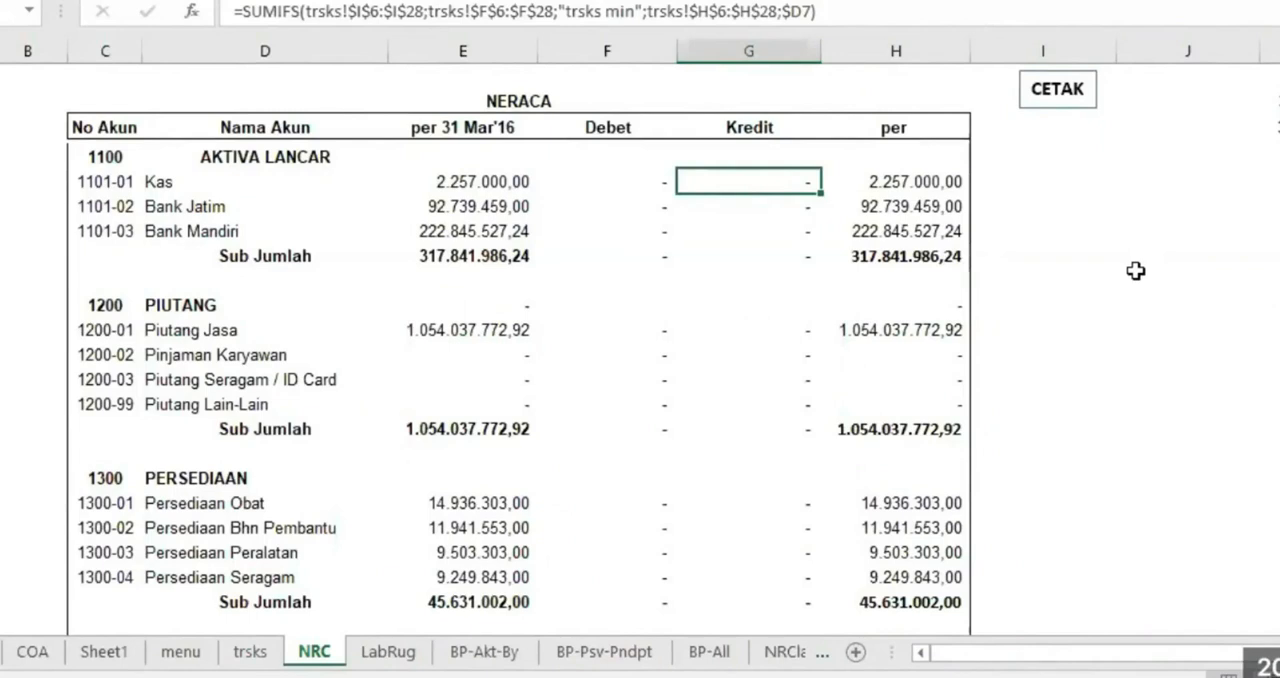
Examine the Debet and Kredit columns of the NRC balance sheet and the LabRug profit-and-loss report down to their final rows
{"action": "left_click", "coordinate": [750, 310]}
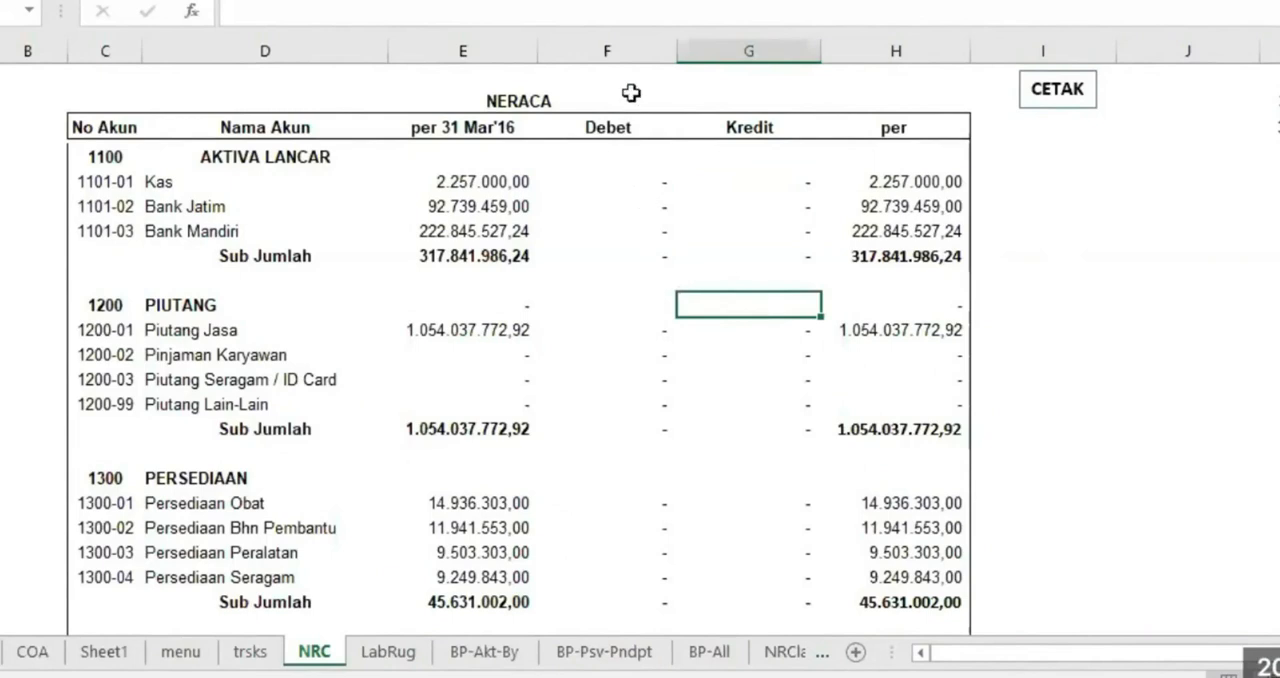
{"action": "left_click", "coordinate": [620, 49]}
{"action": "left_click", "coordinate": [690, 50]}
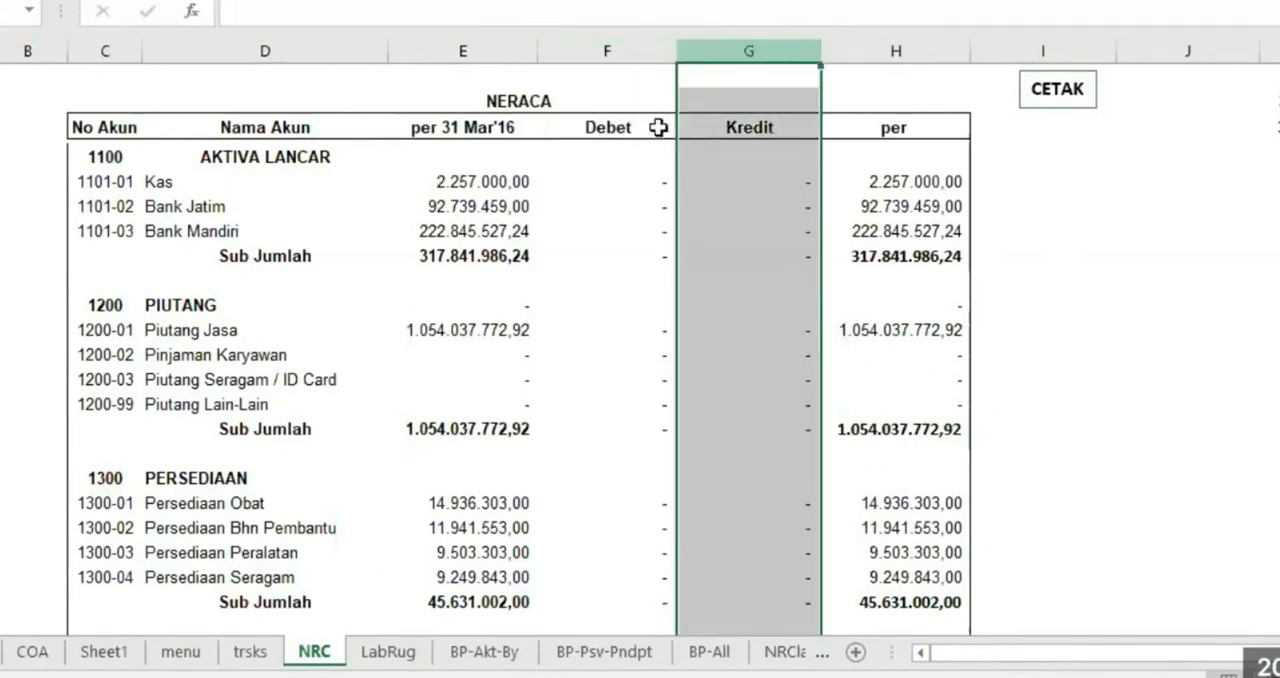
{"action": "left_click_drag", "start_coordinate": [614, 184], "coordinate": [797, 213]}
{"action": "scroll", "coordinate": [777, 378], "scroll_direction": "down", "scroll_amount": 15}
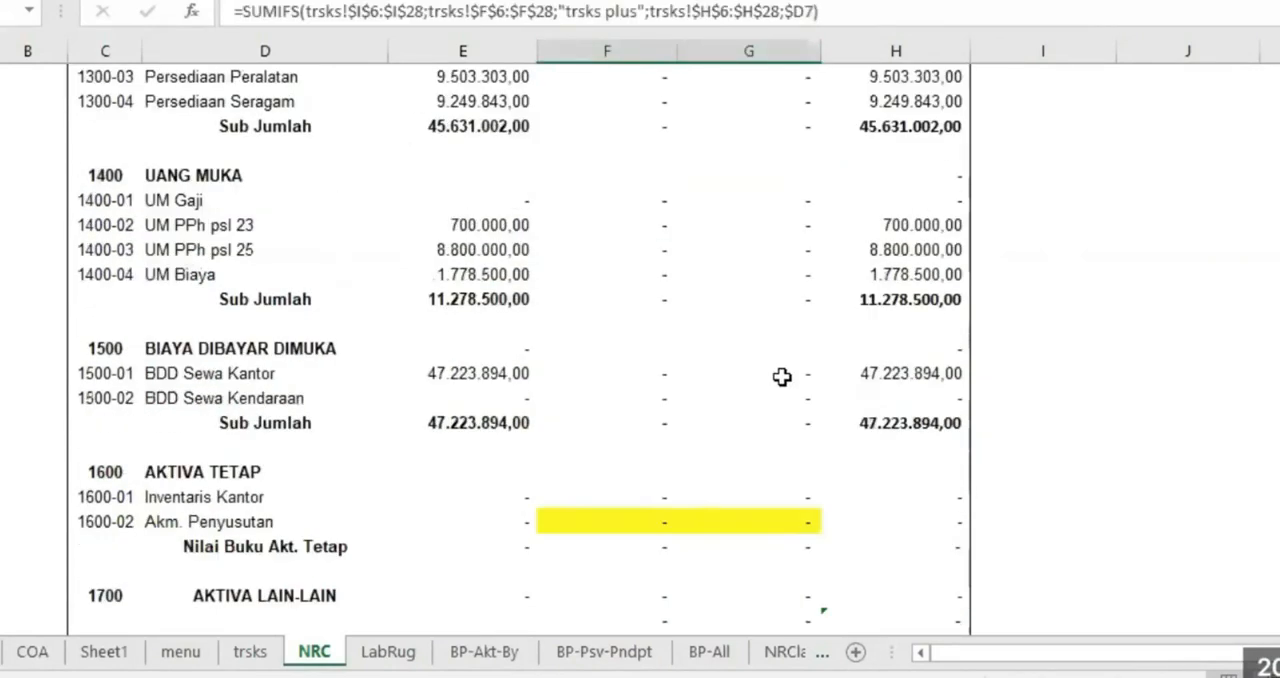
{"action": "scroll", "coordinate": [777, 381], "scroll_direction": "down", "scroll_amount": 6}
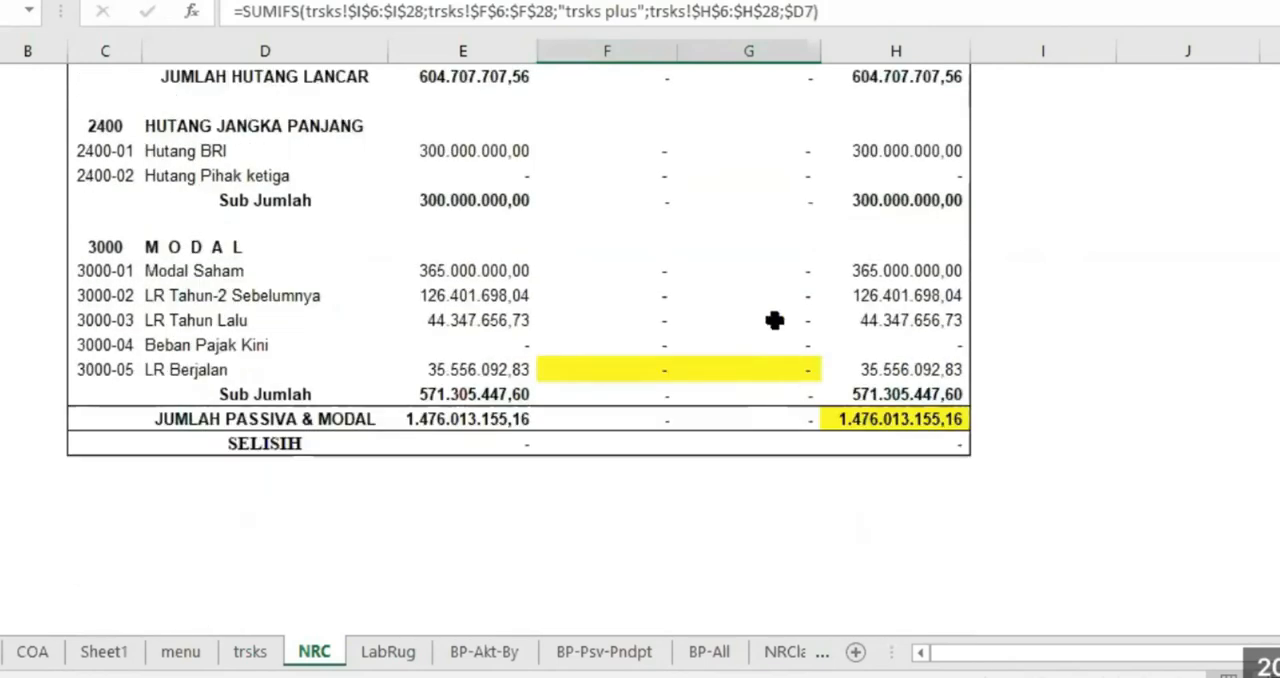
{"action": "left_click", "coordinate": [393, 652]}
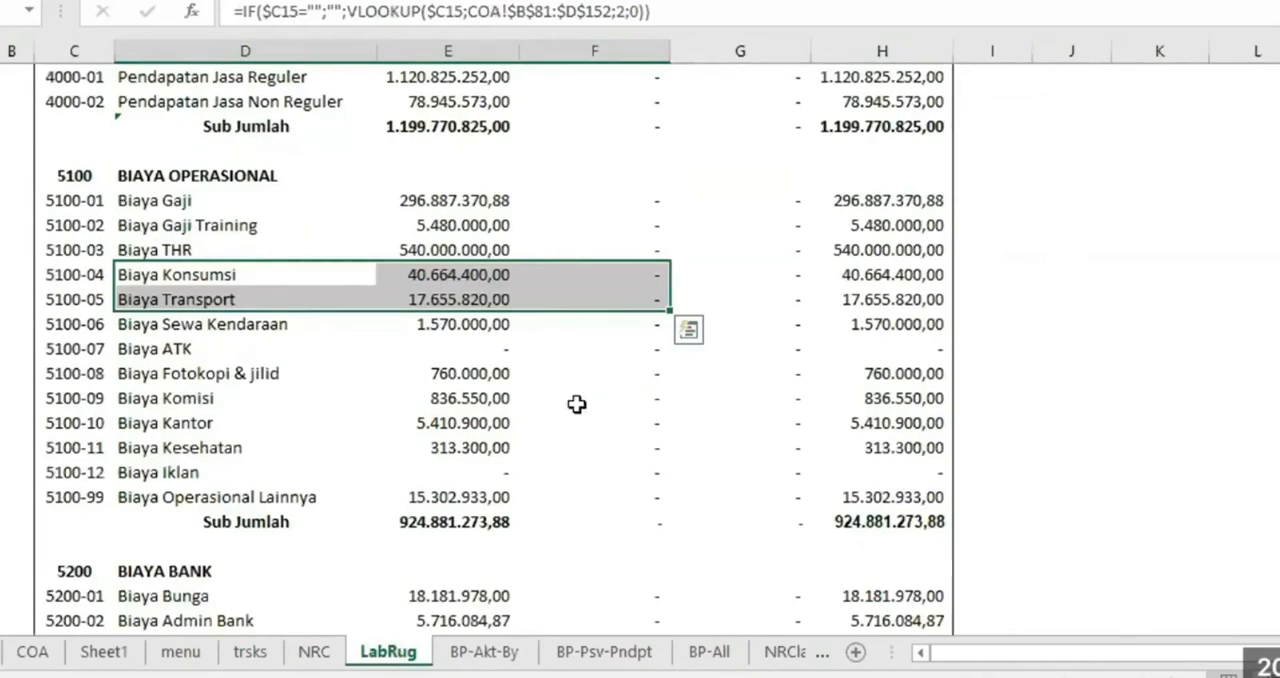
{"action": "scroll", "coordinate": [654, 357], "scroll_direction": "up", "scroll_amount": 2}
{"action": "left_click", "coordinate": [651, 303]}
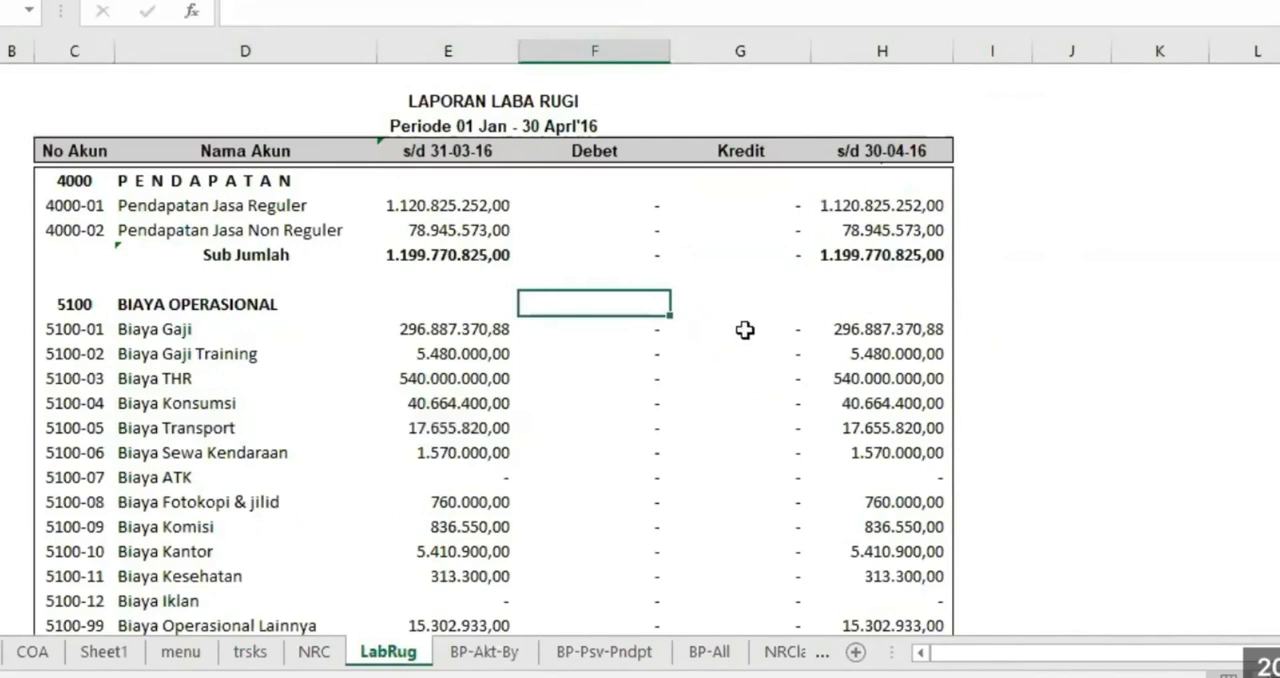
{"action": "scroll", "coordinate": [743, 331], "scroll_direction": "down", "scroll_amount": 18}
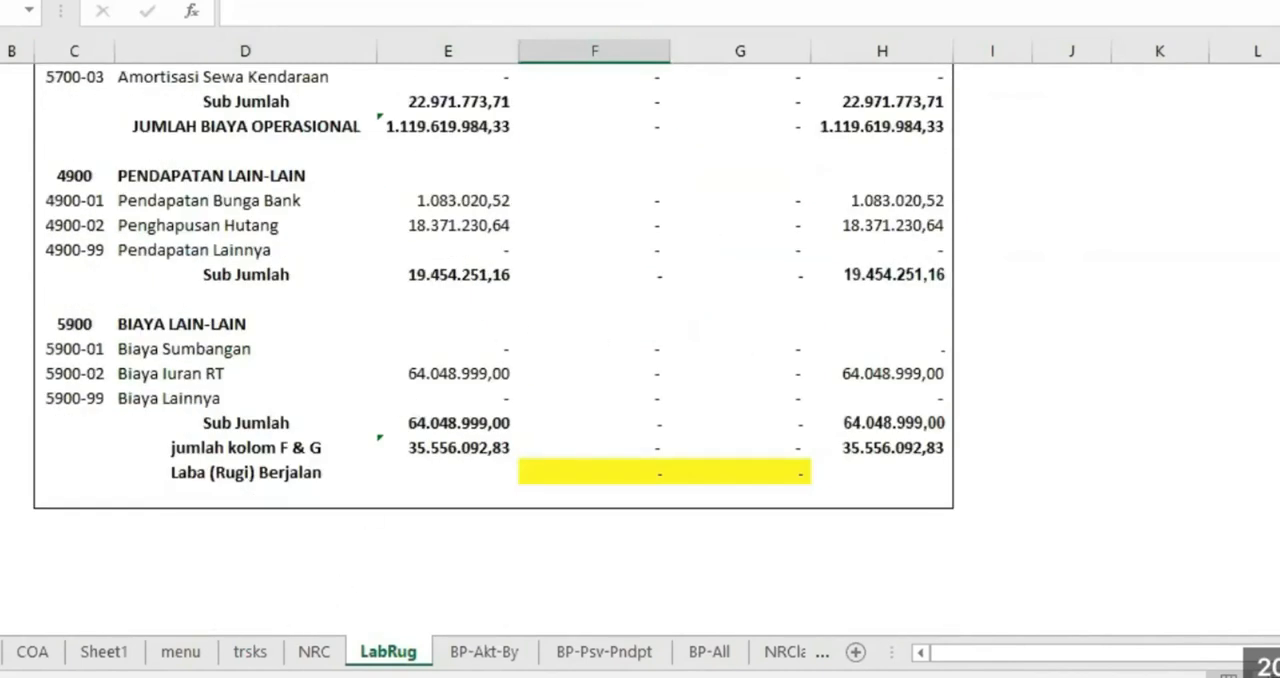
On the trsks sheet, copy the prepared 678.000 amounts and paste them as values into Nilai Transaksi for transactions 1 and 2
{"action": "left_click", "coordinate": [250, 652]}
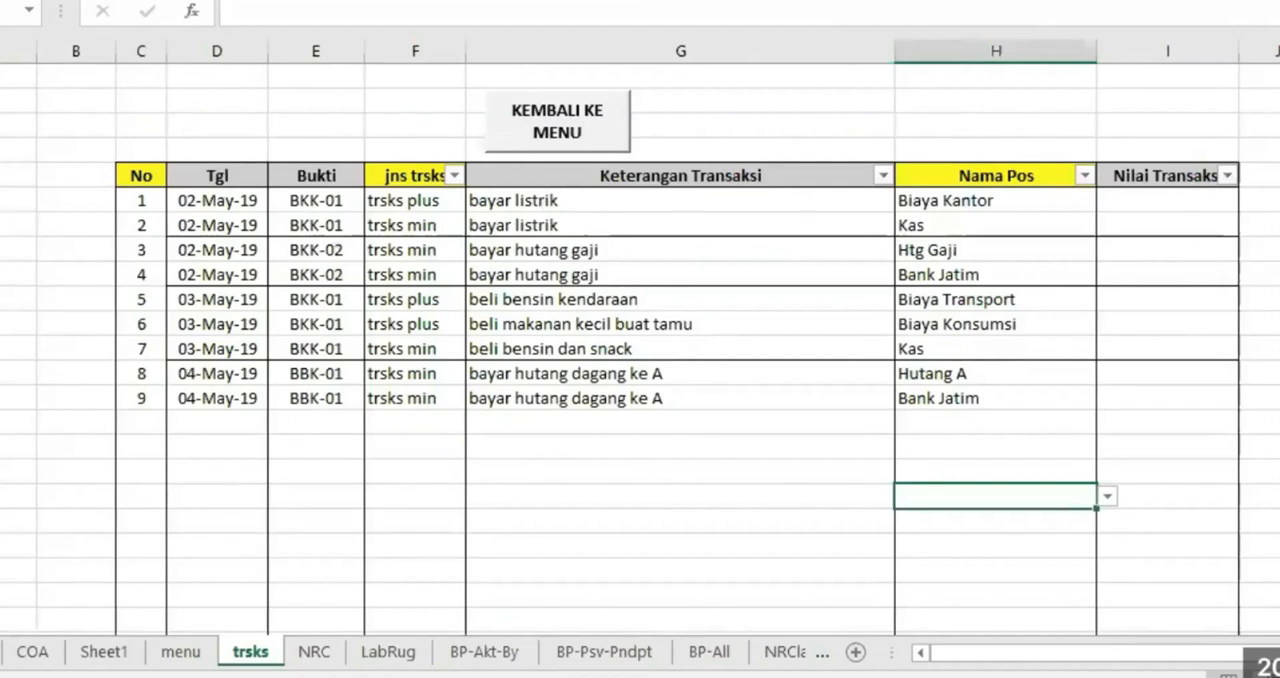
{"action": "left_click", "coordinate": [1277, 201]}
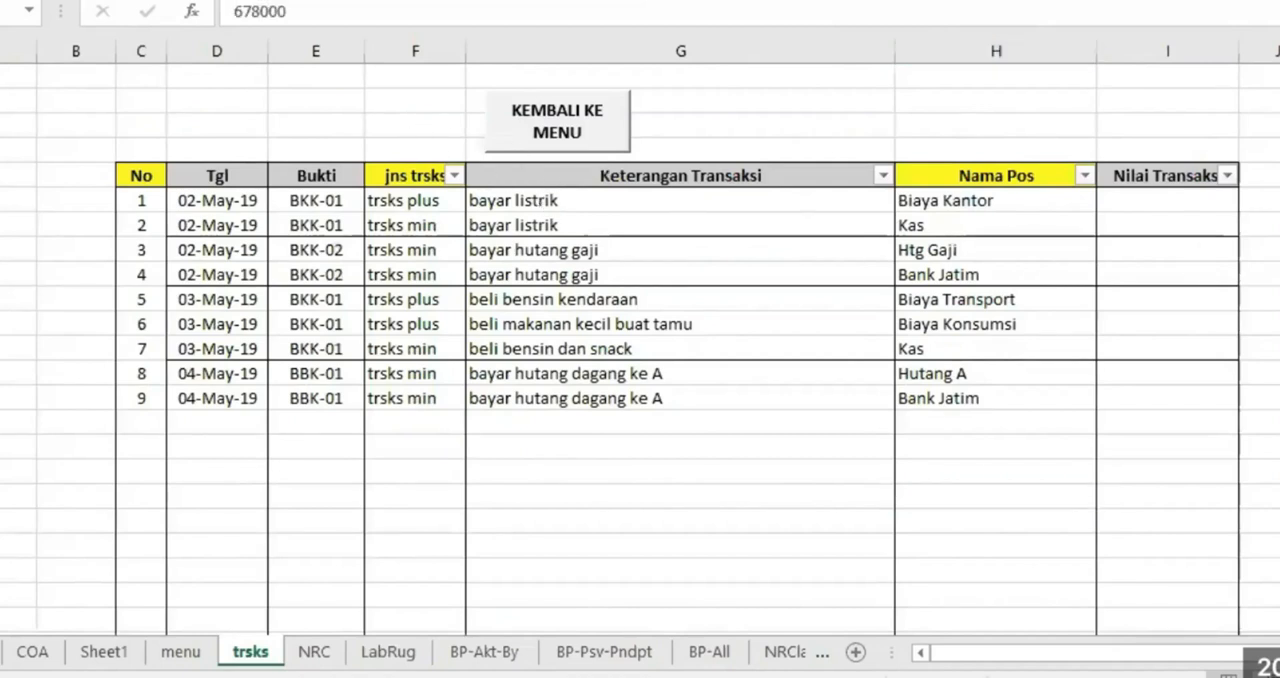
{"action": "right_click", "coordinate": [1277, 201]}
{"action": "left_click", "coordinate": [1236, 220]}
{"action": "left_click", "coordinate": [1158, 199]}
{"action": "right_click", "coordinate": [1158, 199]}
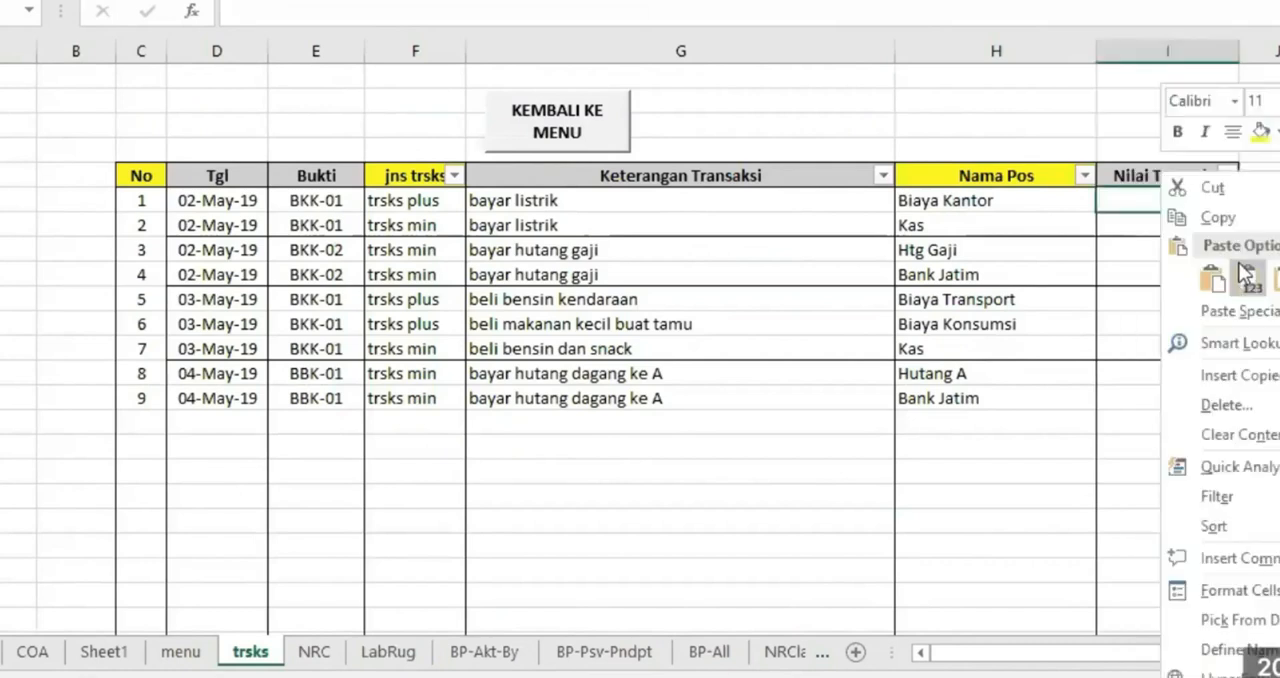
{"action": "left_click", "coordinate": [1245, 276]}
{"action": "left_click", "coordinate": [1147, 291]}
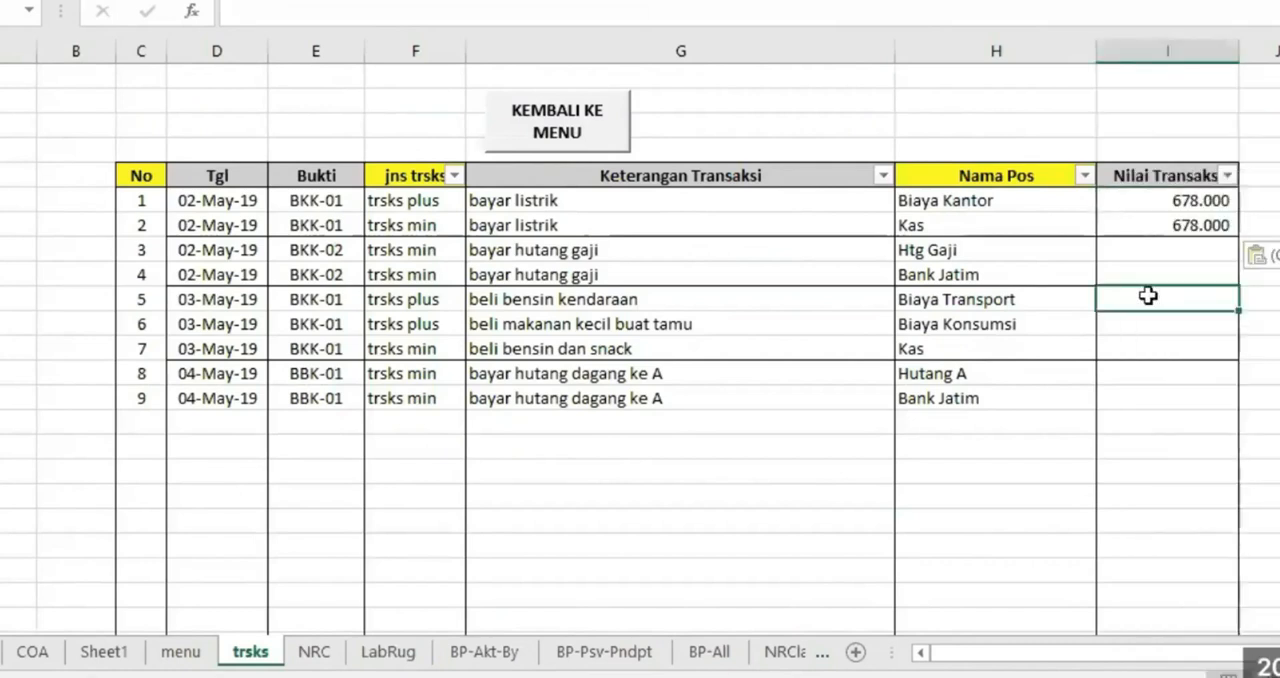
Pick Biaya Kantor as the Nama Pos of transaction 1 and Kas as that of transaction 2
{"action": "left_click", "coordinate": [1058, 203]}
{"action": "left_click", "coordinate": [1108, 201]}
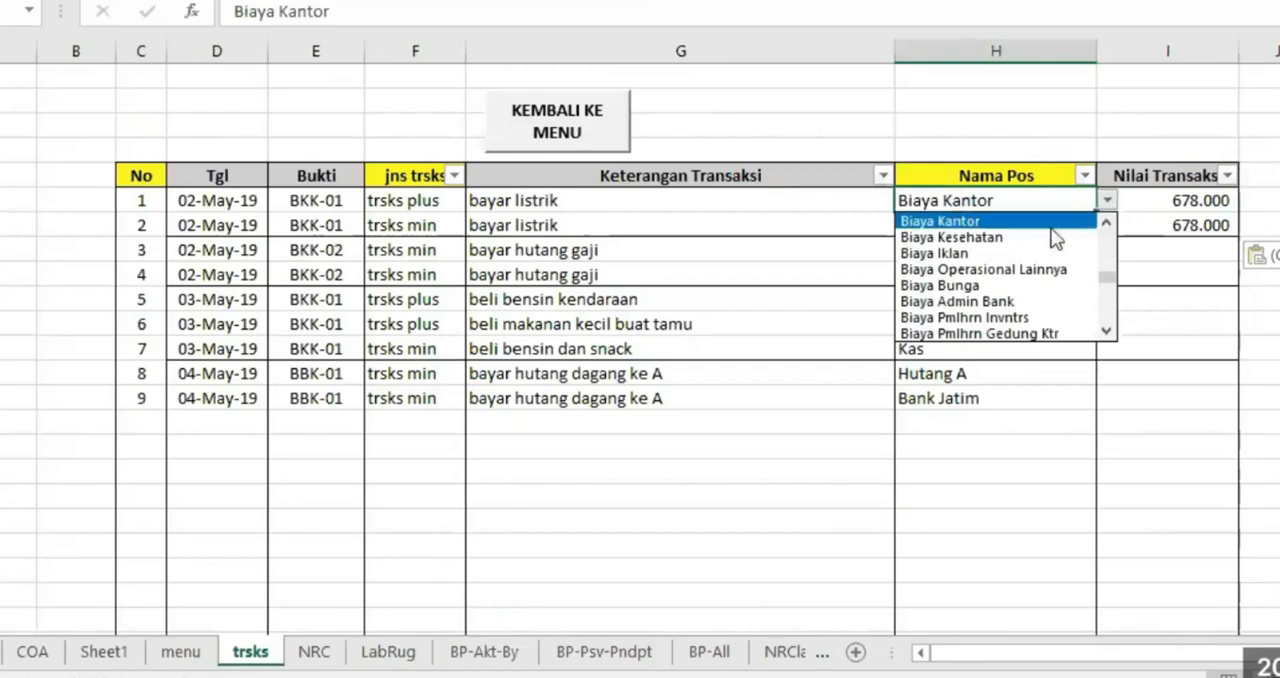
{"action": "left_click", "coordinate": [1001, 227]}
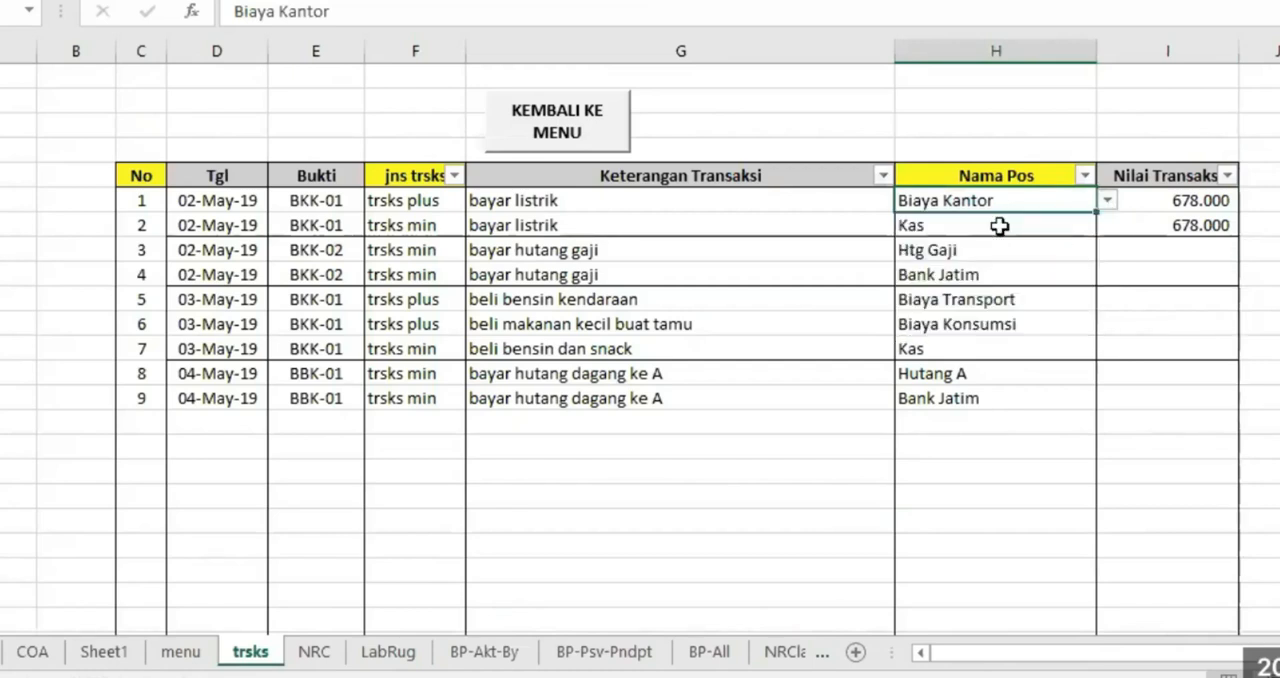
{"action": "left_click", "coordinate": [1001, 227]}
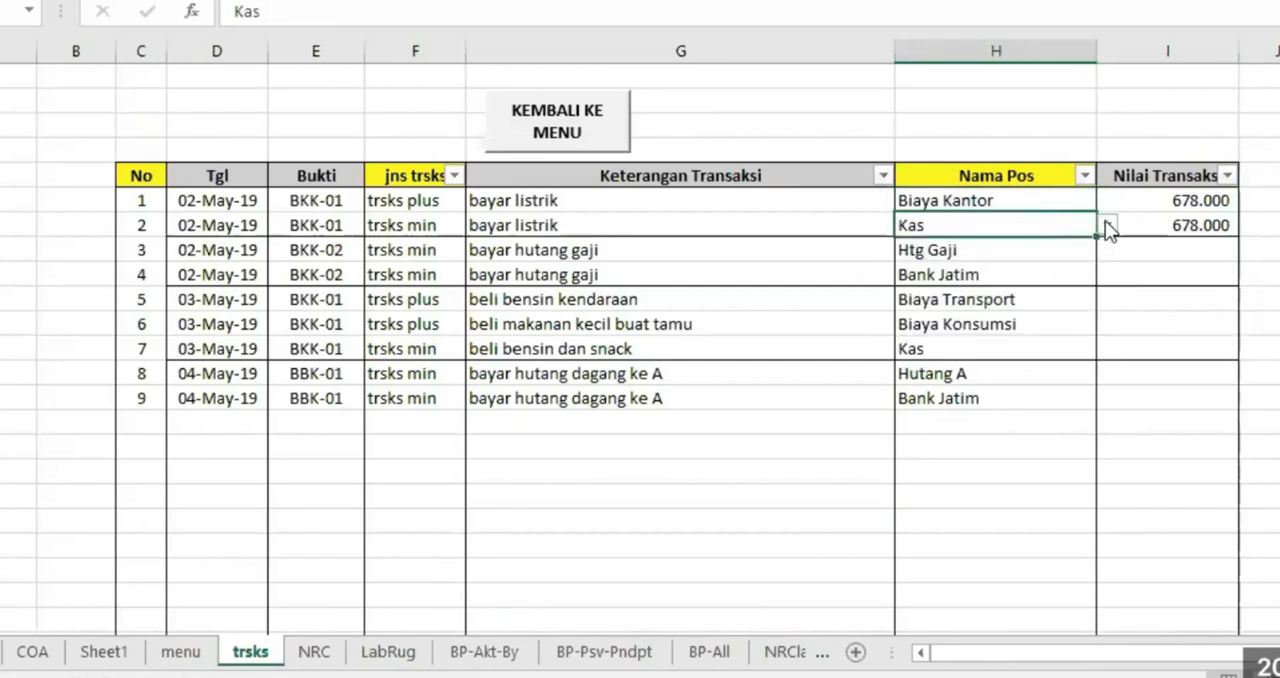
{"action": "left_click", "coordinate": [1107, 226]}
{"action": "left_click", "coordinate": [1034, 245]}
Check the Biaya Kantor debit entry on the LabRug sheet and the Kas credit entry on the NRC sheet
{"action": "left_click", "coordinate": [388, 651]}
{"action": "scroll", "coordinate": [663, 342], "scroll_direction": "up", "scroll_amount": 12}
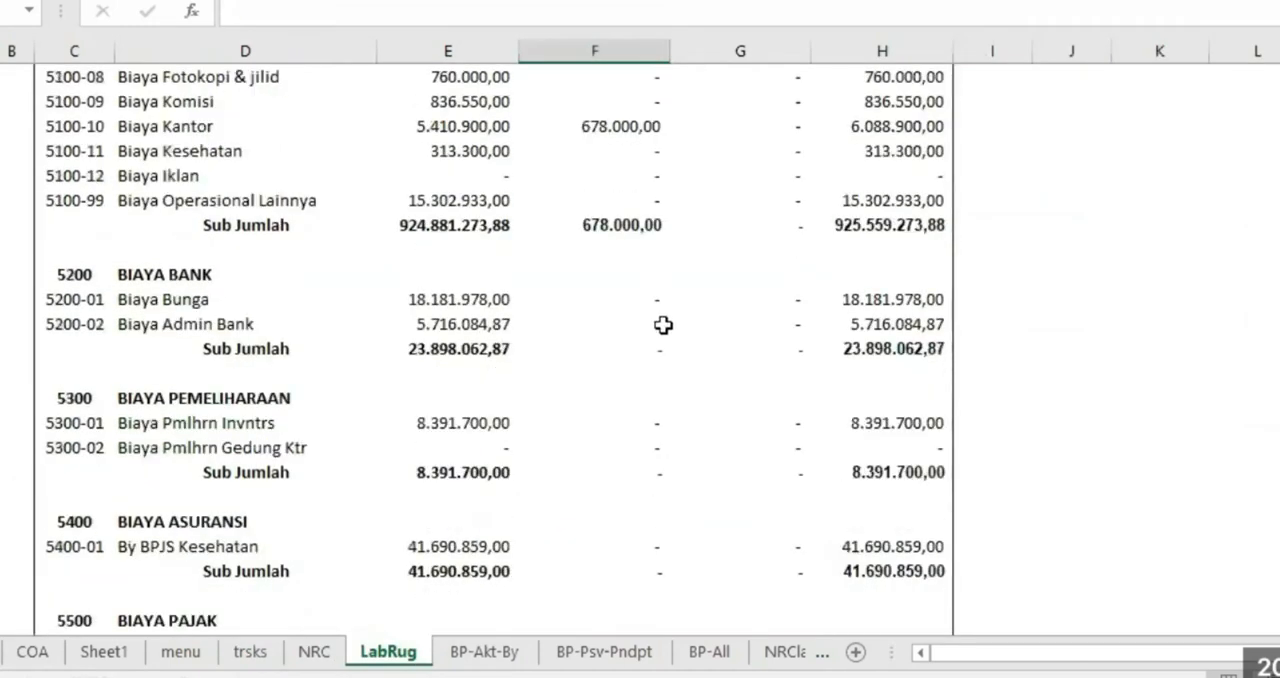
{"action": "scroll", "coordinate": [663, 342], "scroll_direction": "up", "scroll_amount": 4}
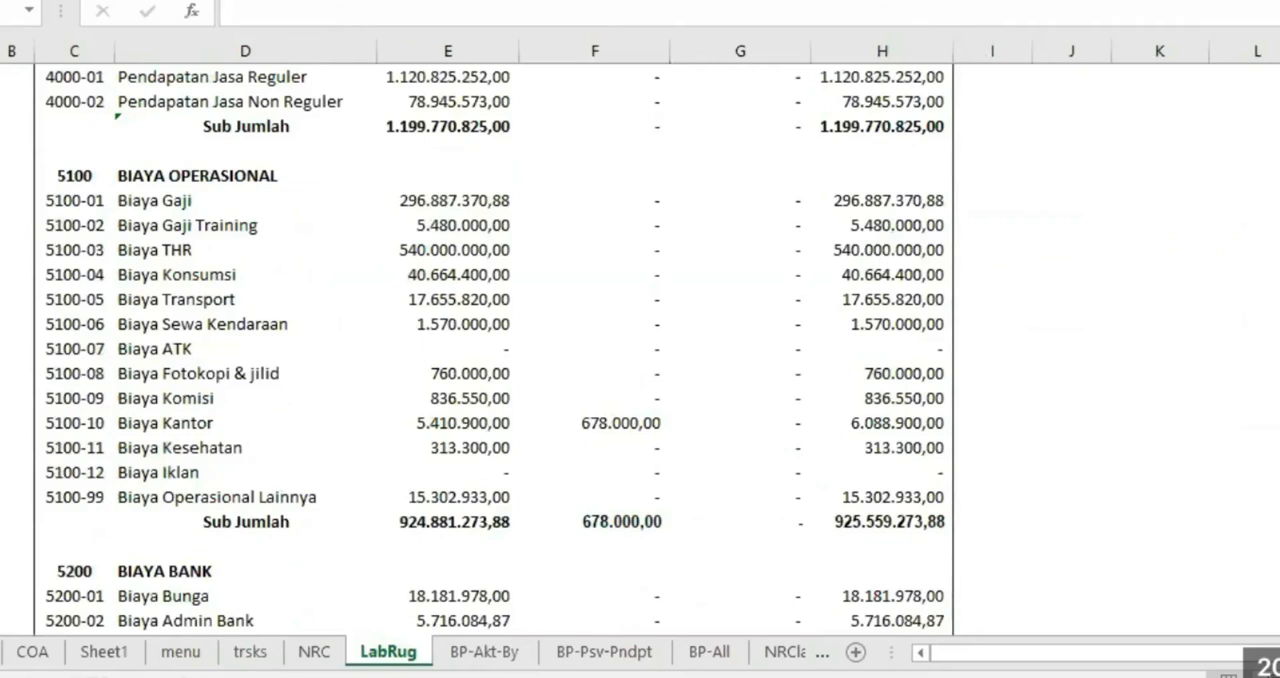
{"action": "left_click", "coordinate": [643, 421]}
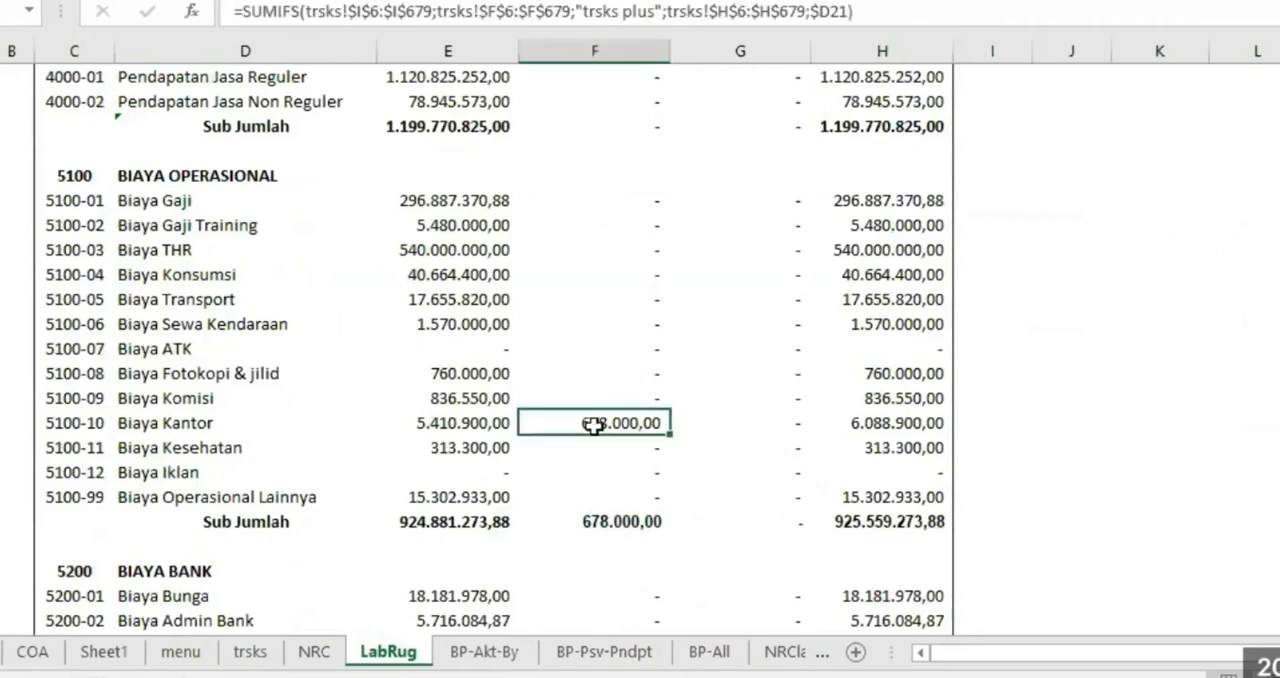
{"action": "left_click", "coordinate": [318, 652]}
{"action": "scroll", "coordinate": [766, 335], "scroll_direction": "up", "scroll_amount": 20}
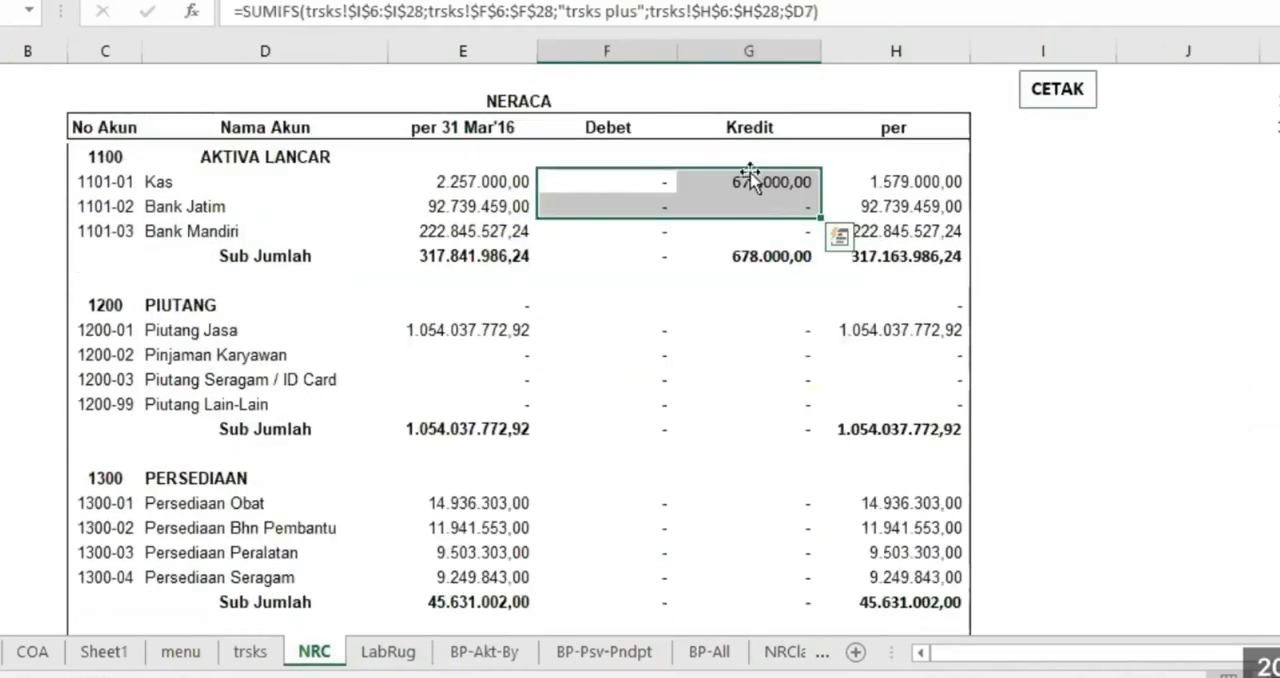
{"action": "left_click", "coordinate": [755, 181]}
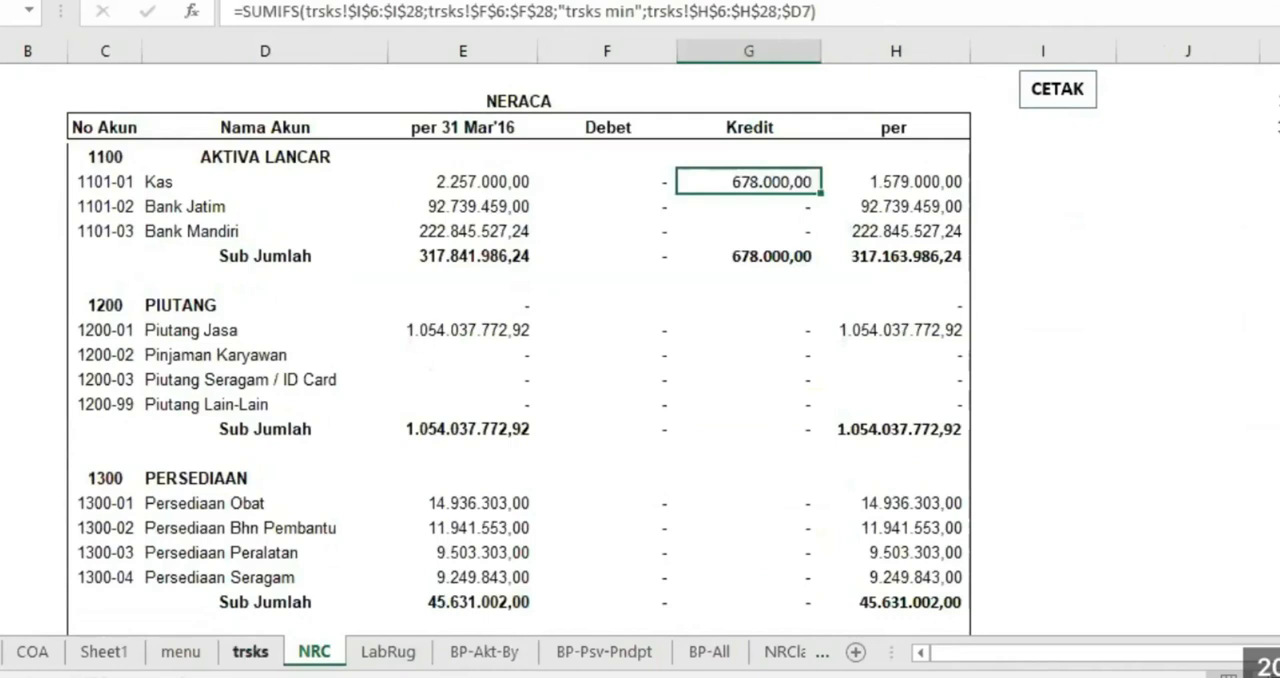
On the trsks sheet, paste the prepared 12.000.000 amounts as values into Nilai Transaksi for transactions 3 and 4
{"action": "left_click", "coordinate": [250, 651]}
{"action": "left_click", "coordinate": [314, 652]}
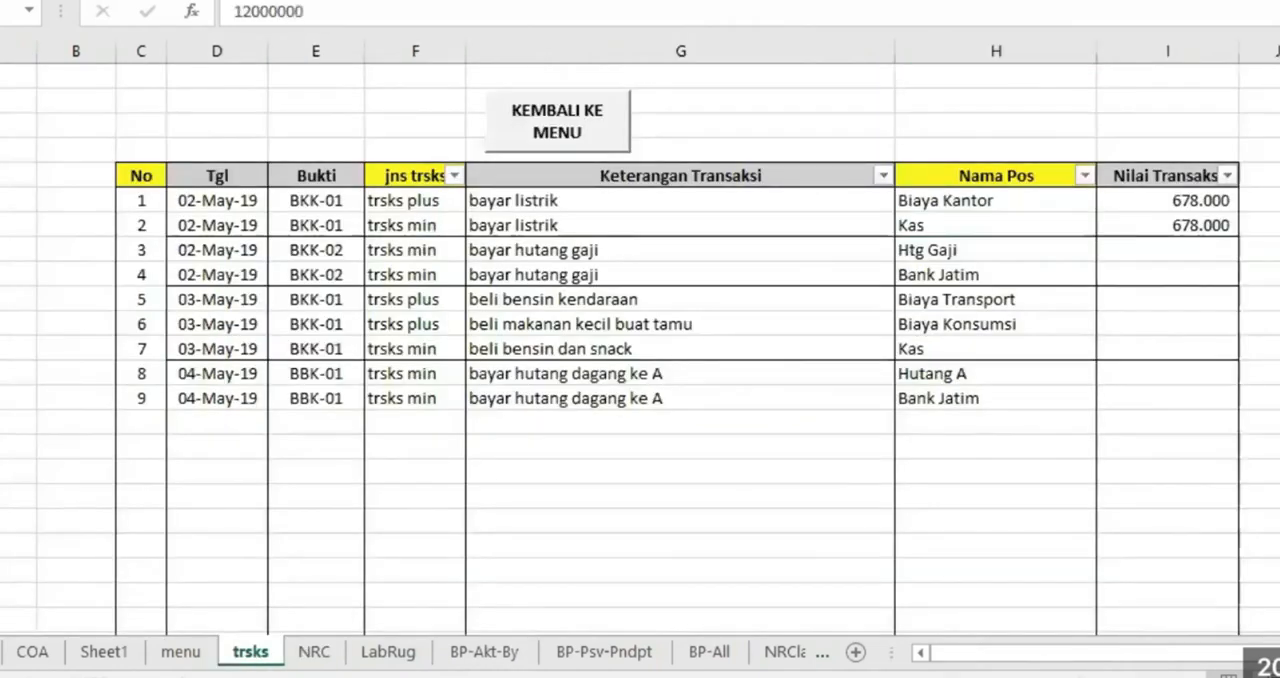
{"action": "right_click", "coordinate": [1108, 172]}
{"action": "left_click", "coordinate": [1185, 247]}
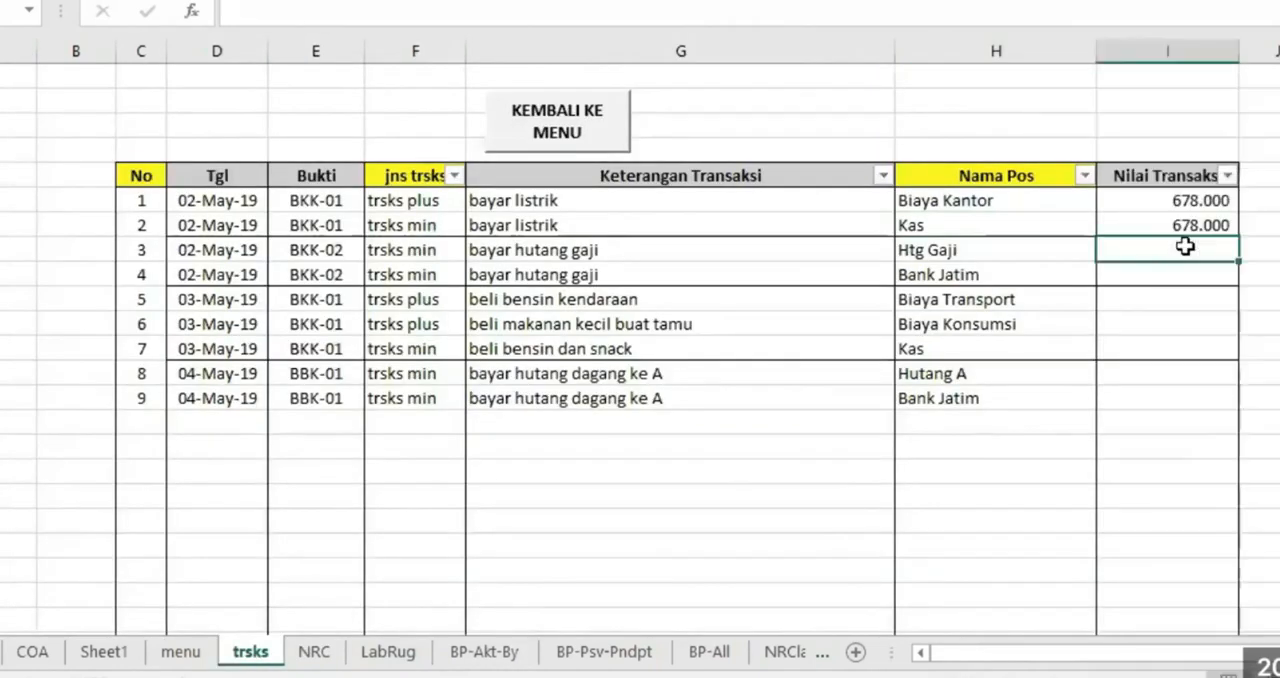
{"action": "right_click", "coordinate": [1185, 247]}
{"action": "left_click", "coordinate": [1266, 279]}
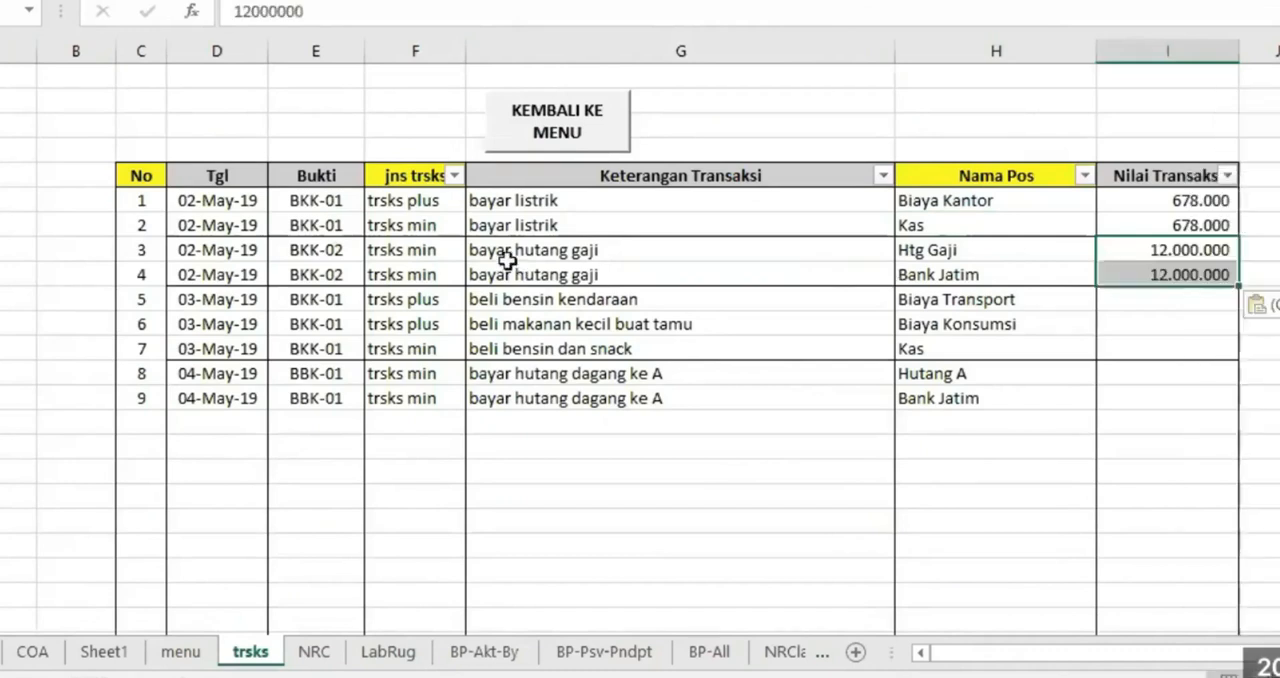
Pick Htg Gaji as the Nama Pos of transaction 3 and Bank Jatim as that of transaction 4
{"action": "left_click", "coordinate": [502, 247]}
{"action": "left_click", "coordinate": [992, 248]}
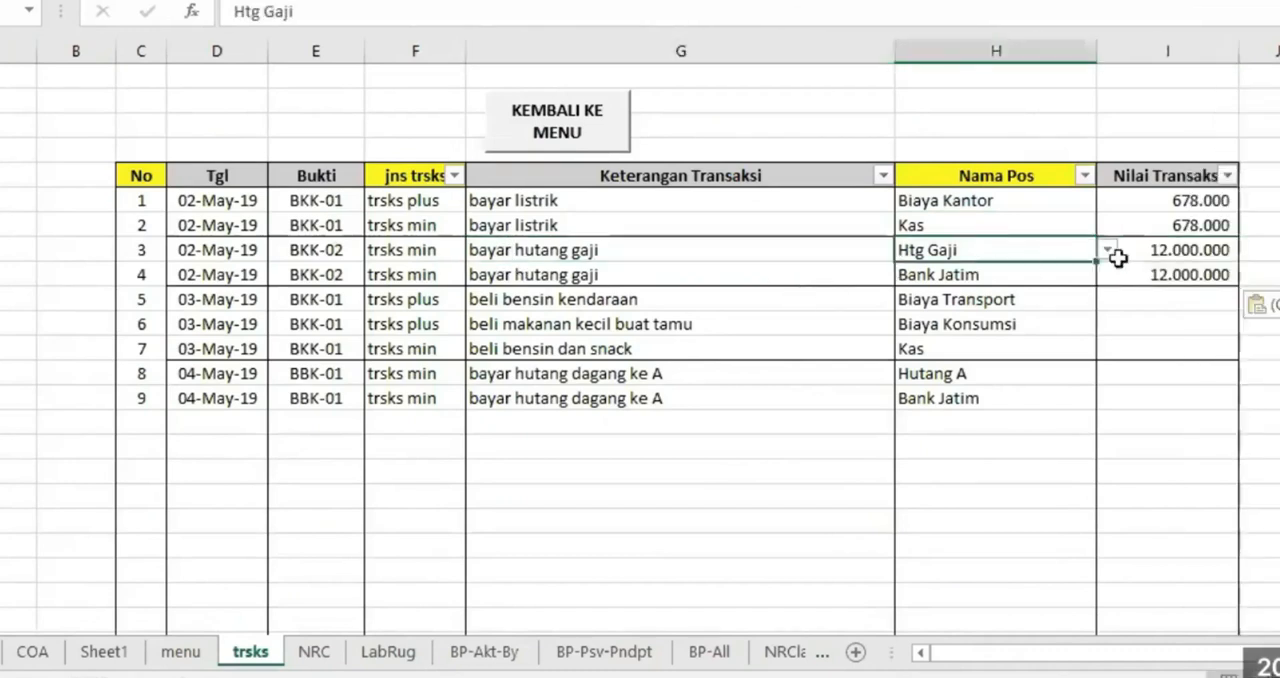
{"action": "left_click", "coordinate": [1107, 252]}
{"action": "left_click", "coordinate": [1040, 283]}
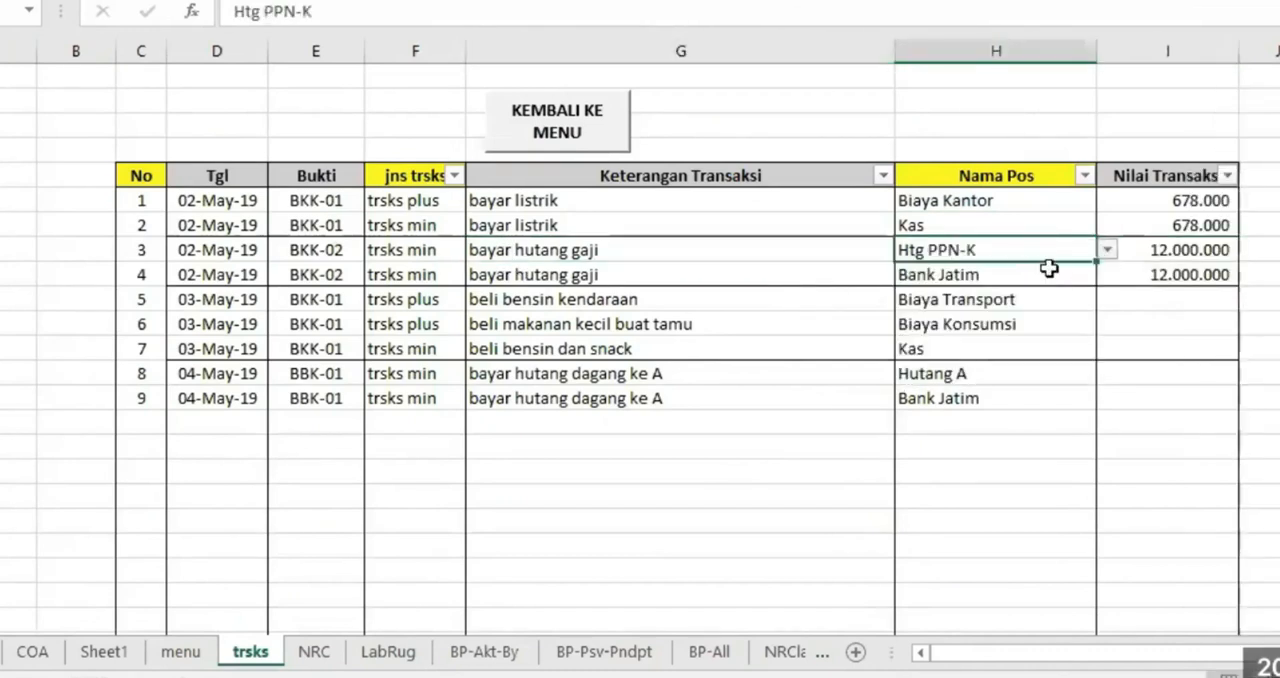
{"action": "left_click", "coordinate": [1107, 250]}
{"action": "left_click", "coordinate": [1106, 270]}
{"action": "left_click", "coordinate": [1106, 270]}
{"action": "left_click", "coordinate": [1040, 287]}
{"action": "left_click", "coordinate": [971, 272]}
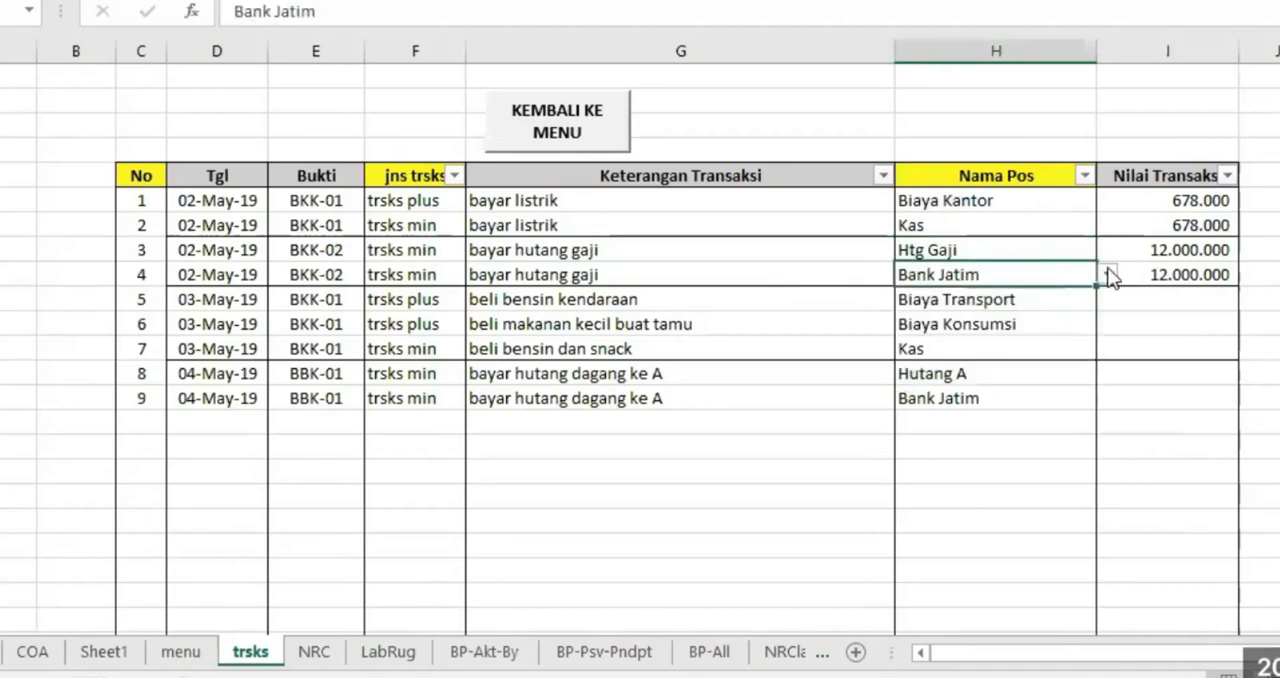
{"action": "left_click", "coordinate": [1108, 275]}
{"action": "left_click", "coordinate": [1006, 296]}
{"action": "left_click", "coordinate": [1146, 321]}
Check the Bank Jatim credit entry and the Htg Gaji debit entry on the NRC sheet
{"action": "left_click", "coordinate": [314, 651]}
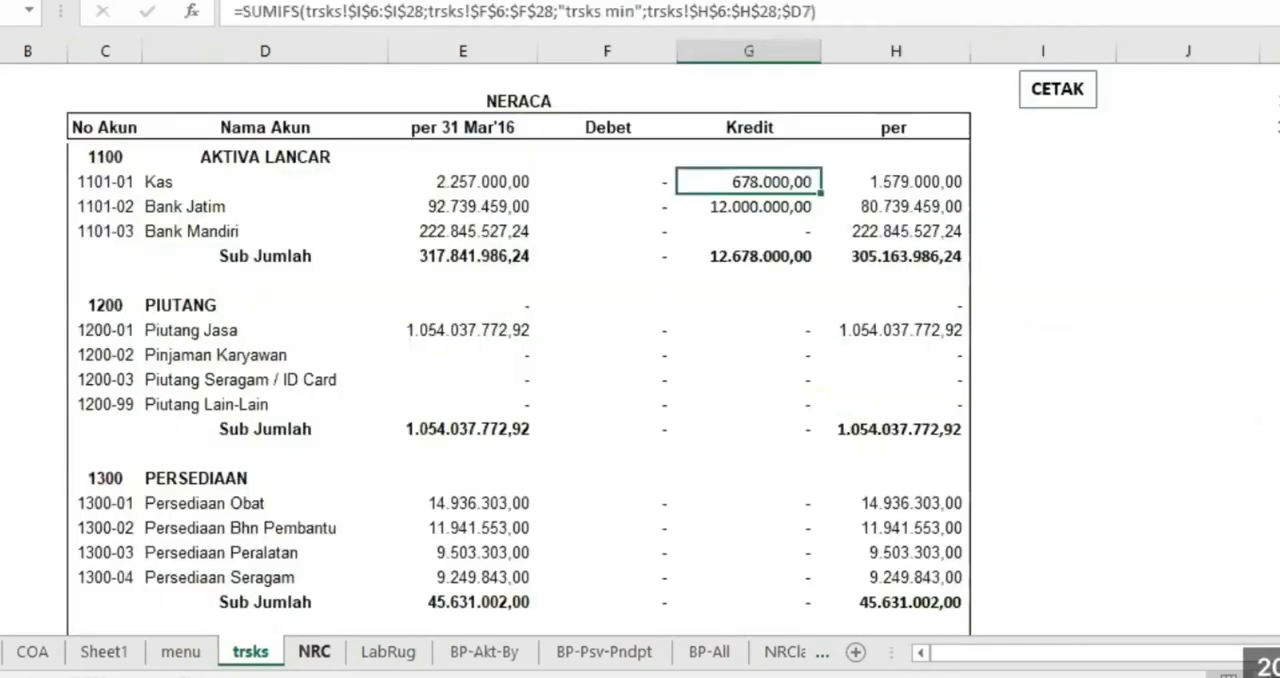
{"action": "left_click", "coordinate": [241, 210]}
{"action": "left_click", "coordinate": [757, 206]}
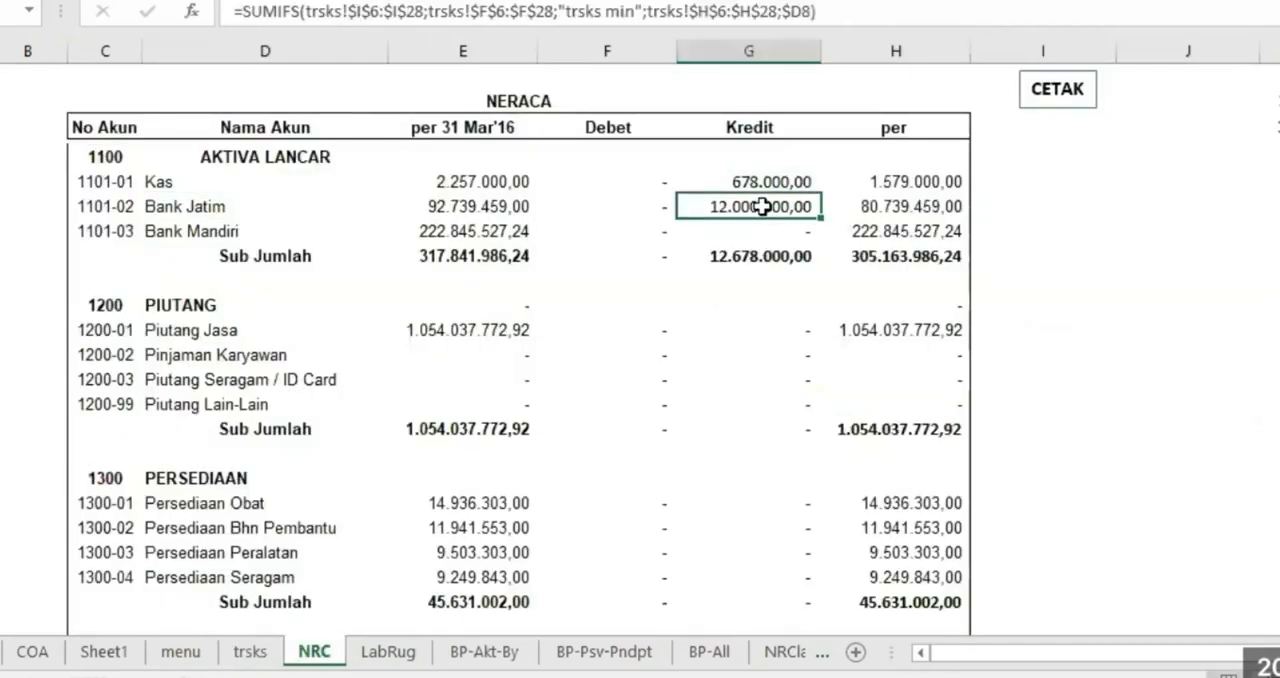
{"action": "scroll", "coordinate": [745, 431], "scroll_direction": "down", "scroll_amount": 12}
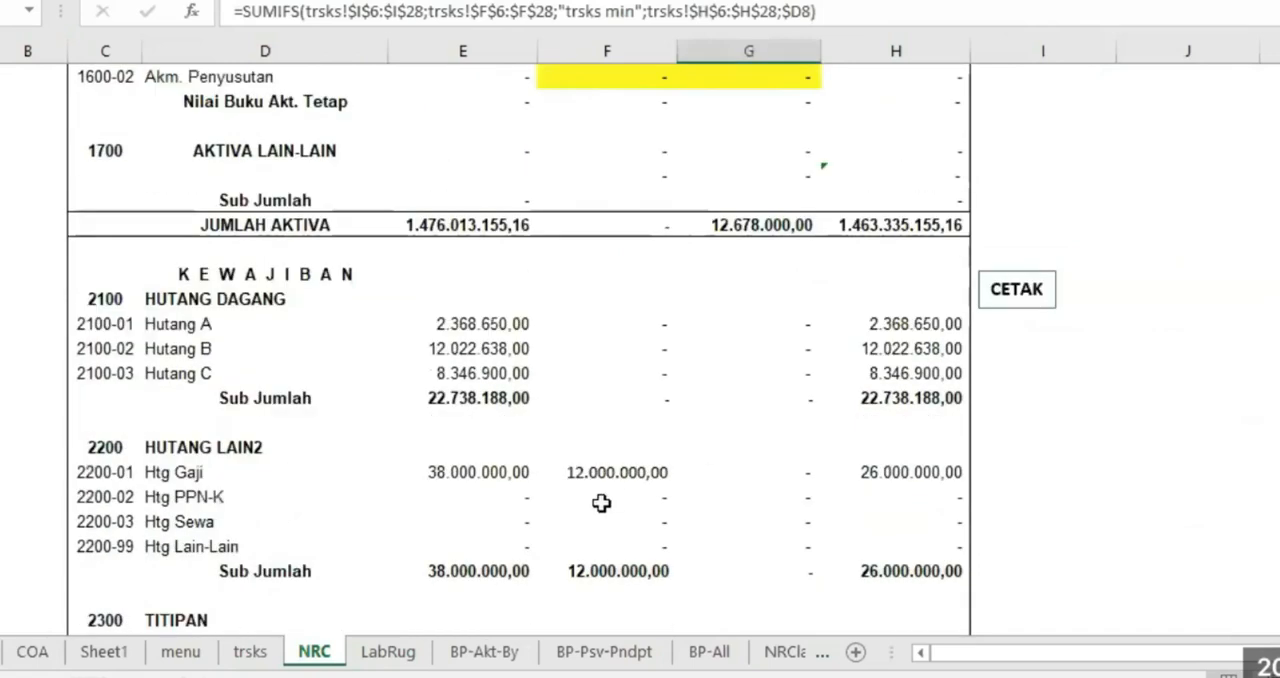
{"action": "left_click", "coordinate": [624, 472]}
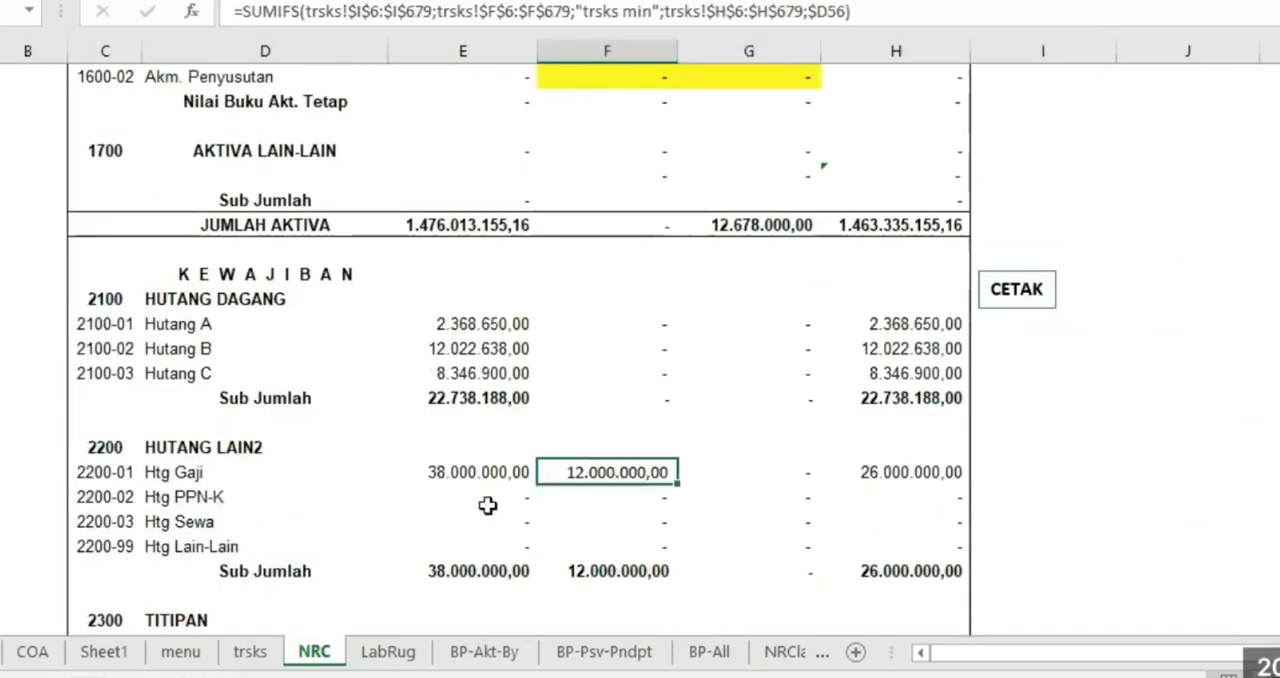
On the trsks sheet, paste the prepared amounts 300.000, 120.000 and 420.000 as values into Nilai Transaksi for transactions 5 to 7
{"action": "left_click", "coordinate": [250, 651]}
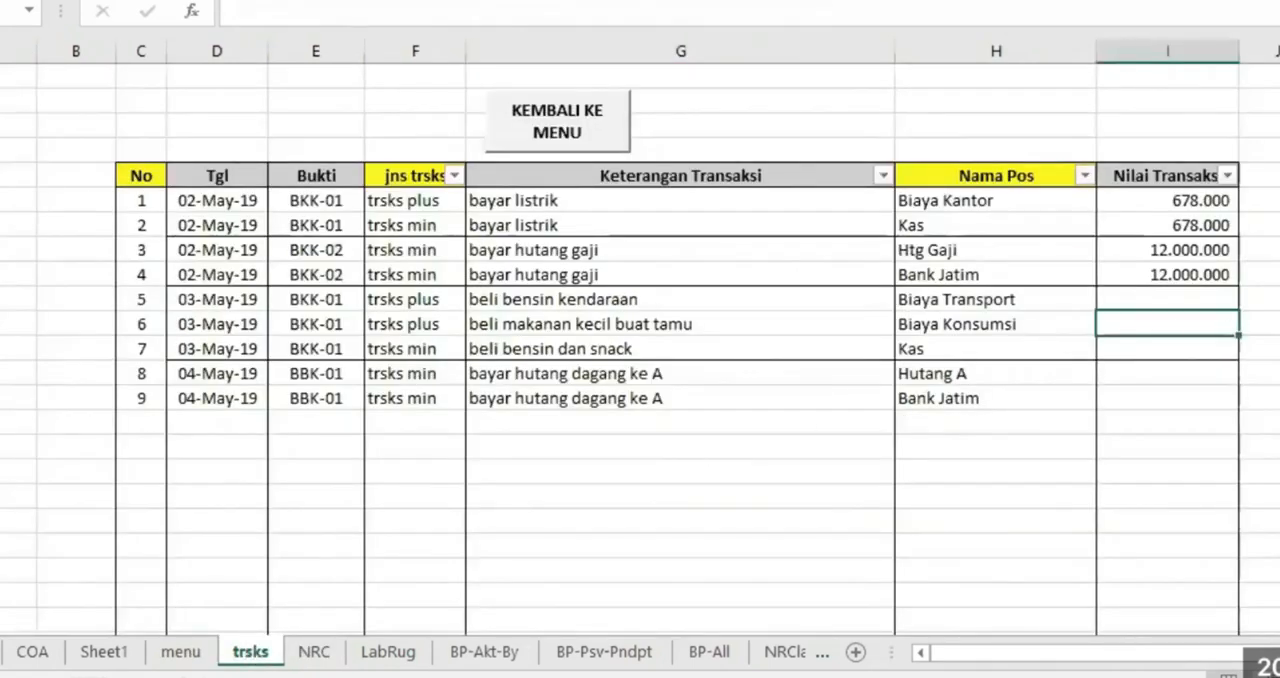
{"action": "left_click", "coordinate": [1278, 300]}
{"action": "right_click", "coordinate": [1278, 340]}
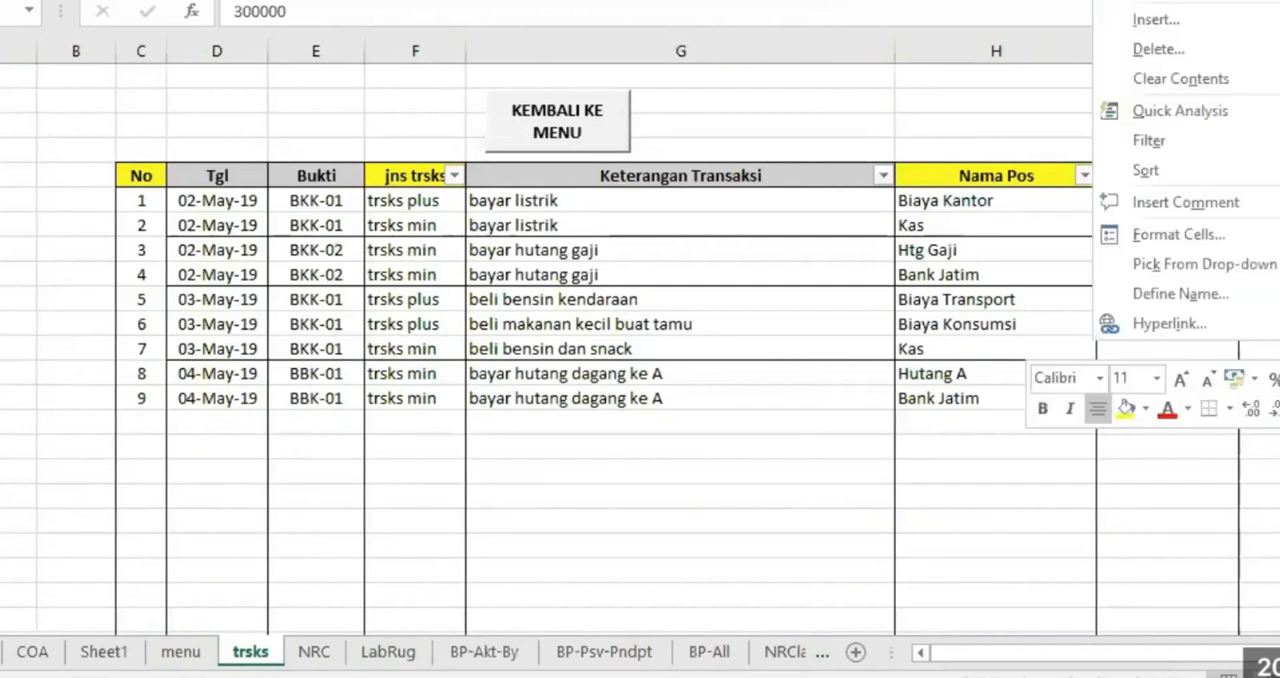
{"action": "left_click", "coordinate": [1175, 295]}
{"action": "right_click", "coordinate": [1175, 295]}
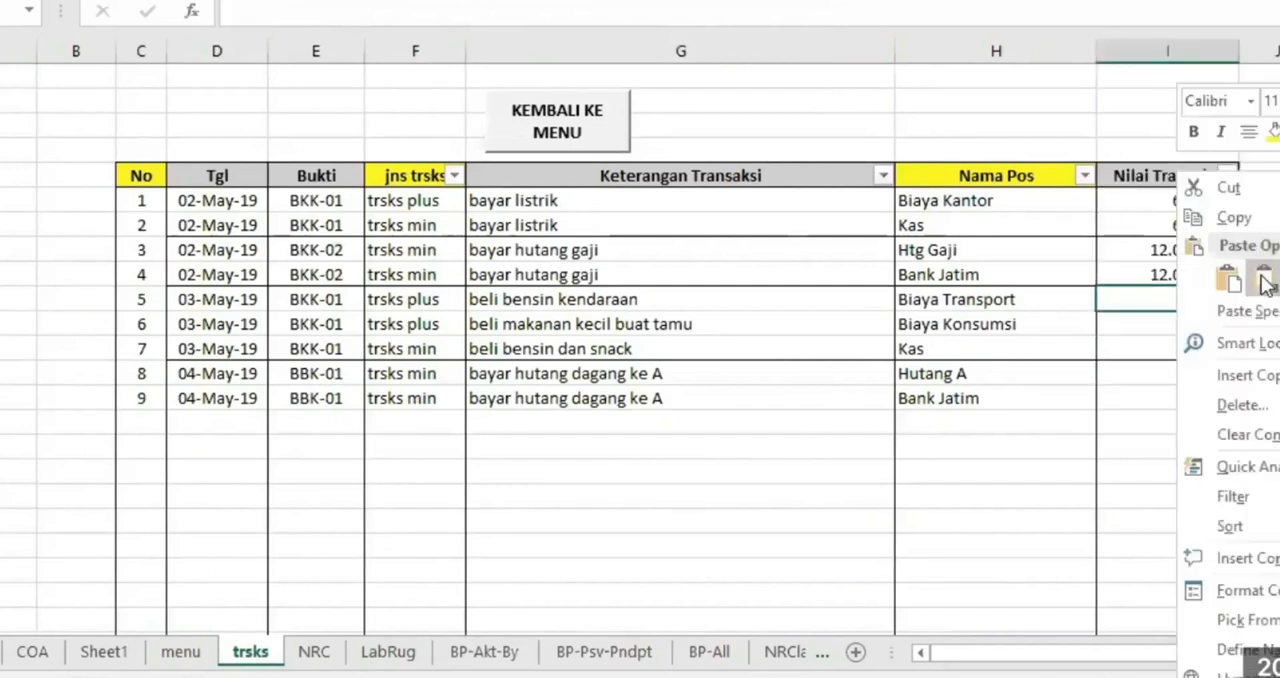
{"action": "left_click", "coordinate": [1251, 286]}
{"action": "left_click", "coordinate": [1157, 420]}
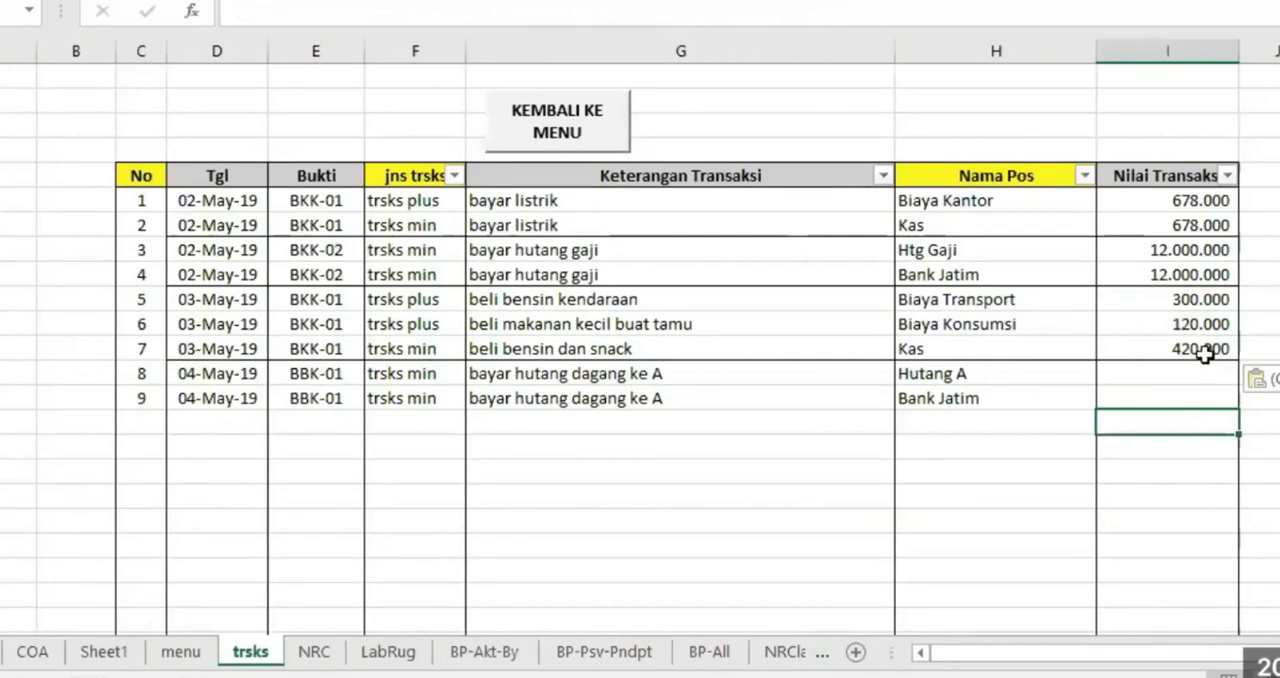
Examine the Kas amounts of transactions 2 and 7 in the Nilai Transaksi column
{"action": "left_click", "coordinate": [1197, 225]}
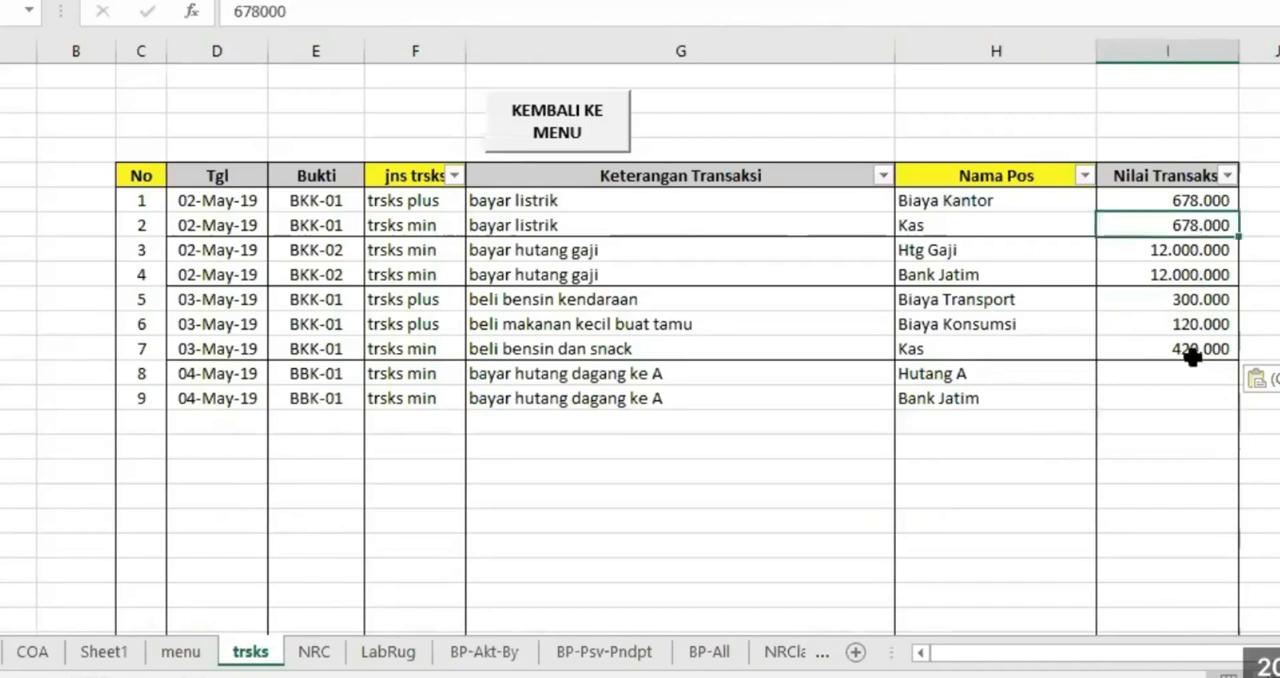
{"action": "left_click", "coordinate": [1186, 345]}
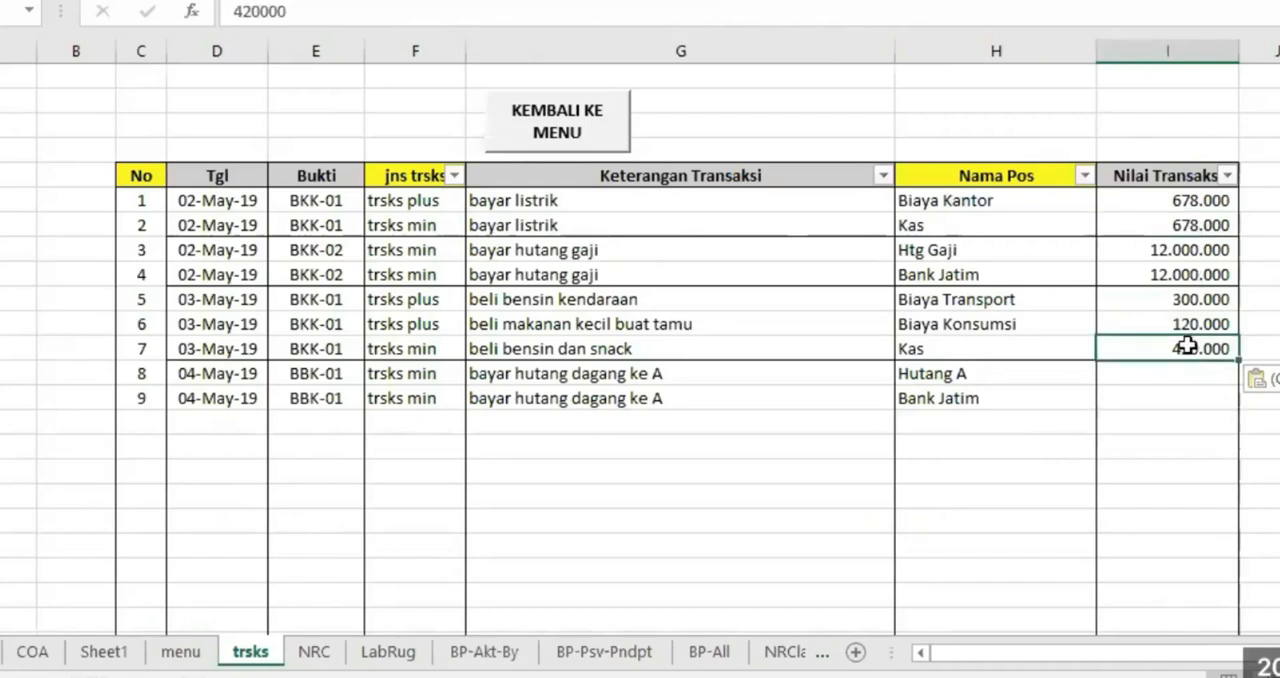
Check the Kas credit entry on the NRC sheet against the Biaya Konsumsi and Biaya Transport entries on the LabRug sheet
{"action": "left_click", "coordinate": [318, 651]}
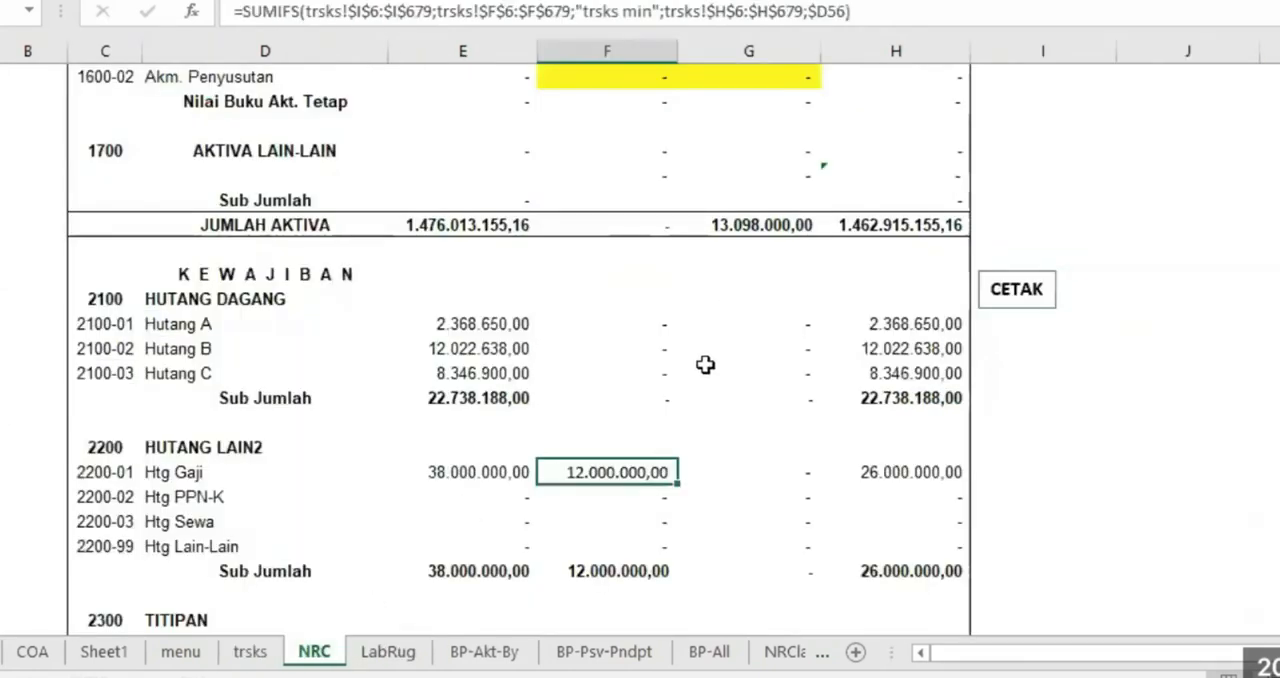
{"action": "scroll", "coordinate": [723, 360], "scroll_direction": "up", "scroll_amount": 12}
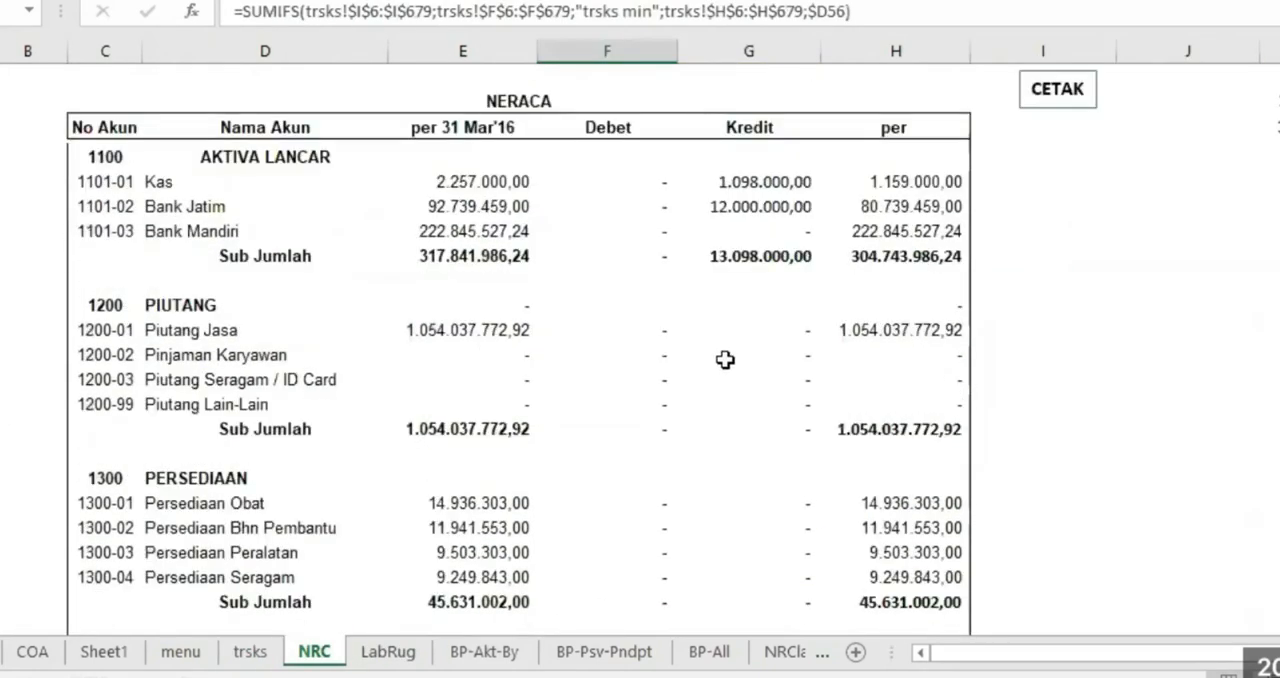
{"action": "left_click", "coordinate": [766, 182]}
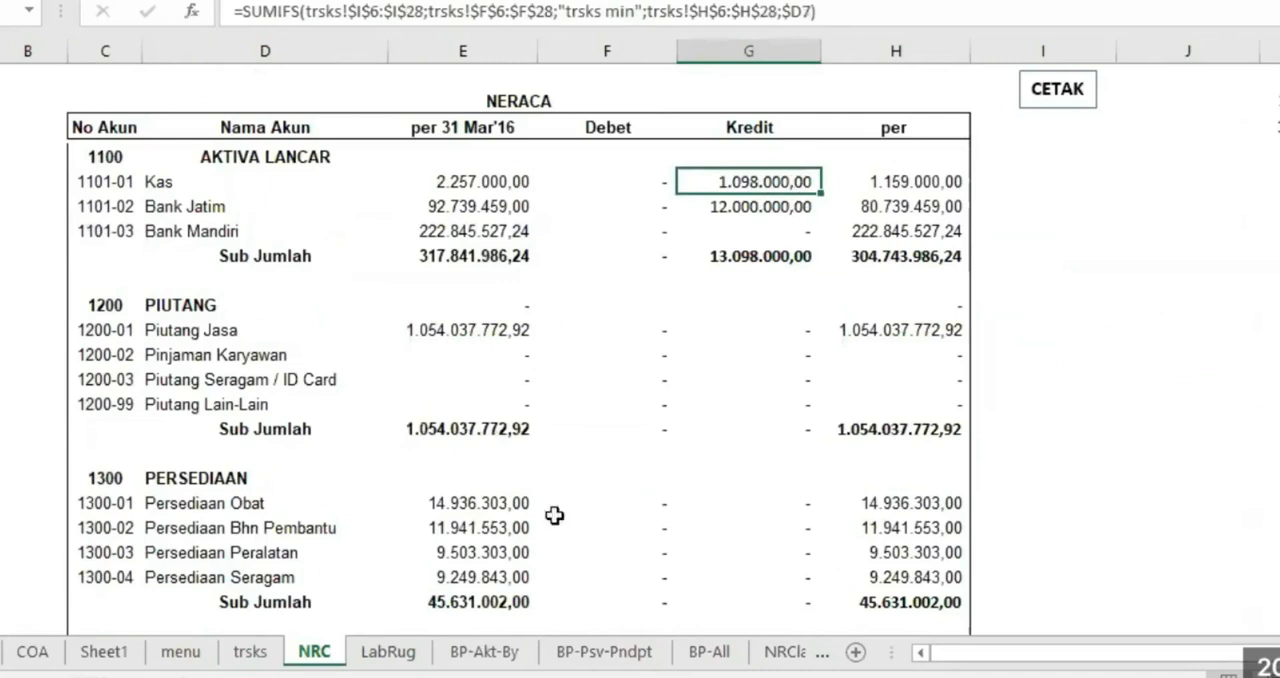
{"action": "left_click", "coordinate": [388, 651]}
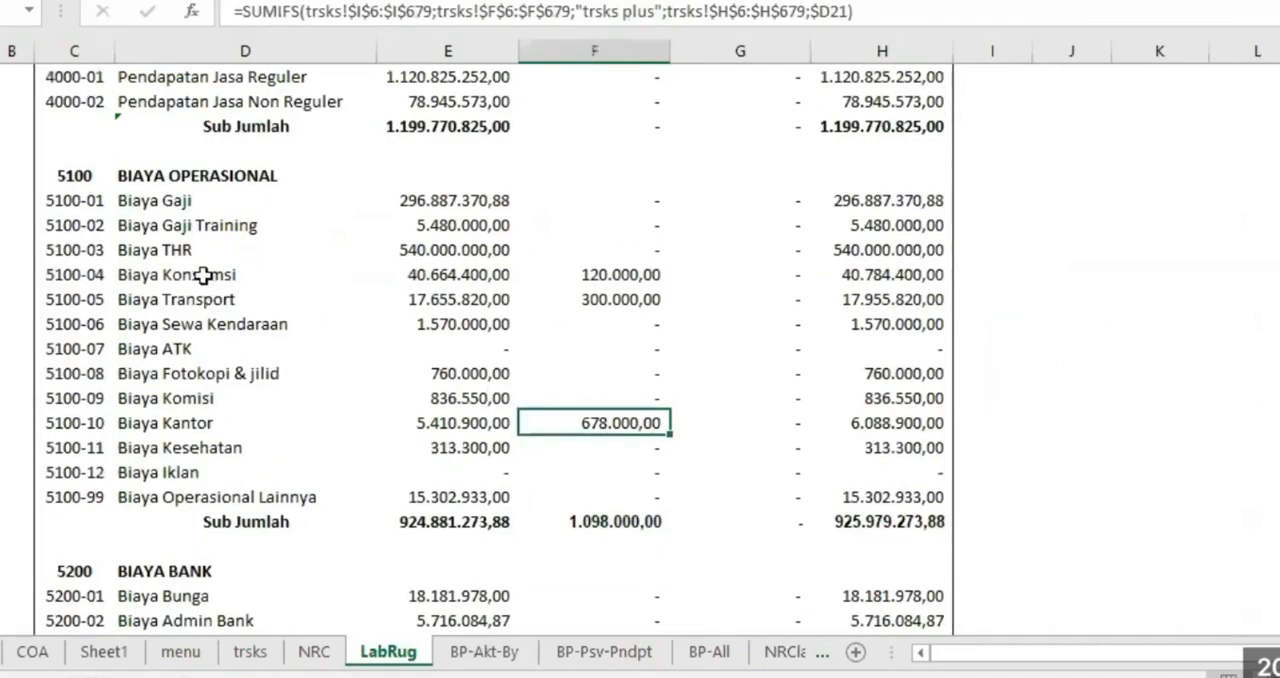
{"action": "left_click_drag", "start_coordinate": [206, 274], "coordinate": [571, 300]}
{"action": "left_click", "coordinate": [715, 357]}
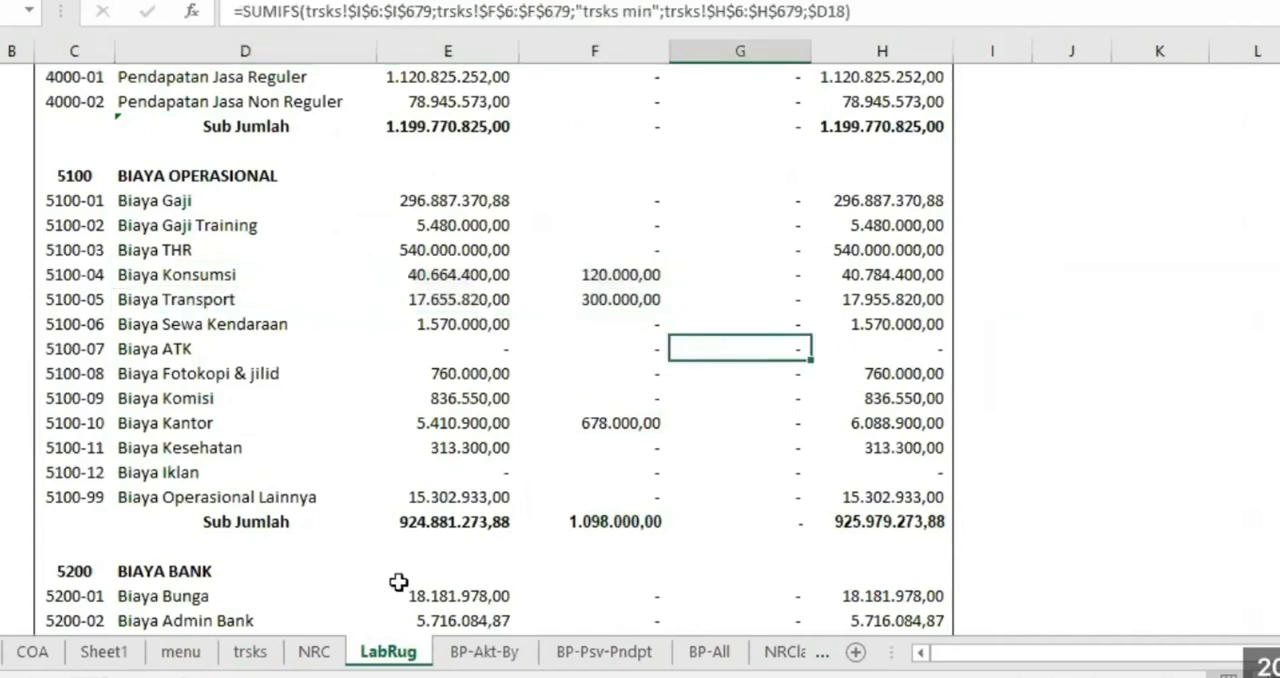
{"action": "left_click", "coordinate": [250, 651]}
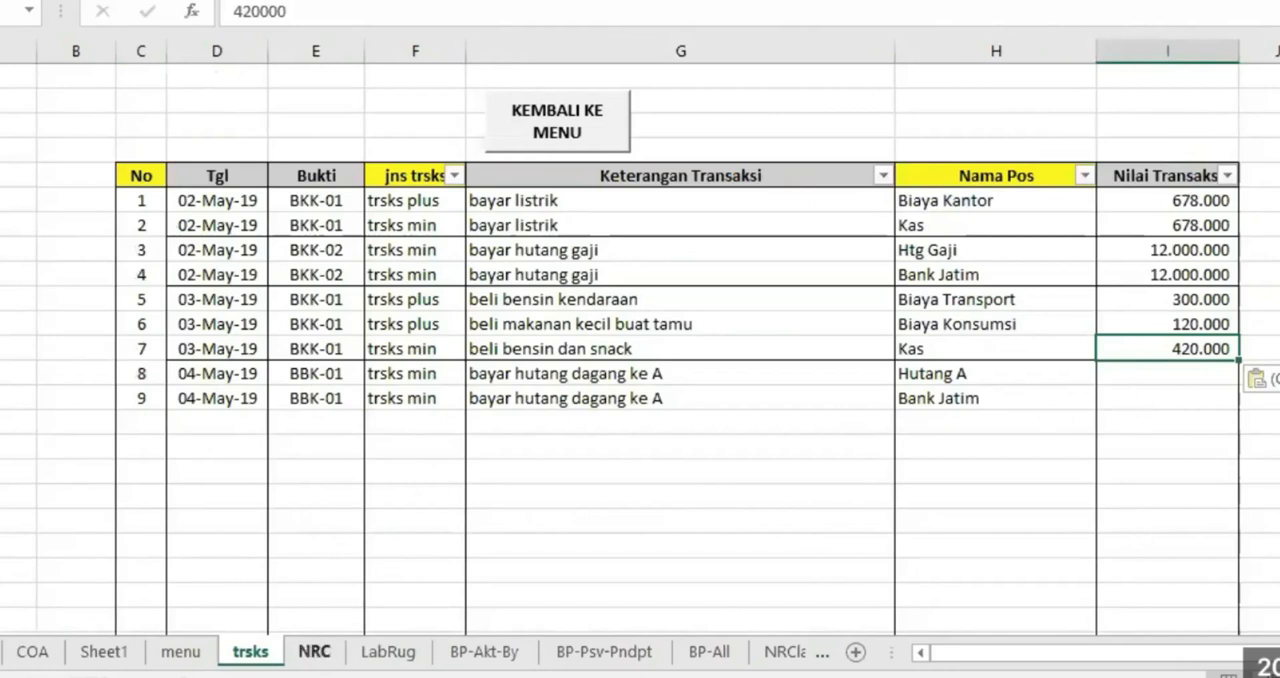
{"action": "left_click", "coordinate": [314, 651]}
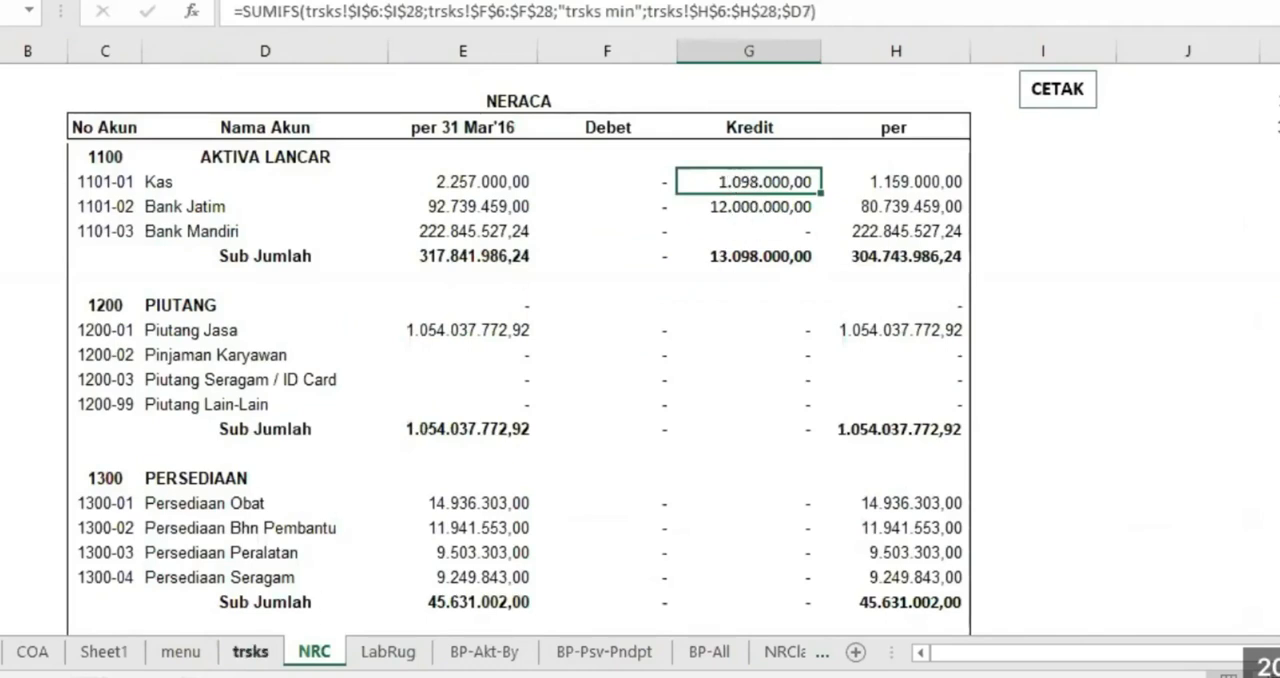
On the trsks sheet, paste the prepared amount 1.200.000 as values into Nilai Transaksi for transactions 8 and 9
{"action": "left_click", "coordinate": [250, 651]}
{"action": "left_click", "coordinate": [1279, 374]}
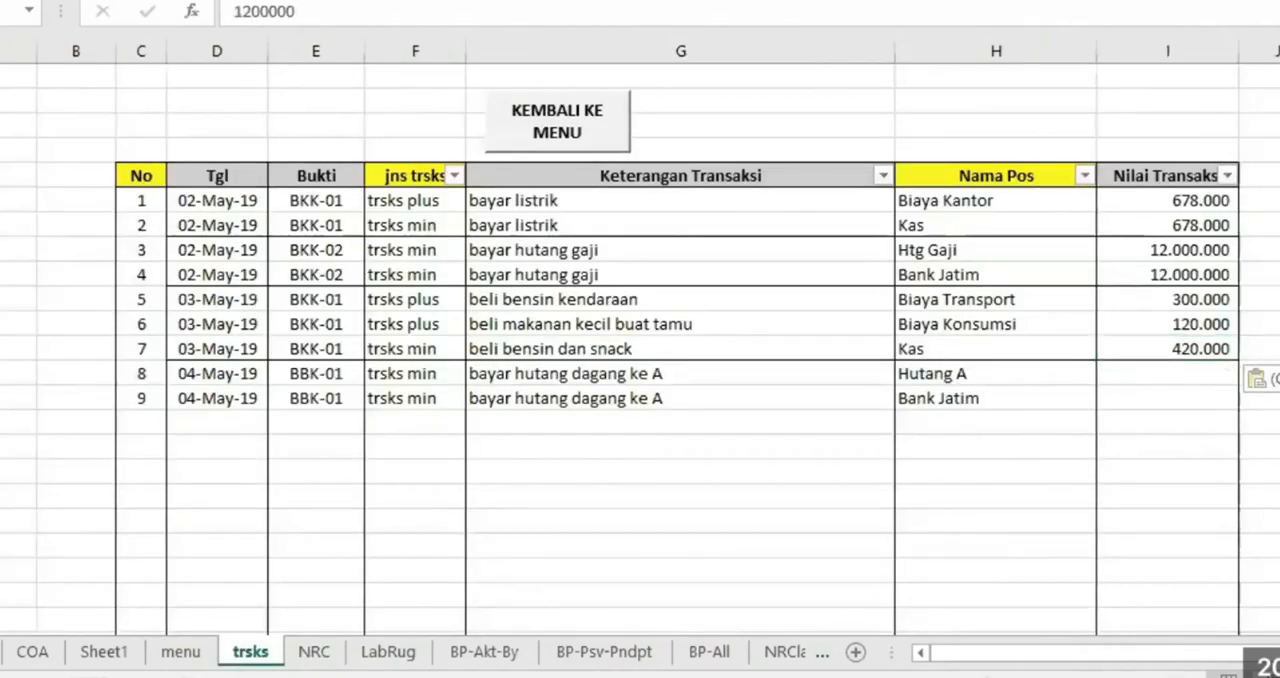
{"action": "right_click", "coordinate": [1279, 397]}
{"action": "key", "text": "Escape"}
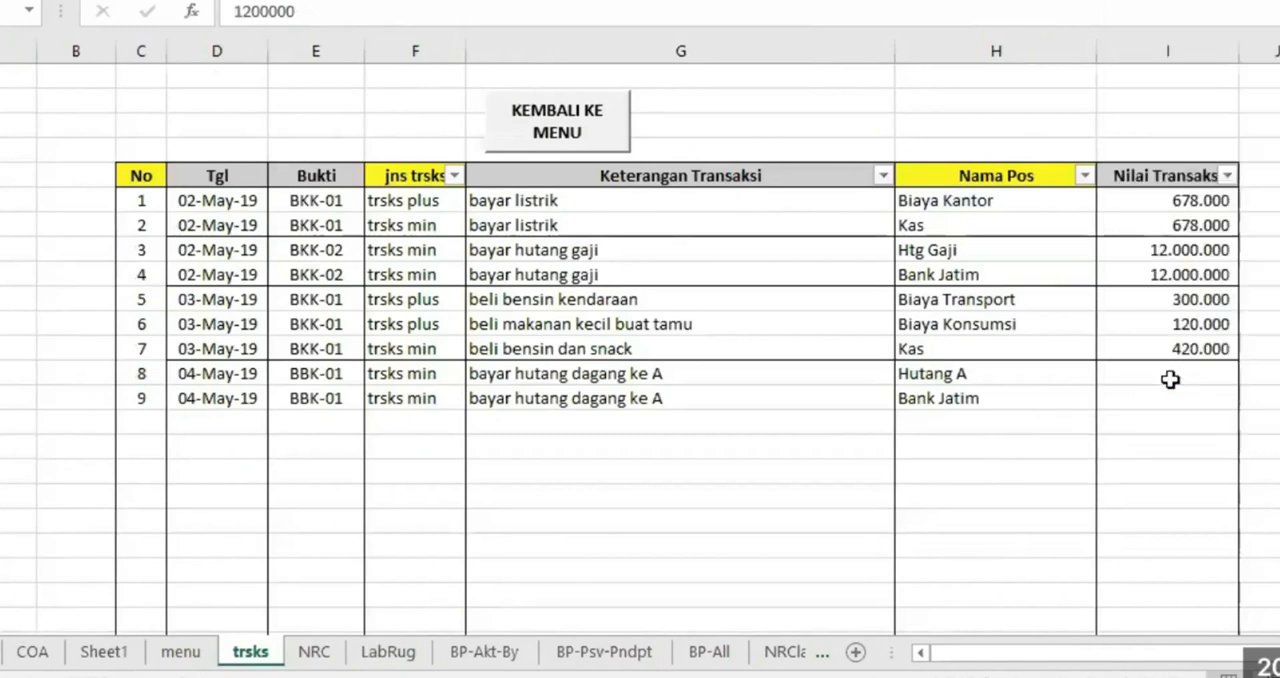
{"action": "left_click", "coordinate": [1170, 373]}
{"action": "right_click", "coordinate": [1170, 372]}
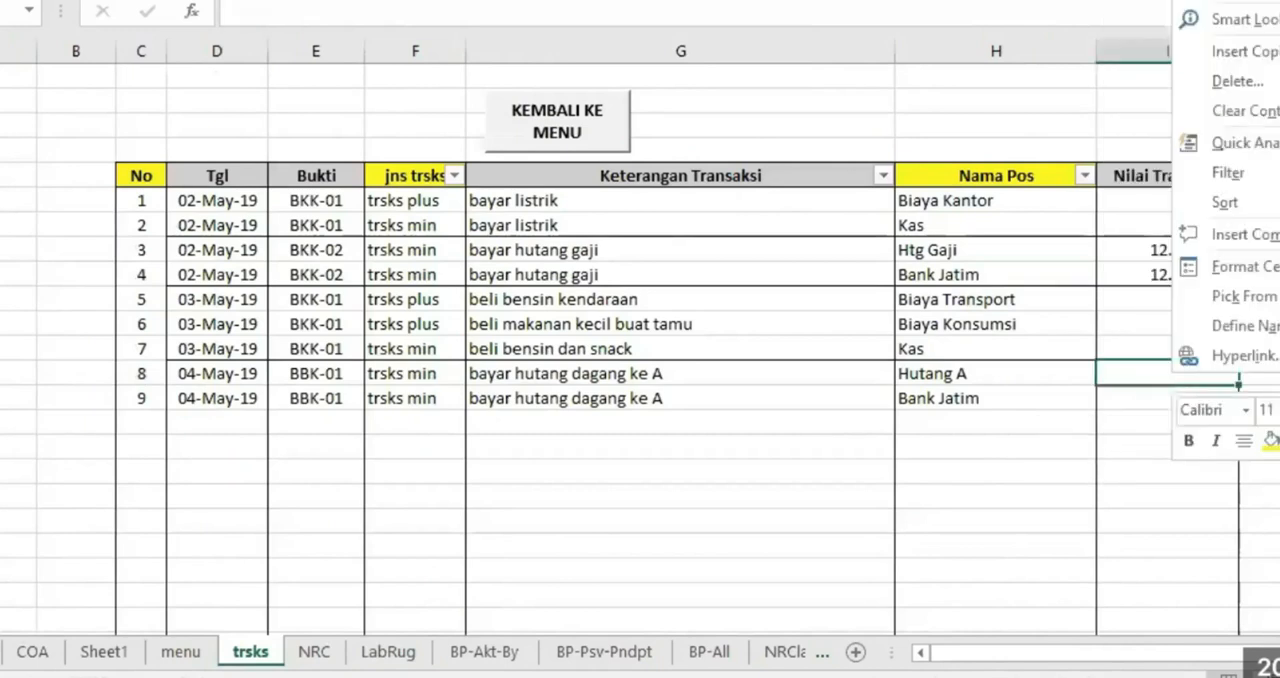
{"action": "left_click", "coordinate": [1222, 0]}
{"action": "left_click_drag", "start_coordinate": [1029, 463], "coordinate": [1042, 442]}
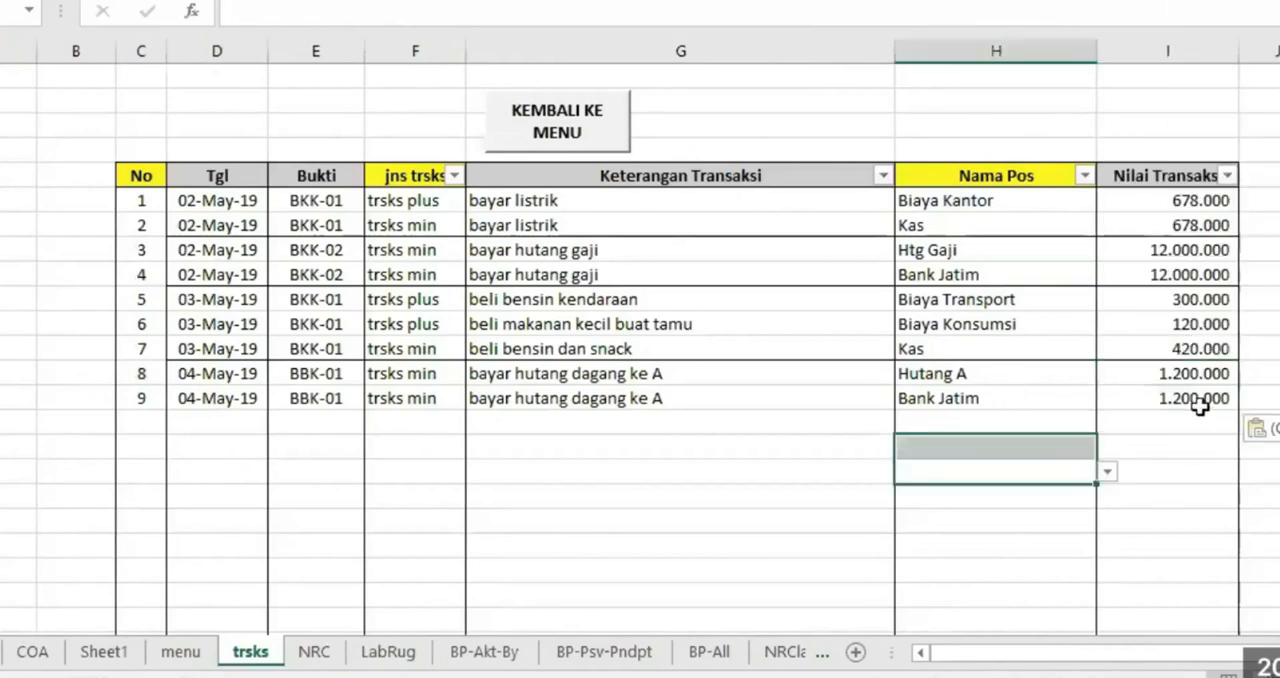
Compare the amounts of transactions 4 and 9 with the Bank Jatim credit, and check the Hutang A debit on the NRC sheet
{"action": "left_click", "coordinate": [1205, 275]}
{"action": "left_click", "coordinate": [1197, 397]}
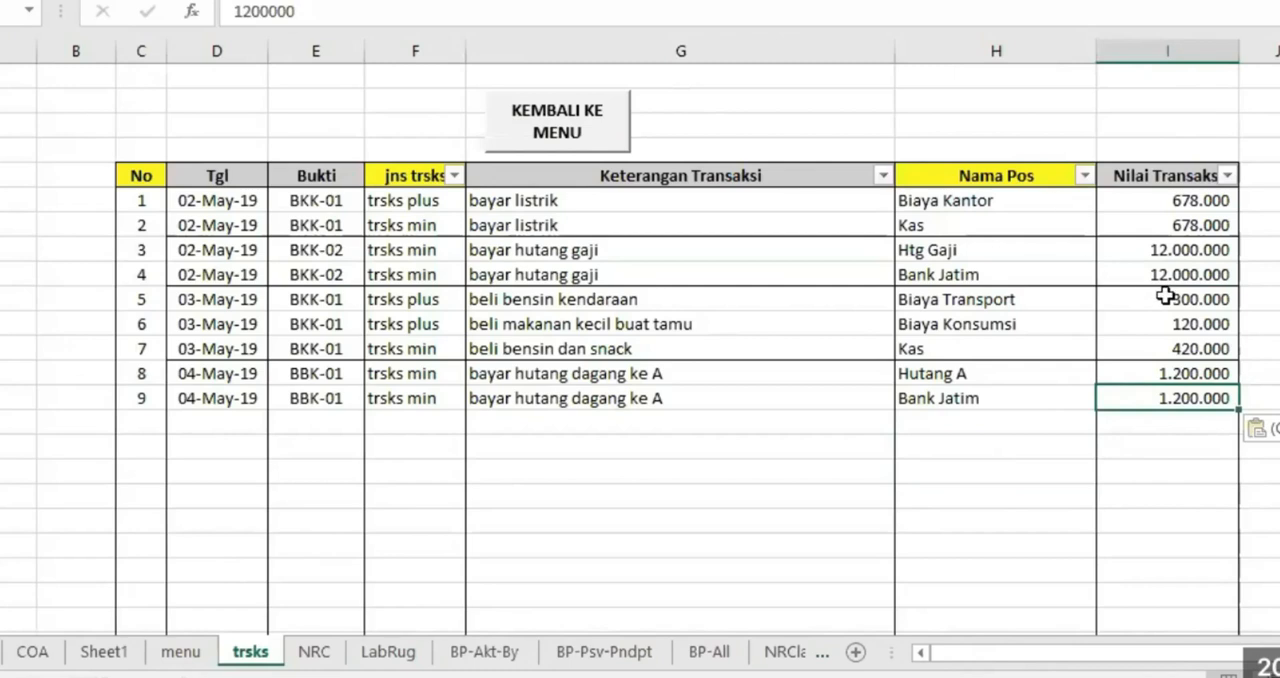
{"action": "left_click", "coordinate": [314, 652]}
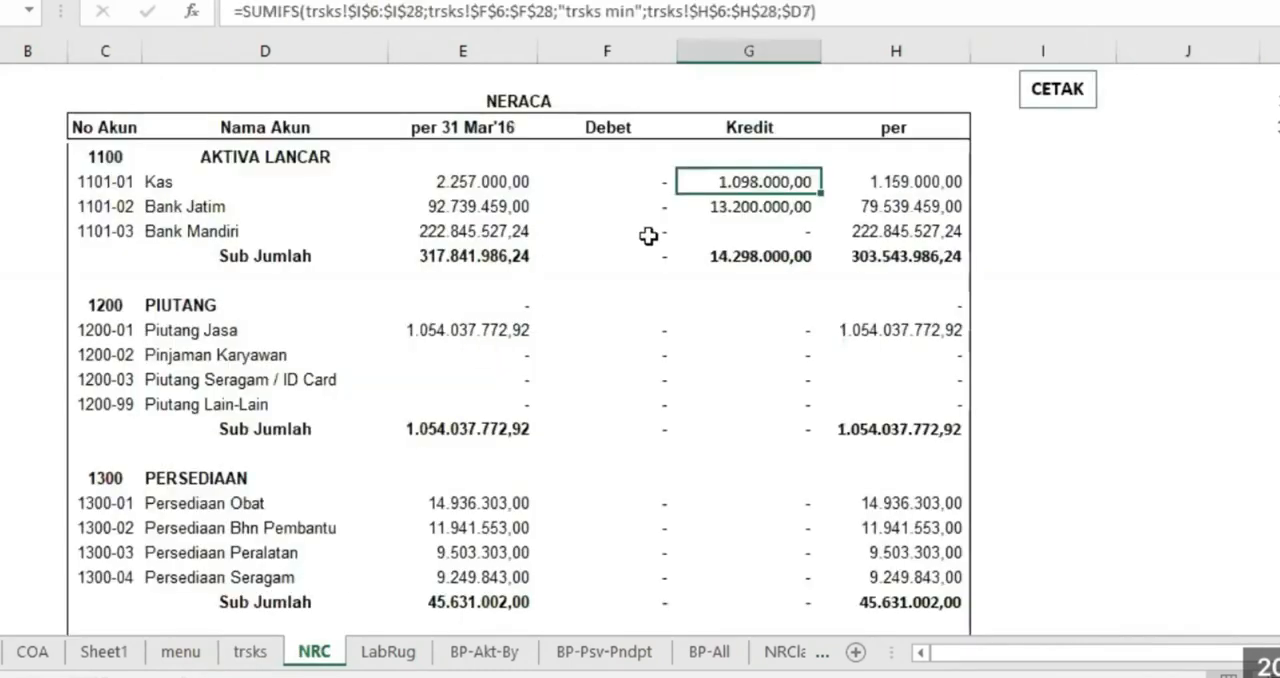
{"action": "left_click", "coordinate": [750, 208]}
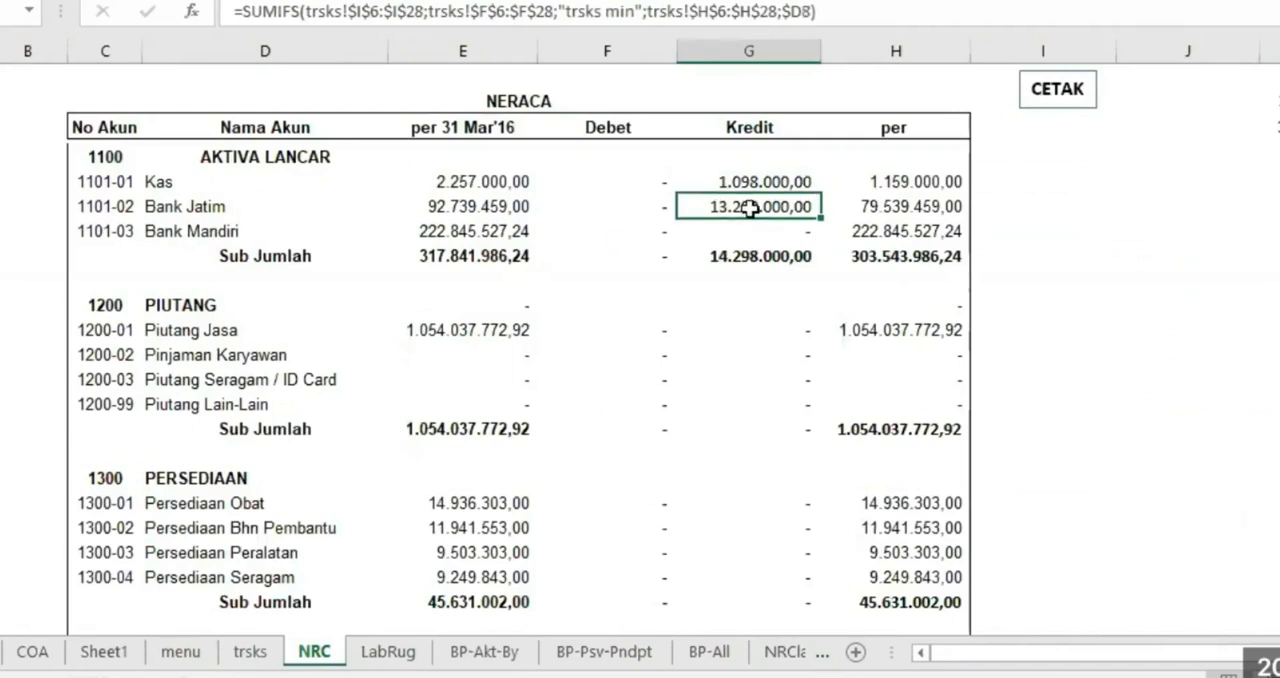
{"action": "scroll", "coordinate": [752, 422], "scroll_direction": "down", "scroll_amount": 13}
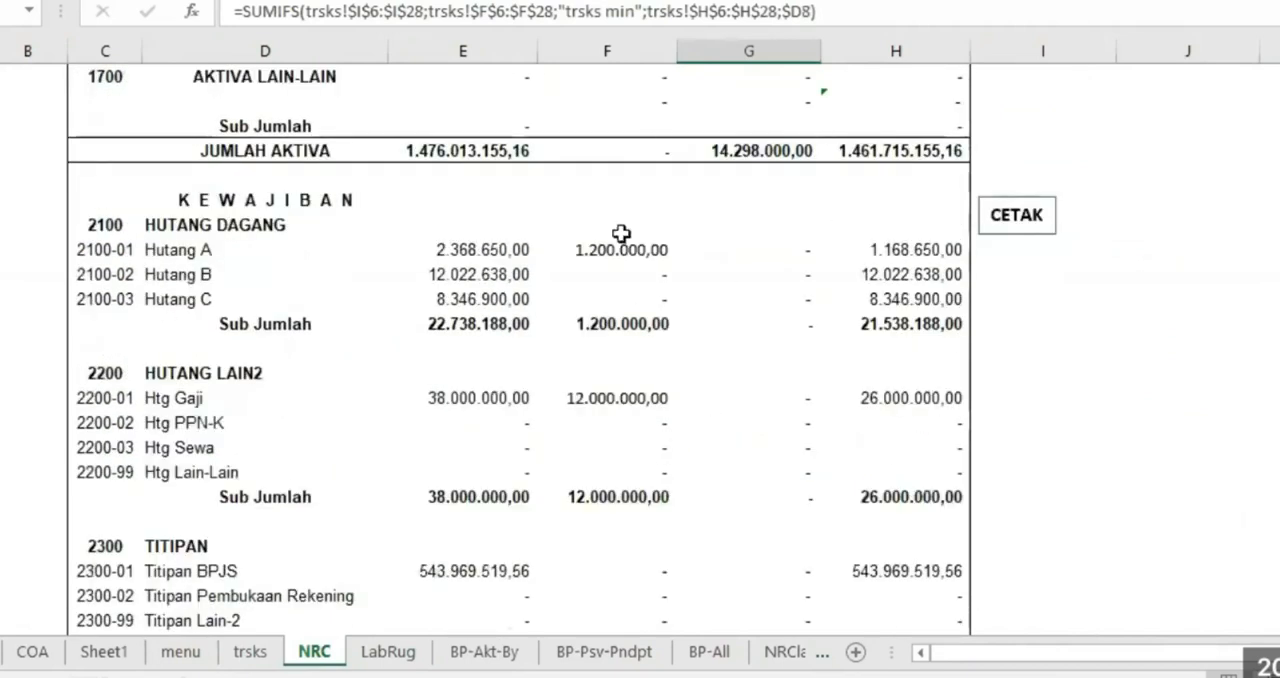
{"action": "left_click", "coordinate": [613, 249]}
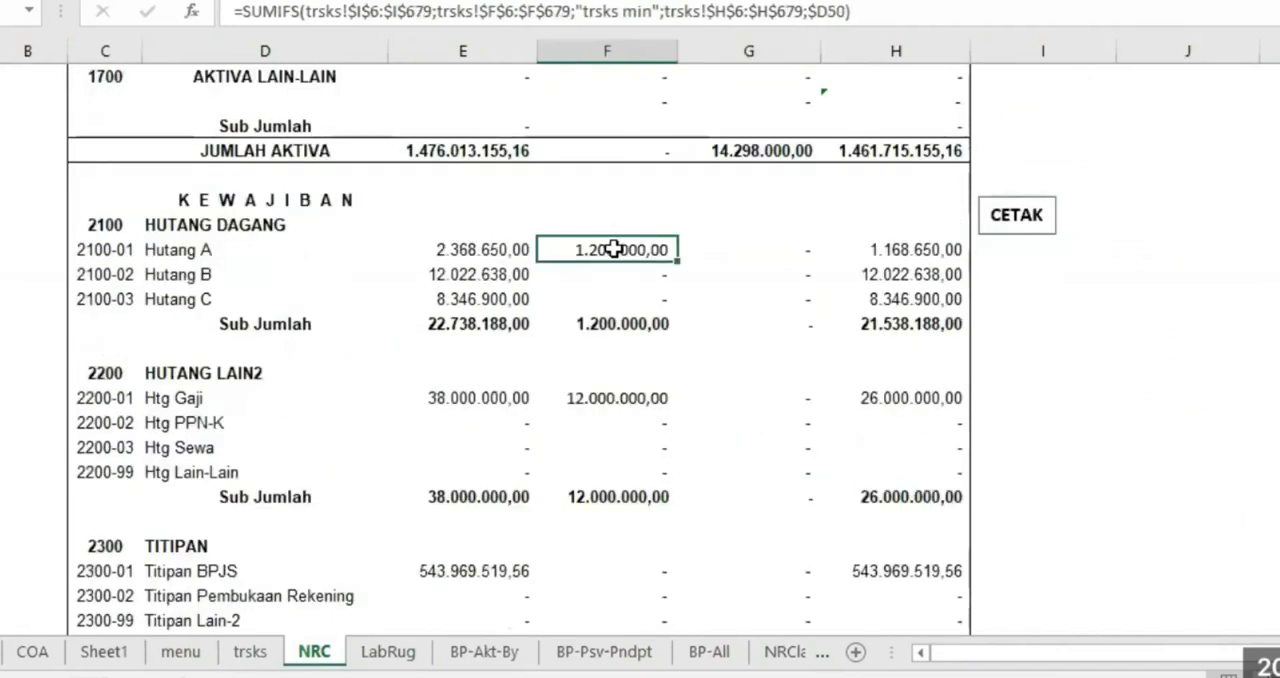
{"action": "scroll", "coordinate": [757, 303], "scroll_direction": "up", "scroll_amount": 3}
{"action": "scroll", "coordinate": [757, 303], "scroll_direction": "up", "scroll_amount": 12}
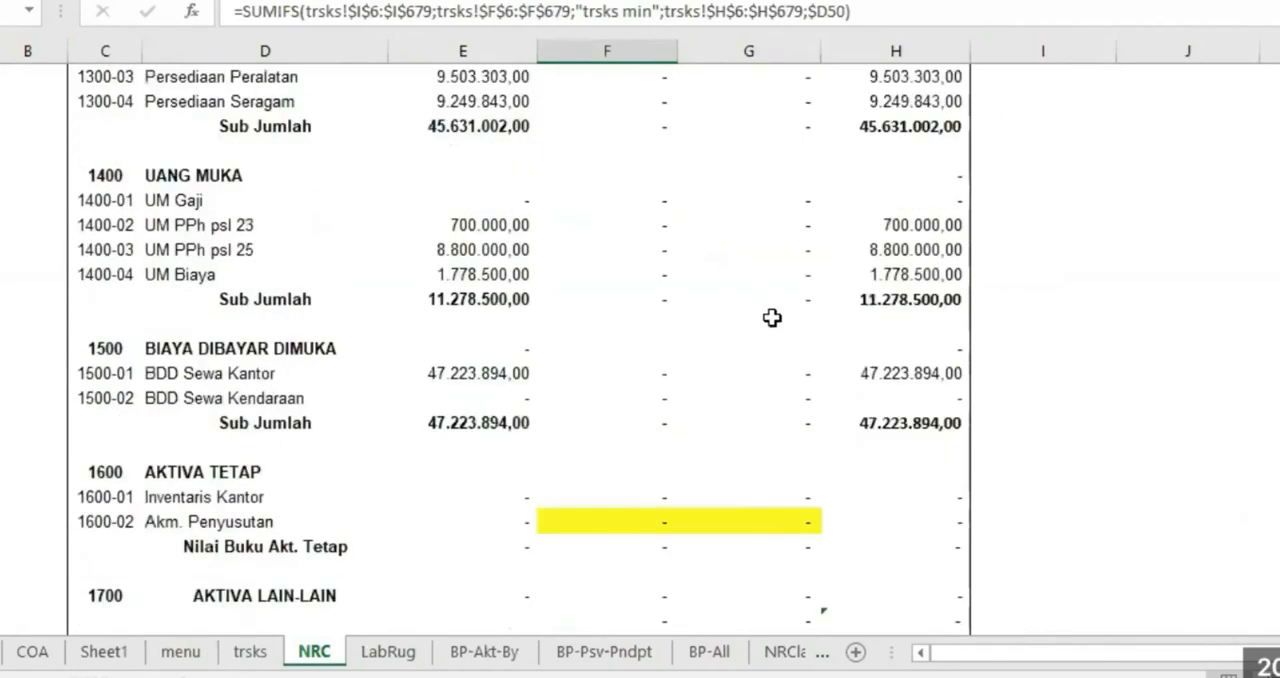
On the trsks sheet, change the Nama Pos of transaction 9 to Bank Mandiri
{"action": "left_click", "coordinate": [250, 651]}
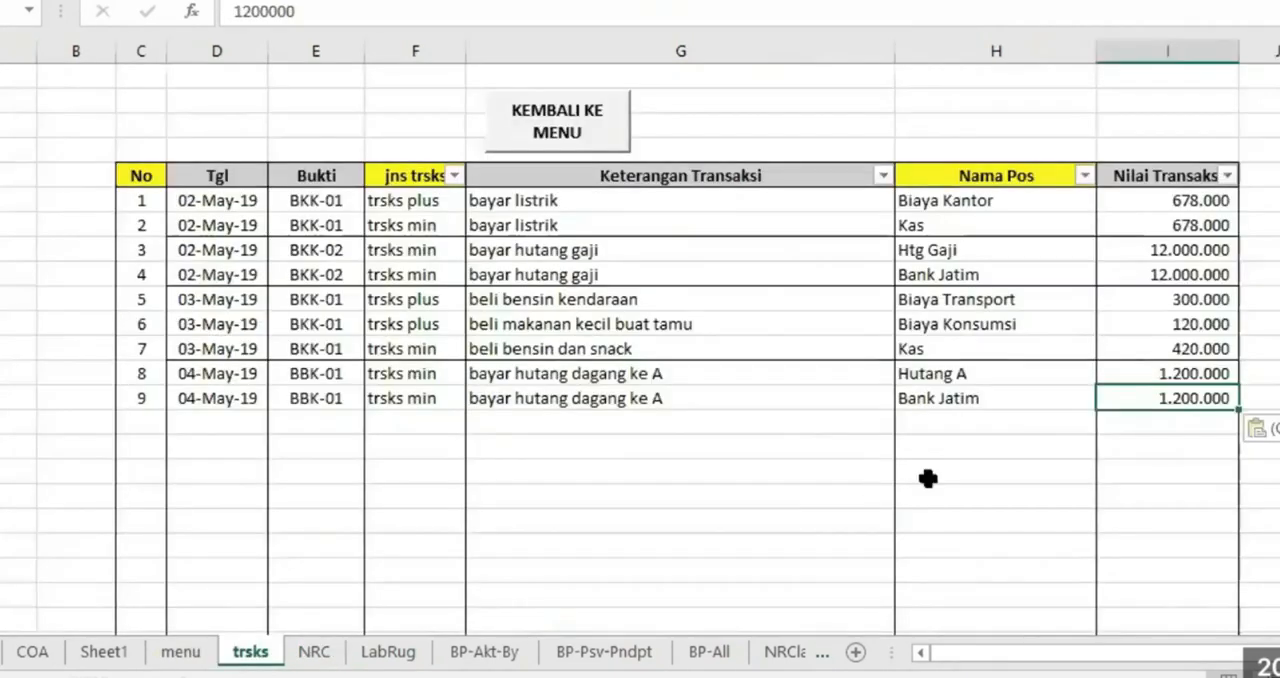
{"action": "left_click", "coordinate": [1029, 406]}
{"action": "left_click", "coordinate": [1107, 398]}
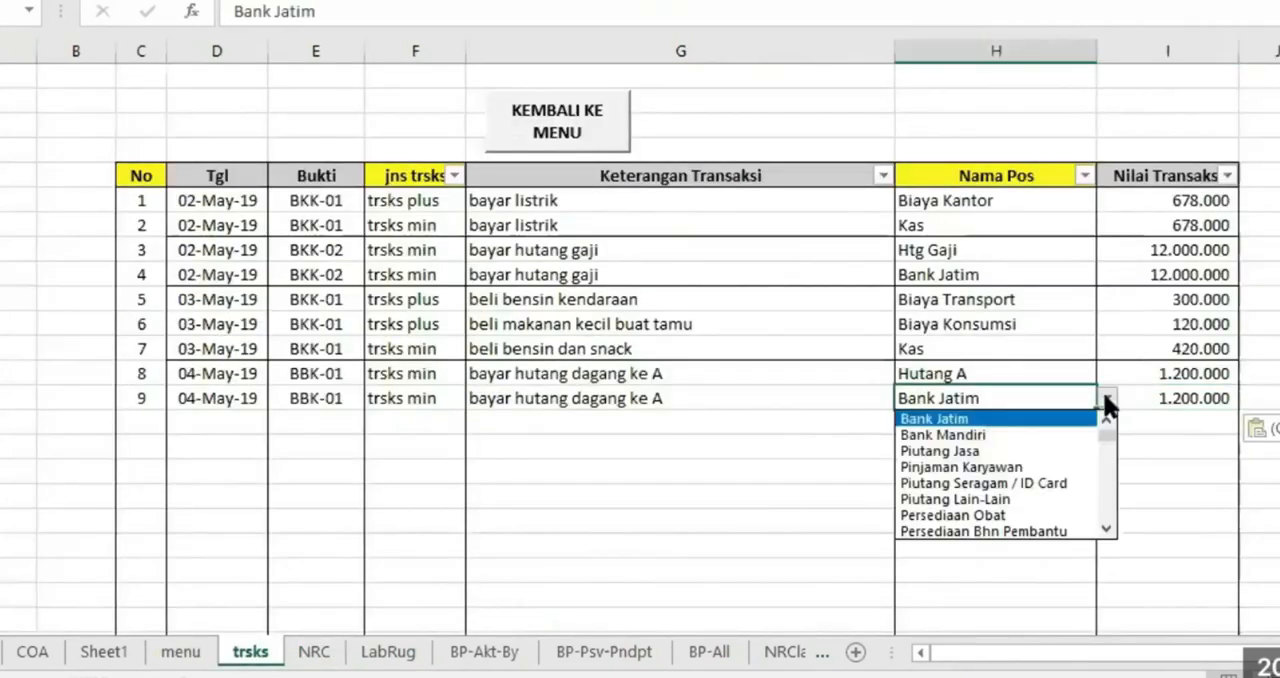
{"action": "left_click", "coordinate": [989, 436]}
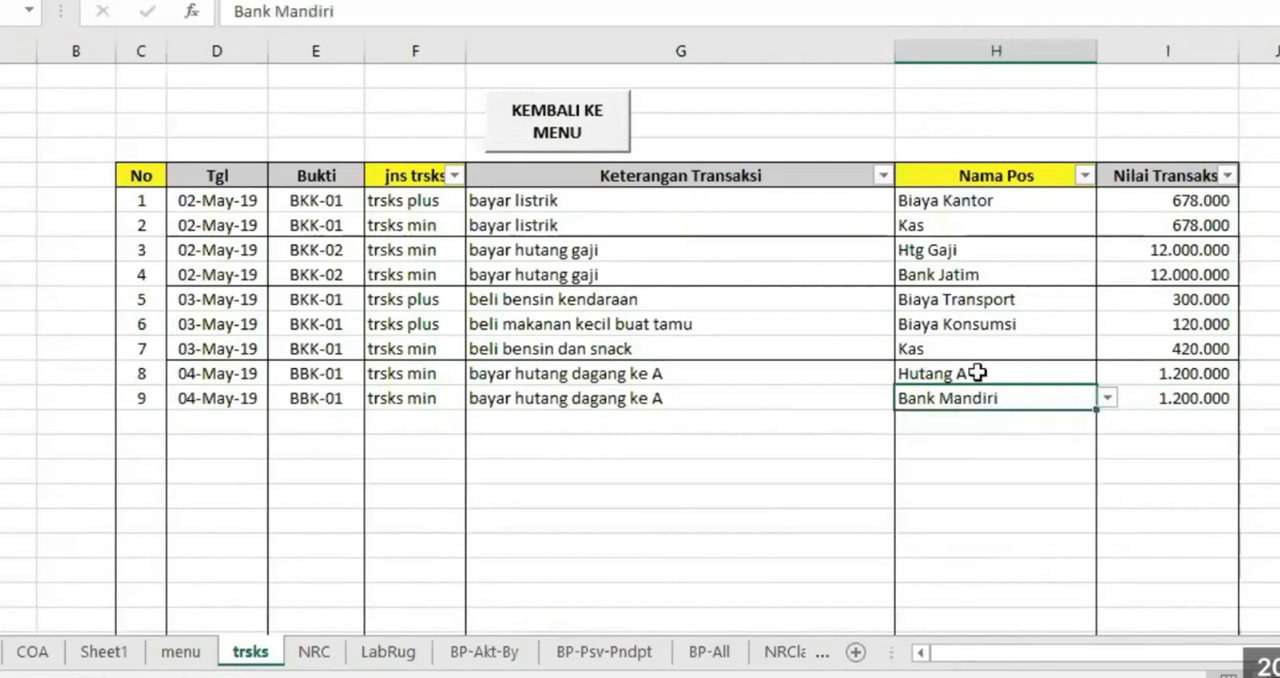
Check how the amounts of transactions 4 and 9 post to the Bank Jatim and Bank Mandiri credits on the NRC sheet
{"action": "left_click", "coordinate": [1183, 275]}
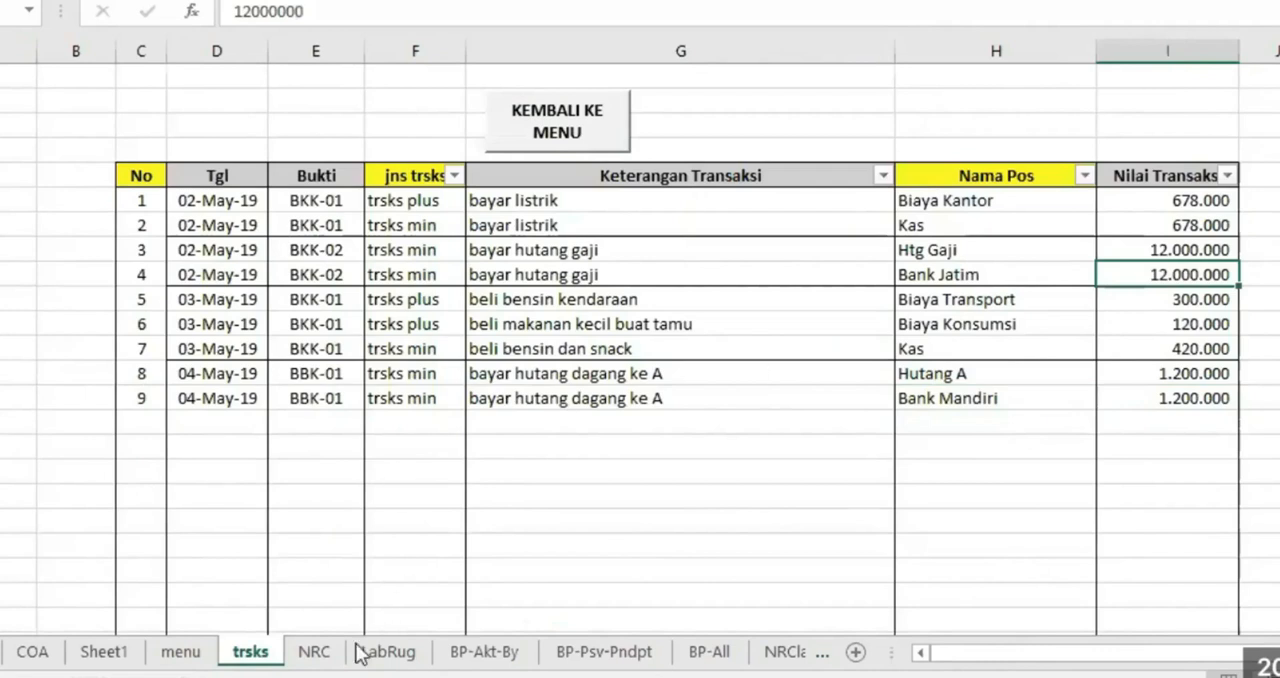
{"action": "left_click", "coordinate": [314, 651]}
{"action": "left_click", "coordinate": [777, 203]}
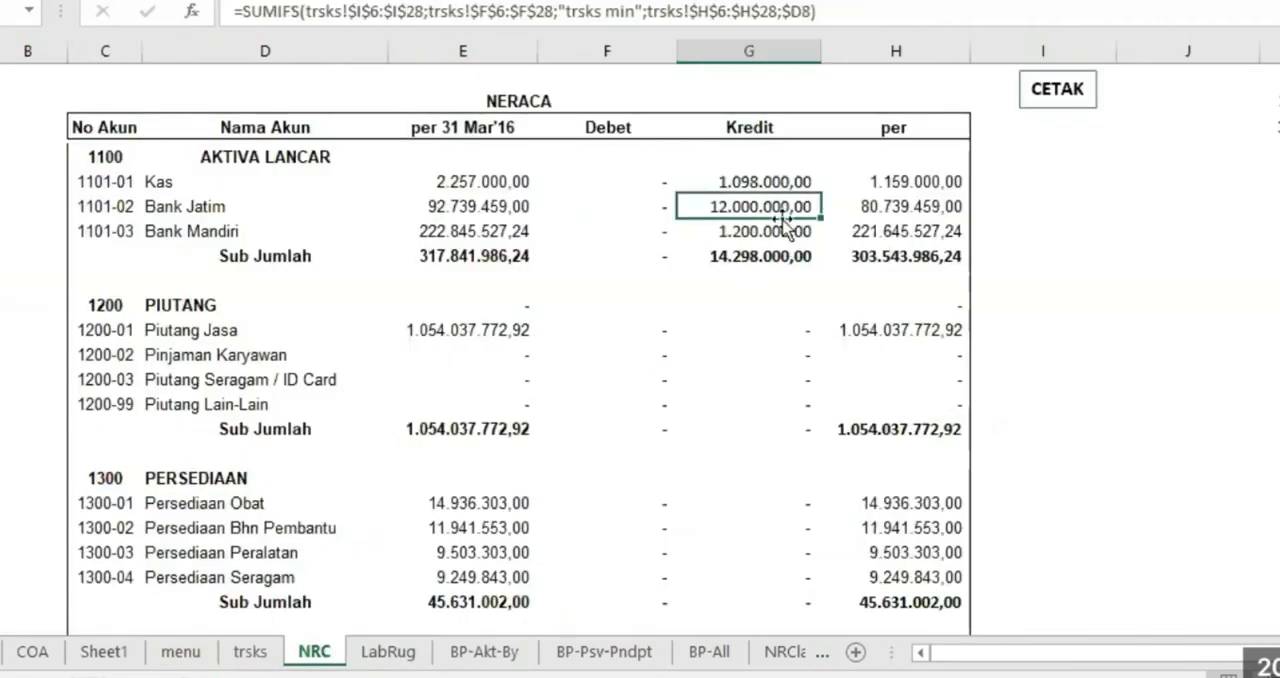
{"action": "left_click", "coordinate": [762, 233]}
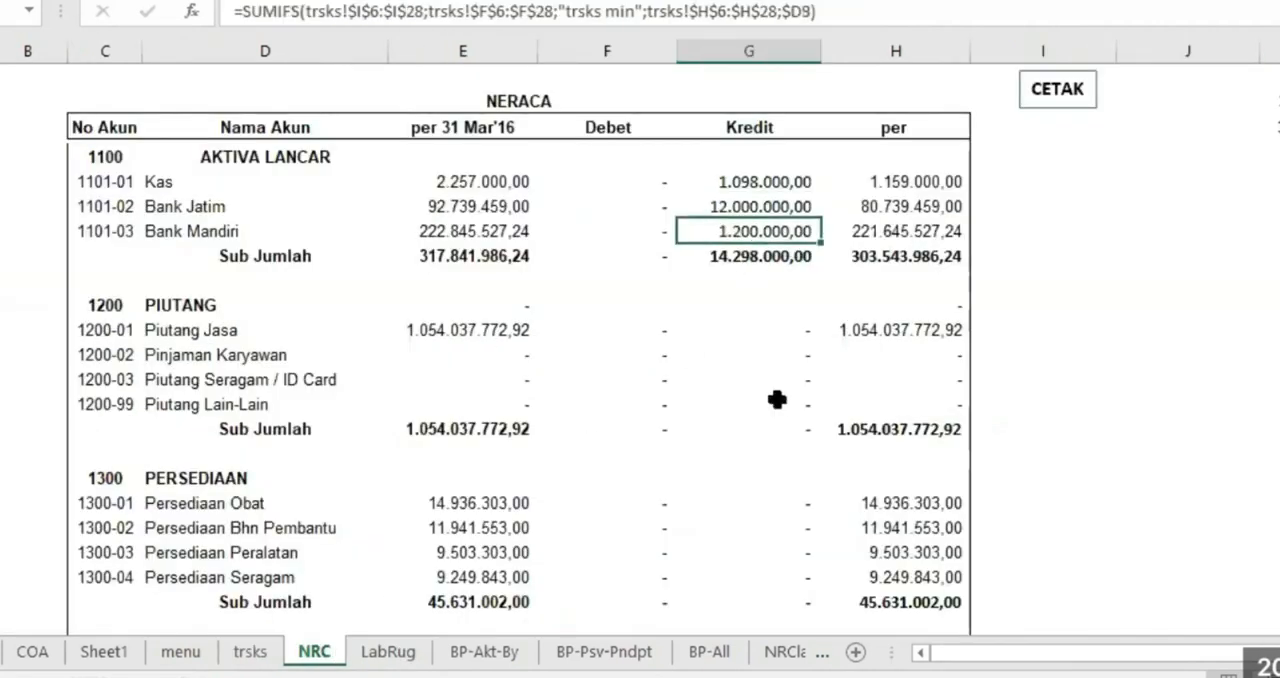
{"action": "scroll", "coordinate": [774, 391], "scroll_direction": "down", "scroll_amount": 3}
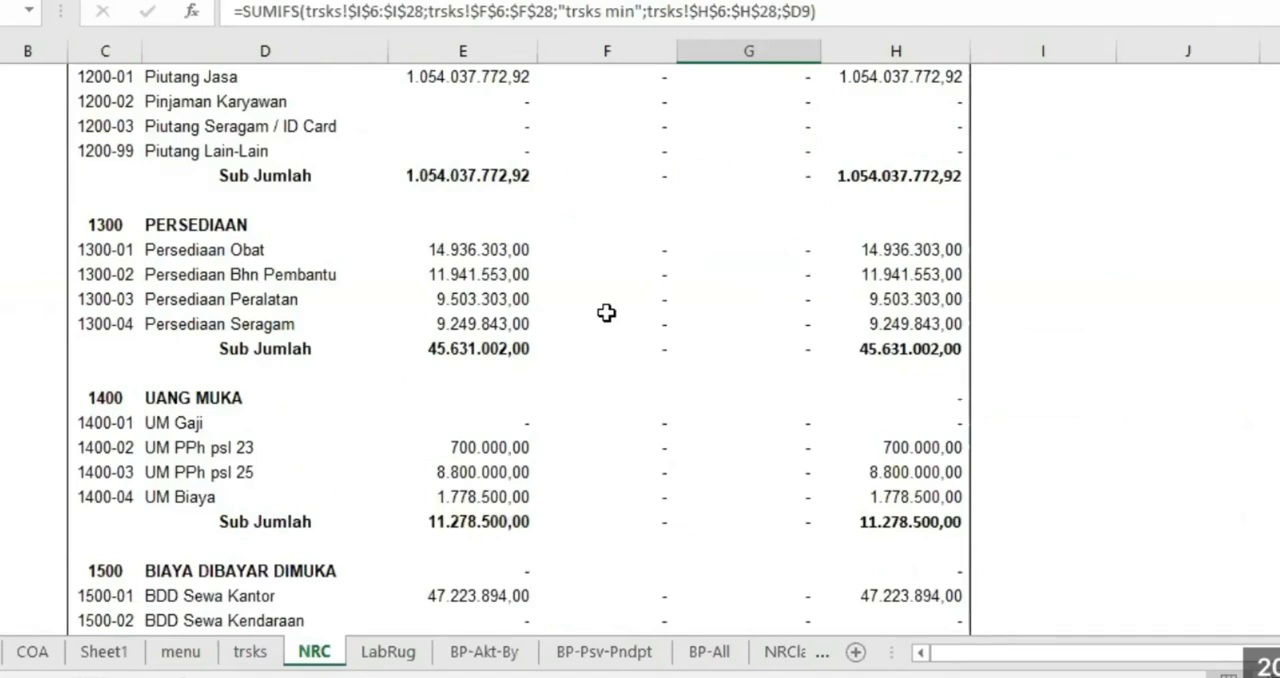
View the ledgers of Bank Jatim and Bank Mandiri on the BP-Akt-By sheet by choosing each as Nama Pos
{"action": "left_click", "coordinate": [485, 651]}
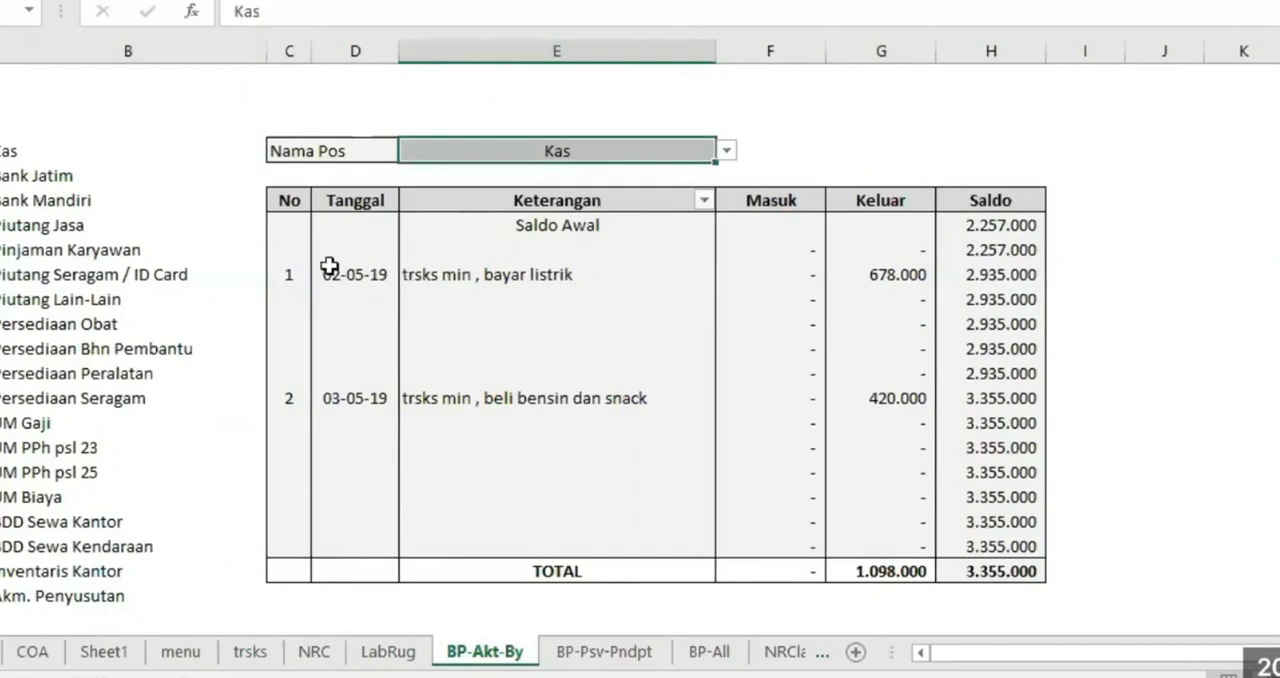
{"action": "left_click", "coordinate": [727, 148]}
{"action": "left_click", "coordinate": [535, 186]}
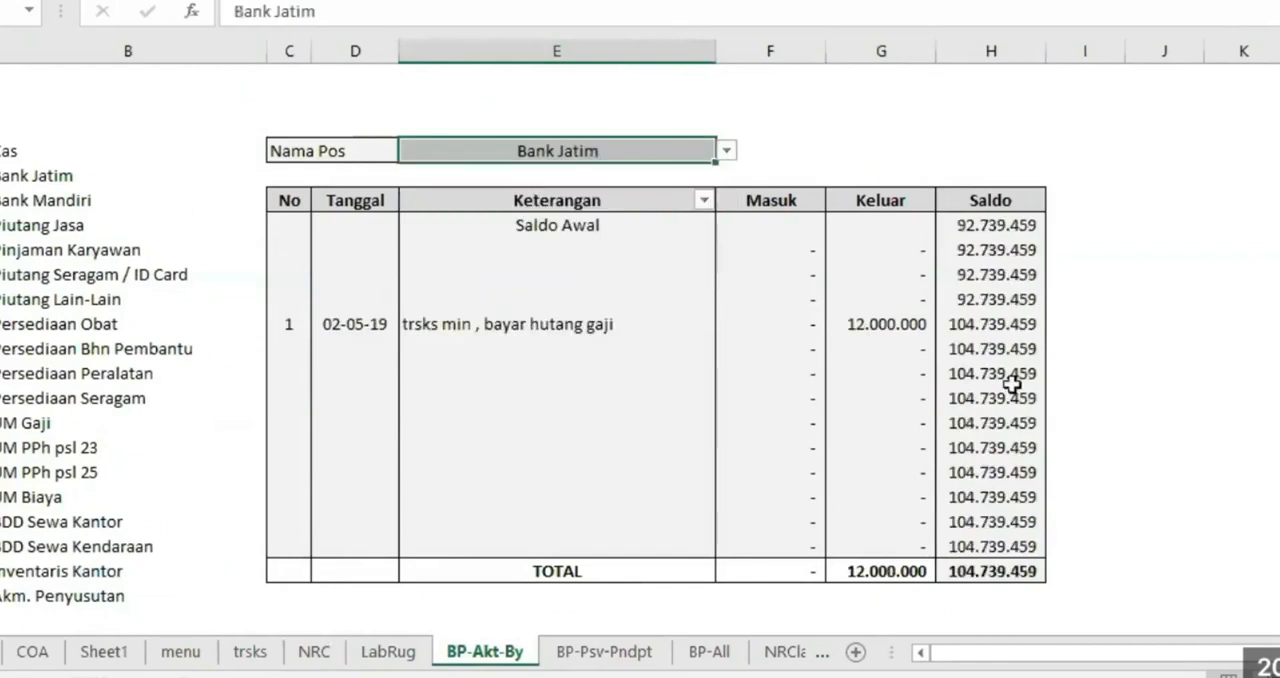
{"action": "left_click", "coordinate": [727, 150]}
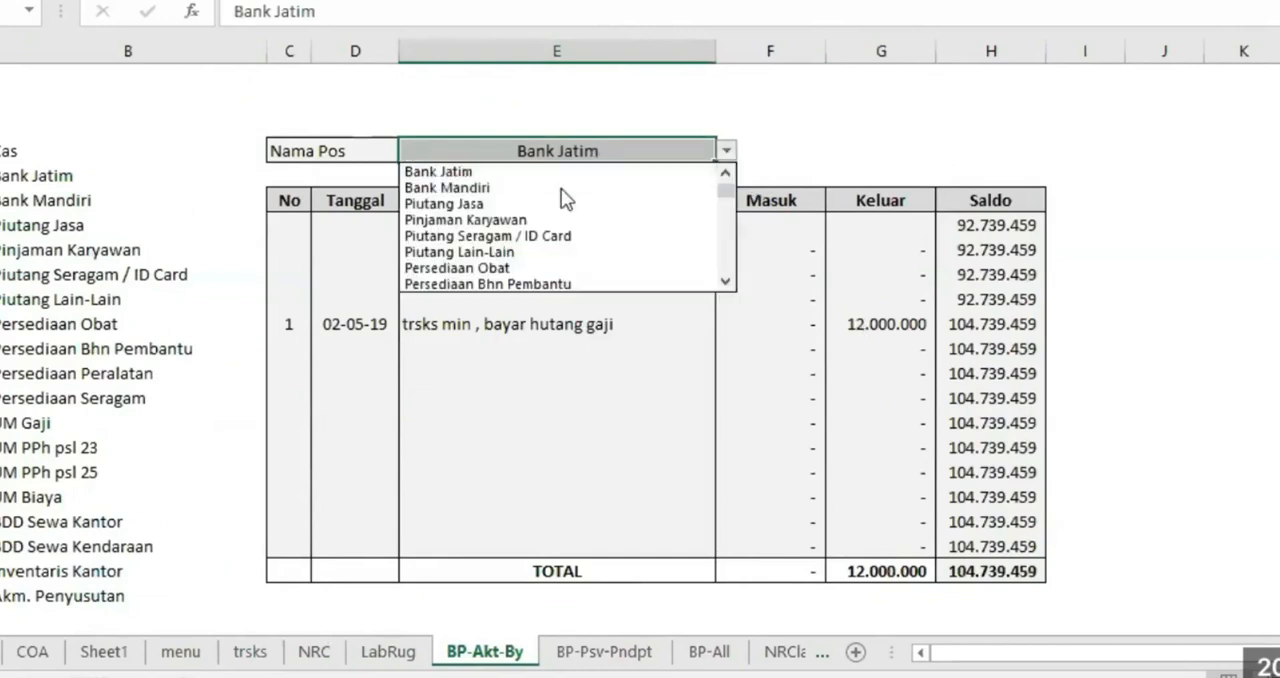
{"action": "left_click", "coordinate": [563, 188]}
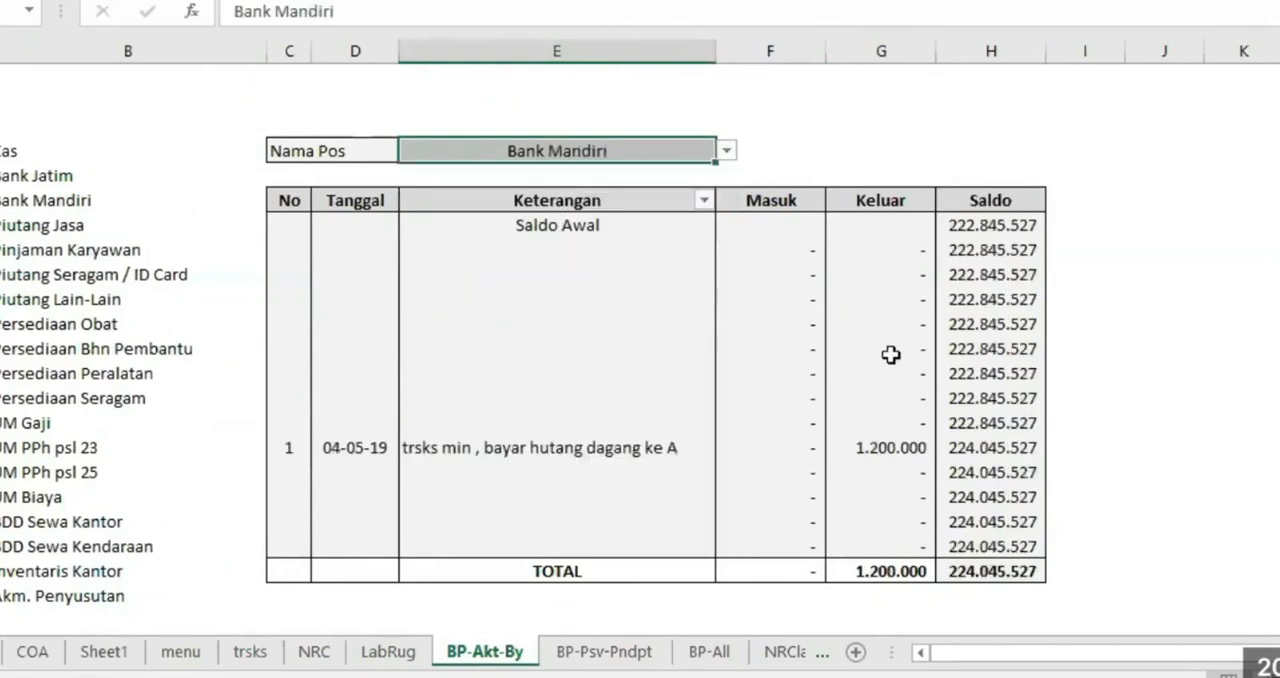
Set the Nama Pos of the BP-Akt-By ledger back to Kas
{"action": "left_click", "coordinate": [727, 152]}
{"action": "left_click", "coordinate": [726, 173]}
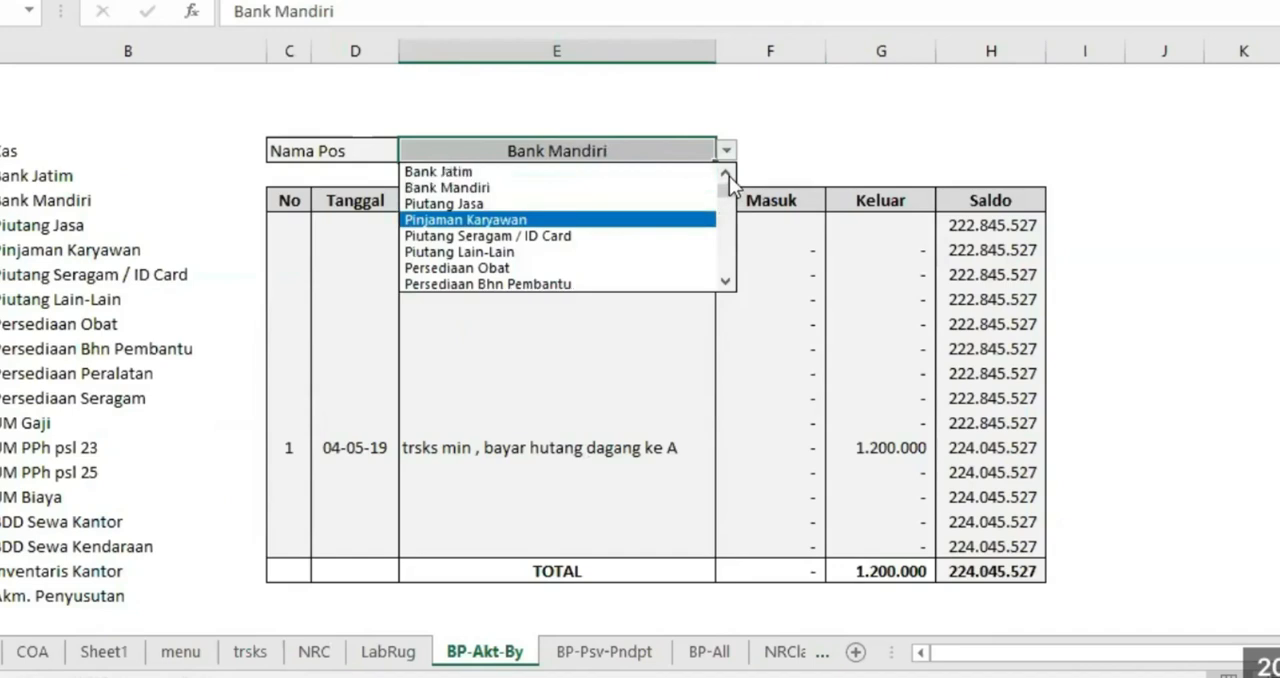
{"action": "left_click", "coordinate": [726, 173]}
{"action": "left_click", "coordinate": [633, 175]}
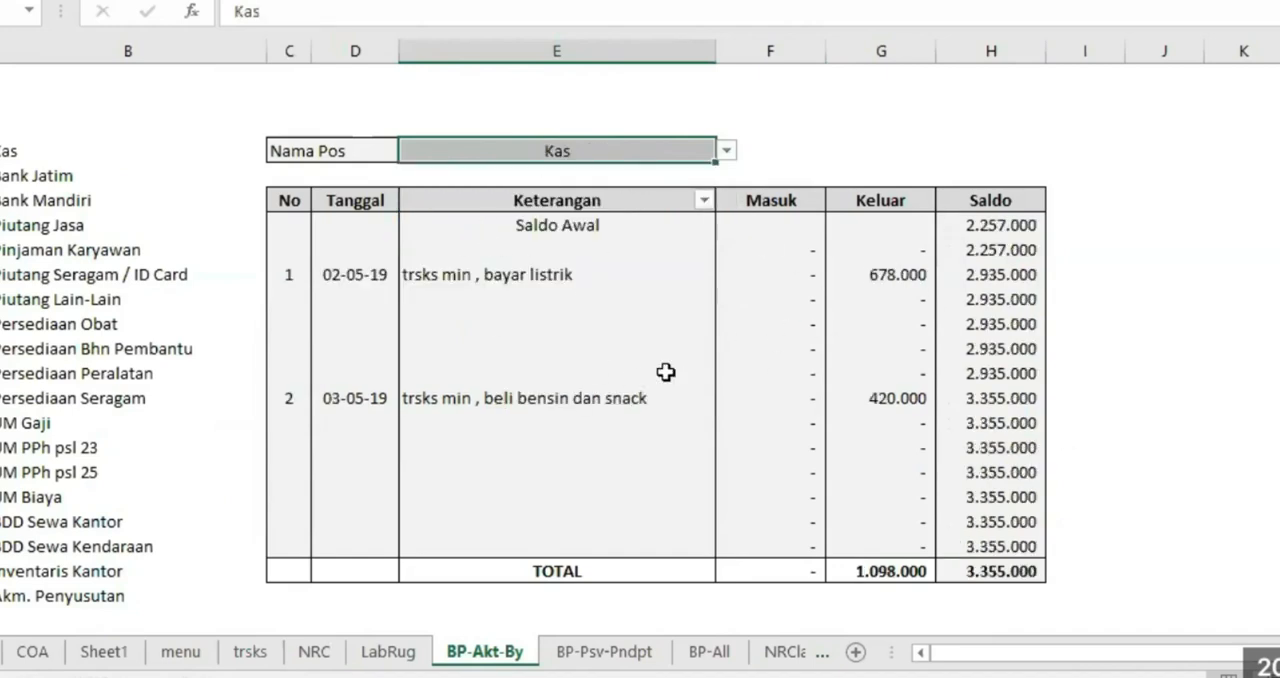
Filter the Keterangan column of the Kas ledger to exclude the blank rows
{"action": "left_click", "coordinate": [704, 200]}
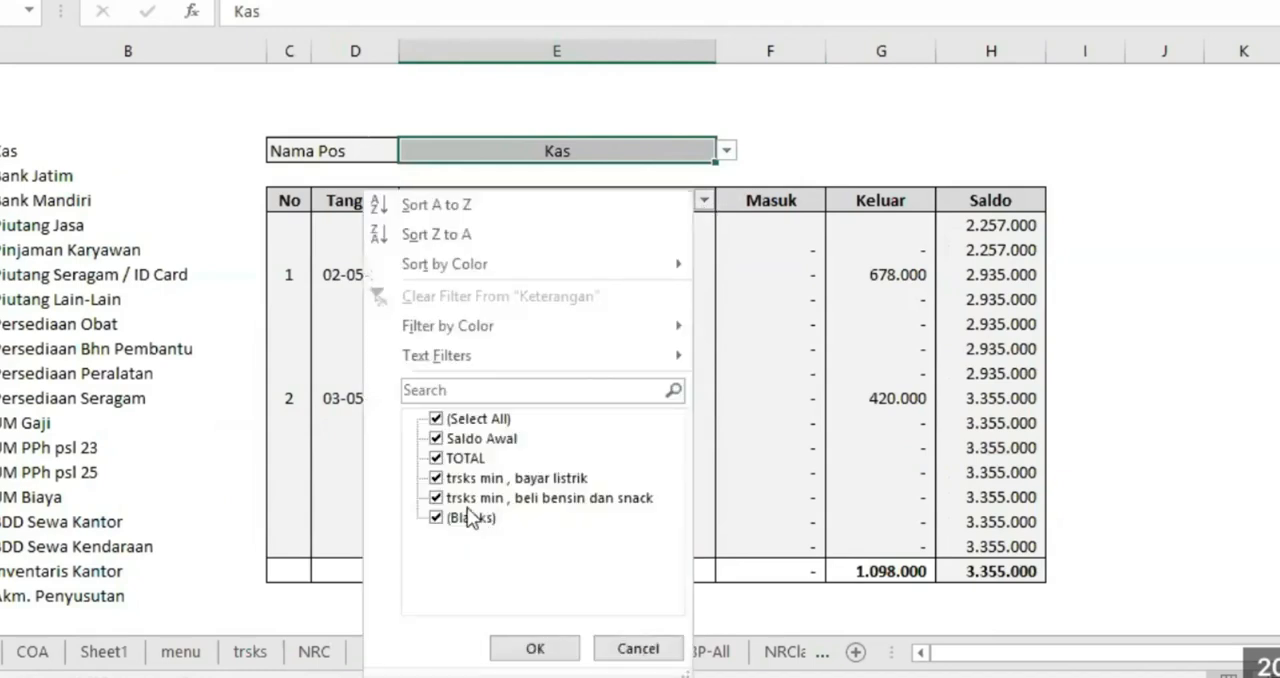
{"action": "left_click", "coordinate": [468, 518]}
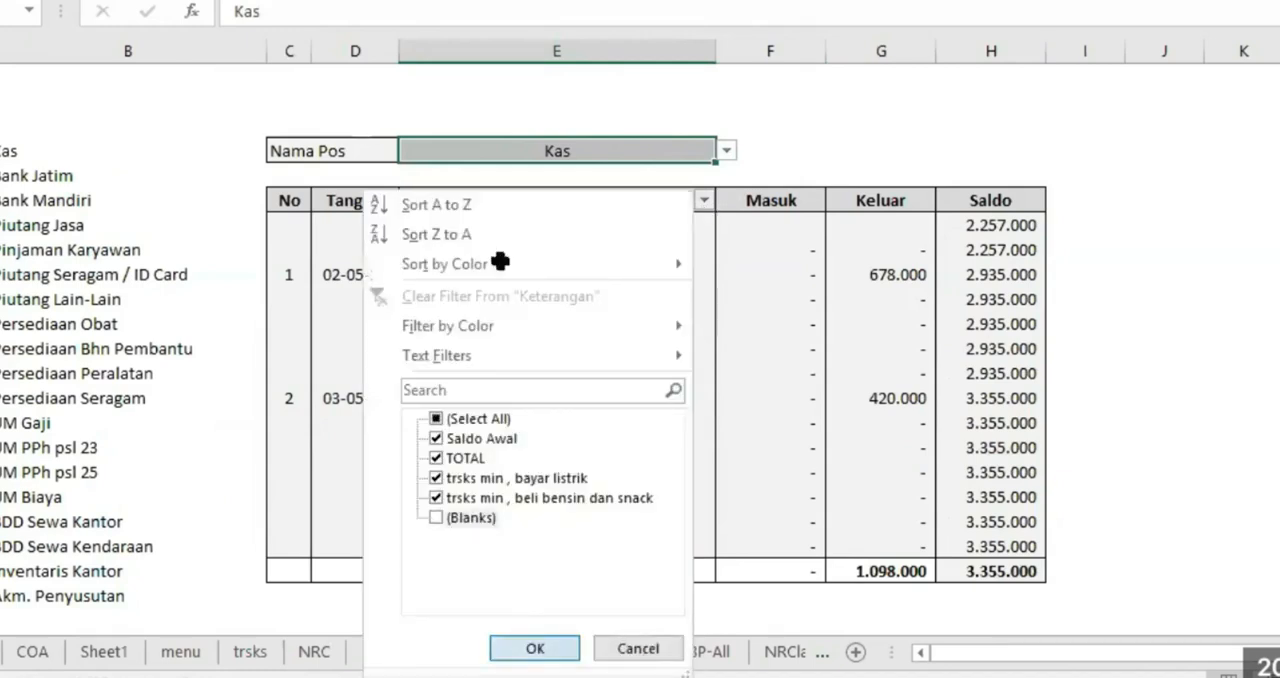
{"action": "key", "text": "Return"}
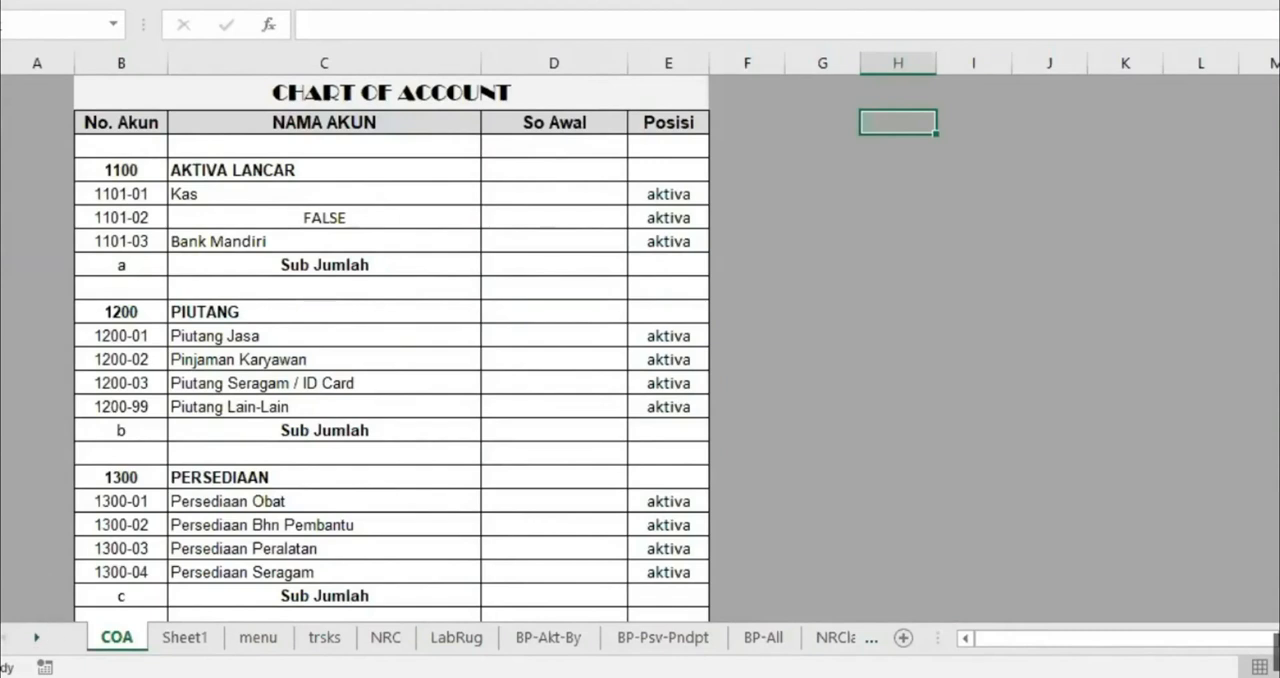
Examine the Kas account name and the name formula of account 1101-02 on the COA sheet
{"action": "left_click", "coordinate": [121, 186]}
{"action": "left_click", "coordinate": [250, 191]}
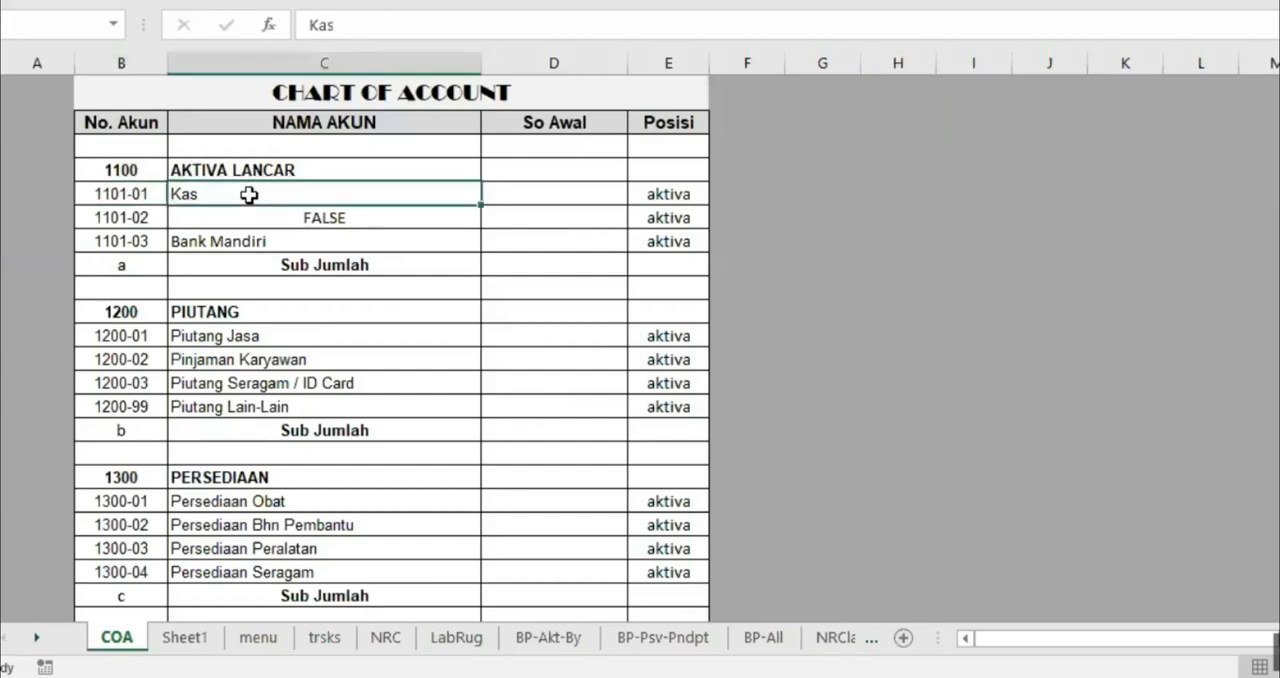
{"action": "left_click", "coordinate": [202, 214]}
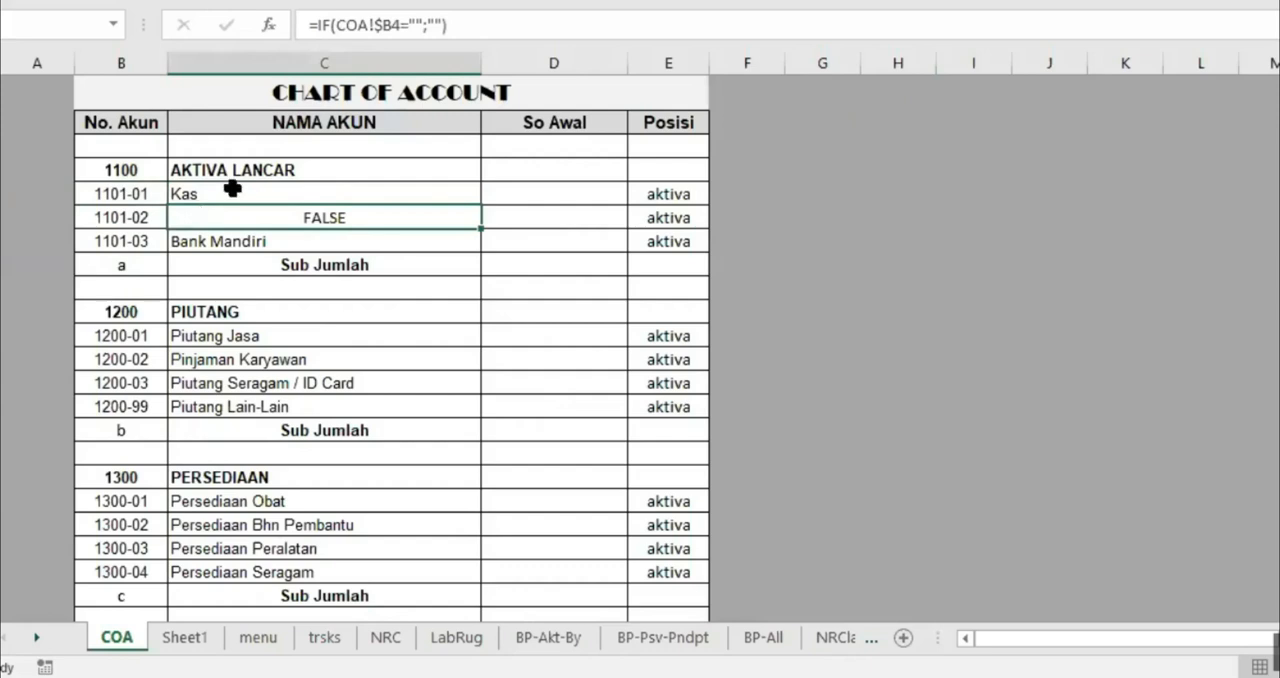
Fill the Kas account name down to accounts 1101-02 and 1101-03 on the COA sheet
{"action": "left_click", "coordinate": [232, 190]}
{"action": "left_click_drag", "start_coordinate": [480, 203], "coordinate": [473, 245]}
{"action": "left_click", "coordinate": [317, 190]}
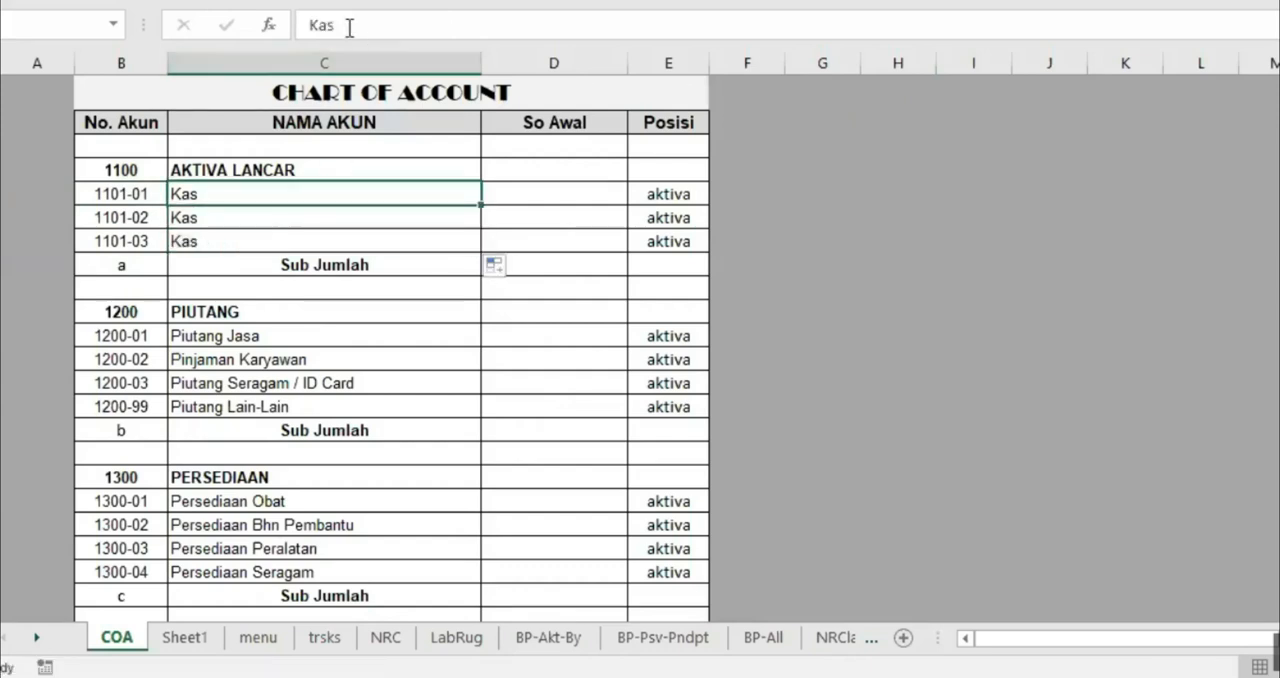
Enter Bank Jatim as the name of account 1101-02 and Bank Mandiri as the name of account 1101-03
{"action": "left_click", "coordinate": [200, 216]}
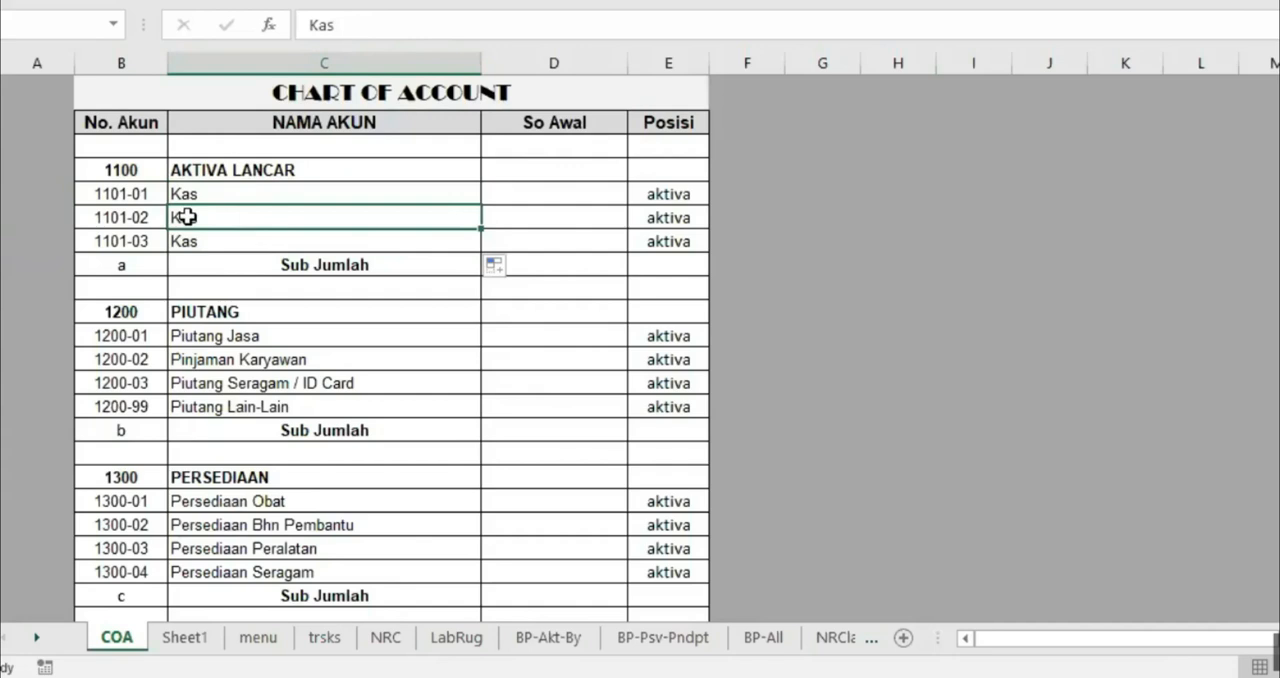
{"action": "type", "text": "Ban Jatim"}
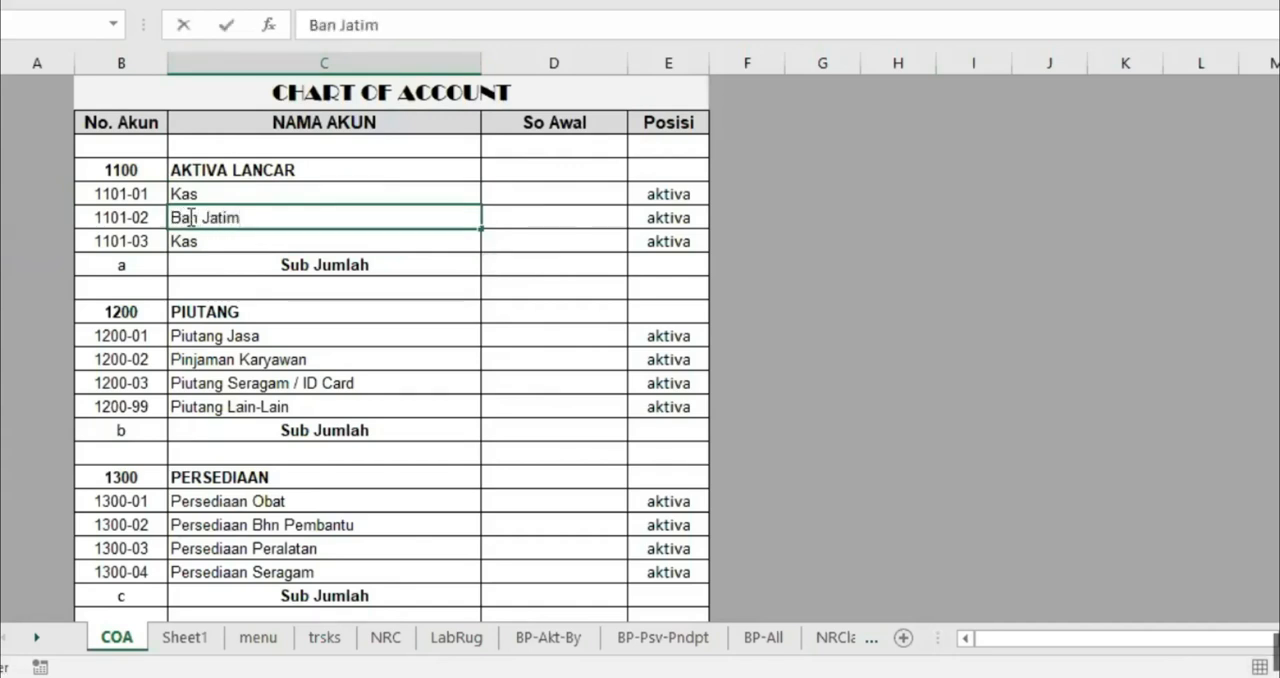
{"action": "key", "text": "Return"}
{"action": "left_click", "coordinate": [190, 217]}
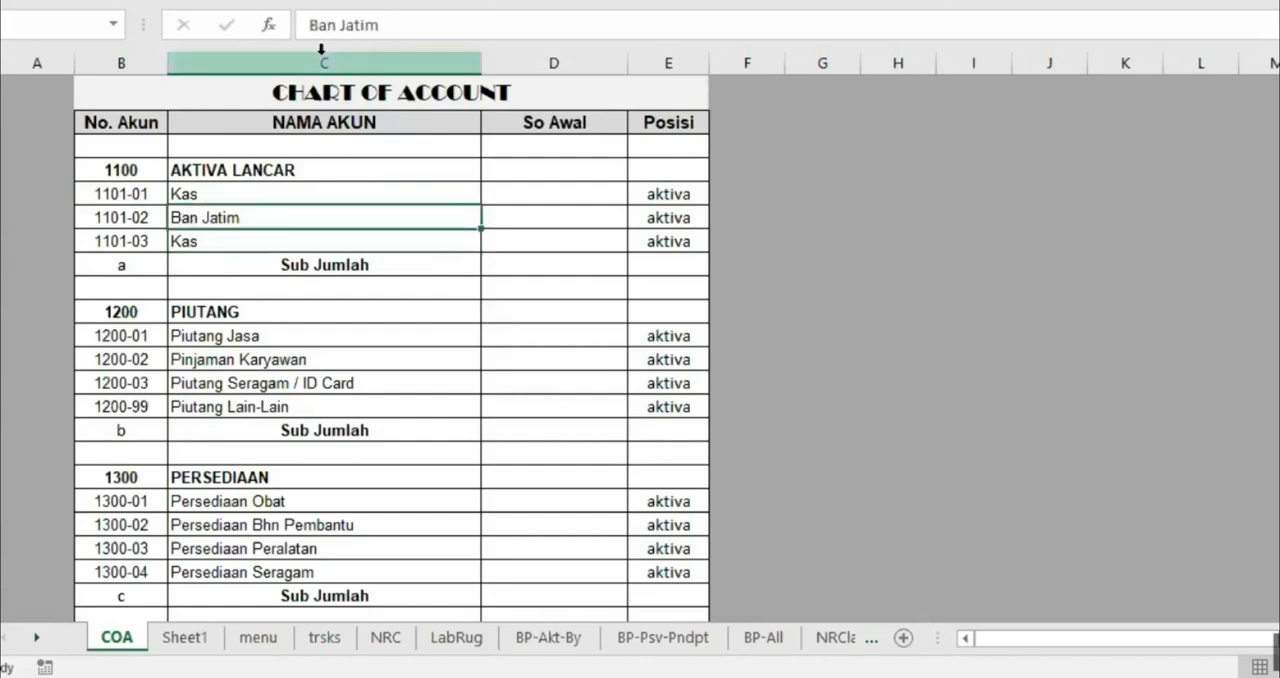
{"action": "left_click", "coordinate": [336, 24]}
{"action": "type", "text": "k"}
{"action": "key", "text": "Return"}
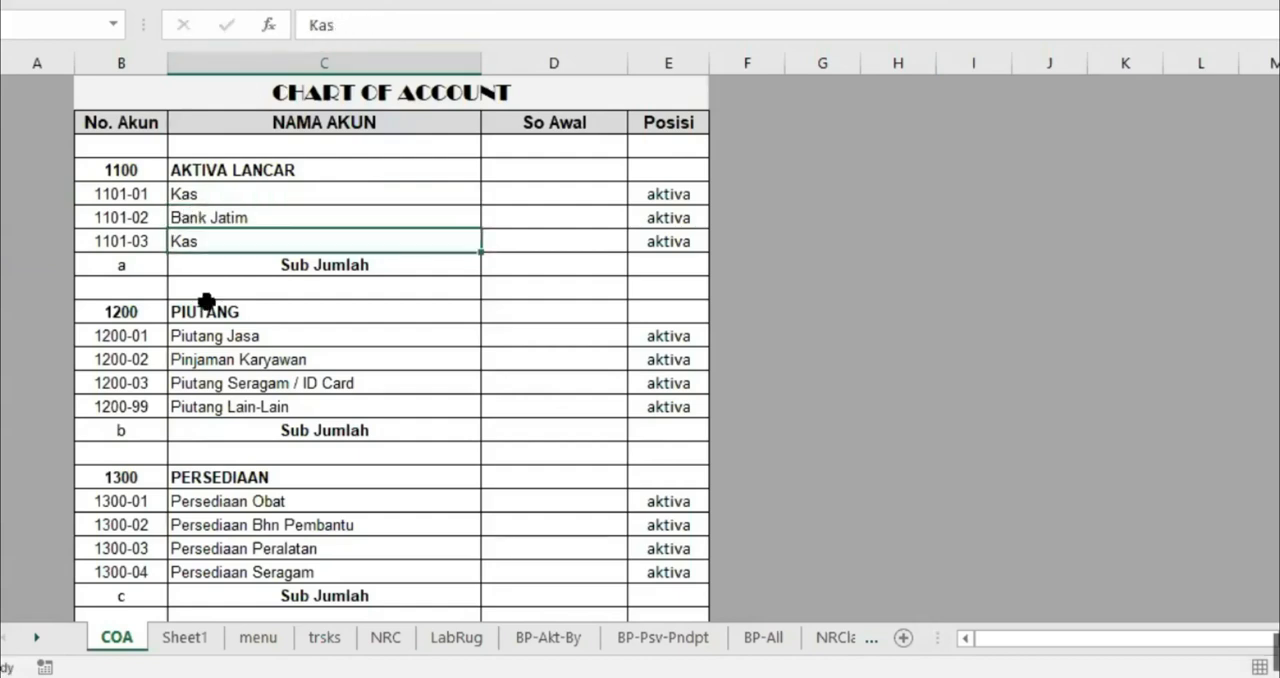
{"action": "type", "text": "Bank Mandiri"}
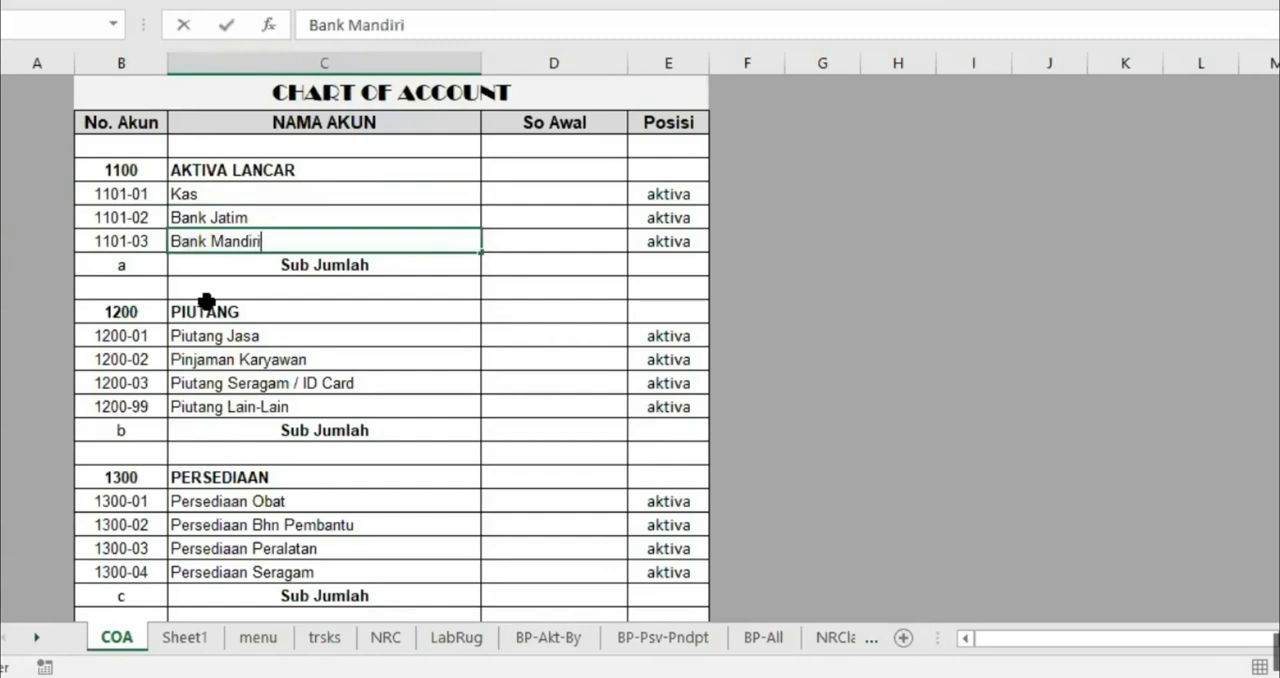
{"action": "key", "text": "Return"}
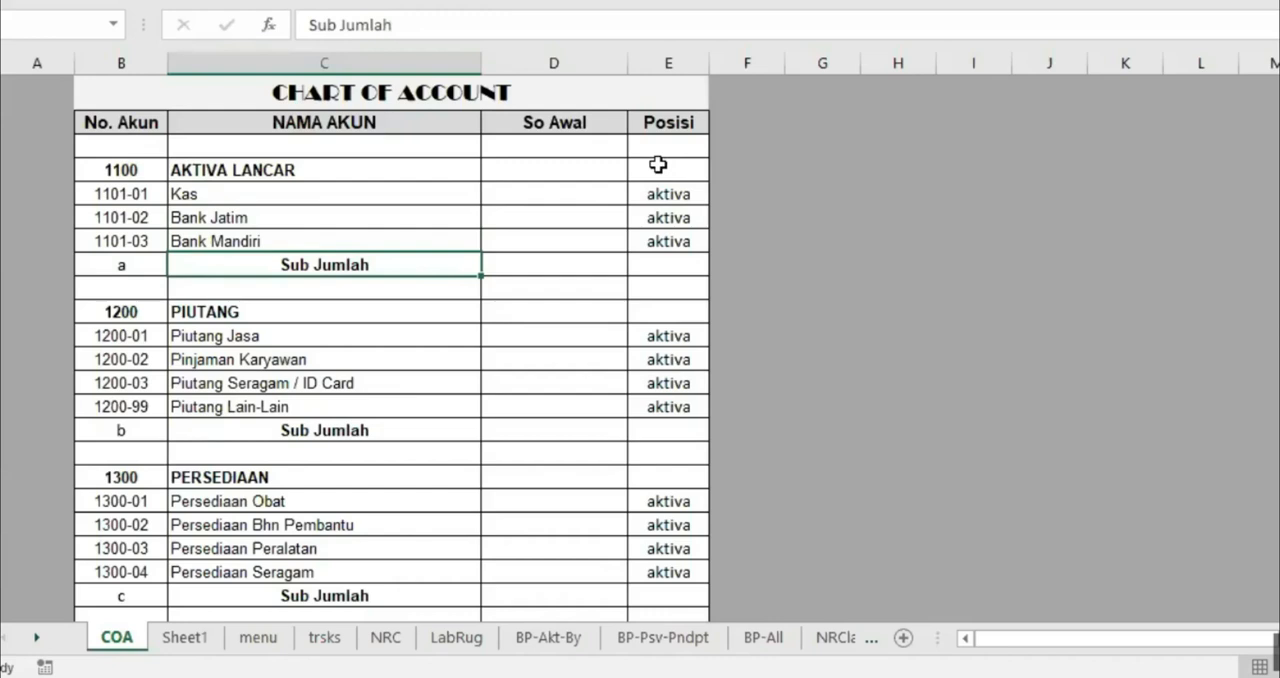
Review the Posisi column for the asset, liability and capital accounts of the chart of accounts
{"action": "left_click", "coordinate": [668, 63]}
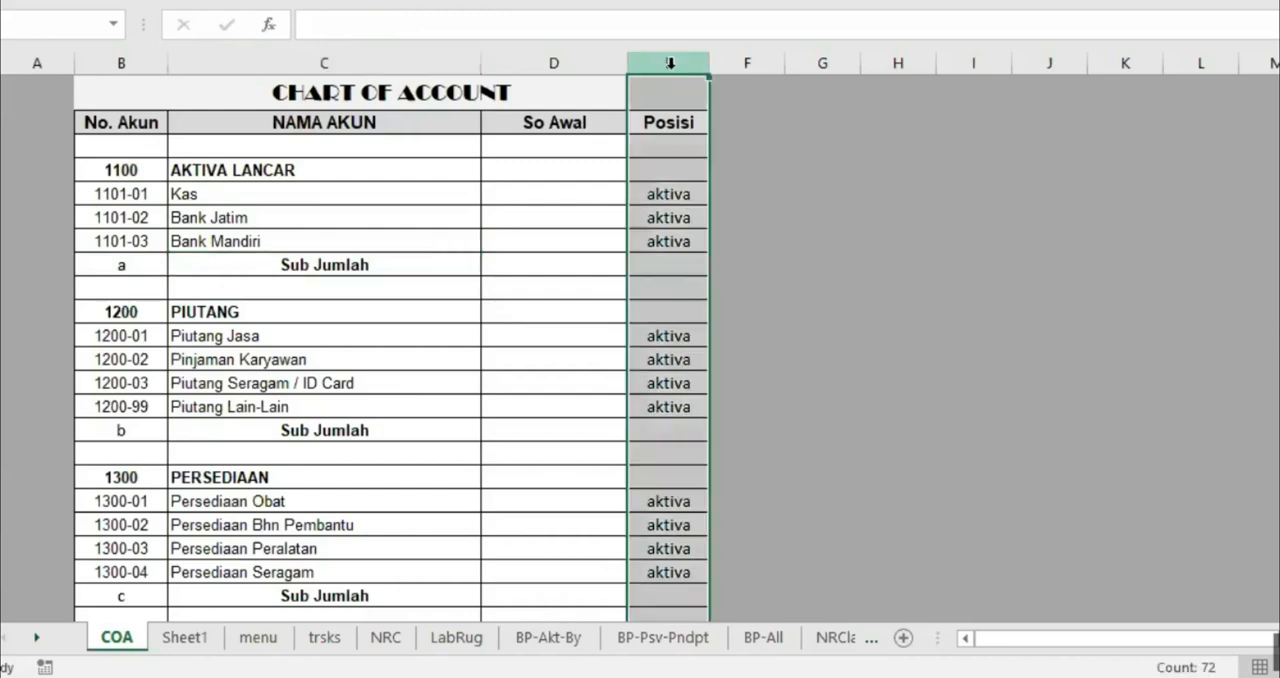
{"action": "left_click", "coordinate": [676, 192]}
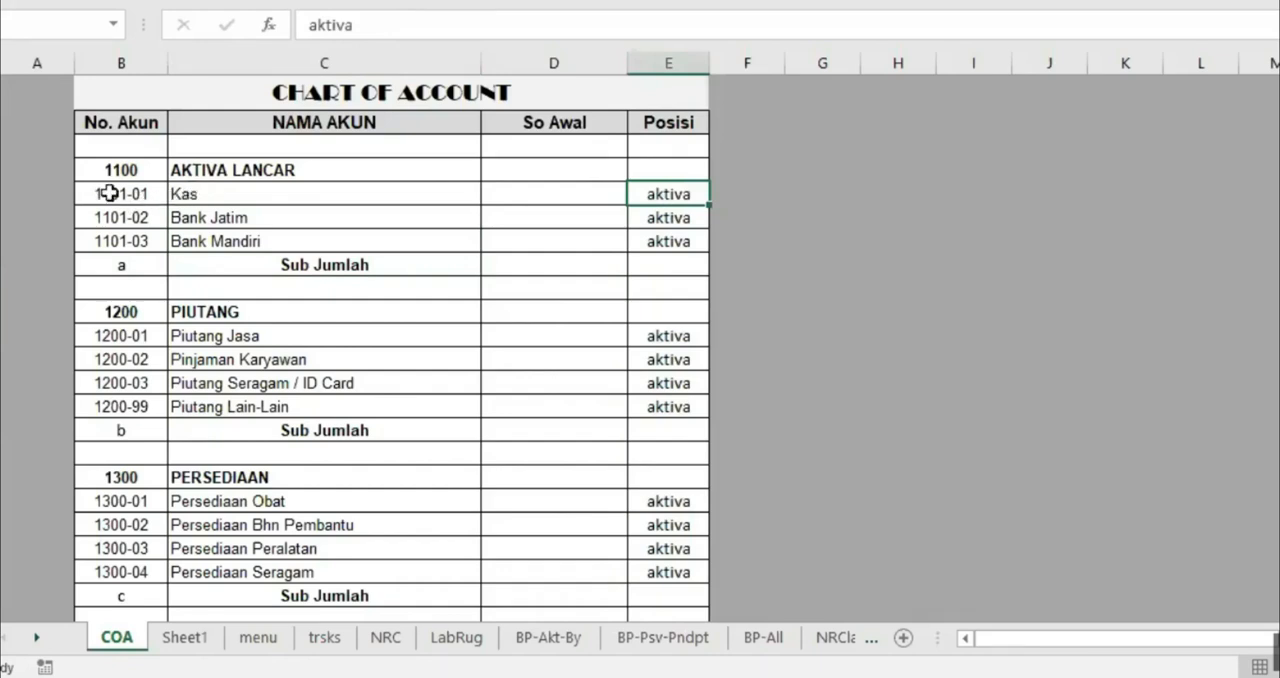
{"action": "left_click_drag", "start_coordinate": [122, 190], "coordinate": [551, 246]}
{"action": "left_click", "coordinate": [654, 194]}
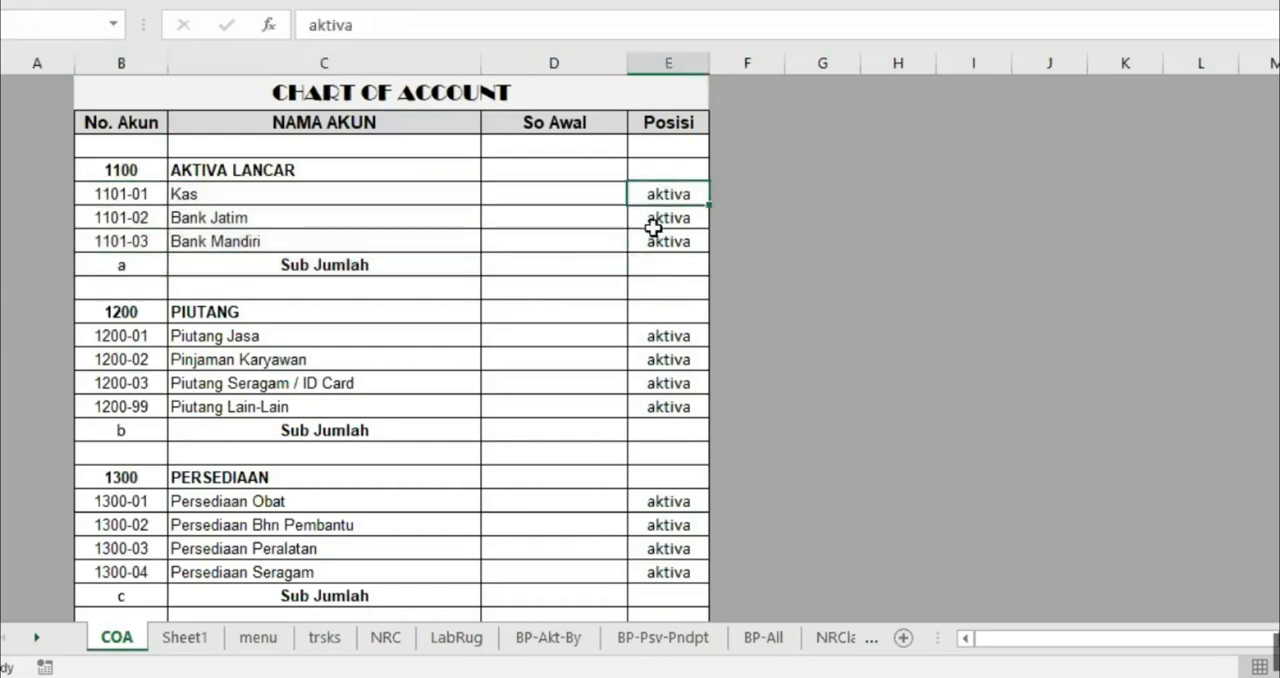
{"action": "scroll", "coordinate": [663, 331], "scroll_direction": "down", "scroll_amount": 6}
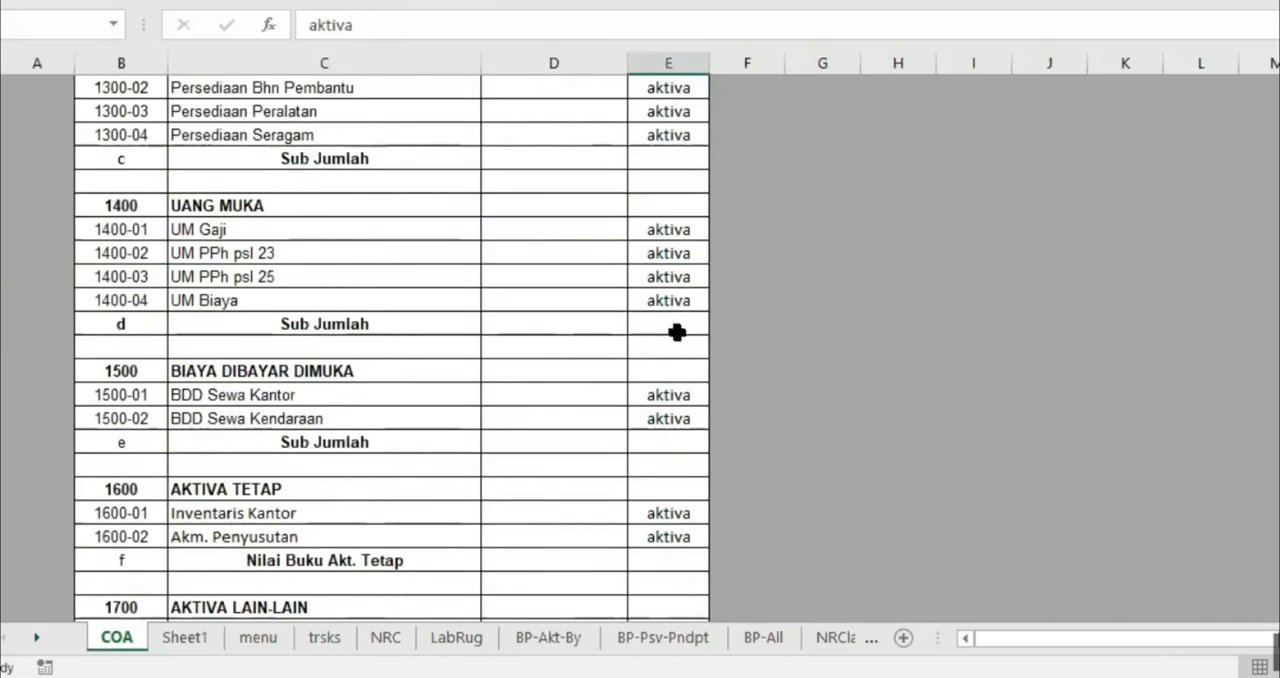
{"action": "scroll", "coordinate": [677, 332], "scroll_direction": "down", "scroll_amount": 4}
{"action": "left_click", "coordinate": [665, 348]}
{"action": "scroll", "coordinate": [883, 352], "scroll_direction": "down", "scroll_amount": 2}
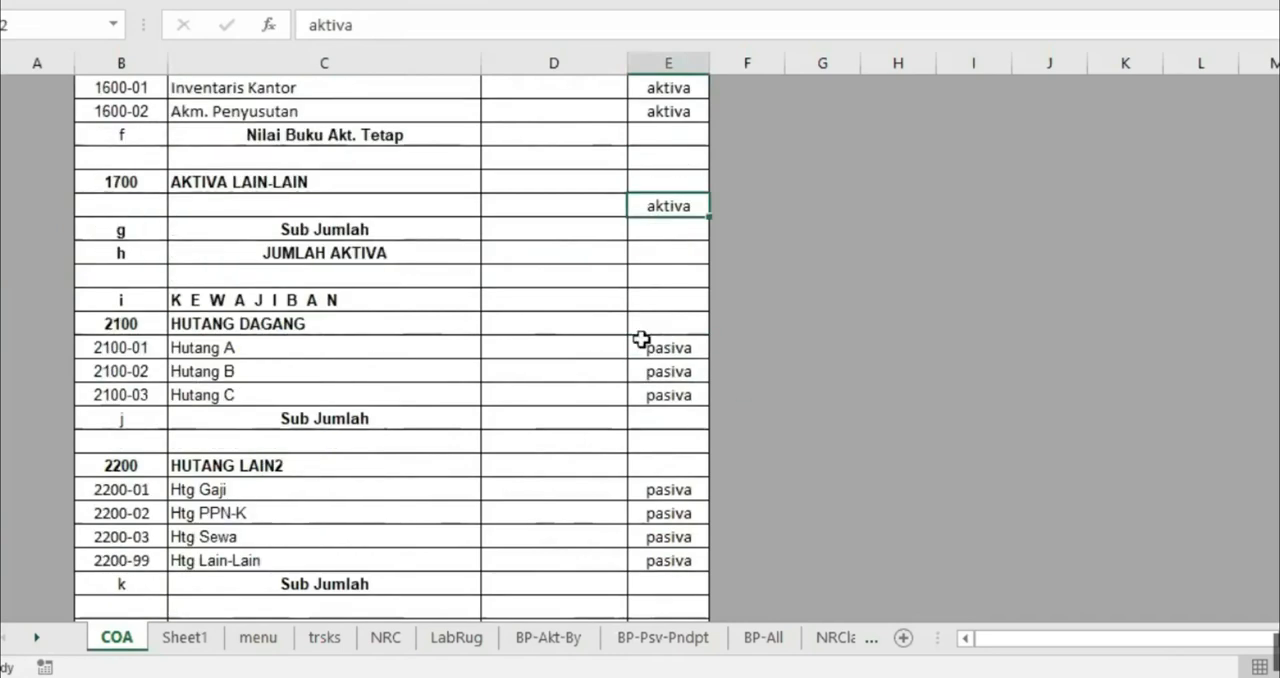
{"action": "left_click", "coordinate": [671, 346]}
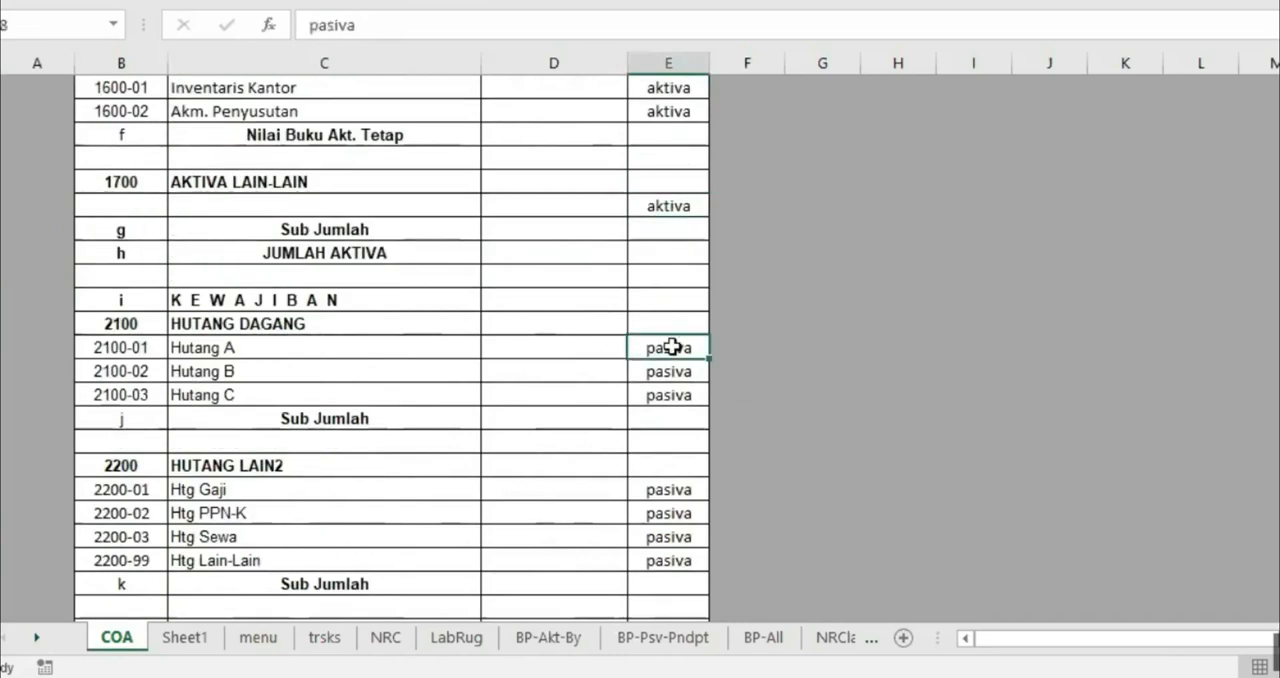
{"action": "scroll", "coordinate": [673, 346], "scroll_direction": "down", "scroll_amount": 4}
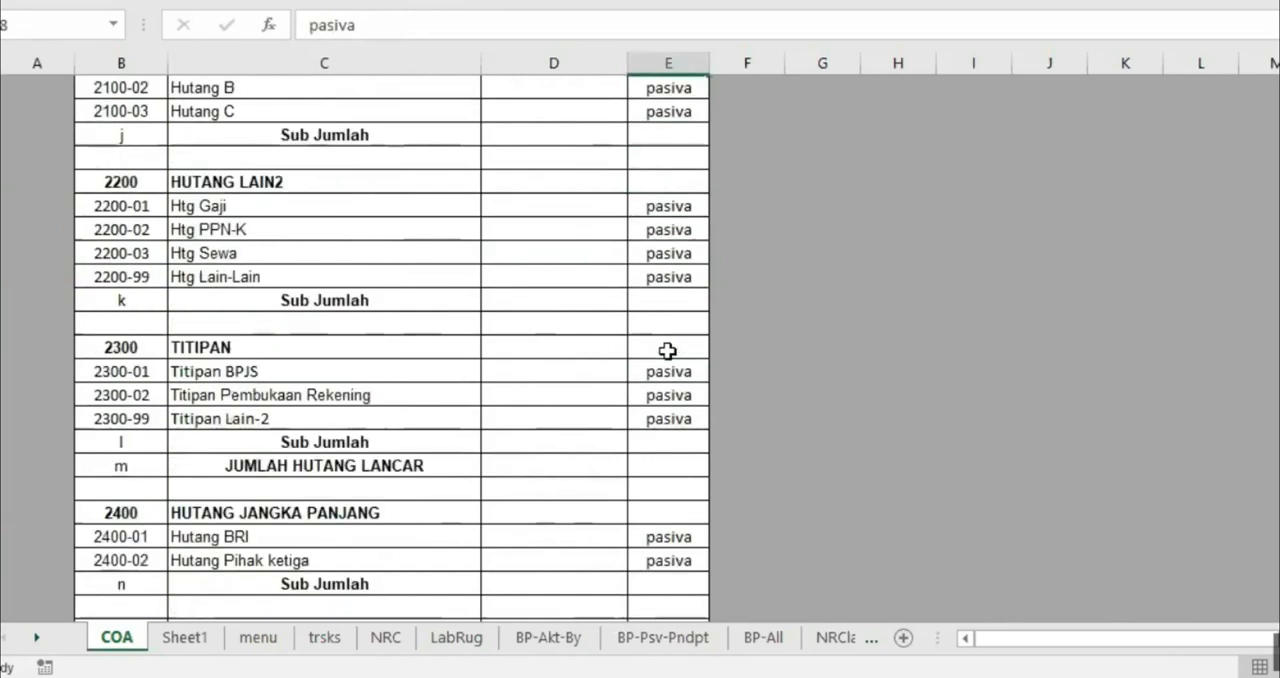
{"action": "scroll", "coordinate": [677, 346], "scroll_direction": "down", "scroll_amount": 5}
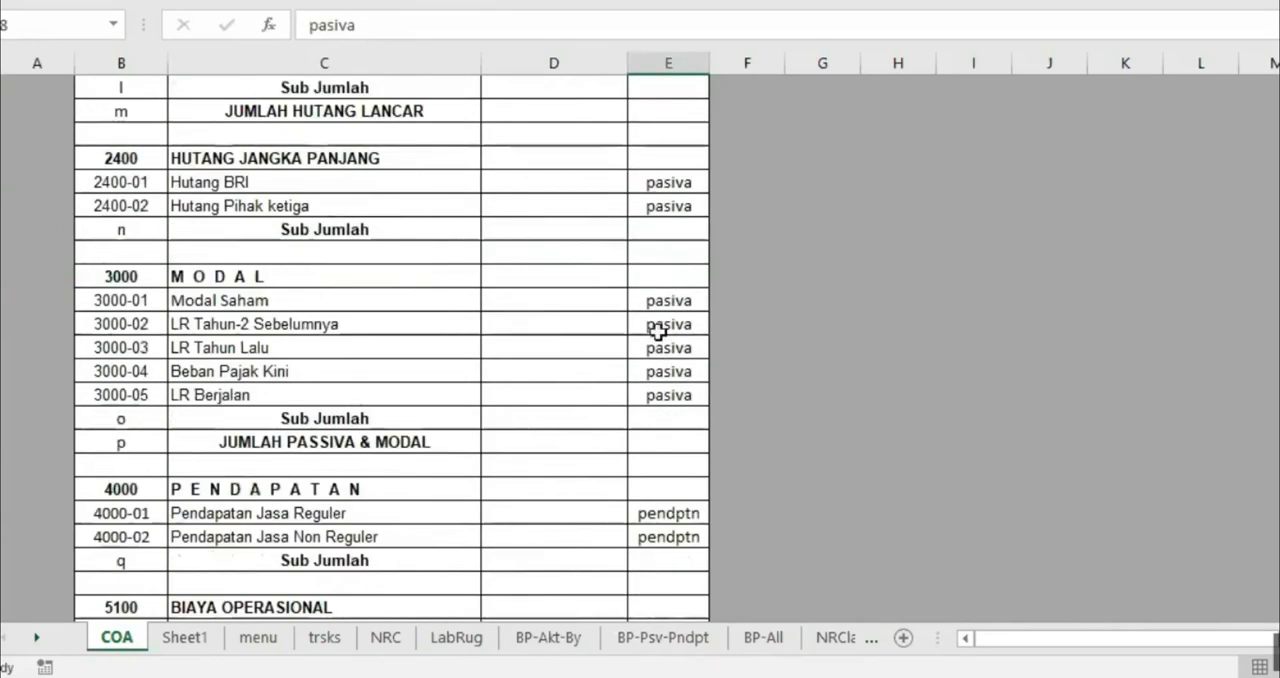
{"action": "scroll", "coordinate": [674, 394], "scroll_direction": "down", "scroll_amount": 3}
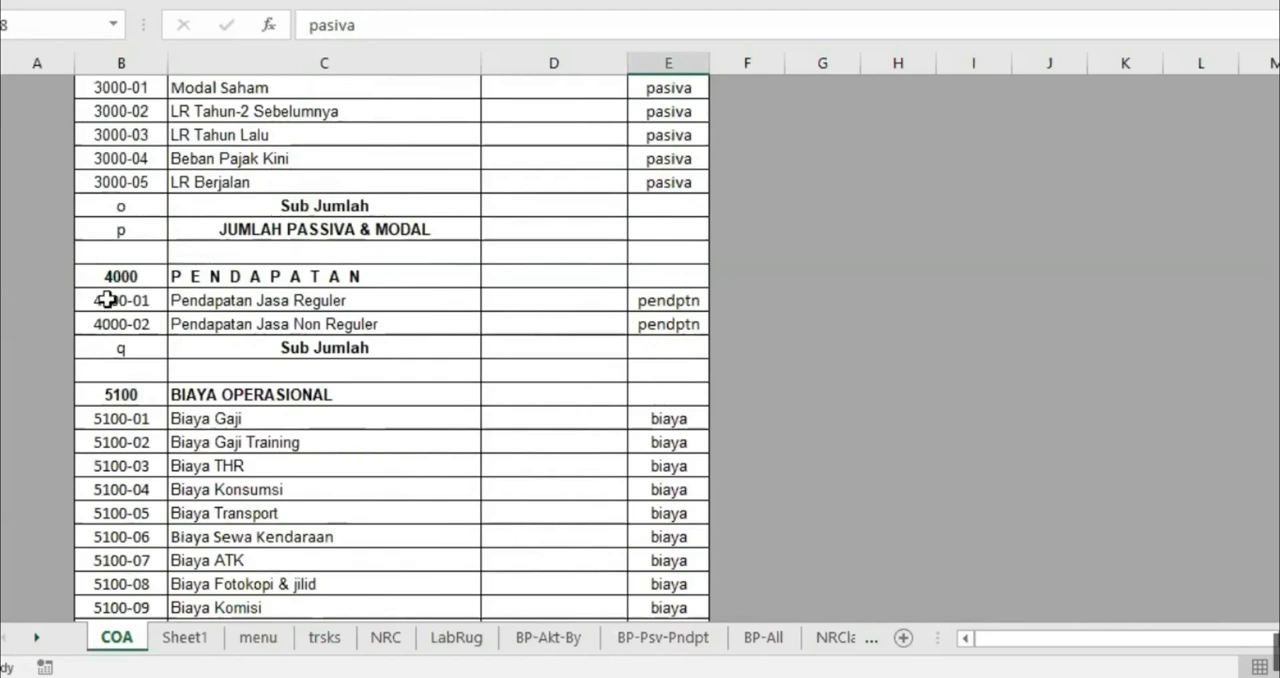
Review the Posisi entries of the income and expense accounts, from group 4000 down to group 5900
{"action": "left_click_drag", "start_coordinate": [107, 299], "coordinate": [349, 318]}
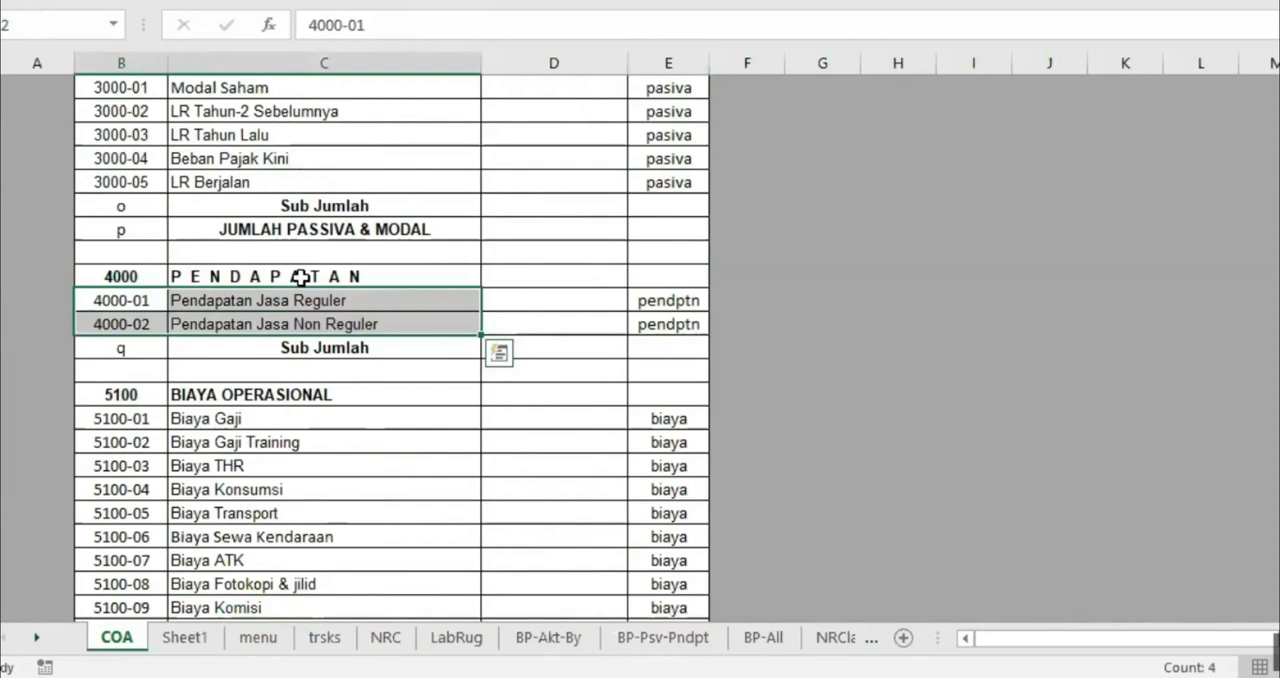
{"action": "left_click", "coordinate": [667, 299]}
{"action": "left_click", "coordinate": [667, 323]}
{"action": "left_click", "coordinate": [665, 418]}
{"action": "scroll", "coordinate": [697, 434], "scroll_direction": "down", "scroll_amount": 17}
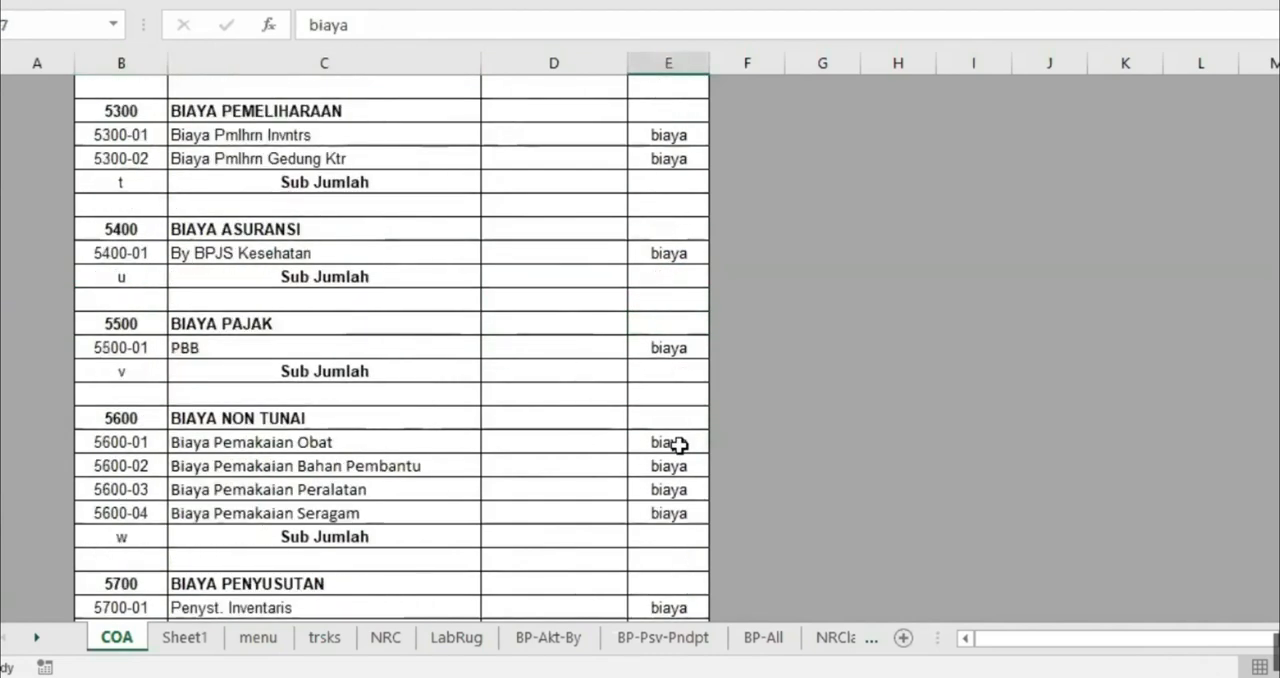
{"action": "scroll", "coordinate": [679, 445], "scroll_direction": "down", "scroll_amount": 1}
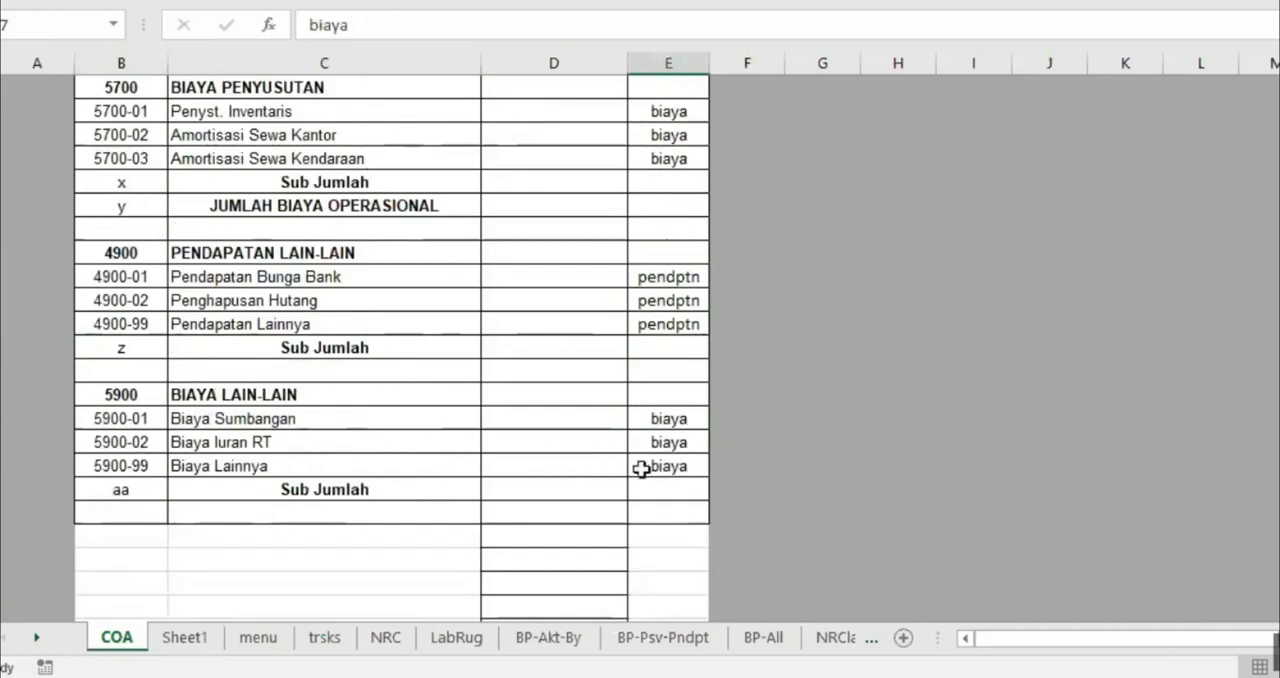
{"action": "scroll", "coordinate": [549, 462], "scroll_direction": "up", "scroll_amount": 20}
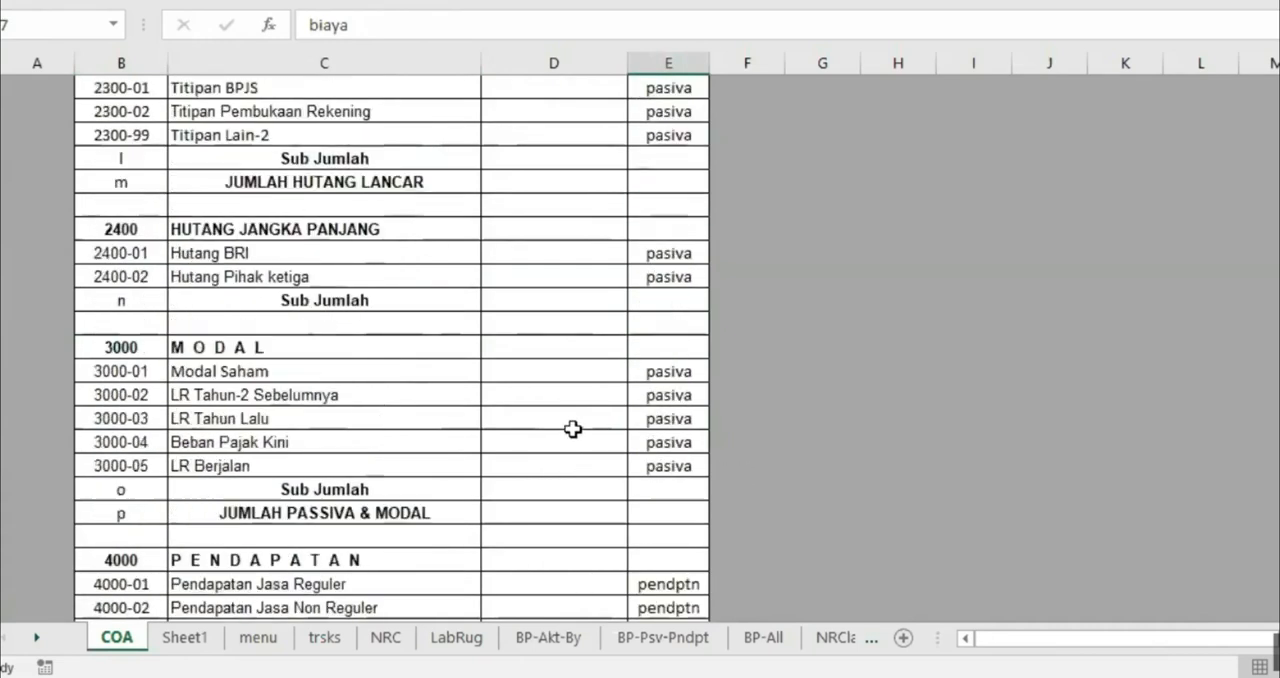
{"action": "scroll", "coordinate": [622, 247], "scroll_direction": "up", "scroll_amount": 20}
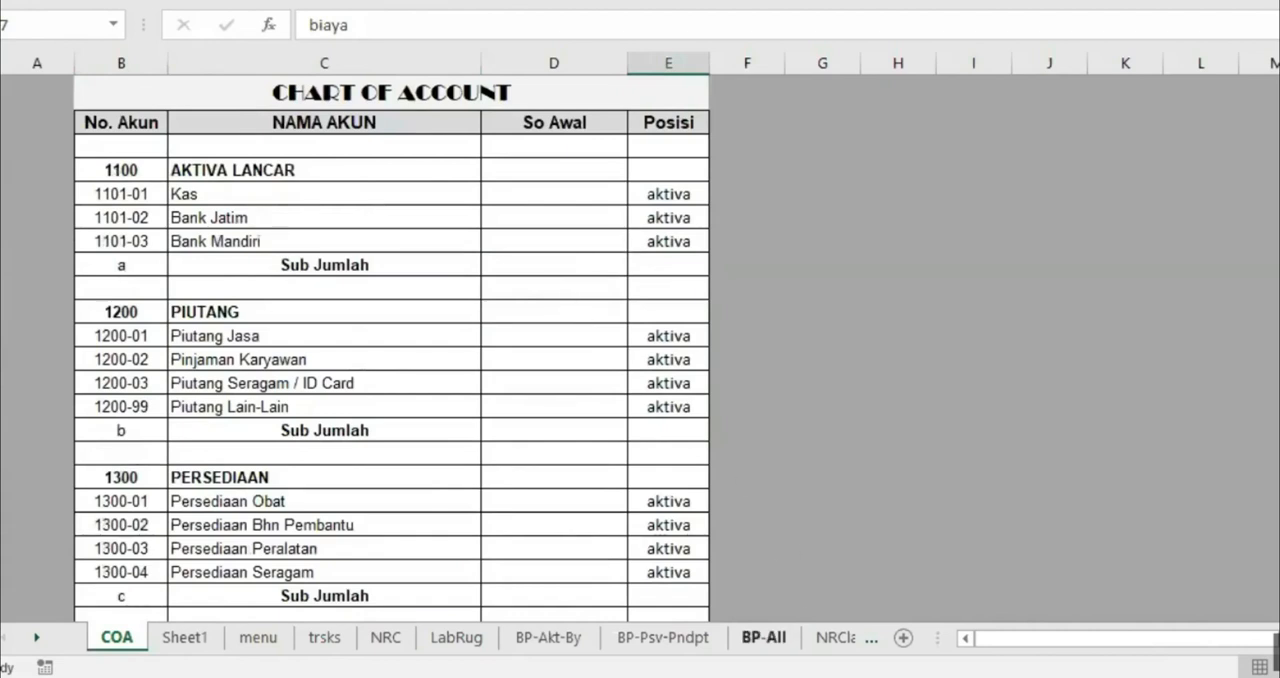
Examine the position lookup formula beside the Nama Pos on the BP-All sheet and return to the COA sheet
{"action": "left_click", "coordinate": [763, 637]}
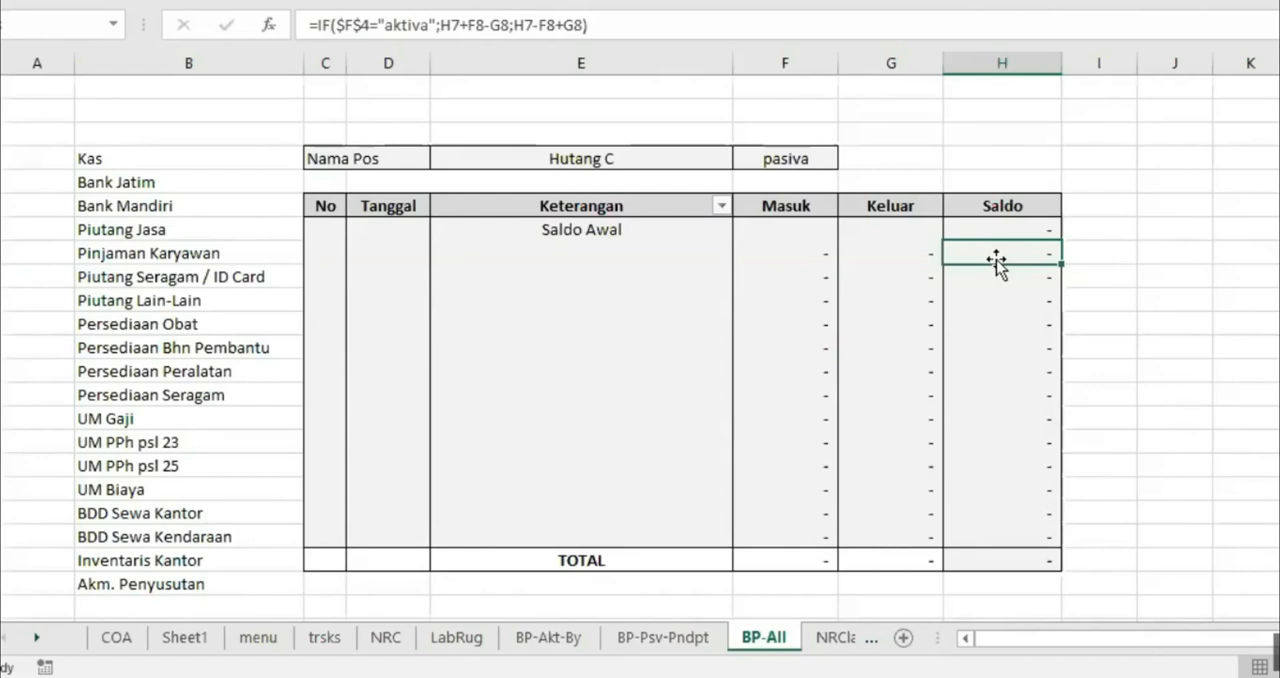
{"action": "left_click", "coordinate": [791, 158]}
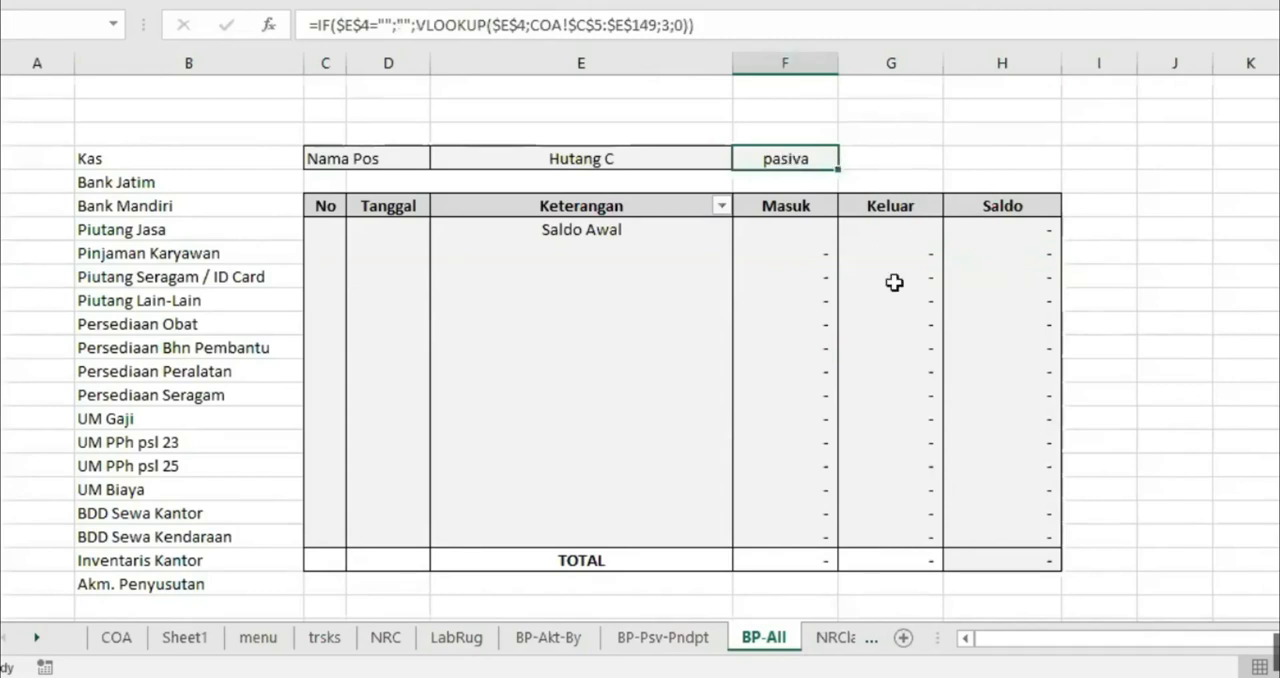
{"action": "left_click", "coordinate": [115, 637]}
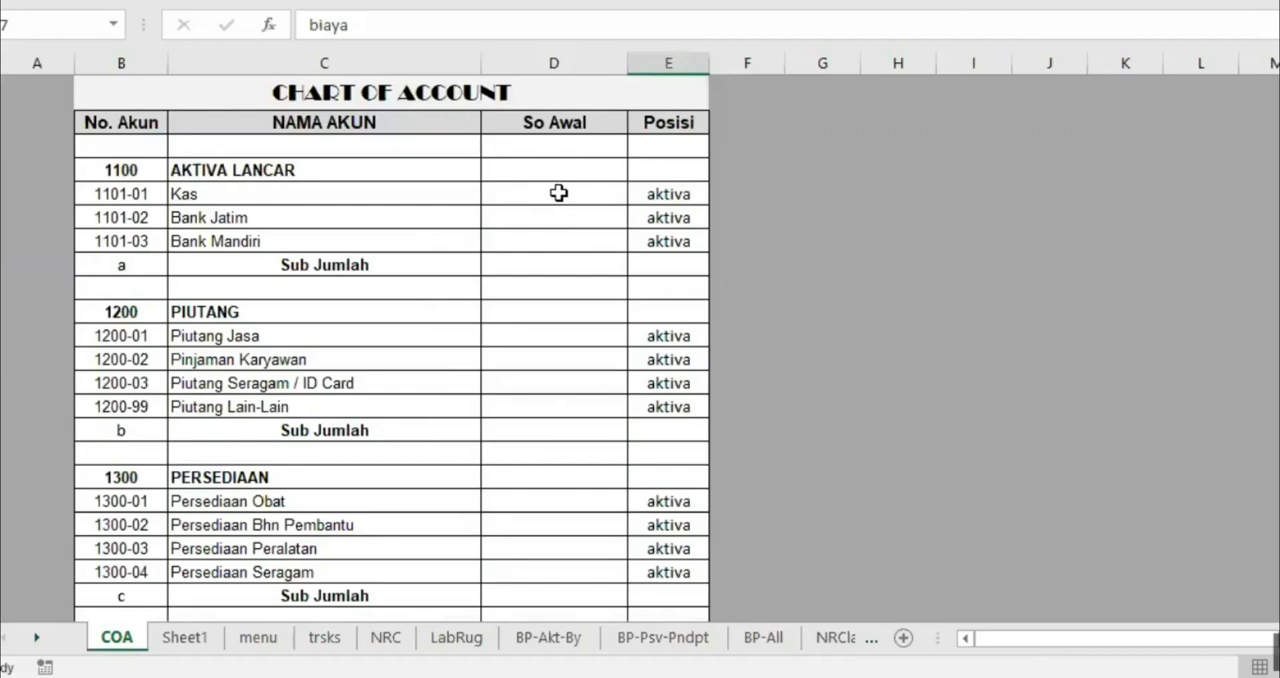
Link the So Awal of Kas to its closing balance in cell H8 of the NRClalu sheet
{"action": "left_click", "coordinate": [229, 192]}
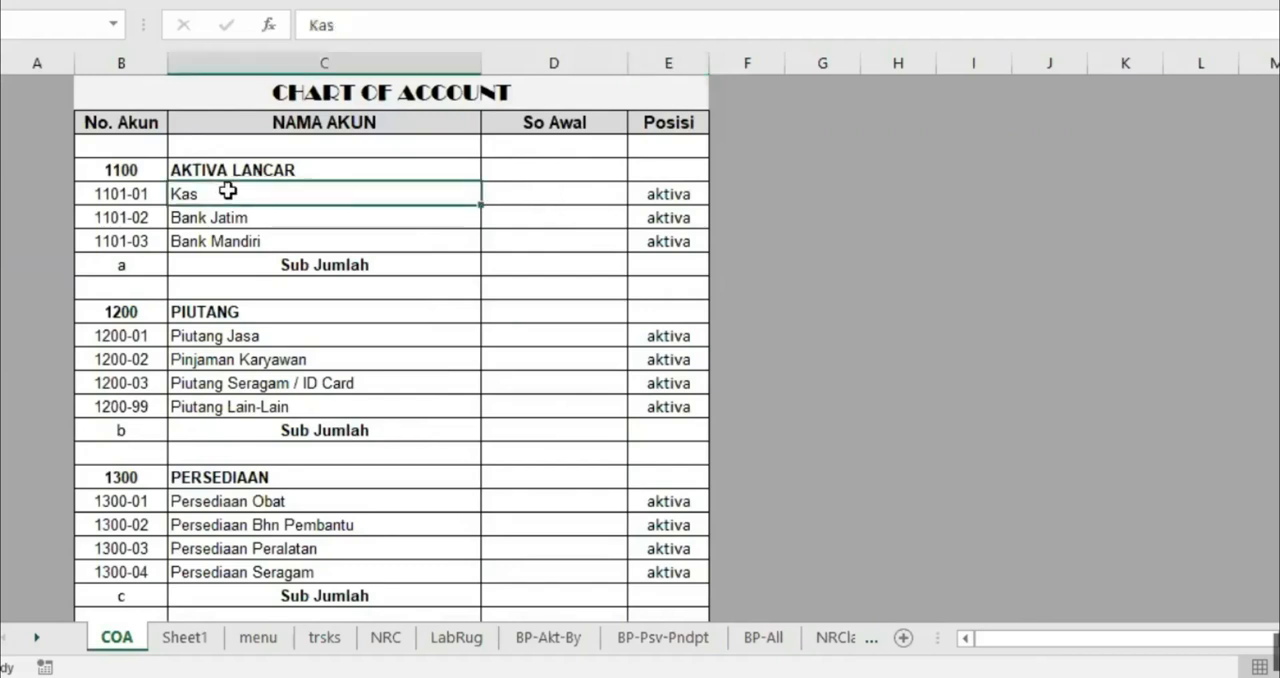
{"action": "left_click", "coordinate": [547, 195]}
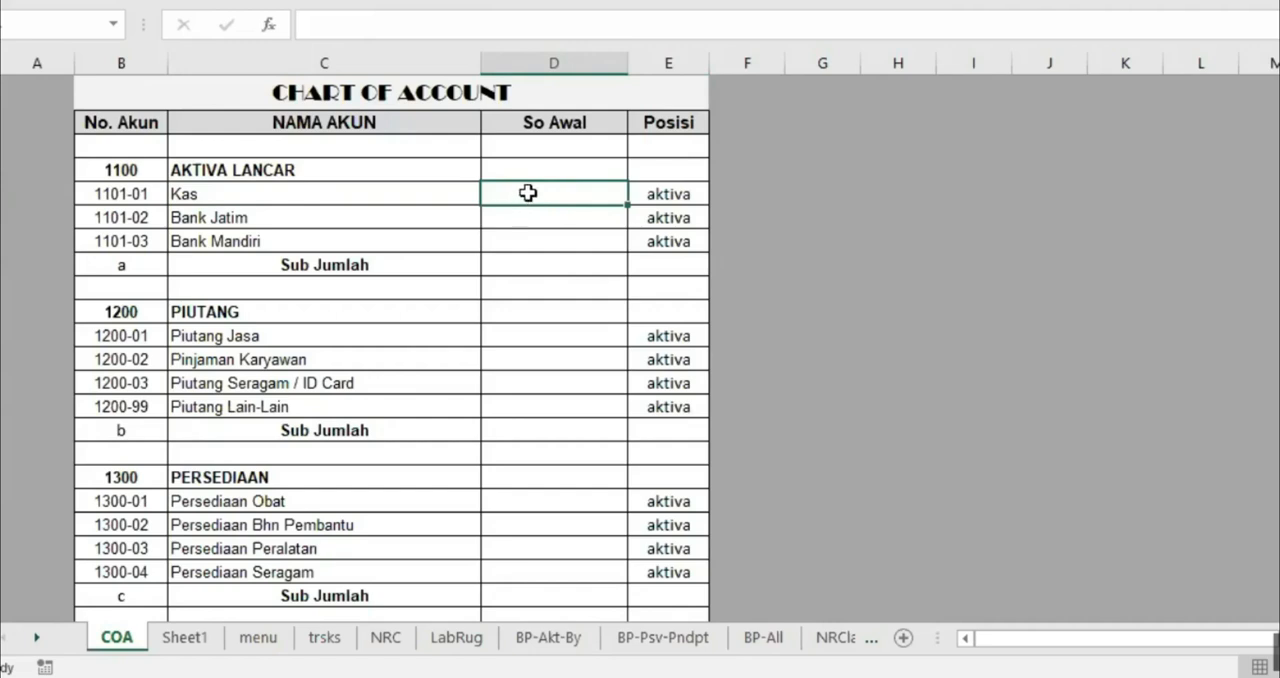
{"action": "type", "text": "="}
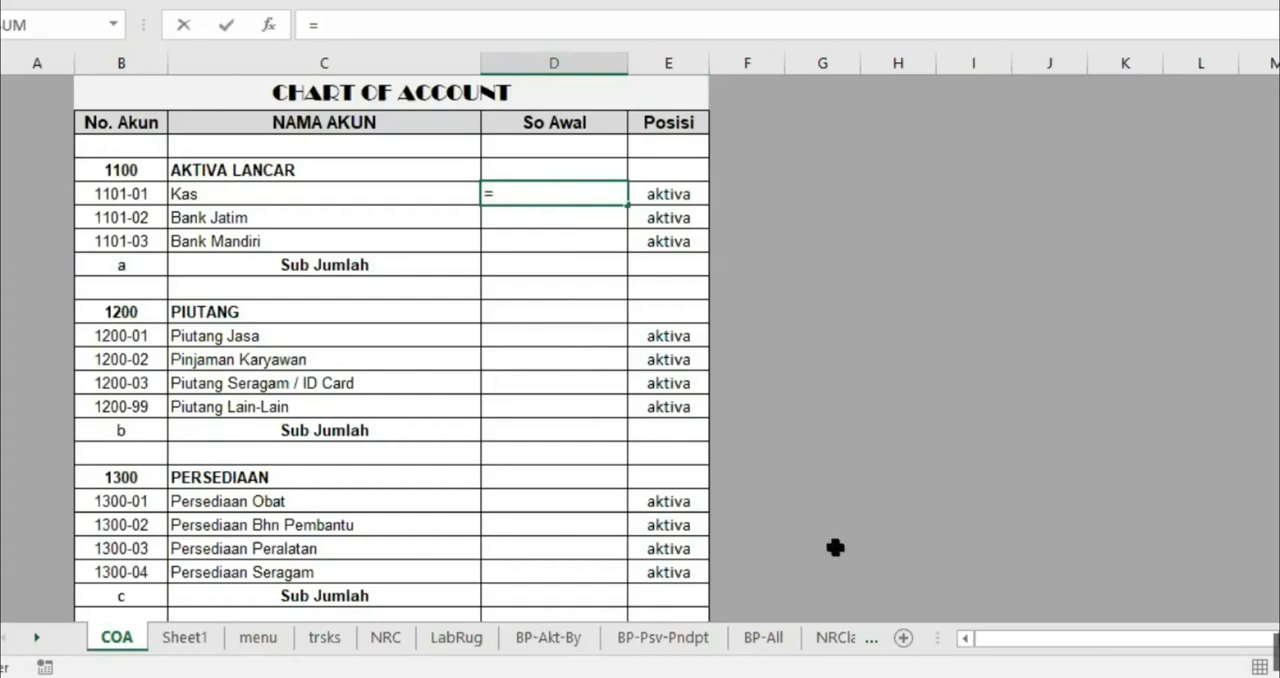
{"action": "left_click", "coordinate": [836, 641]}
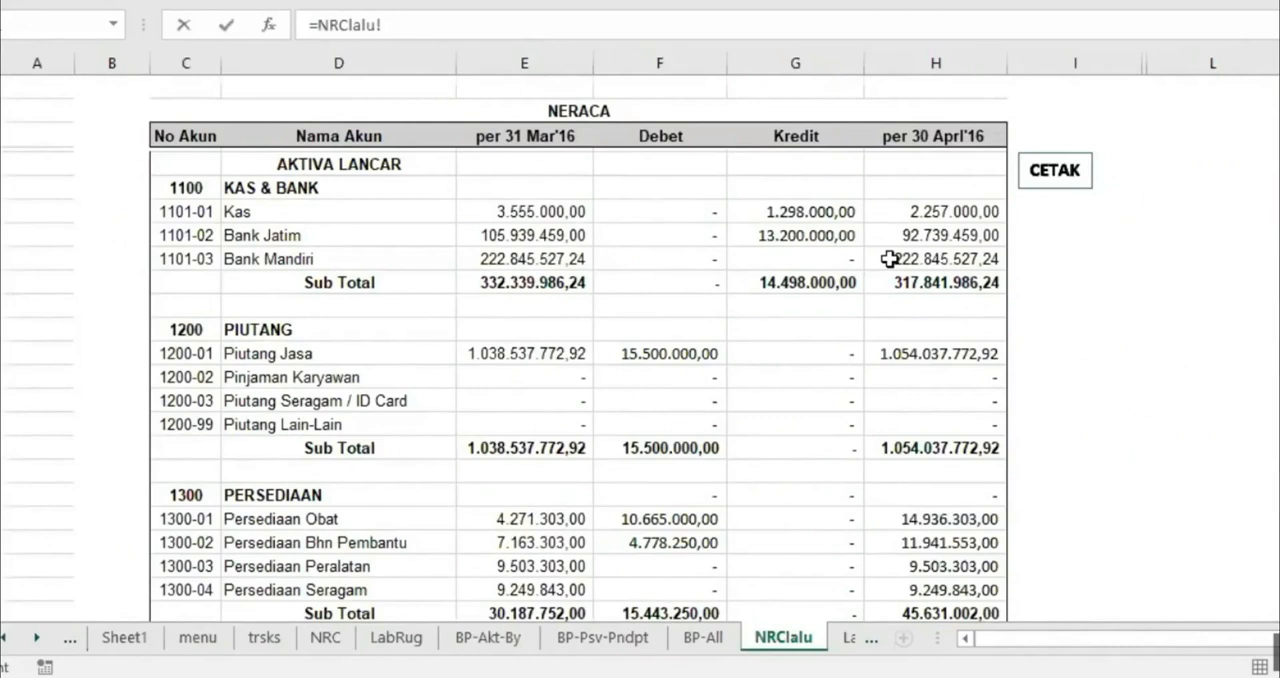
{"action": "left_click", "coordinate": [937, 212]}
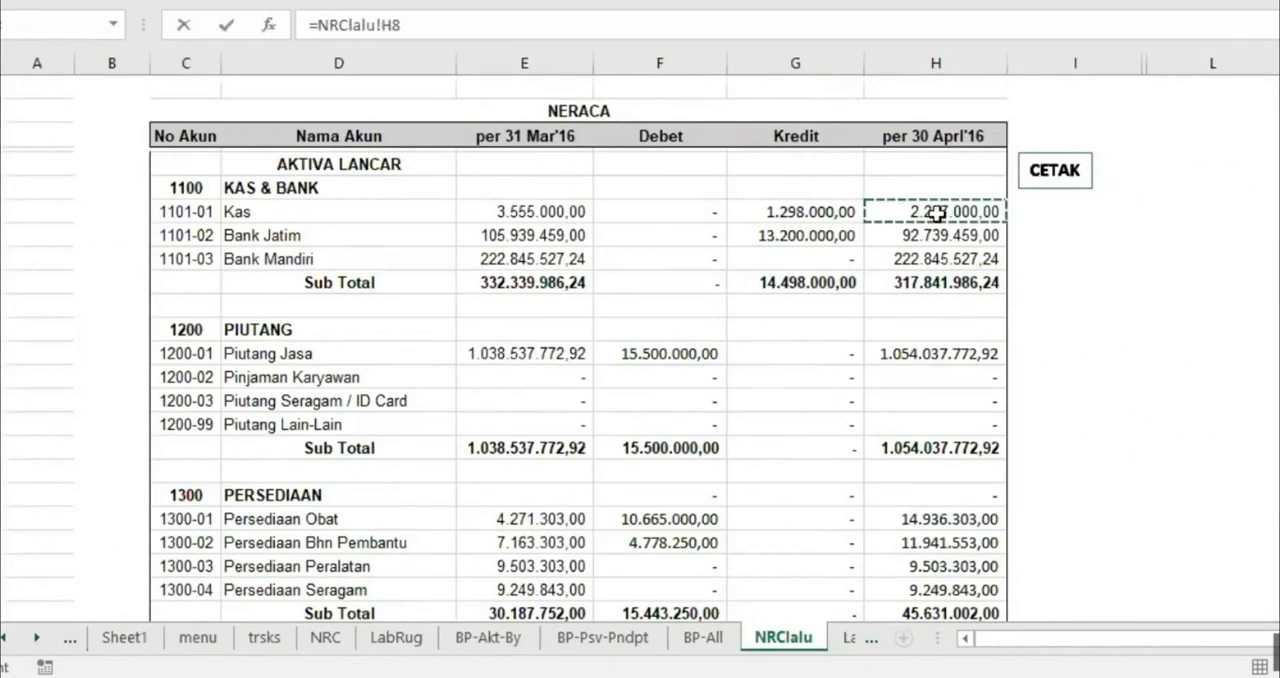
{"action": "key", "text": "Return"}
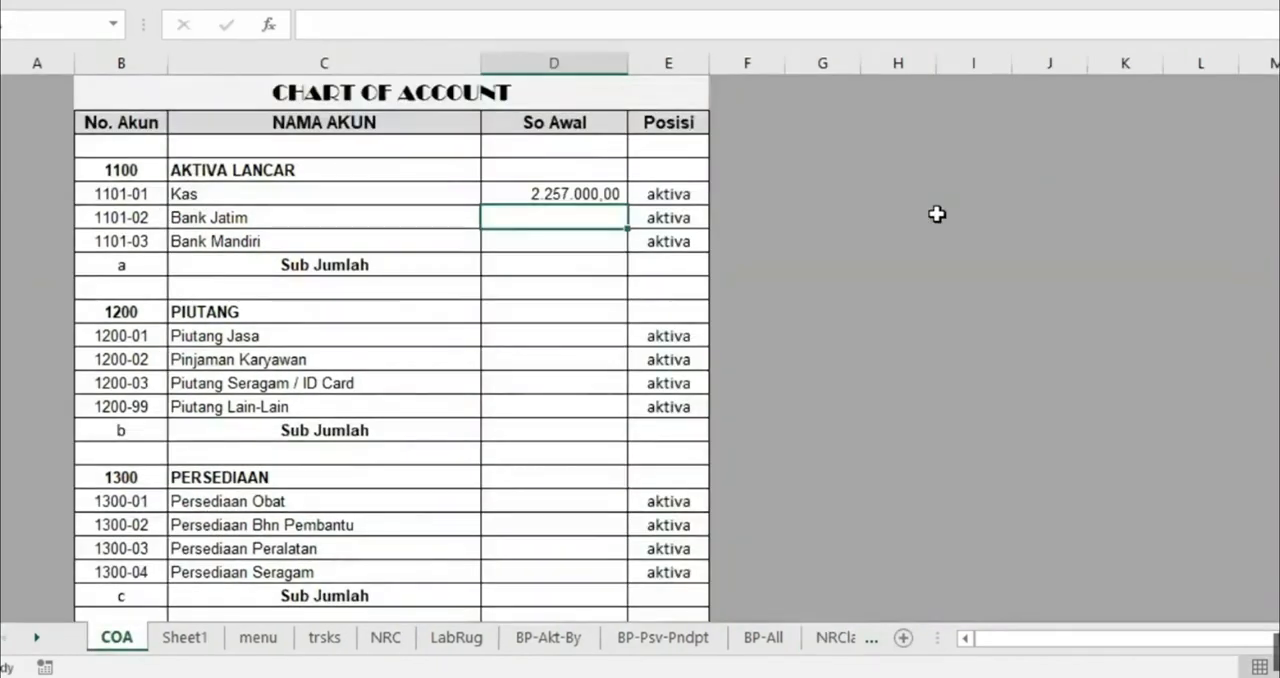
Make the reference in the So Awal formula of Kas absolute, as =NRClalu!$H$8
{"action": "left_click", "coordinate": [535, 191]}
{"action": "left_click", "coordinate": [381, 24]}
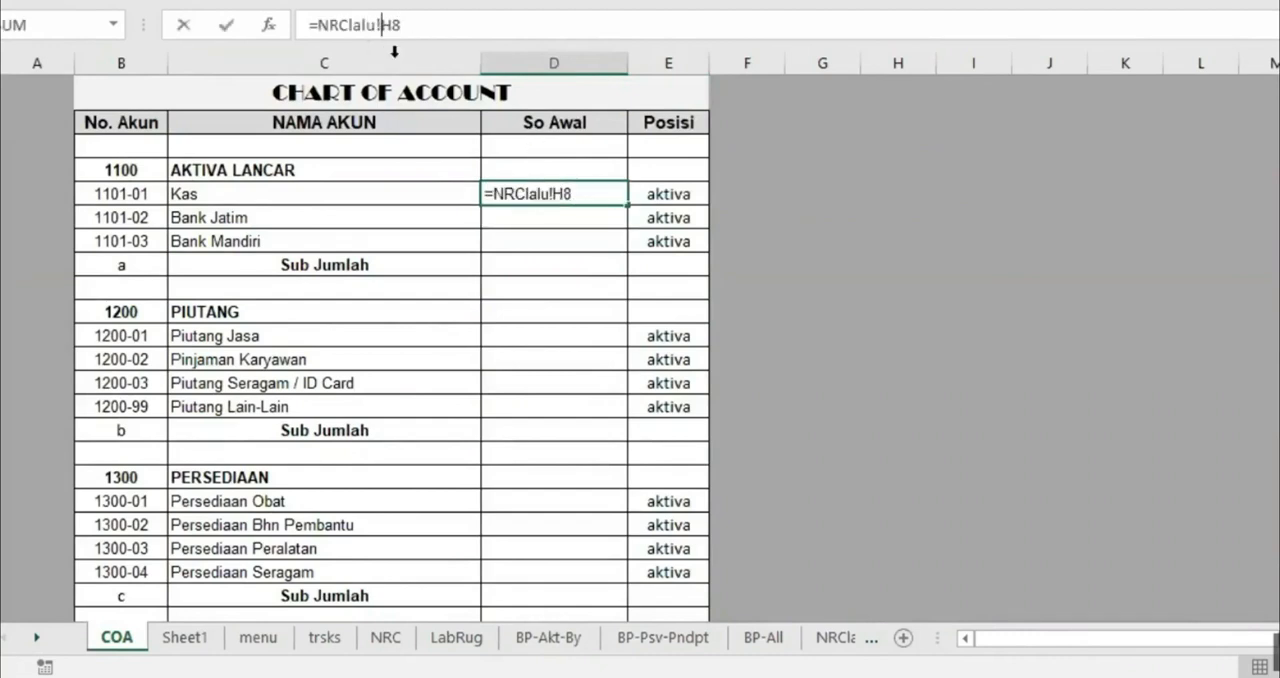
{"action": "type", "text": "$"}
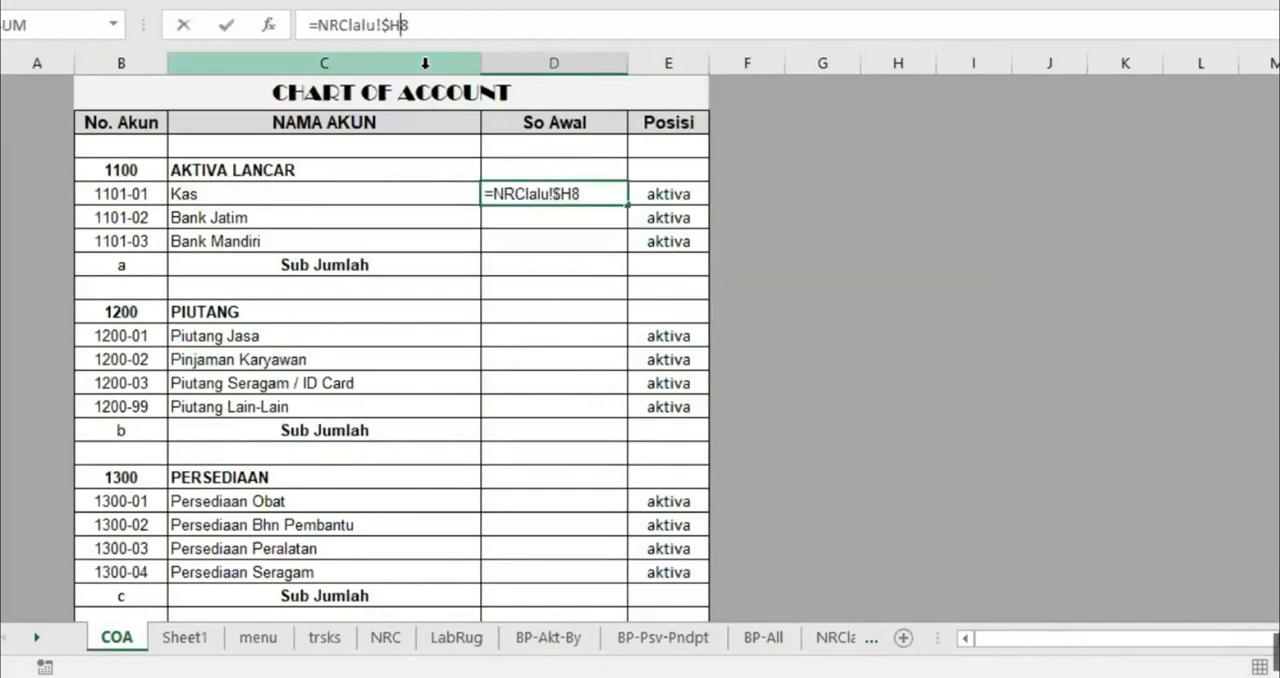
{"action": "type", "text": "$"}
{"action": "key", "text": "Return"}
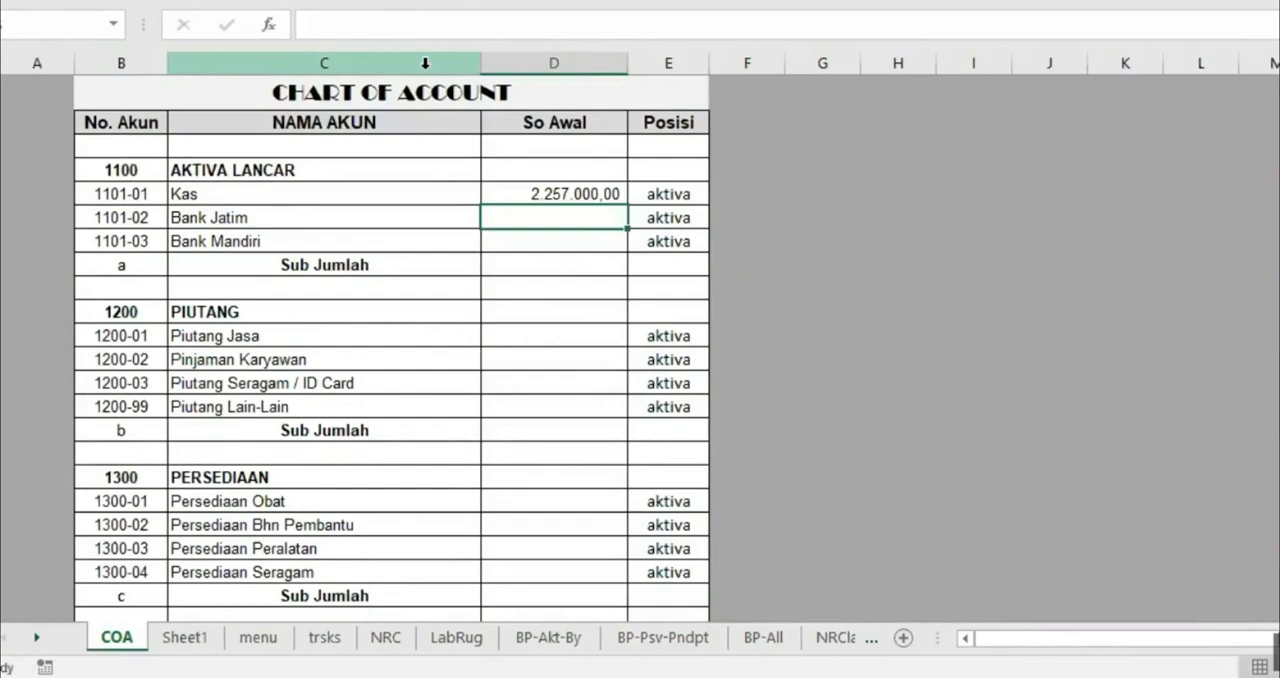
Fill the So Awal formula of Kas down to the Piutang Jasa row
{"action": "left_click", "coordinate": [580, 192]}
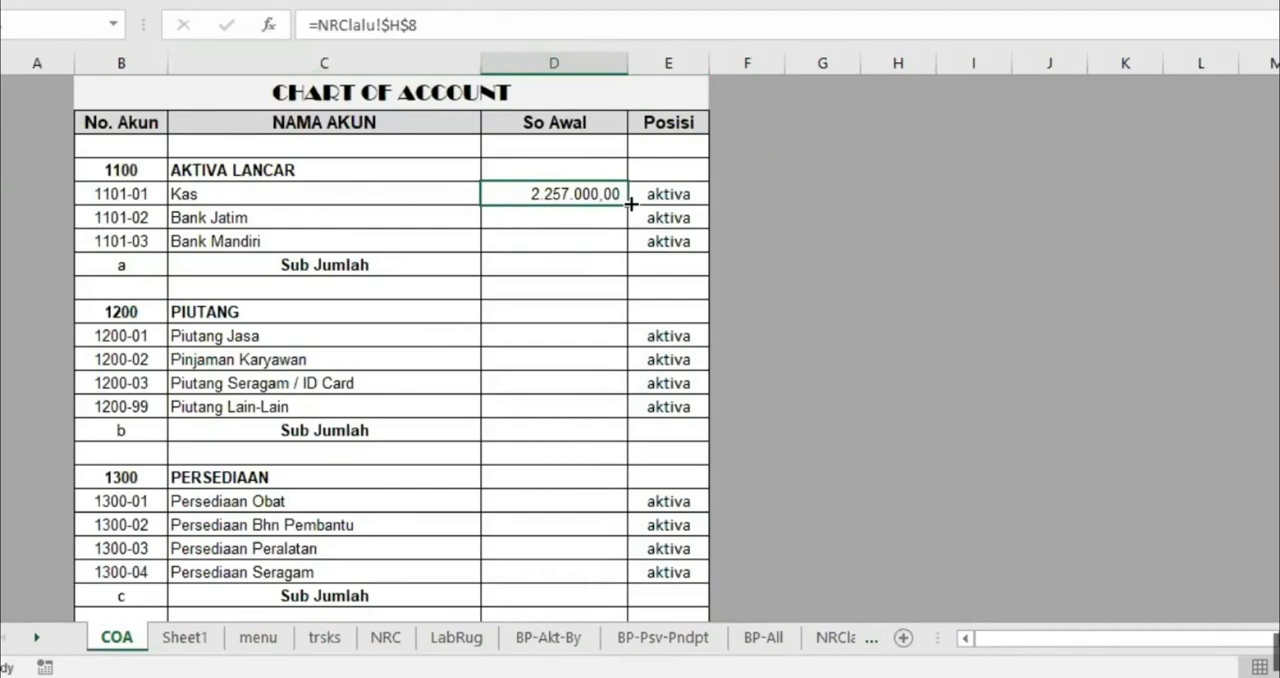
{"action": "left_click_drag", "start_coordinate": [627, 206], "coordinate": [632, 340]}
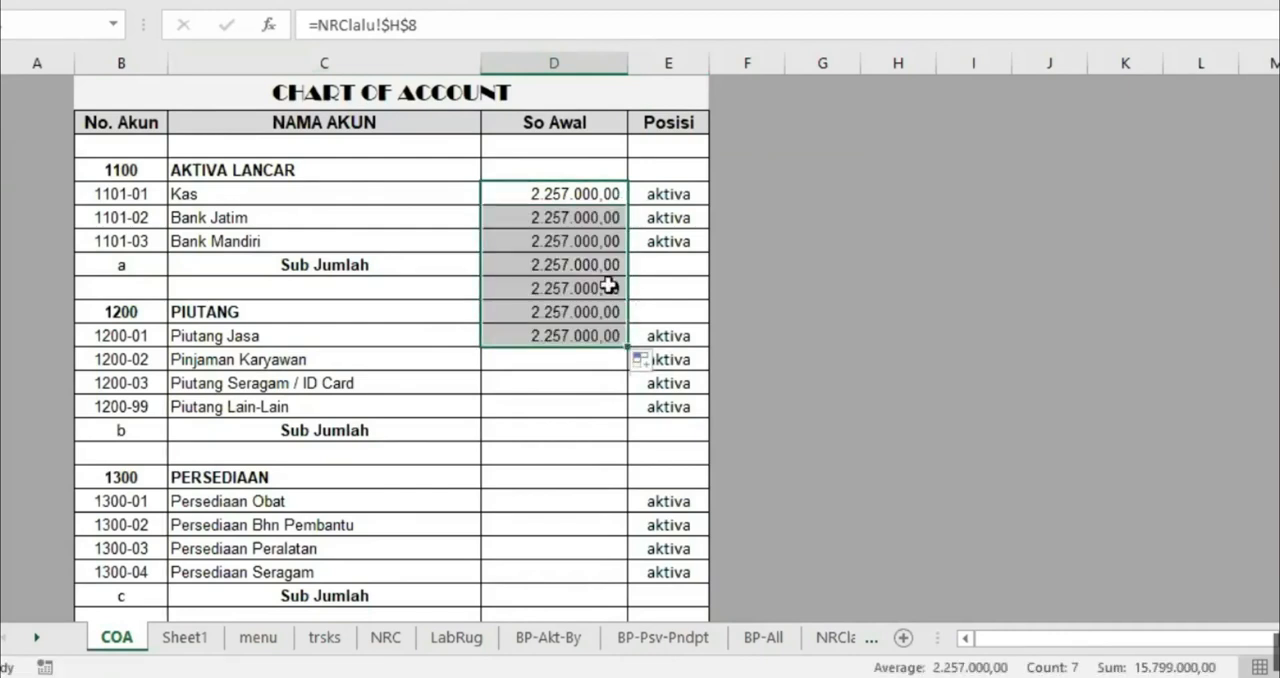
Make the row relative in the So Awal formula of Kas, as =NRClalu!$H8
{"action": "left_click", "coordinate": [563, 196]}
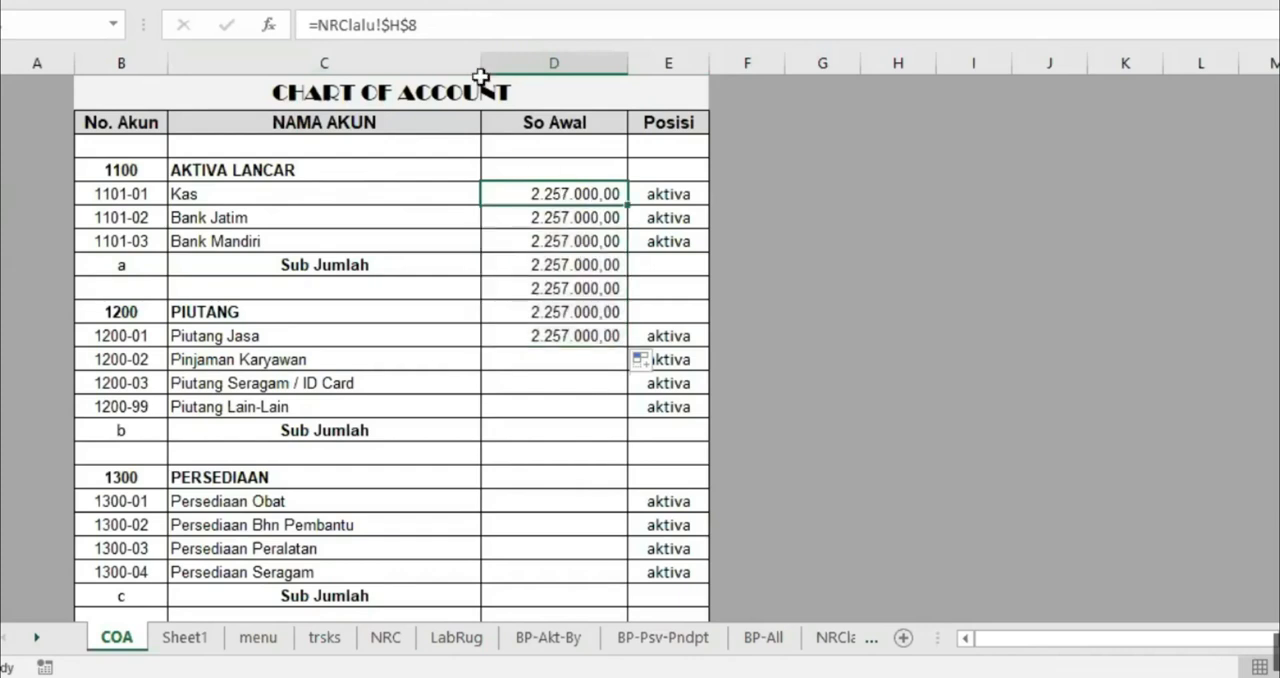
{"action": "left_click", "coordinate": [401, 22]}
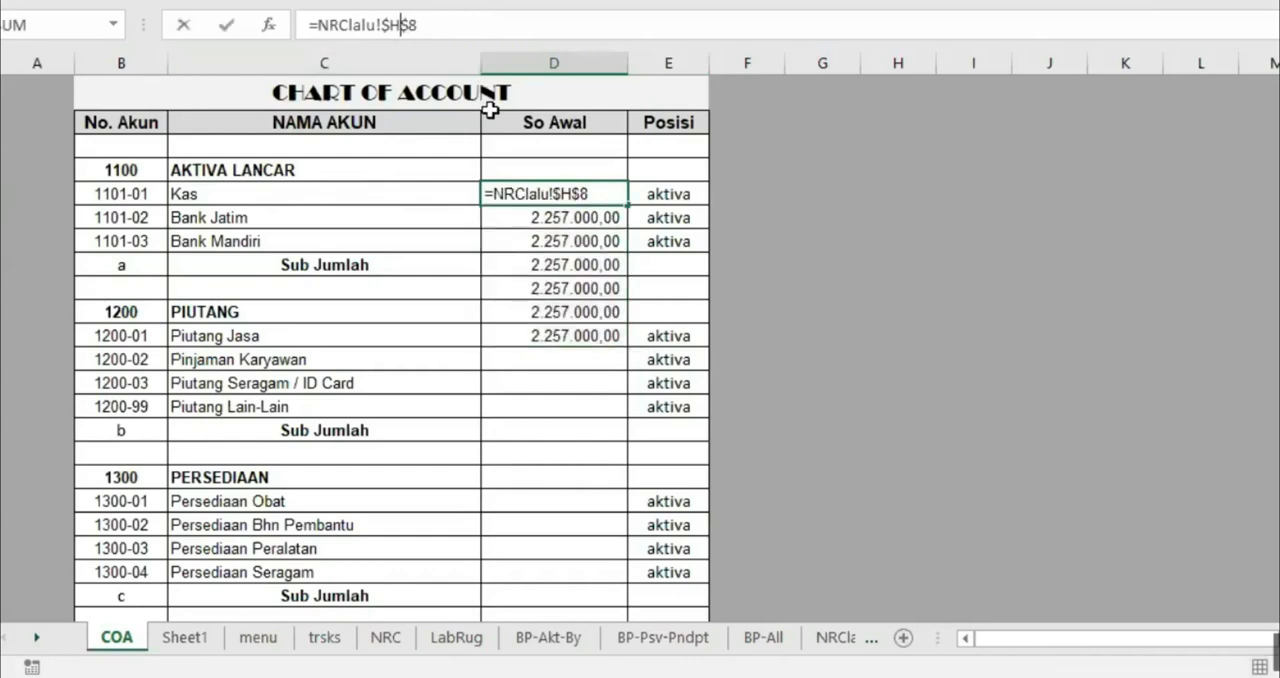
{"action": "key", "text": "Return"}
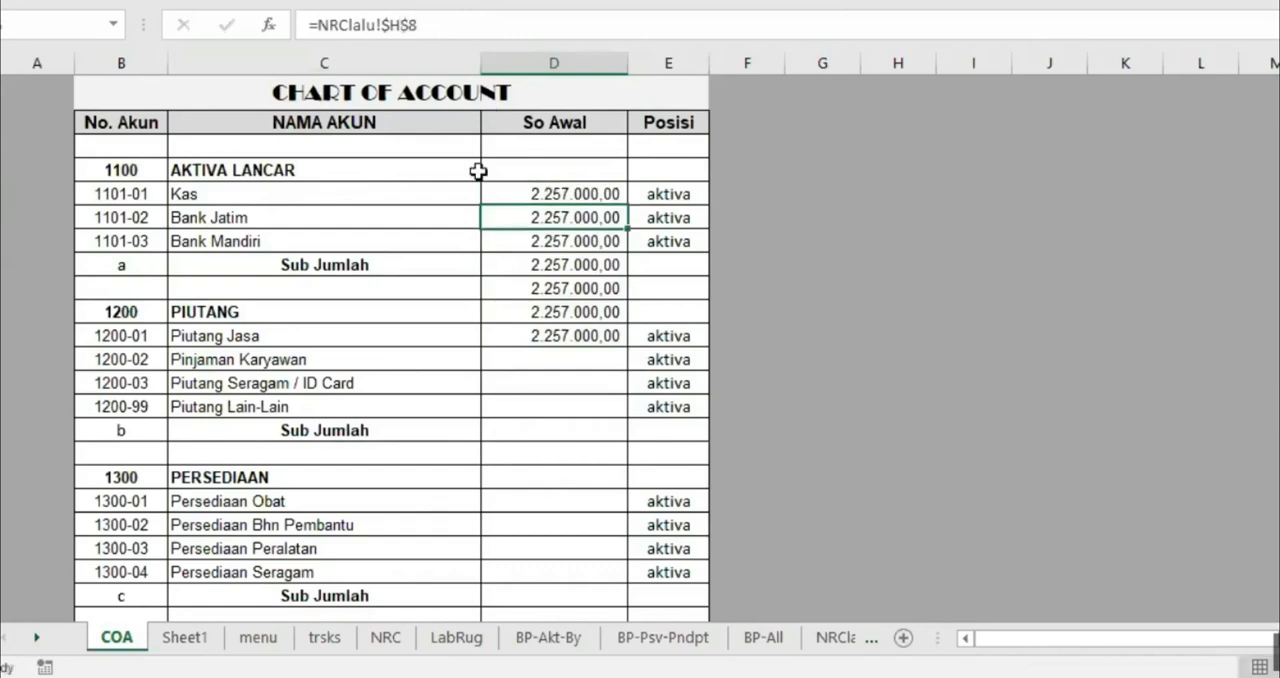
Fill the So Awal formula of Kas down to the JUMLAH PASSIVA & MODAL row
{"action": "left_click", "coordinate": [532, 197]}
{"action": "left_click_drag", "start_coordinate": [627, 205], "coordinate": [627, 169]}
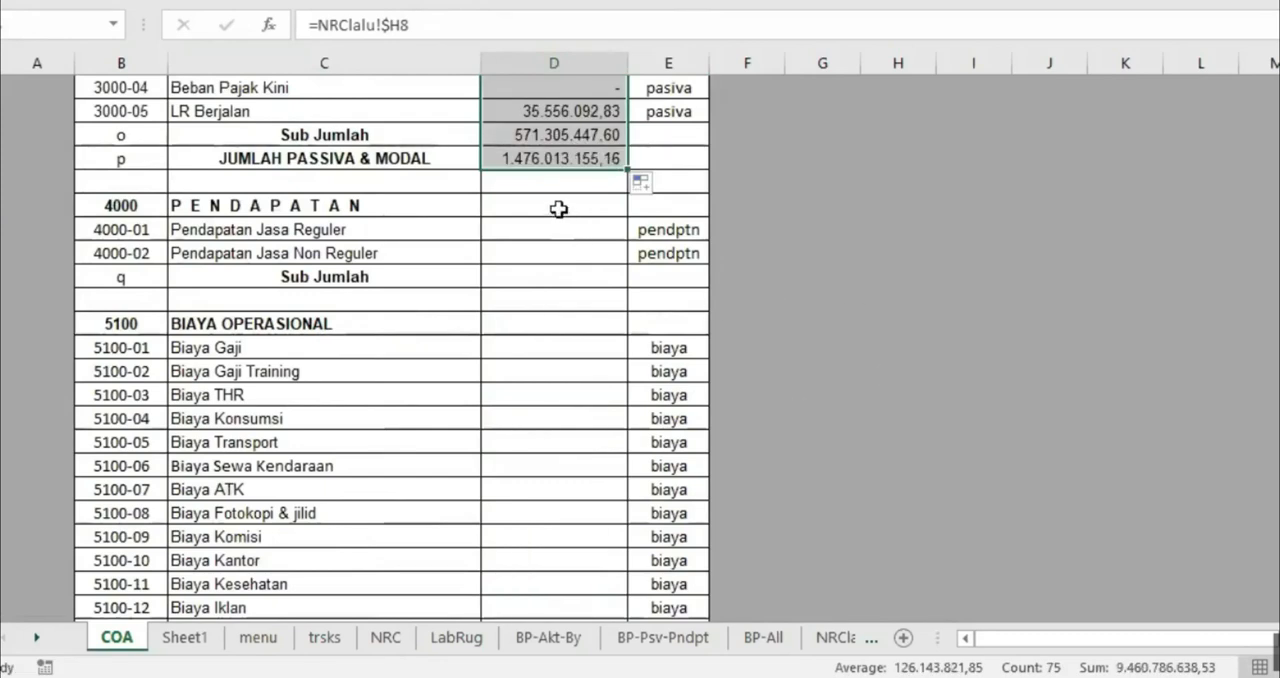
{"action": "scroll", "coordinate": [630, 286], "scroll_direction": "up", "scroll_amount": 10}
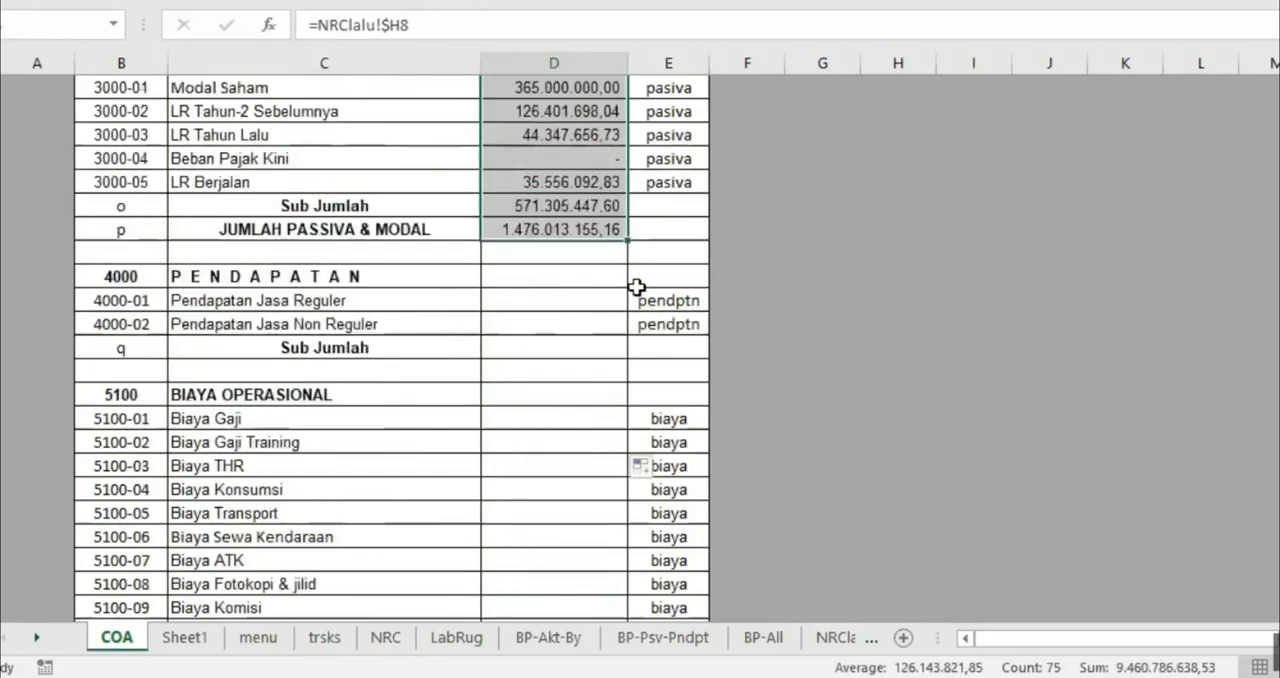
{"action": "scroll", "coordinate": [580, 330], "scroll_direction": "down", "scroll_amount": 11}
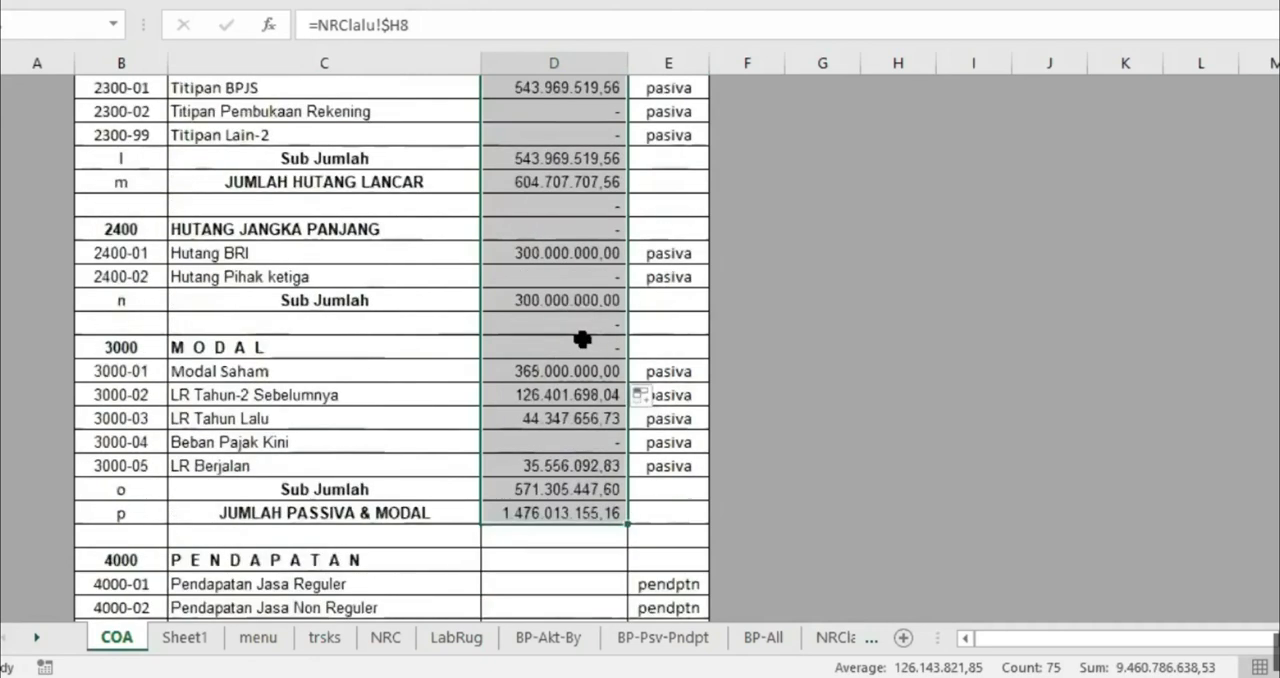
Link the So Awal of Pendapatan Jasa Reguler to its closing balance in cell H7 of the LabRuglalu sheet
{"action": "left_click", "coordinate": [540, 299]}
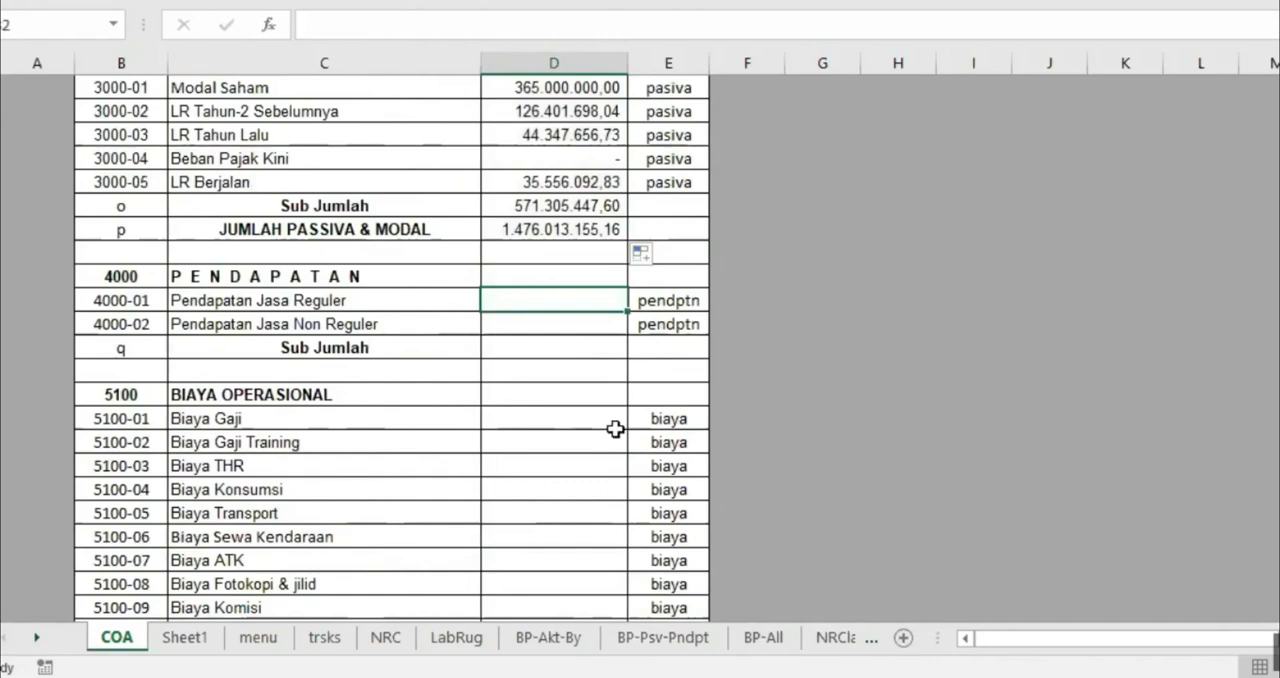
{"action": "type", "text": "="}
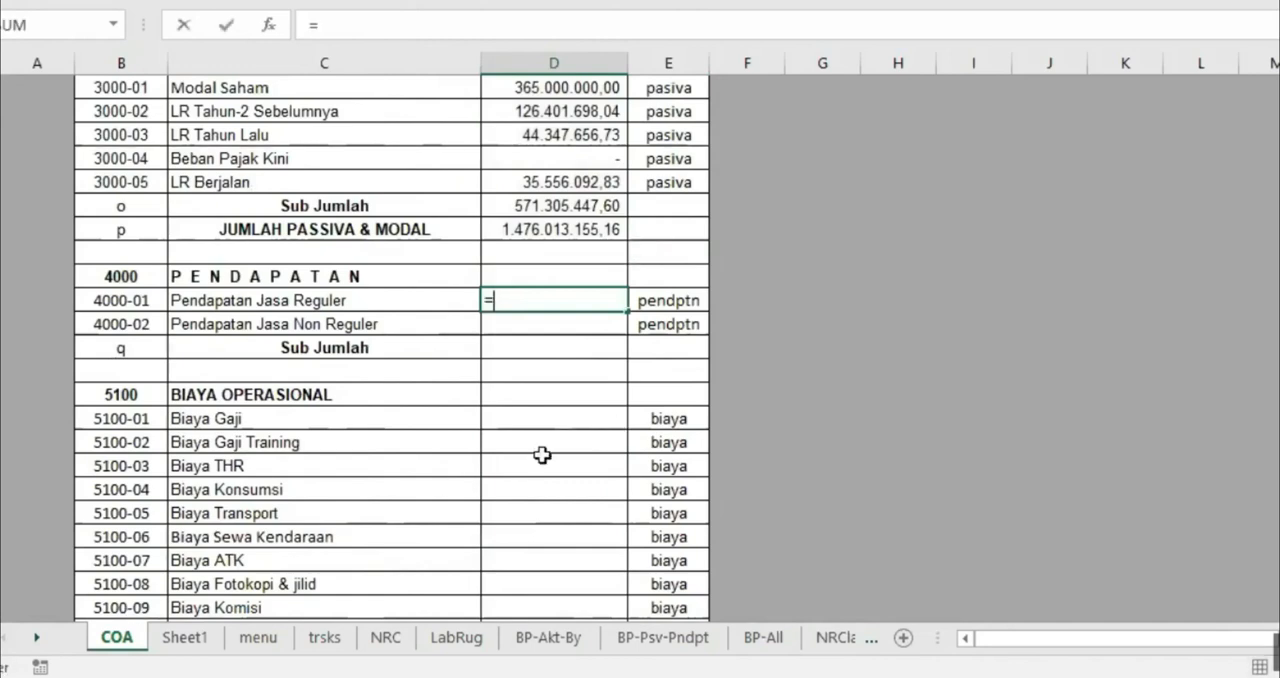
{"action": "left_click", "coordinate": [37, 638]}
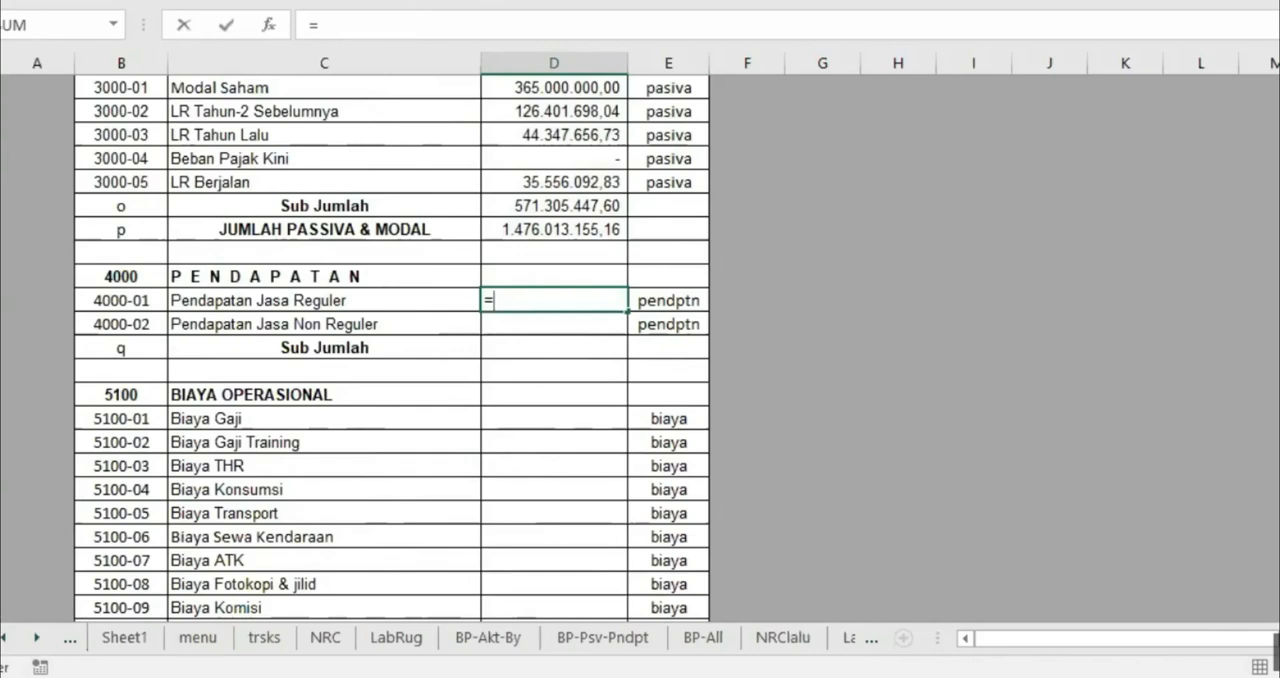
{"action": "left_click", "coordinate": [855, 637]}
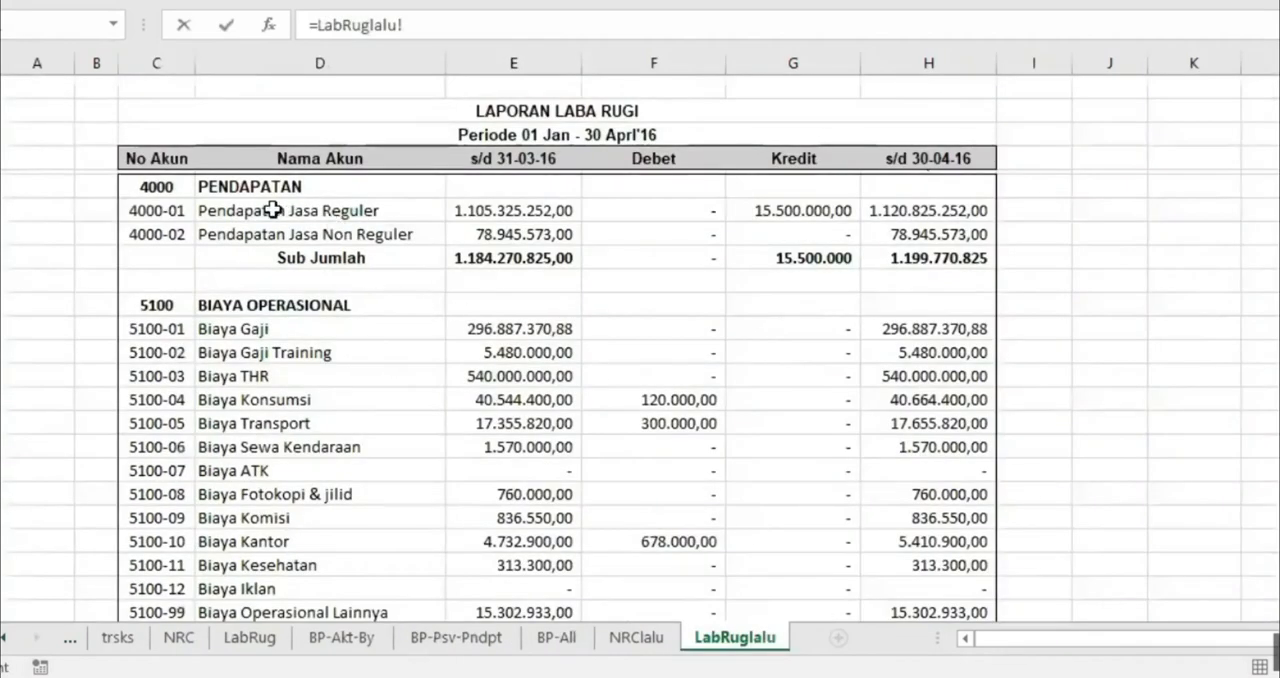
{"action": "left_click", "coordinate": [937, 209]}
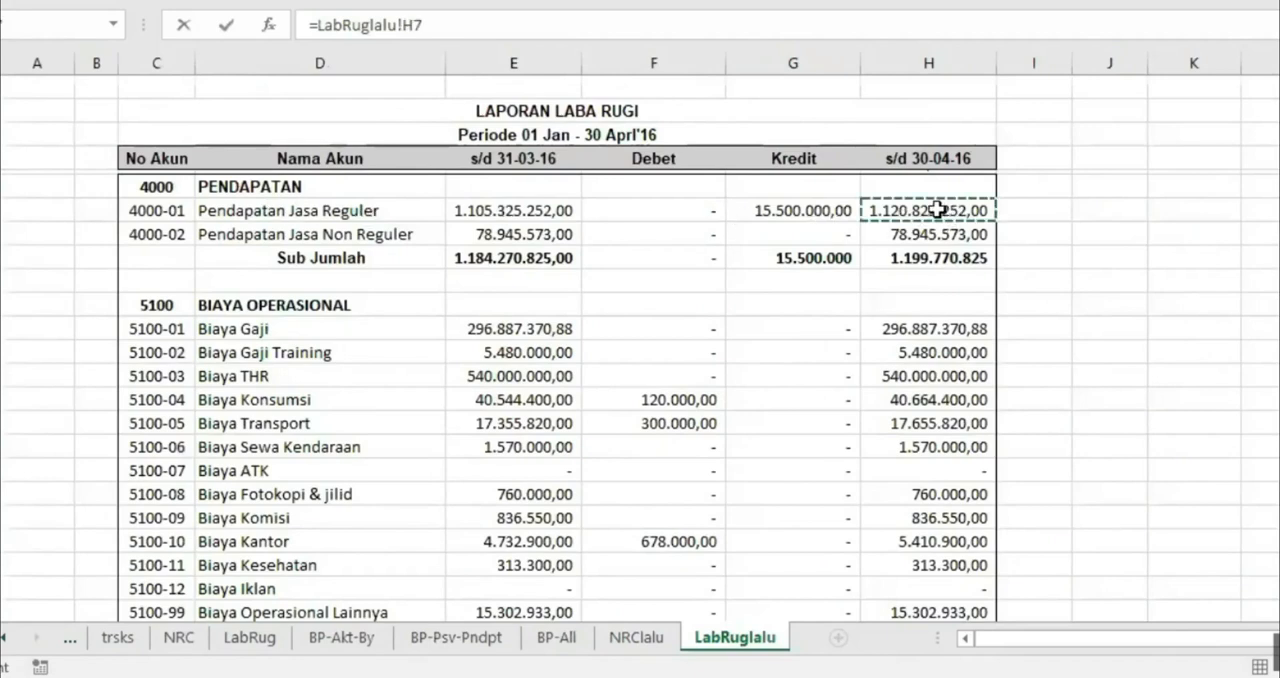
{"action": "key", "text": "Return"}
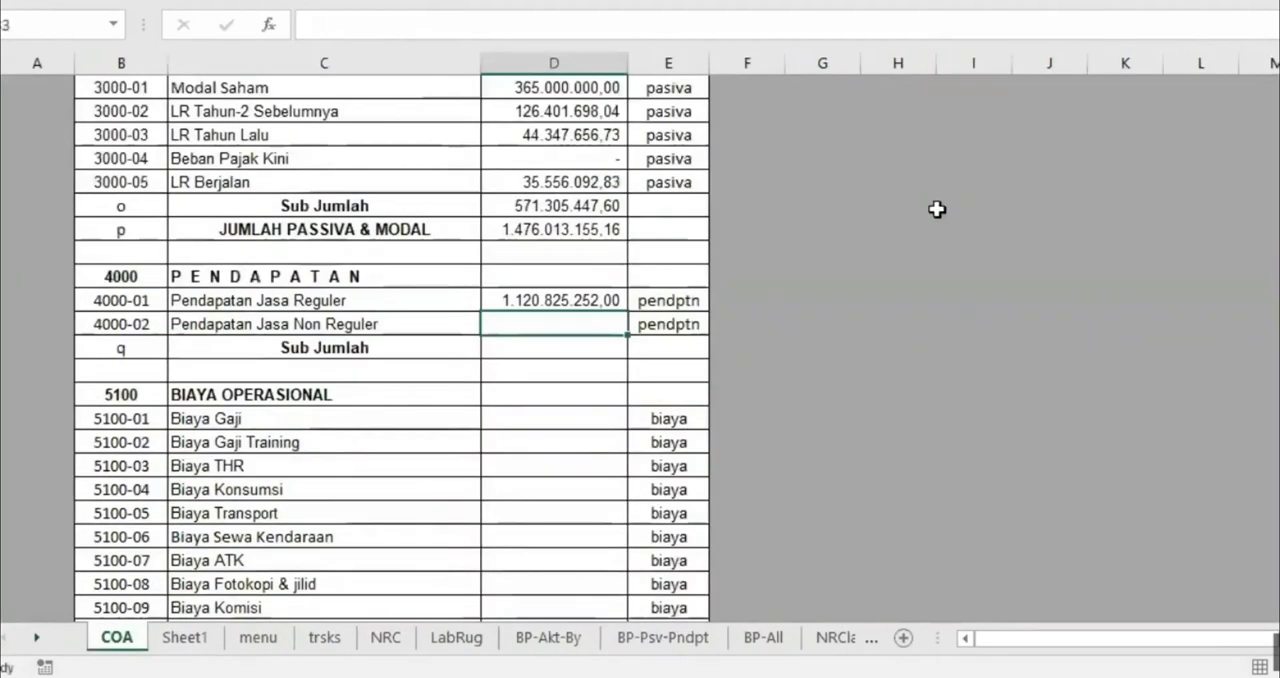
Make the reference in the So Awal formula of Pendapatan Jasa Reguler absolute, as =LabRuglalu!$H$7
{"action": "left_click", "coordinate": [600, 297]}
{"action": "left_click", "coordinate": [403, 24]}
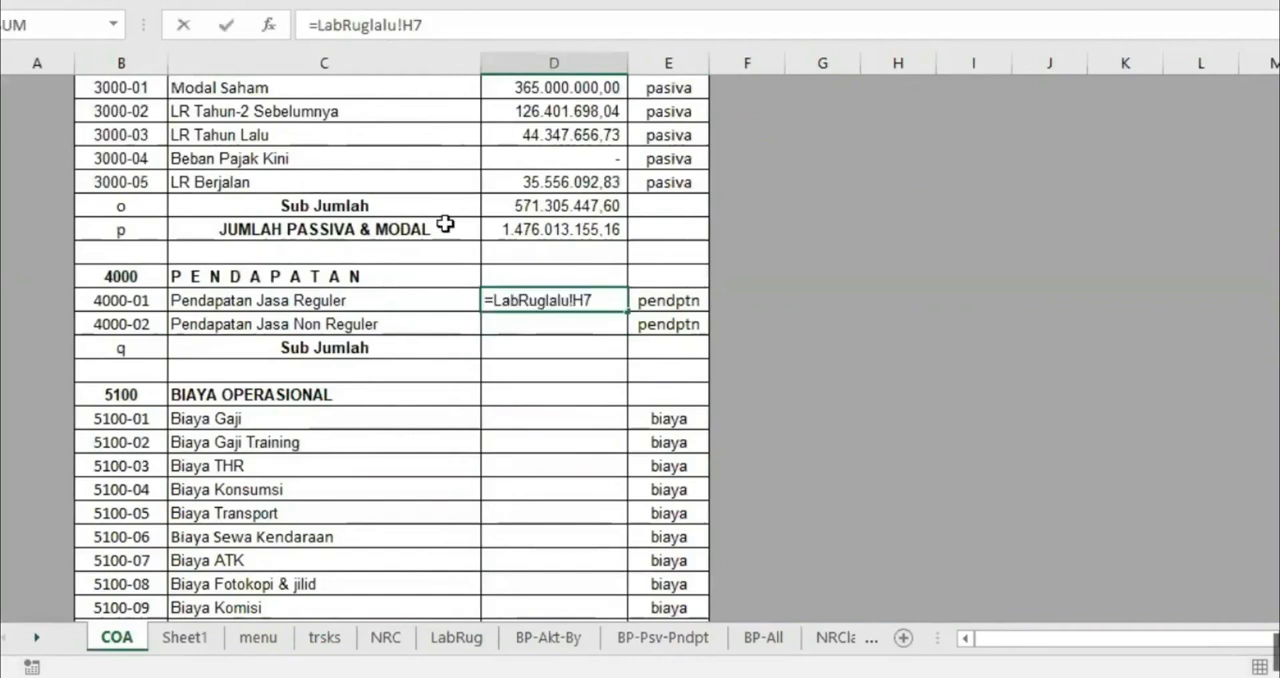
{"action": "key", "text": "Return"}
{"action": "left_click", "coordinate": [530, 295]}
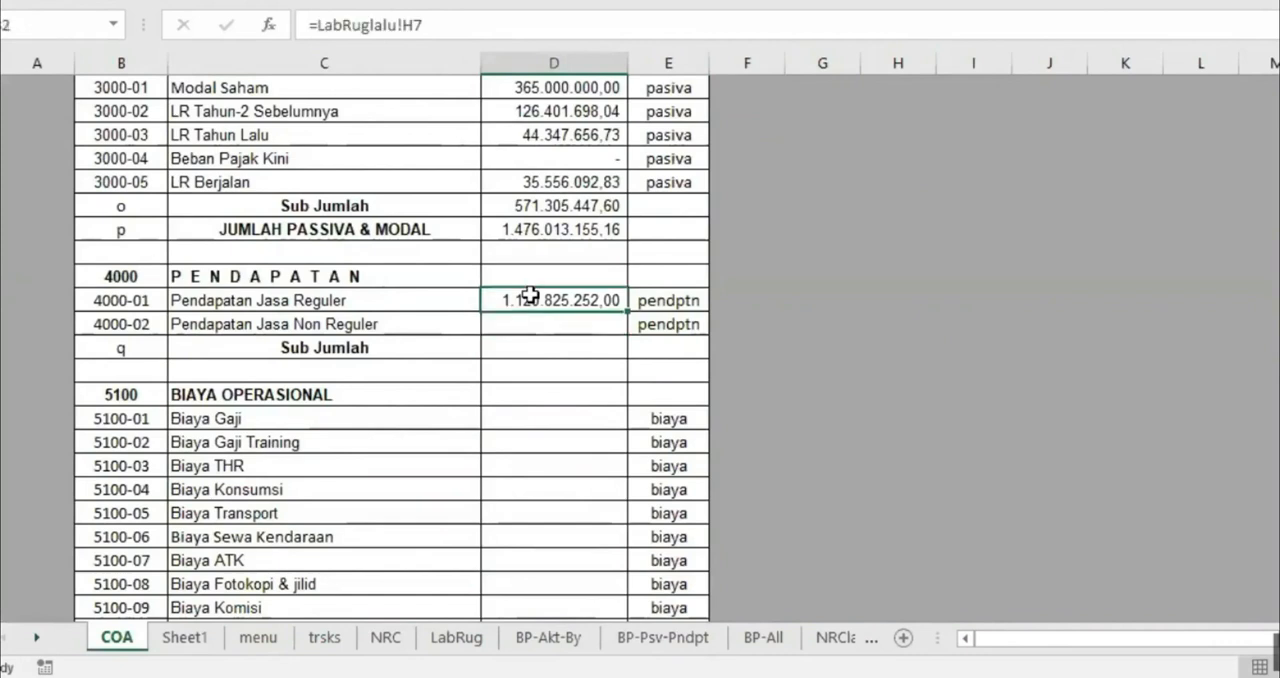
{"action": "left_click", "coordinate": [406, 24]}
{"action": "type", "text": "$H"}
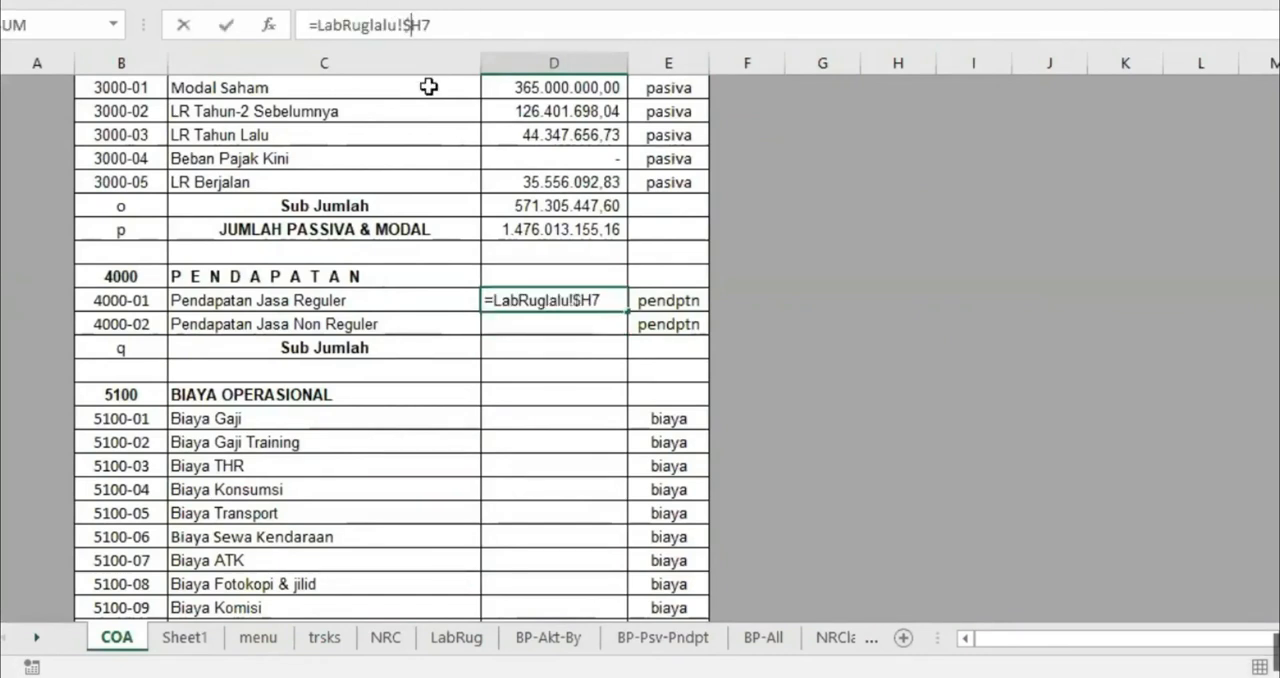
{"action": "type", "text": "$"}
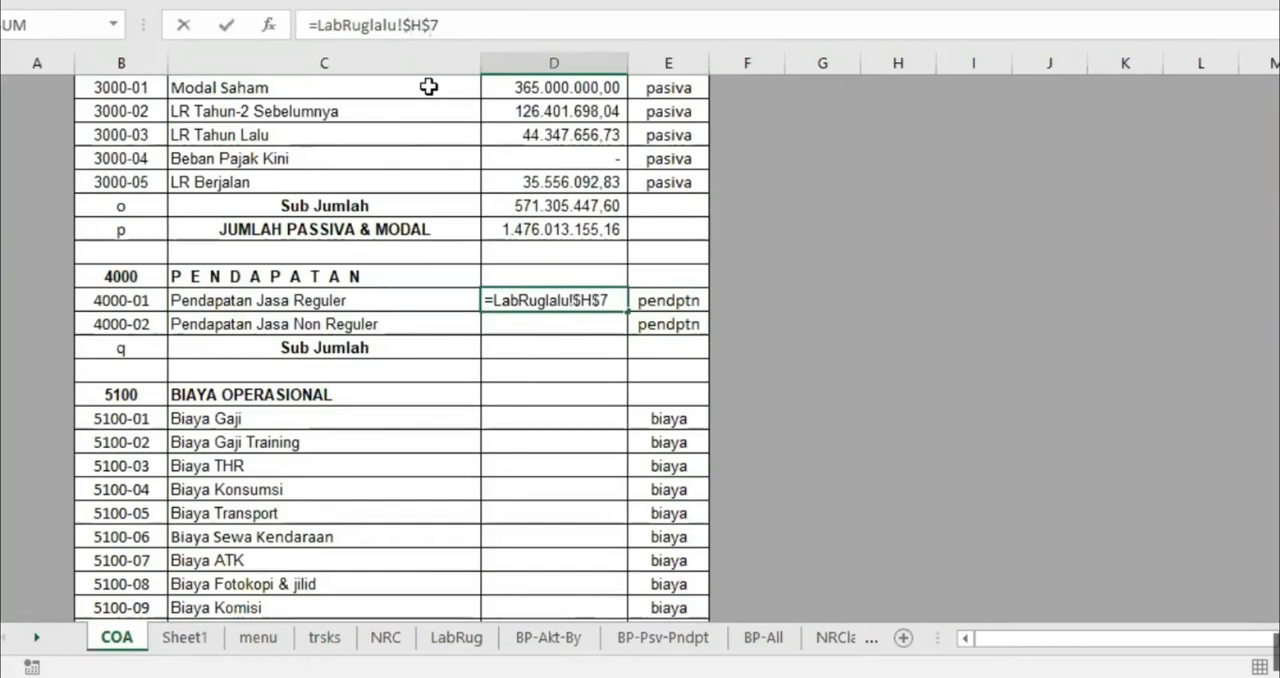
{"action": "key", "text": "Return"}
Make the row relative in the So Awal formula of Pendapatan Jasa Reguler, as =LabRuglalu!$H7
{"action": "left_click", "coordinate": [545, 297]}
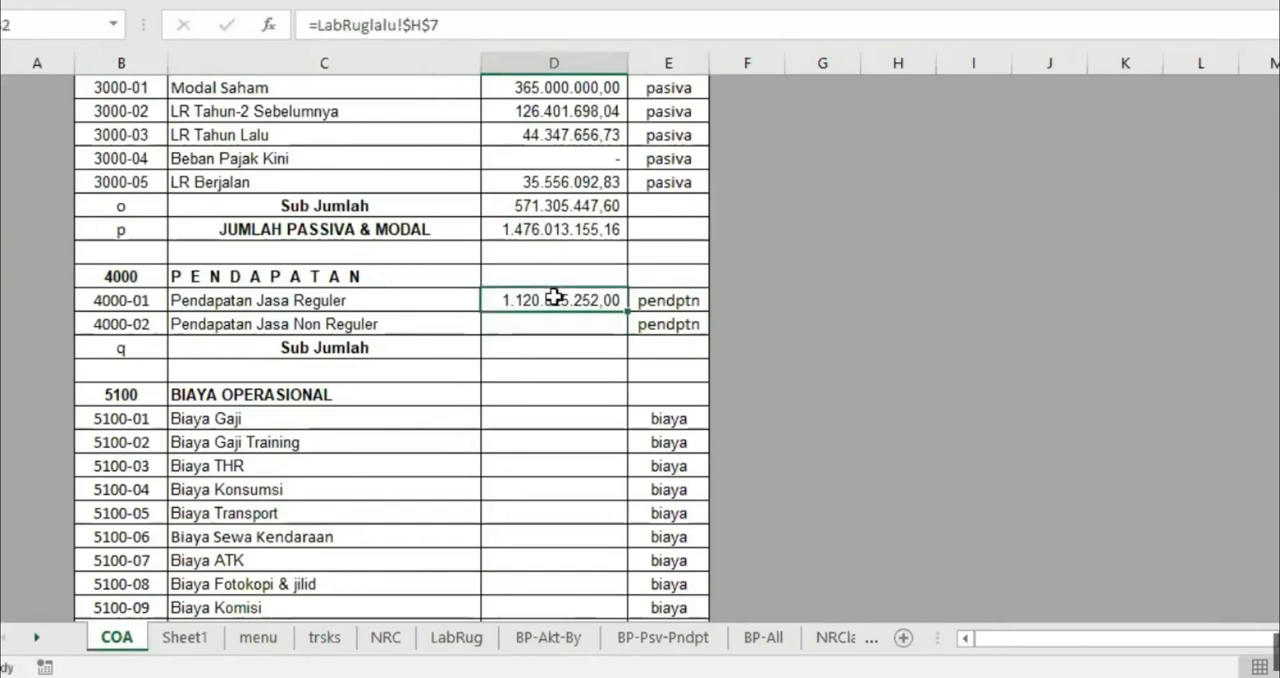
{"action": "left_click", "coordinate": [423, 24]}
{"action": "key", "text": "Delete"}
{"action": "key", "text": "Return"}
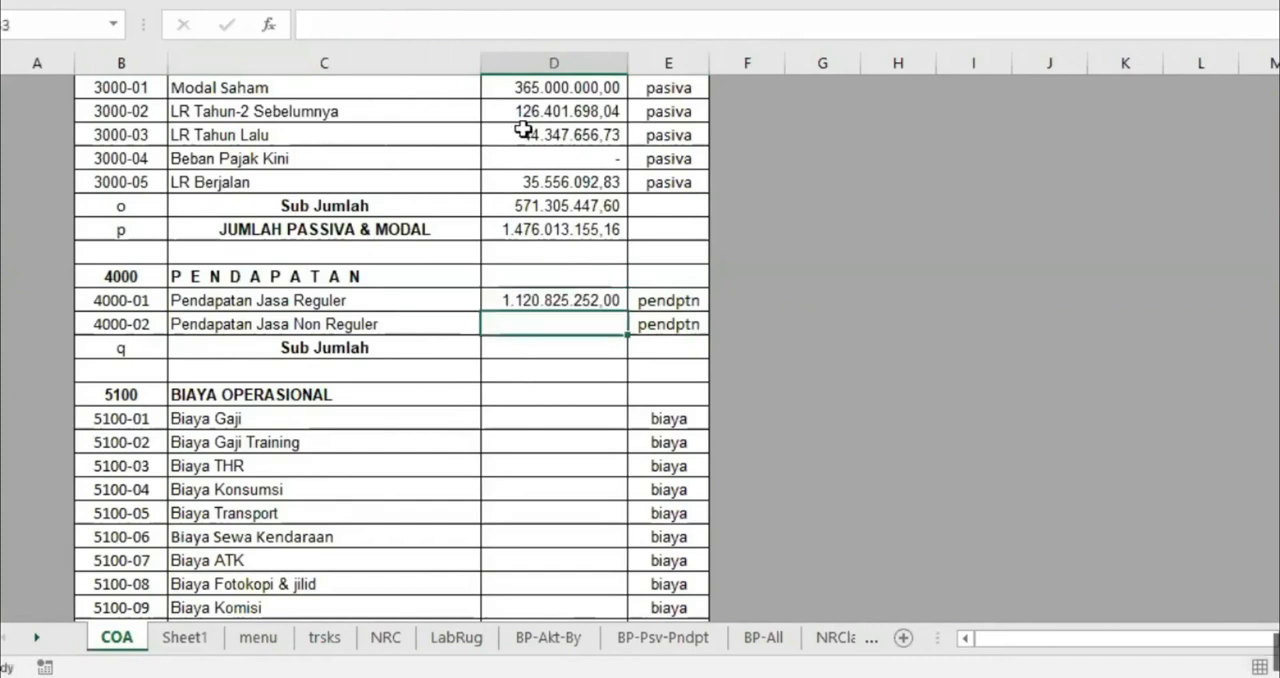
Fill the So Awal formula of Pendapatan Jasa Reguler down to the blank row below the BIAYA LAIN-LAIN Sub Jumlah
{"action": "left_click", "coordinate": [538, 297]}
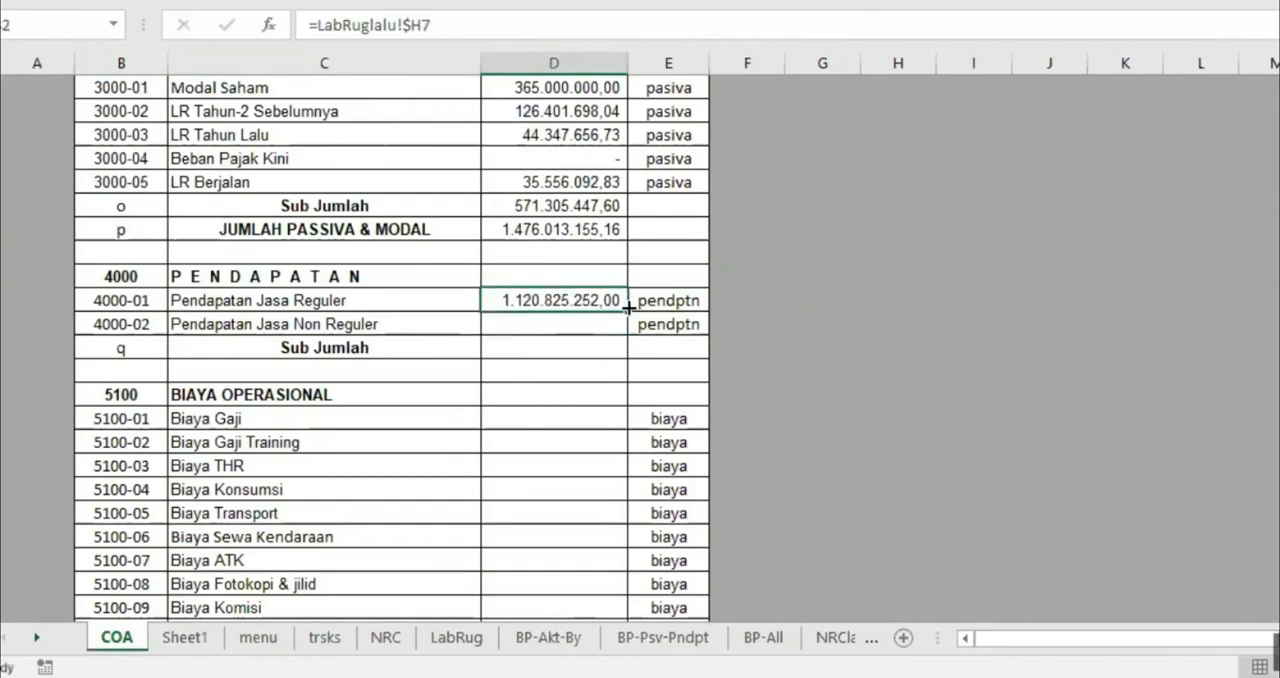
{"action": "left_click_drag", "start_coordinate": [627, 311], "coordinate": [612, 512]}
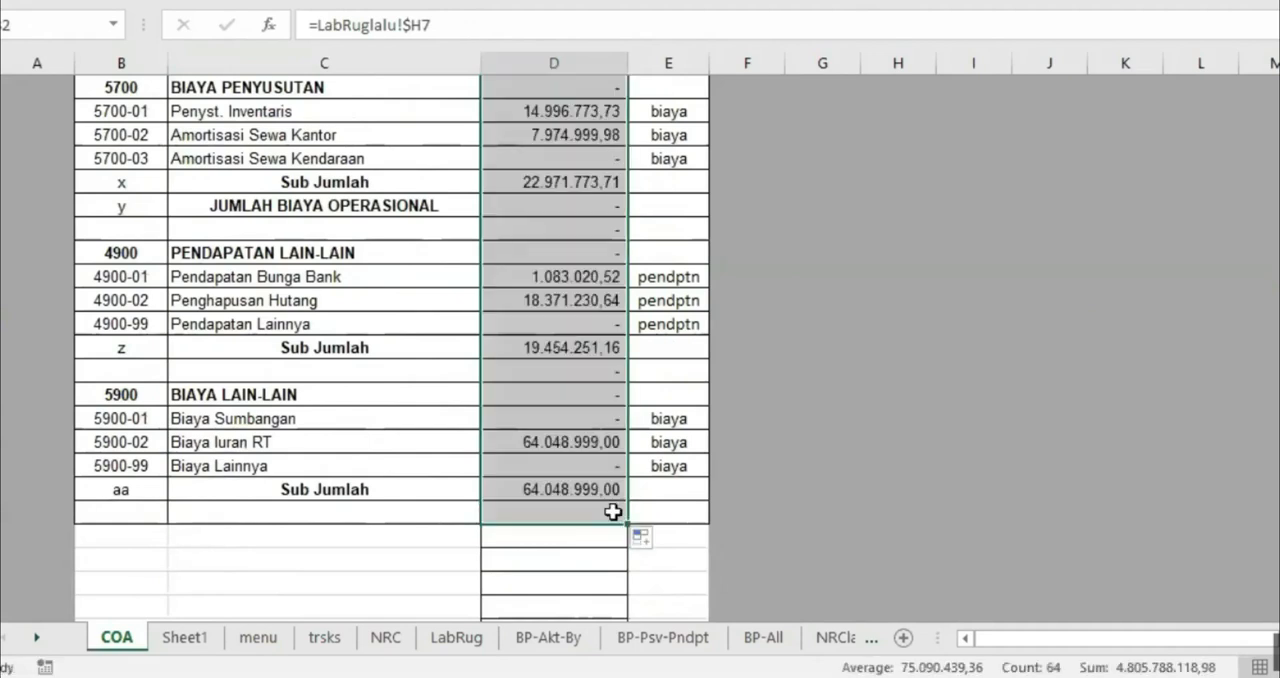
{"action": "scroll", "coordinate": [549, 320], "scroll_direction": "up", "scroll_amount": 20}
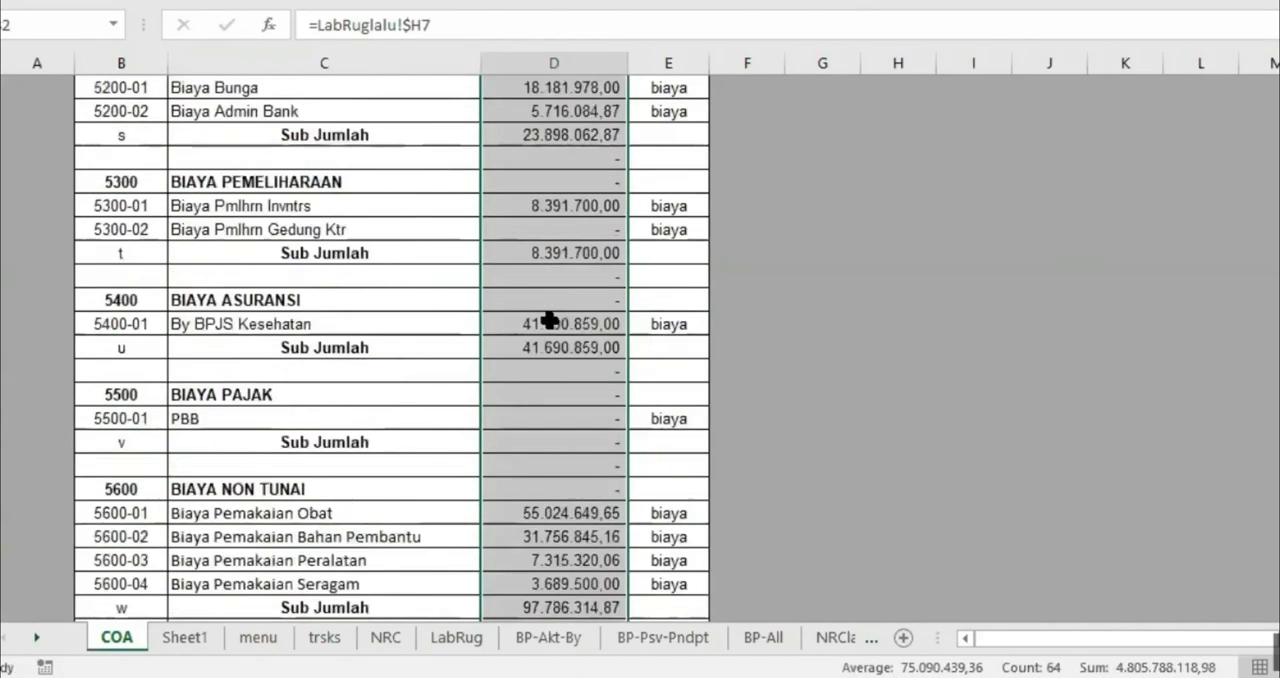
{"action": "scroll", "coordinate": [549, 320], "scroll_direction": "up", "scroll_amount": 20}
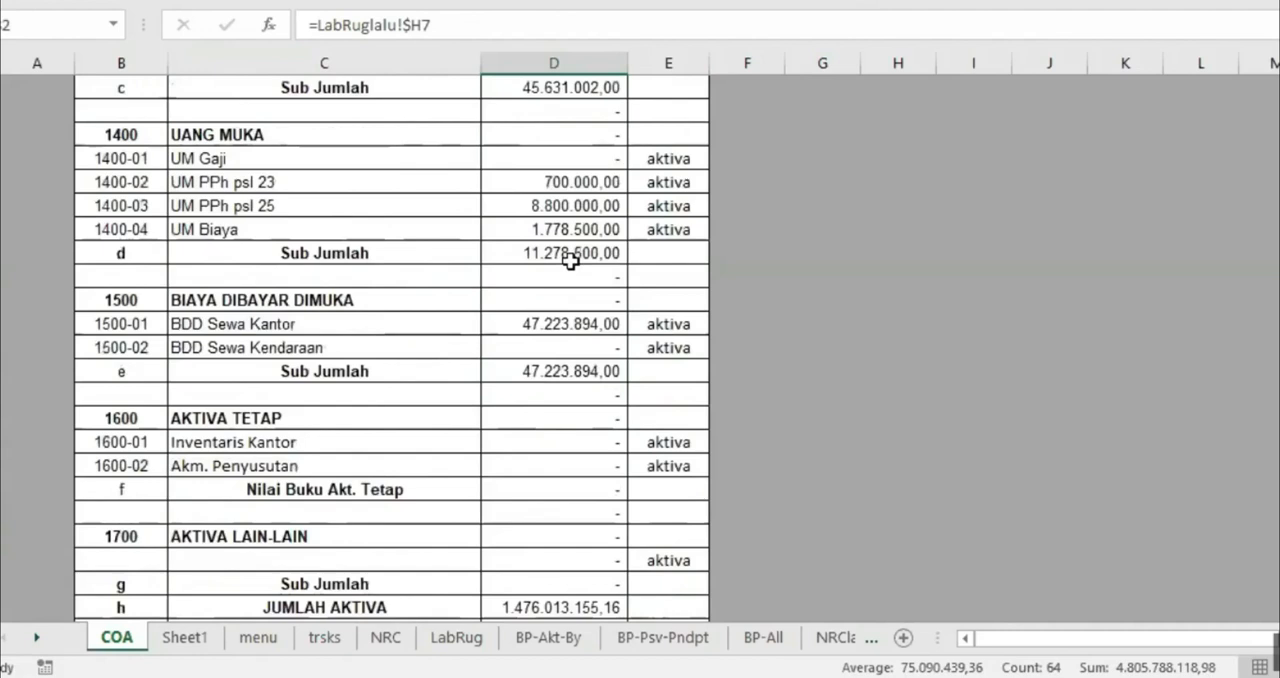
{"action": "scroll", "coordinate": [570, 261], "scroll_direction": "up", "scroll_amount": 3}
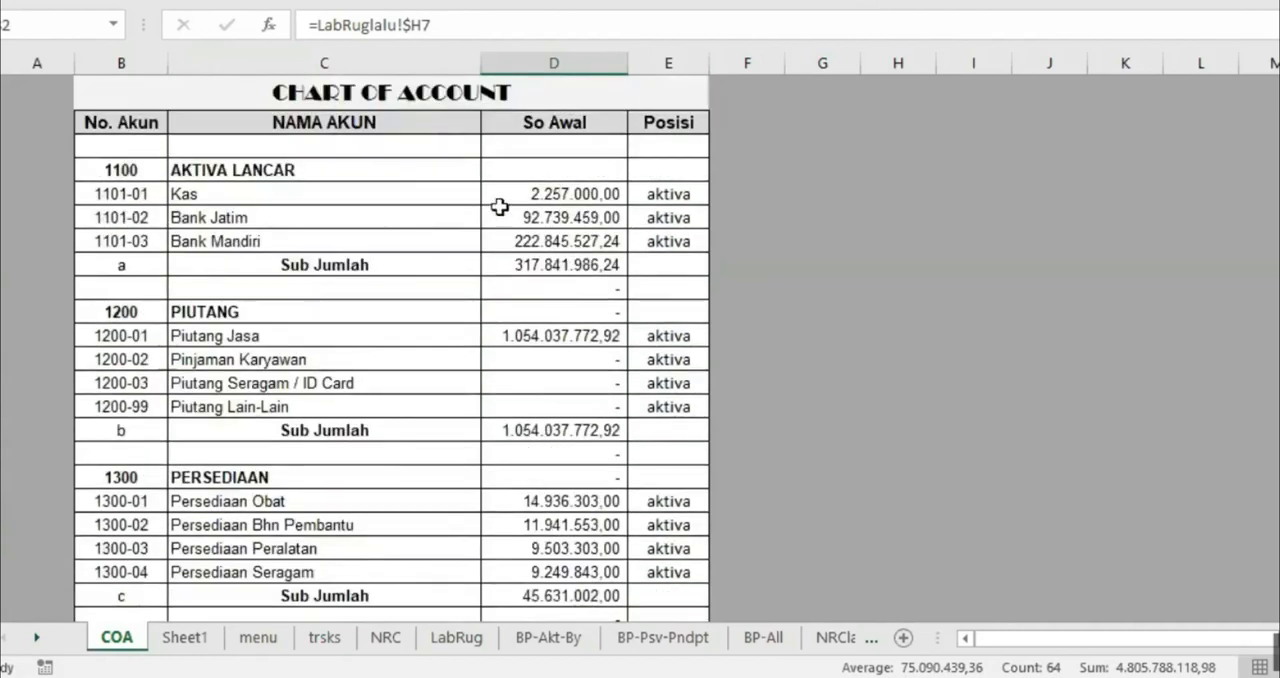
Examine the So Awal formula of Kas and the No Akun and Nama Akun columns of the NRC and LabRug sheets
{"action": "left_click", "coordinate": [560, 194]}
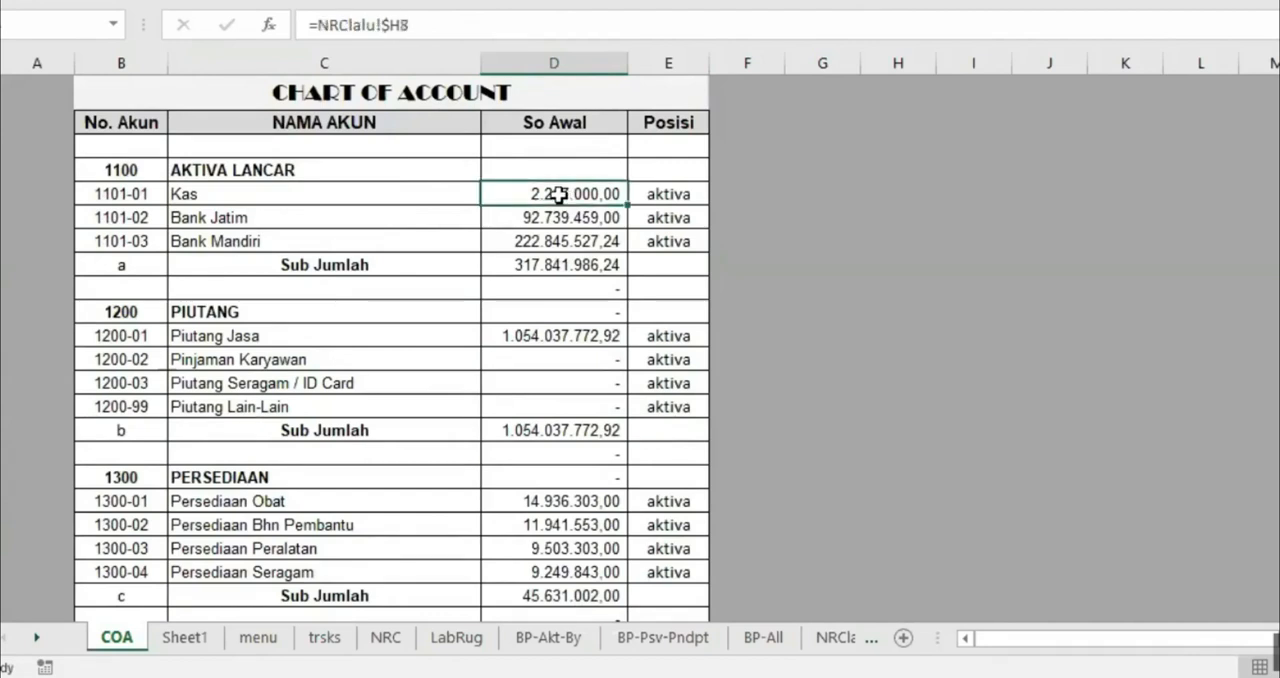
{"action": "left_click", "coordinate": [386, 640]}
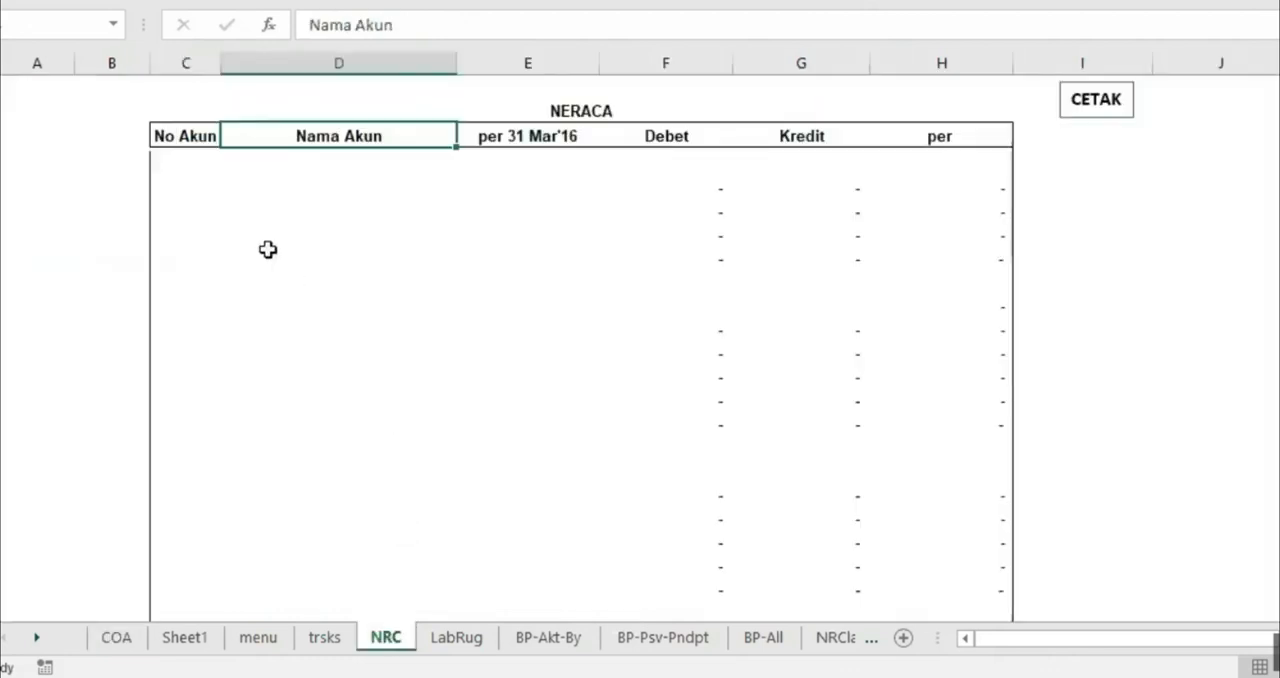
{"action": "left_click", "coordinate": [189, 163]}
{"action": "left_click", "coordinate": [320, 163]}
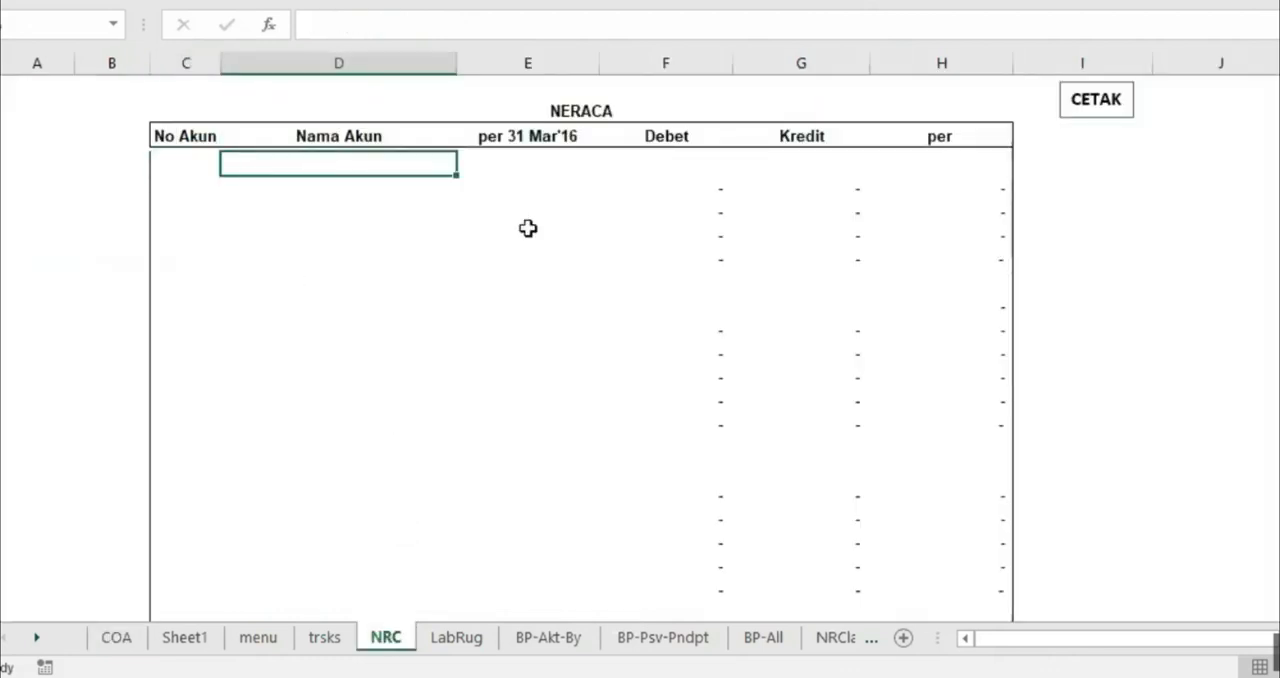
{"action": "left_click", "coordinate": [465, 638]}
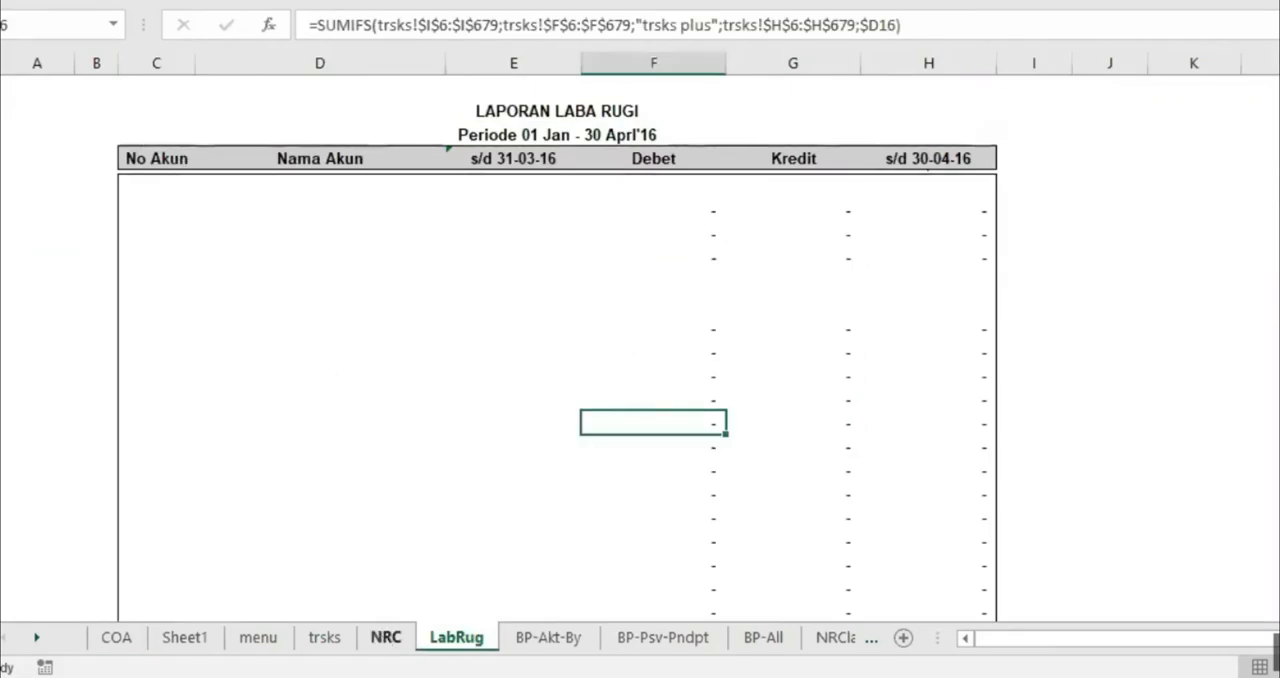
{"action": "left_click", "coordinate": [386, 638]}
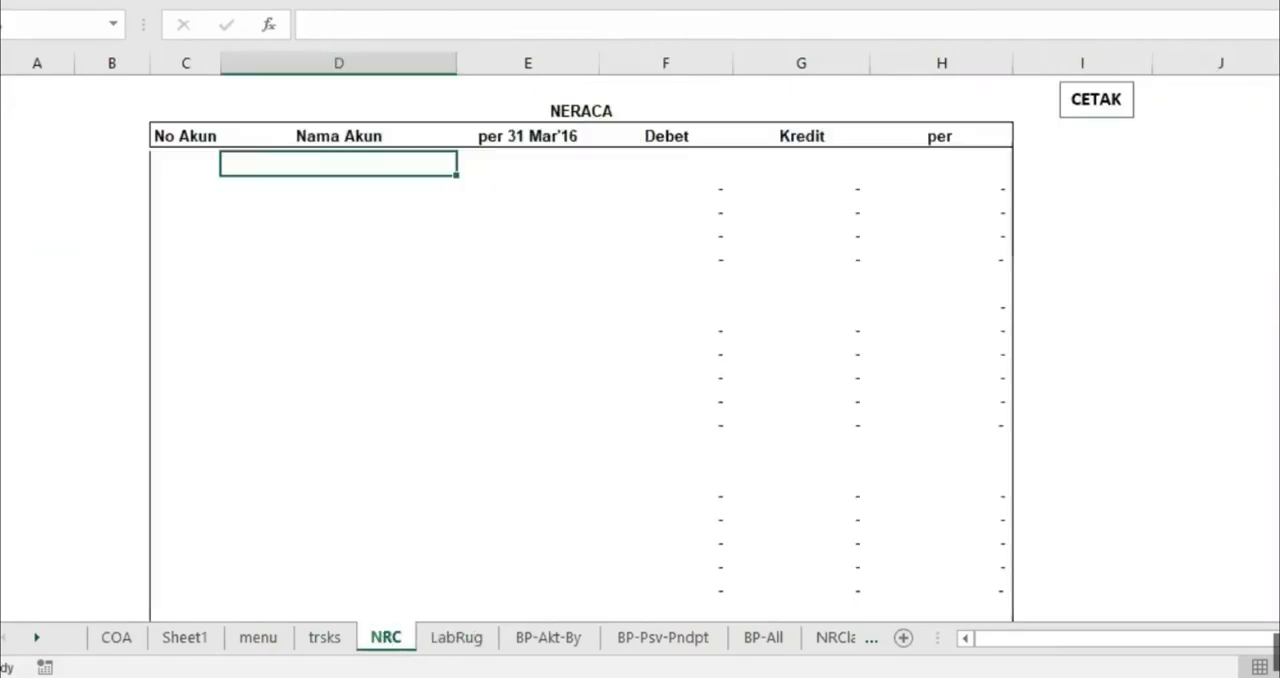
{"action": "left_click", "coordinate": [187, 164]}
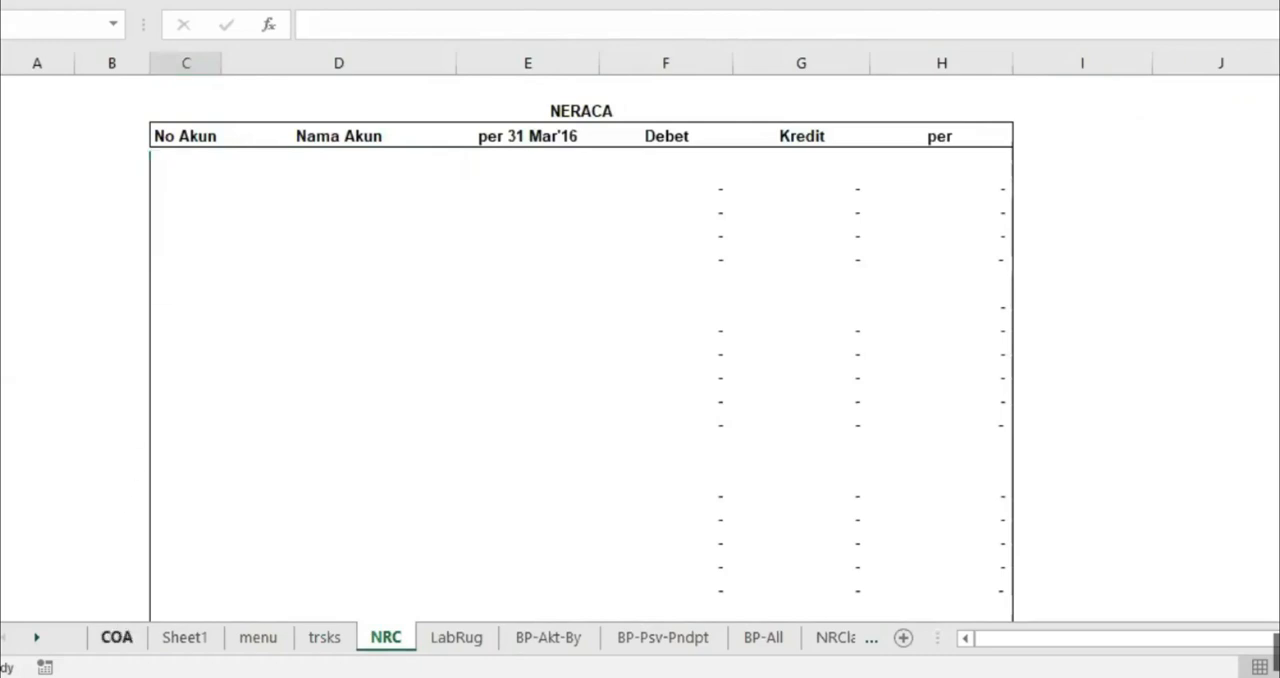
Compare the account number and name of AKTIVA LANCAR on the COA sheet with the No Akun cells of the NRC sheet
{"action": "left_click", "coordinate": [117, 637]}
{"action": "left_click_drag", "start_coordinate": [112, 172], "coordinate": [186, 184]}
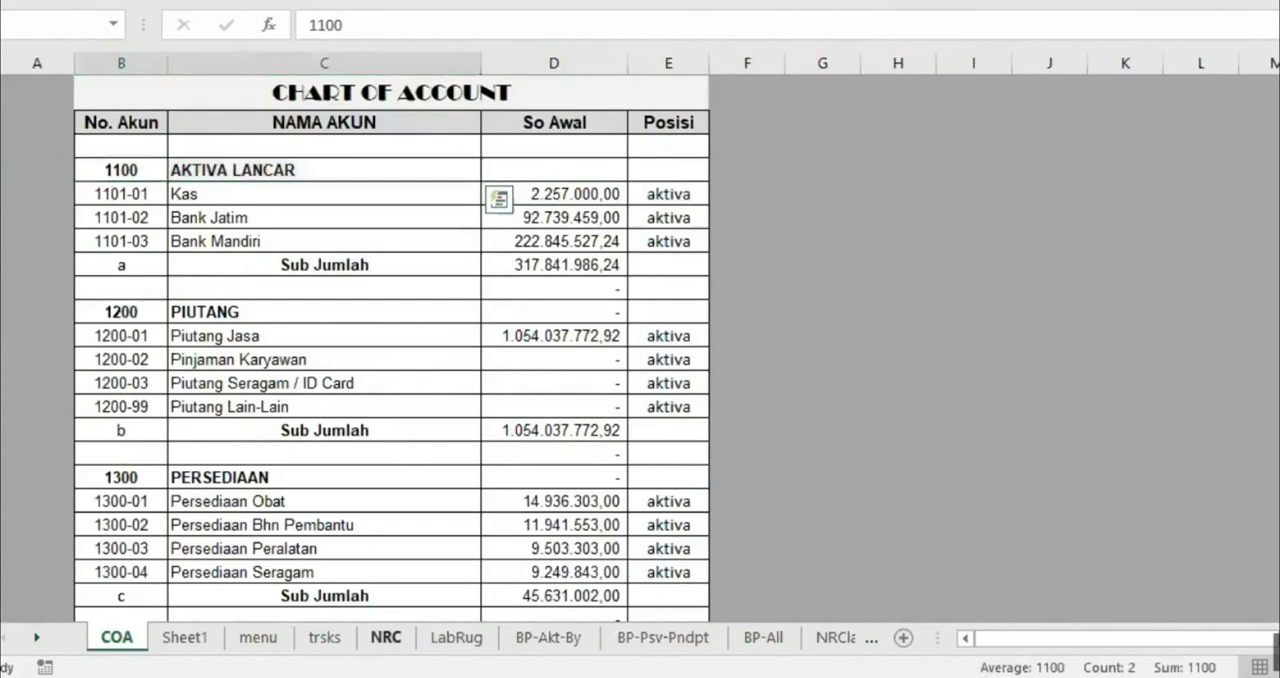
{"action": "left_click", "coordinate": [385, 637]}
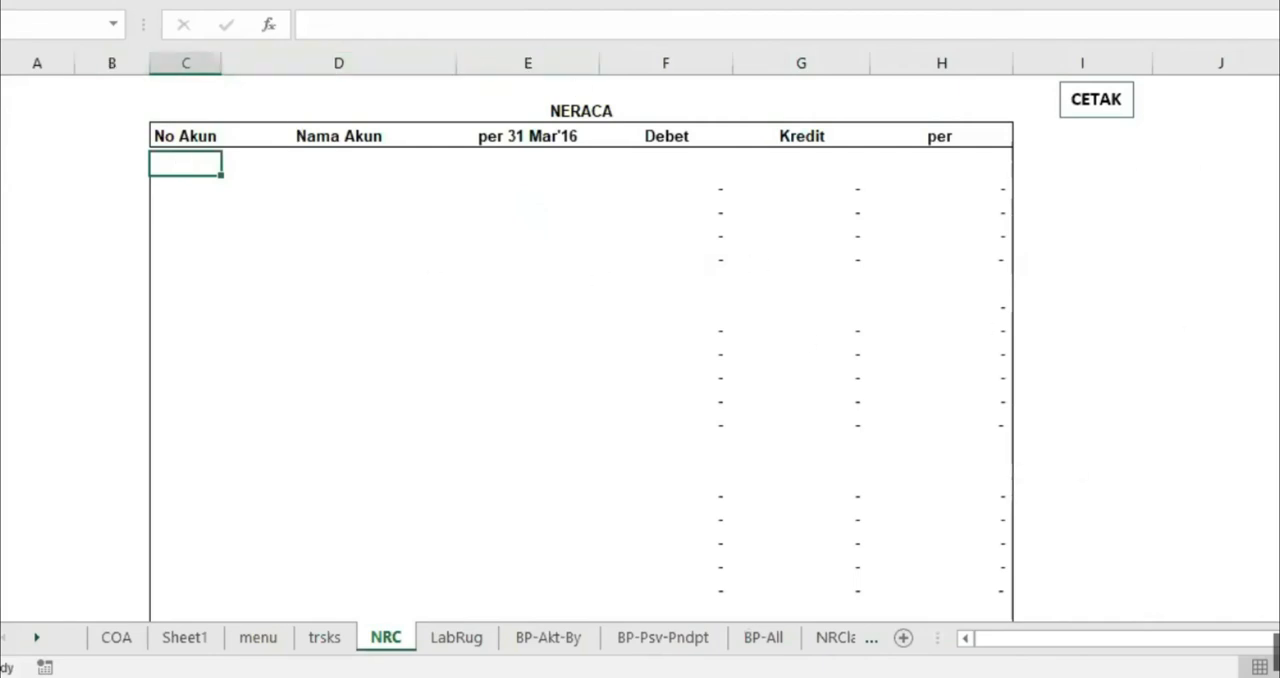
{"action": "left_click", "coordinate": [1278, 300]}
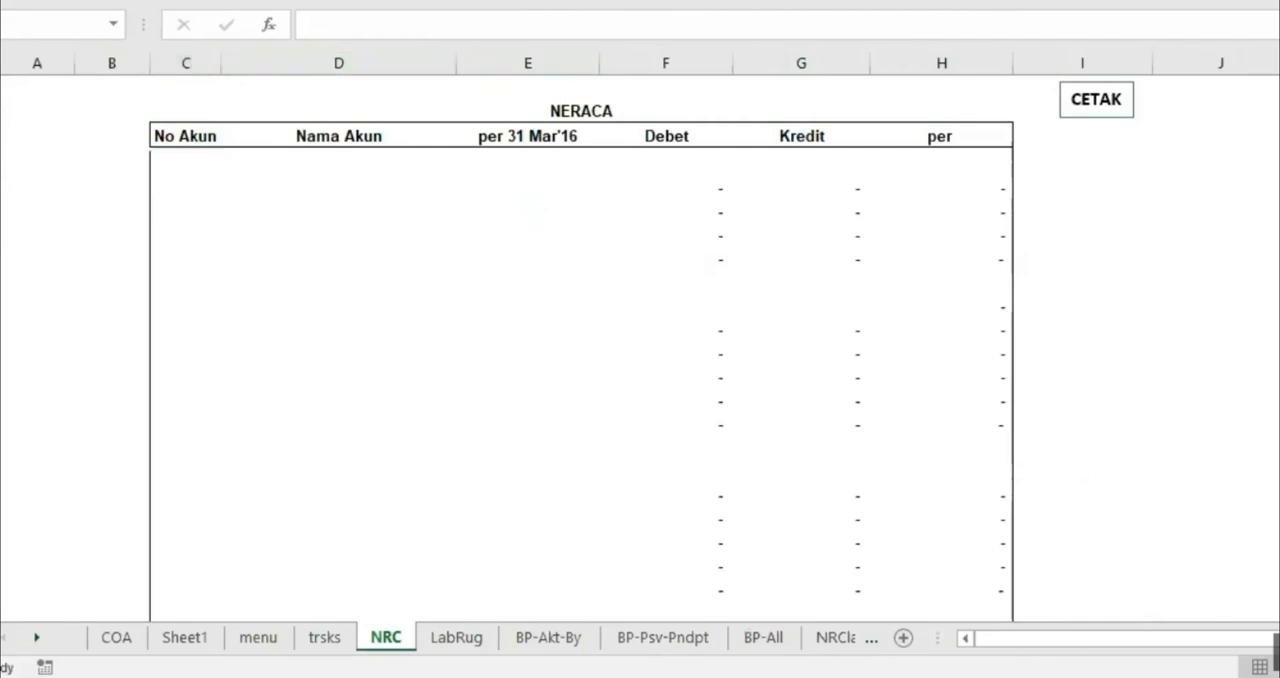
{"action": "left_click", "coordinate": [185, 163]}
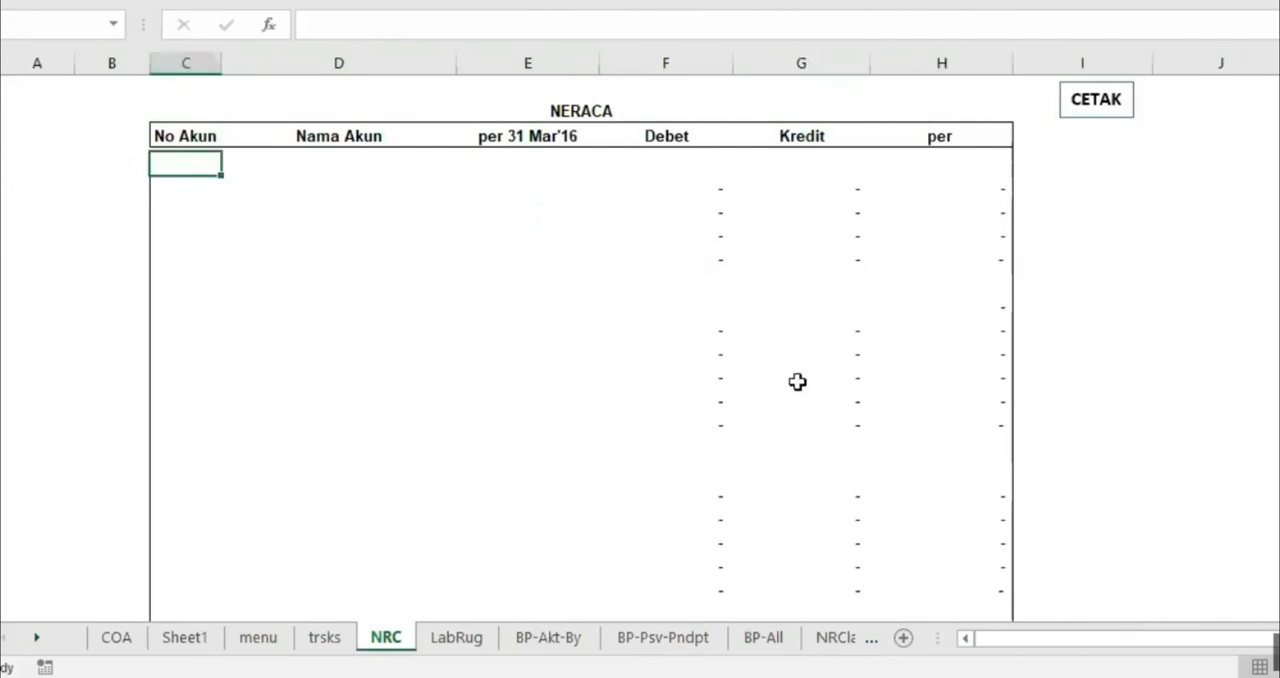
{"action": "left_click", "coordinate": [182, 187]}
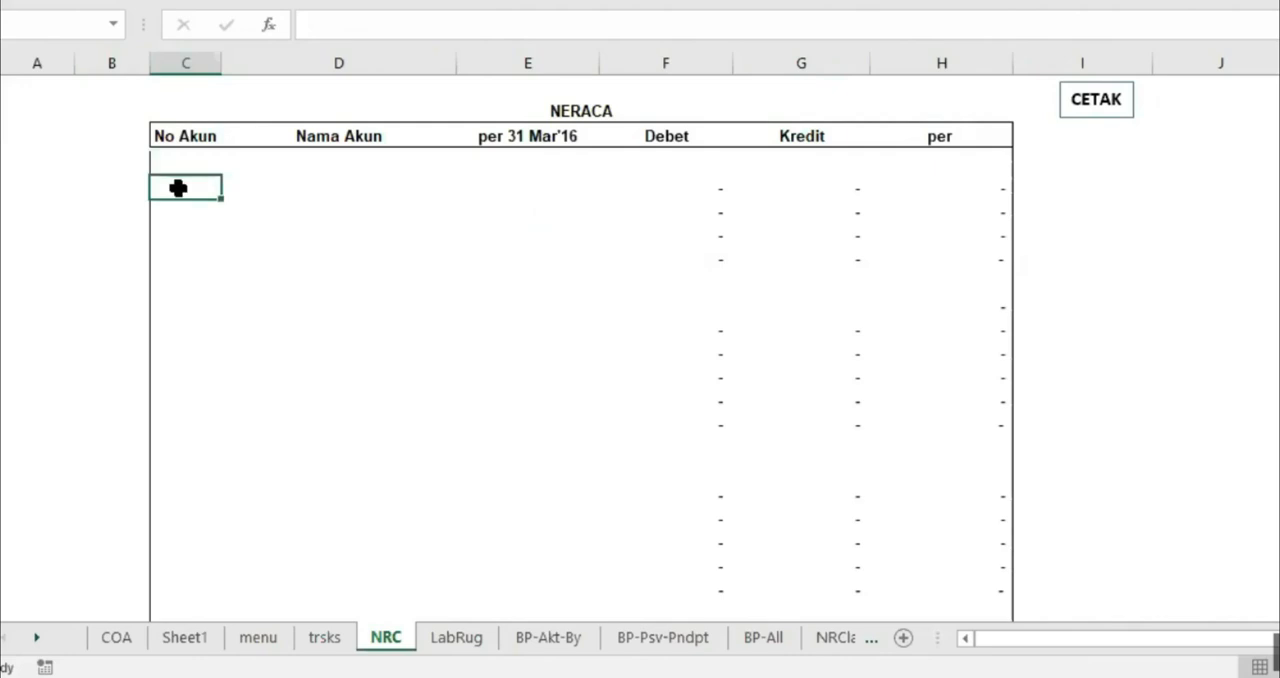
{"action": "left_click", "coordinate": [188, 161]}
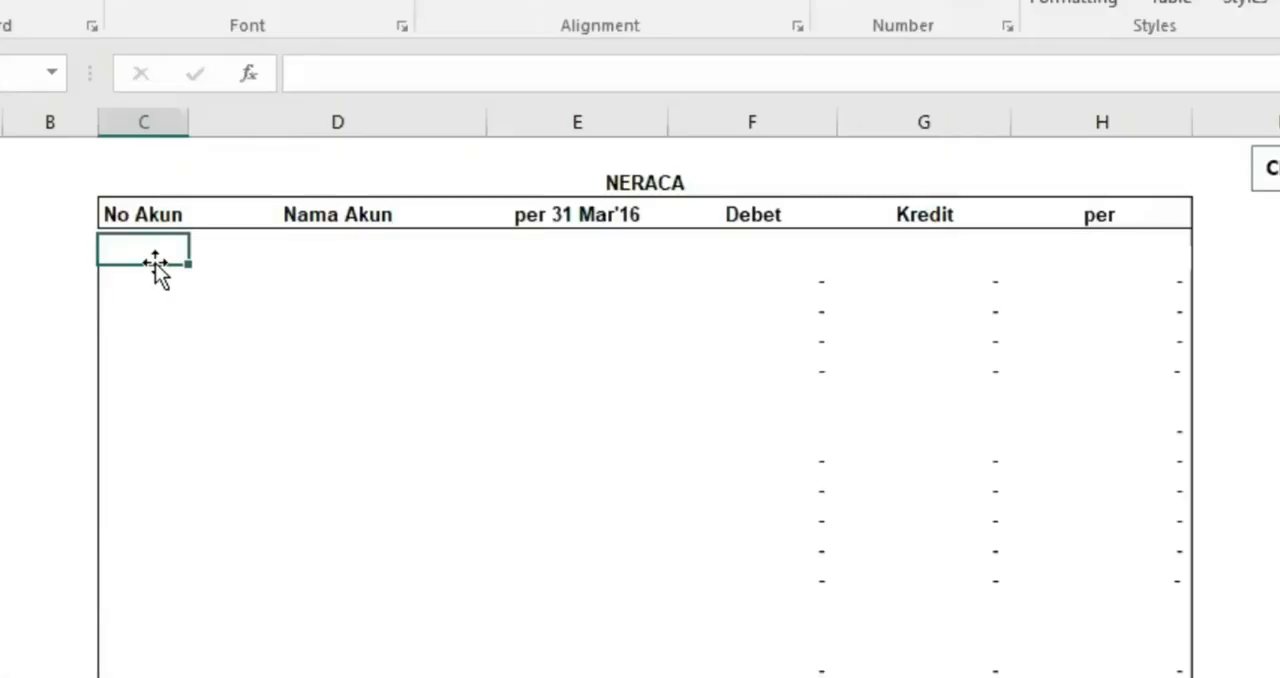
Enter =IF(COA!B4="";"";COA!B4) in the first No Akun cell of the NRC sheet, referencing the AKTIVA LANCAR account number on COA
{"action": "type", "text": "="}
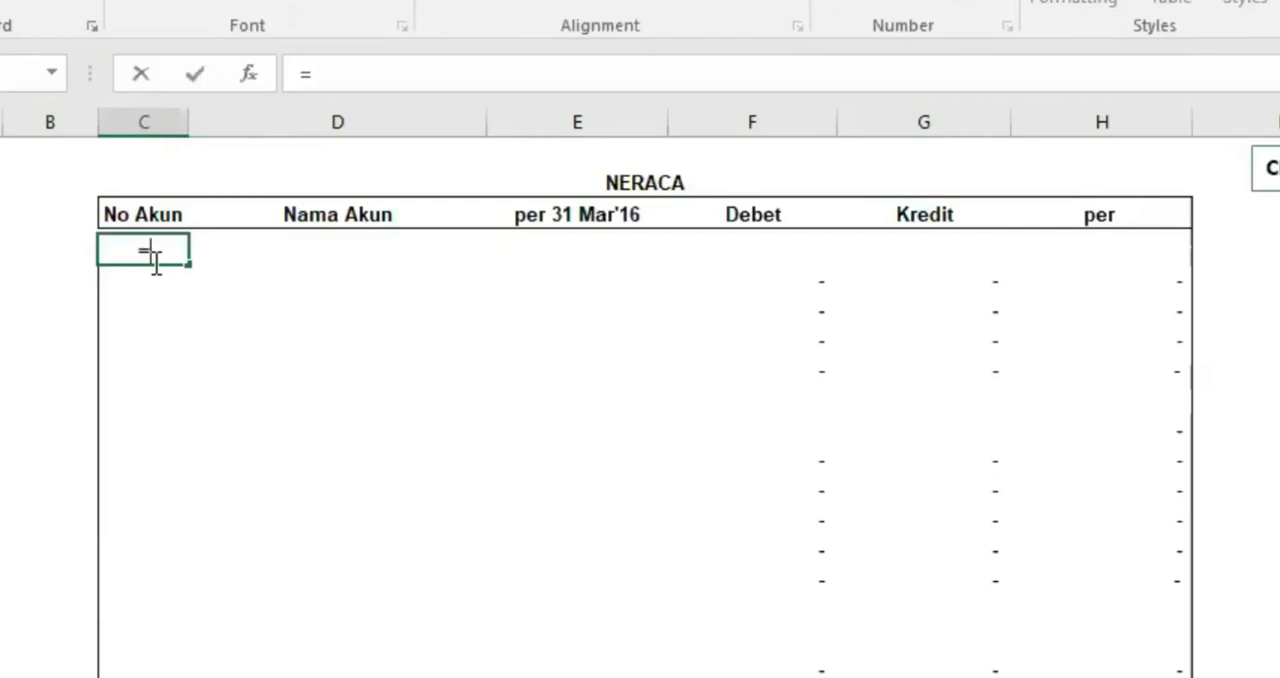
{"action": "type", "text": "I"}
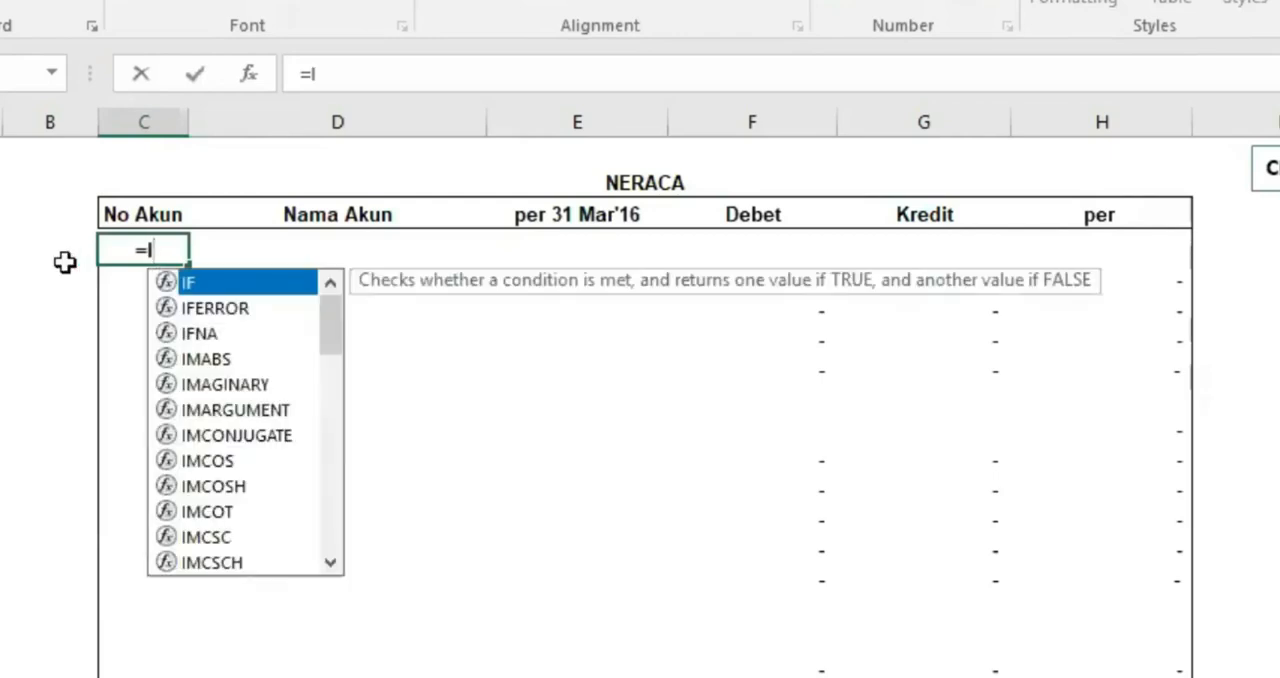
{"action": "type", "text": "F("}
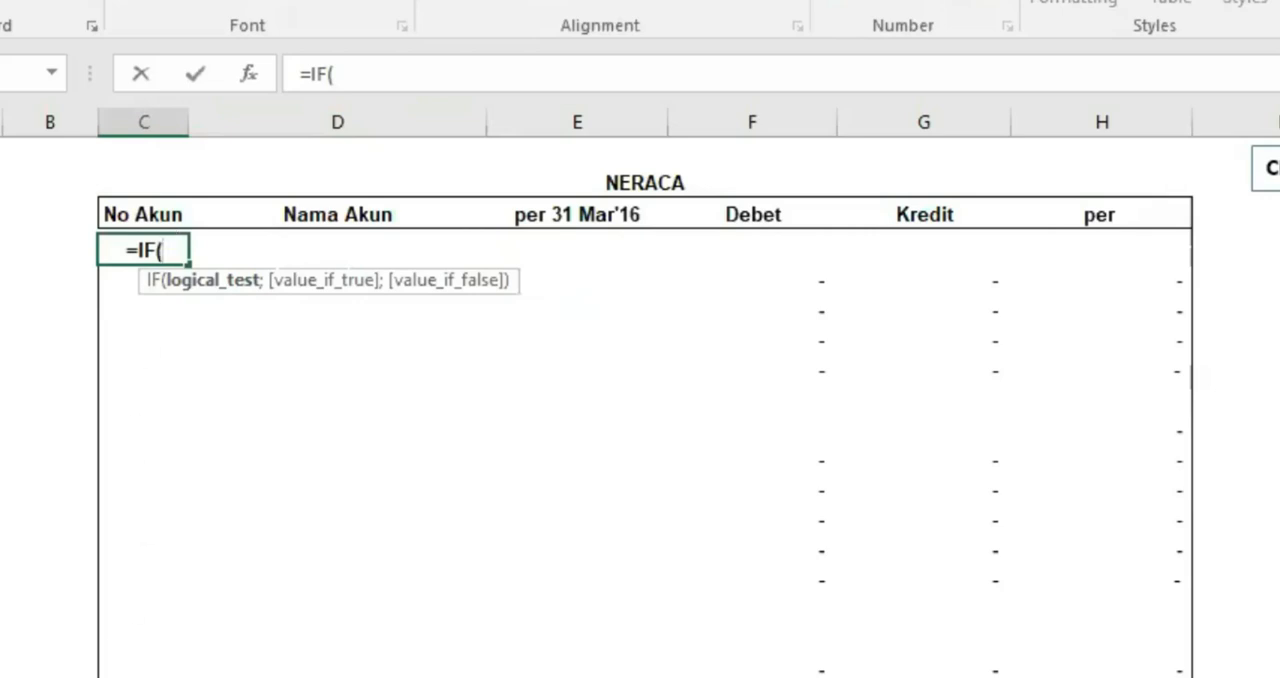
{"action": "left_click", "coordinate": [3, 675]}
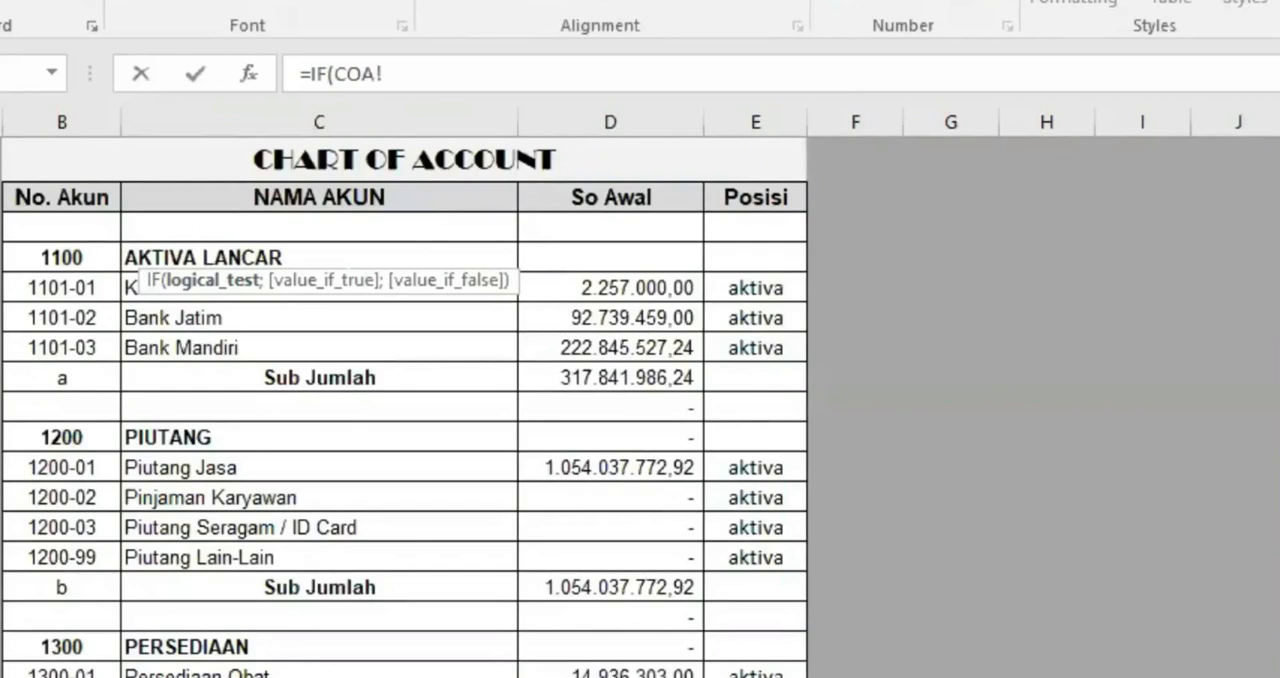
{"action": "left_click", "coordinate": [49, 259]}
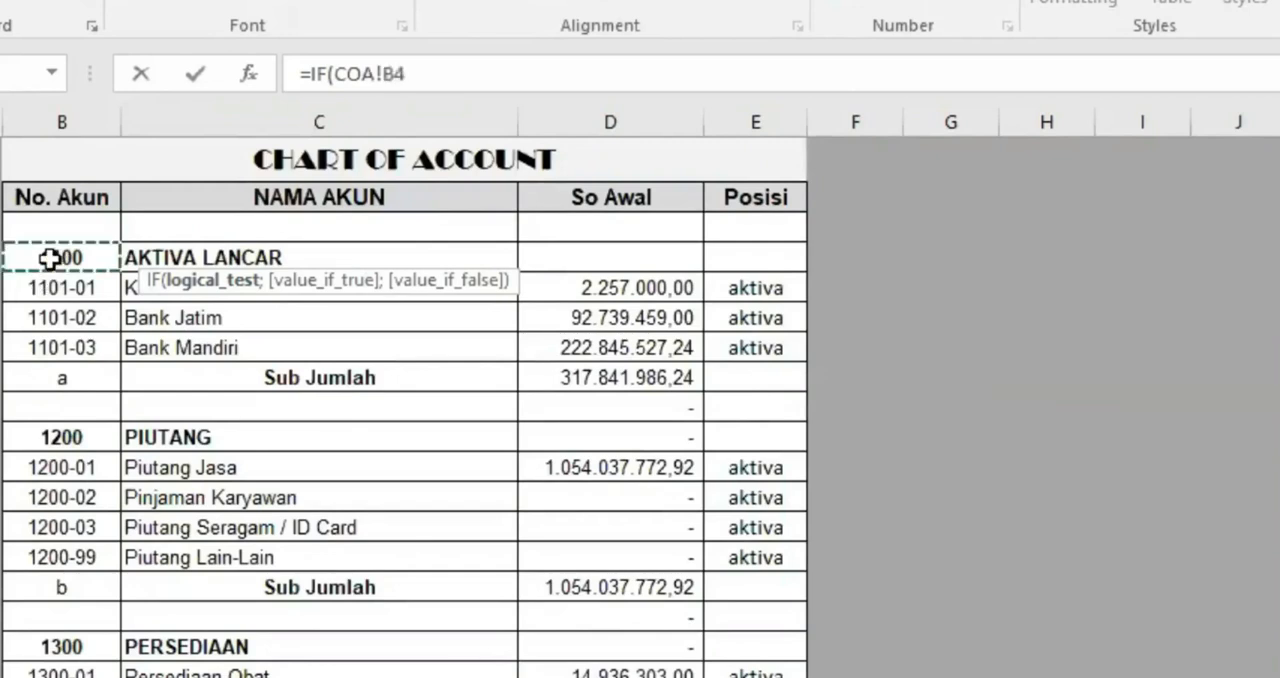
{"action": "left_click", "coordinate": [423, 75]}
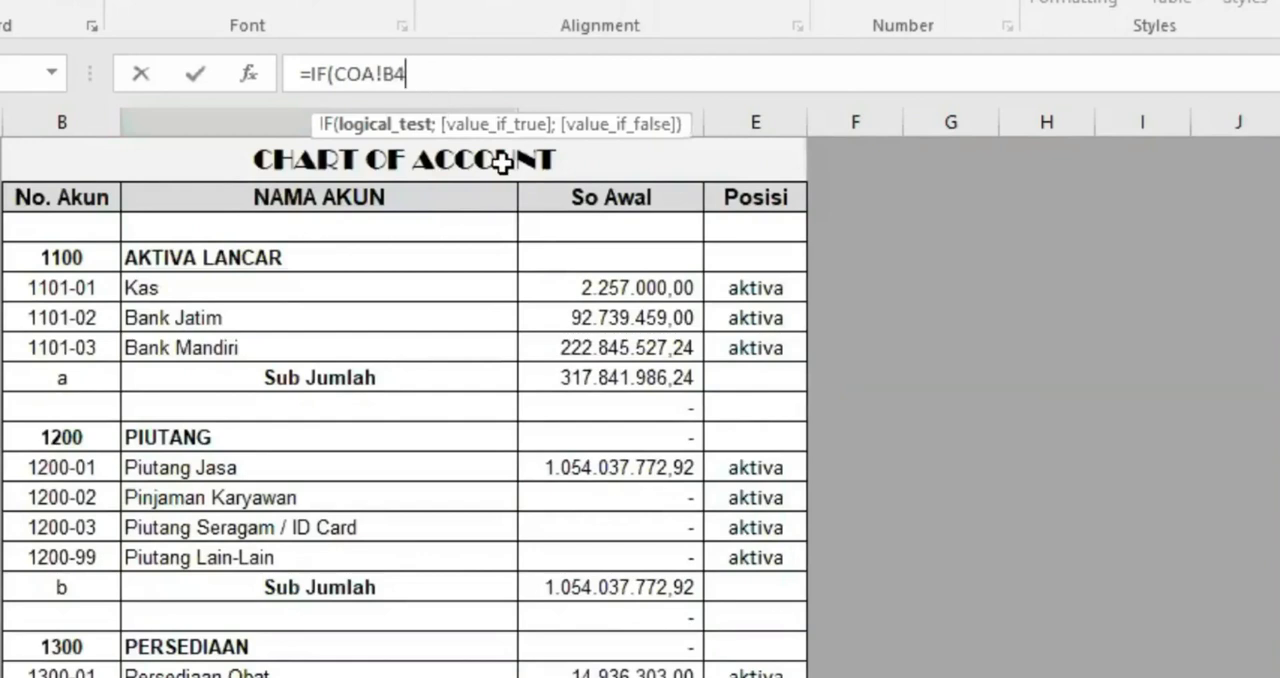
{"action": "type", "text": "=\"\""}
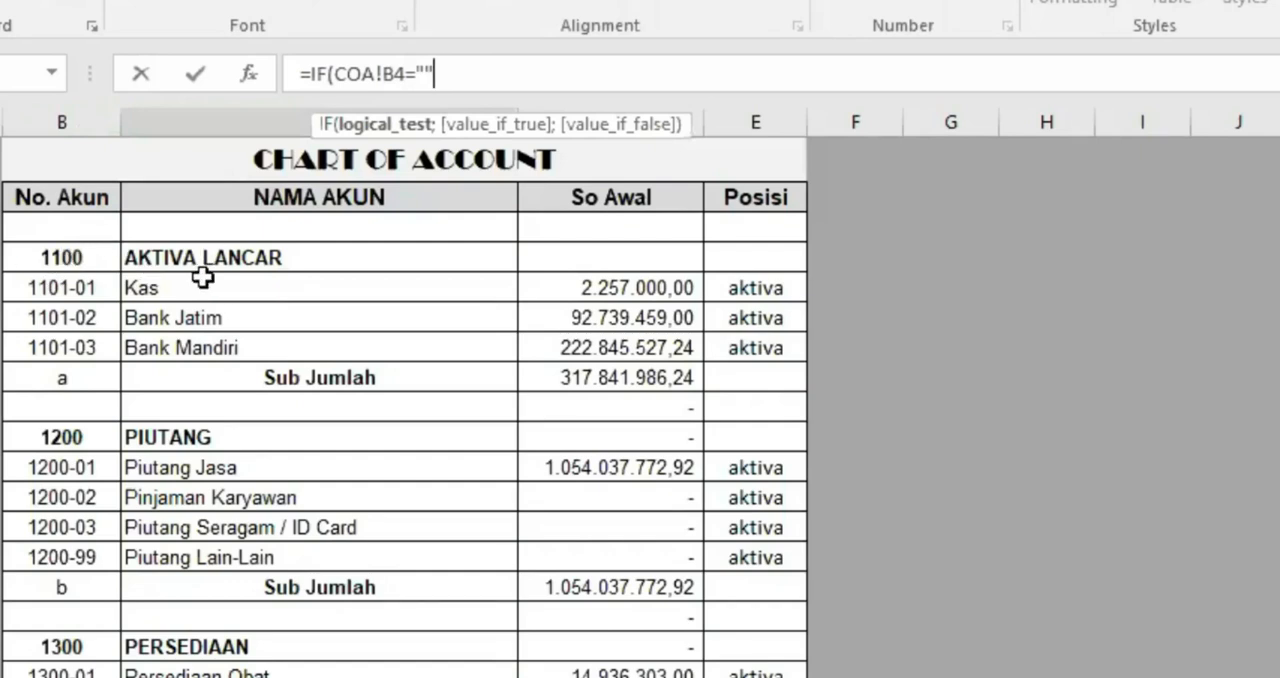
{"action": "type", "text": ";"}
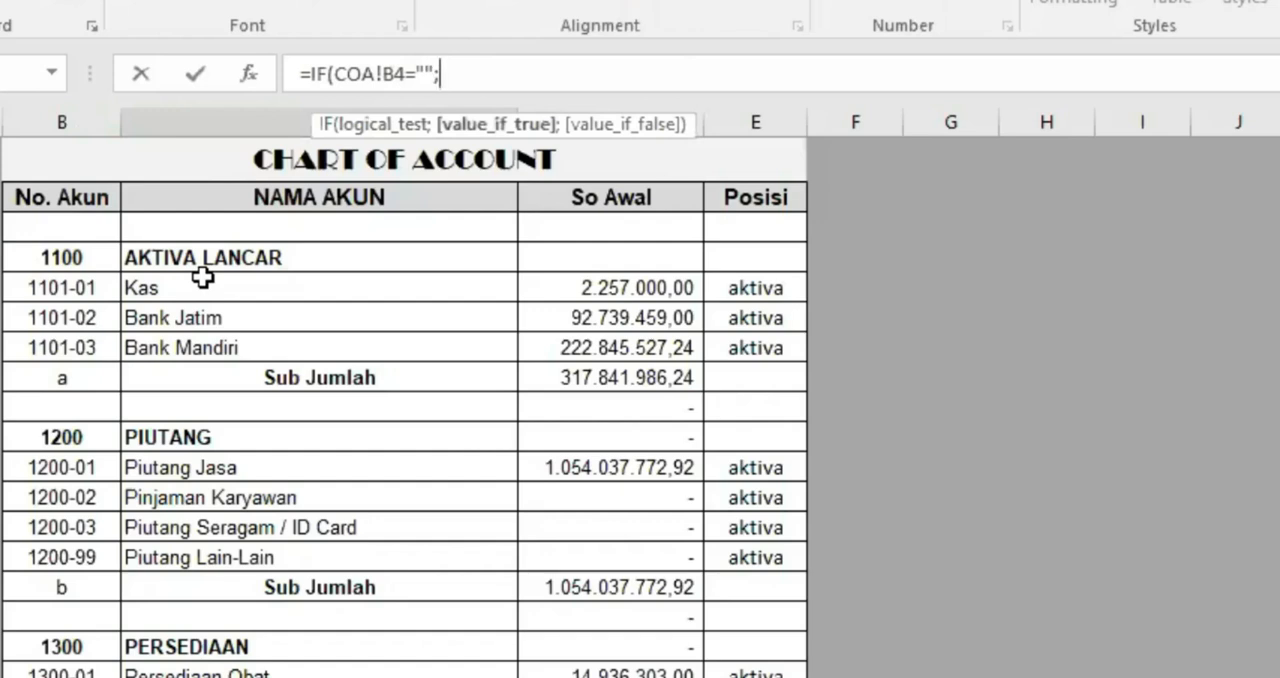
{"action": "type", "text": "\"\";"}
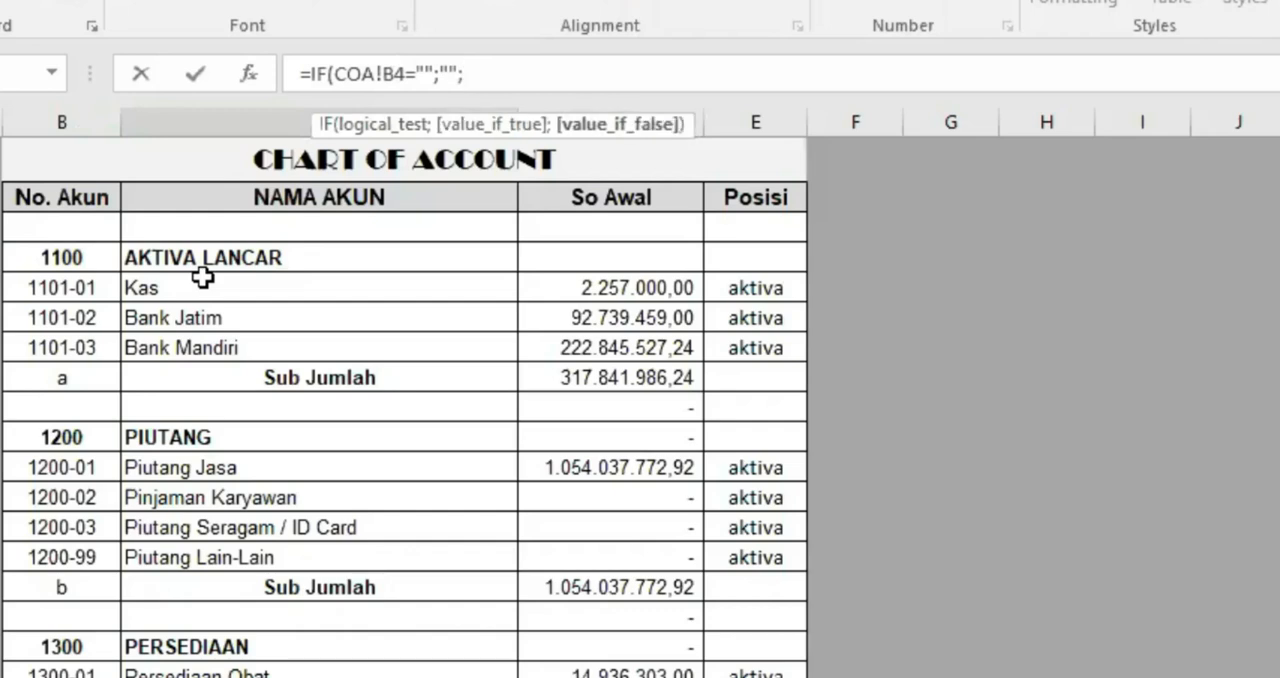
{"action": "left_click", "coordinate": [44, 257]}
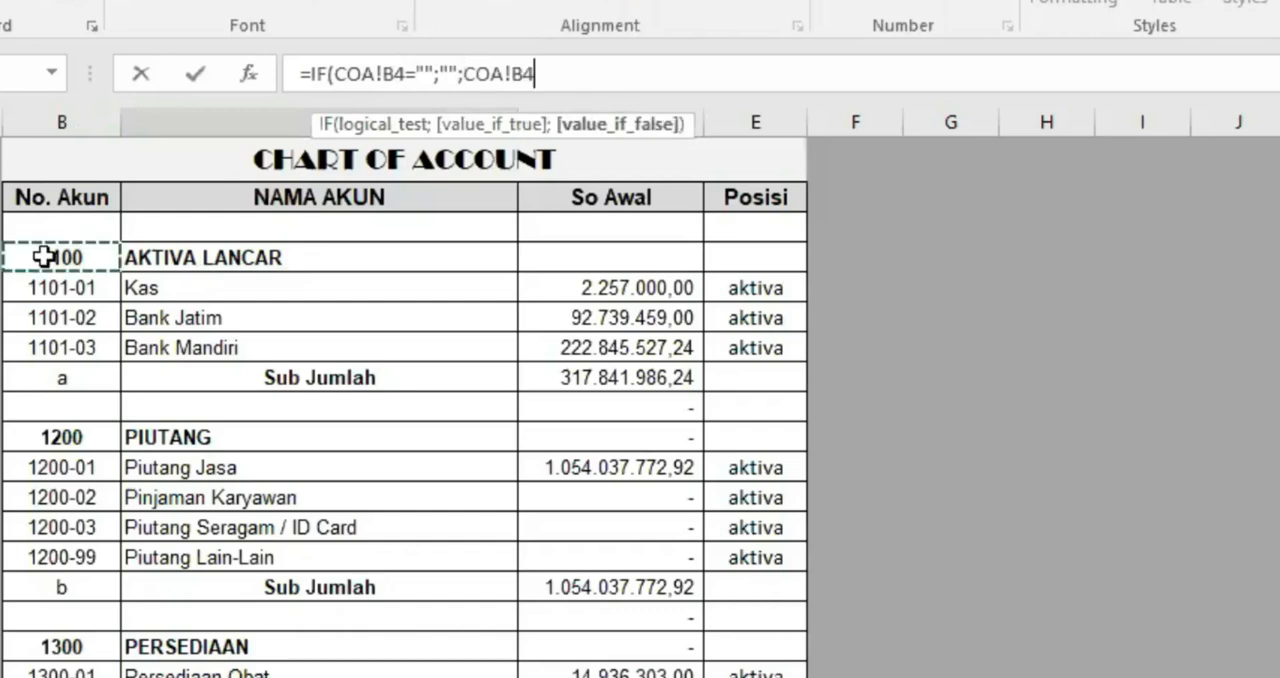
{"action": "type", "text": ")"}
{"action": "key", "text": "Return"}
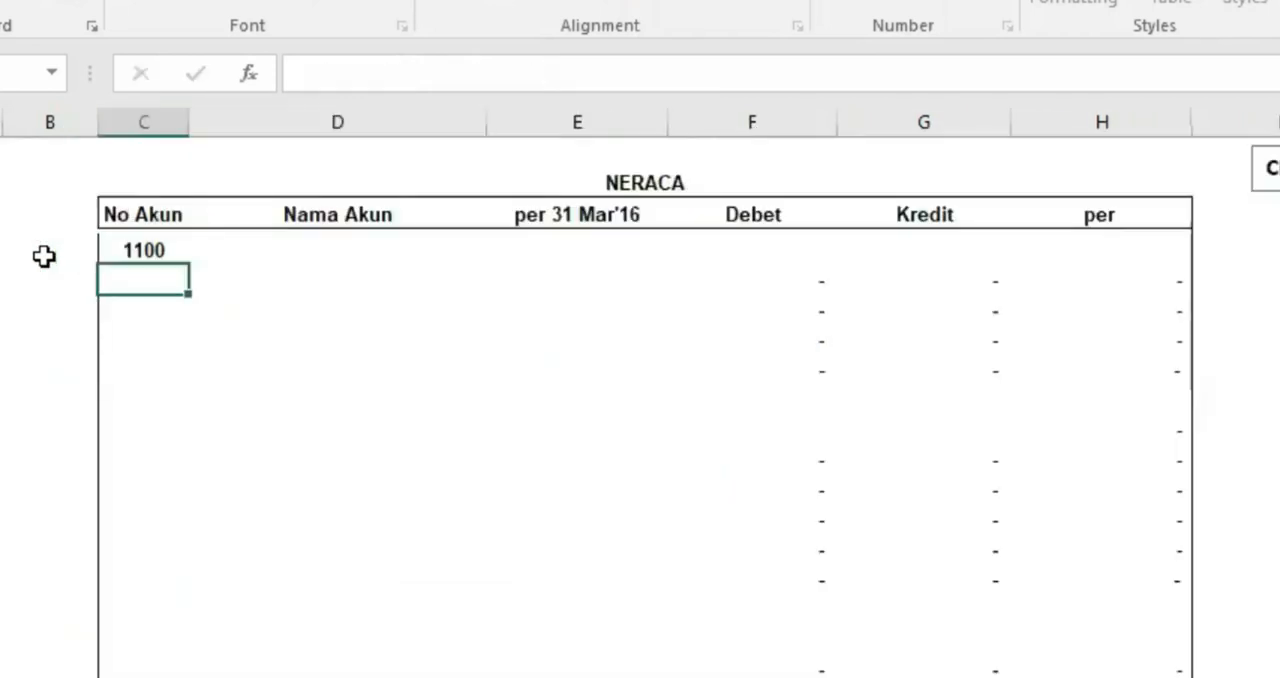
Examine the parts of the IF formula in the first No Akun cell of the NRC sheet
{"action": "left_click", "coordinate": [155, 249]}
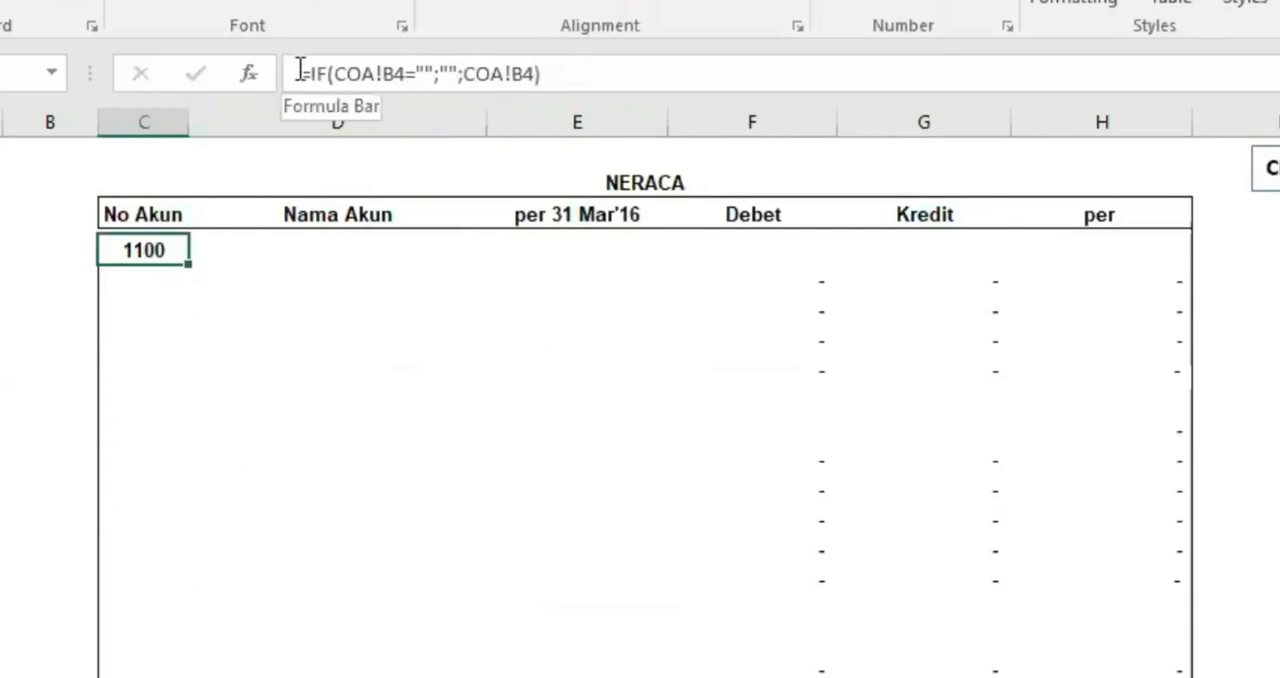
{"action": "left_click_drag", "start_coordinate": [306, 77], "coordinate": [435, 76]}
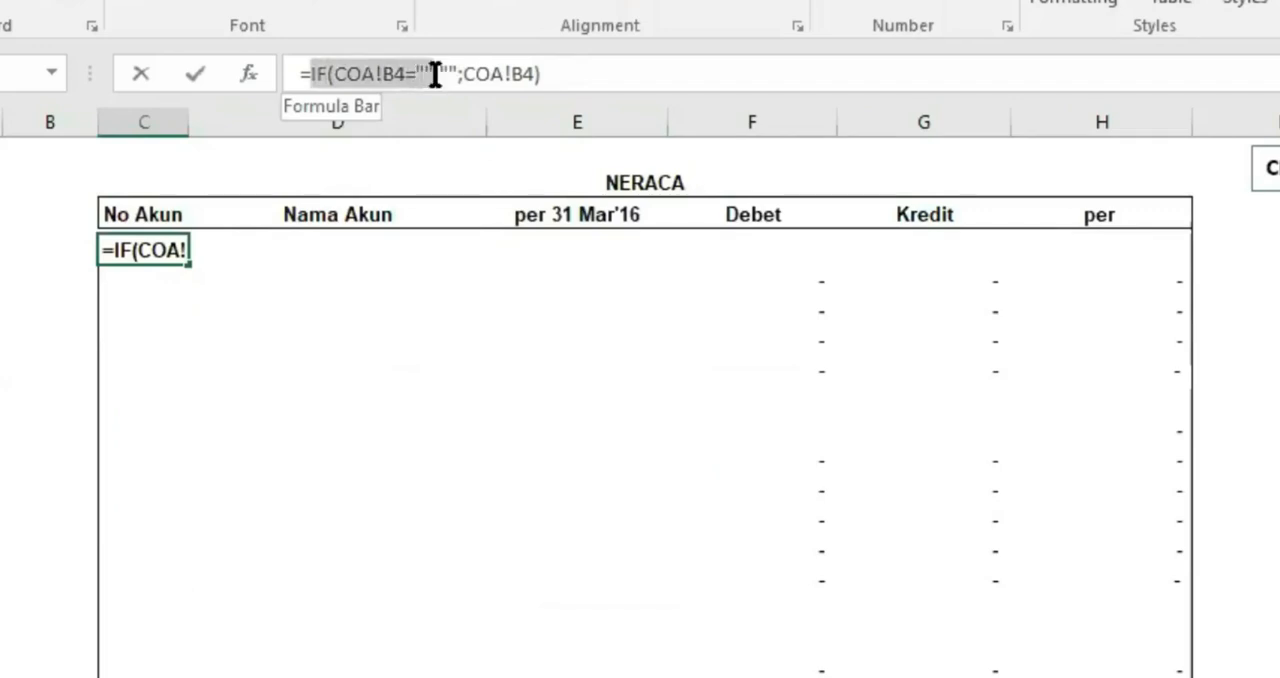
{"action": "left_click_drag", "start_coordinate": [435, 76], "coordinate": [465, 73]}
{"action": "left_click_drag", "start_coordinate": [465, 73], "coordinate": [537, 76]}
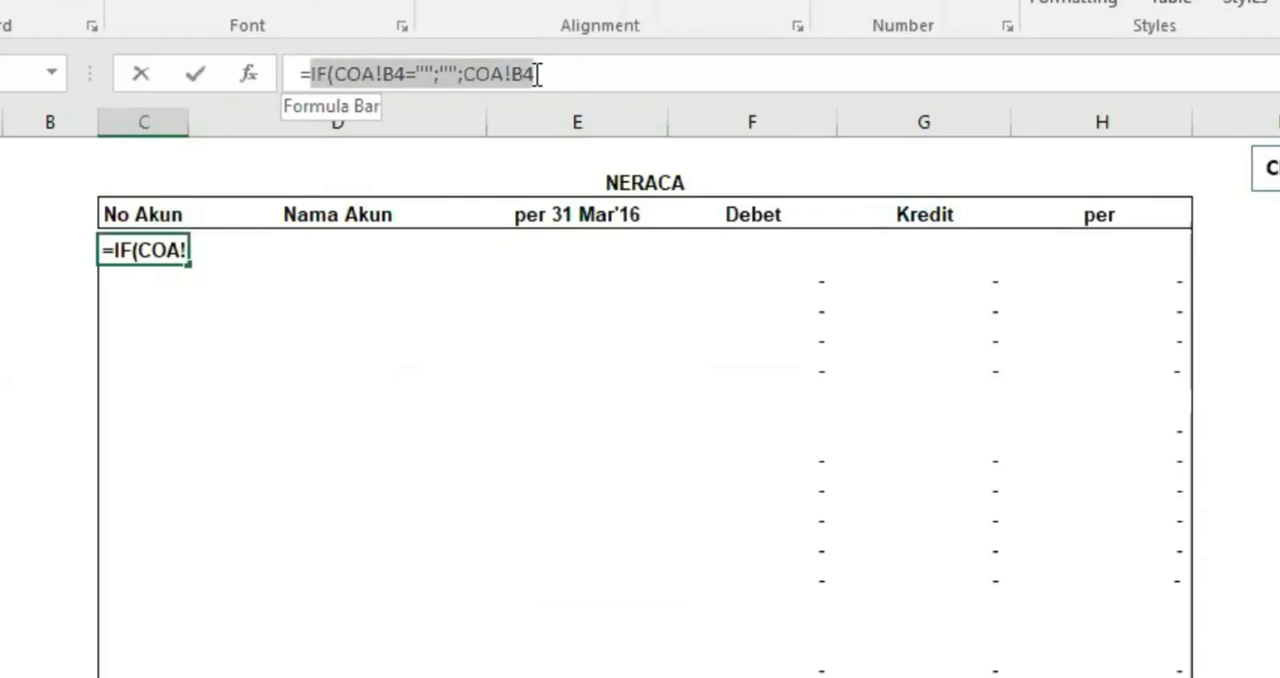
{"action": "key", "text": "Return"}
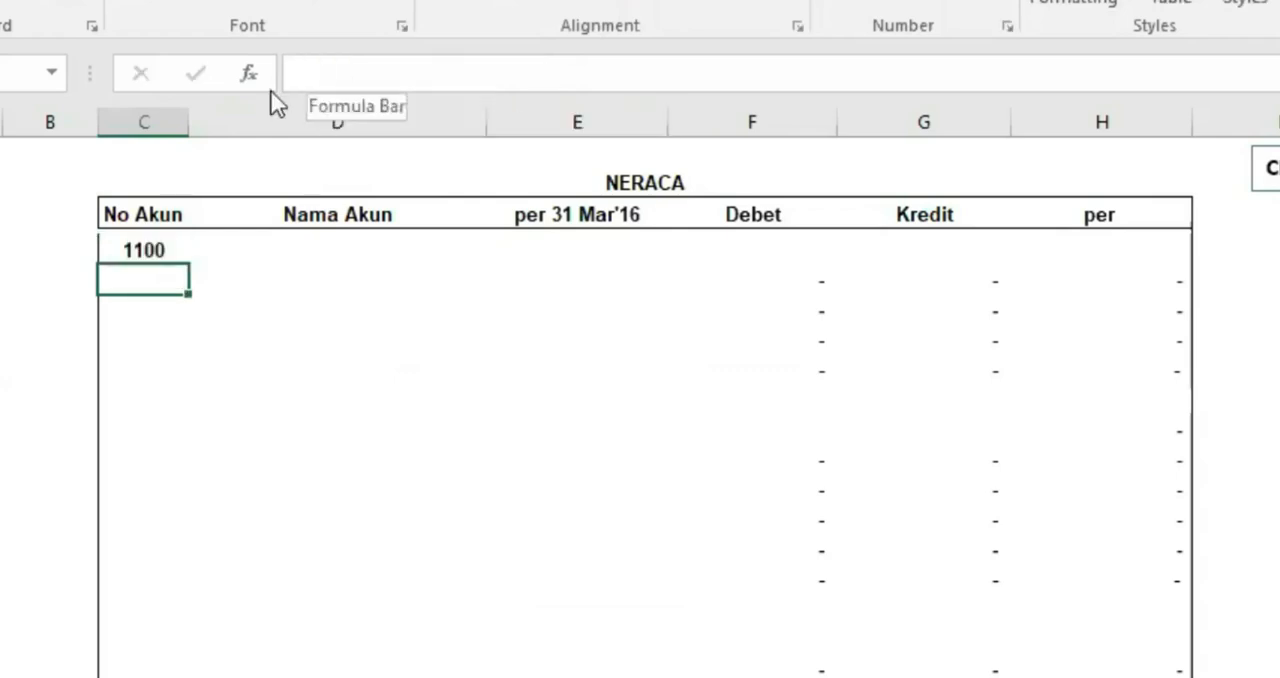
Make the column absolute in both references of the first No Akun formula, as =IF(COA!$B4="";"";COA!$B4)
{"action": "left_click", "coordinate": [168, 247]}
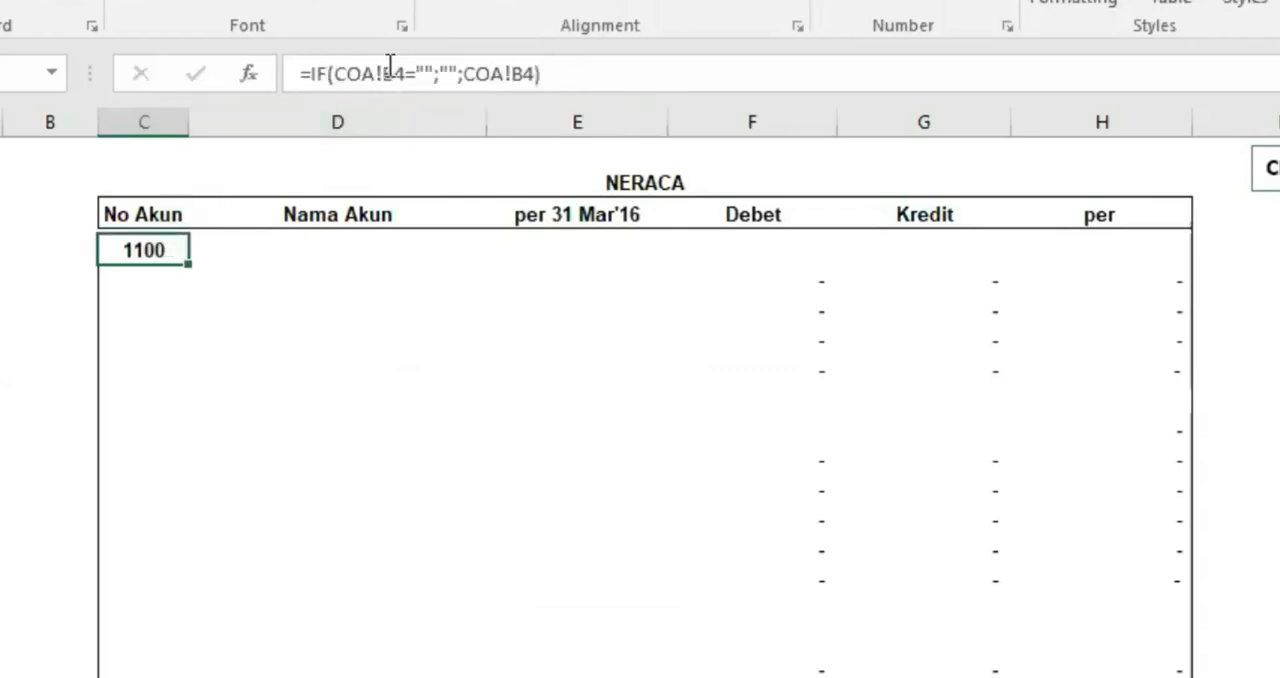
{"action": "left_click", "coordinate": [388, 70]}
{"action": "type", "text": "$"}
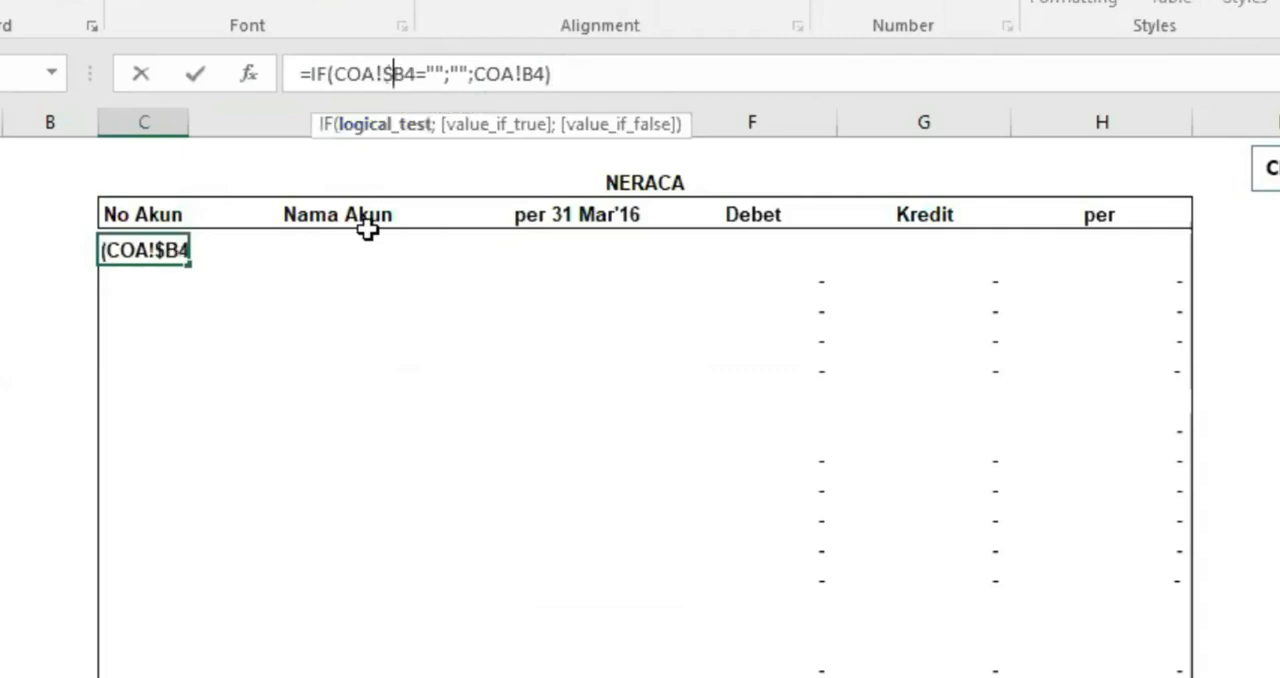
{"action": "key", "text": "Right"}
{"action": "key", "text": "Right"}
{"action": "key", "text": "Right"}
{"action": "key", "text": "Right"}
{"action": "key", "text": "Right"}
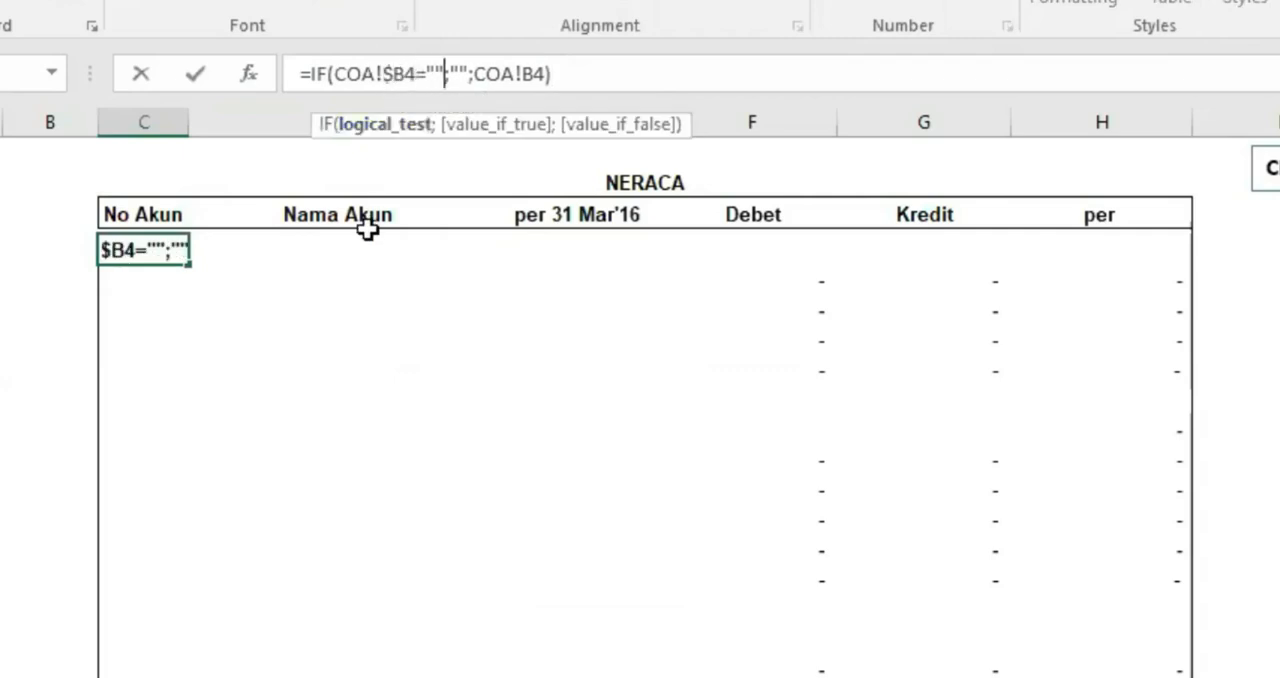
{"action": "key", "text": "Right"}
{"action": "key", "text": "Right"}
{"action": "key", "text": "Right"}
{"action": "key", "text": "Right"}
{"action": "key", "text": "Right"}
{"action": "key", "text": "Right"}
{"action": "key", "text": "Right"}
{"action": "key", "text": "Right"}
{"action": "key", "text": "Right"}
{"action": "key", "text": "Left"}
{"action": "type", "text": "$"}
{"action": "key", "text": "Return"}
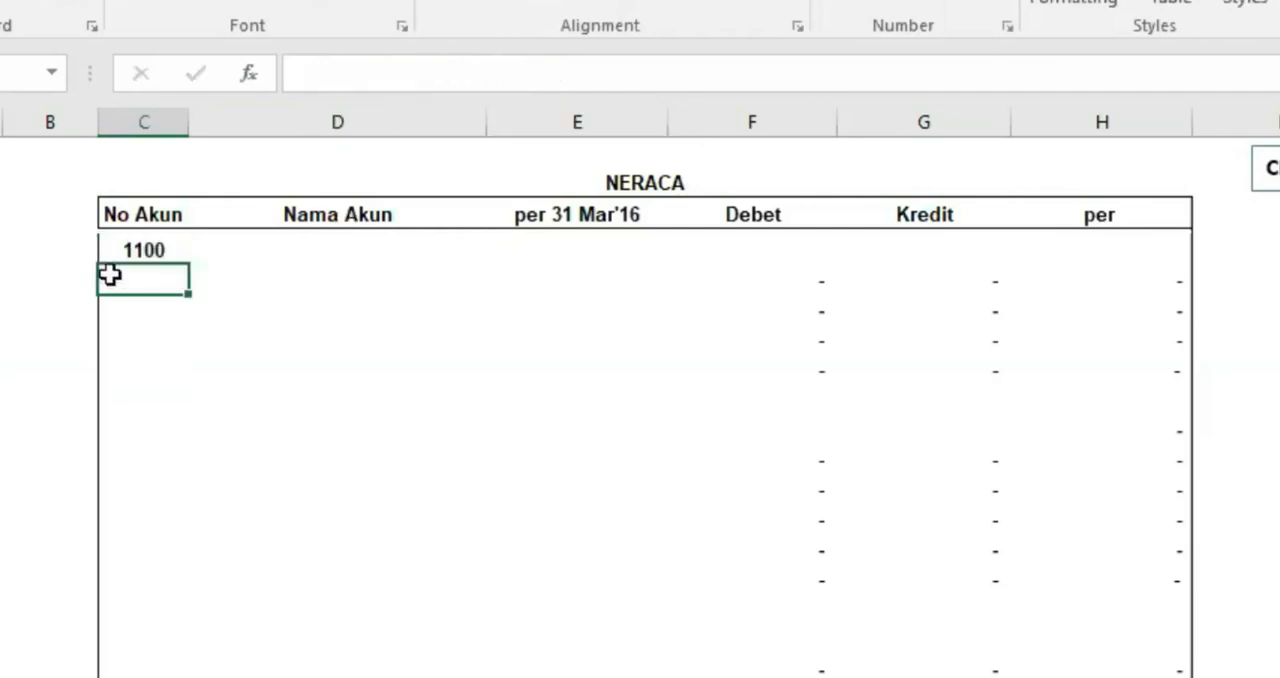
Test the first No Akun formula by clearing the AKTIVA LANCAR account number on COA, check NRC, and restore the number 1100
{"action": "left_click", "coordinate": [134, 250]}
{"action": "key", "text": "ctrl+bracketleft"}
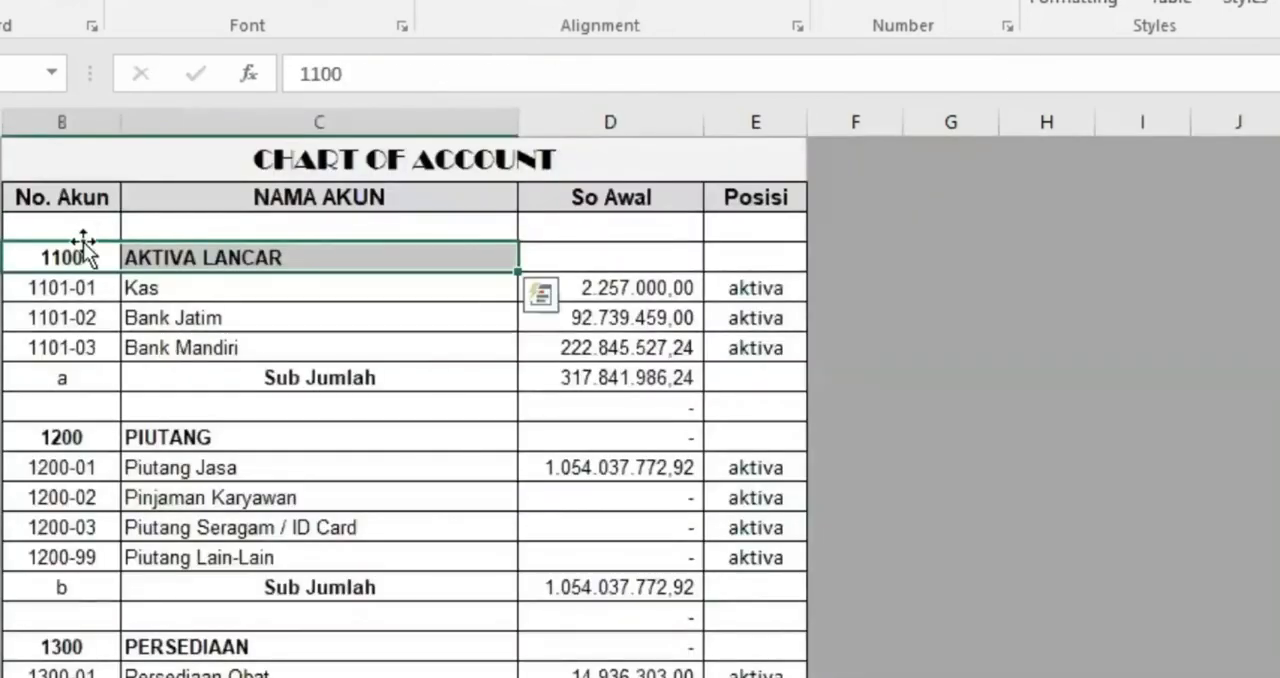
{"action": "key", "text": "Delete"}
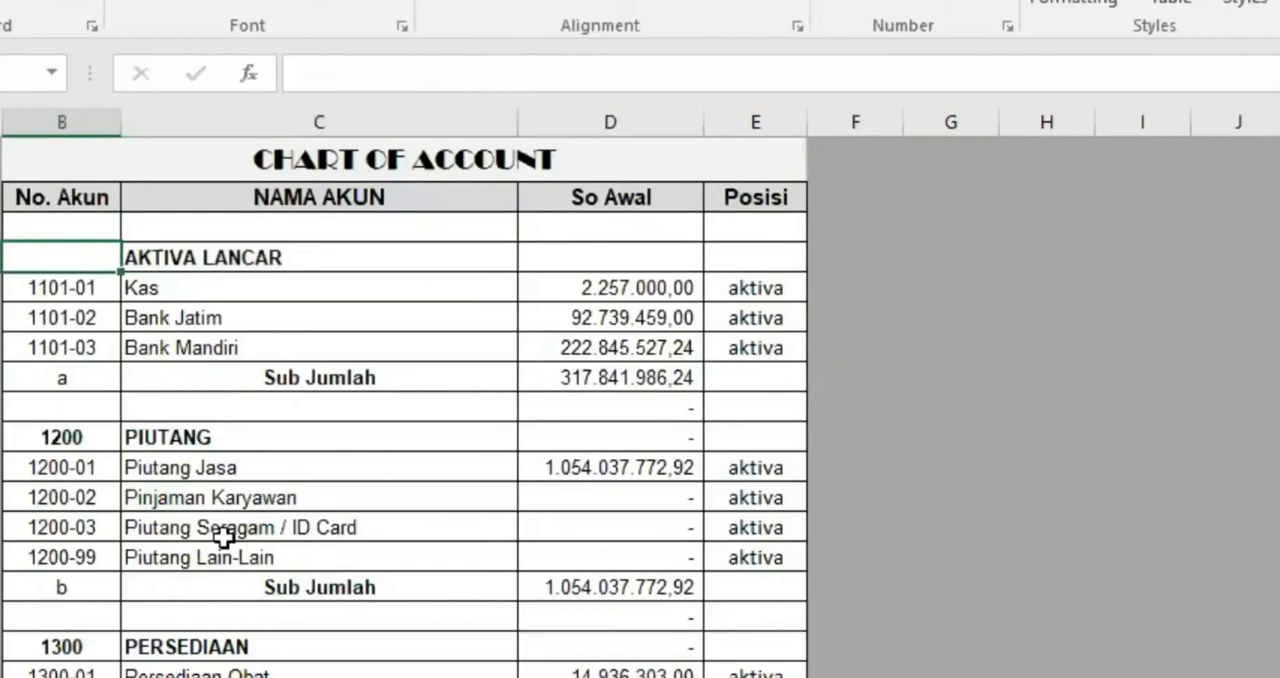
{"action": "left_click", "coordinate": [268, 676]}
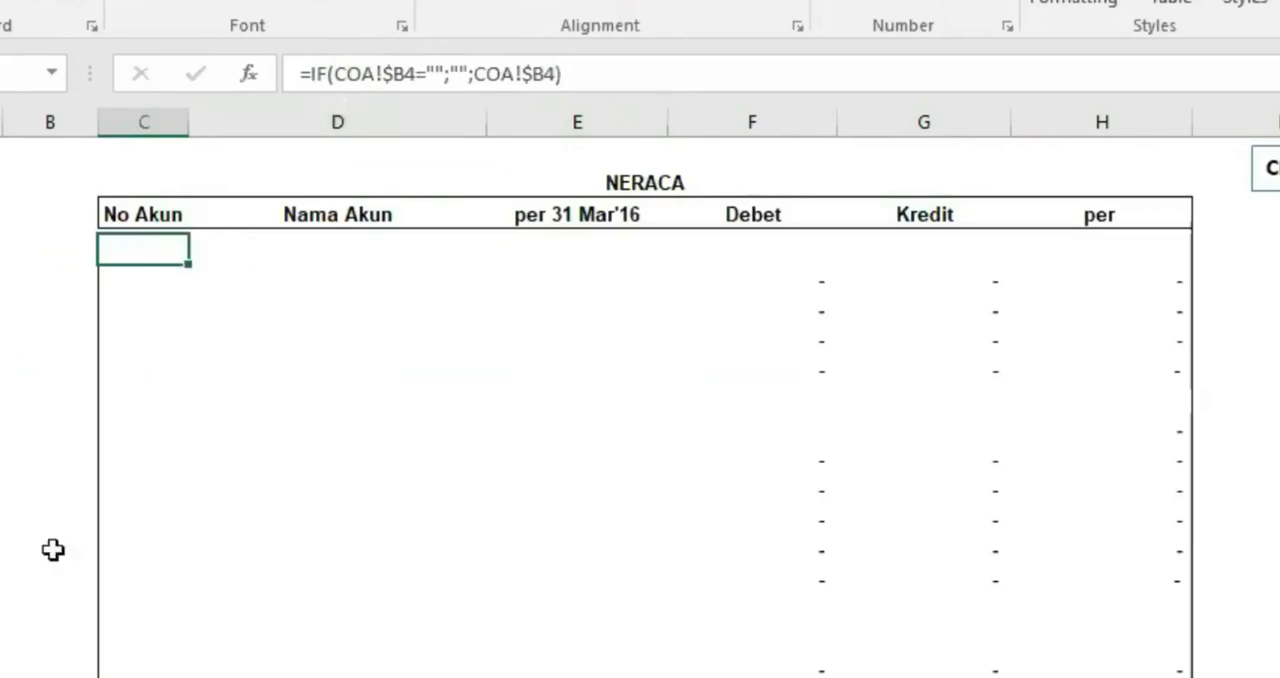
{"action": "key", "text": "ctrl+bracketleft"}
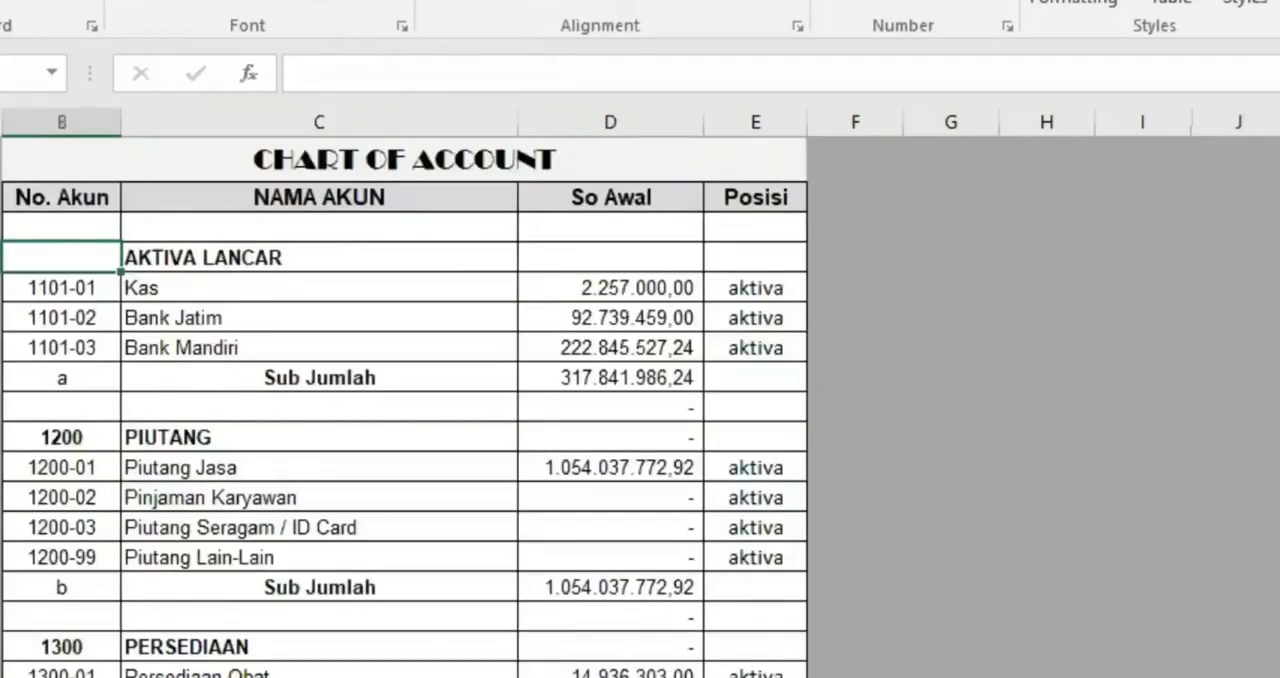
{"action": "key", "text": "ctrl+Page_Down"}
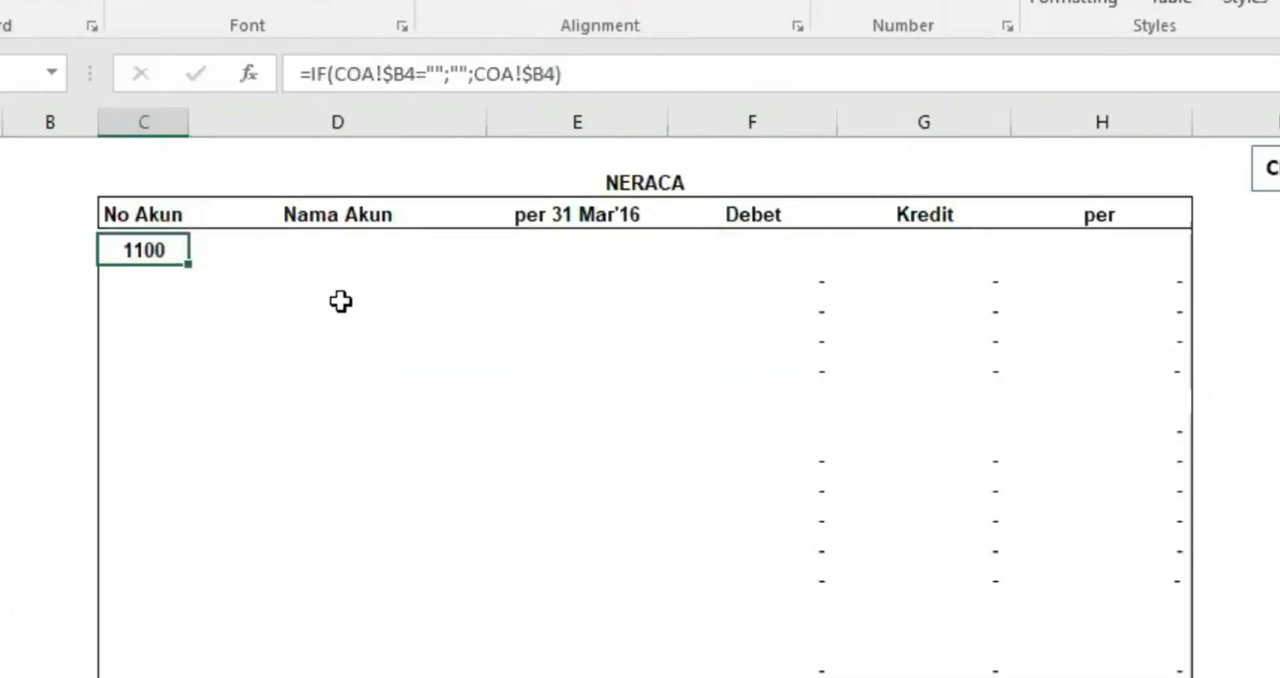
{"action": "left_click", "coordinate": [277, 253]}
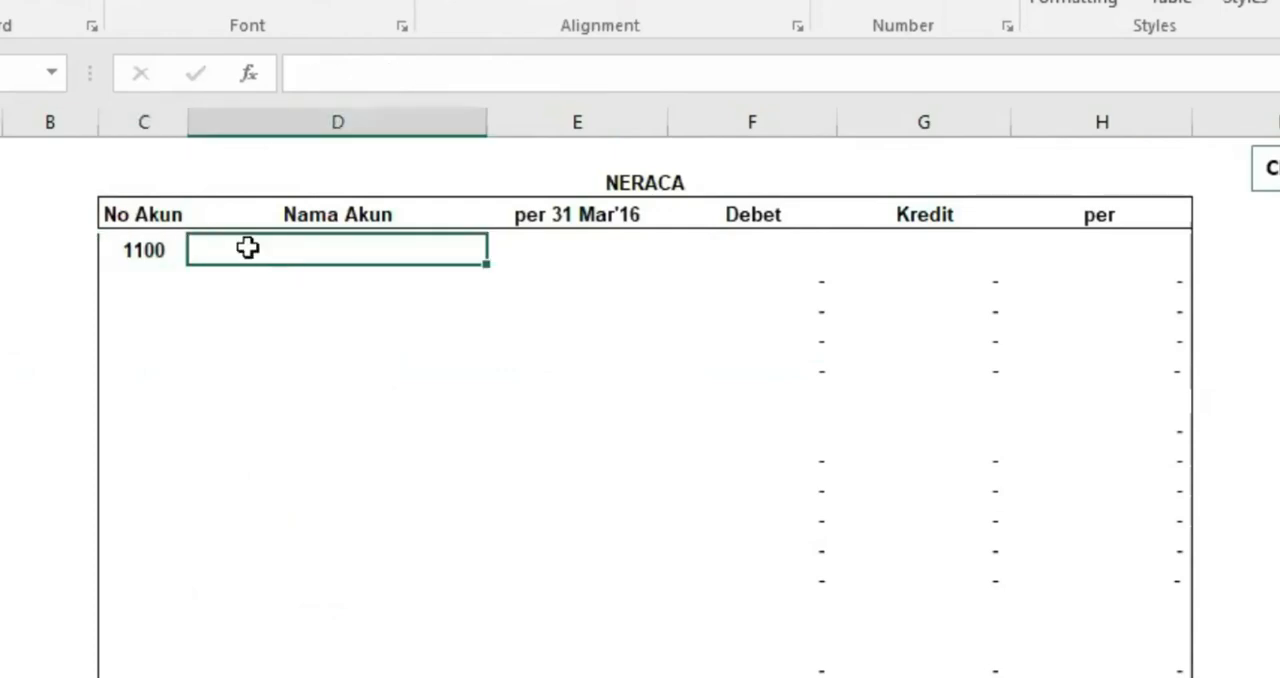
{"action": "left_click", "coordinate": [128, 250]}
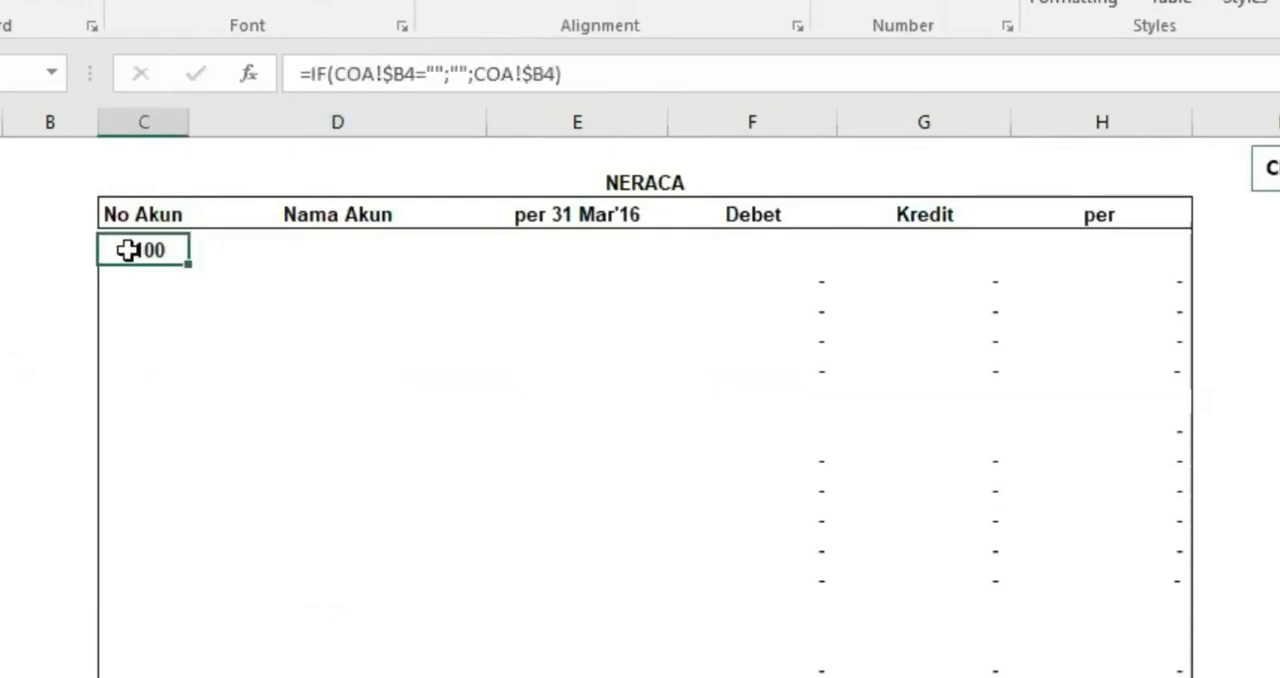
{"action": "left_click", "coordinate": [311, 245]}
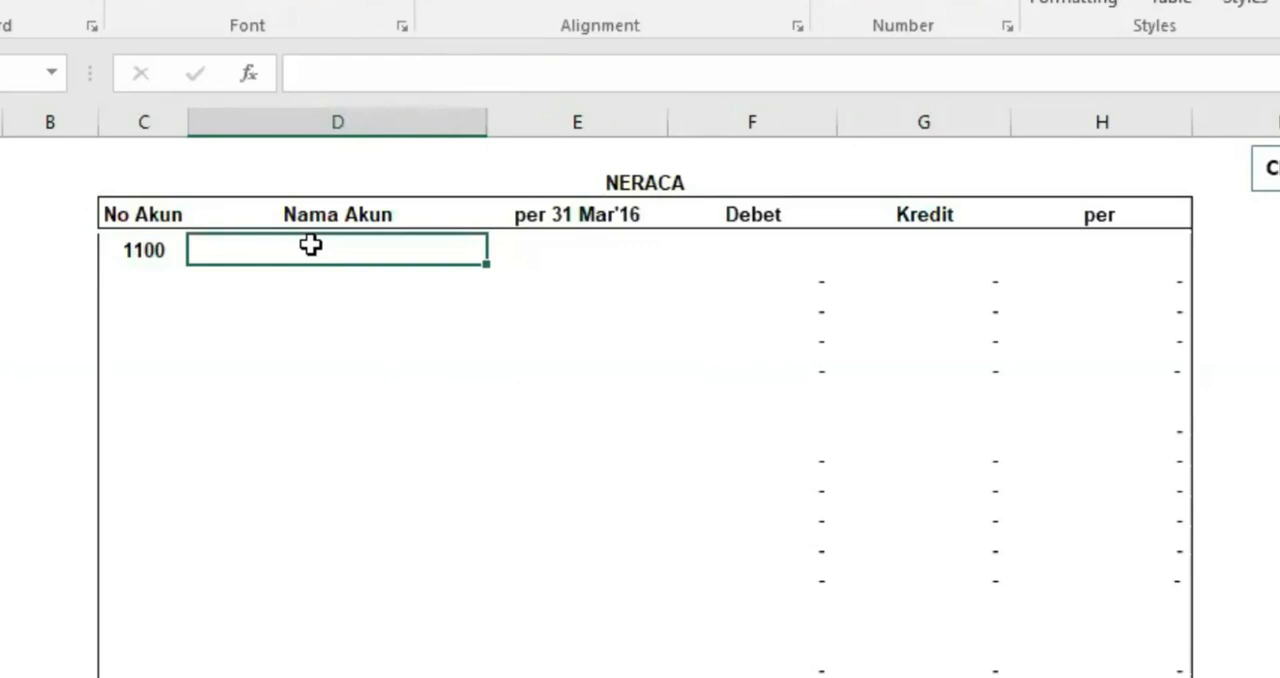
{"action": "left_click", "coordinate": [134, 251]}
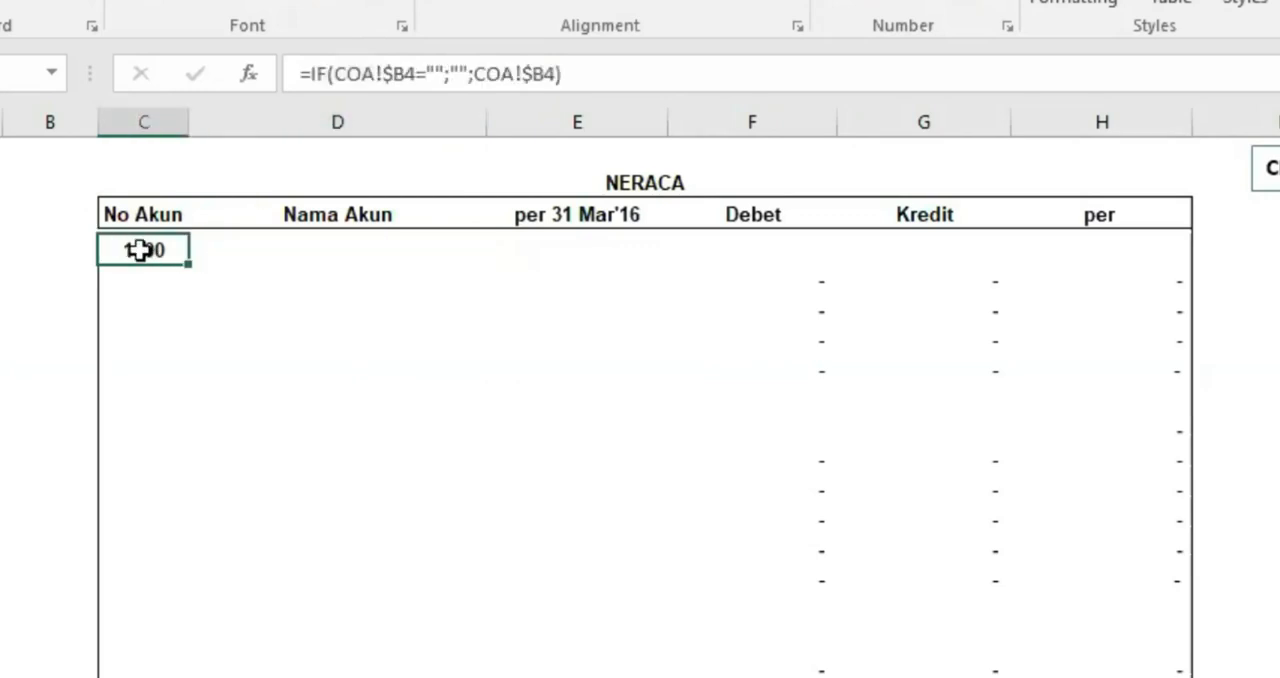
Start the first Nama Akun formula on the NRC sheet with =IF($C6="";""; so an empty account number returns a blank
{"action": "left_click", "coordinate": [299, 250]}
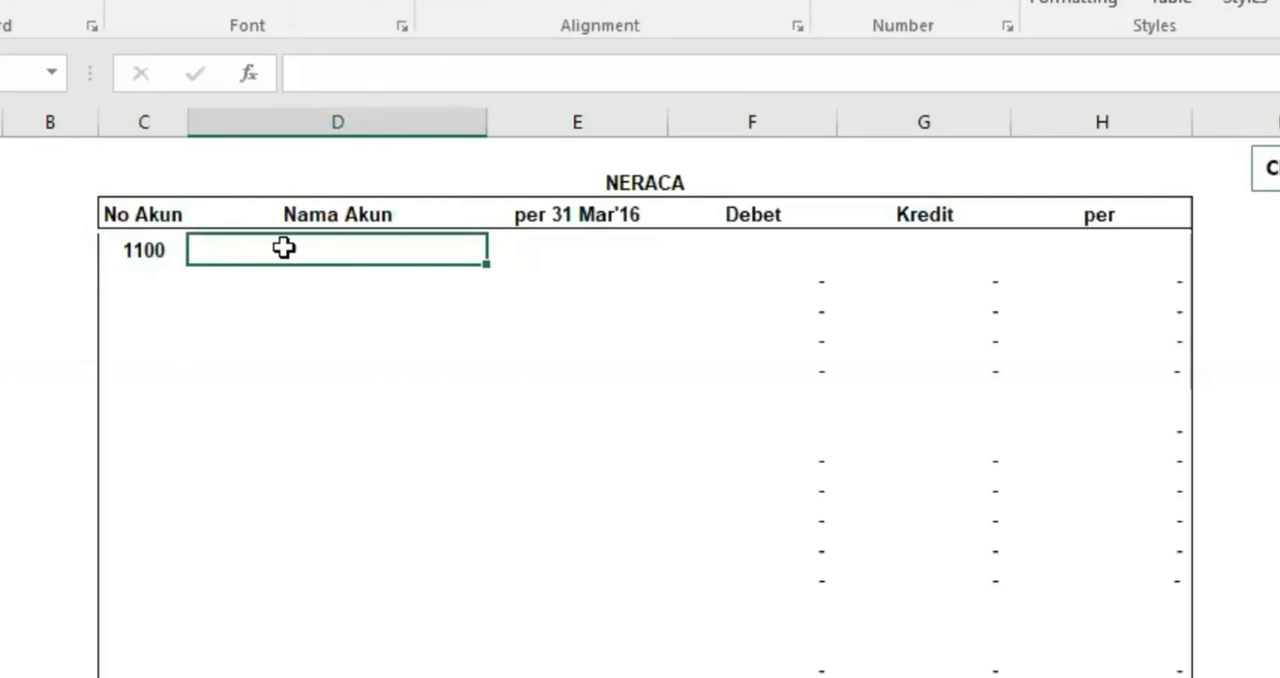
{"action": "type", "text": "=I"}
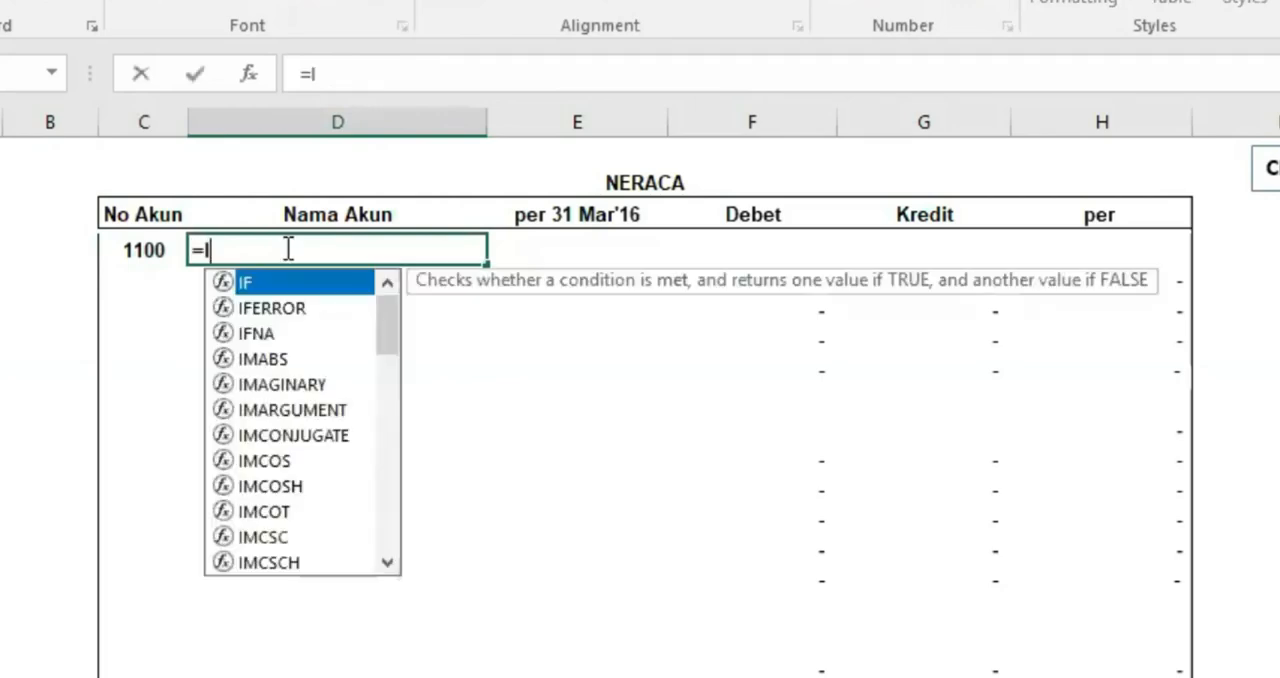
{"action": "type", "text": "F("}
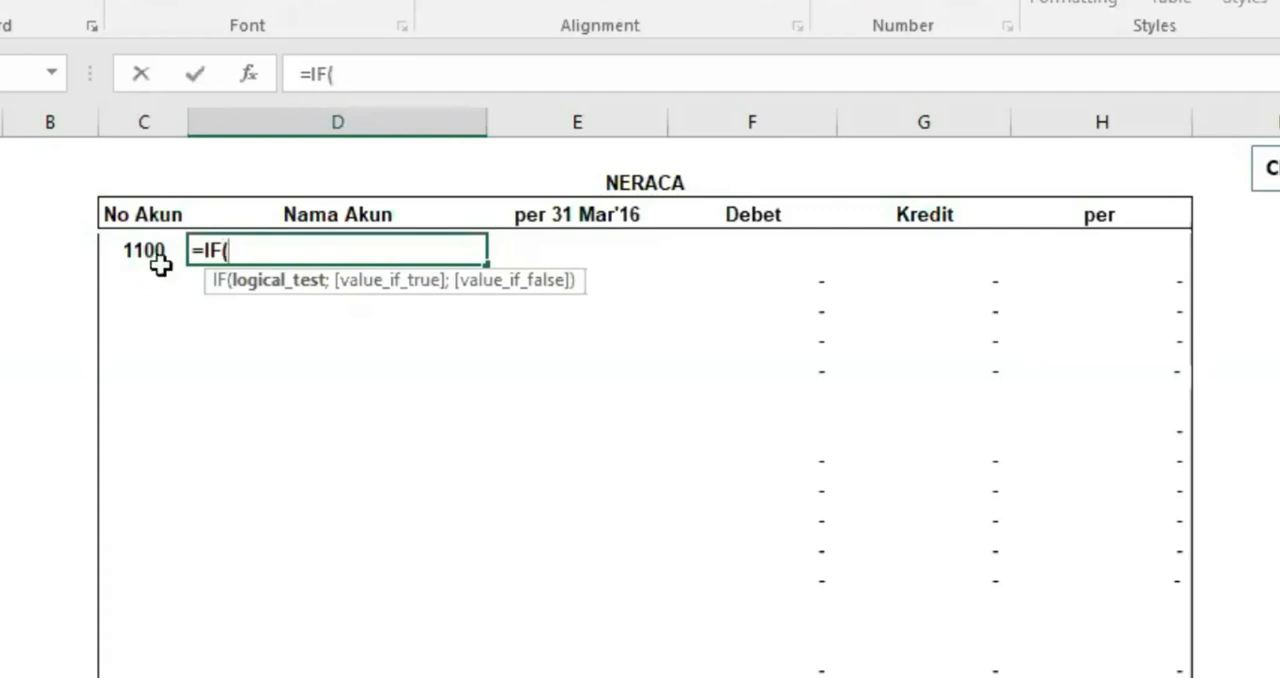
{"action": "type", "text": "$"}
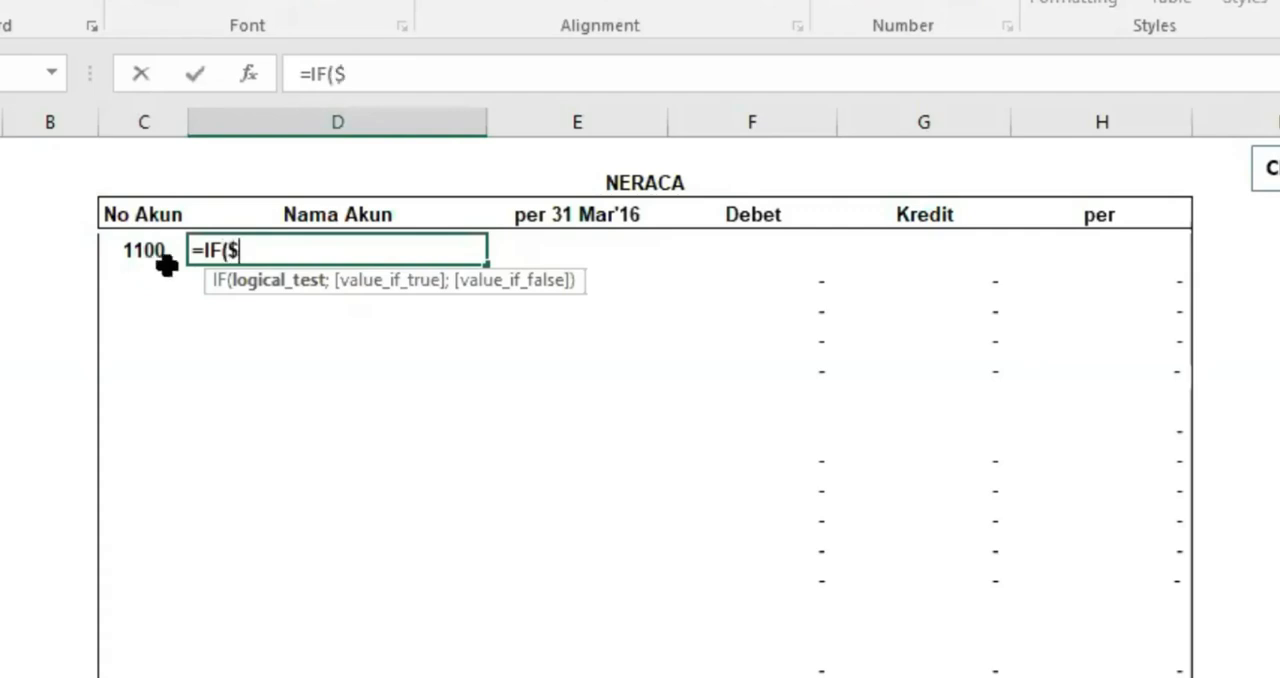
{"action": "type", "text": "C6"}
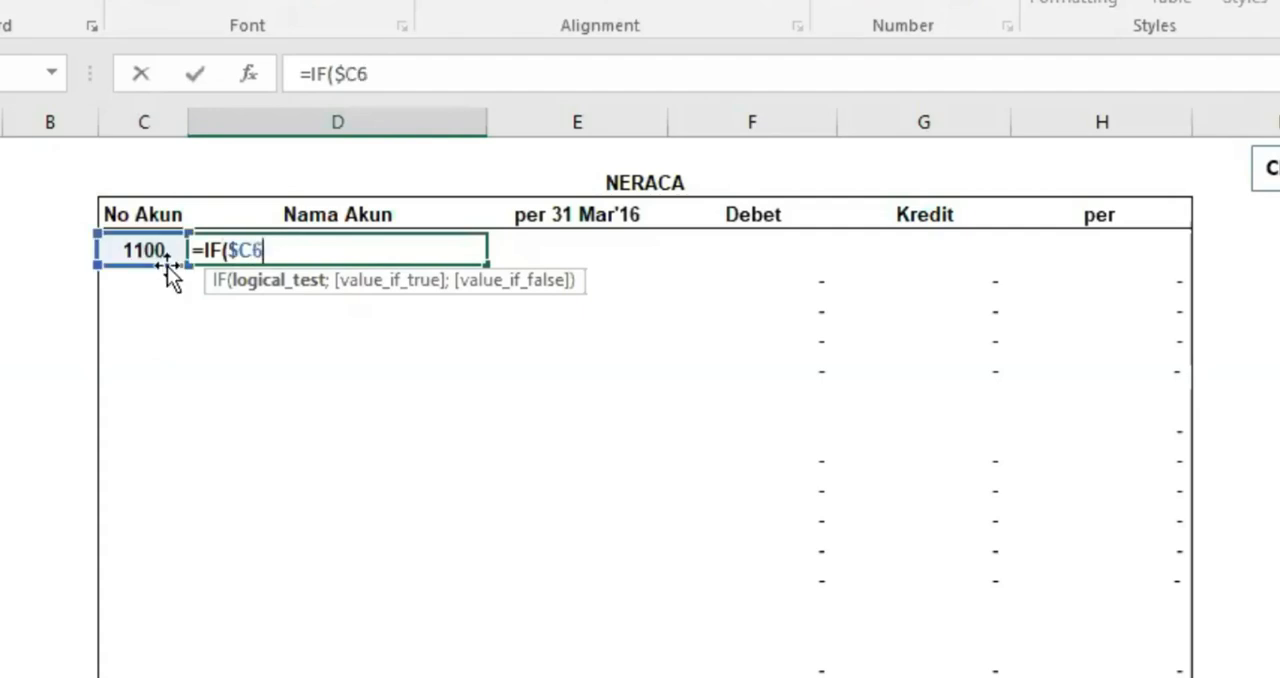
{"action": "type", "text": "=\"\";"}
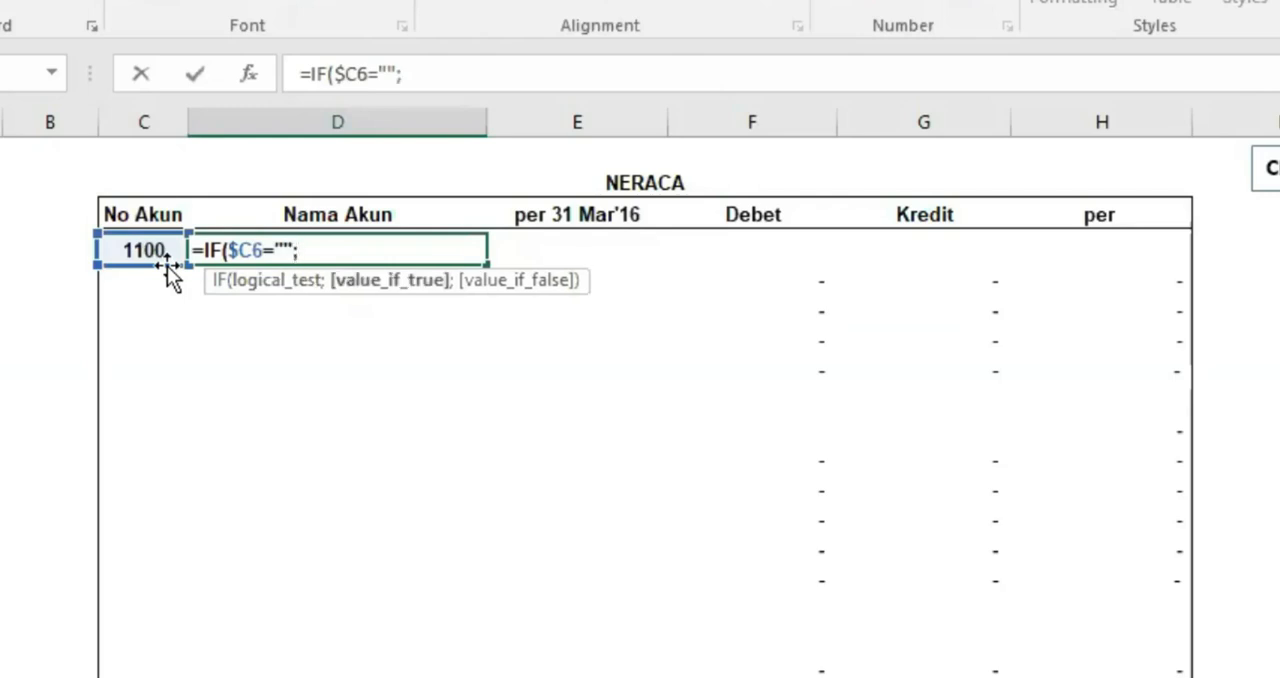
{"action": "type", "text": "\"\""}
{"action": "type", "text": ";$C6"}
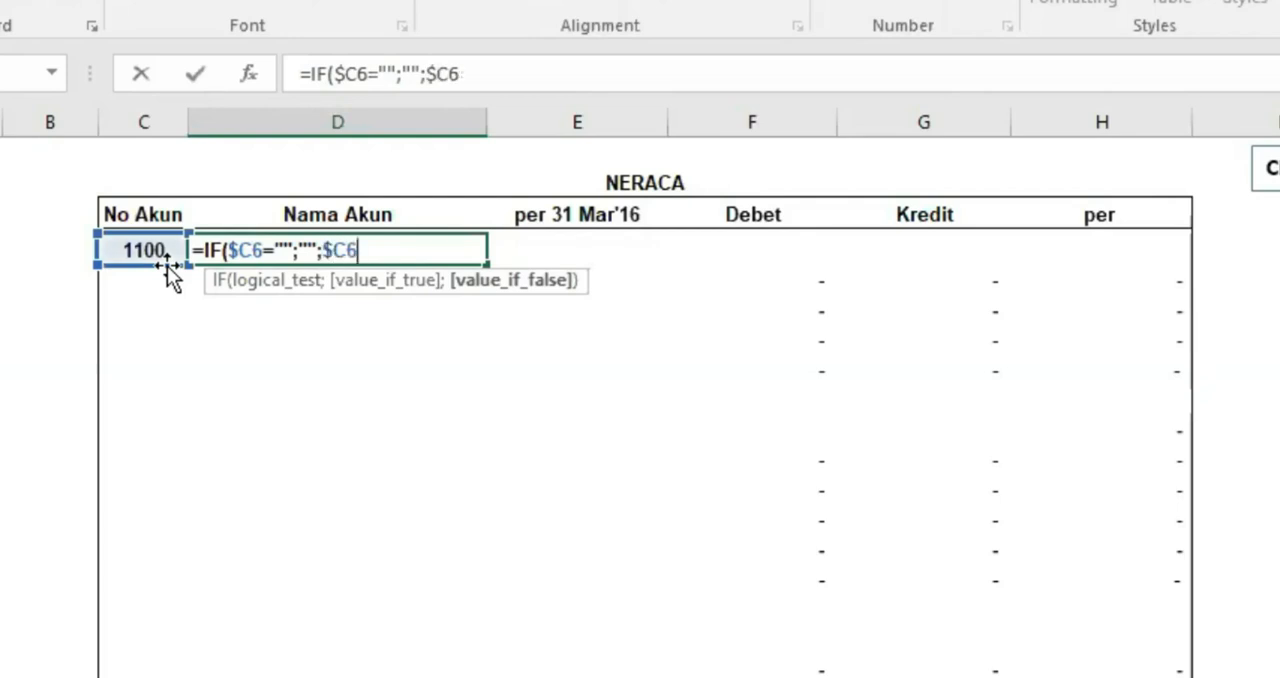
{"action": "key", "text": "BackSpace"}
{"action": "key", "text": "BackSpace"}
{"action": "key", "text": "BackSpace"}
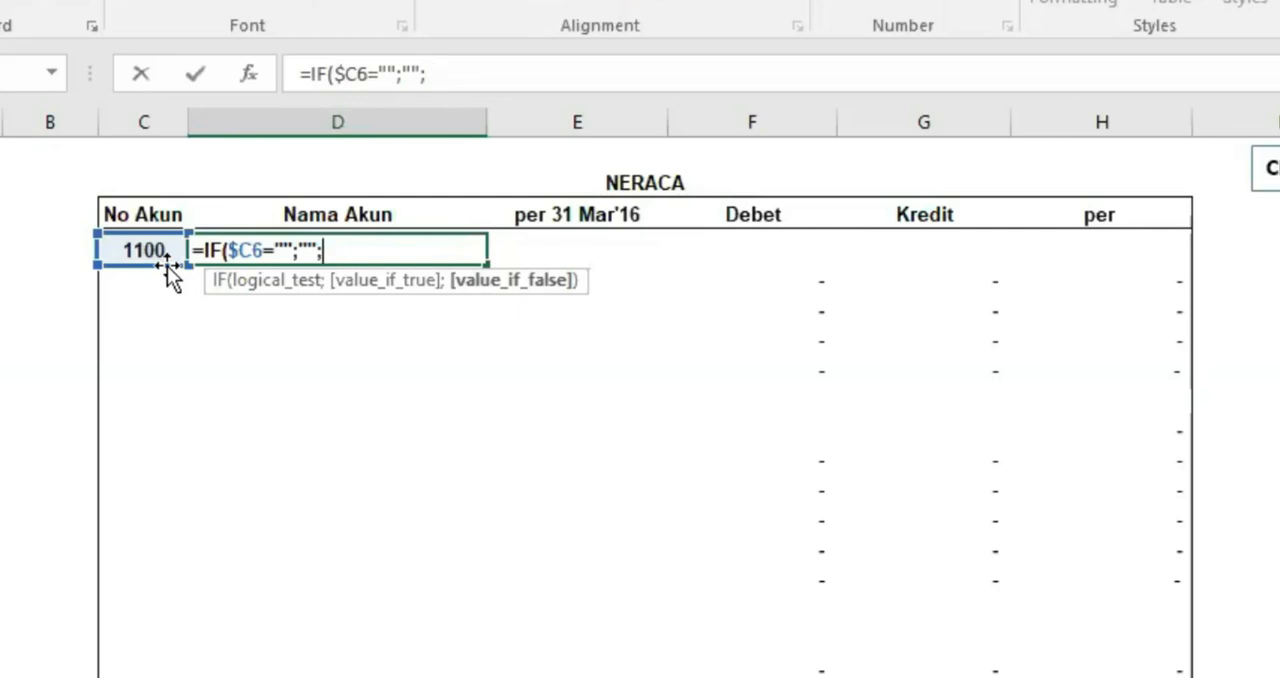
Add a VLOOKUP as the IF formula's false value, with $C6 as its lookup value
{"action": "type", "text": "VLOOKUP("}
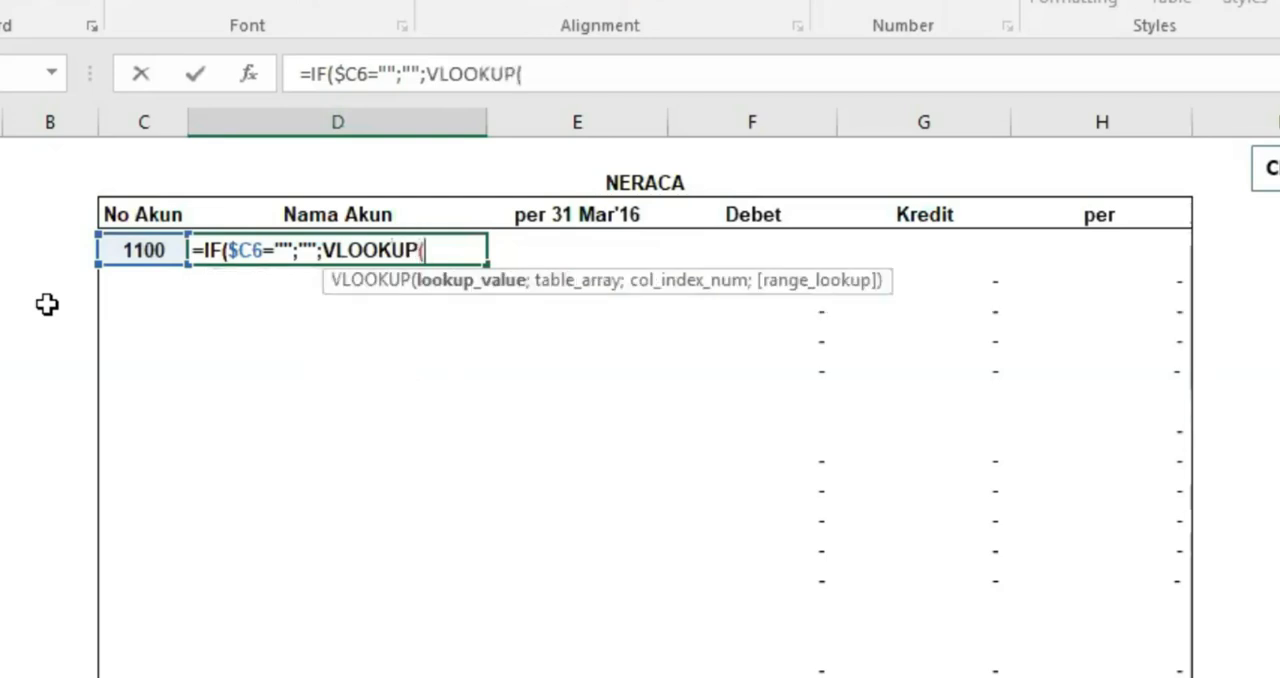
{"action": "type", "text": "$C6;"}
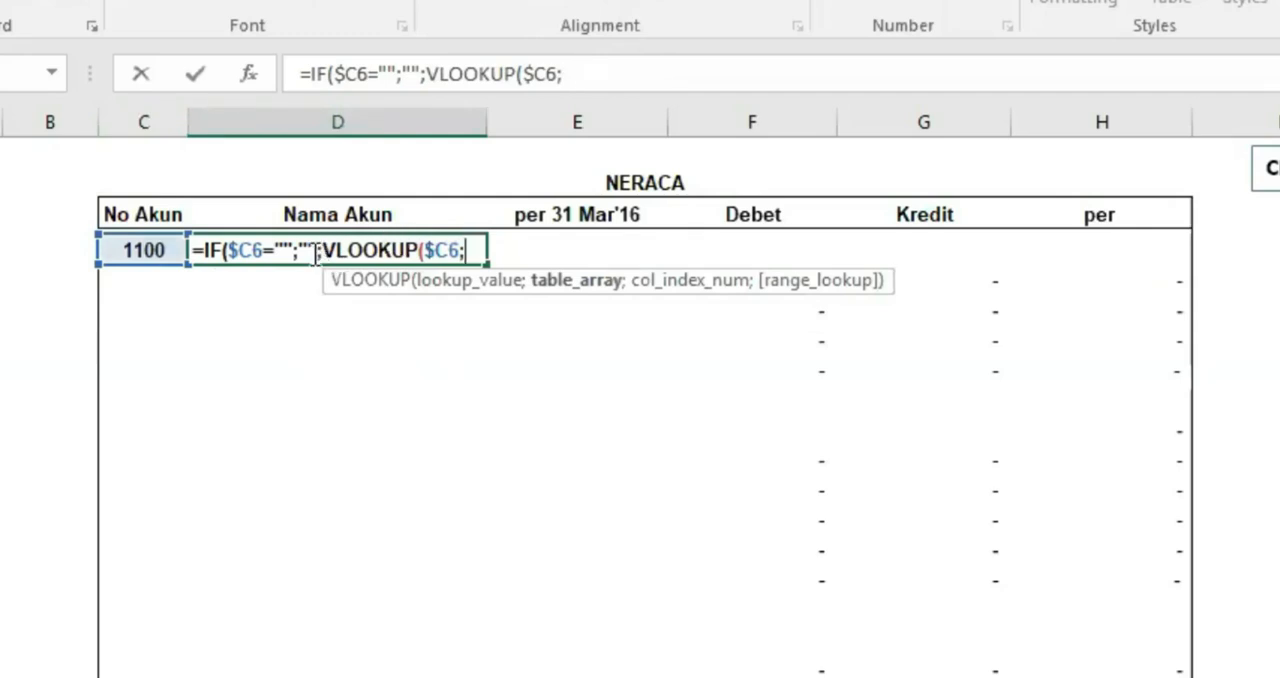
Set the VLOOKUP table array to the absolute range COA!$B$4:$G$79, covering the accounts from AKTIVA LANCAR to JUMLAH PASSIVA & MODAL
{"action": "left_click", "coordinate": [200, 676]}
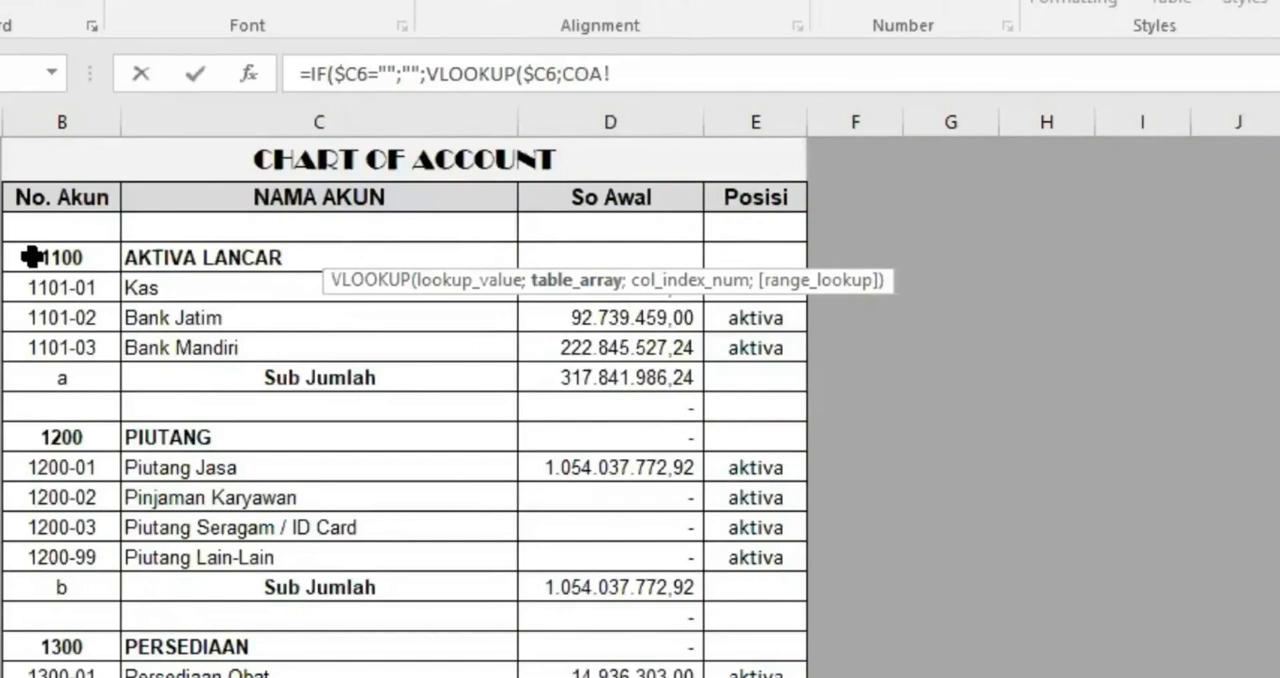
{"action": "left_click_drag", "start_coordinate": [30, 257], "coordinate": [955, 603]}
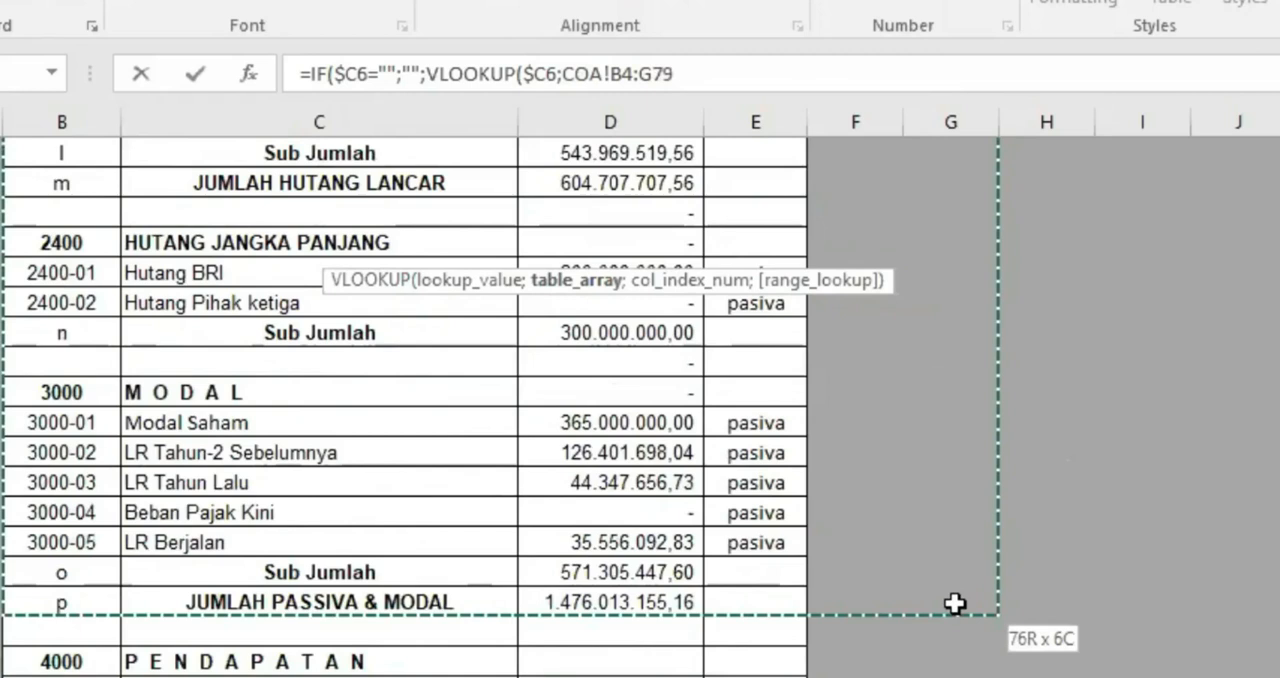
{"action": "left_click_drag", "start_coordinate": [955, 603], "coordinate": [955, 603]}
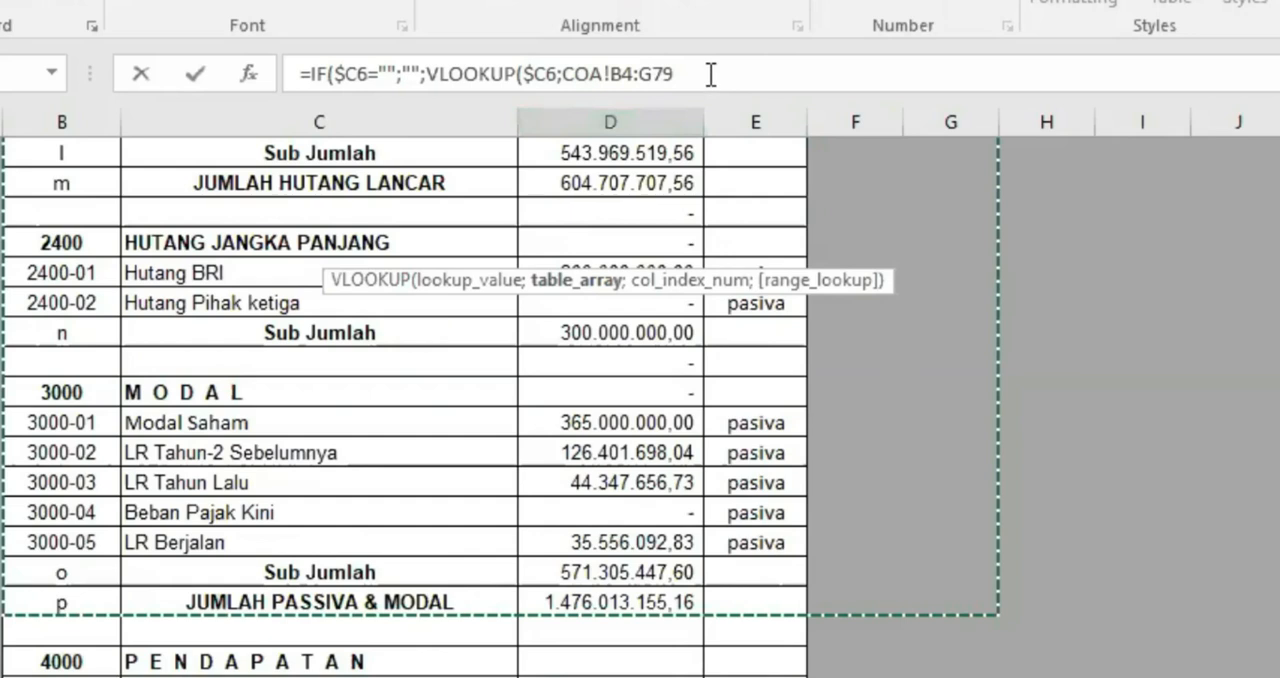
{"action": "key", "text": "F4"}
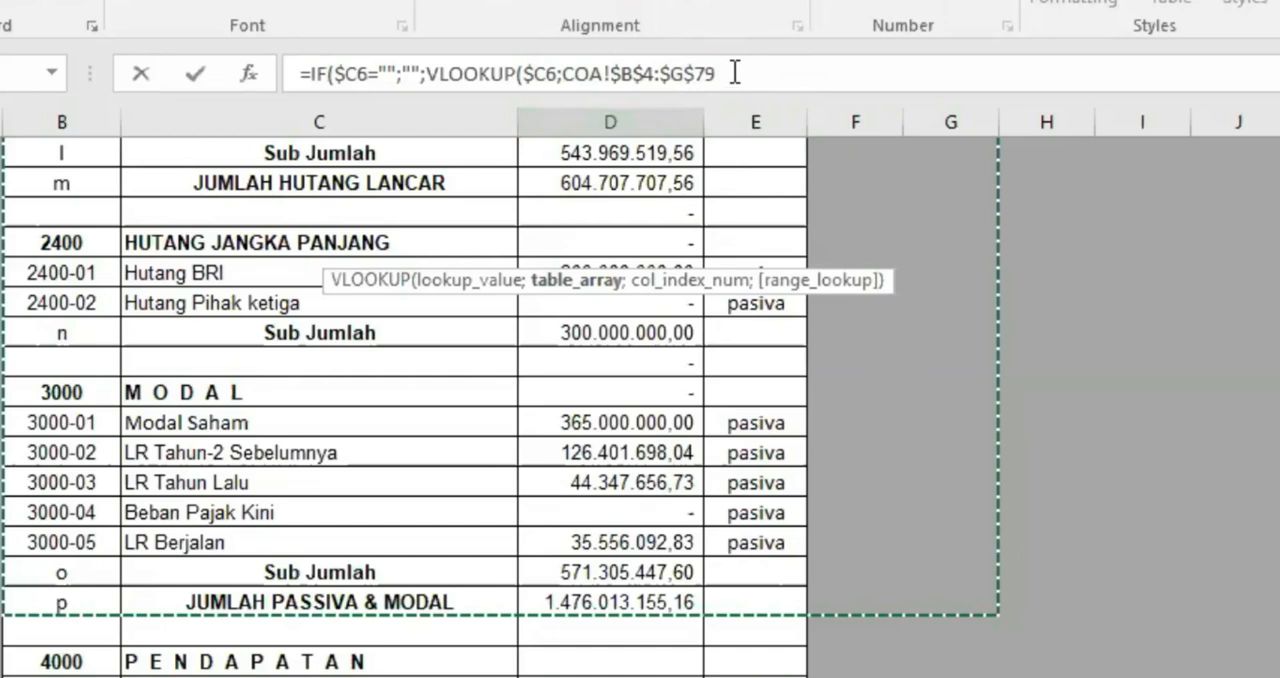
{"action": "left_click", "coordinate": [736, 73]}
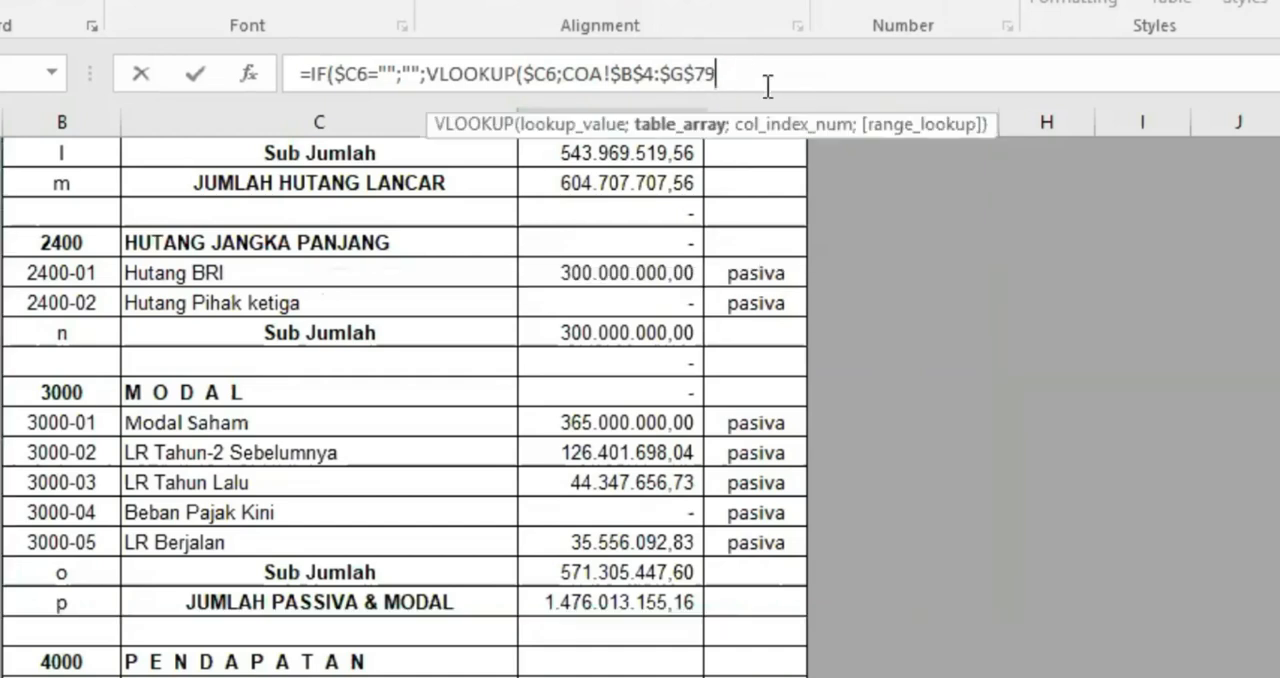
{"action": "type", "text": ";"}
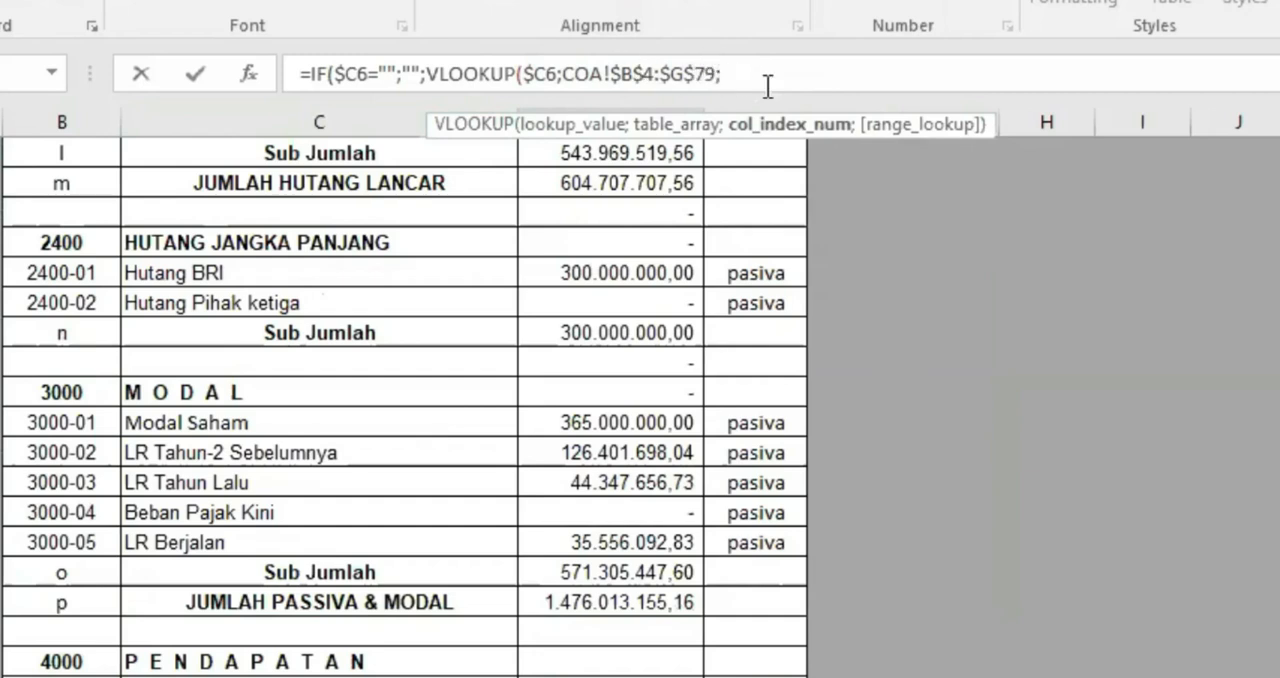
Complete the first Nama Akun formula with column index 2 and range lookup 0, as =IF($C6="";"";VLOOKUP($C6;COA!$B$4:$G$79;2;0))
{"action": "scroll", "coordinate": [405, 400], "scroll_direction": "up", "scroll_amount": 20}
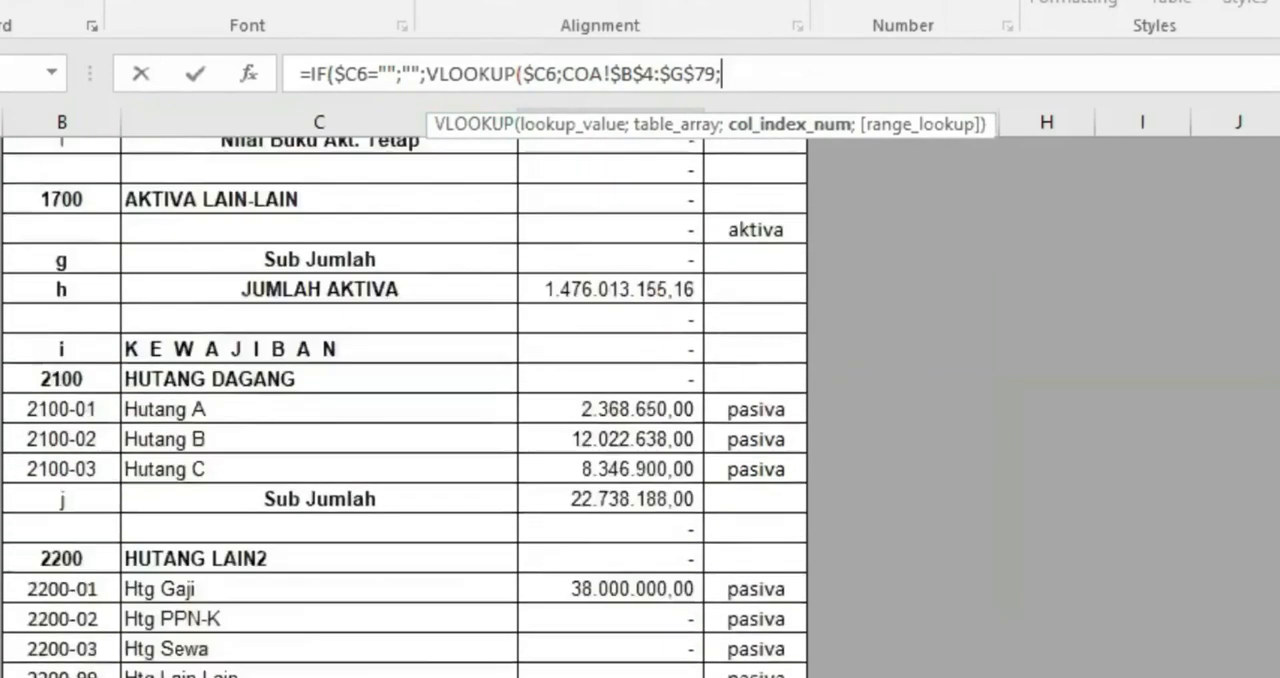
{"action": "scroll", "coordinate": [620, 140], "scroll_direction": "down", "scroll_amount": 1}
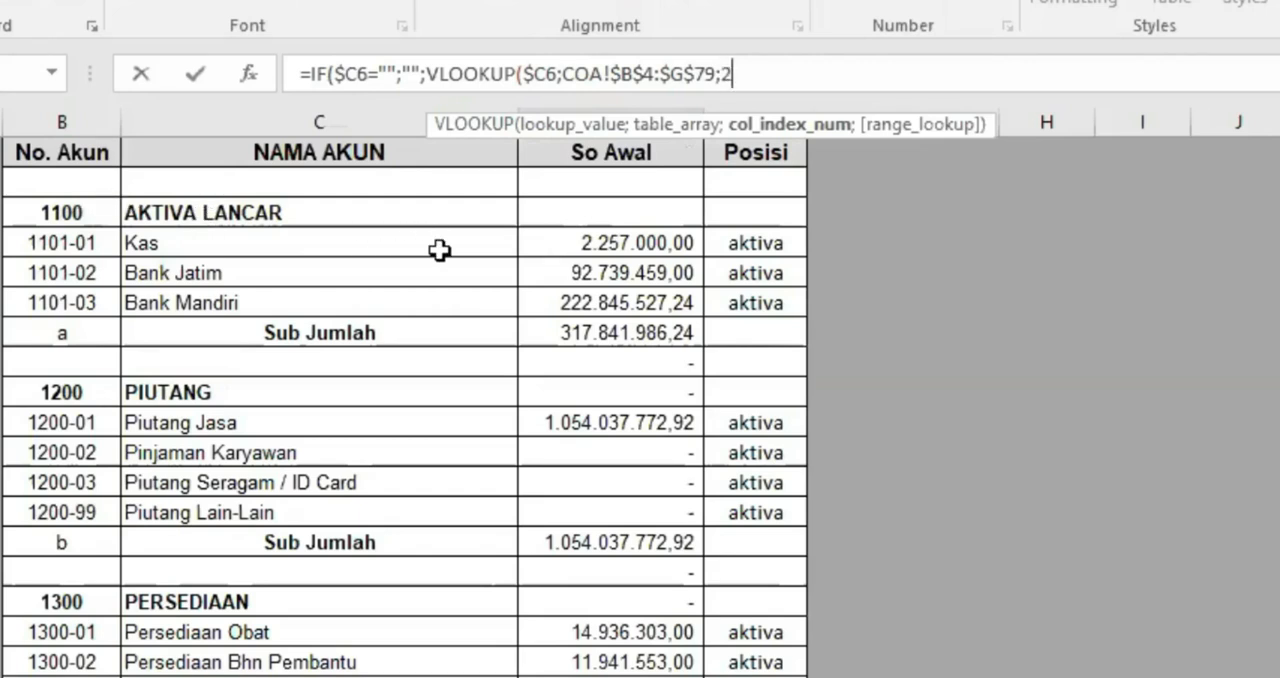
{"action": "type", "text": ";0)"}
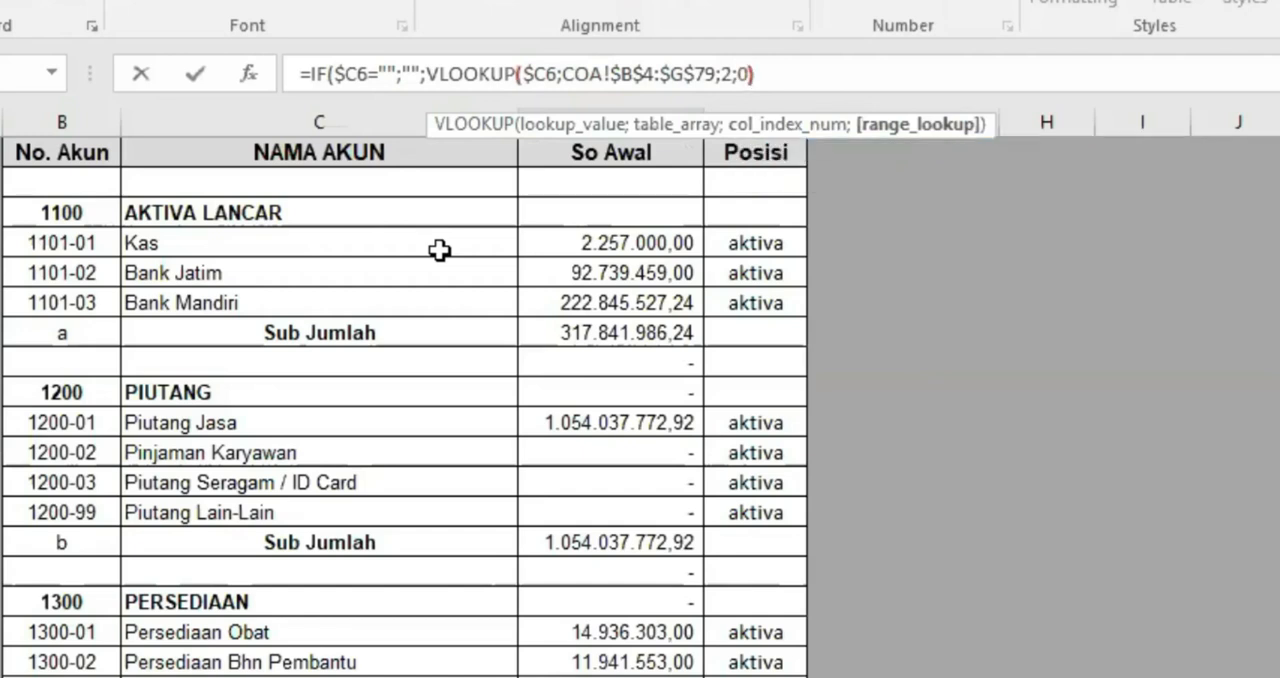
{"action": "type", "text": ")"}
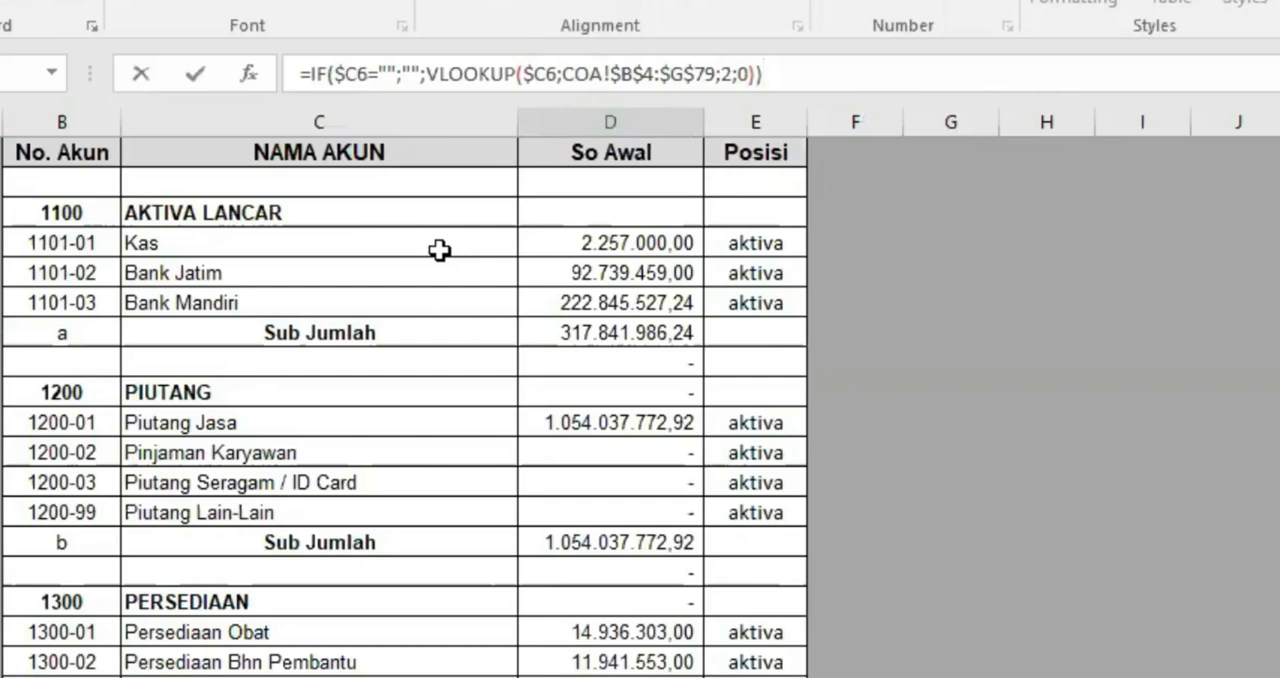
{"action": "key", "text": "Return"}
Test the first Nama Akun formula by clearing the No Akun cell beside it, and undo the clearing
{"action": "left_click", "coordinate": [375, 249]}
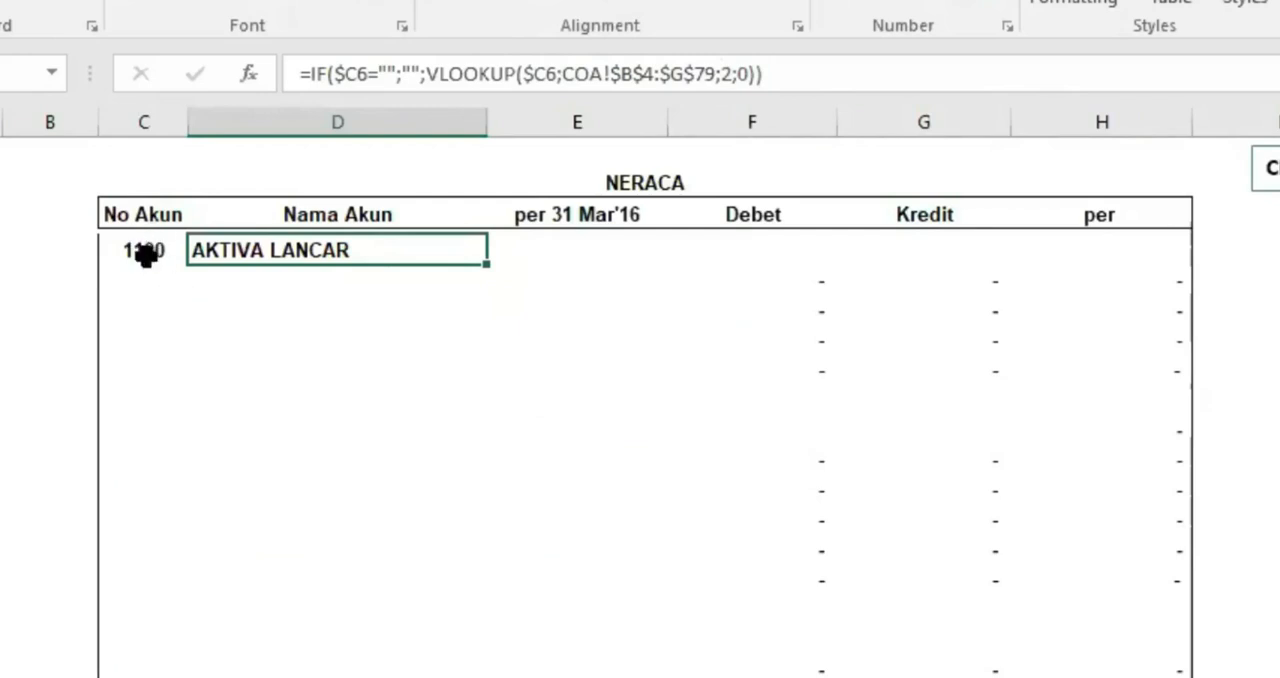
{"action": "left_click", "coordinate": [145, 252]}
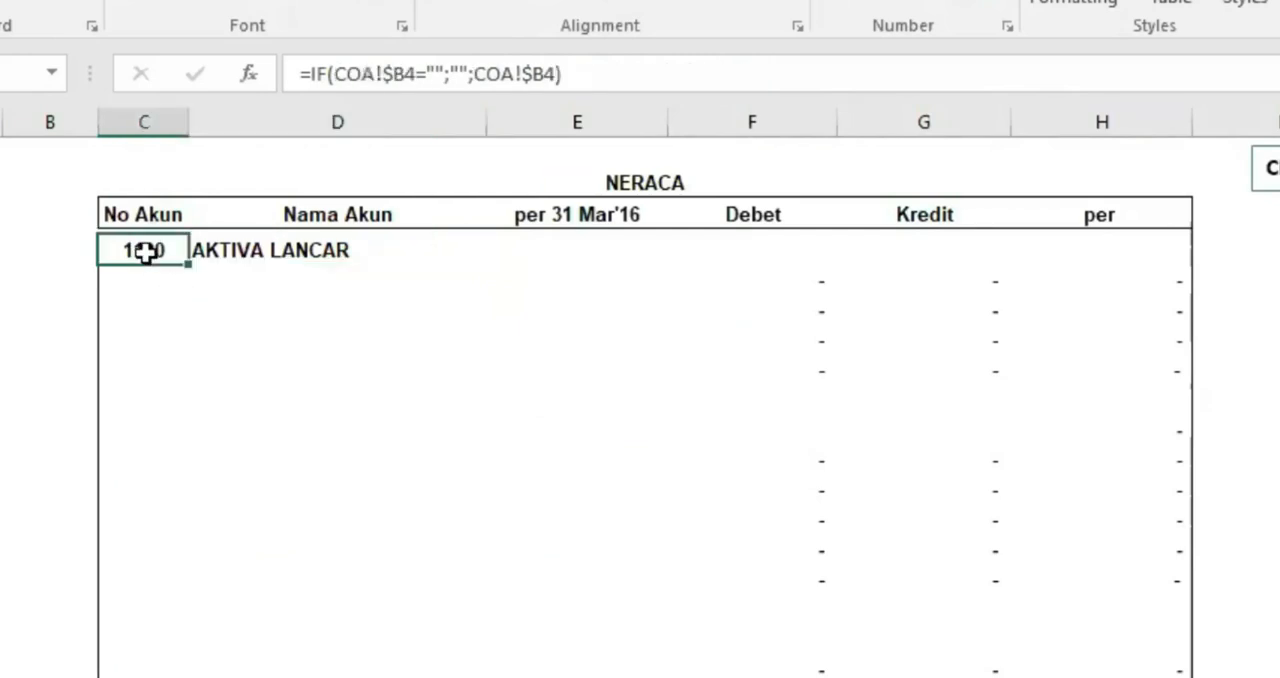
{"action": "left_click", "coordinate": [248, 252]}
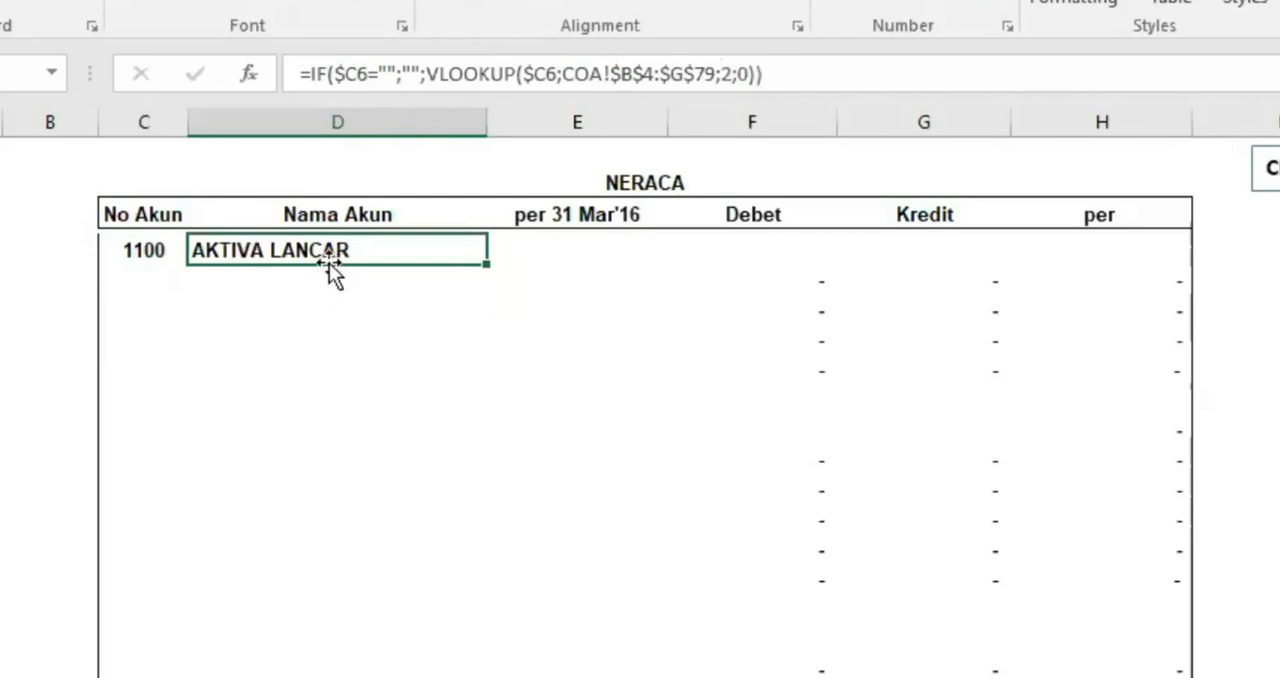
{"action": "left_click", "coordinate": [160, 250]}
{"action": "key", "text": "Delete"}
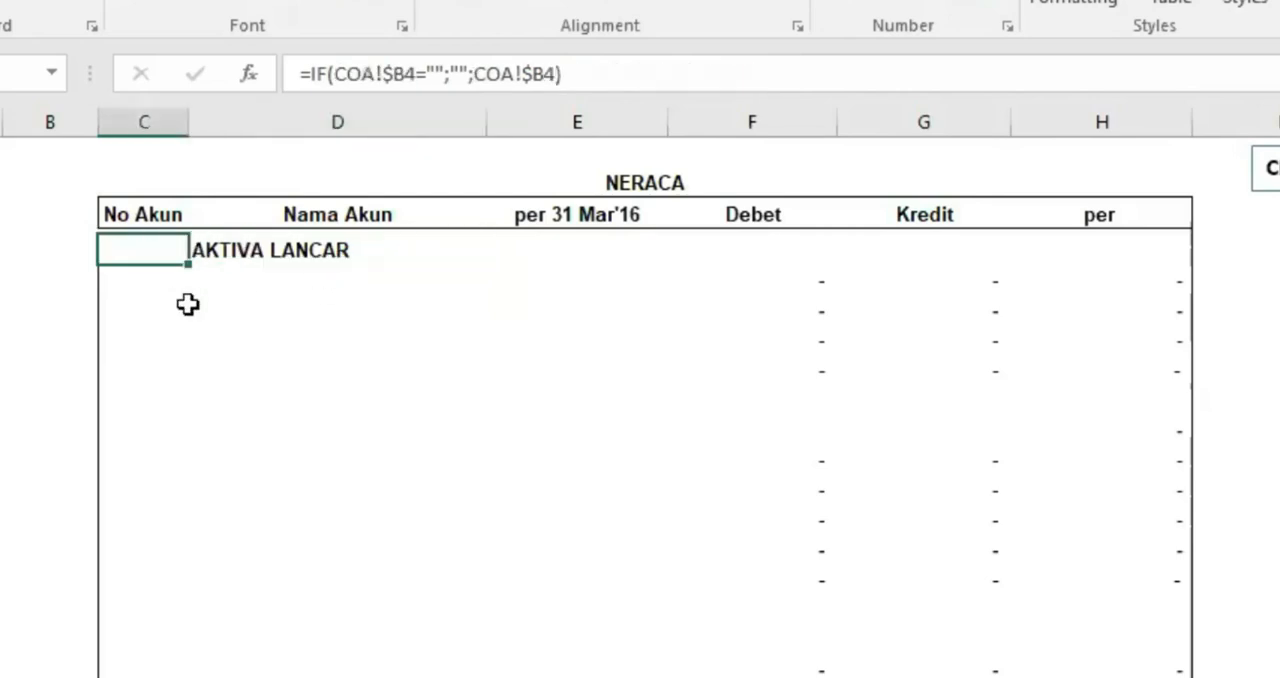
{"action": "left_click", "coordinate": [311, 238]}
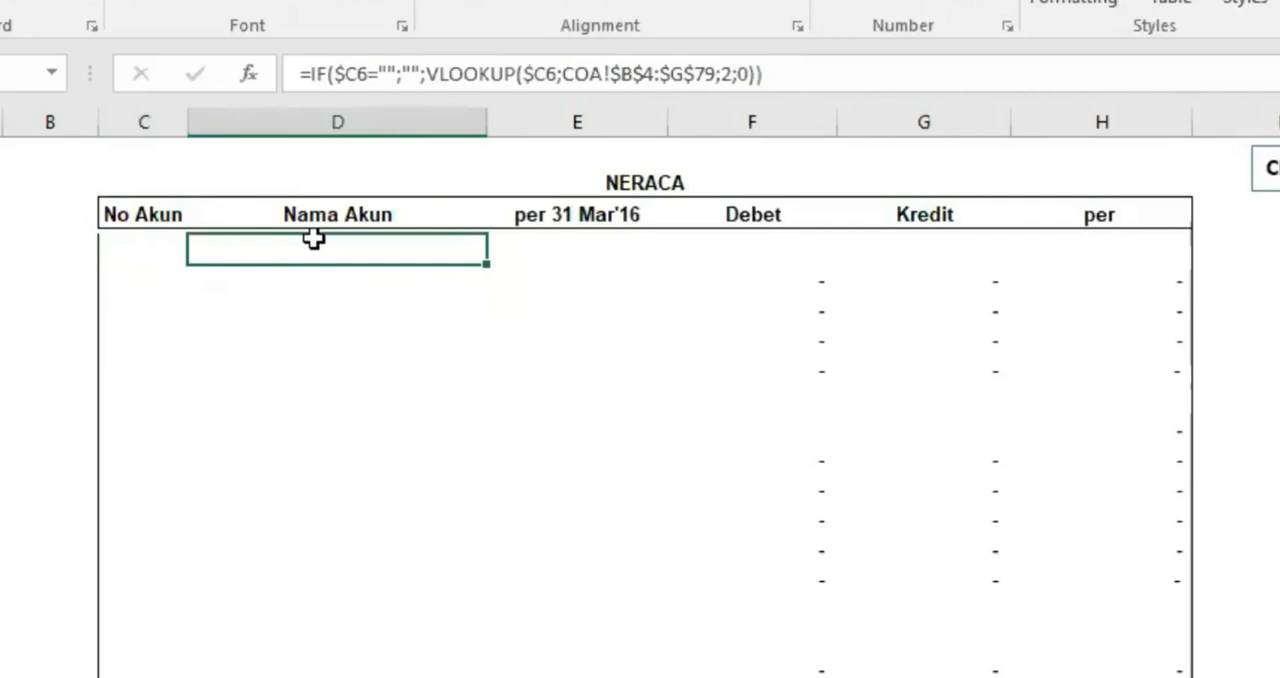
{"action": "left_click", "coordinate": [140, 676]}
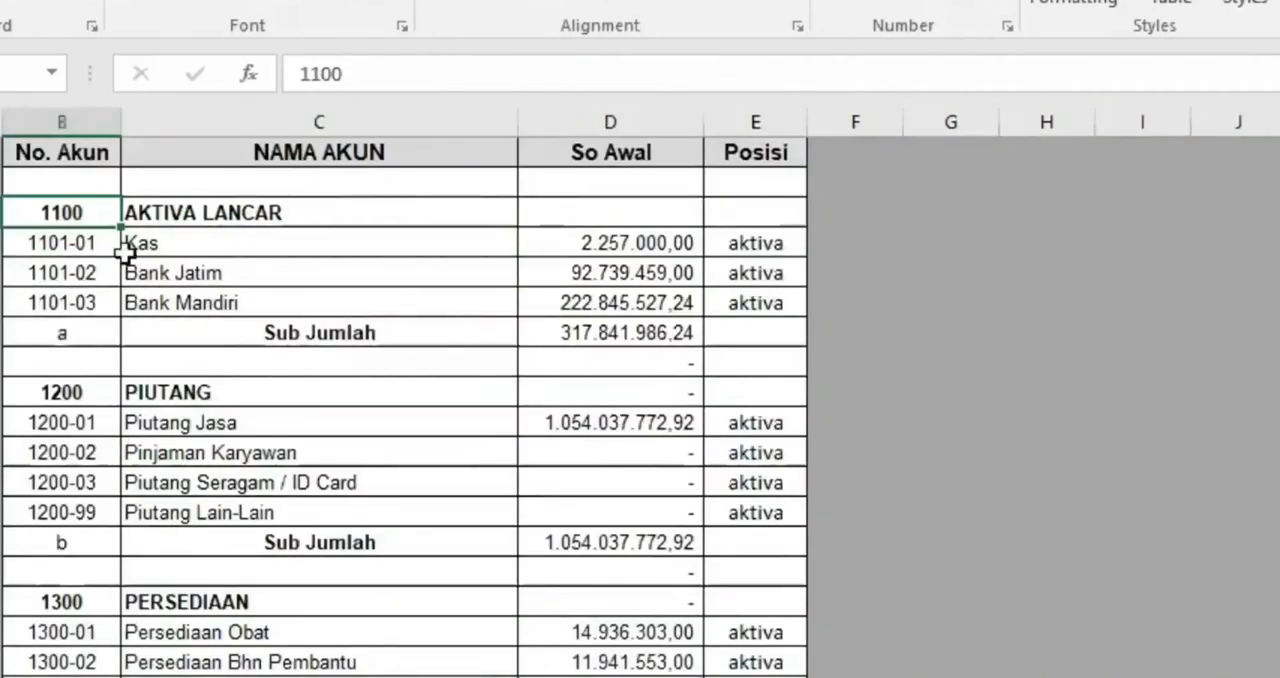
{"action": "left_click", "coordinate": [200, 676]}
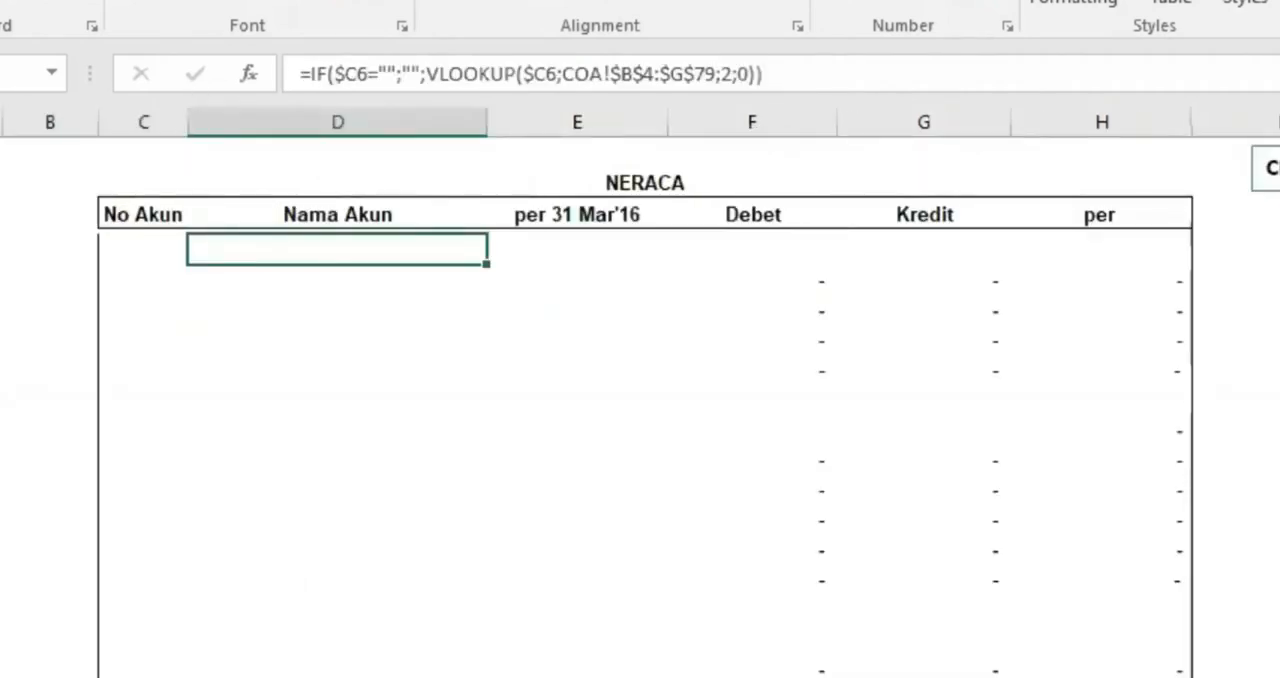
{"action": "key", "text": "ctrl+z"}
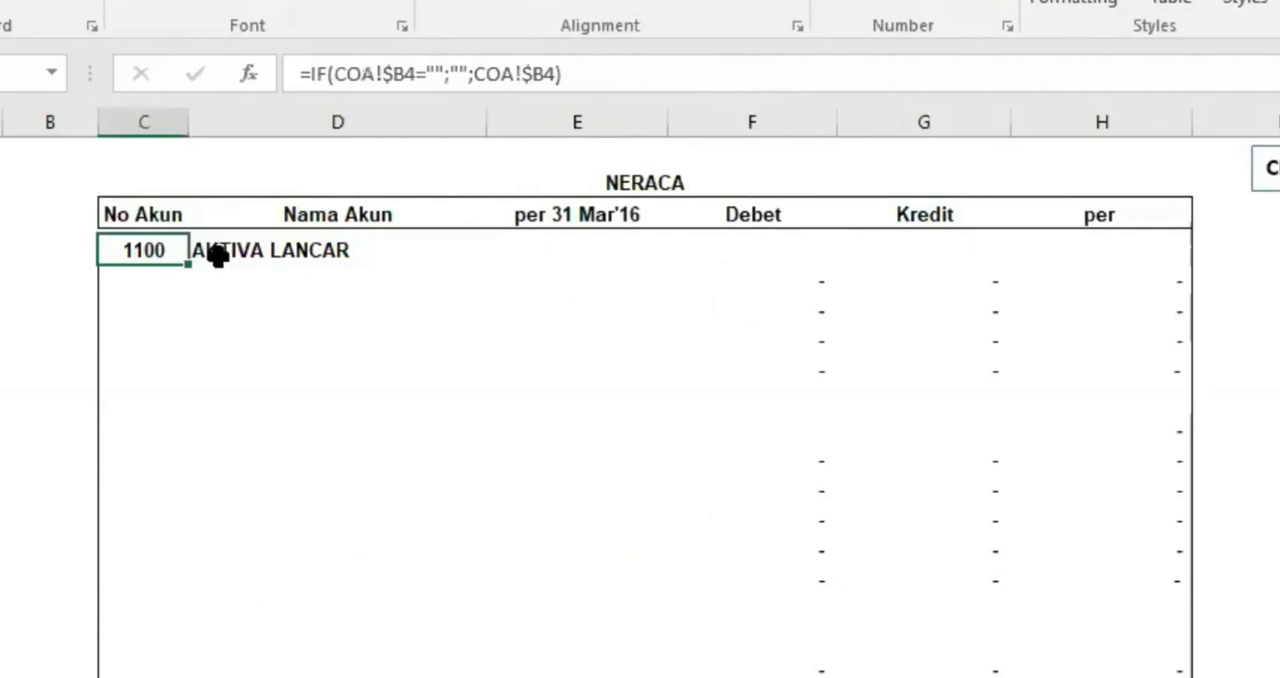
Copy the first No Akun and Nama Akun formulas down one row and remove the bold formatting from the copied cells
{"action": "left_click_drag", "start_coordinate": [163, 251], "coordinate": [214, 262]}
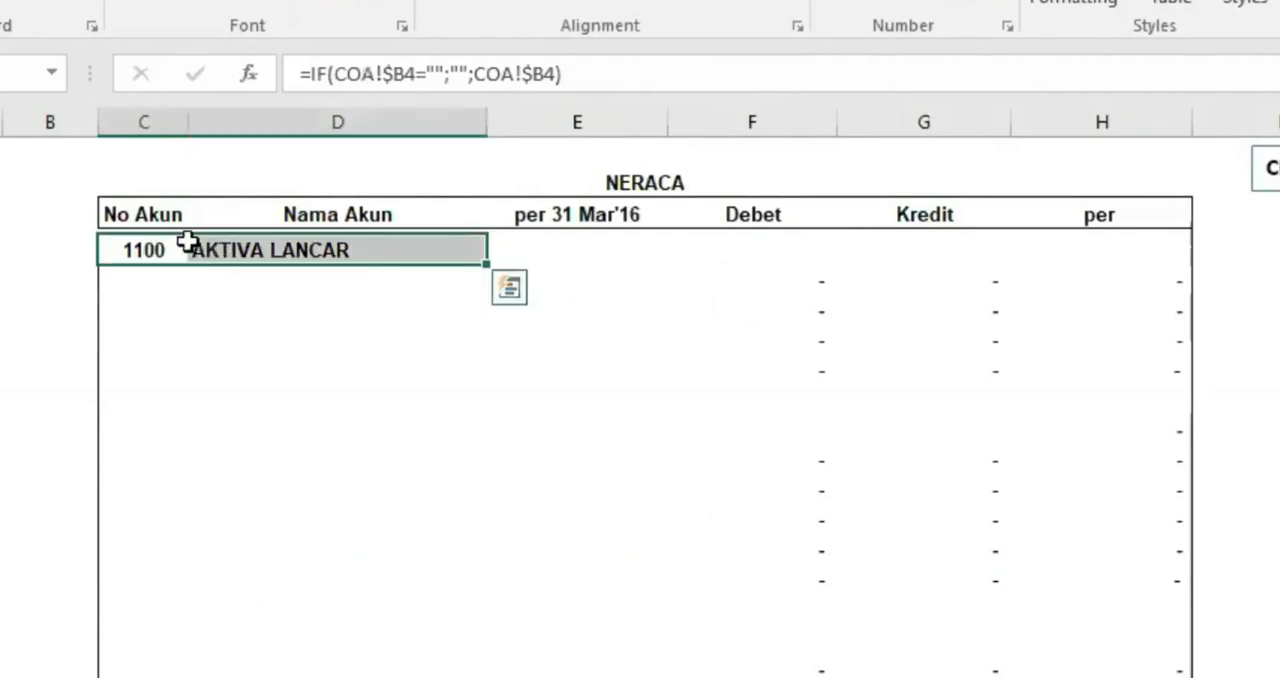
{"action": "left_click_drag", "start_coordinate": [486, 264], "coordinate": [486, 294]}
{"action": "left_click", "coordinate": [287, 278]}
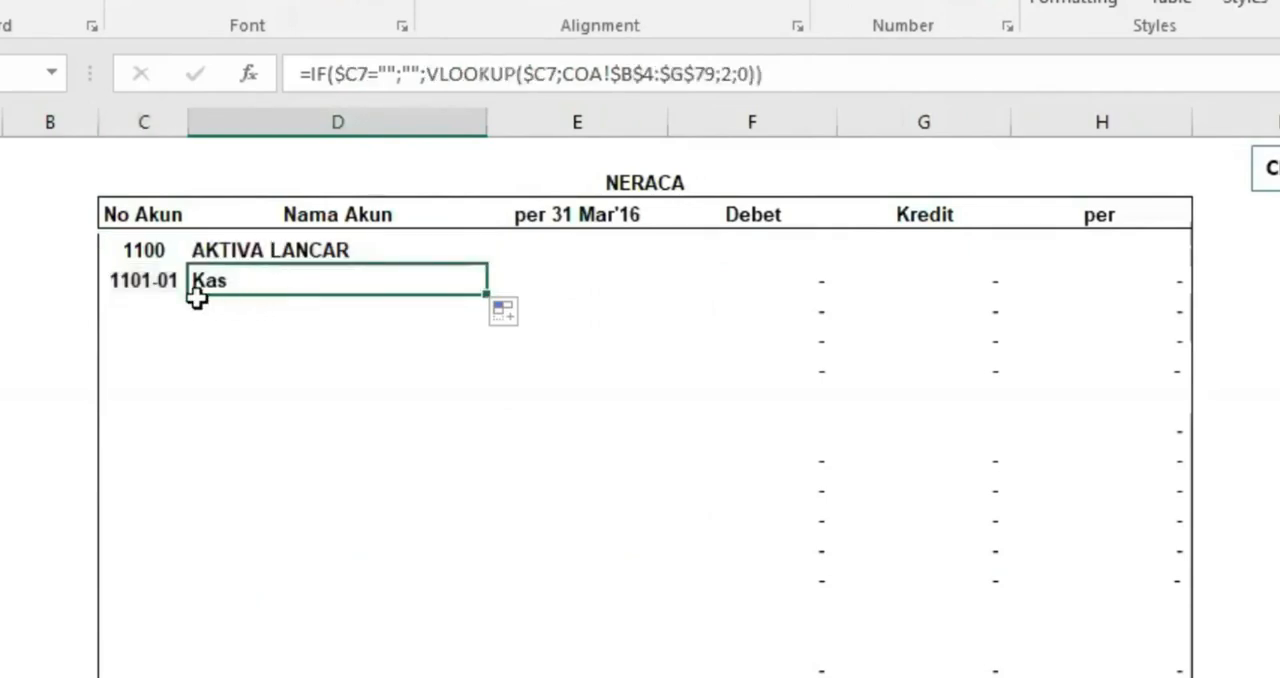
{"action": "left_click_drag", "start_coordinate": [163, 283], "coordinate": [205, 282]}
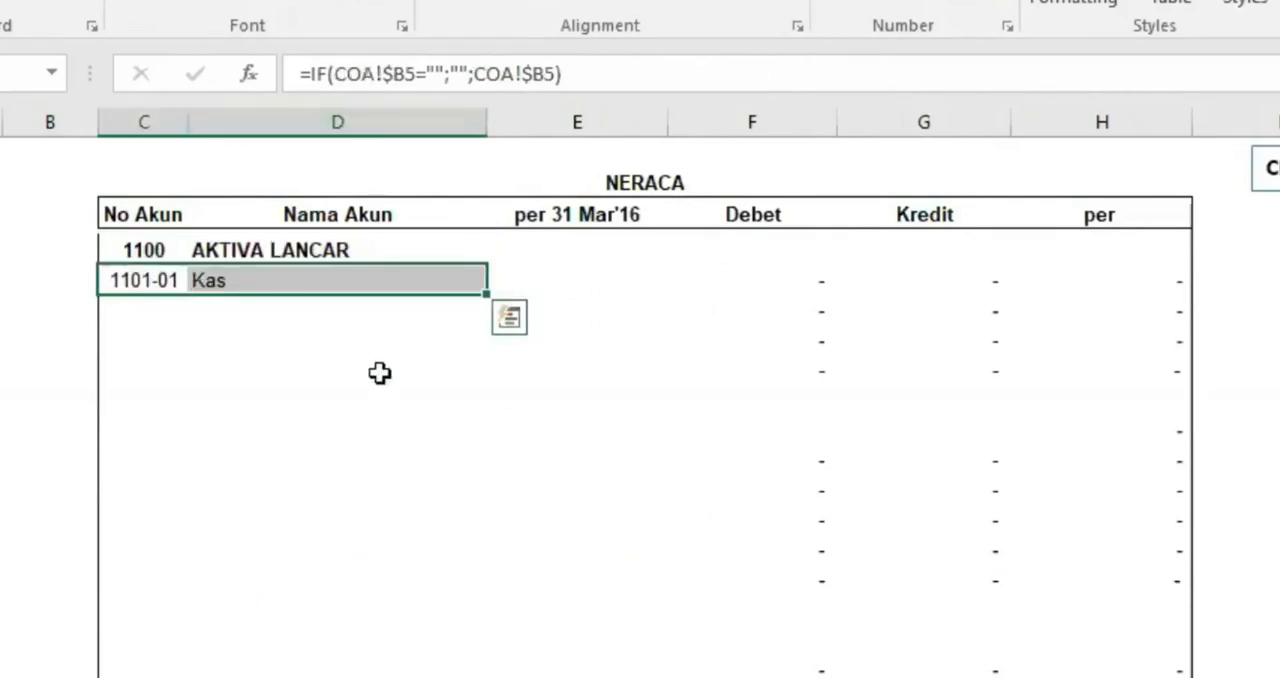
Compare the Nama Akun formula in the AKTIVA LANCAR row with the No Akun and Nama Akun formulas in the row below
{"action": "left_click", "coordinate": [285, 250]}
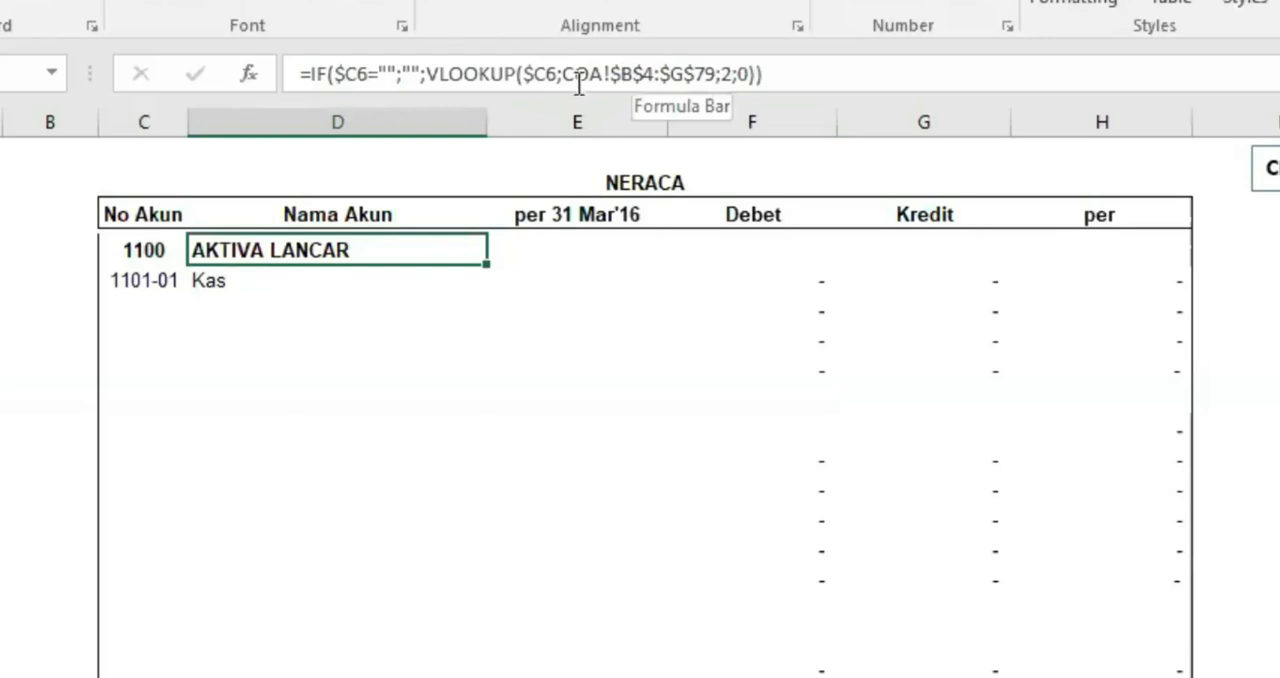
{"action": "left_click", "coordinate": [143, 282]}
{"action": "left_click", "coordinate": [230, 281]}
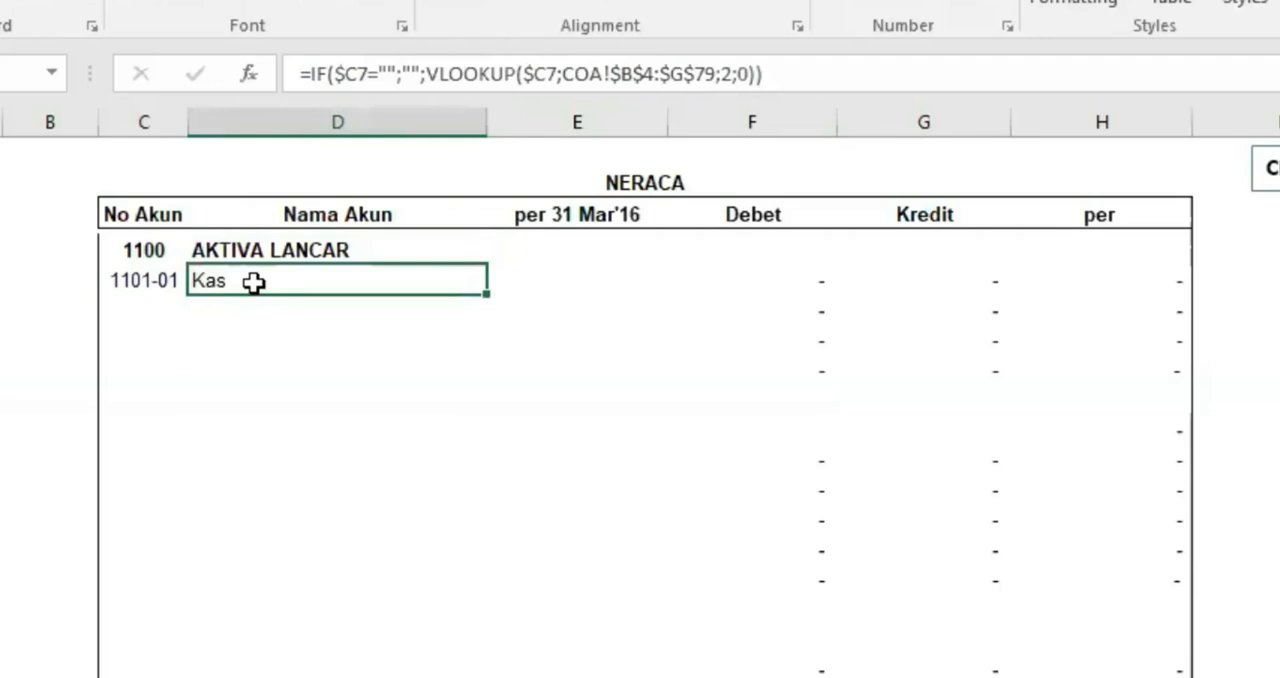
{"action": "left_click", "coordinate": [143, 281]}
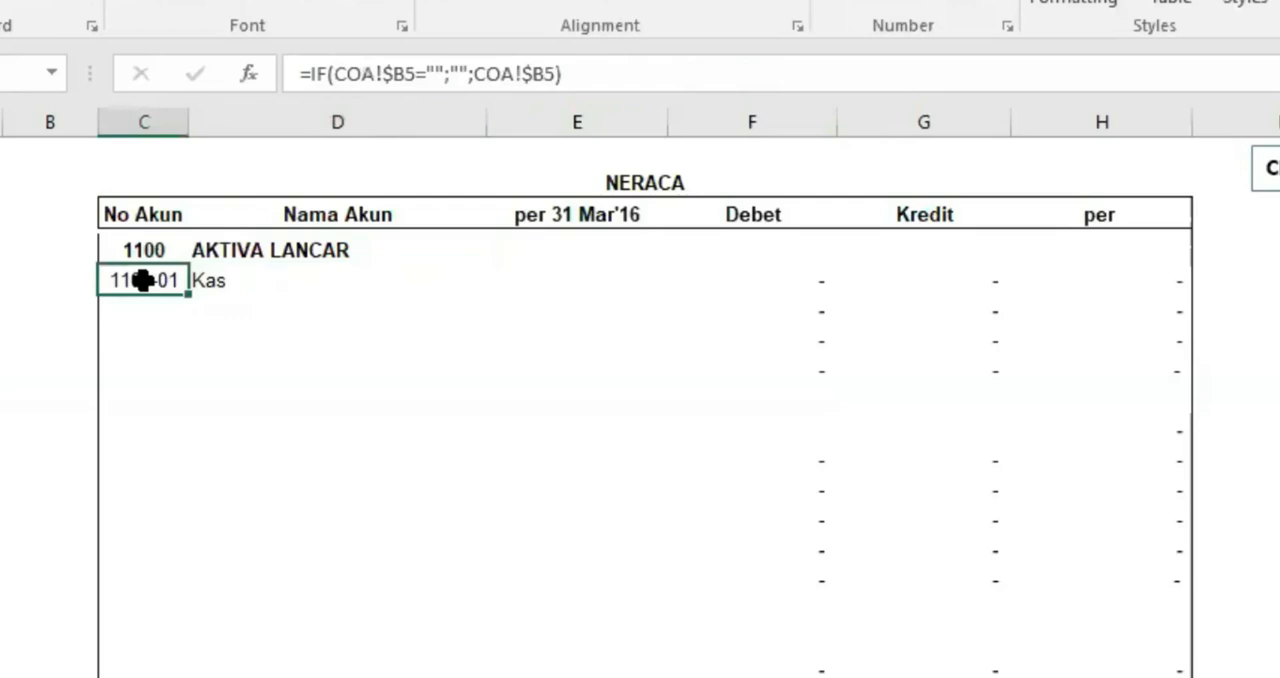
{"action": "left_click", "coordinate": [268, 281]}
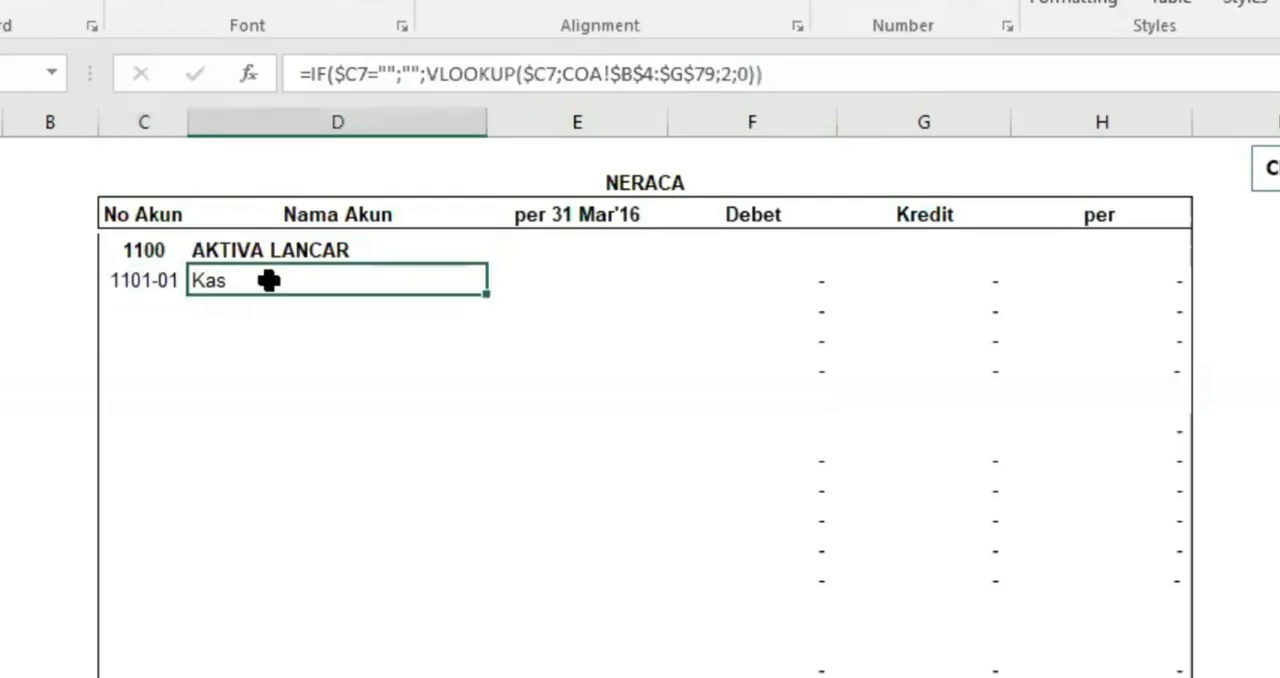
Copy the Kas row's Nama Akun formula into the per 31 Mar'16 column beside it
{"action": "left_click", "coordinate": [556, 278]}
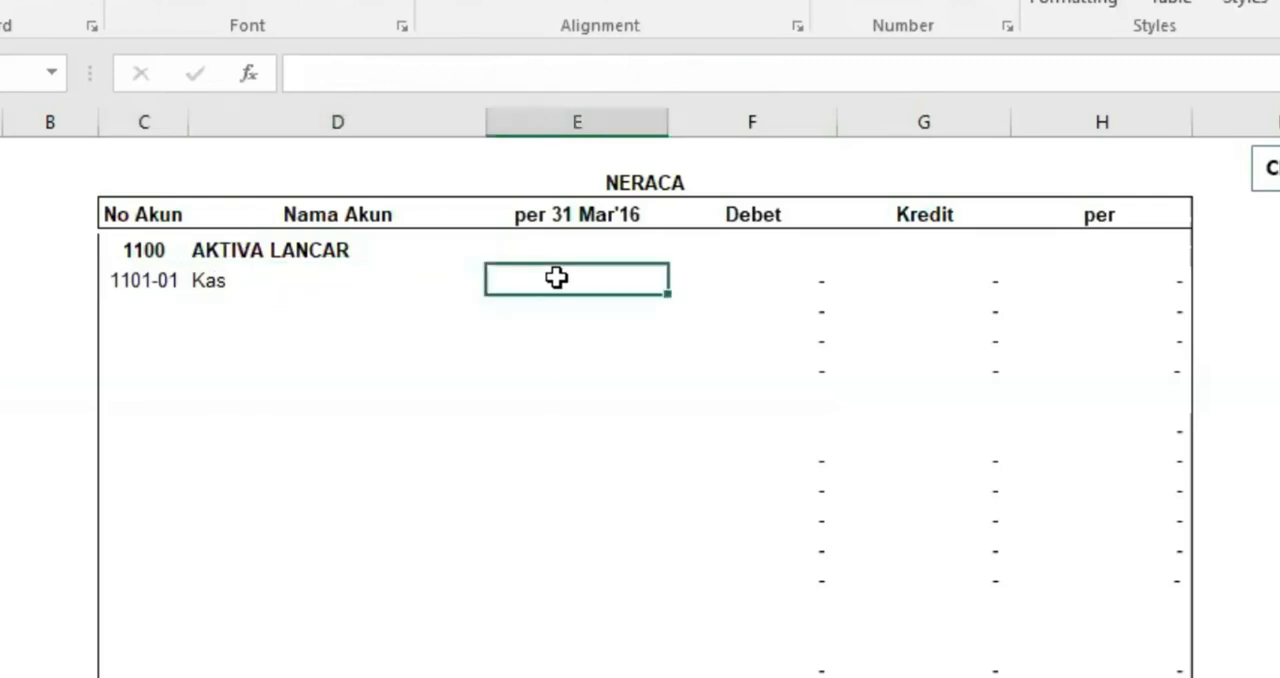
{"action": "left_click", "coordinate": [353, 278]}
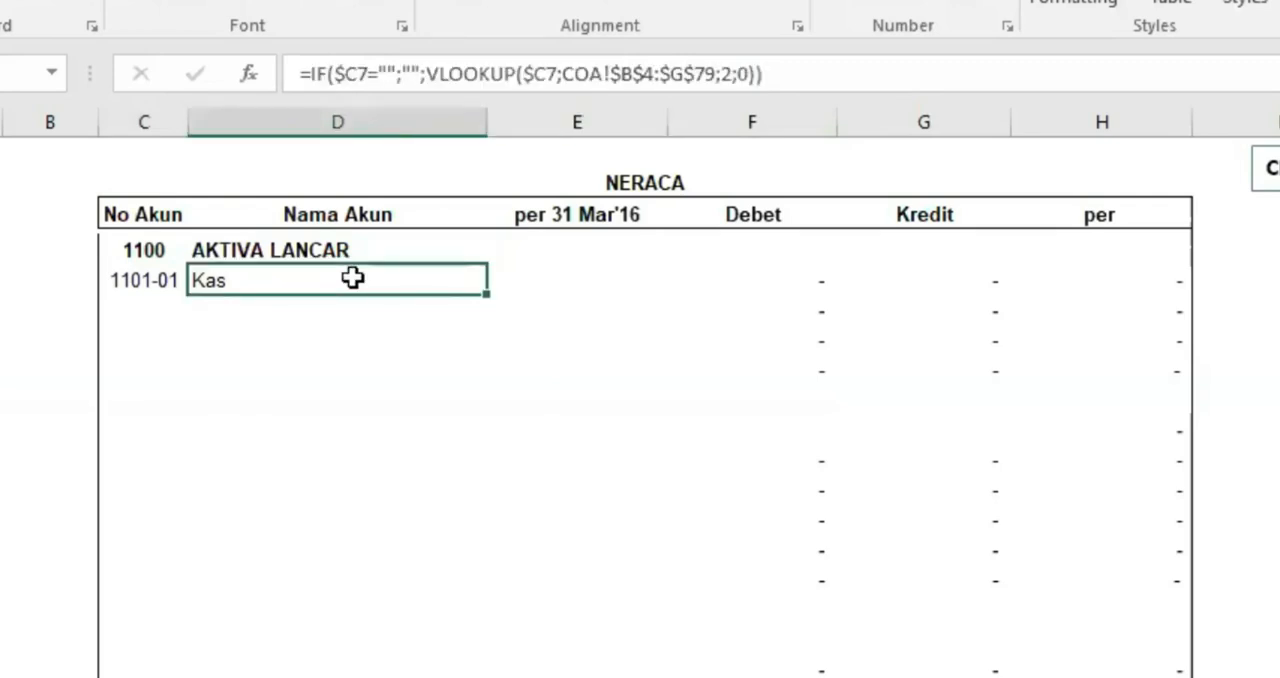
{"action": "left_click", "coordinate": [146, 279]}
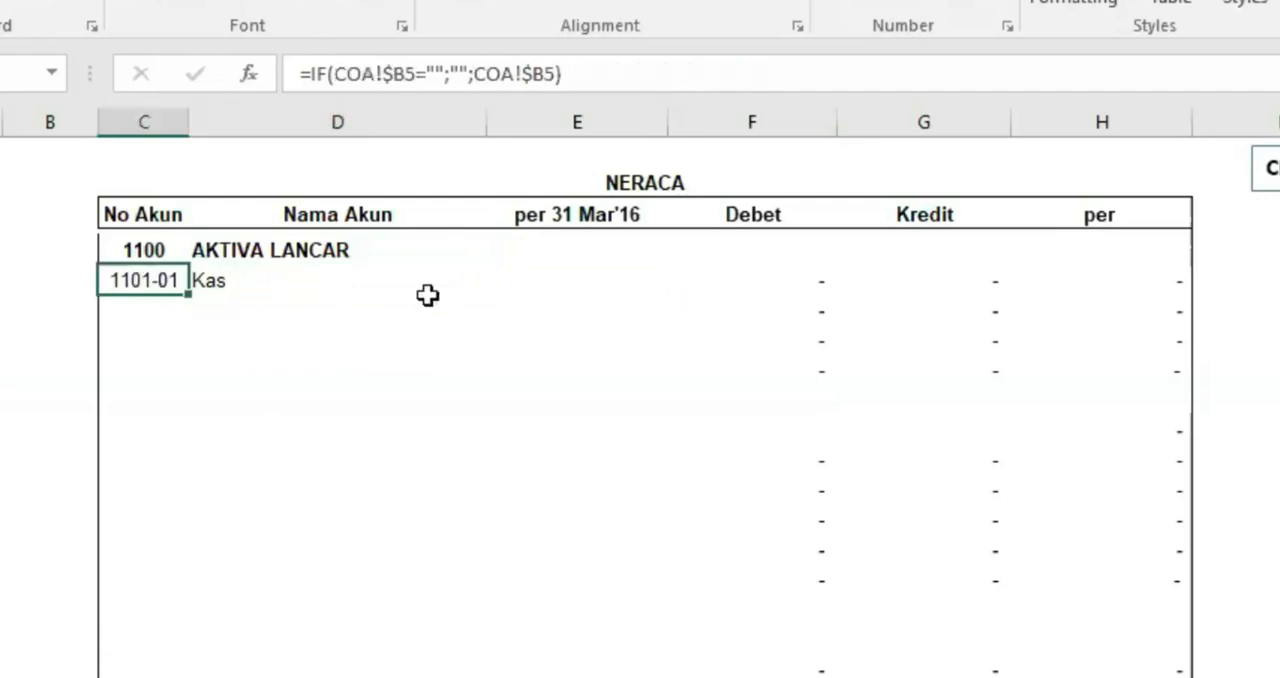
{"action": "left_click", "coordinate": [585, 277]}
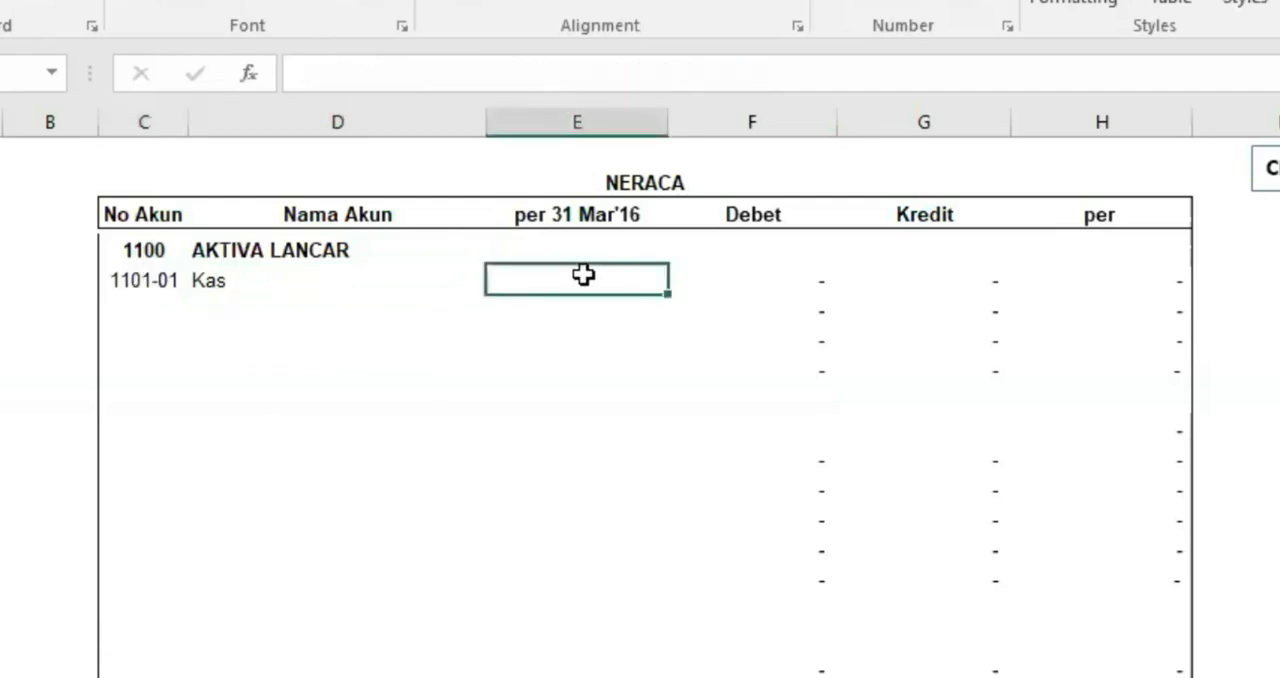
{"action": "left_click", "coordinate": [389, 278]}
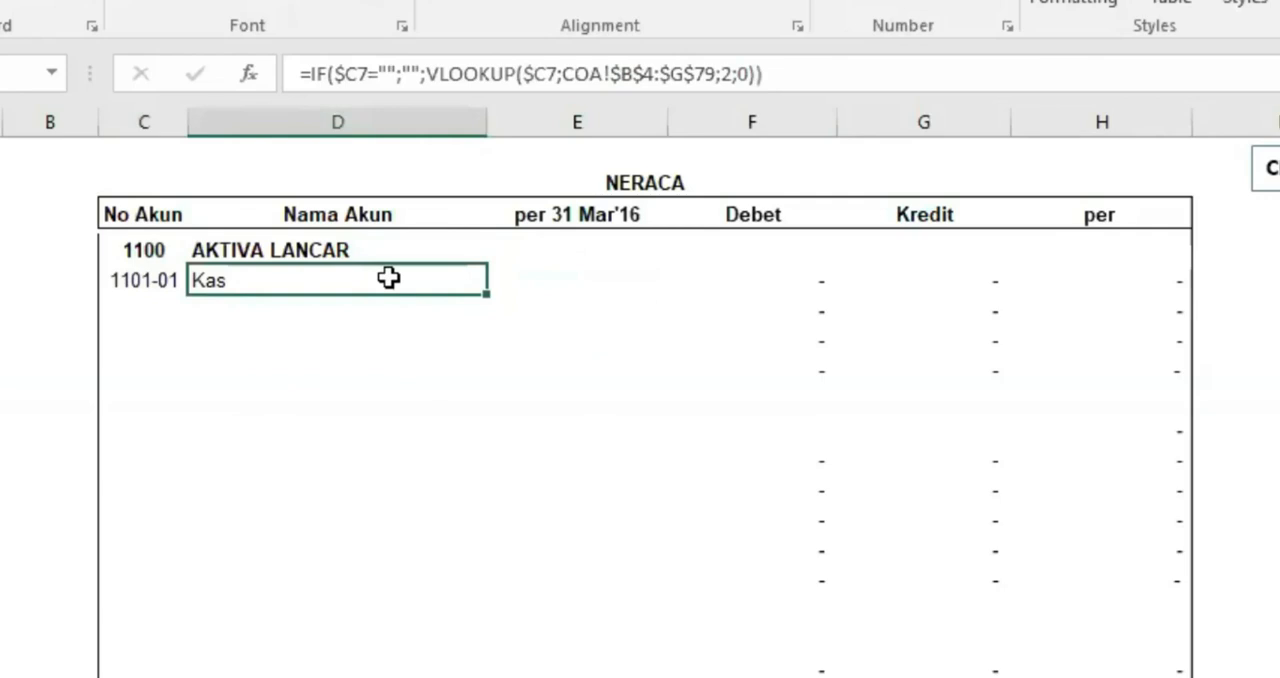
{"action": "left_click", "coordinate": [140, 280]}
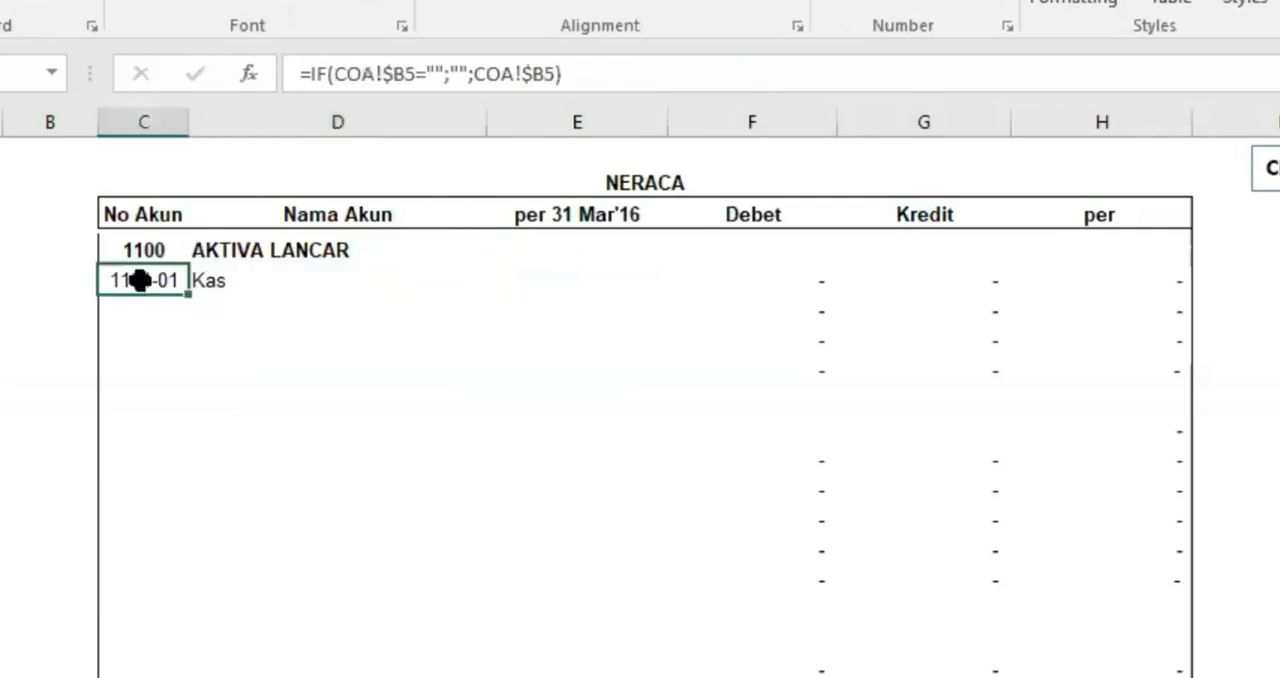
{"action": "left_click", "coordinate": [254, 277]}
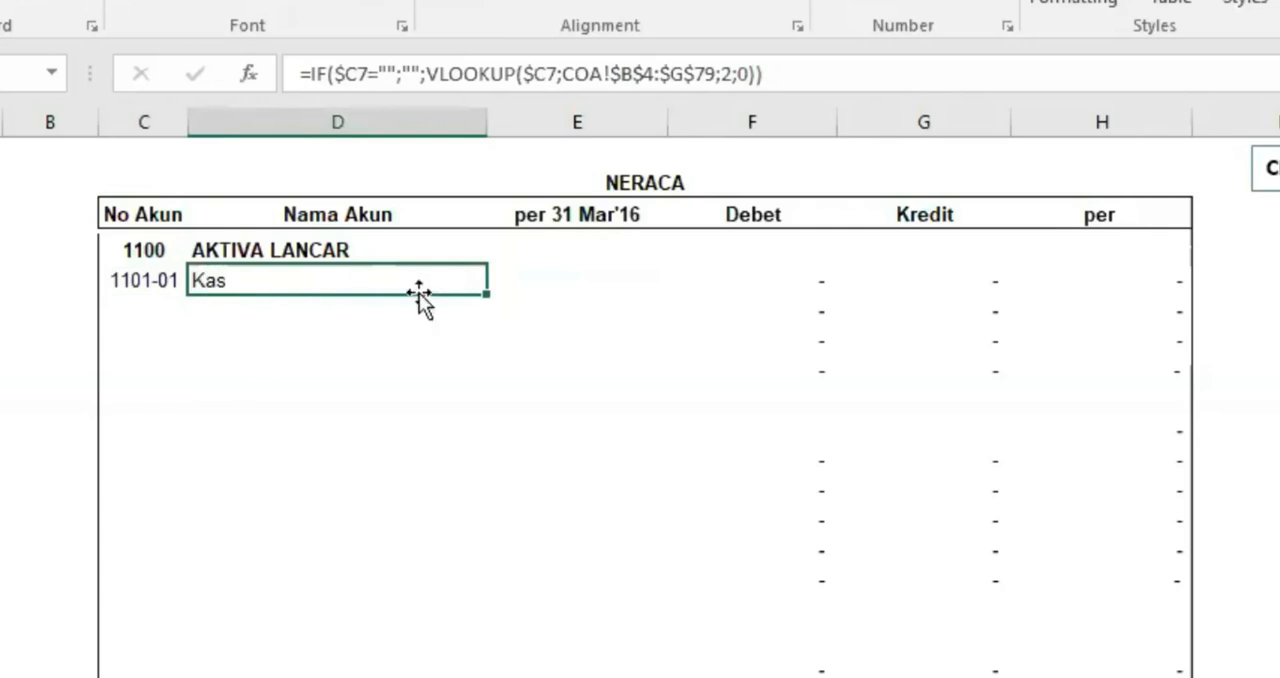
{"action": "left_click_drag", "start_coordinate": [488, 294], "coordinate": [686, 334]}
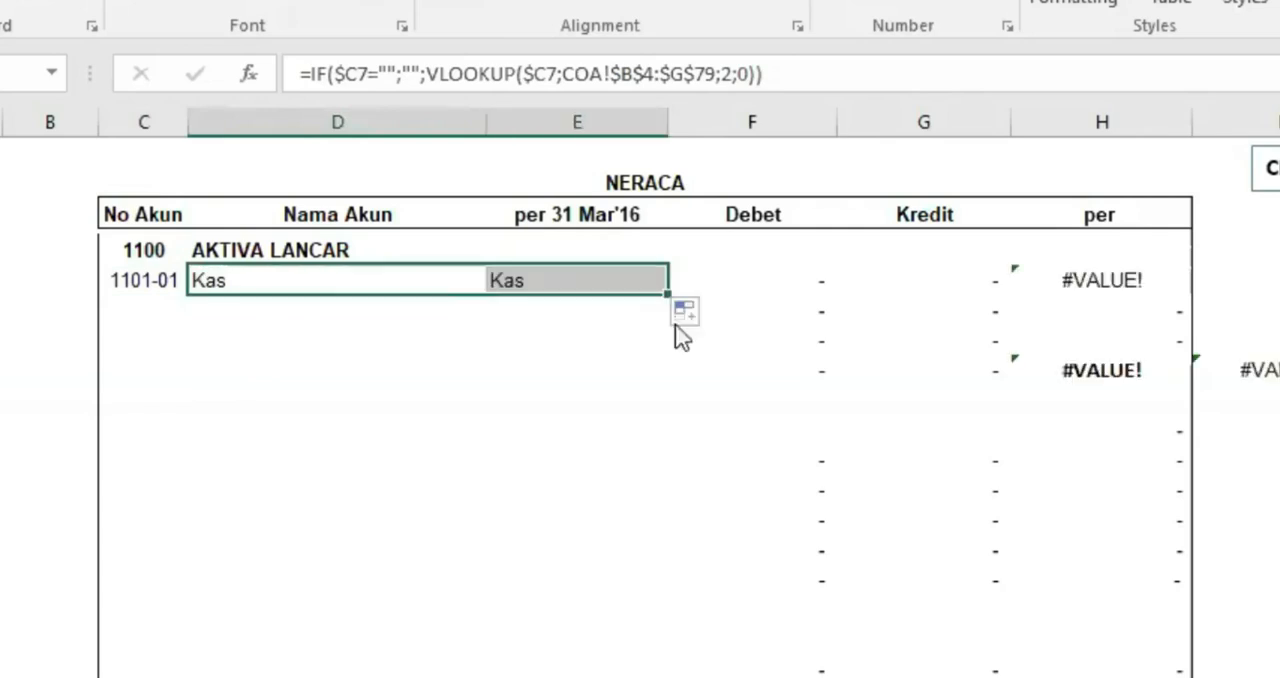
{"action": "left_click", "coordinate": [578, 280]}
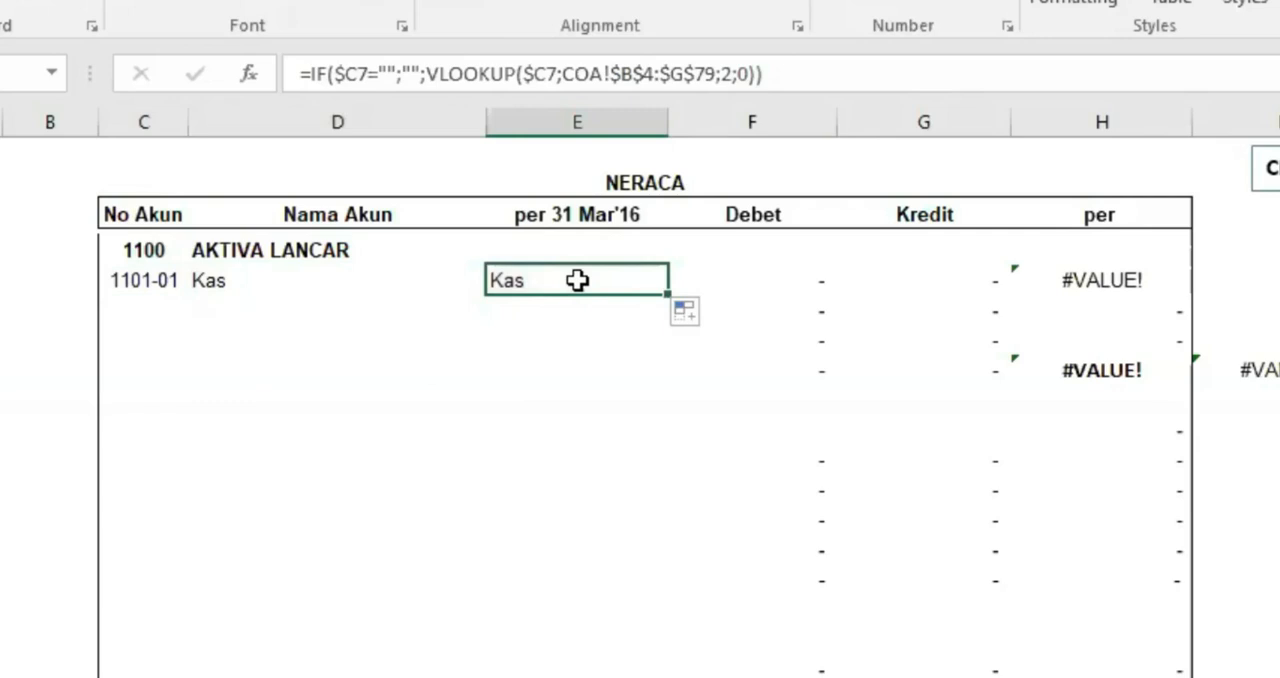
Check the column order in COA and set the VLOOKUP column index to 3 in the Kas row's per 31 Mar'16 formula
{"action": "key", "text": "ctrl+Page_Up"}
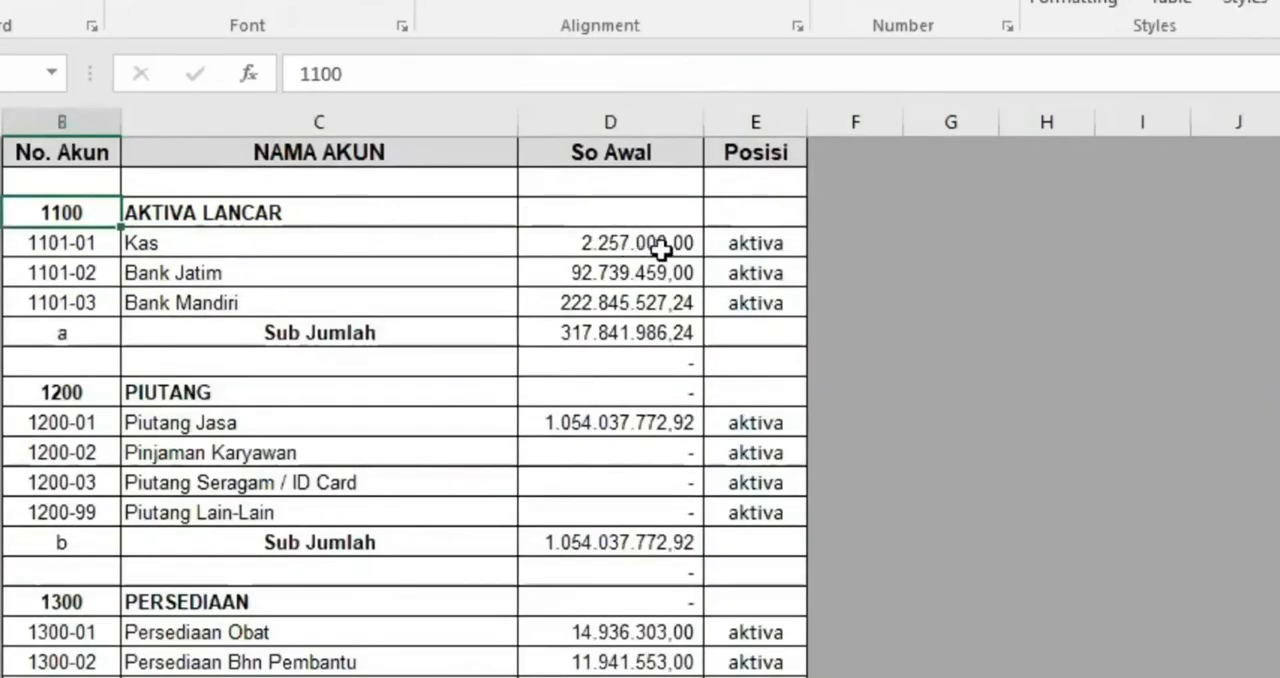
{"action": "left_click", "coordinate": [54, 238]}
{"action": "left_click", "coordinate": [359, 244]}
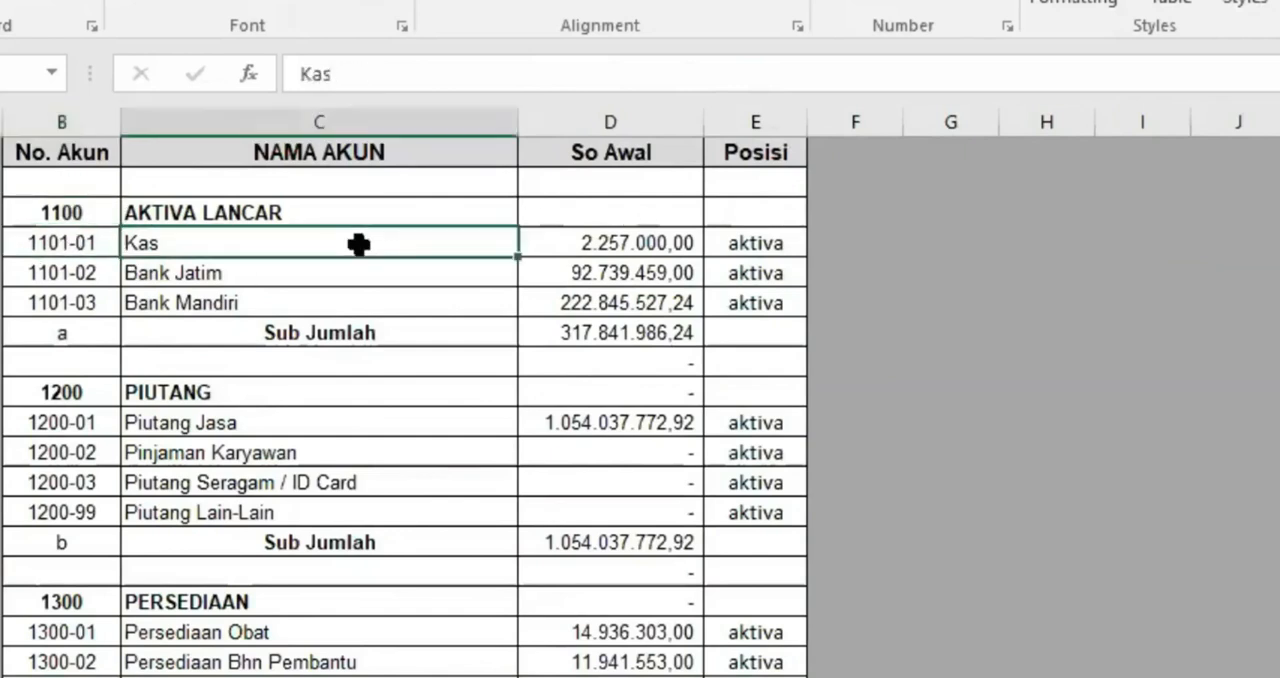
{"action": "left_click", "coordinate": [604, 246]}
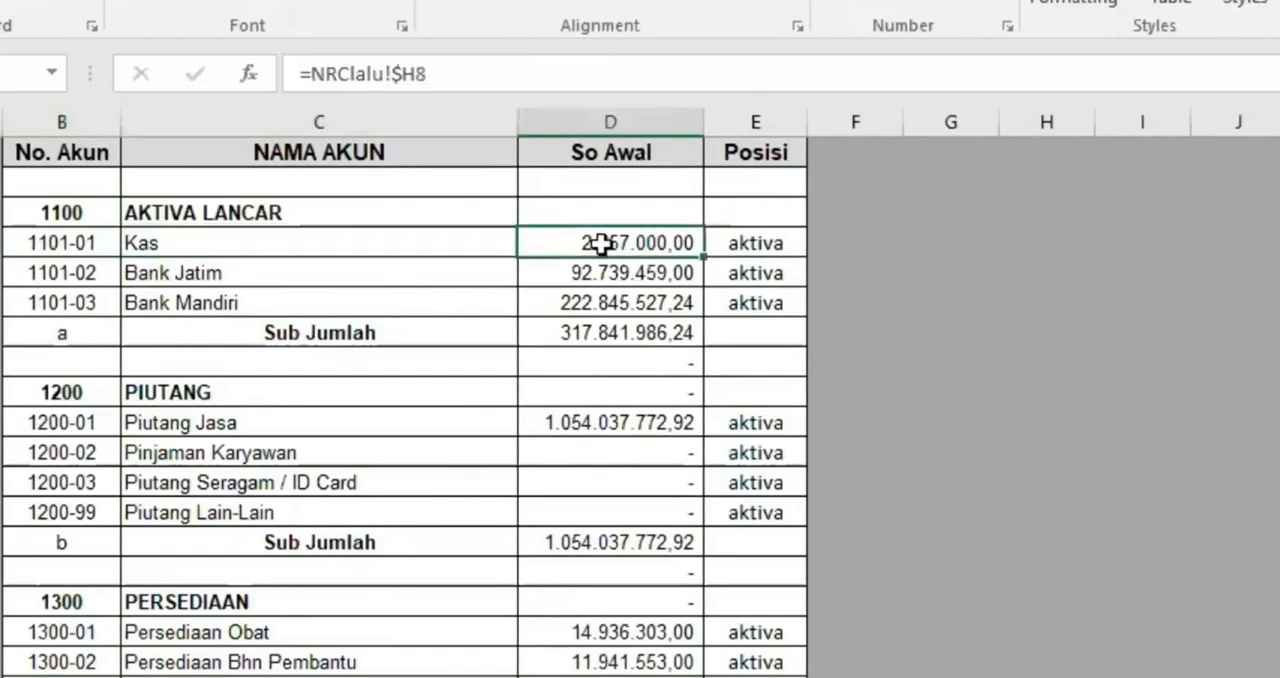
{"action": "left_click", "coordinate": [757, 242]}
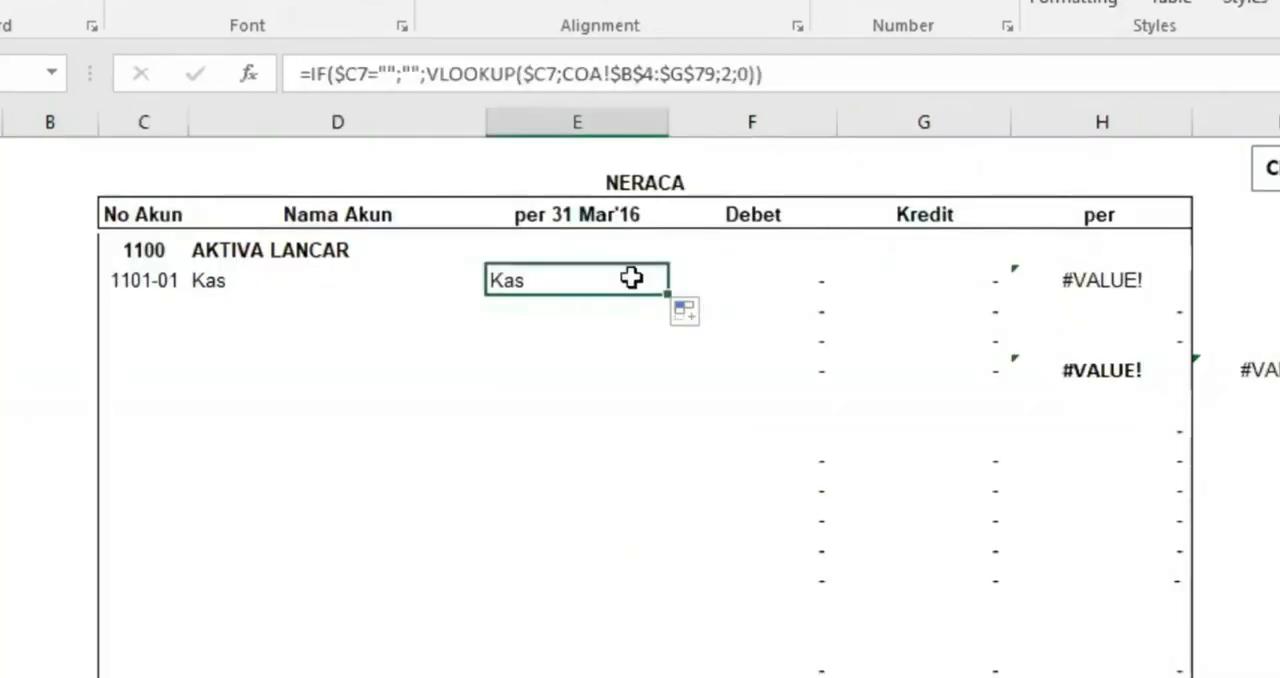
{"action": "left_click", "coordinate": [727, 73]}
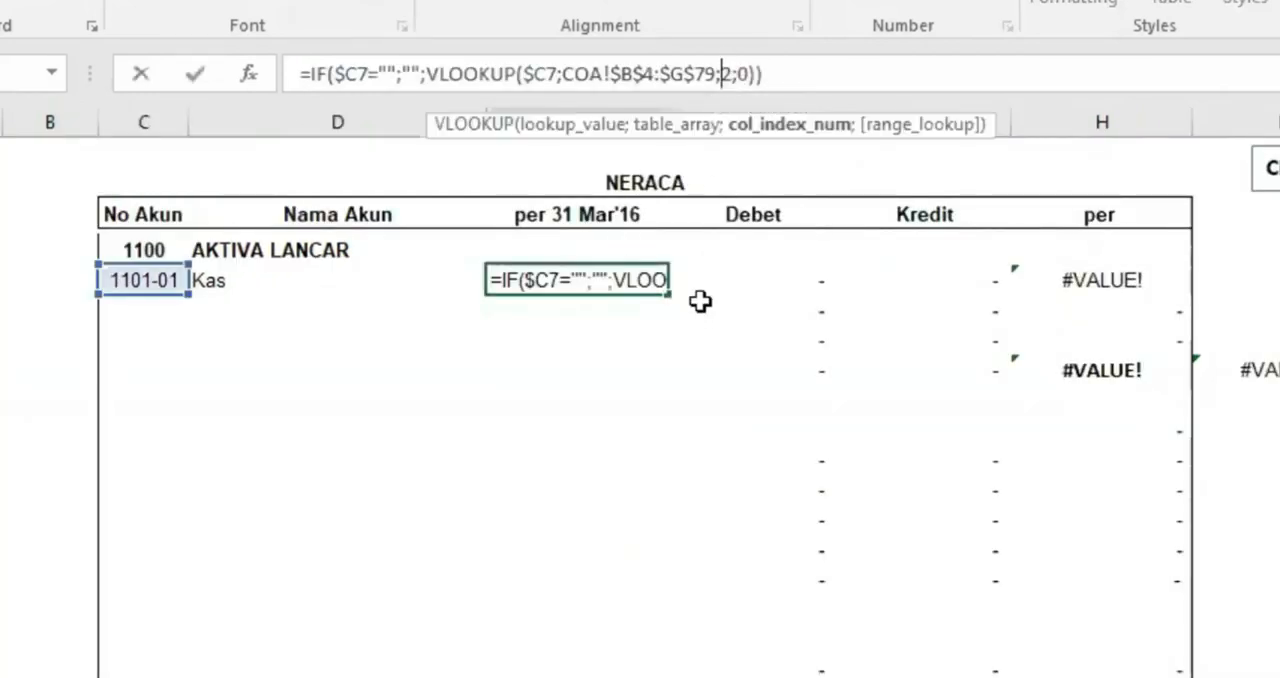
{"action": "type", "text": "3"}
{"action": "key", "text": "Delete"}
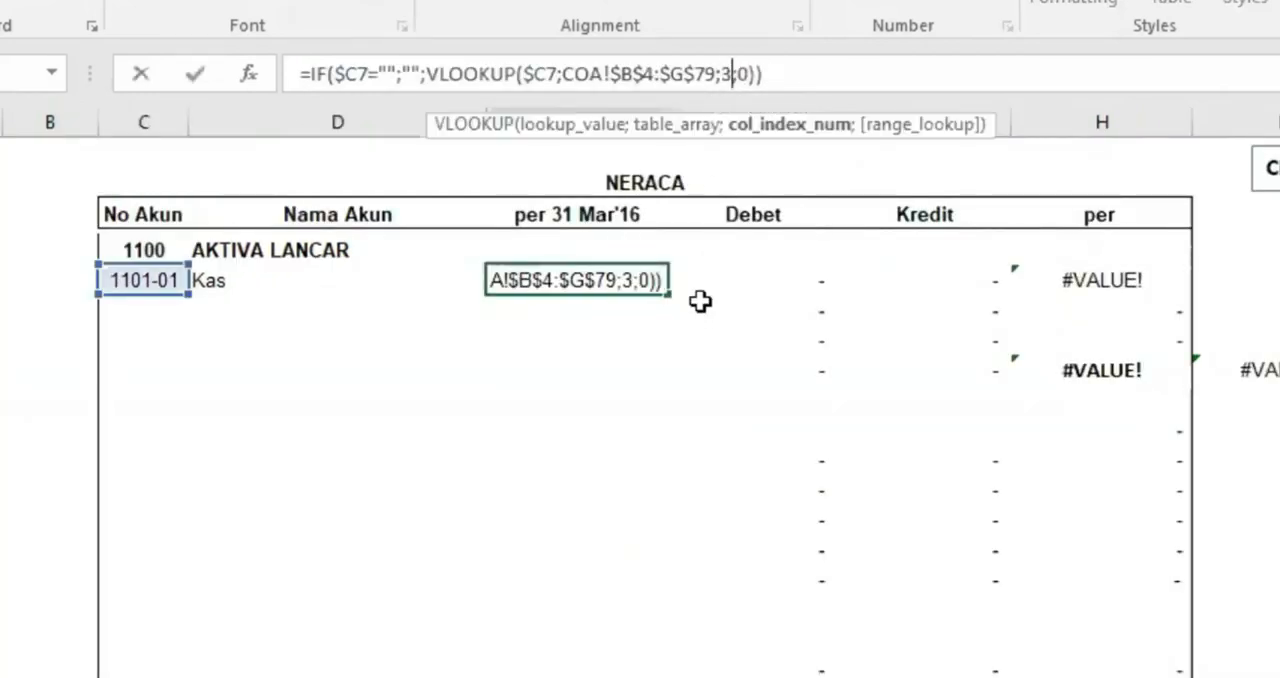
{"action": "key", "text": "Return"}
Format the Kas amount under per 31 Mar'16 with thousands separators and no decimals
{"action": "left_click", "coordinate": [575, 276]}
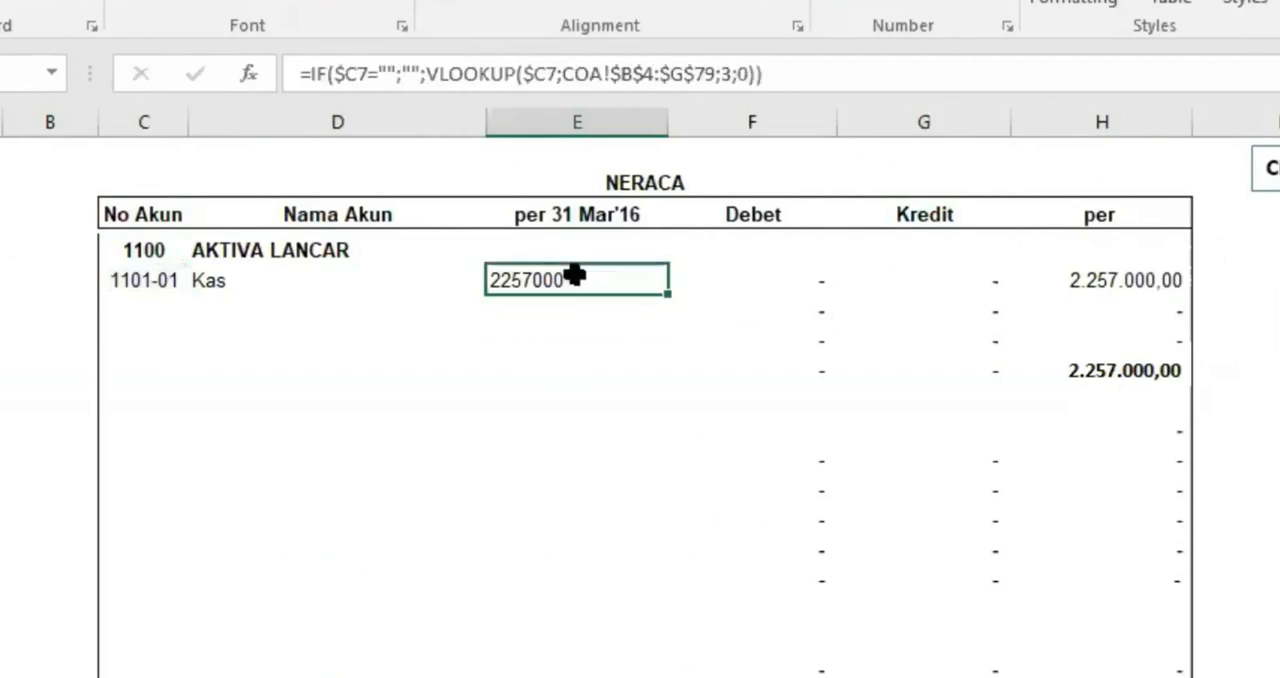
{"action": "left_click", "coordinate": [928, 8]}
{"action": "left_click", "coordinate": [360, 369]}
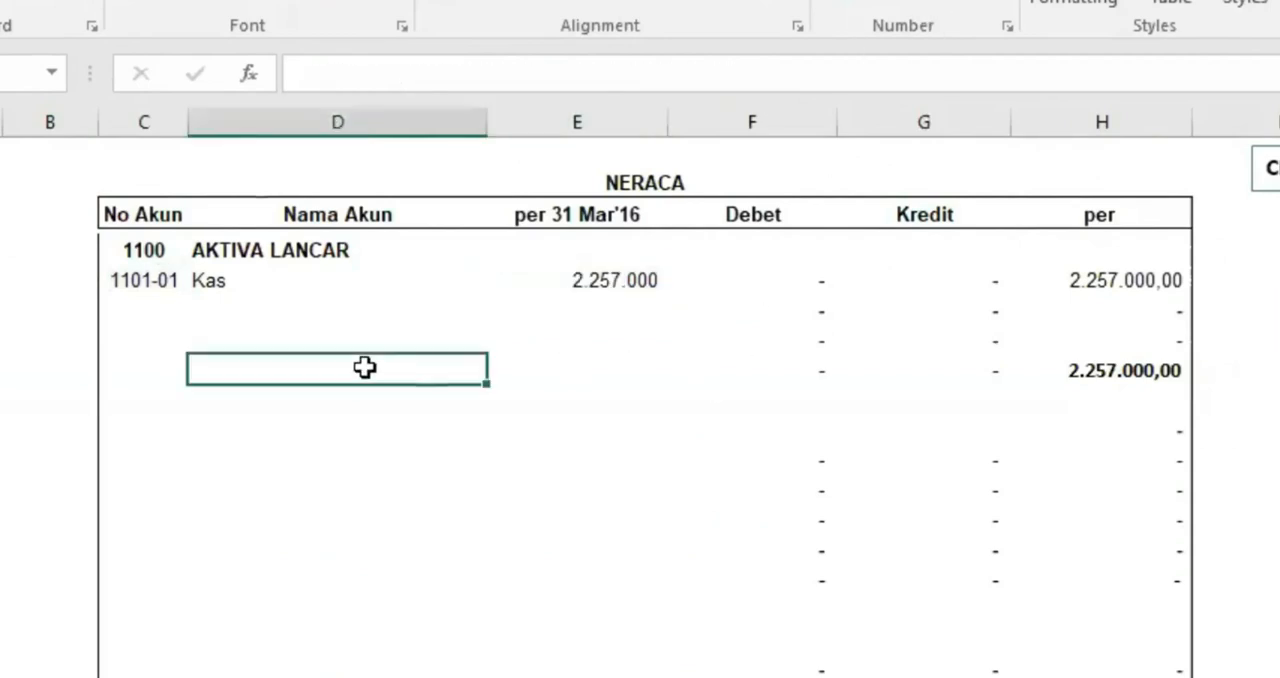
Fill the Kas row's No Akun, Nama Akun and per 31 Mar'16 formulas down to the JUMLAH PASSIVA & MODAL row
{"action": "left_click_drag", "start_coordinate": [145, 276], "coordinate": [669, 518]}
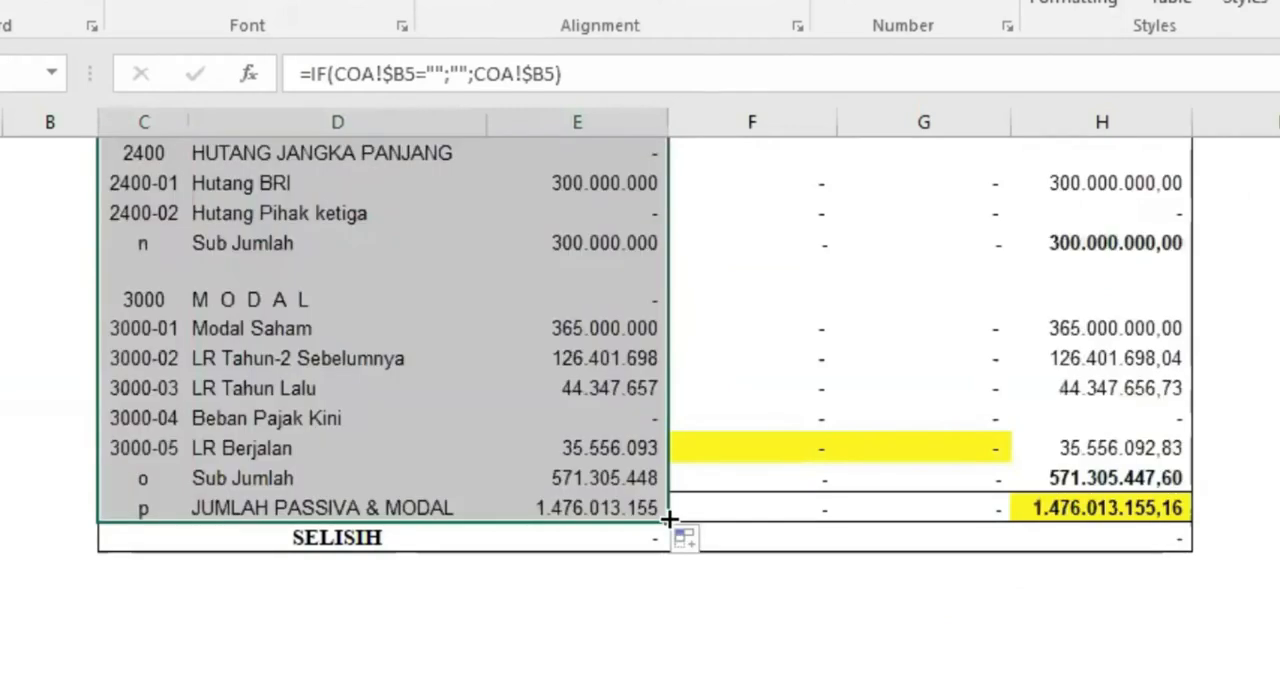
{"action": "scroll", "coordinate": [628, 466], "scroll_direction": "up", "scroll_amount": 15}
{"action": "scroll", "coordinate": [628, 466], "scroll_direction": "up", "scroll_amount": 5}
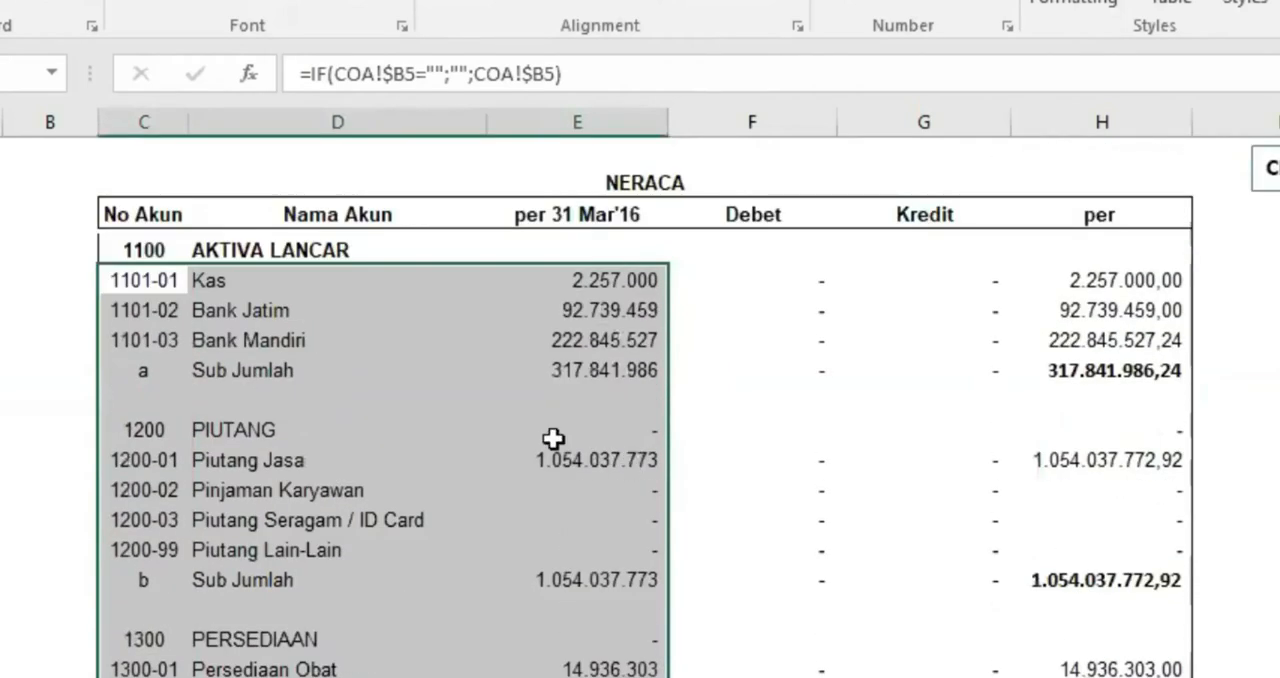
{"action": "left_click", "coordinate": [552, 432]}
Make the AKTIVA LANCAR Sub Jumlah label and its per 31 Mar'16 amount bold, and centre the label
{"action": "left_click_drag", "start_coordinate": [255, 368], "coordinate": [508, 380]}
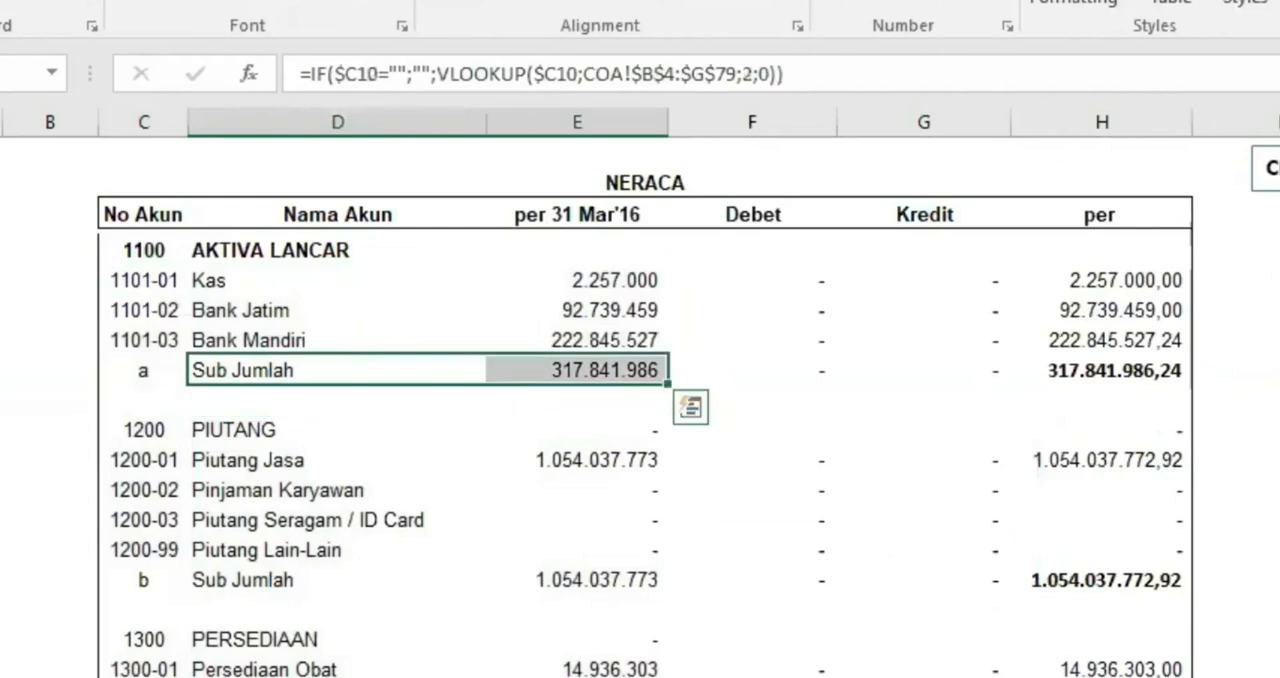
{"action": "key", "text": "ctrl+b"}
{"action": "left_click", "coordinate": [272, 368]}
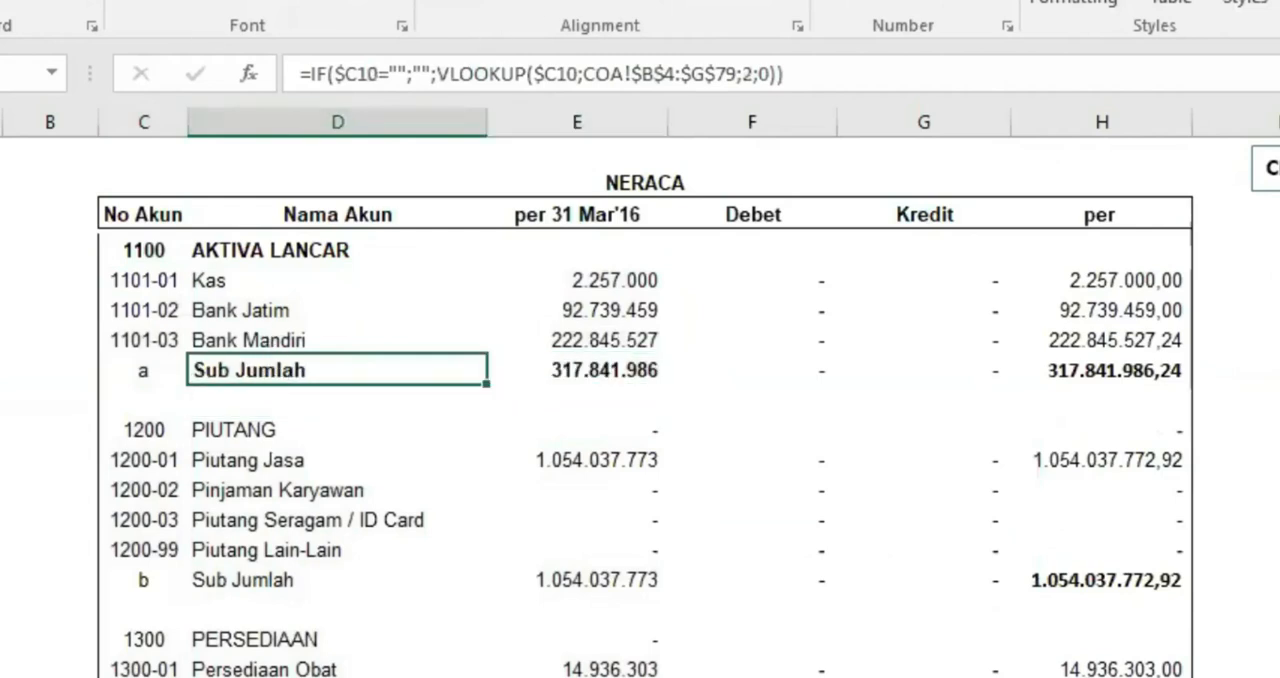
{"action": "key", "text": "alt+h"}
{"action": "key", "text": "a"}
{"action": "key", "text": "c"}
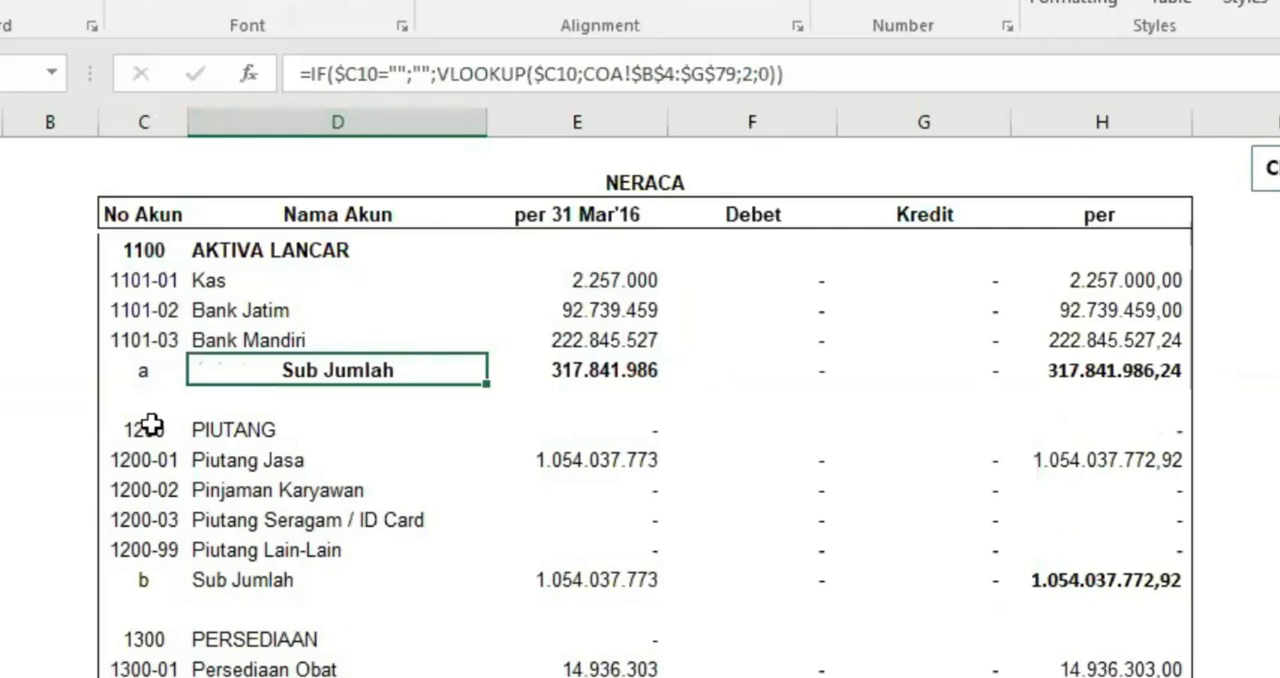
Make the 1200 PIUTANG heading and its Sub Jumlah label and amount bold, and centre the Sub Jumlah label
{"action": "left_click_drag", "start_coordinate": [150, 427], "coordinate": [206, 428]}
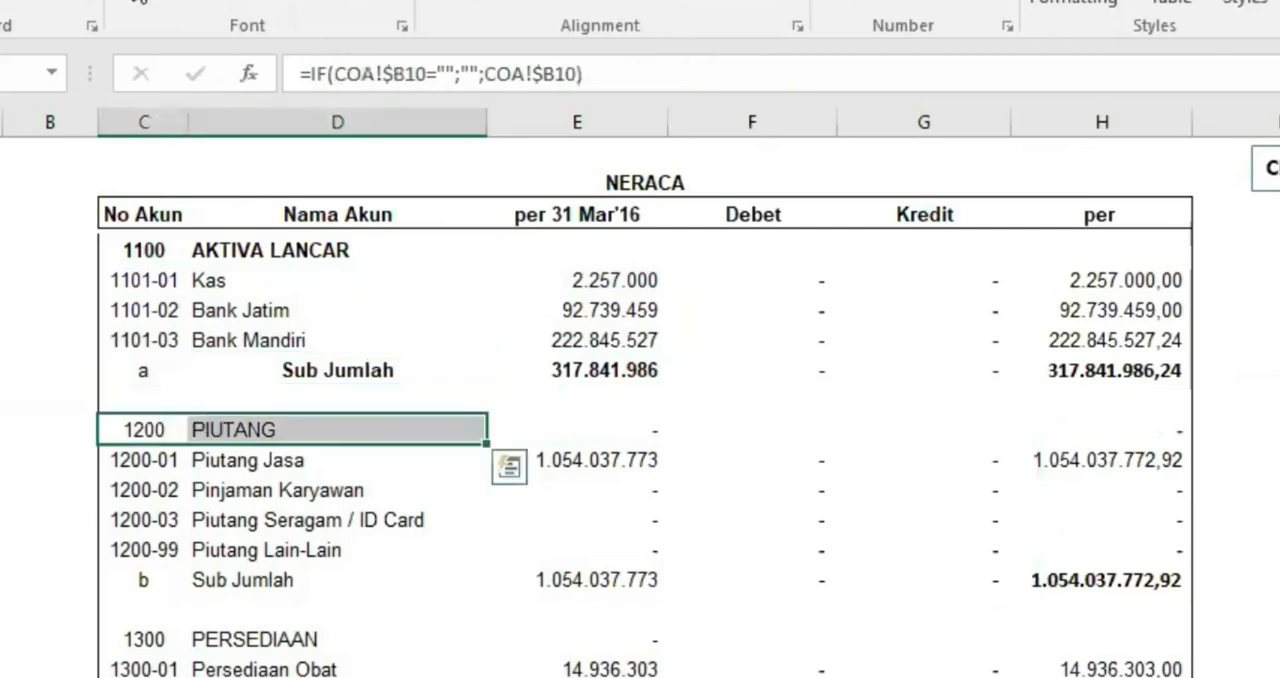
{"action": "key", "text": "ctrl+b"}
{"action": "left_click_drag", "start_coordinate": [300, 582], "coordinate": [581, 580]}
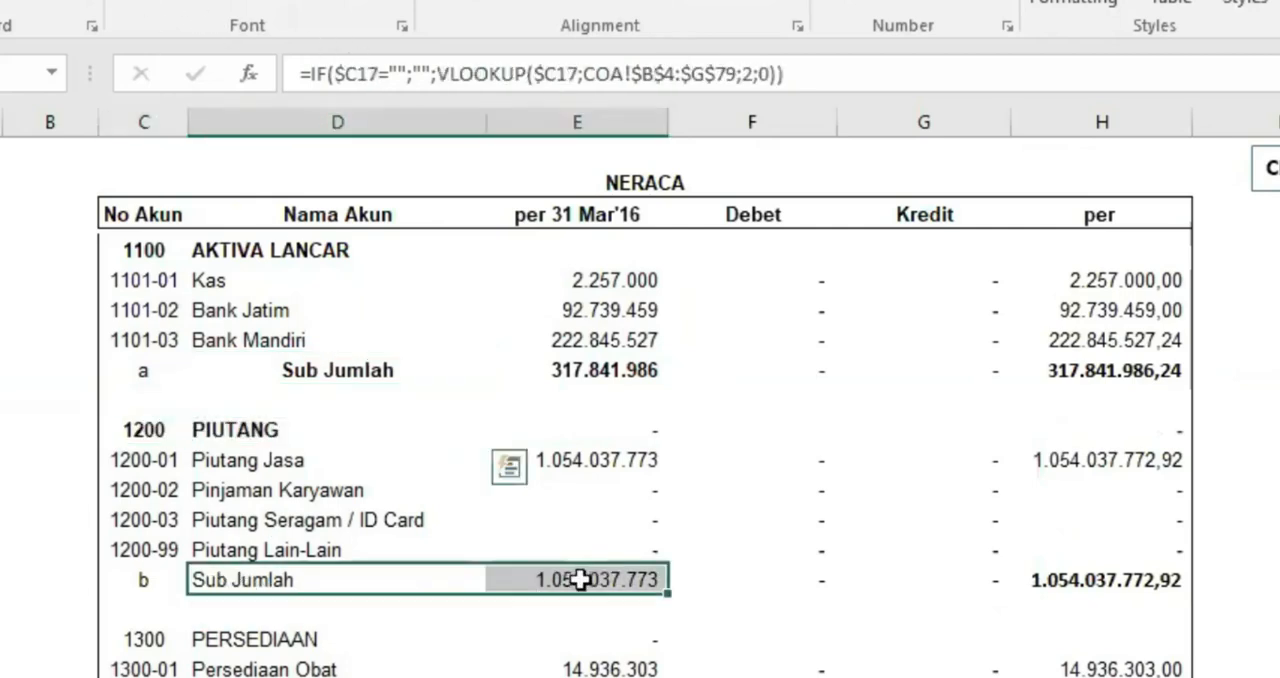
{"action": "key", "text": "ctrl+b"}
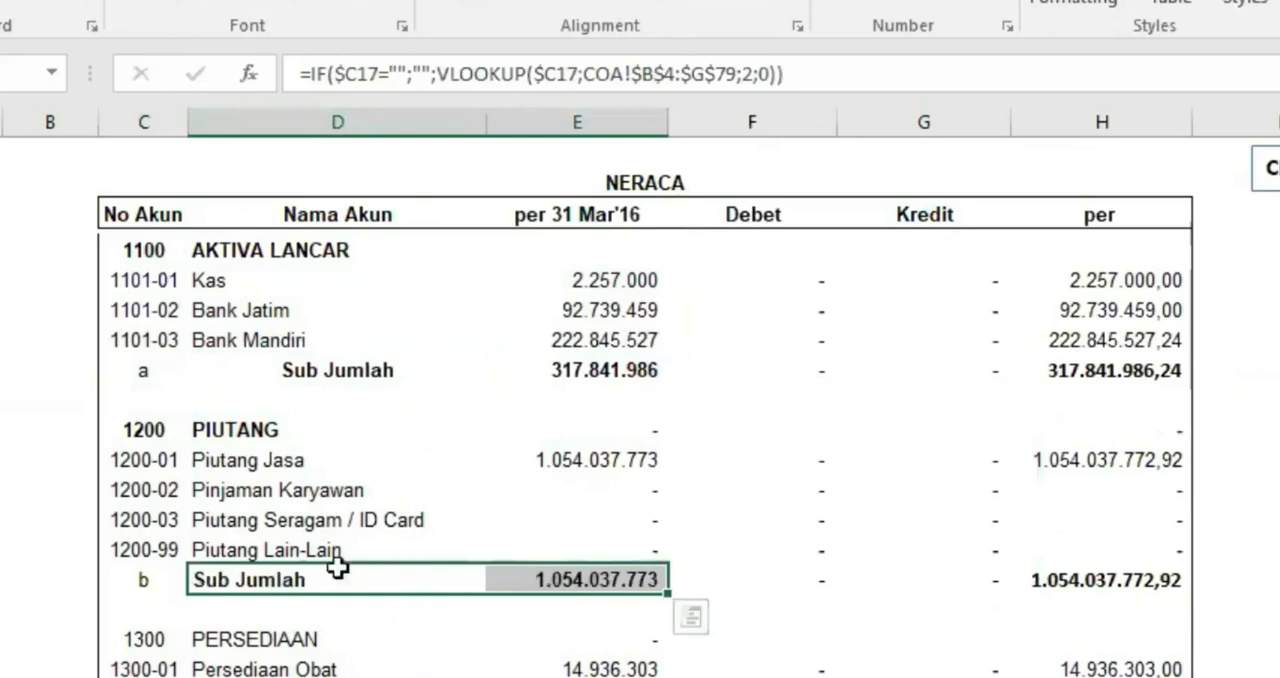
{"action": "left_click", "coordinate": [334, 574]}
{"action": "left_click", "coordinate": [473, 4]}
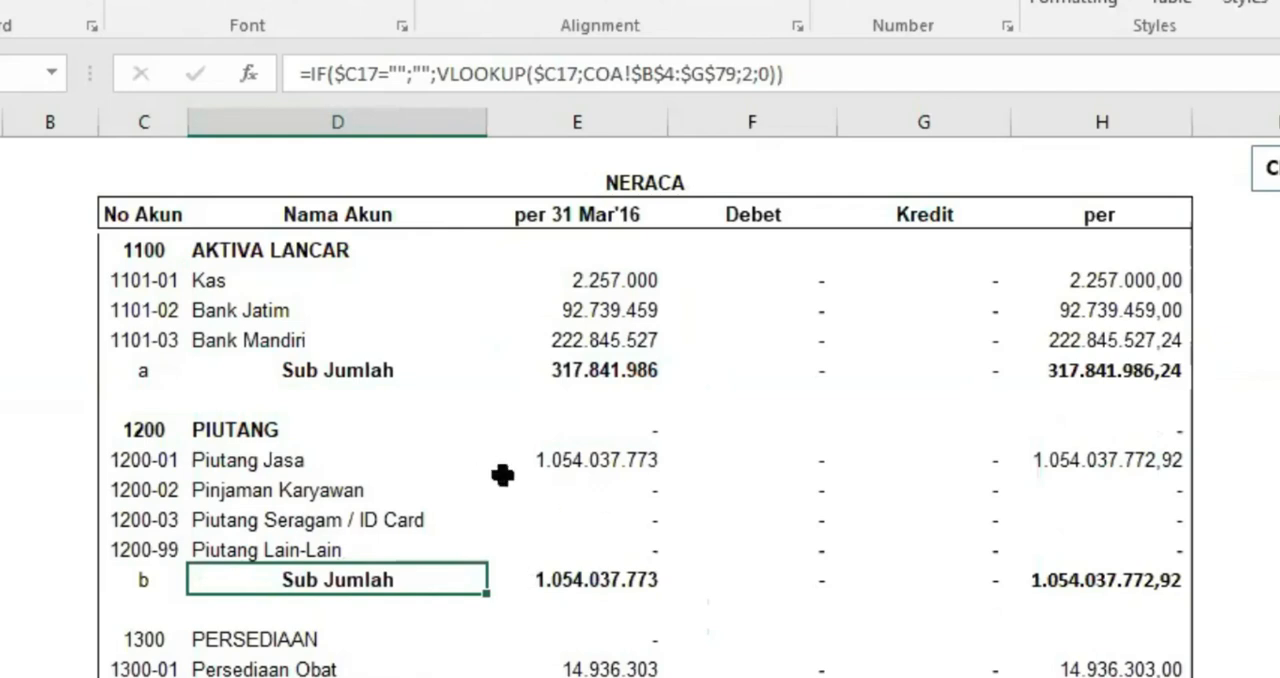
Examine the letter codes of the Sub Jumlah rows in NRC and COA, and the COA subtotal label and balance beside code a
{"action": "scroll", "coordinate": [505, 472], "scroll_direction": "down", "scroll_amount": 1}
{"action": "left_click", "coordinate": [160, 310]}
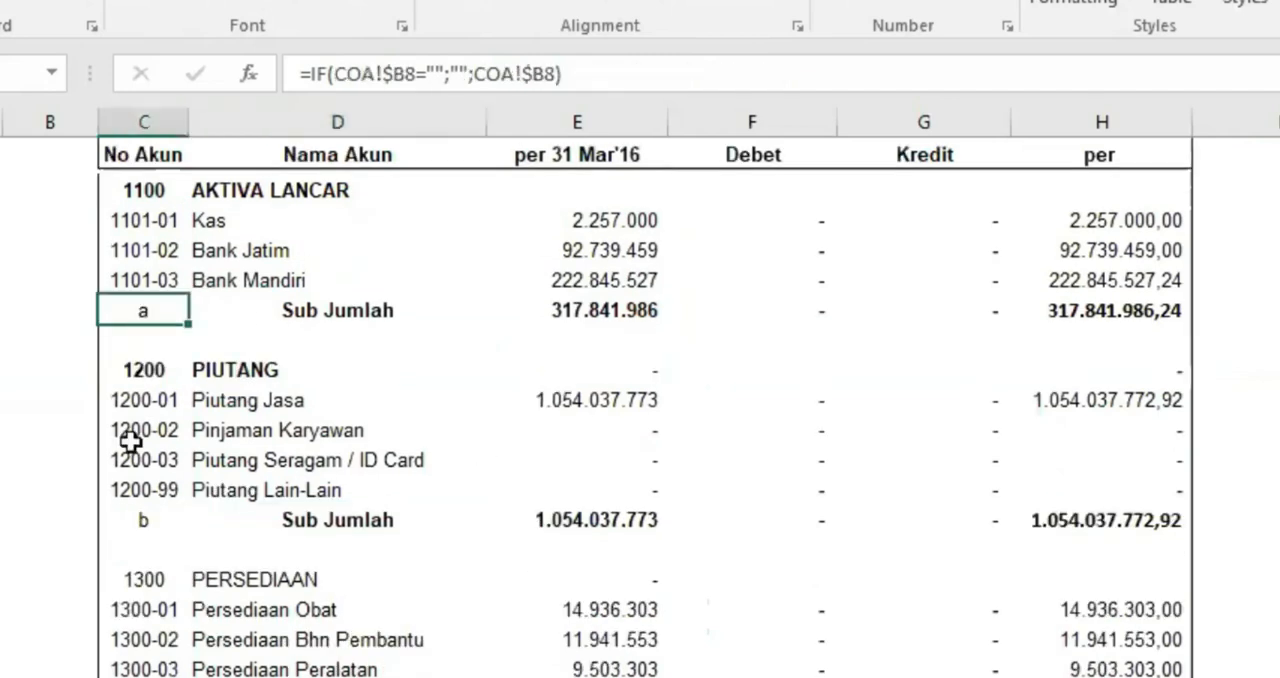
{"action": "left_click", "coordinate": [143, 520]}
{"action": "left_click", "coordinate": [143, 668]}
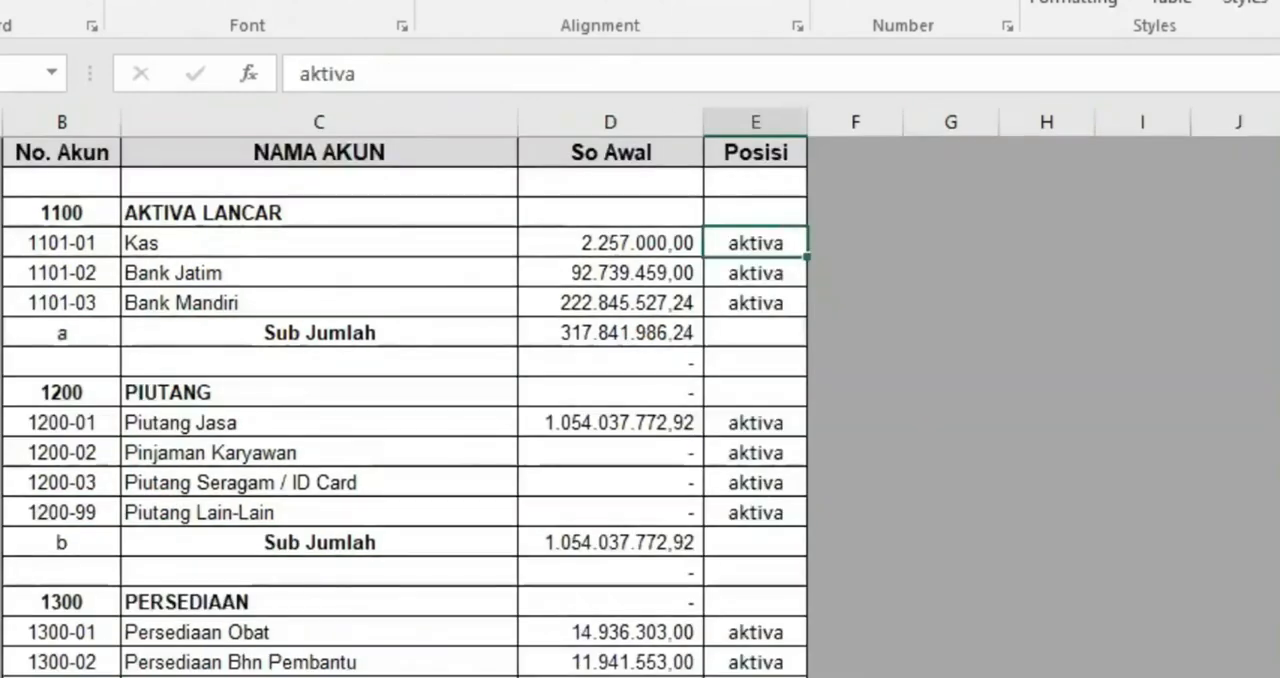
{"action": "left_click", "coordinate": [74, 332]}
{"action": "left_click", "coordinate": [70, 545]}
{"action": "type", "text": "bc"}
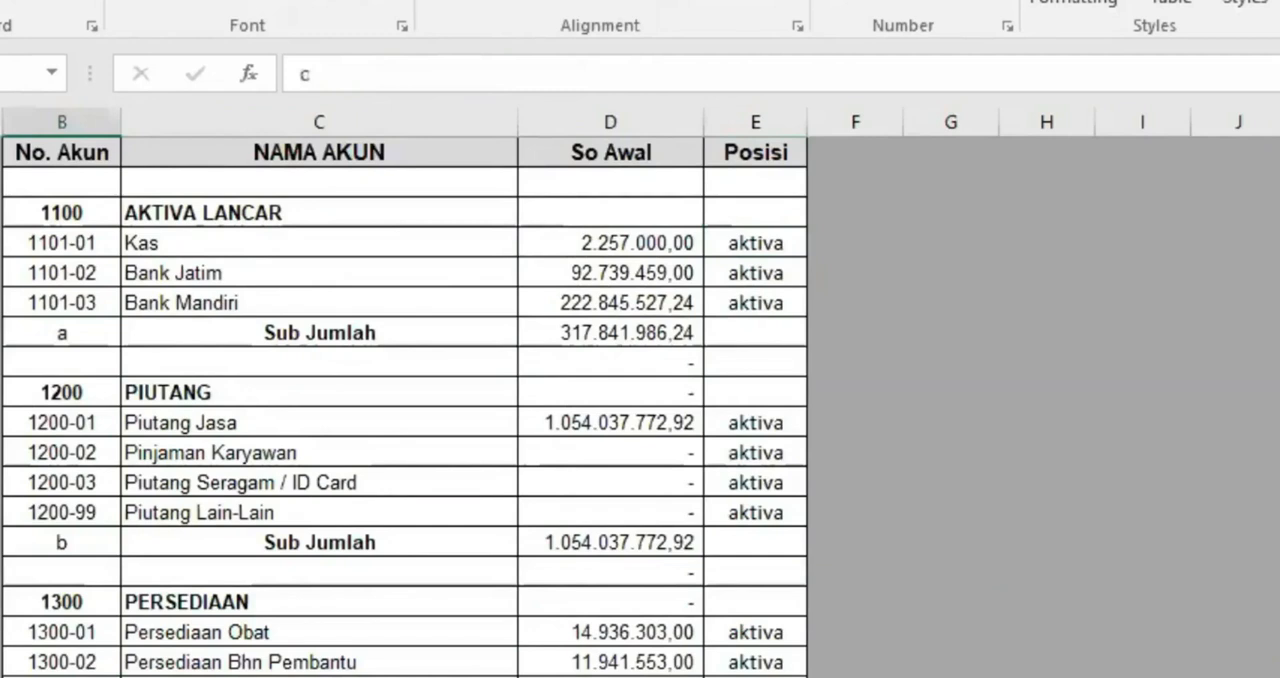
{"action": "left_click", "coordinate": [610, 333]}
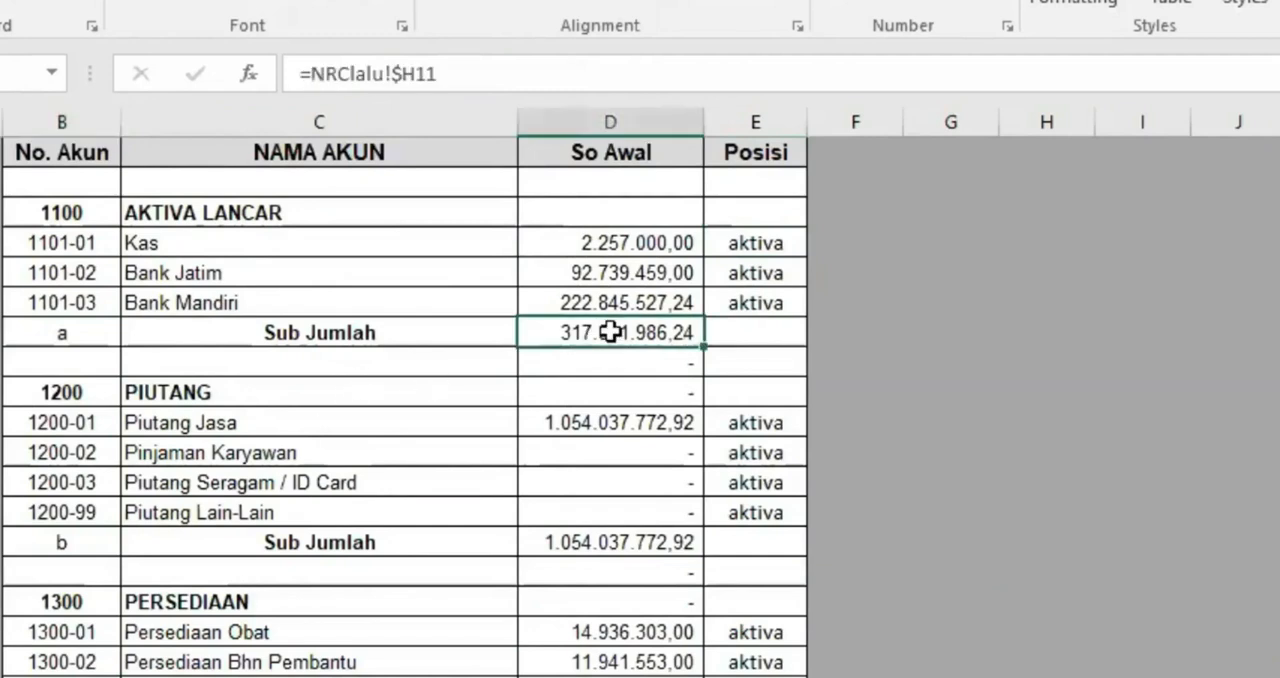
{"action": "left_click", "coordinate": [305, 333]}
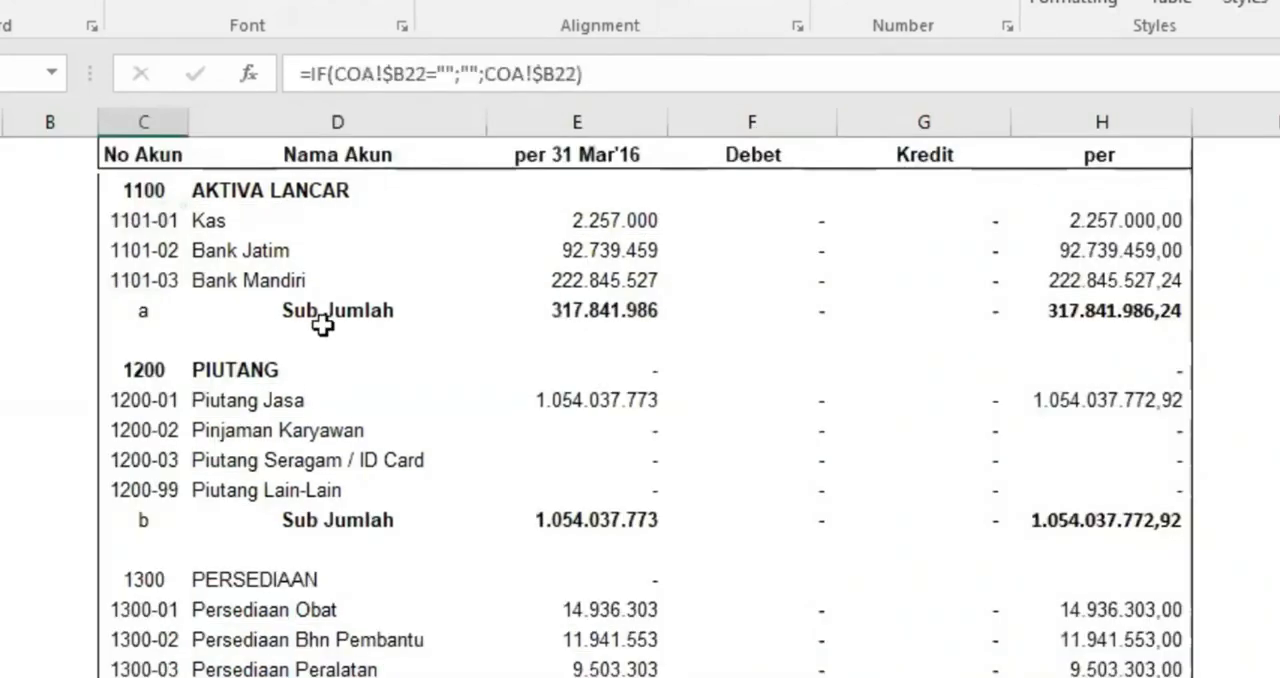
Test the AKTIVA LANCAR Sub Jumlah lookup in NRC by clearing its No Akun code, undo the clearing, and check code a in COA
{"action": "left_click", "coordinate": [330, 312]}
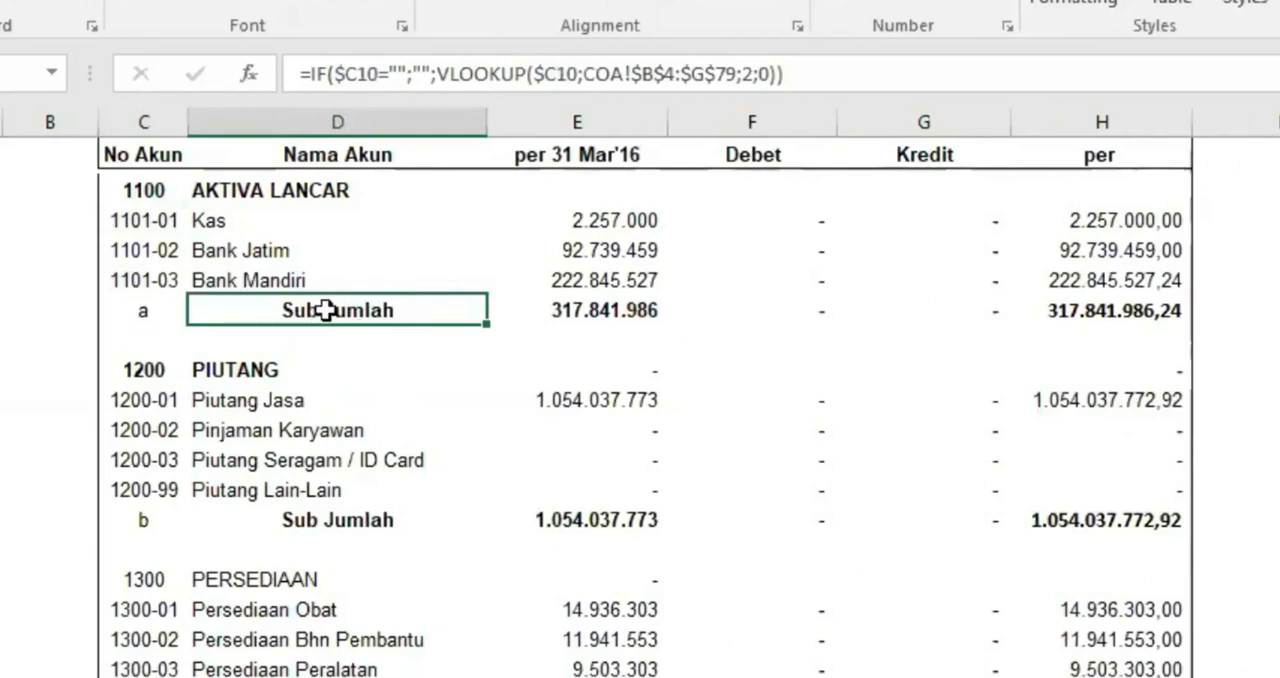
{"action": "left_click_drag", "start_coordinate": [147, 310], "coordinate": [147, 340]}
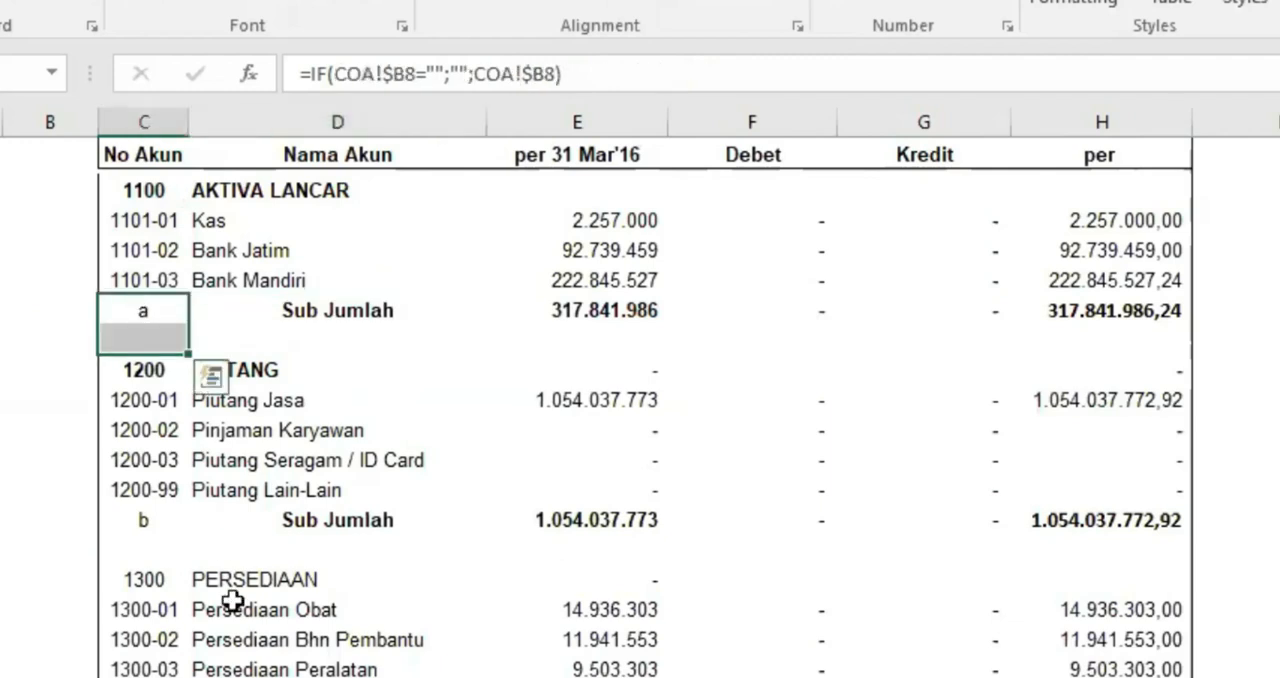
{"action": "left_click", "coordinate": [150, 313]}
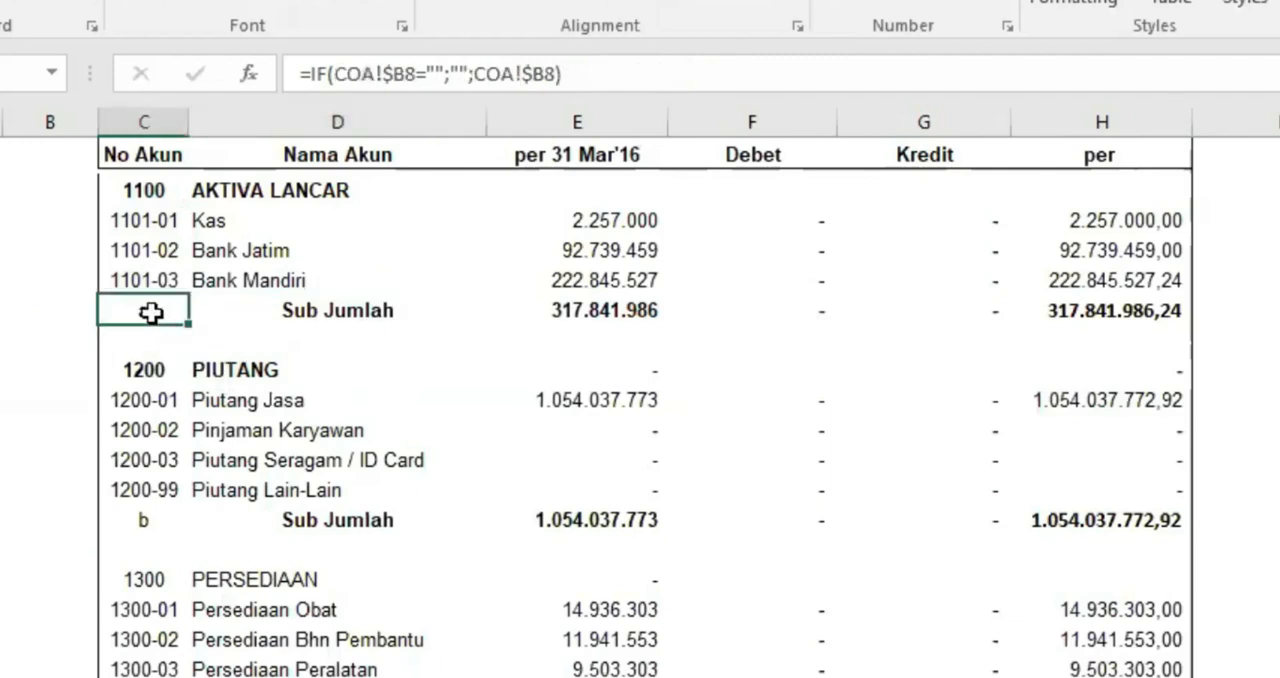
{"action": "key", "text": "Delete"}
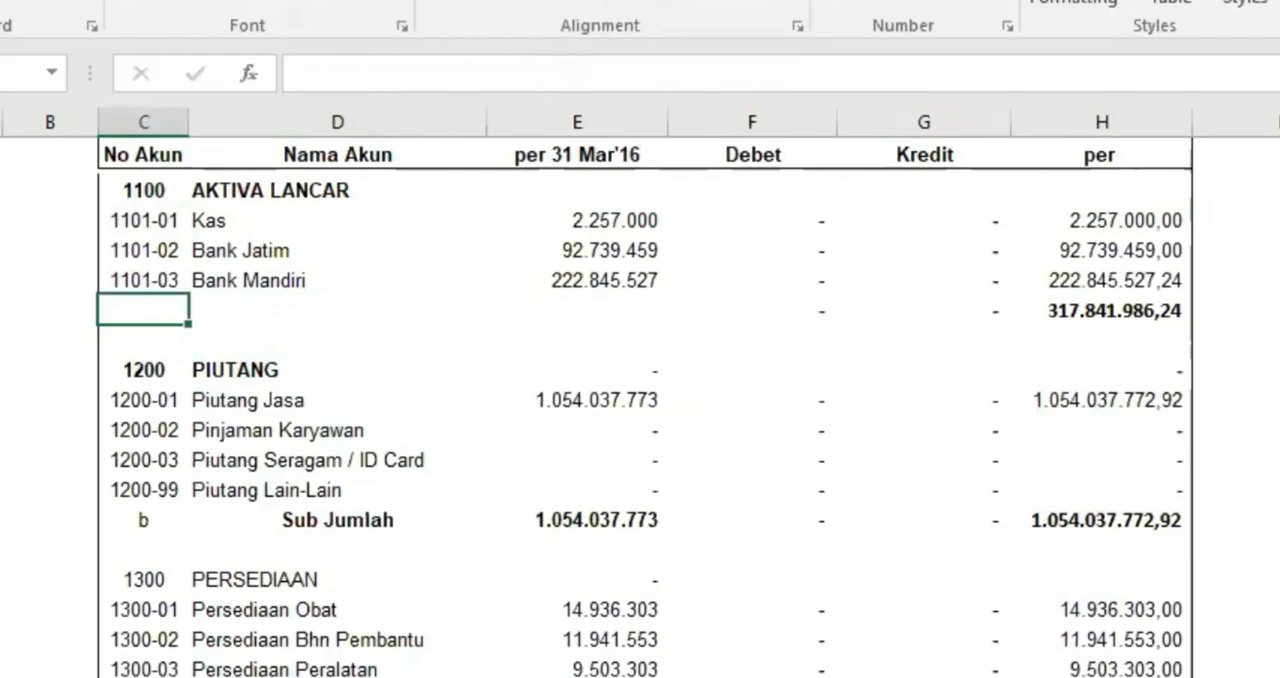
{"action": "key", "text": "ctrl+z"}
{"action": "key", "text": "ctrl+Page_Up"}
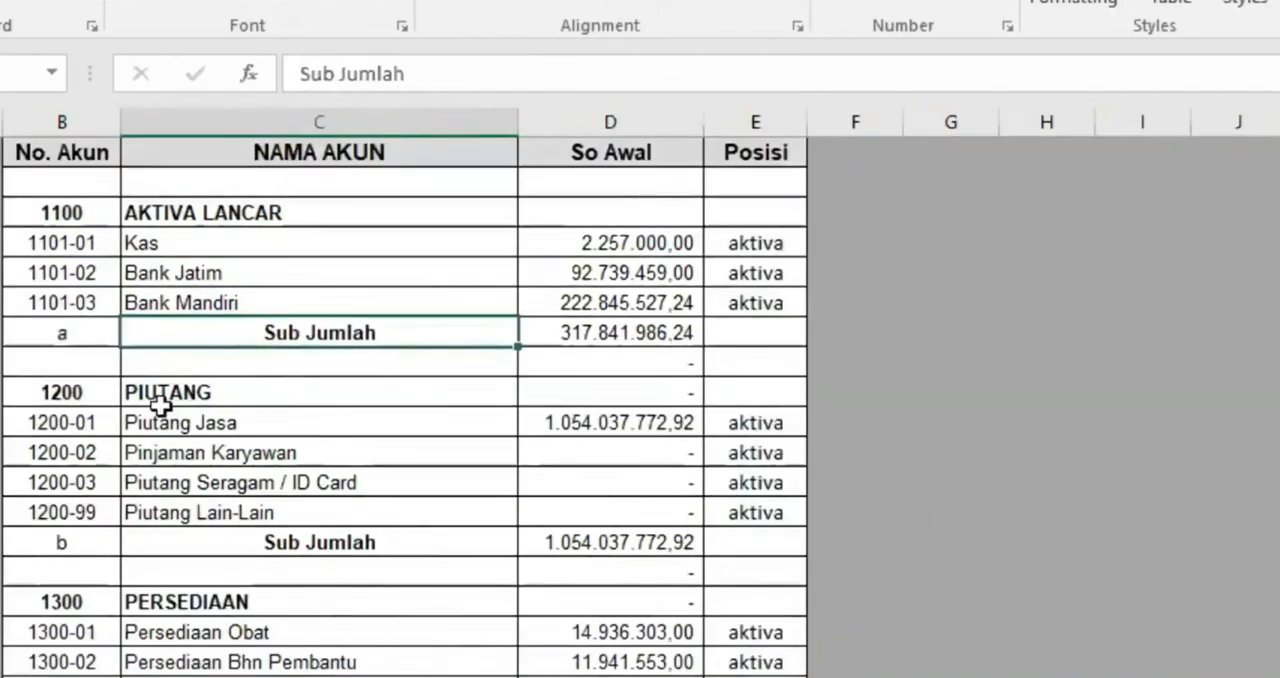
{"action": "left_click", "coordinate": [55, 332]}
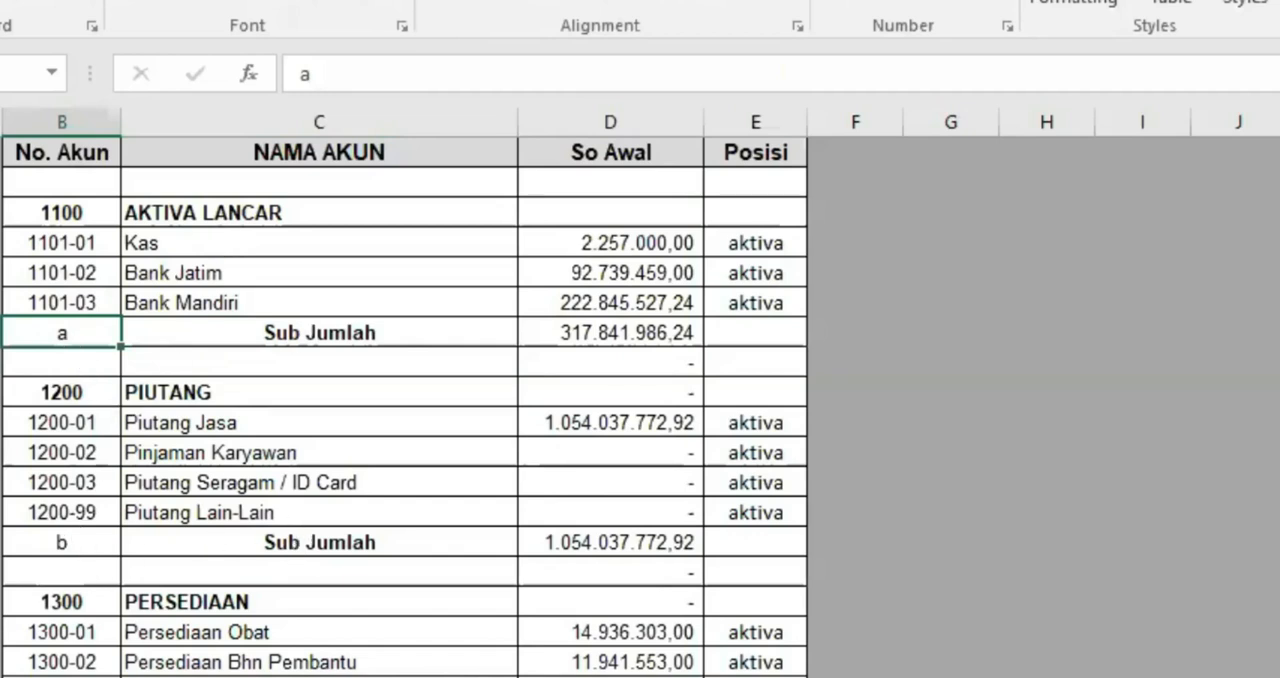
Examine the letter codes of the subtotal rows throughout COA and the So Awal formula of the AKTIVA LANCAR Sub Jumlah row
{"action": "scroll", "coordinate": [340, 586], "scroll_direction": "down", "scroll_amount": 3}
{"action": "scroll", "coordinate": [297, 569], "scroll_direction": "down", "scroll_amount": 4}
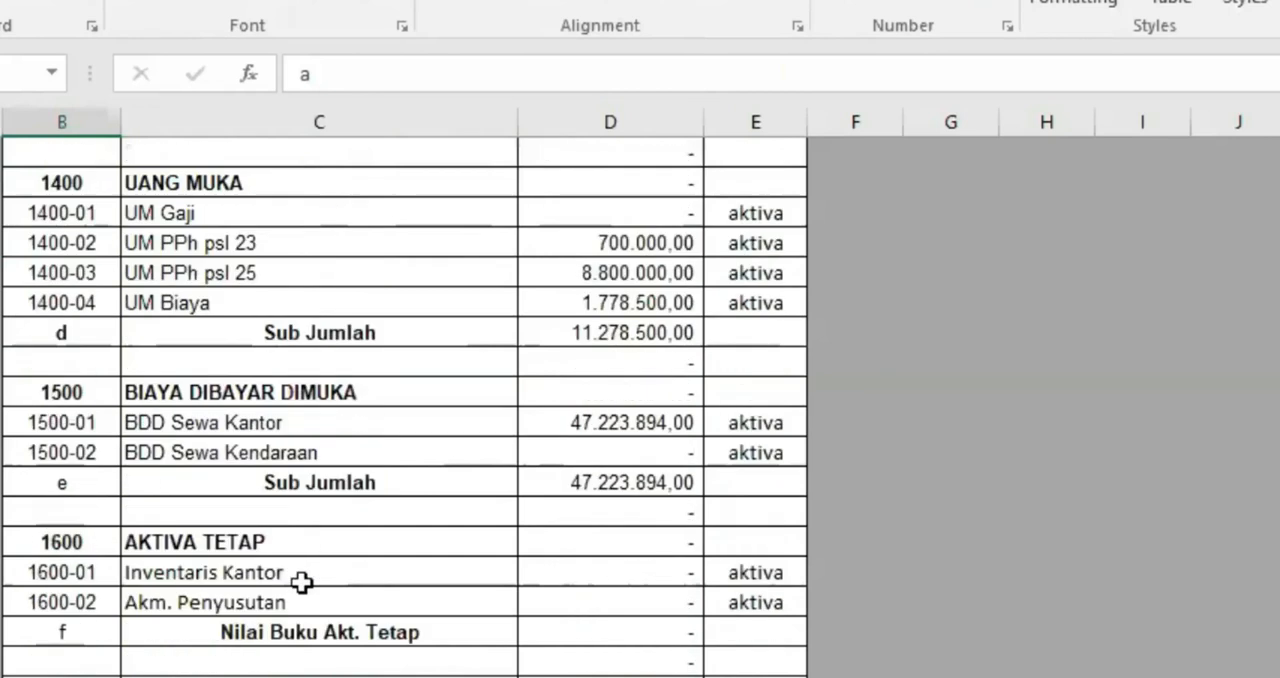
{"action": "scroll", "coordinate": [329, 563], "scroll_direction": "down", "scroll_amount": 3}
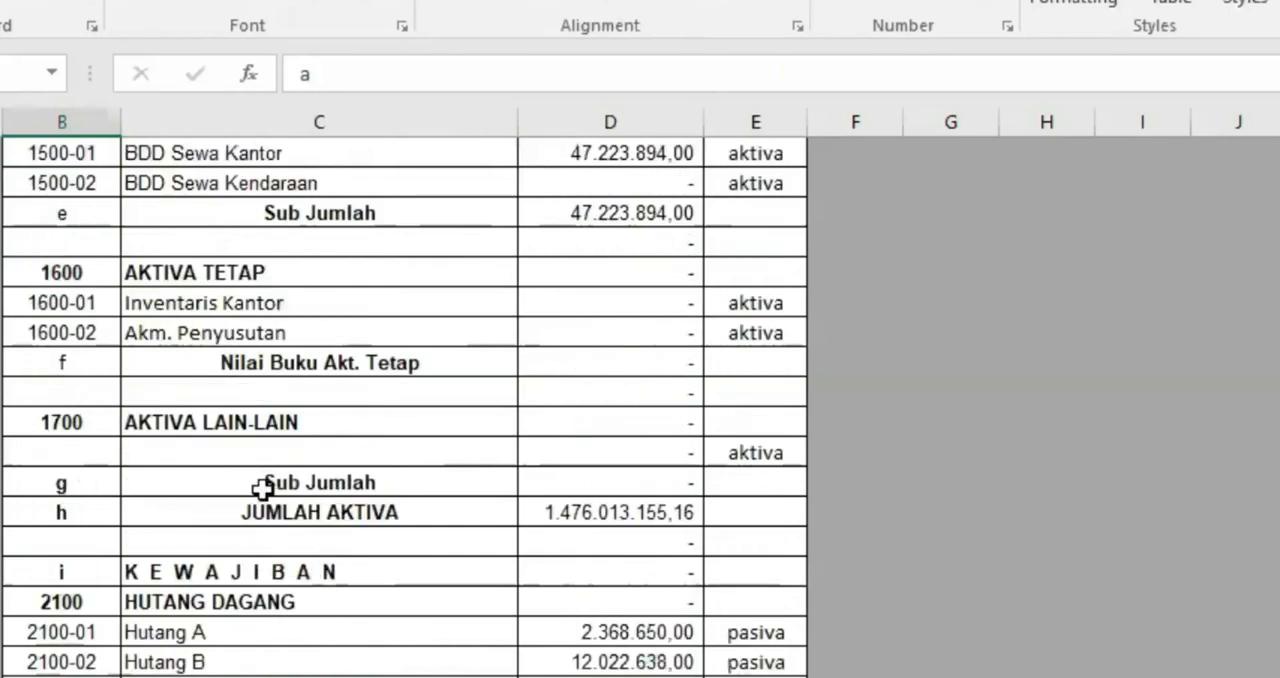
{"action": "scroll", "coordinate": [264, 484], "scroll_direction": "up", "scroll_amount": 3}
{"action": "scroll", "coordinate": [300, 487], "scroll_direction": "up", "scroll_amount": 7}
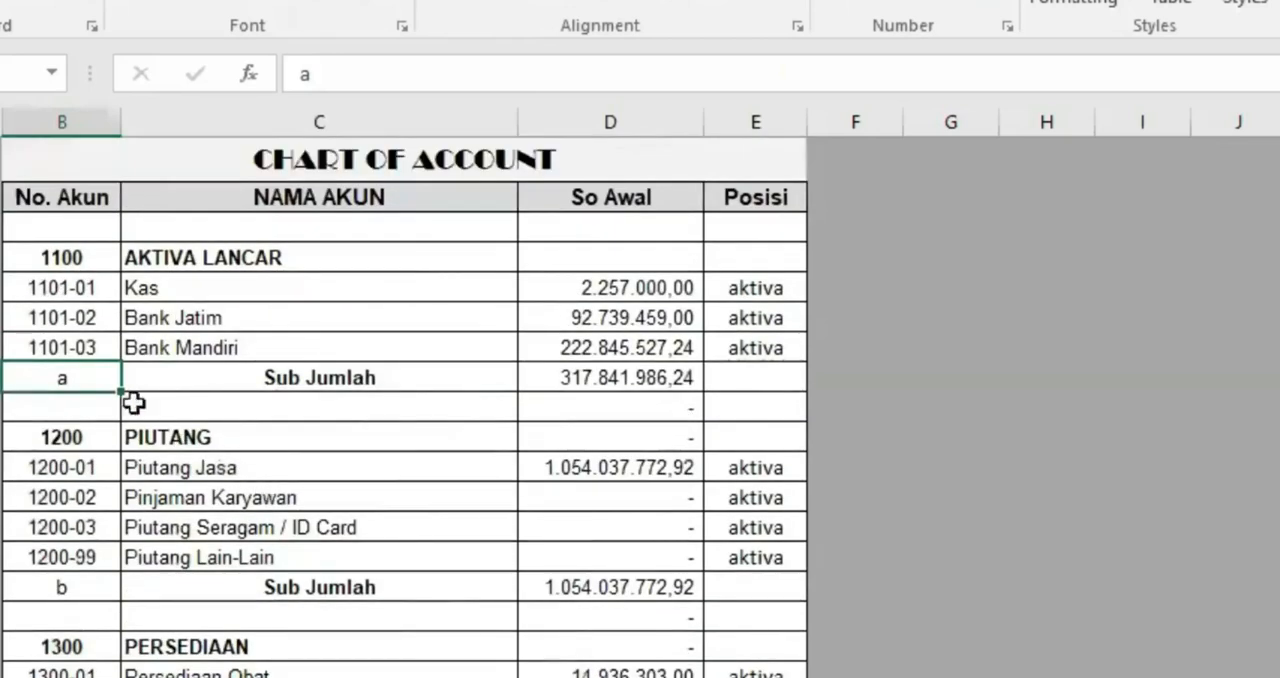
{"action": "left_click", "coordinate": [73, 580]}
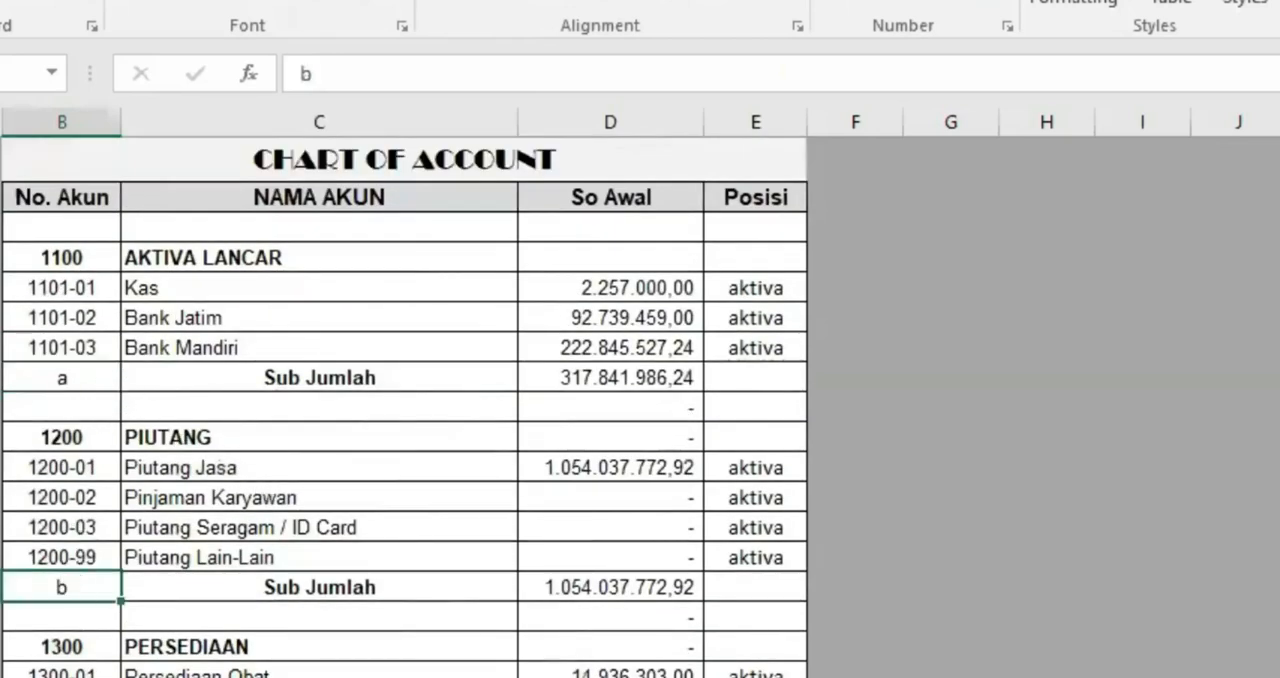
{"action": "left_click", "coordinate": [66, 676]}
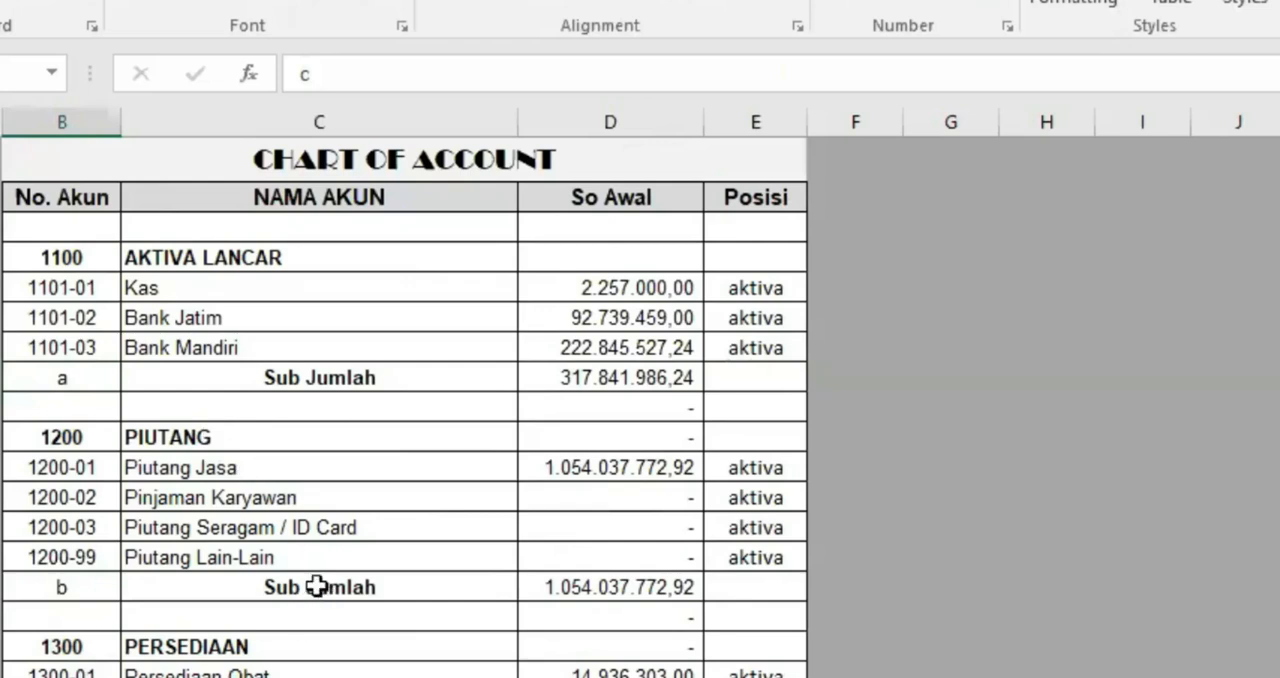
{"action": "left_click", "coordinate": [604, 374]}
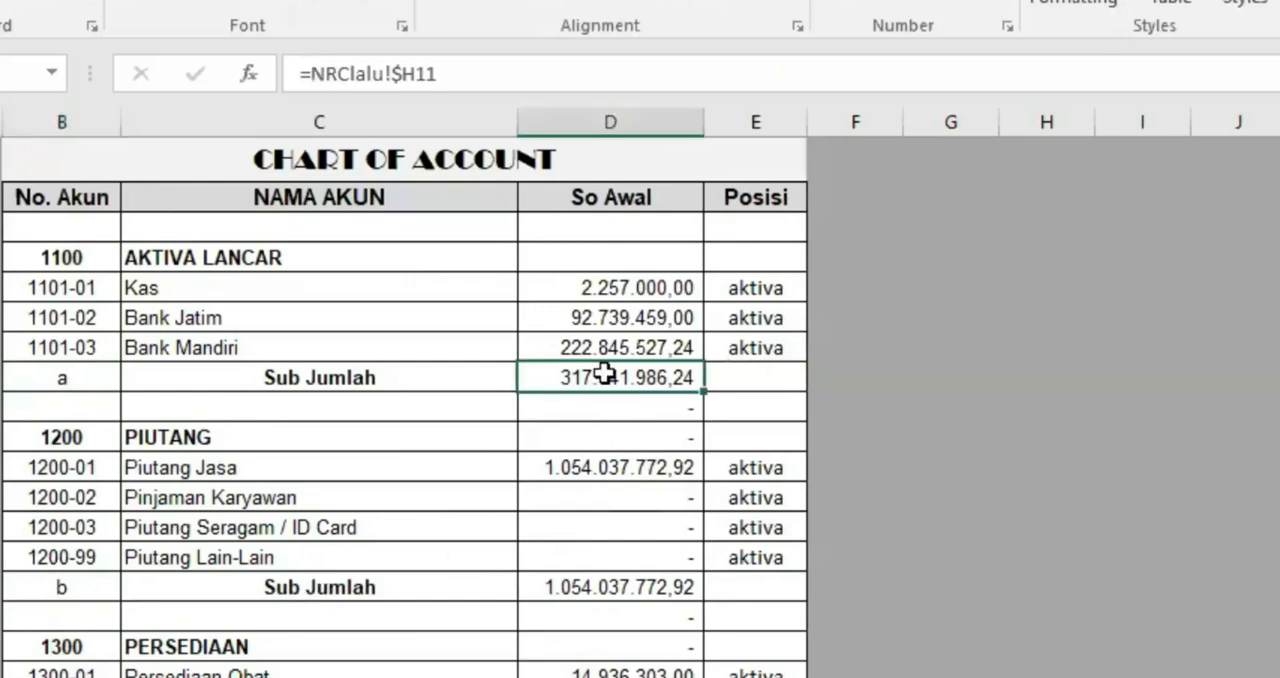
{"action": "left_click", "coordinate": [70, 378]}
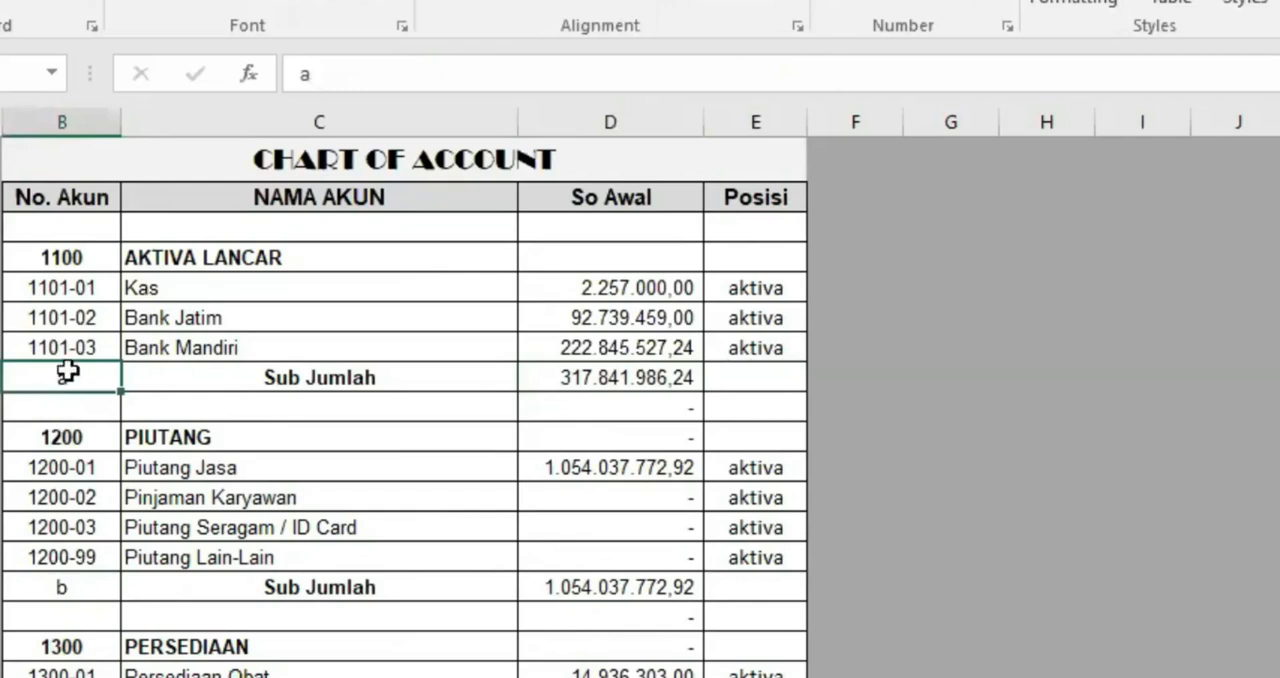
{"action": "left_click", "coordinate": [613, 377]}
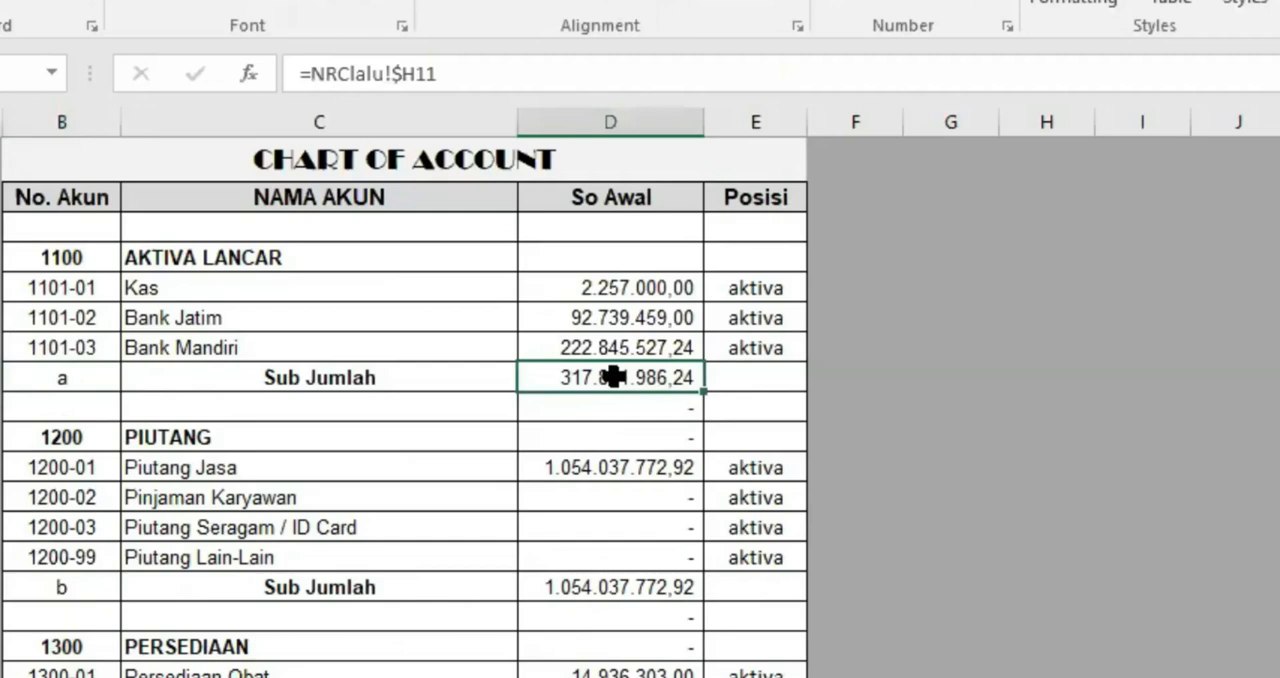
{"action": "left_click", "coordinate": [66, 382]}
{"action": "left_click", "coordinate": [60, 580]}
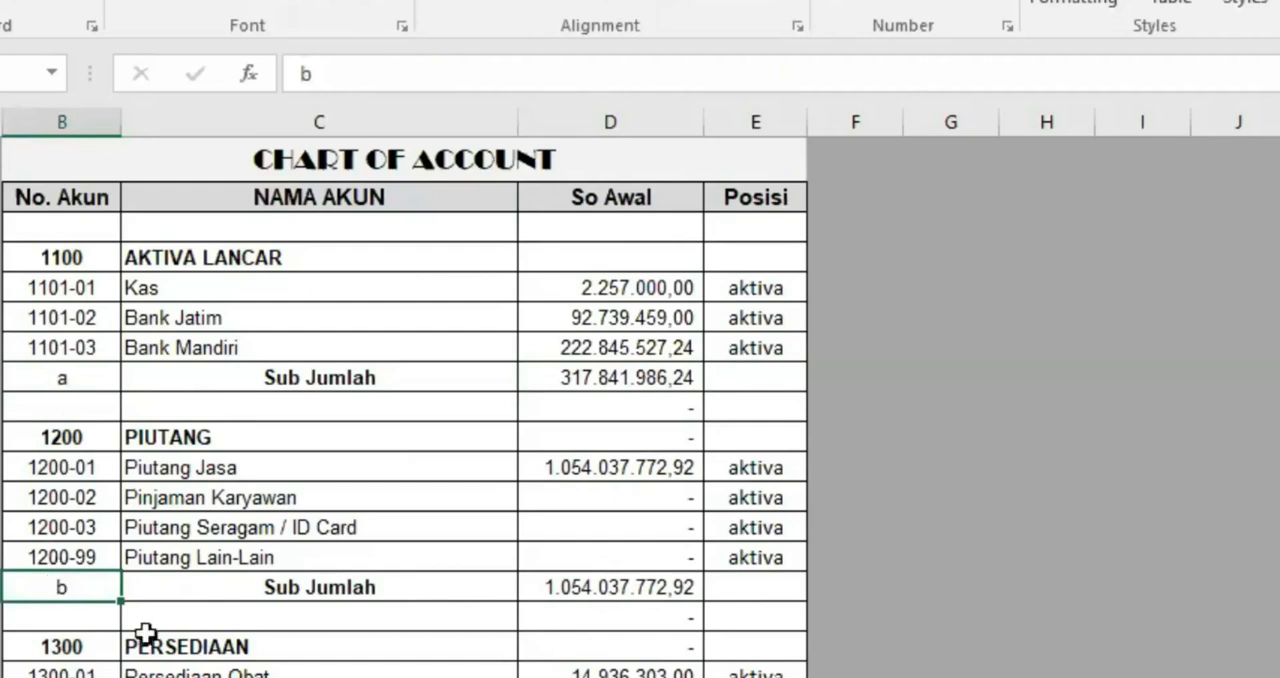
Hide the letter codes a and b beside the AKTIVA LANCAR and PIUTANG Sub Jumlah rows in NRC, keeping their formulas
{"action": "key", "text": "ctrl+Page_Down"}
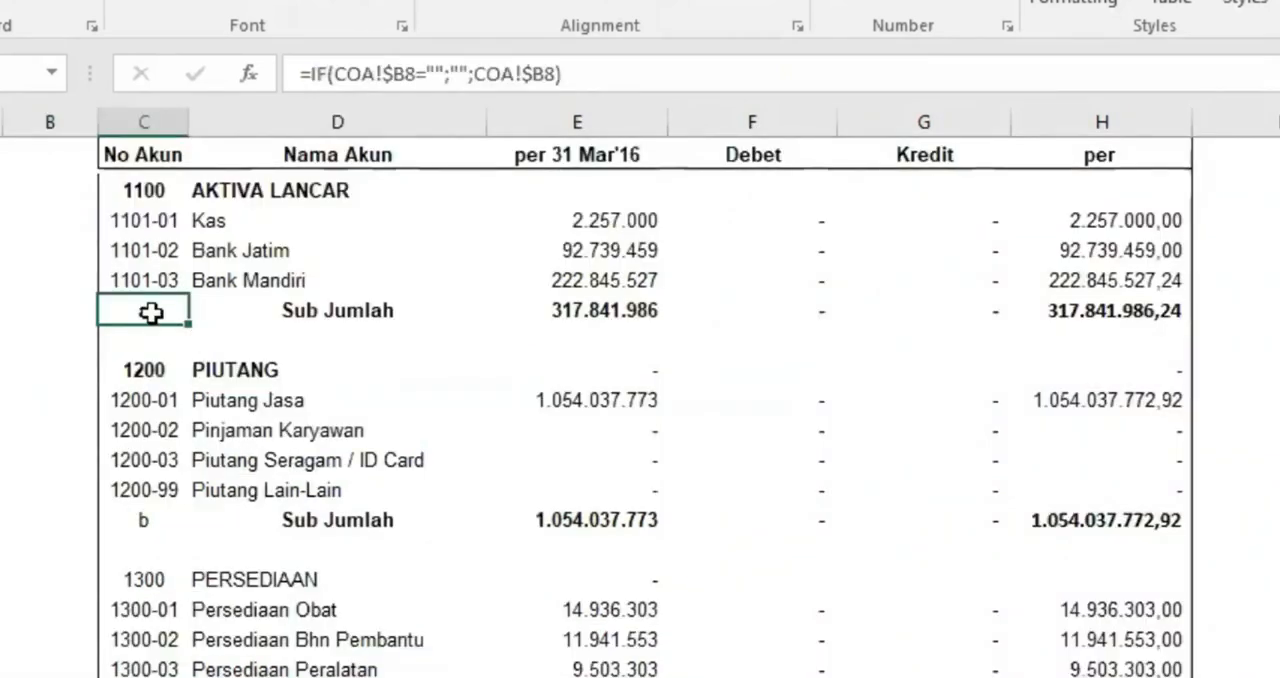
{"action": "left_click", "coordinate": [150, 518], "text": "ctrl"}
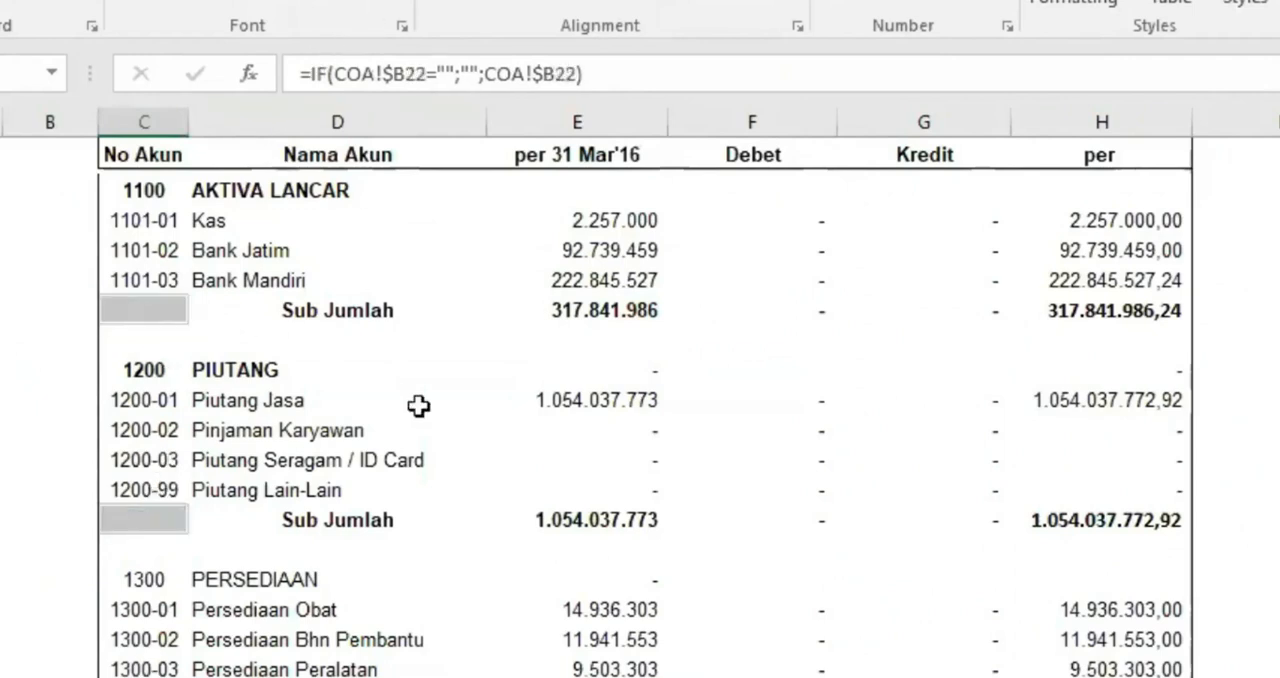
{"action": "left_click", "coordinate": [437, 402]}
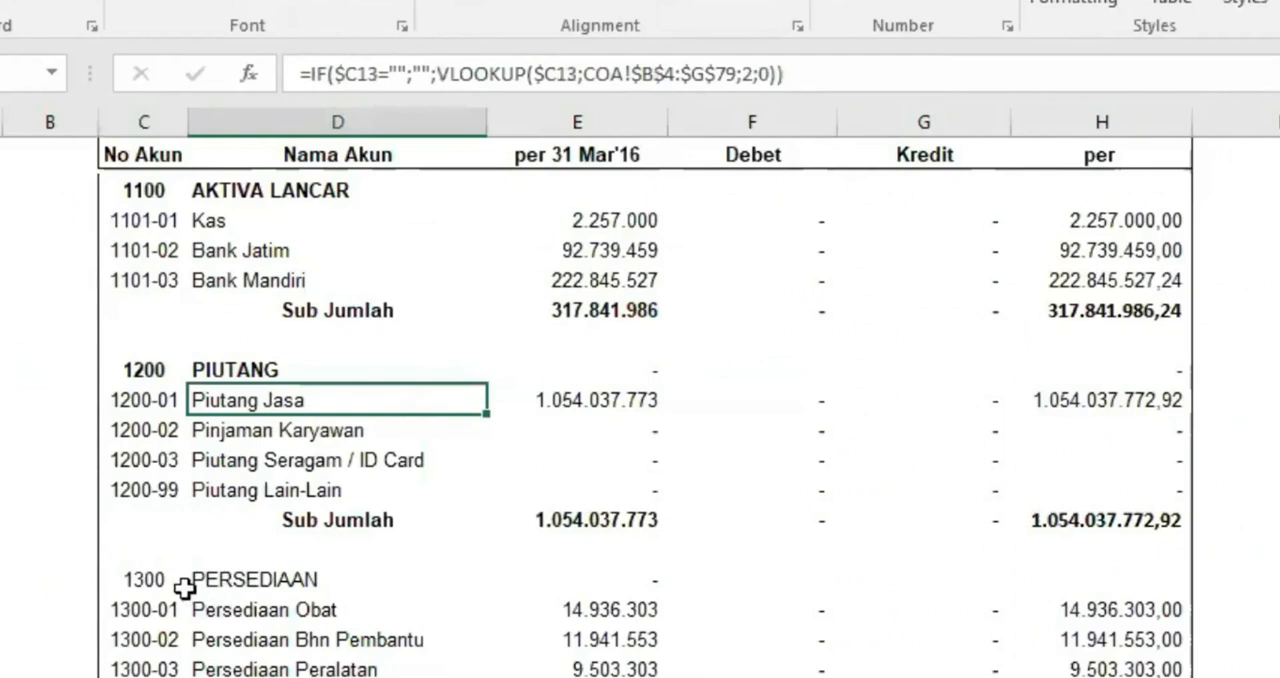
Make the 1300 PERSEDIAAN heading, Sub Jumlah label and amount bold, centre that label and hide its letter code
{"action": "left_click_drag", "start_coordinate": [163, 572], "coordinate": [214, 575]}
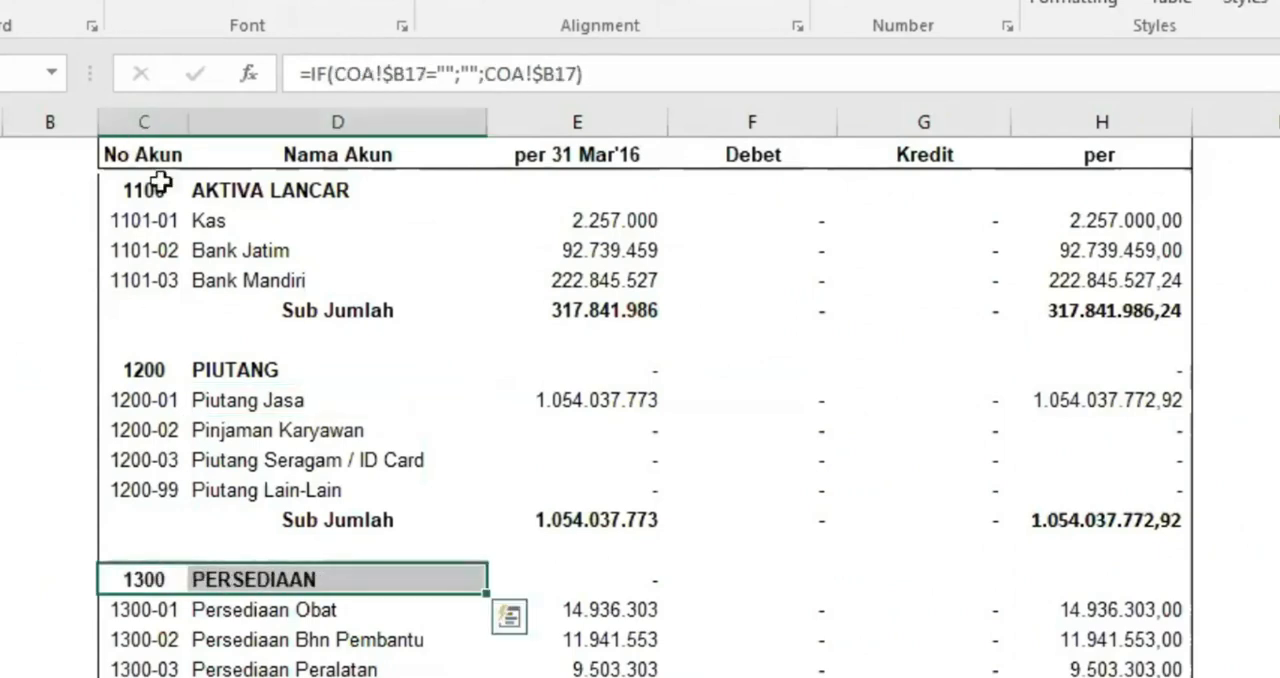
{"action": "left_click", "coordinate": [230, 676]}
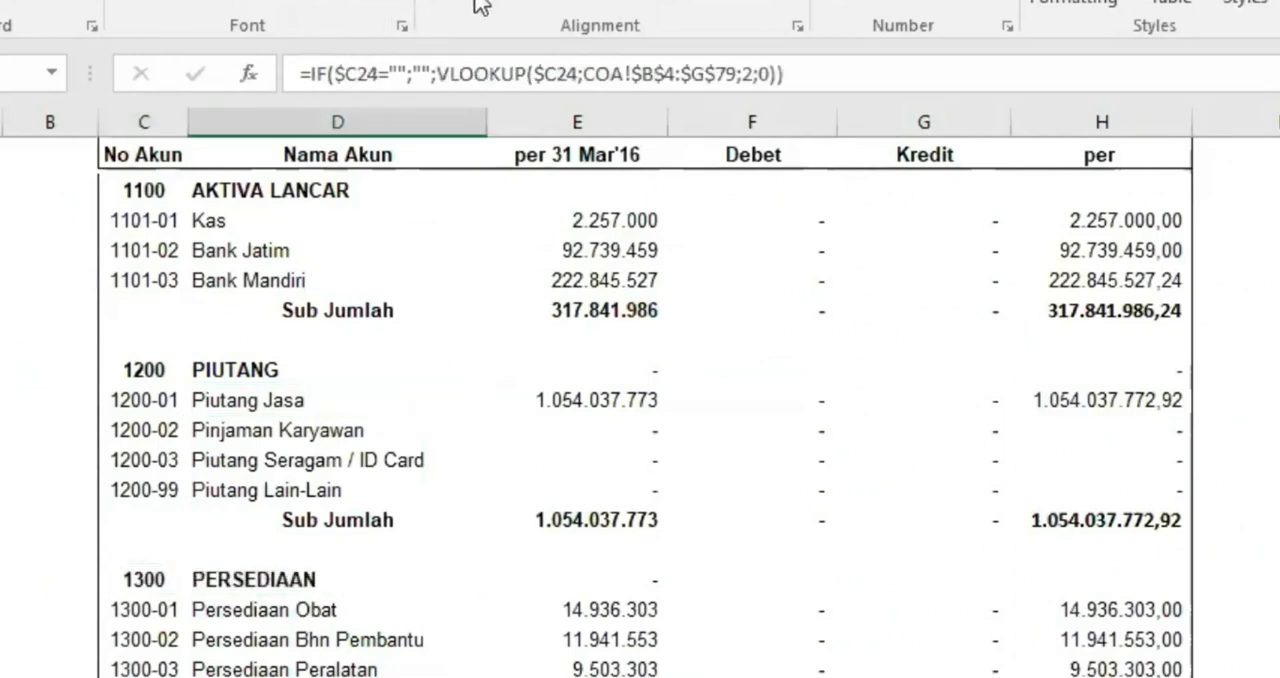
{"action": "key", "text": "shift+Right"}
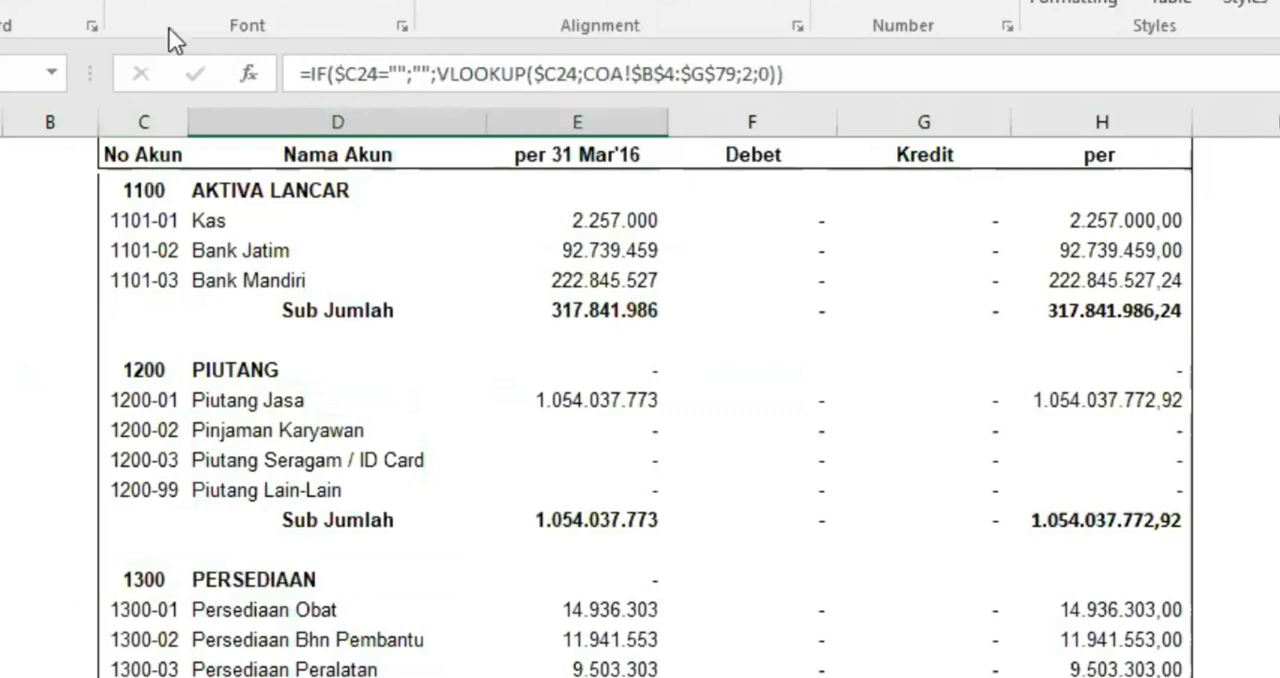
{"action": "left_click", "coordinate": [754, 511]}
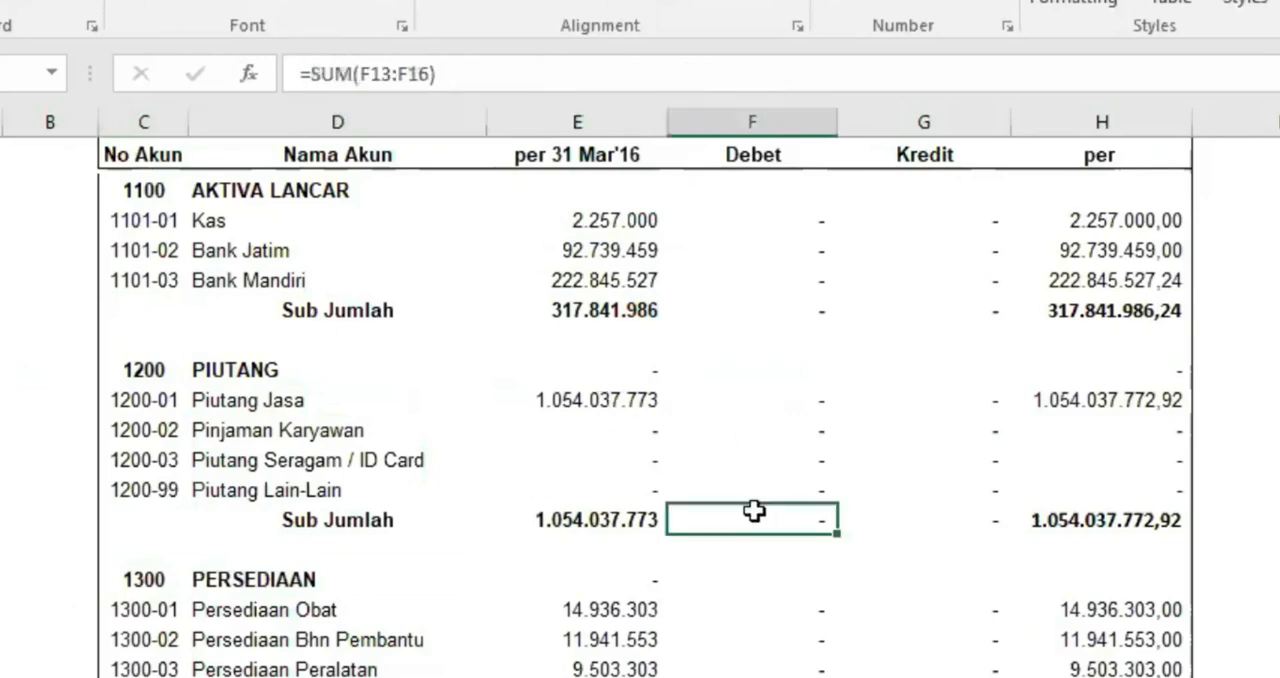
Make the 1400 UANG MUKA account number and heading bold in NRC
{"action": "scroll", "coordinate": [546, 600], "scroll_direction": "down", "scroll_amount": 2}
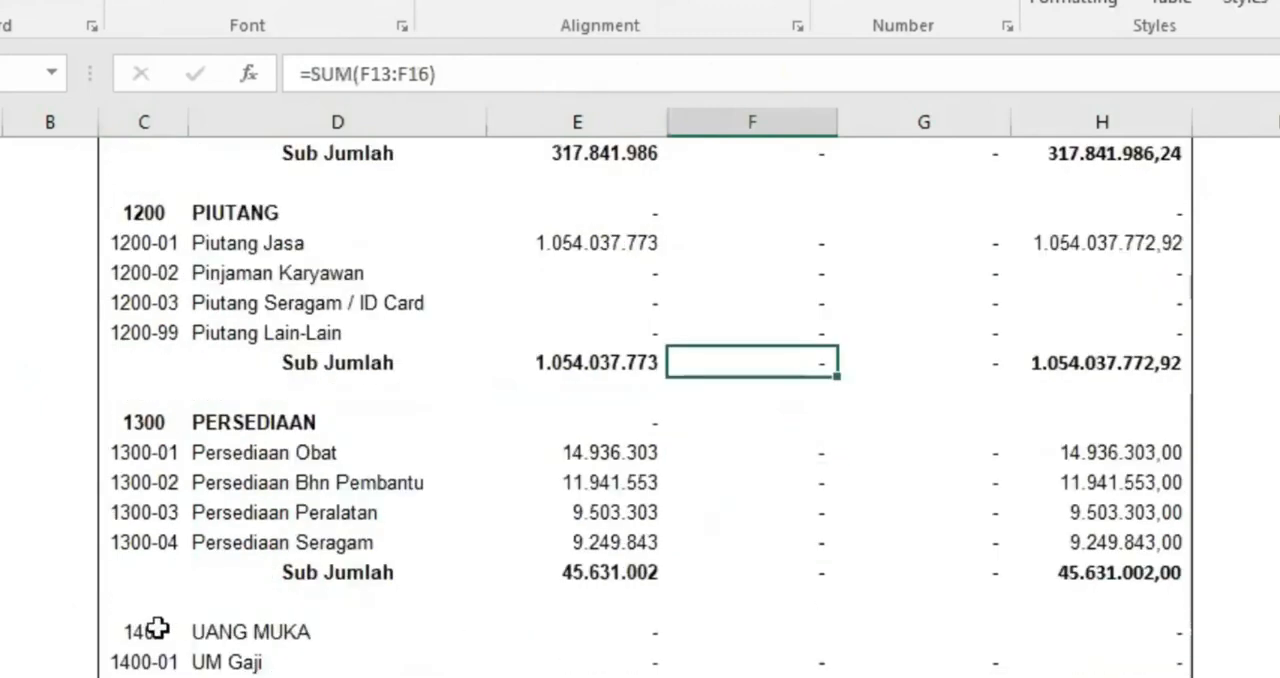
{"action": "left_click_drag", "start_coordinate": [158, 628], "coordinate": [240, 632]}
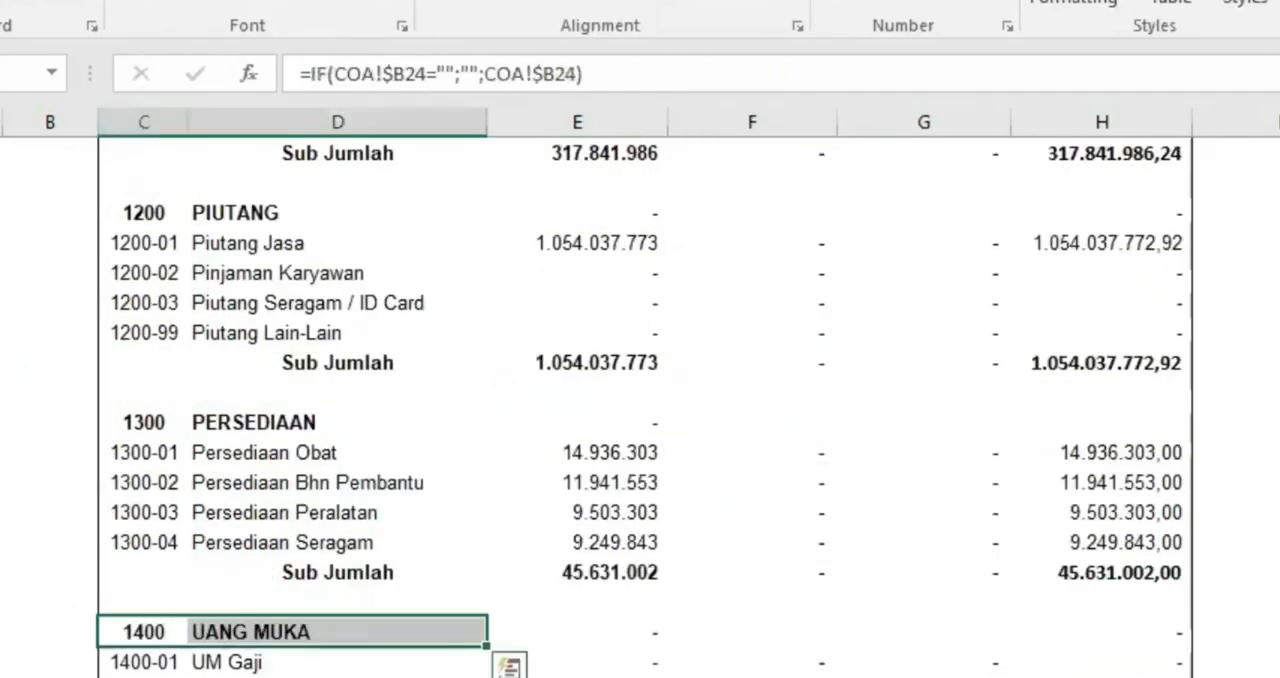
{"action": "left_click", "coordinate": [405, 570]}
Review the remaining NRC accounts down to MODAL and inspect the SELISIH formula in the per 31 Mar'16 column
{"action": "scroll", "coordinate": [403, 565], "scroll_direction": "down", "scroll_amount": 12}
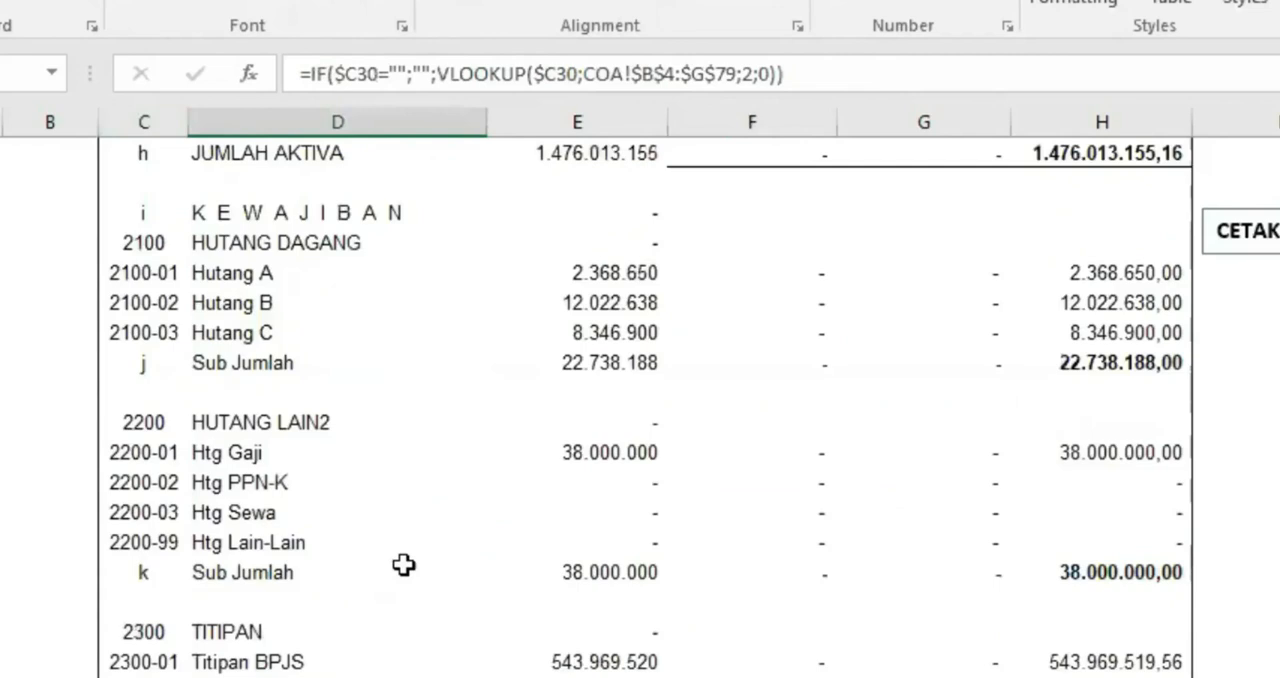
{"action": "scroll", "coordinate": [403, 565], "scroll_direction": "down", "scroll_amount": 10}
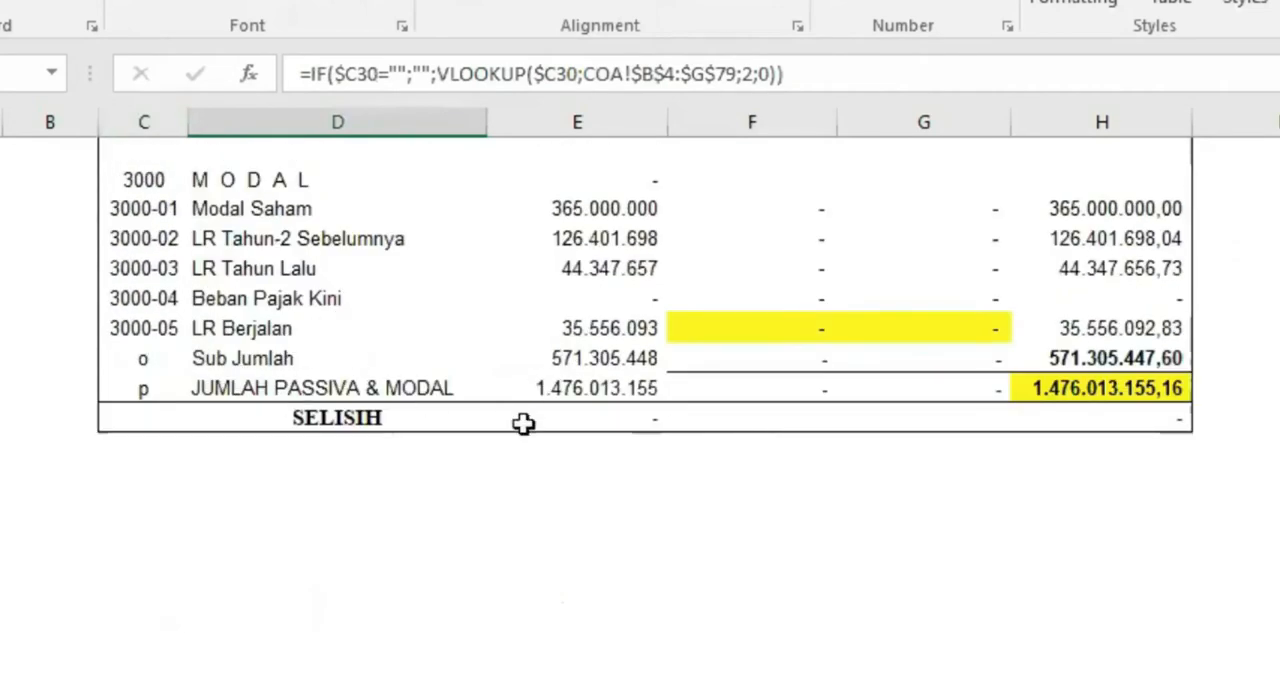
{"action": "scroll", "coordinate": [577, 518], "scroll_direction": "up", "scroll_amount": 2}
{"action": "scroll", "coordinate": [577, 518], "scroll_direction": "up", "scroll_amount": 15}
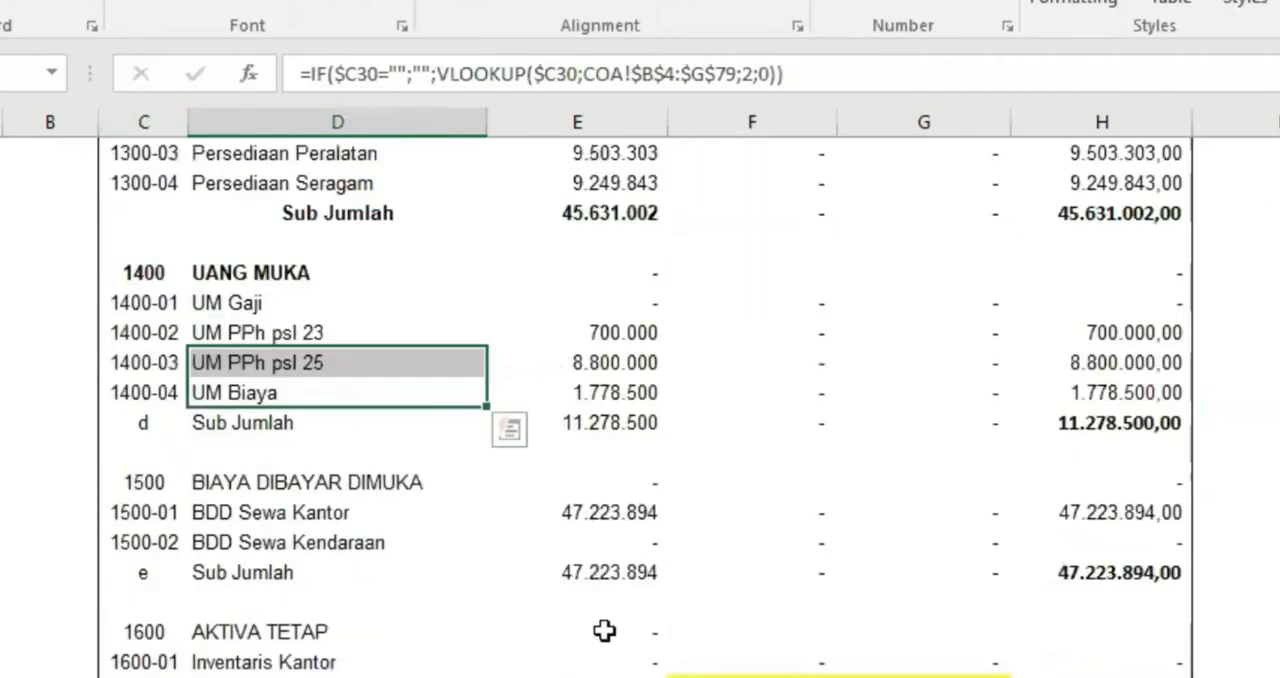
{"action": "scroll", "coordinate": [706, 554], "scroll_direction": "down", "scroll_amount": 12}
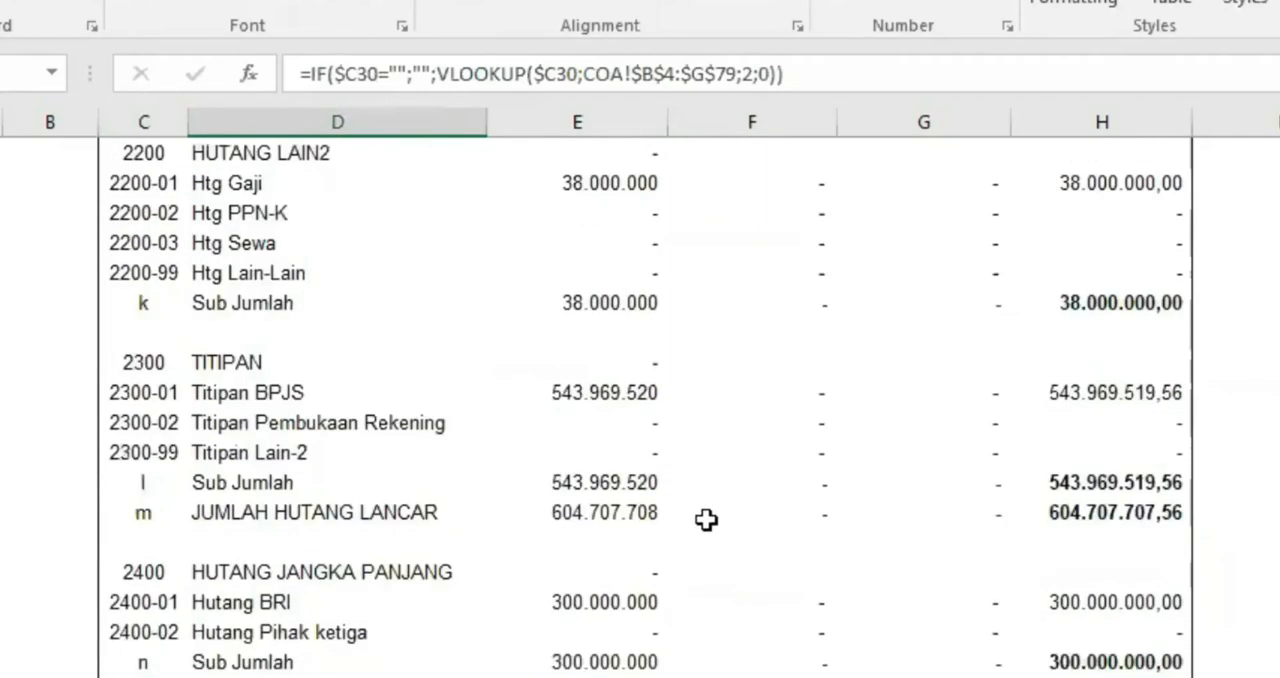
{"action": "scroll", "coordinate": [706, 518], "scroll_direction": "down", "scroll_amount": 6}
{"action": "left_click", "coordinate": [440, 420]}
{"action": "left_click", "coordinate": [590, 413]}
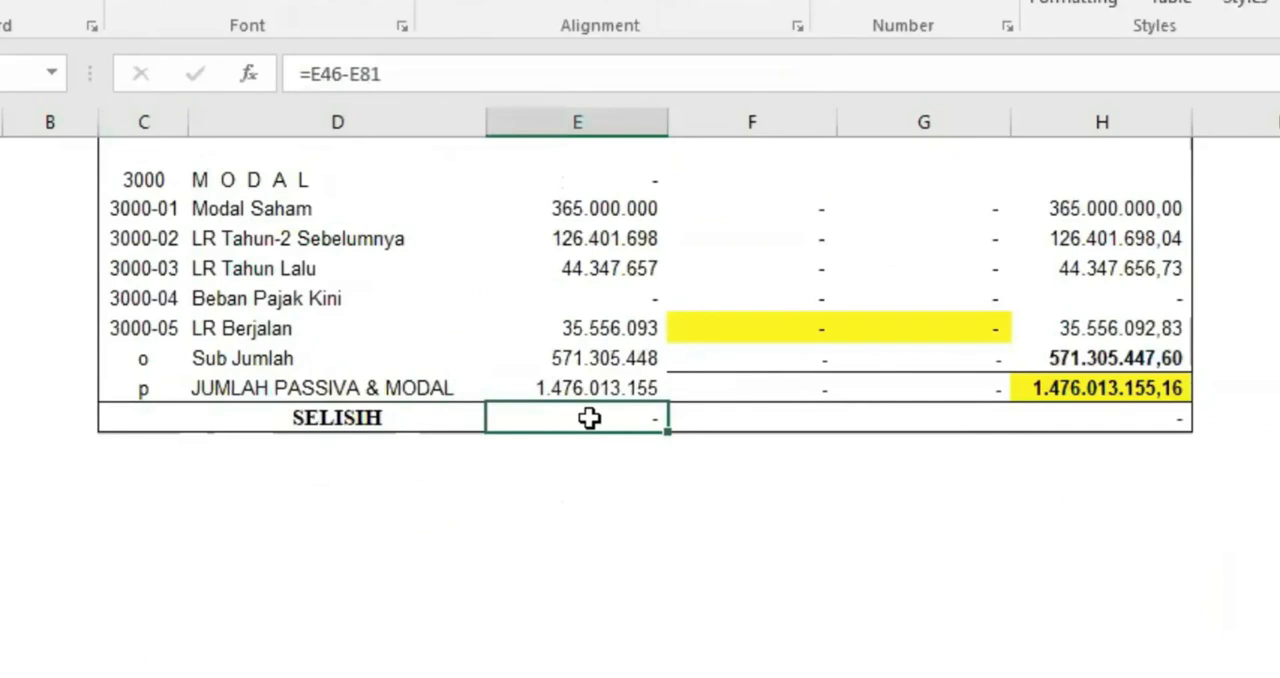
{"action": "scroll", "coordinate": [580, 391], "scroll_direction": "up", "scroll_amount": 15}
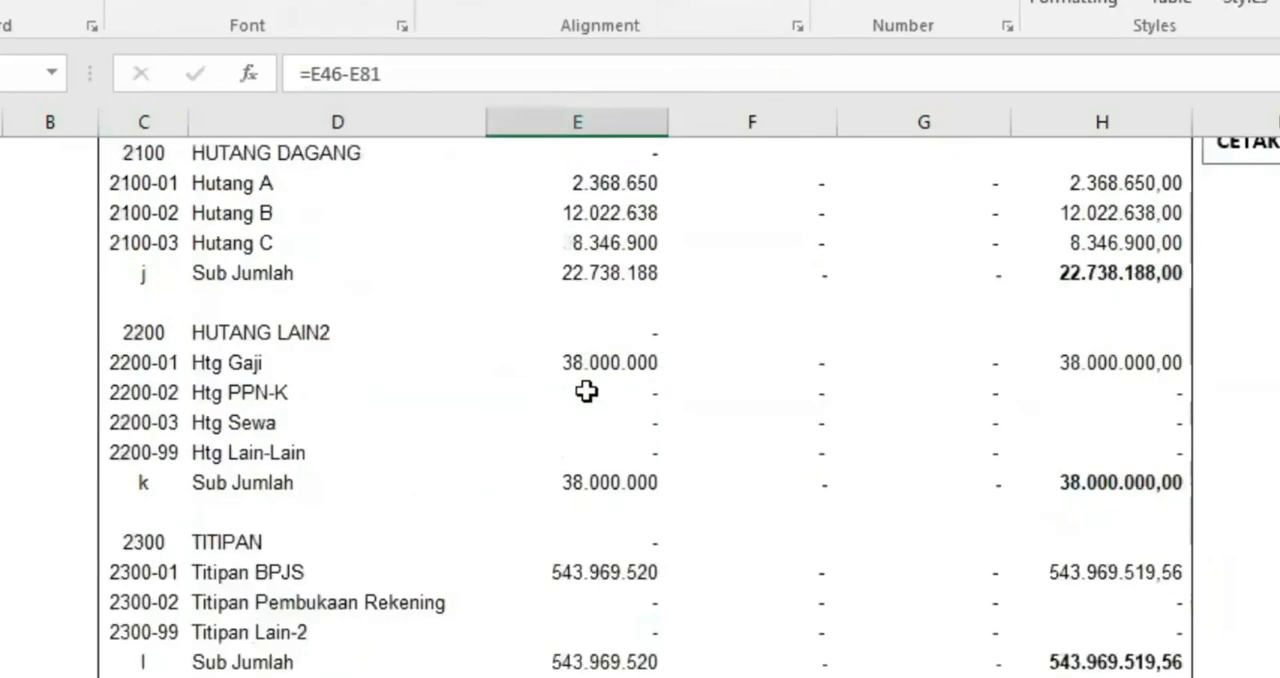
{"action": "scroll", "coordinate": [586, 391], "scroll_direction": "up", "scroll_amount": 5}
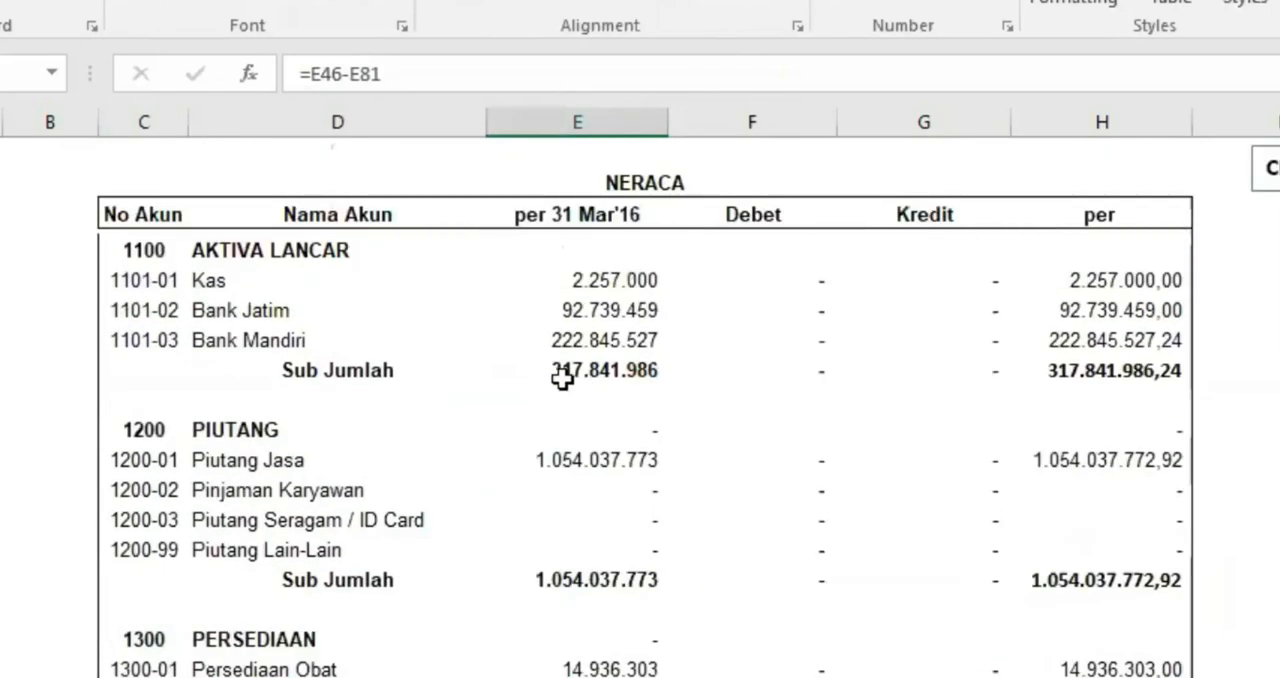
Compare the blank row between the first subtotal and PIUTANG in COA with the matching row in NRClalu
{"action": "left_click", "coordinate": [300, 677]}
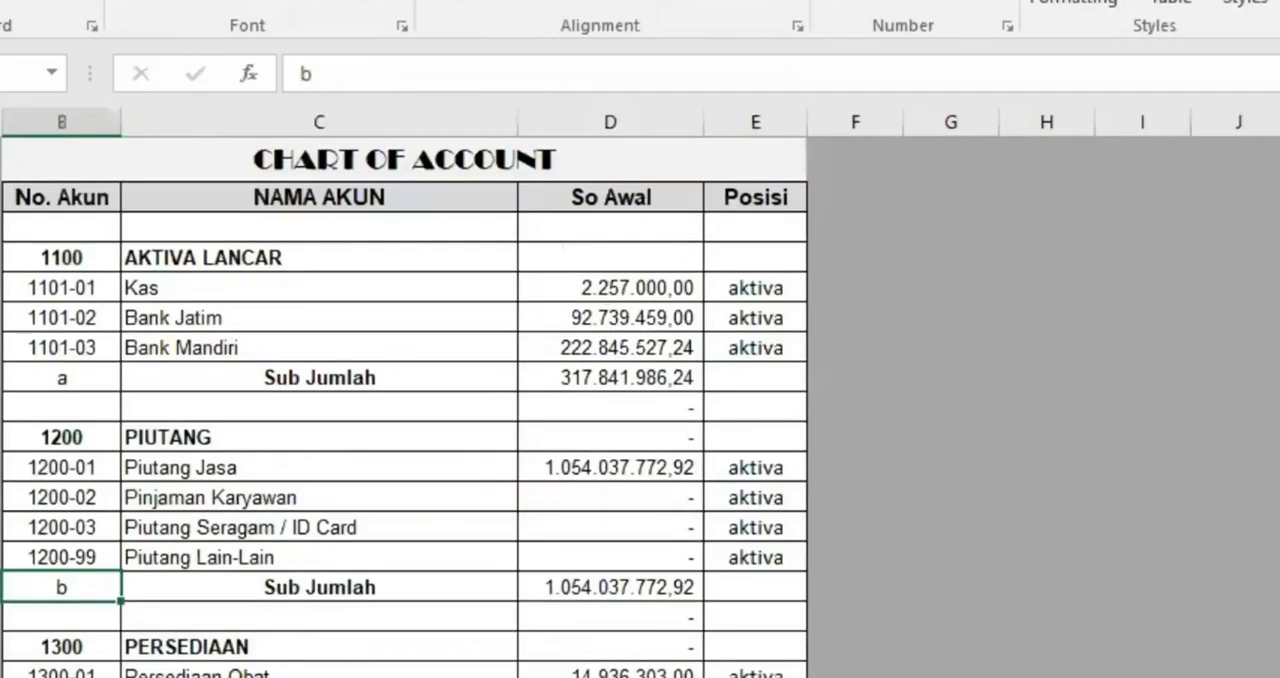
{"action": "left_click", "coordinate": [250, 677]}
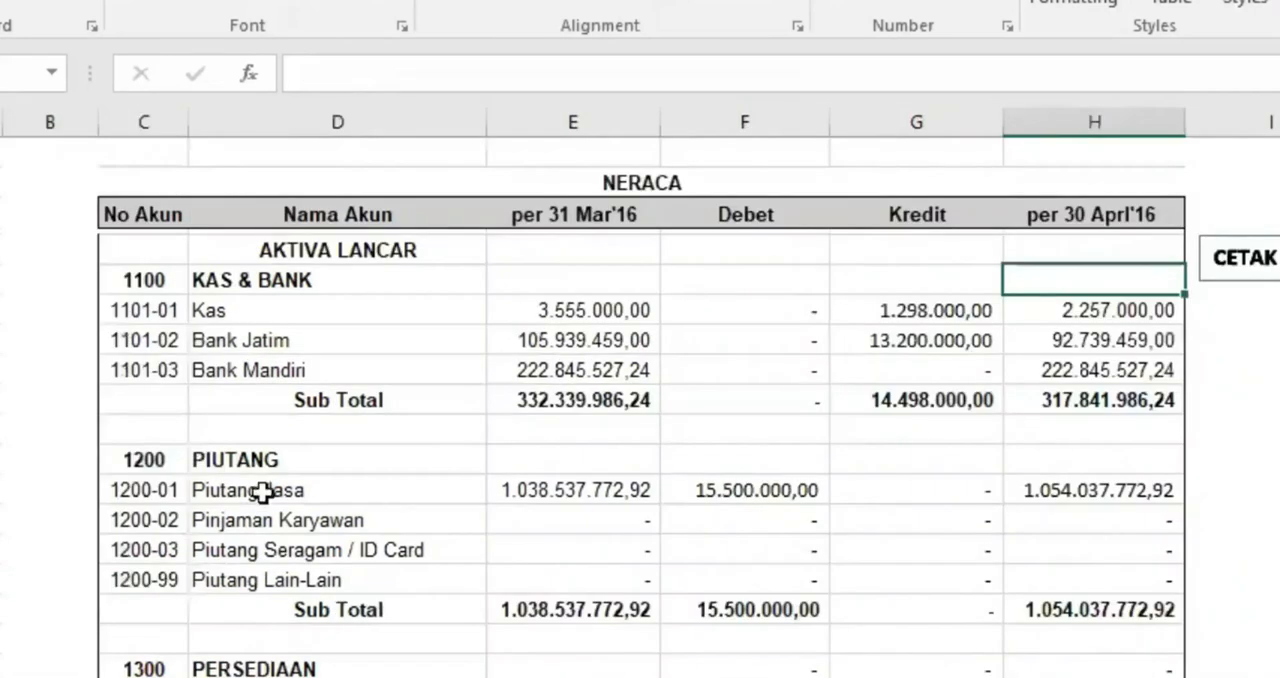
{"action": "left_click", "coordinate": [311, 430]}
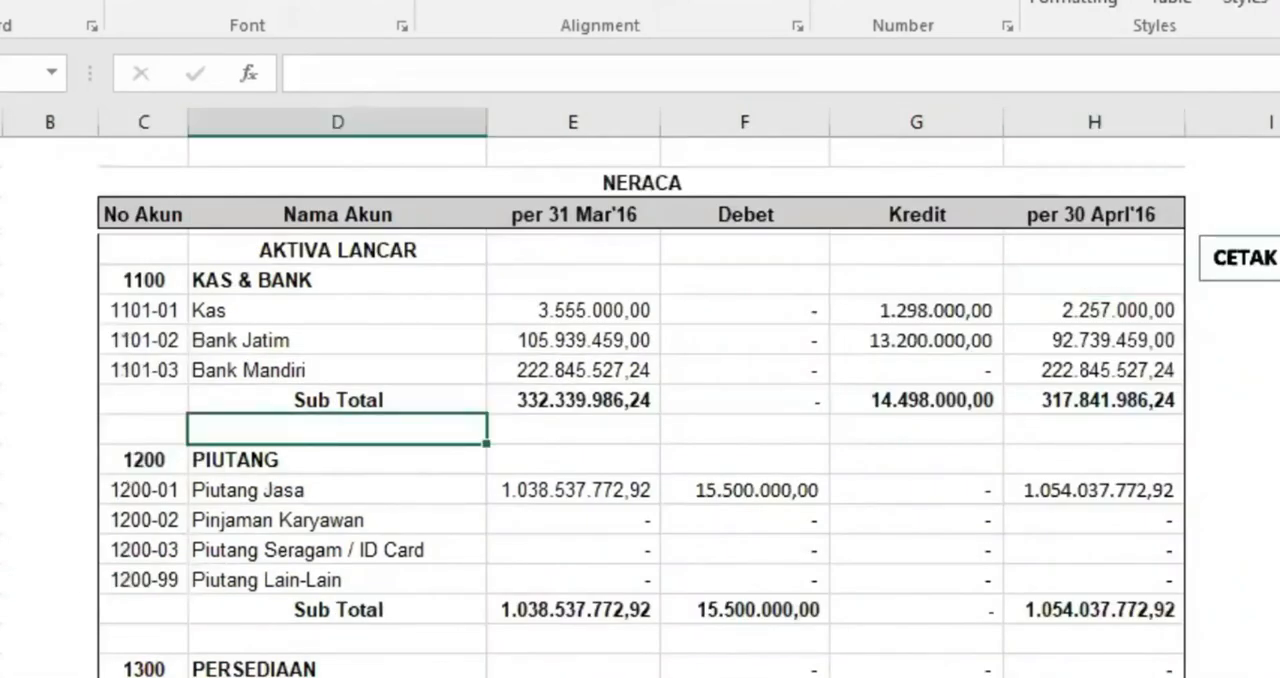
{"action": "left_click", "coordinate": [120, 677]}
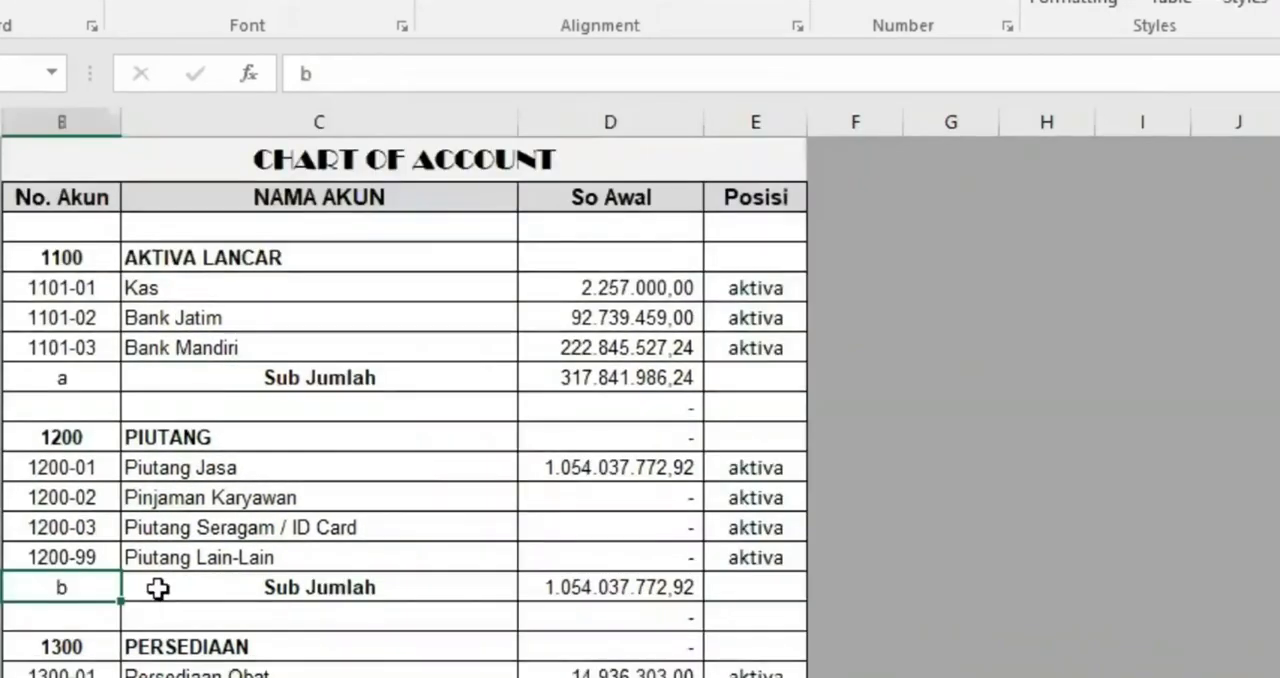
{"action": "left_click", "coordinate": [268, 412]}
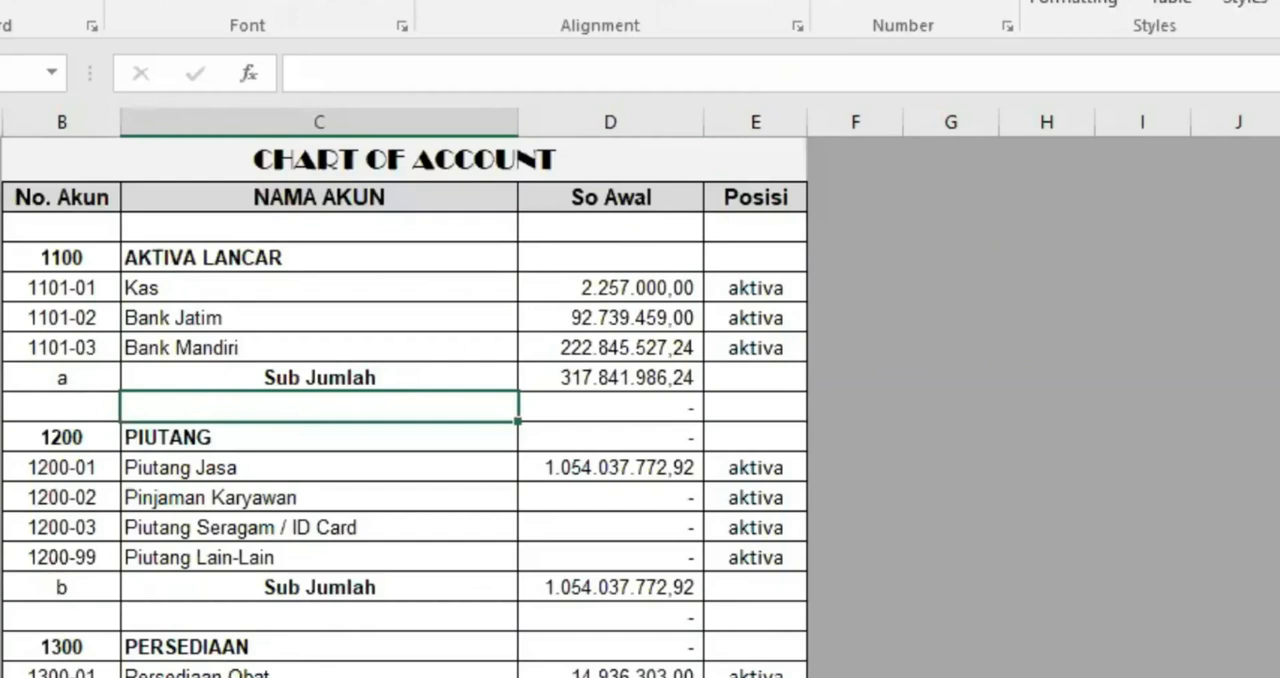
Test deleting the blank row above PIUTANG in NRClalu, undo the deletion, and check the linked rows in COA
{"action": "key", "text": "ctrl+Page_Down"}
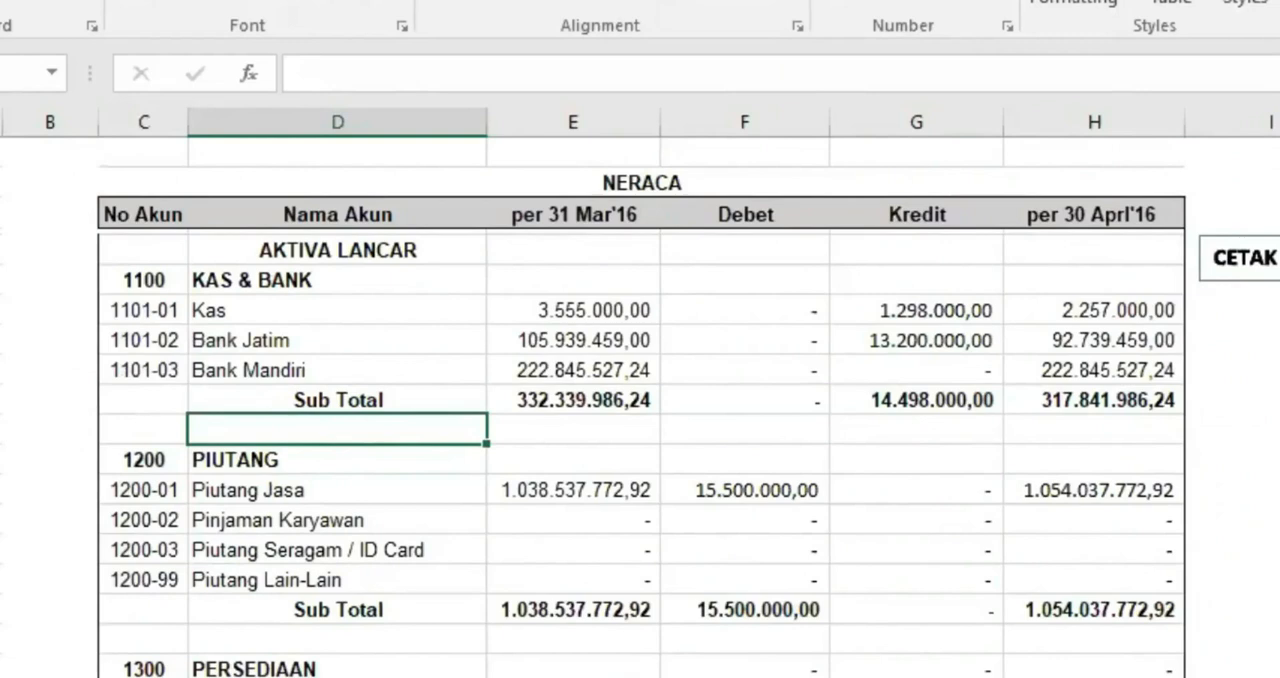
{"action": "key", "text": "shift+space"}
{"action": "right_click", "coordinate": [2, 429]}
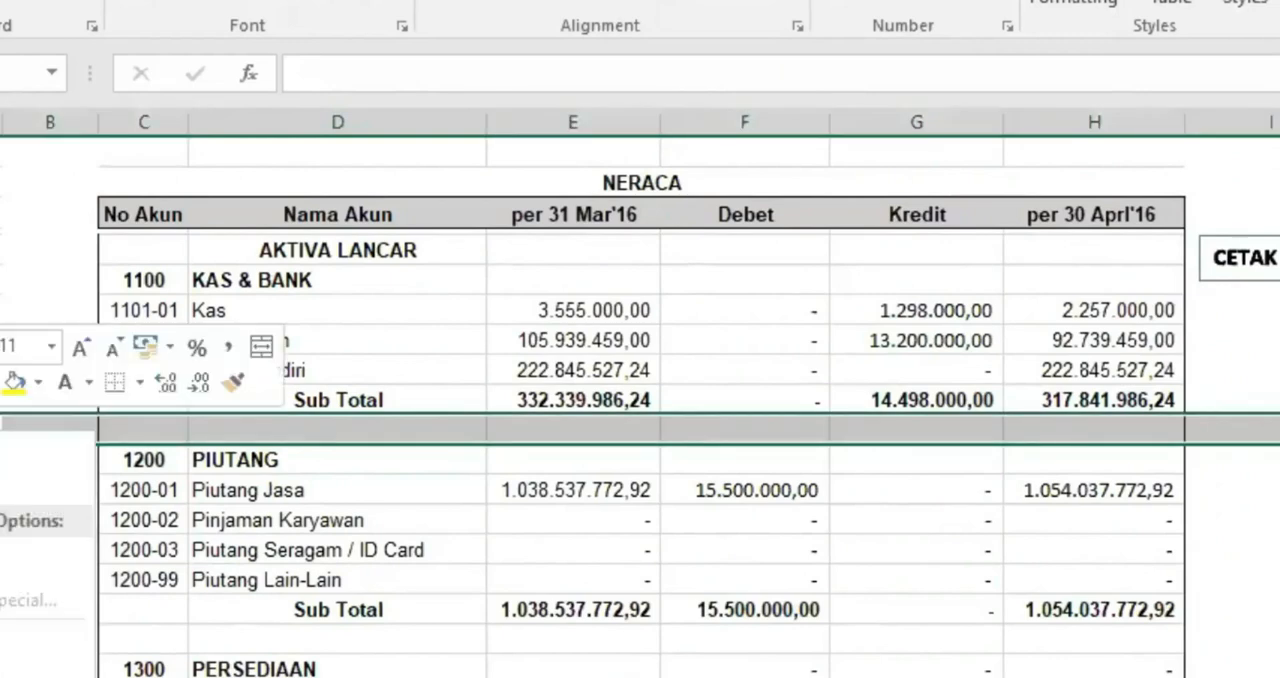
{"action": "key", "text": "d"}
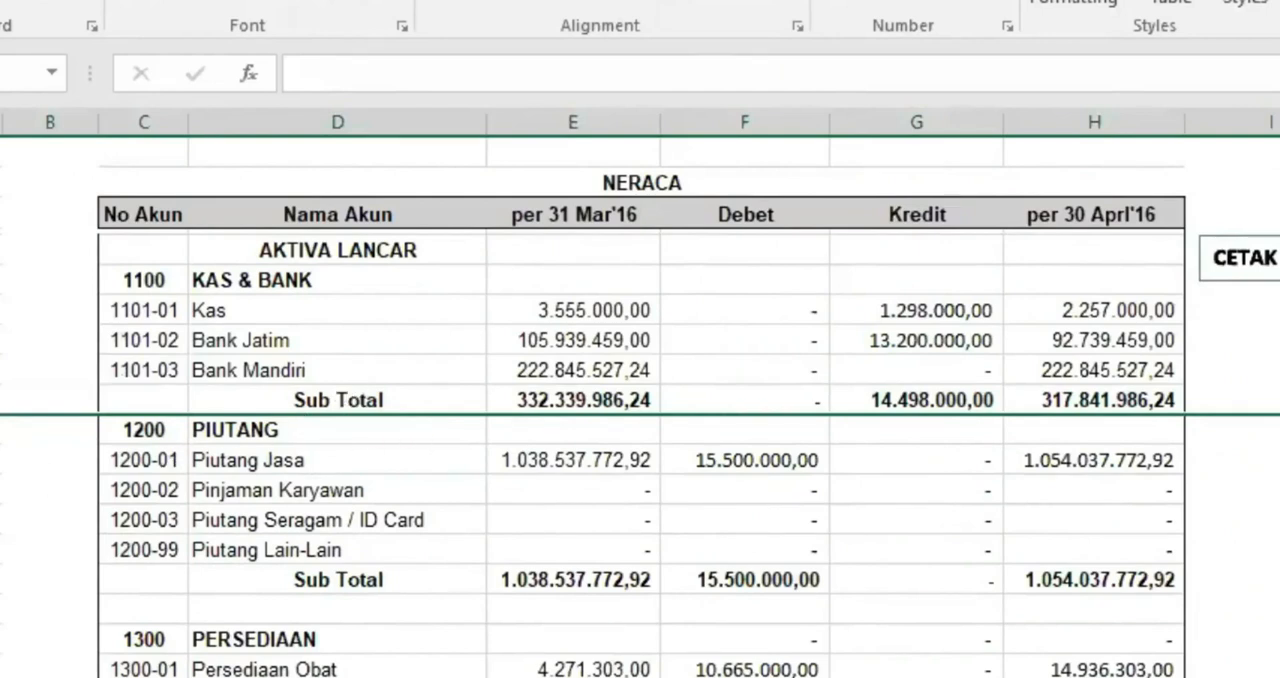
{"action": "left_click", "coordinate": [90, 676]}
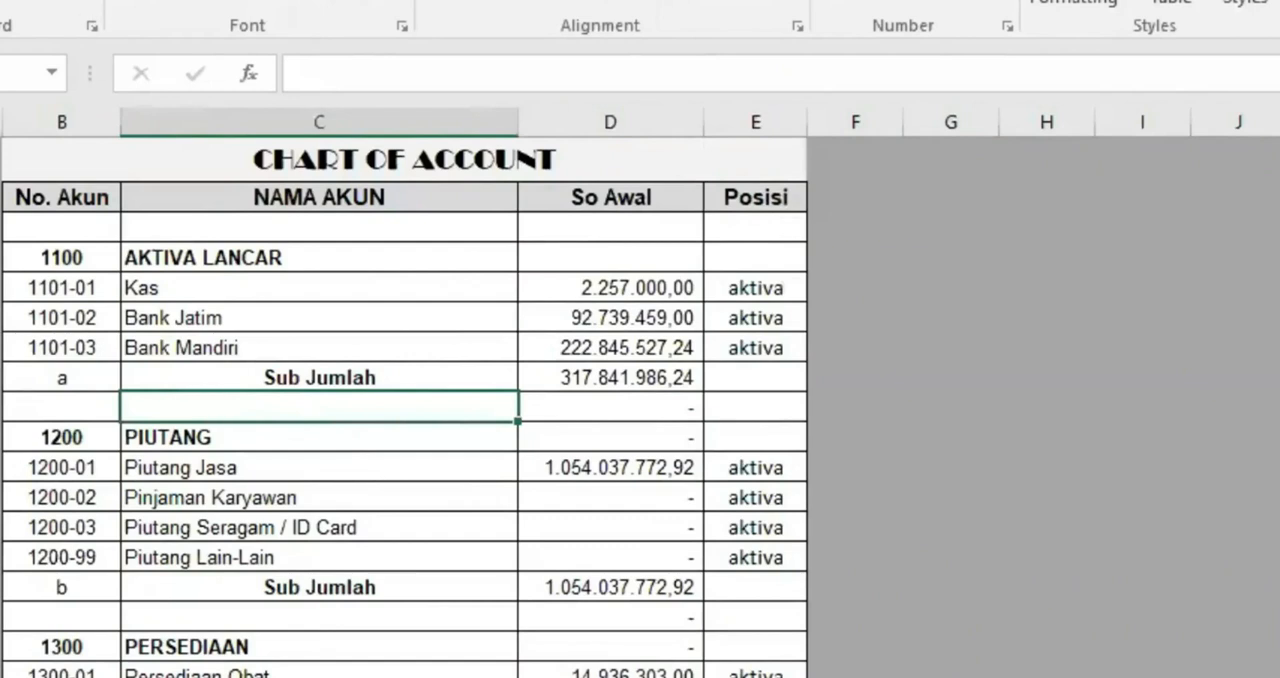
{"action": "left_click", "coordinate": [290, 676]}
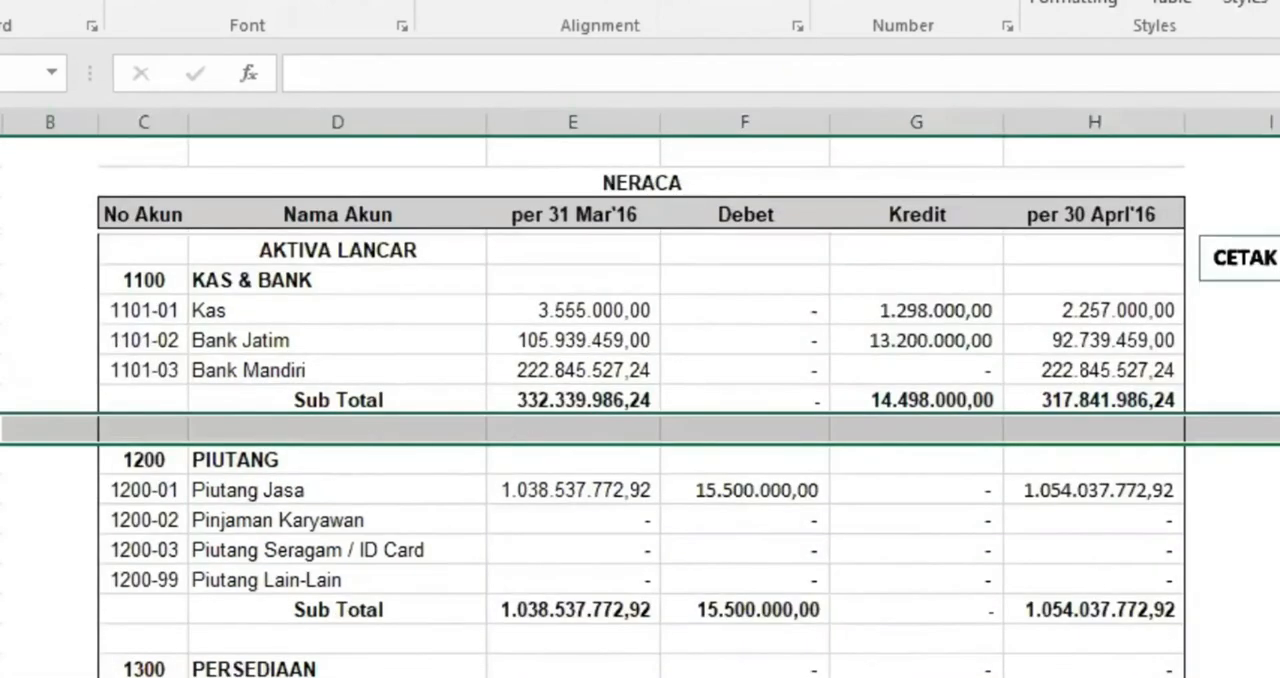
Inspect the Kas opening balance formula in COA and the formula in the blank Nama Akun row above PIUTANG in NRC
{"action": "left_click", "coordinate": [90, 676]}
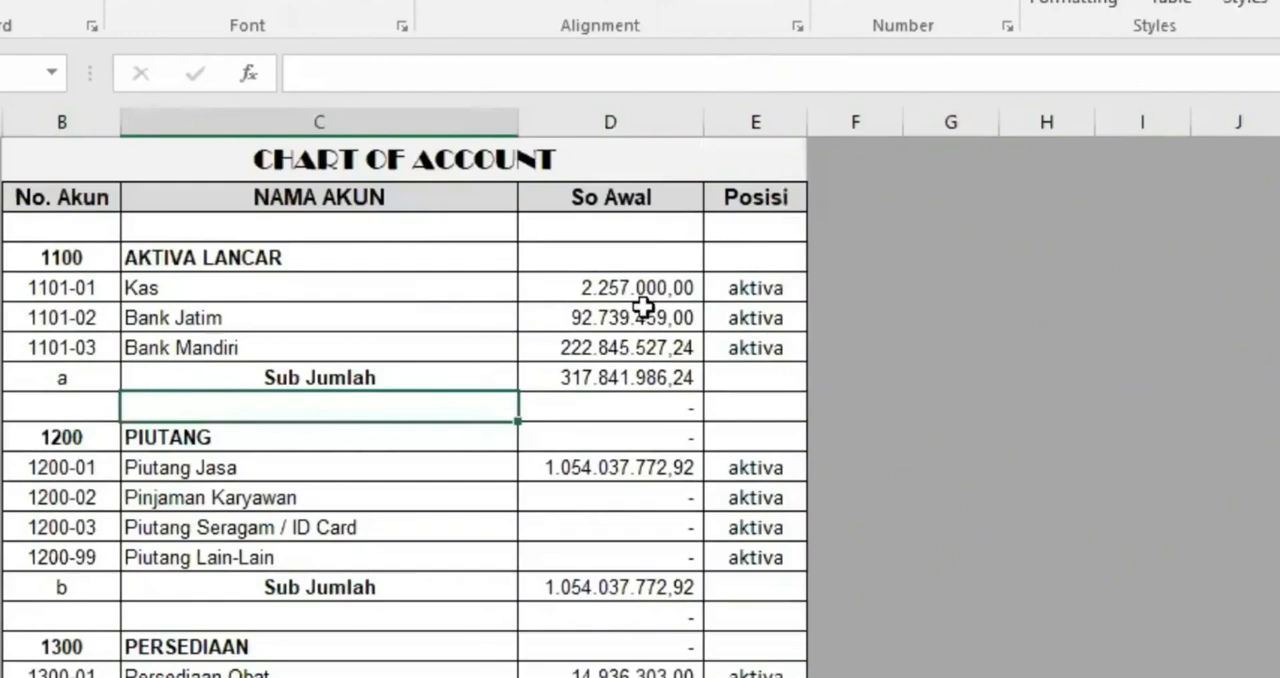
{"action": "left_click", "coordinate": [634, 287]}
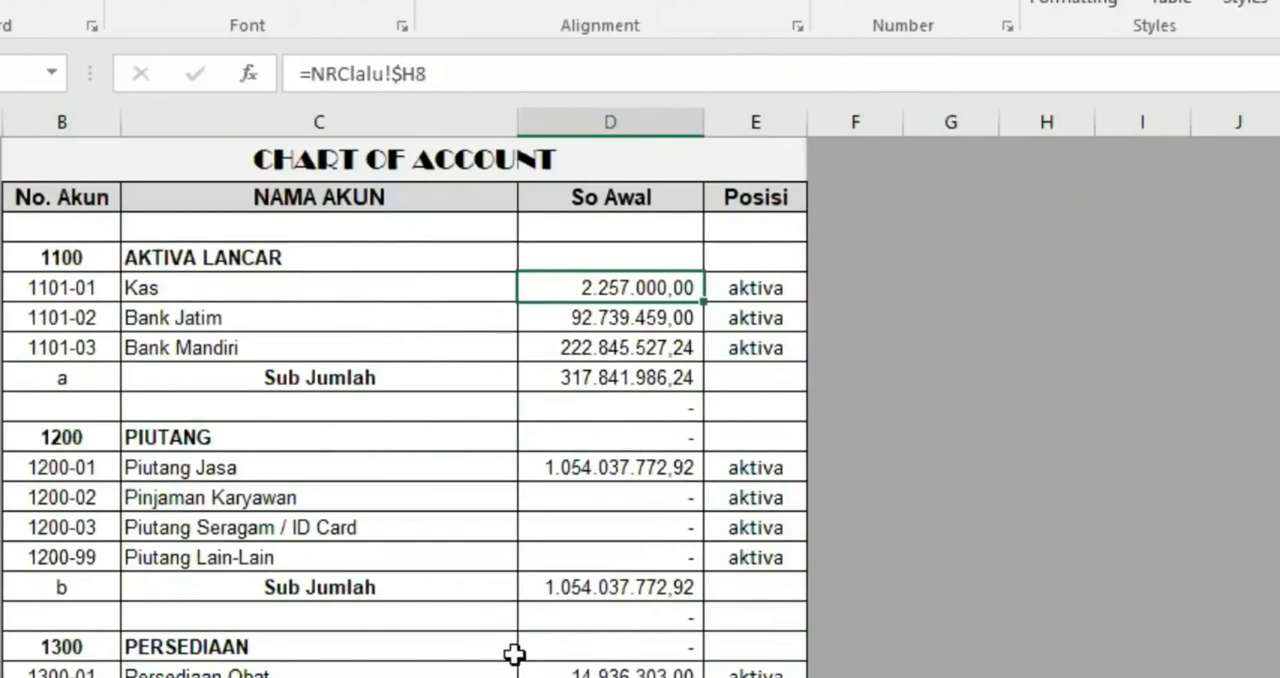
{"action": "left_click", "coordinate": [290, 676]}
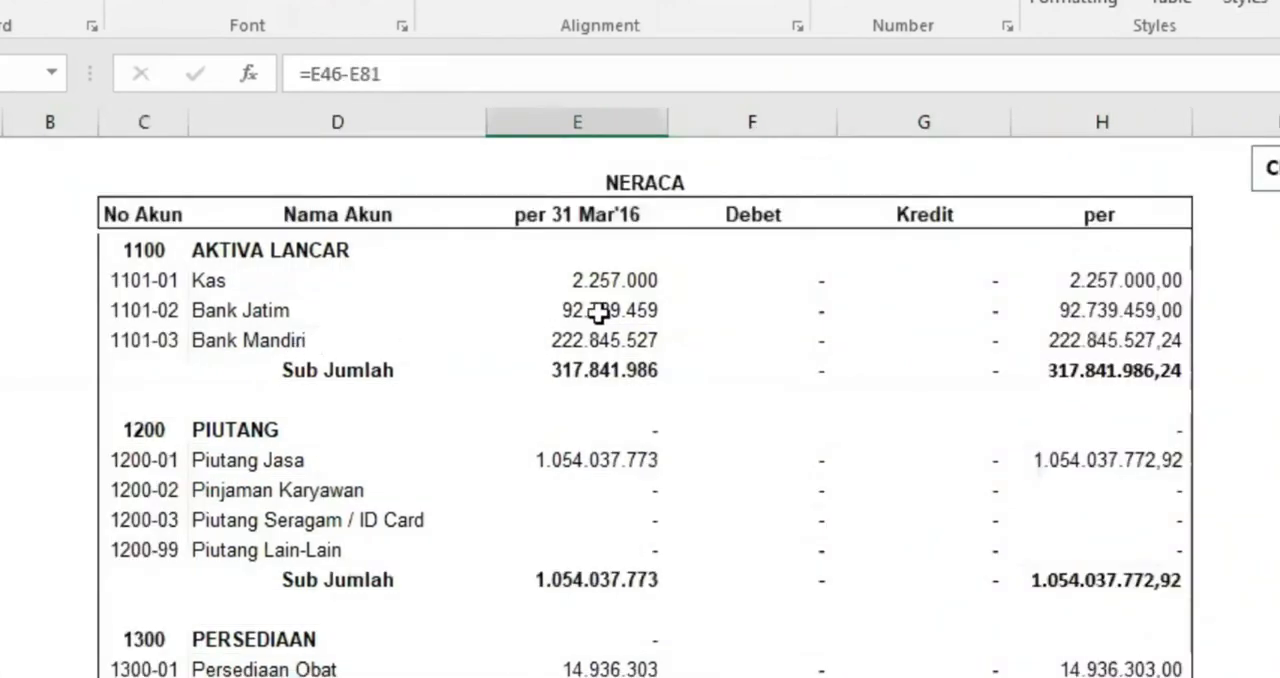
{"action": "left_click", "coordinate": [323, 402]}
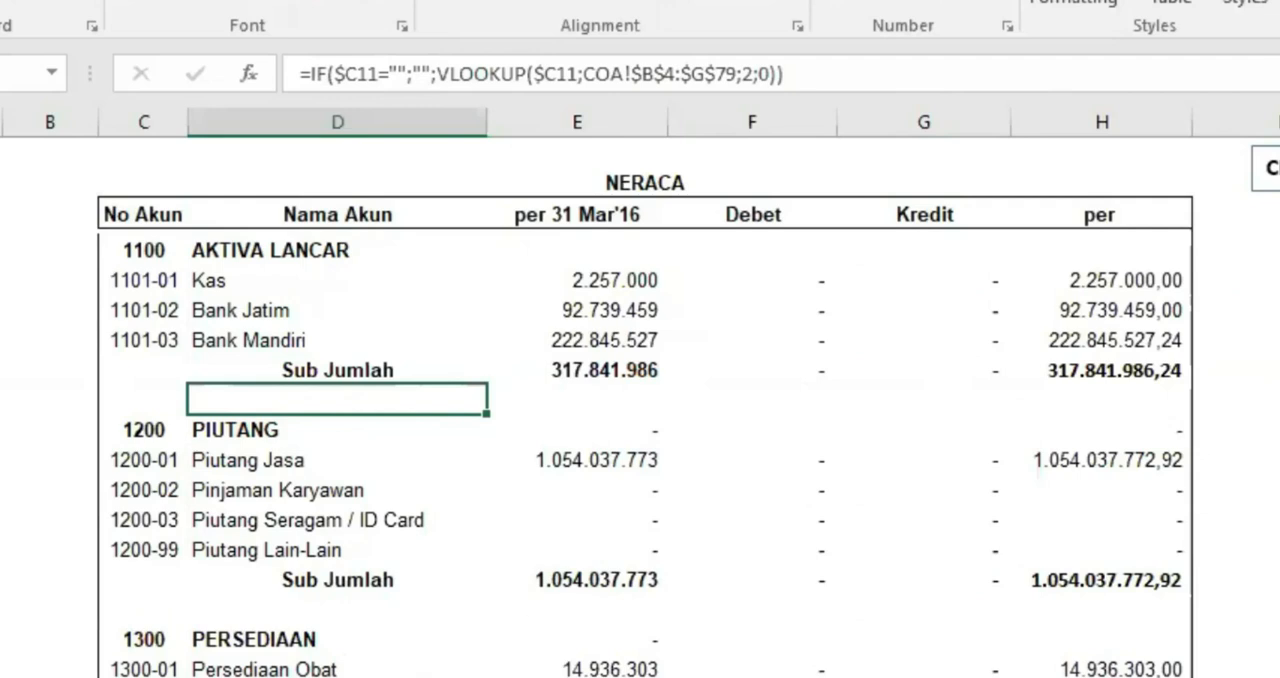
Go to the LAPORAN LABA RUGI sheet and select the first empty No Akun cell below the header
{"action": "key", "text": "ctrl+Page_Down"}
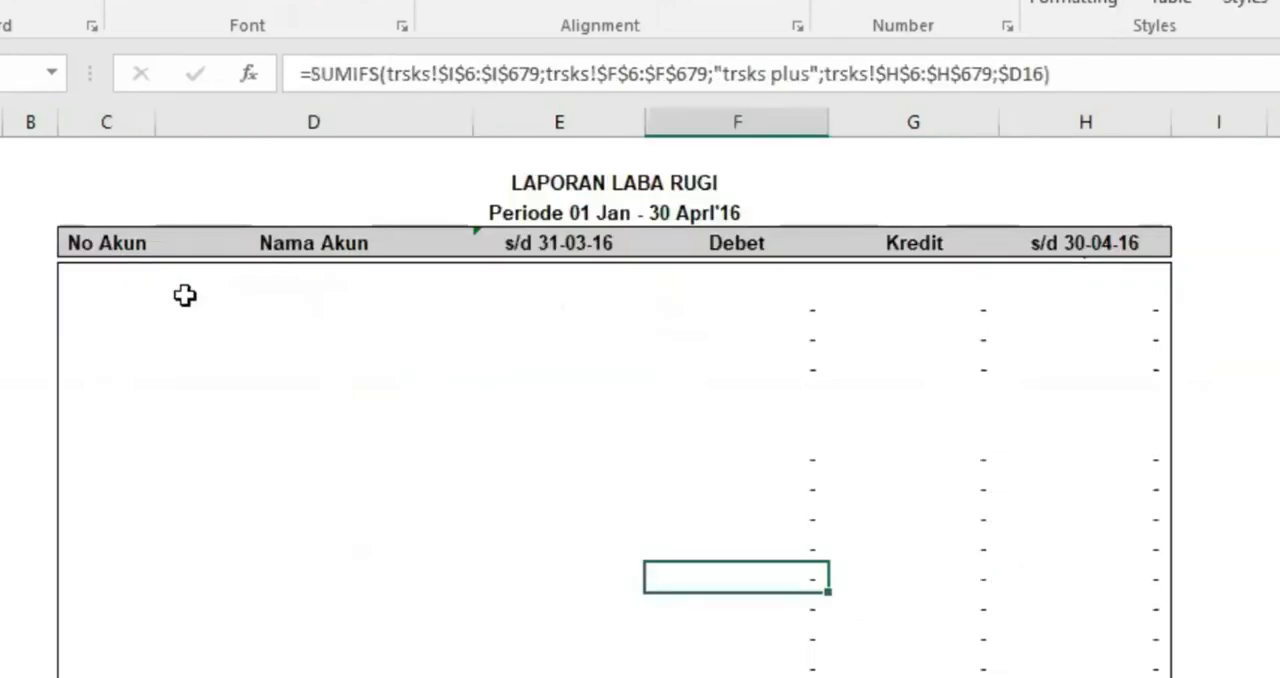
{"action": "left_click", "coordinate": [113, 286]}
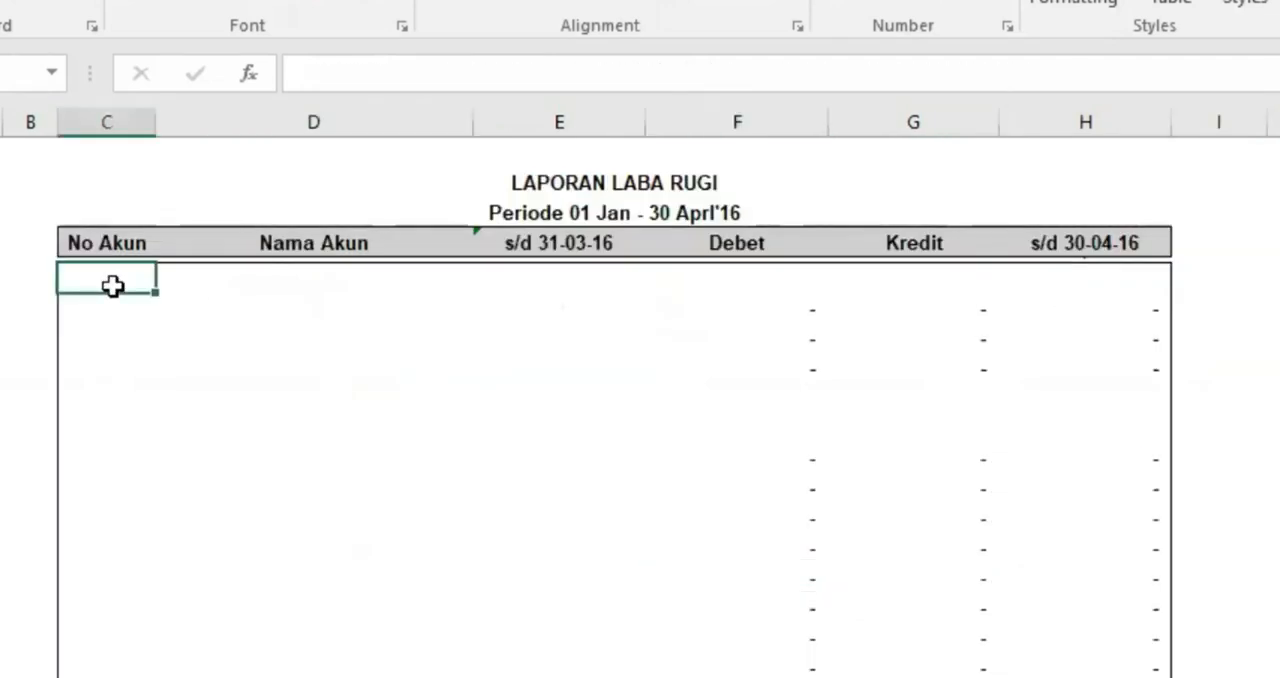
{"action": "left_click", "coordinate": [248, 280]}
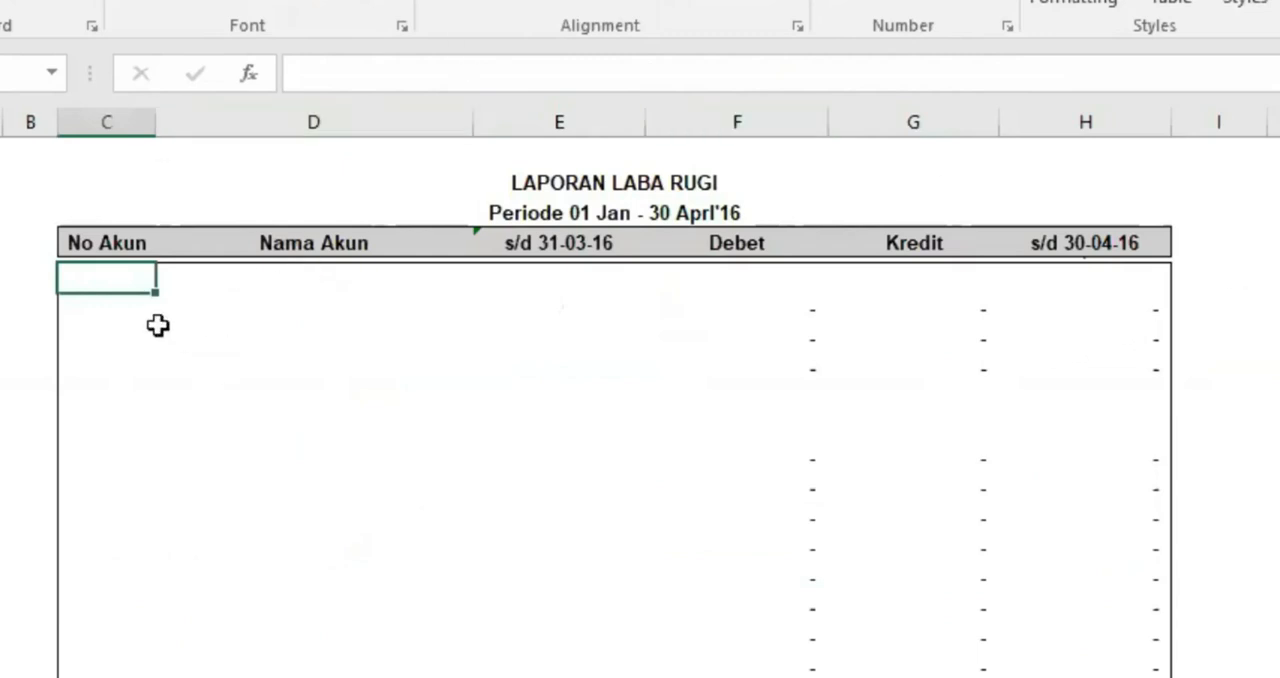
{"action": "left_click", "coordinate": [110, 316]}
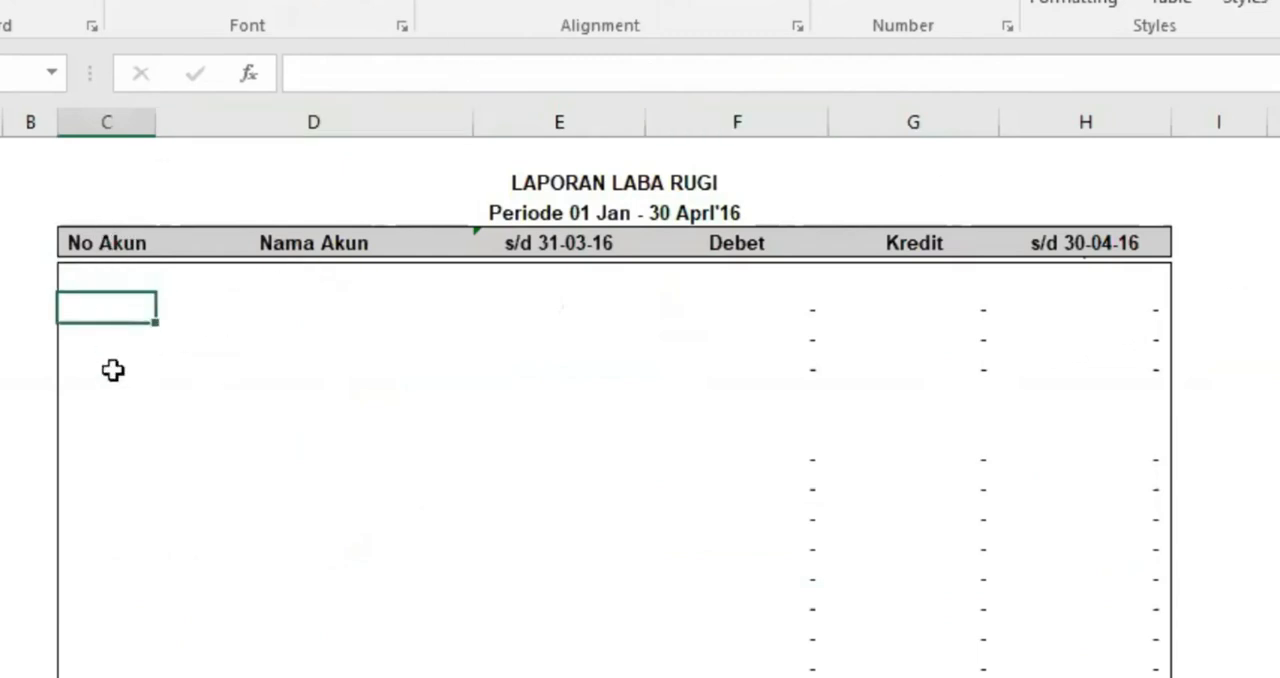
{"action": "left_click", "coordinate": [114, 370]}
{"action": "left_click", "coordinate": [113, 287]}
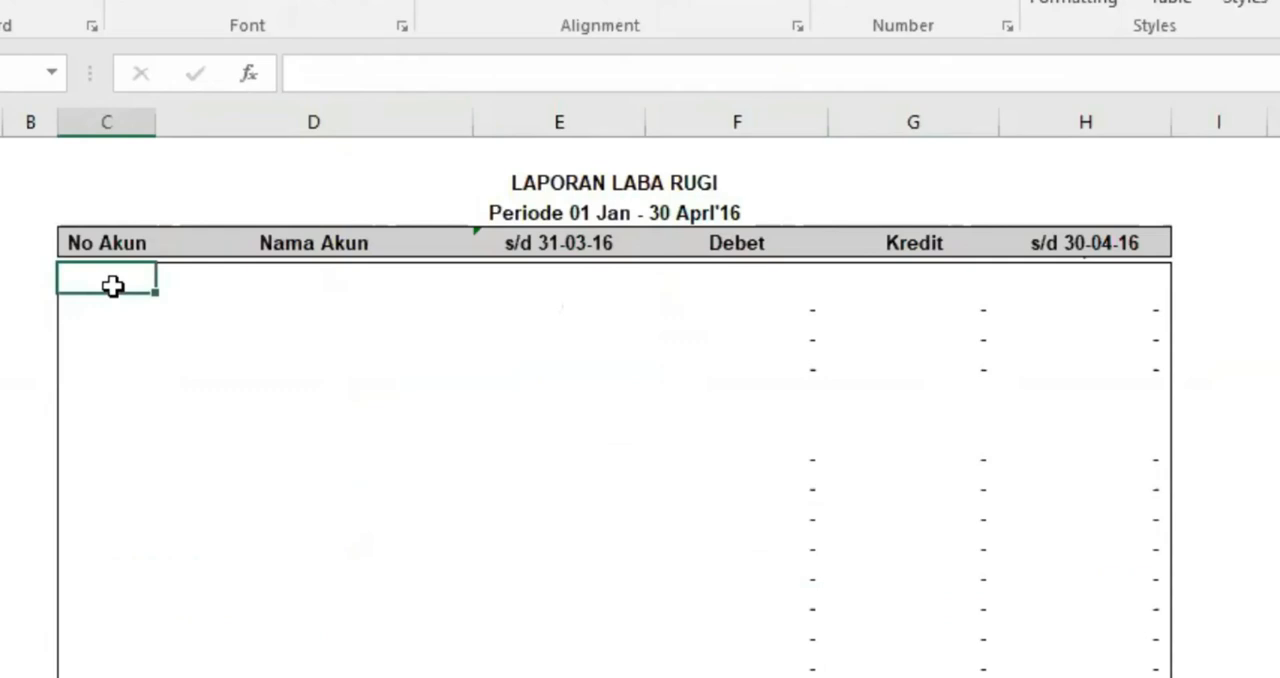
{"action": "type", "text": "=I"}
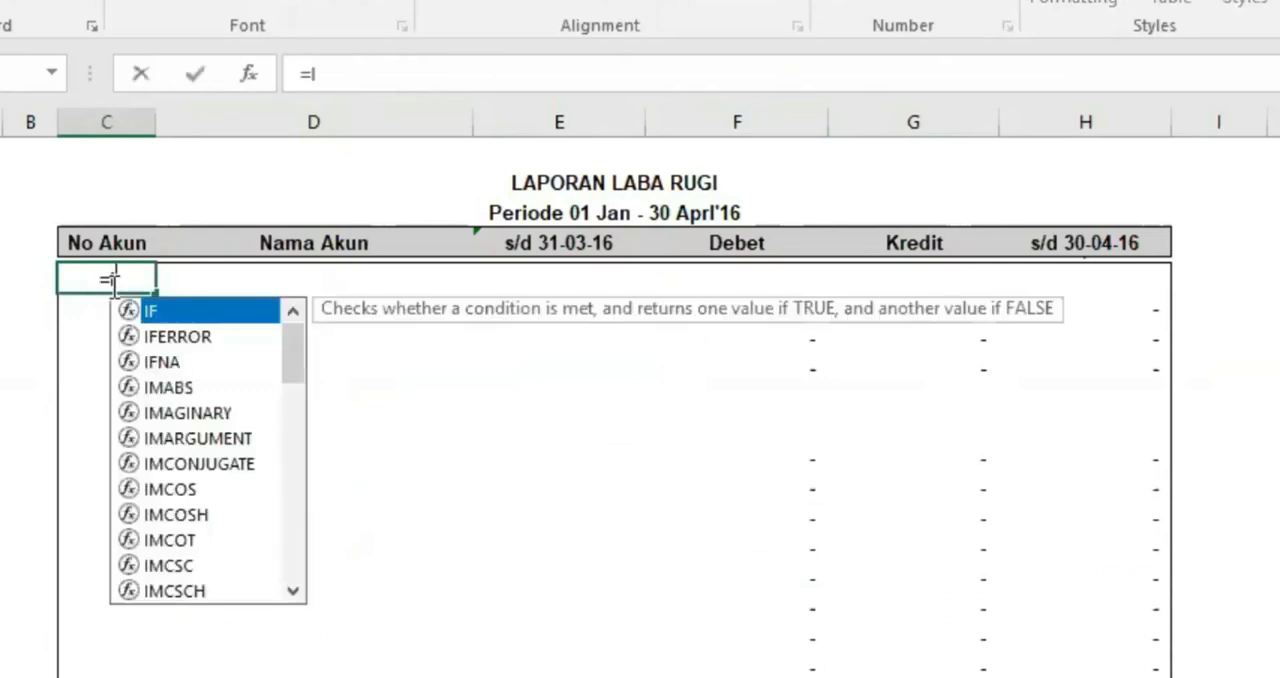
{"action": "key", "text": "Tab"}
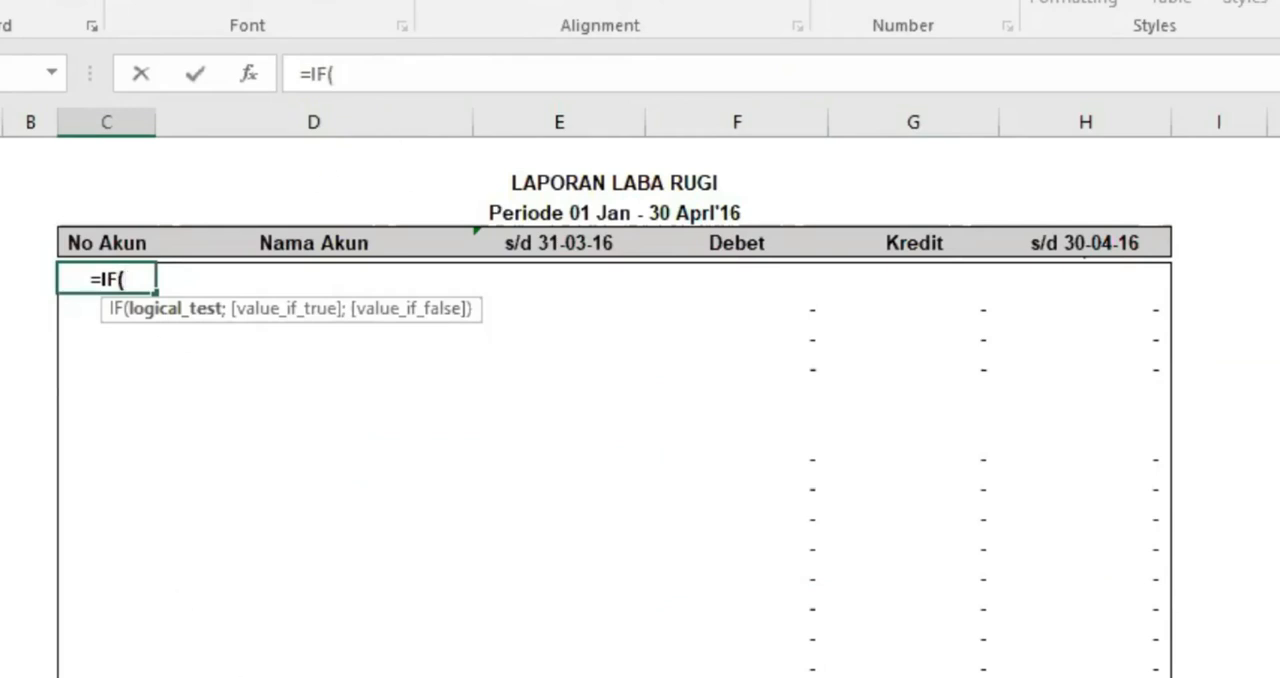
{"action": "left_click", "coordinate": [240, 675]}
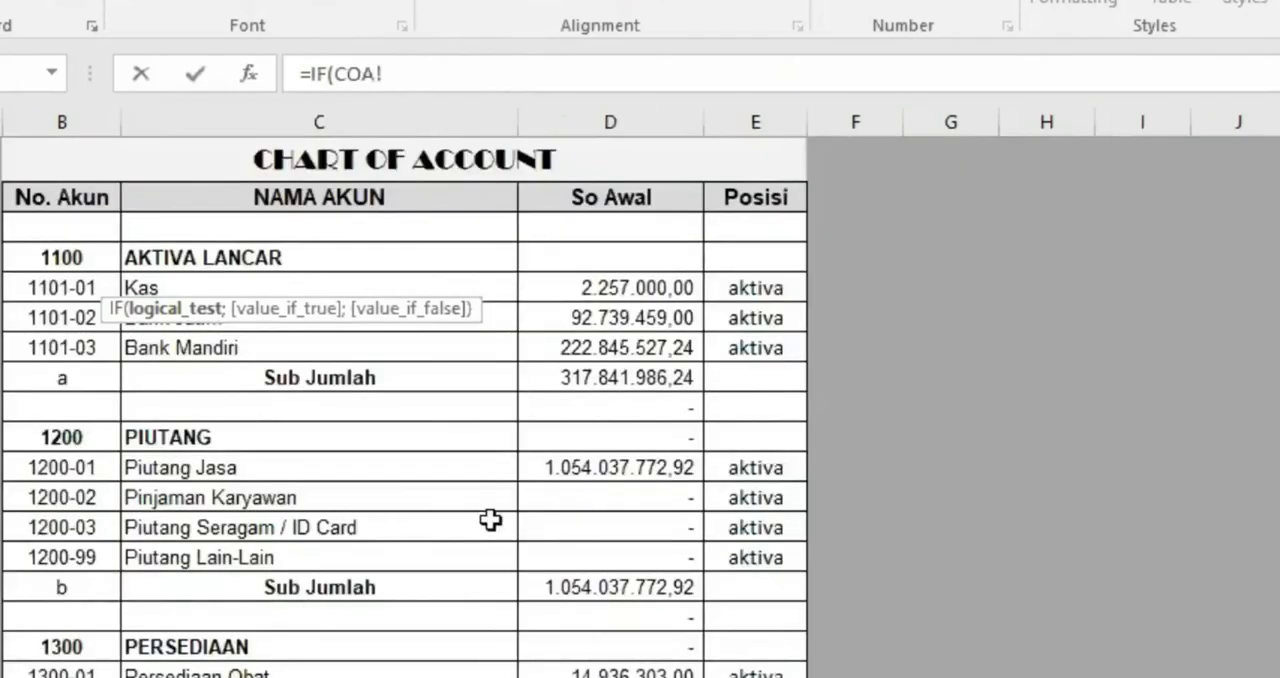
{"action": "scroll", "coordinate": [505, 514], "scroll_direction": "down", "scroll_amount": 6}
{"action": "scroll", "coordinate": [505, 514], "scroll_direction": "down", "scroll_amount": 16}
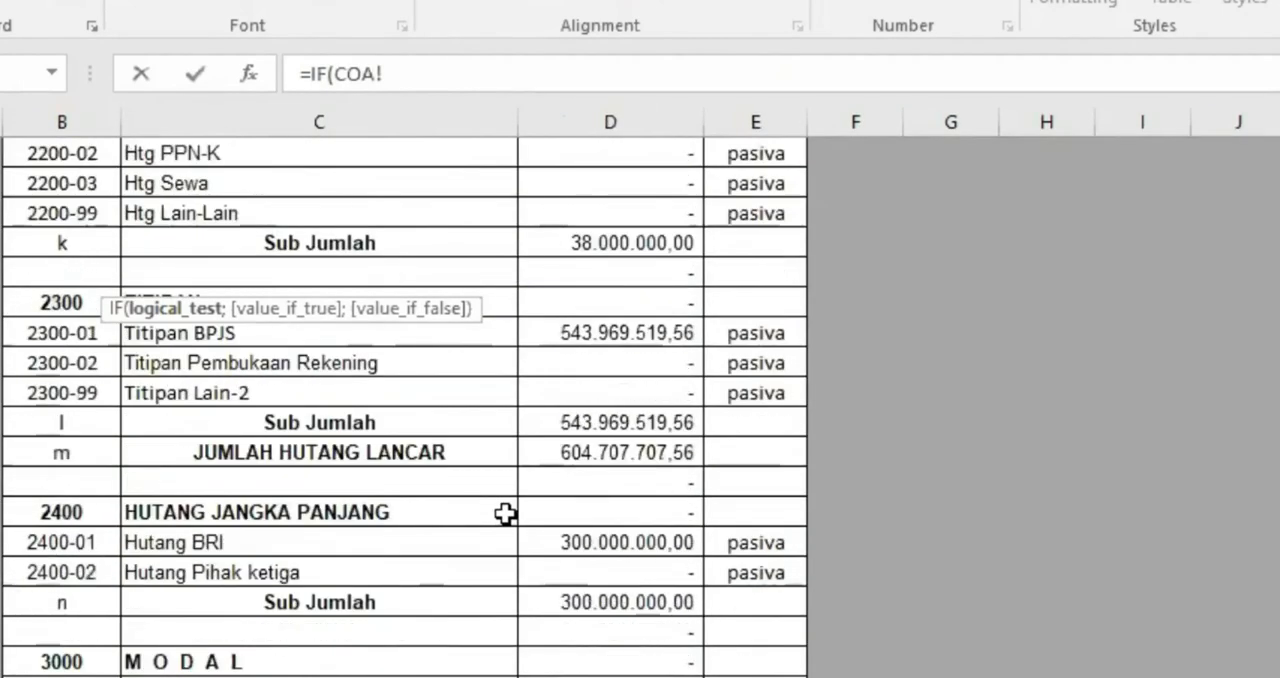
{"action": "scroll", "coordinate": [505, 514], "scroll_direction": "down", "scroll_amount": 2}
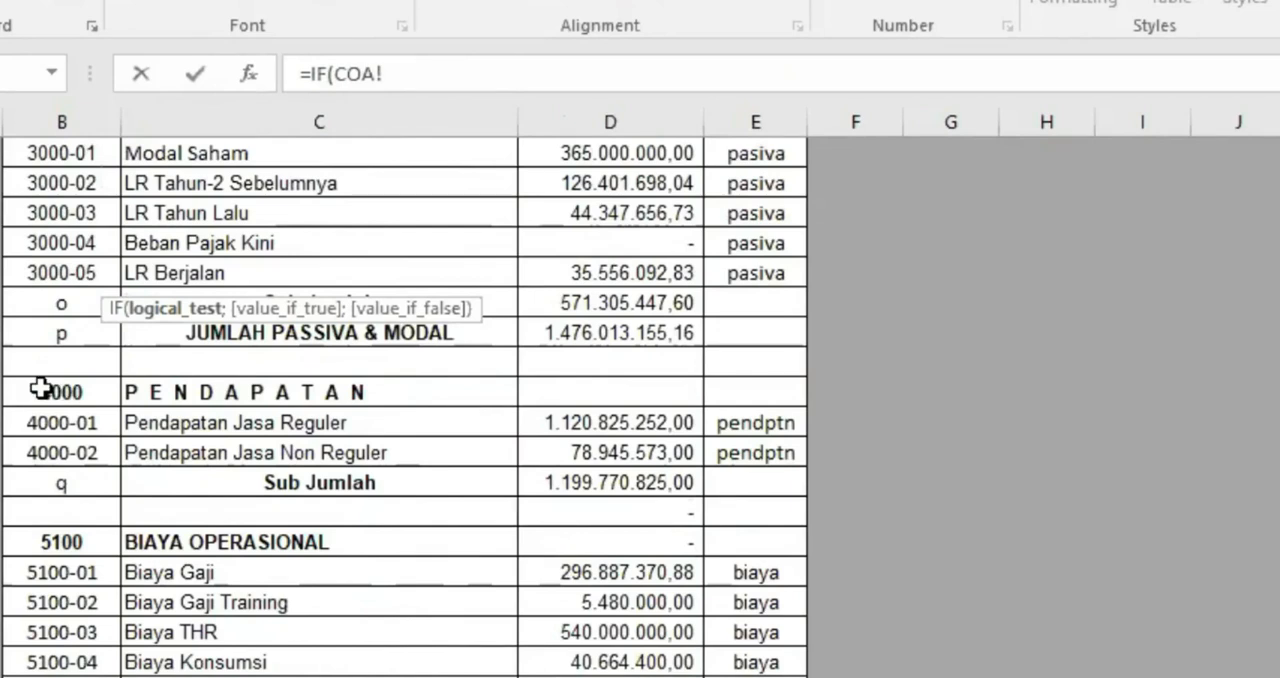
{"action": "left_click_drag", "start_coordinate": [40, 388], "coordinate": [997, 677]}
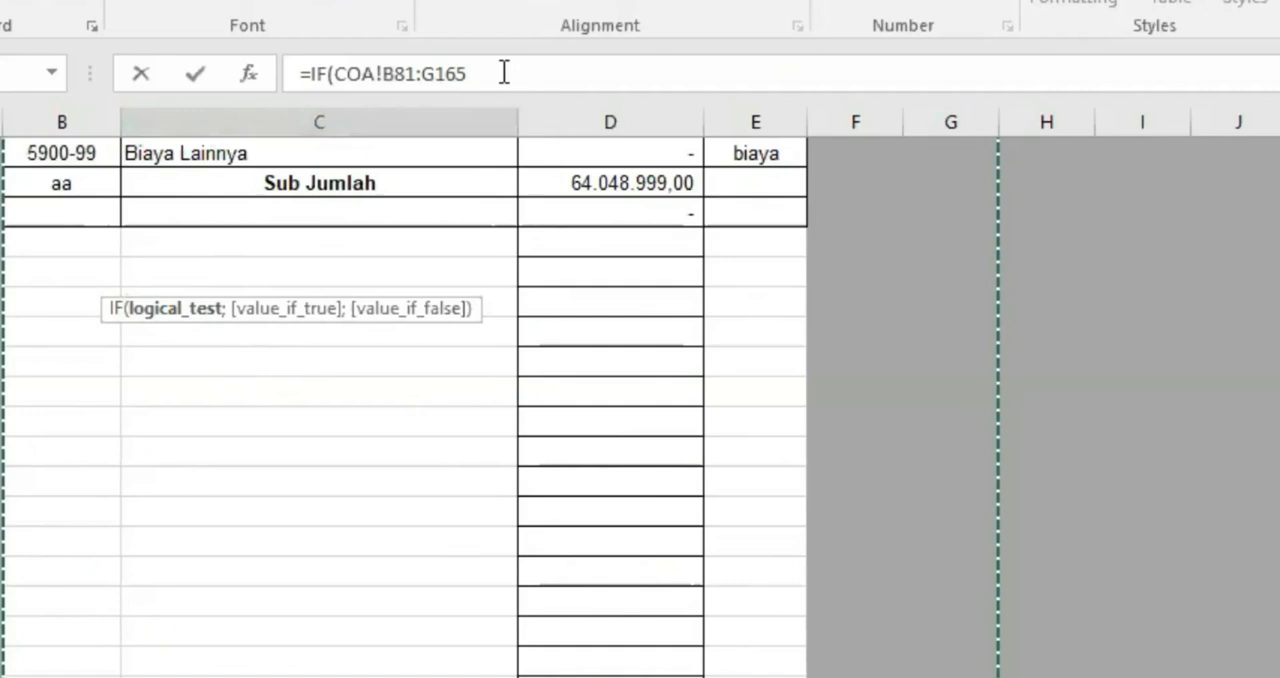
{"action": "key", "text": "F4"}
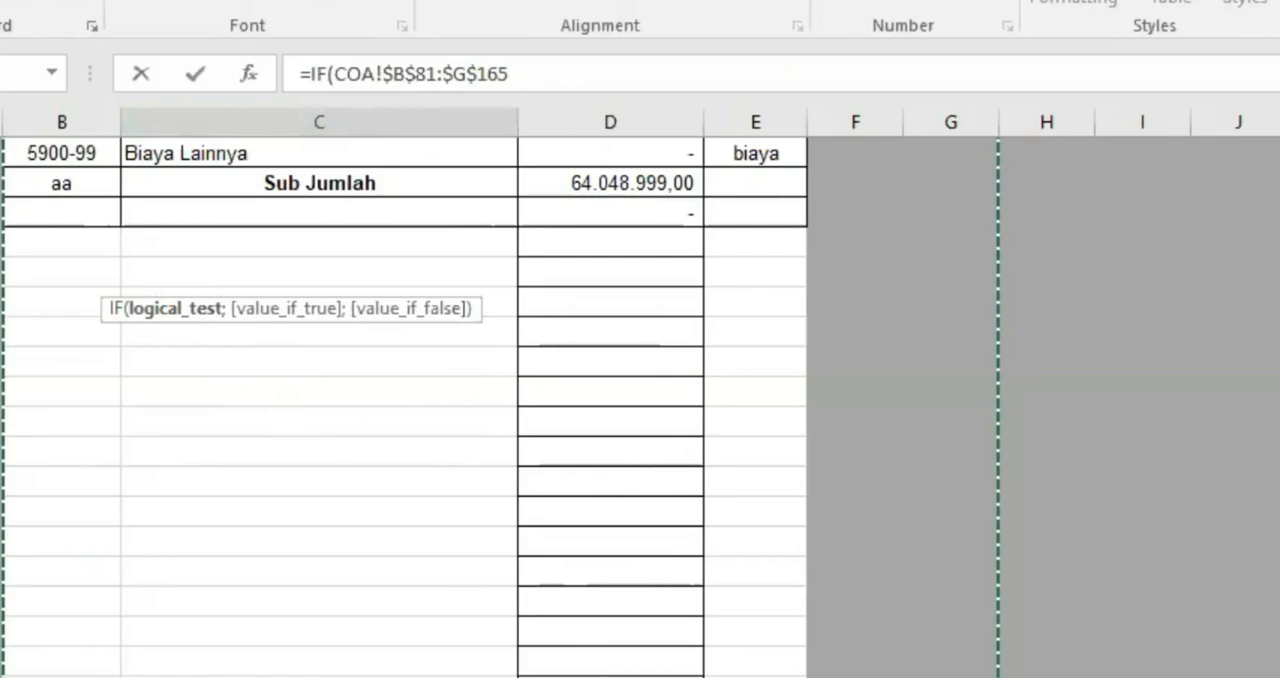
{"action": "key", "text": "Escape"}
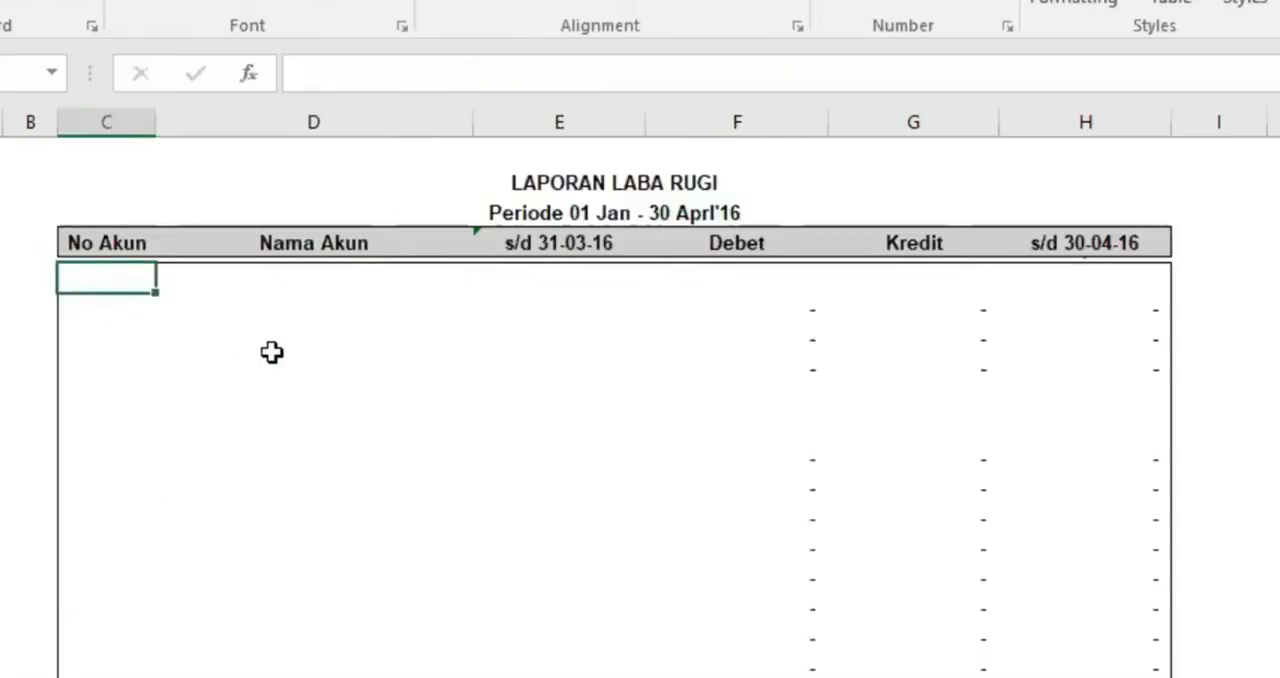
Enter =IF(COA!B81="";"";COA!B81) in the first No Akun cell of the profit and loss report, referencing the PENDAPATAN account number
{"action": "type", "text": "=I"}
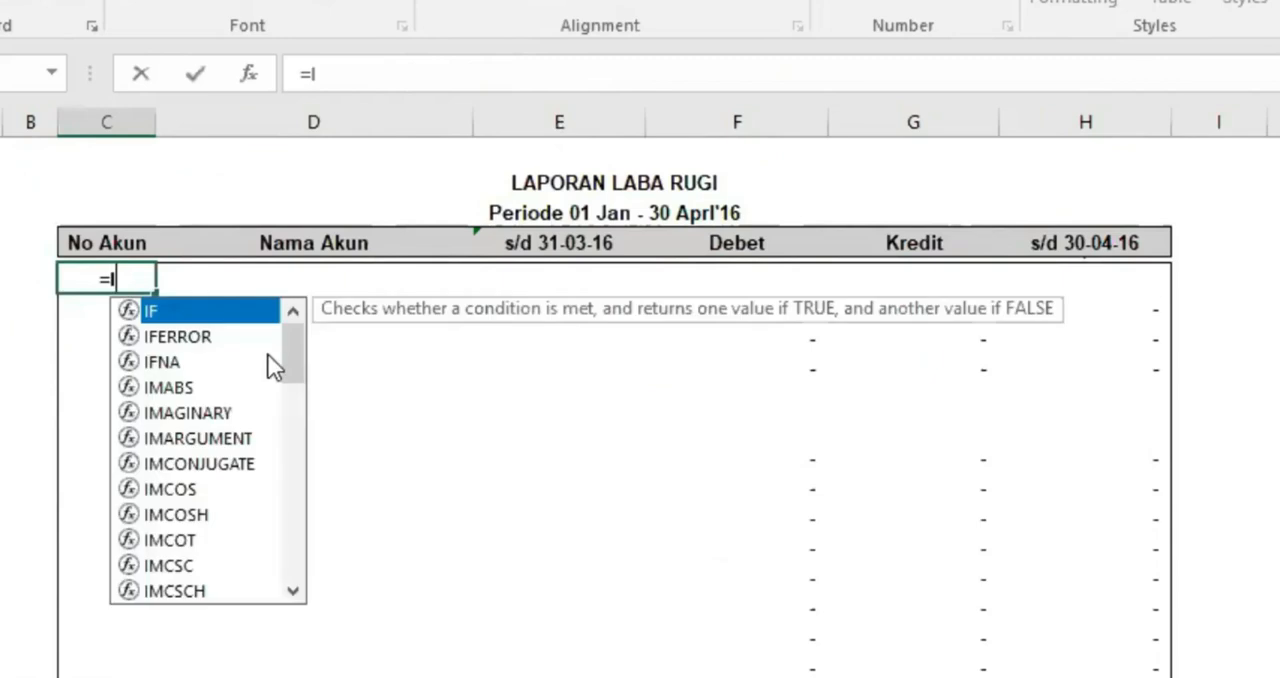
{"action": "key", "text": "Tab"}
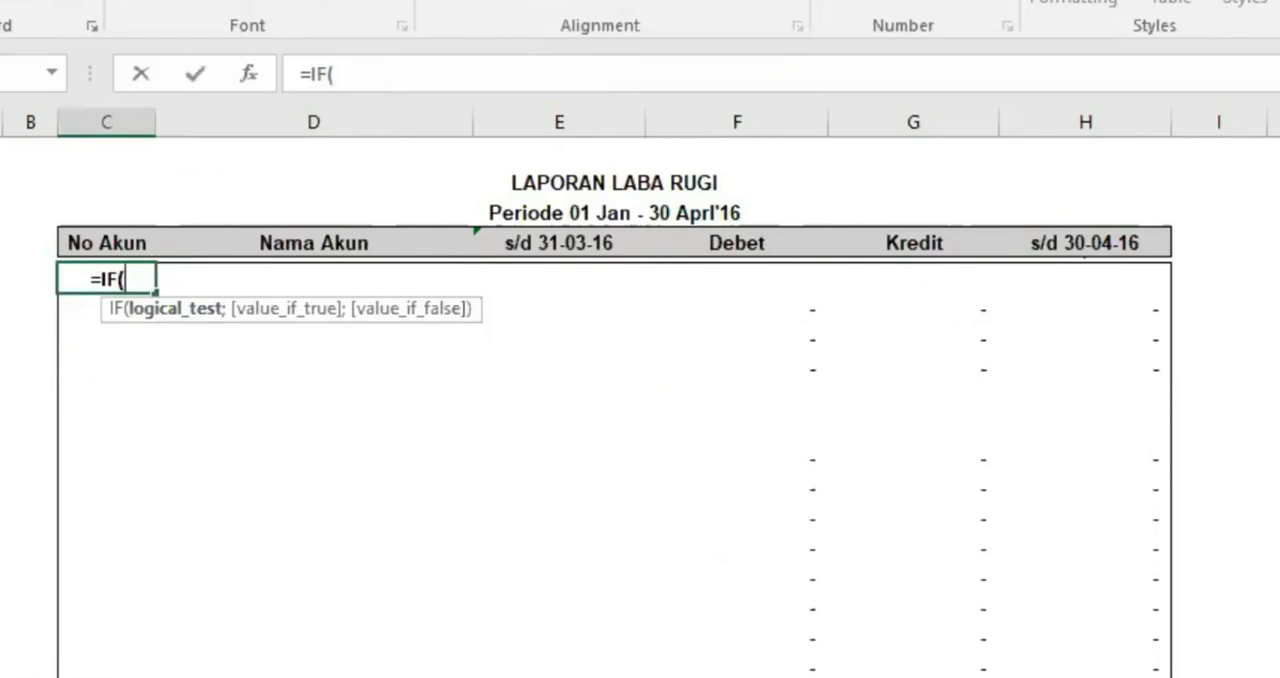
{"action": "left_click", "coordinate": [440, 676]}
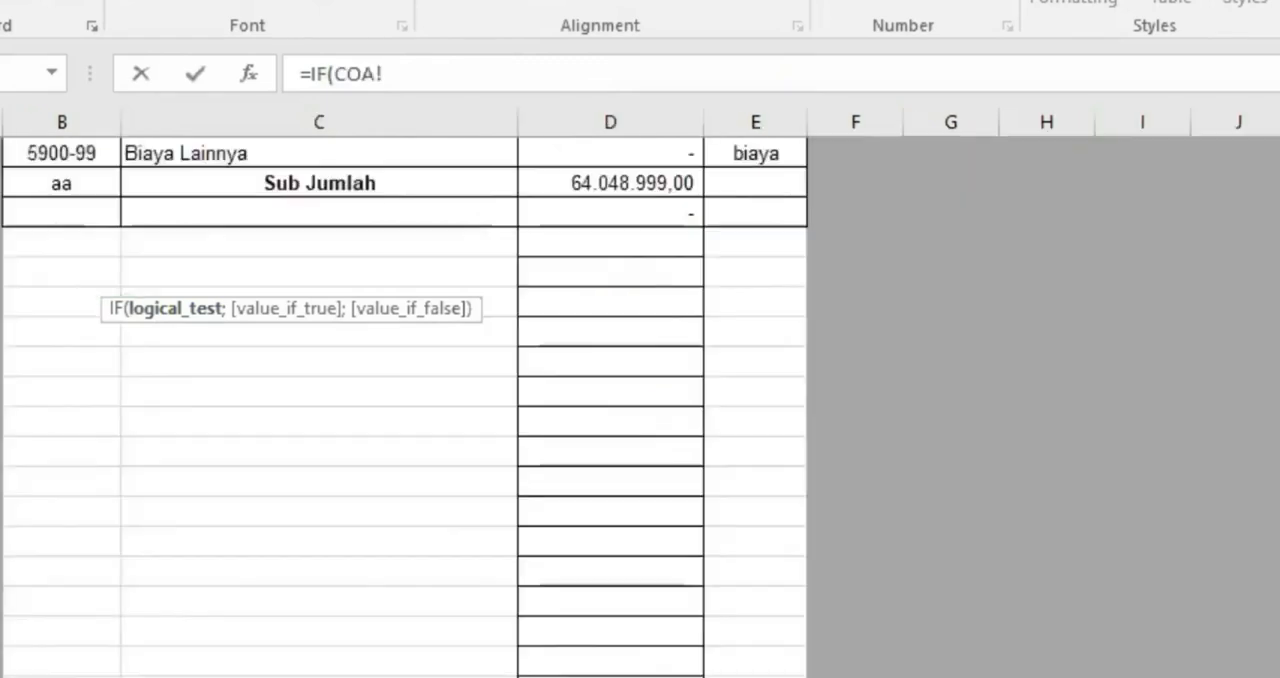
{"action": "scroll", "coordinate": [406, 541], "scroll_direction": "up", "scroll_amount": 8}
{"action": "scroll", "coordinate": [406, 541], "scroll_direction": "up", "scroll_amount": 20}
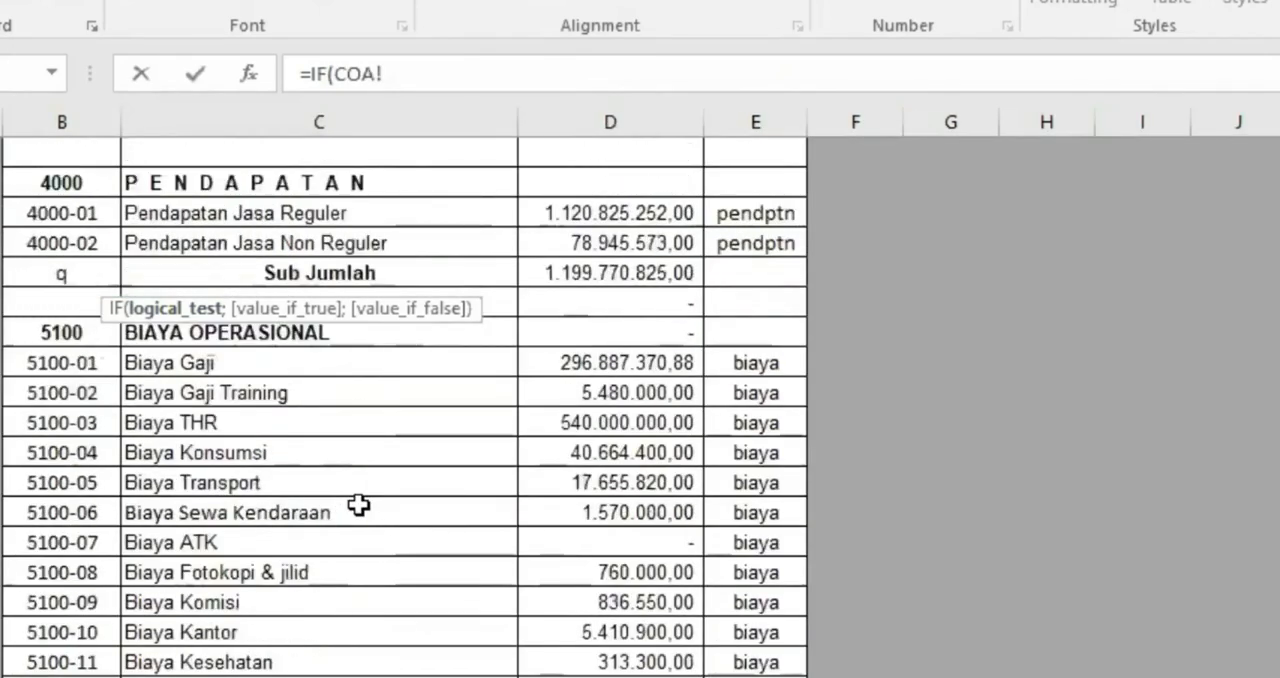
{"action": "scroll", "coordinate": [505, 583], "scroll_direction": "down", "scroll_amount": 4}
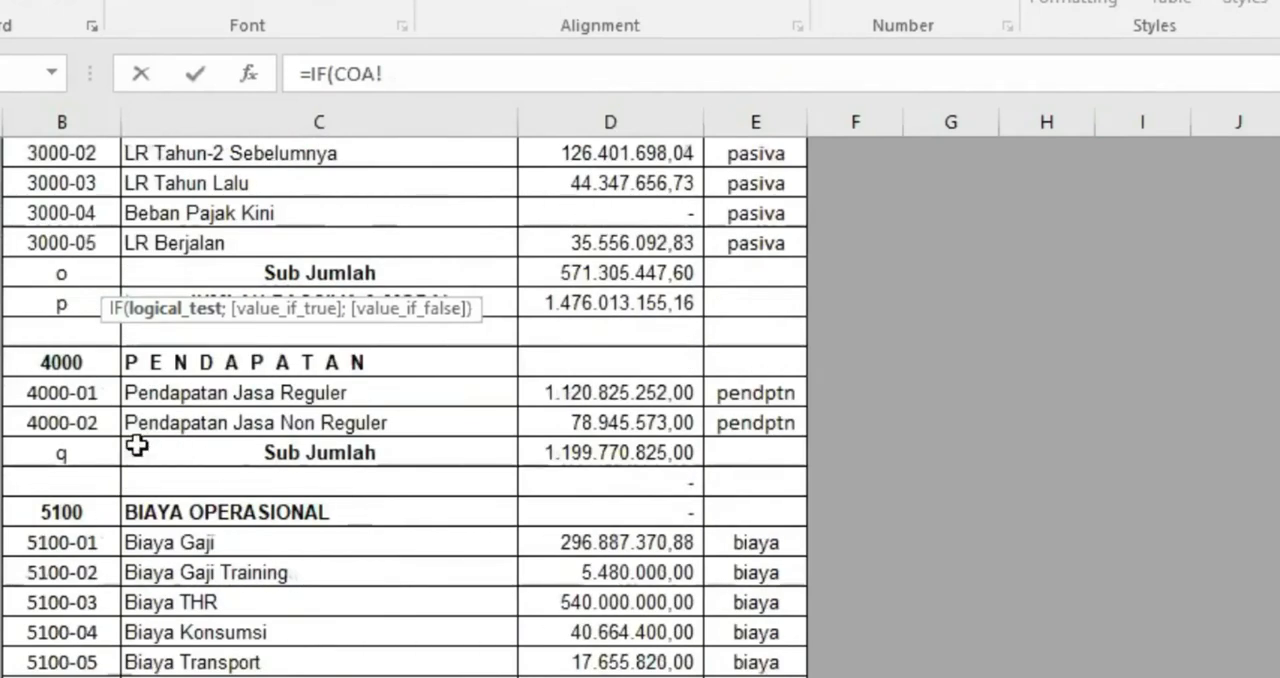
{"action": "left_click", "coordinate": [60, 361]}
{"action": "left_click", "coordinate": [426, 80]}
{"action": "type", "text": "=\"\""}
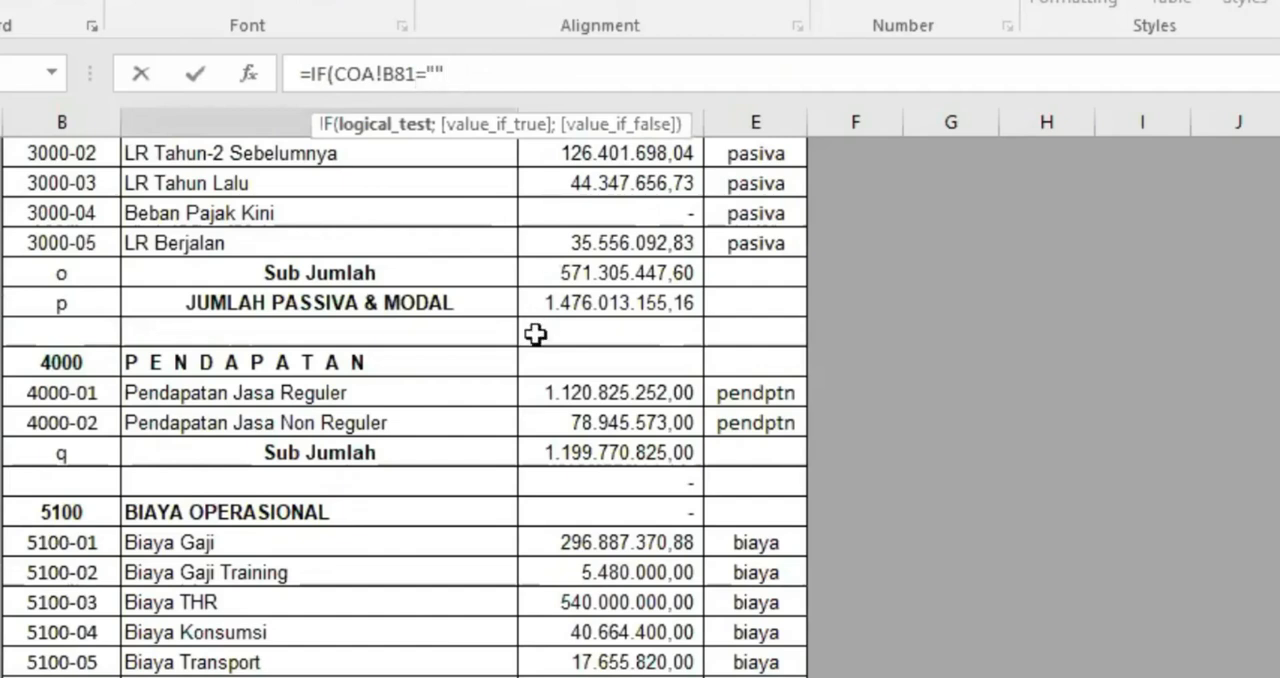
{"action": "type", "text": ";"}
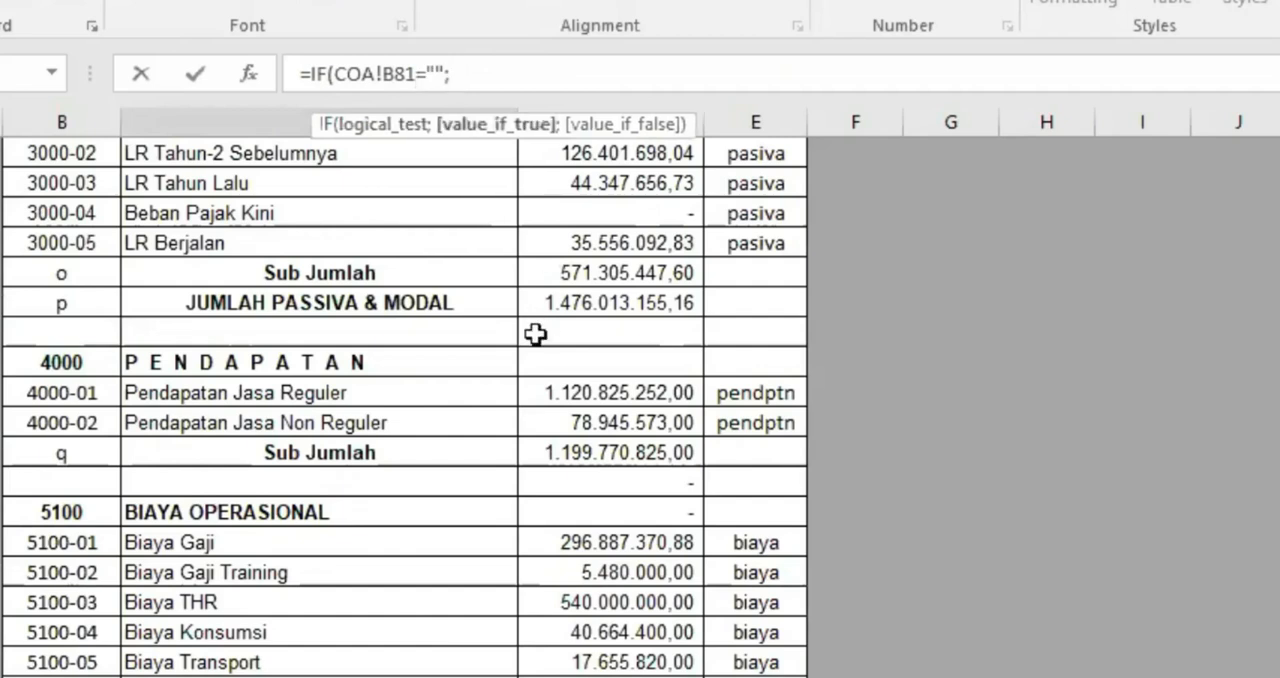
{"action": "type", "text": "\"\";"}
{"action": "left_click", "coordinate": [84, 361]}
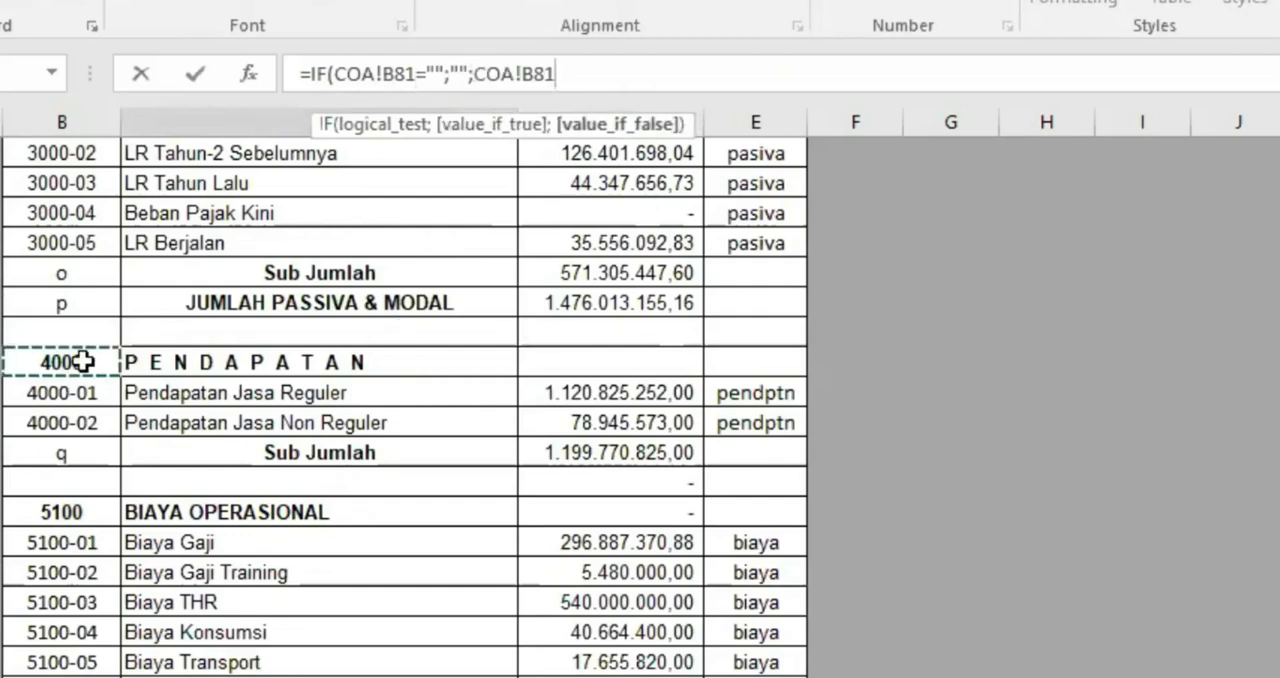
{"action": "type", "text": ")"}
{"action": "key", "text": "Return"}
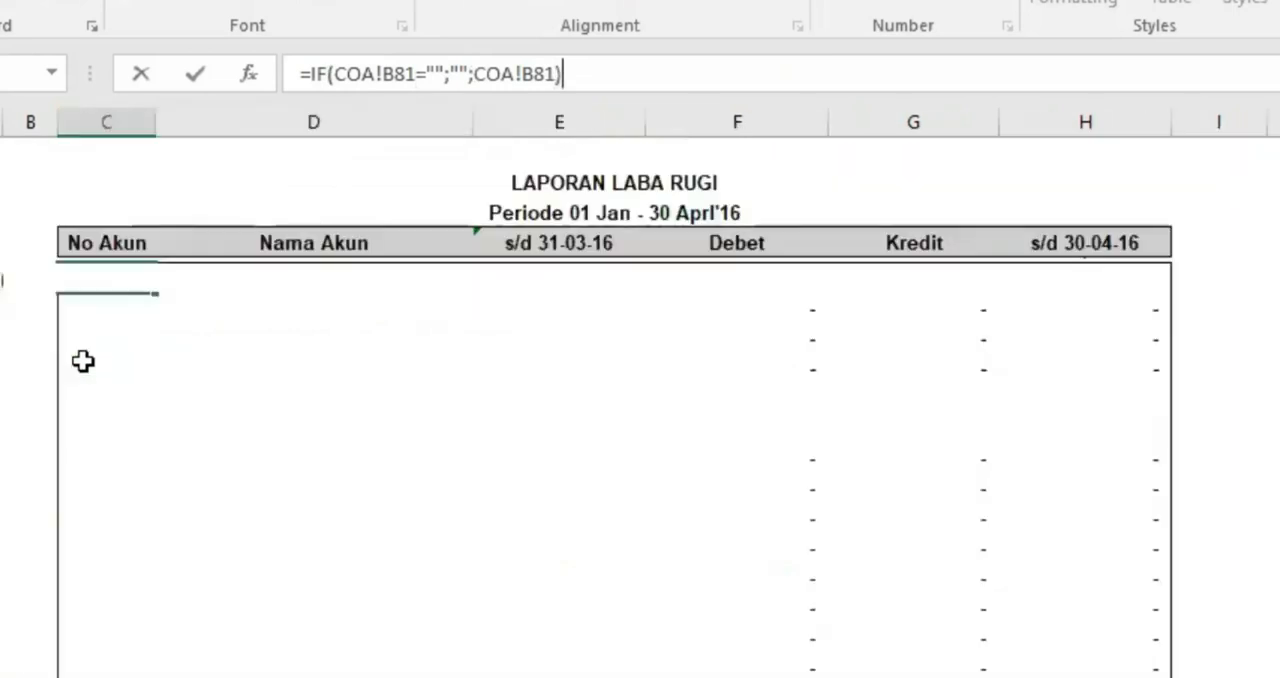
Lock column B in both COA references of the first No Akun formula, giving =IF(COA!$B81="";"";COA!$B81)
{"action": "left_click", "coordinate": [120, 280]}
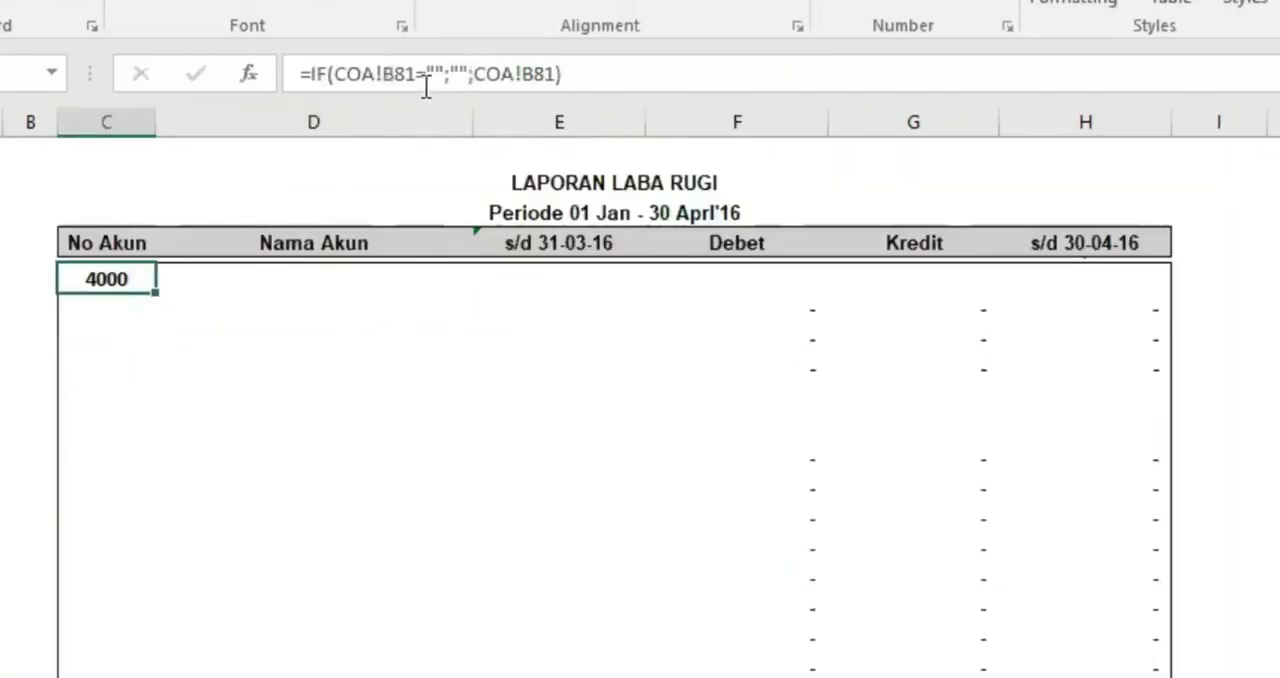
{"action": "left_click", "coordinate": [382, 74]}
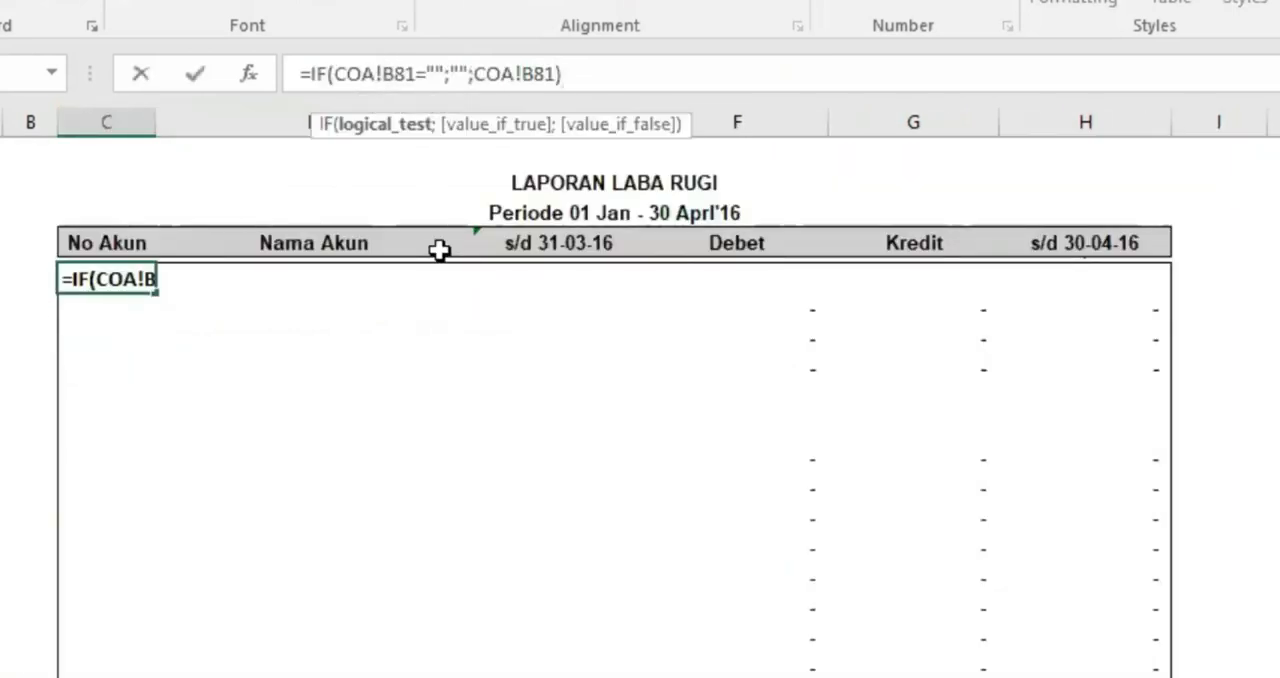
{"action": "type", "text": "$"}
{"action": "key", "text": "Right"}
{"action": "key", "text": "Right"}
{"action": "key", "text": "Right"}
{"action": "key", "text": "Right"}
{"action": "key", "text": "Right"}
{"action": "key", "text": "Right"}
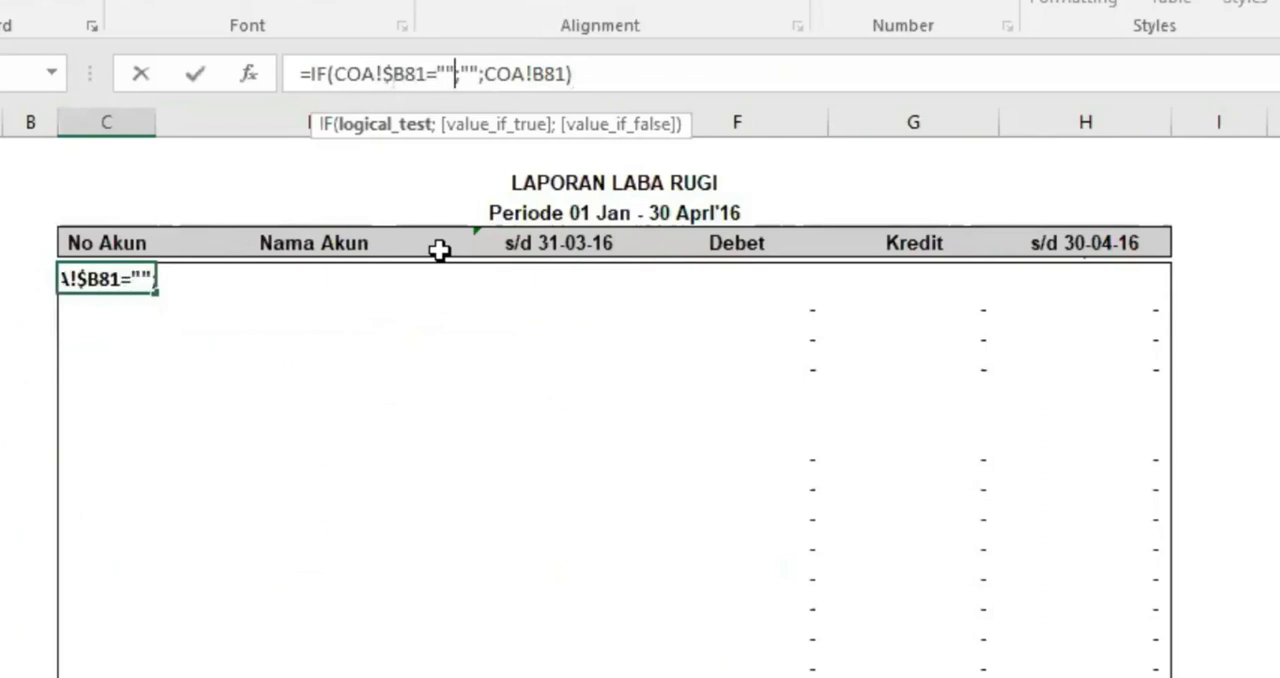
{"action": "key", "text": "Right"}
{"action": "key", "text": "Right"}
{"action": "key", "text": "Right"}
{"action": "key", "text": "Right"}
{"action": "key", "text": "Right"}
{"action": "key", "text": "Right"}
{"action": "key", "text": "Right"}
{"action": "key", "text": "Right"}
{"action": "type", "text": "$"}
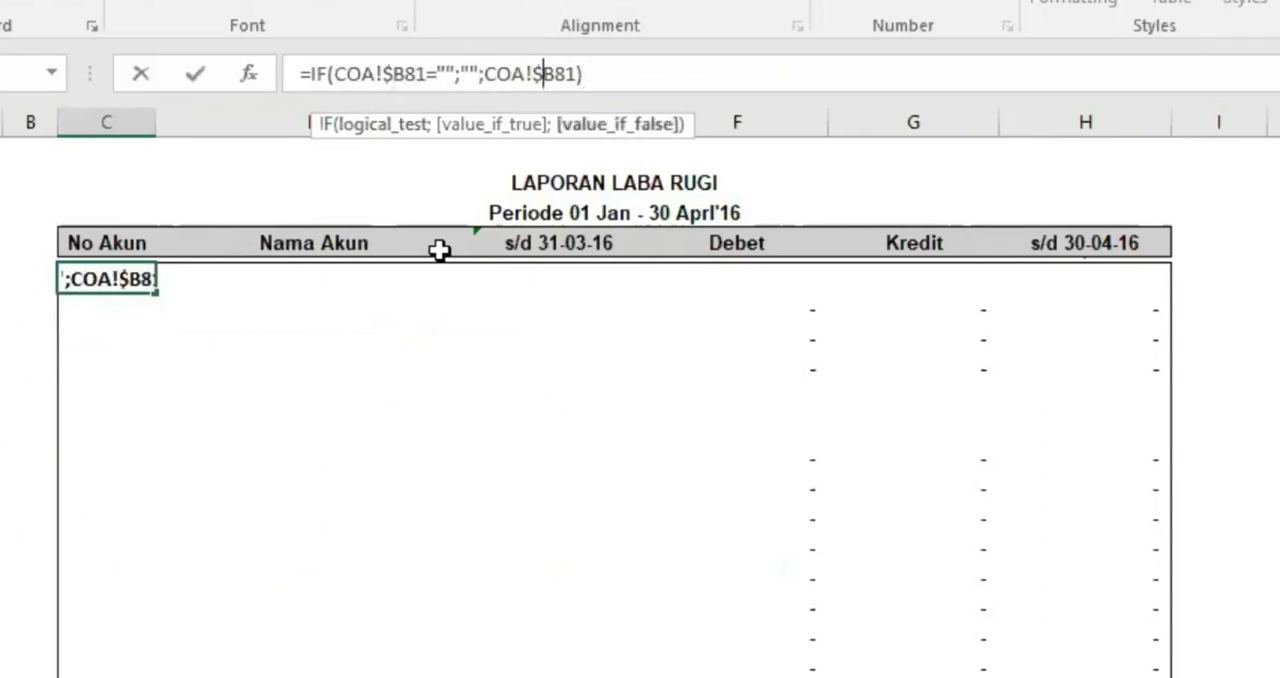
{"action": "key", "text": "Return"}
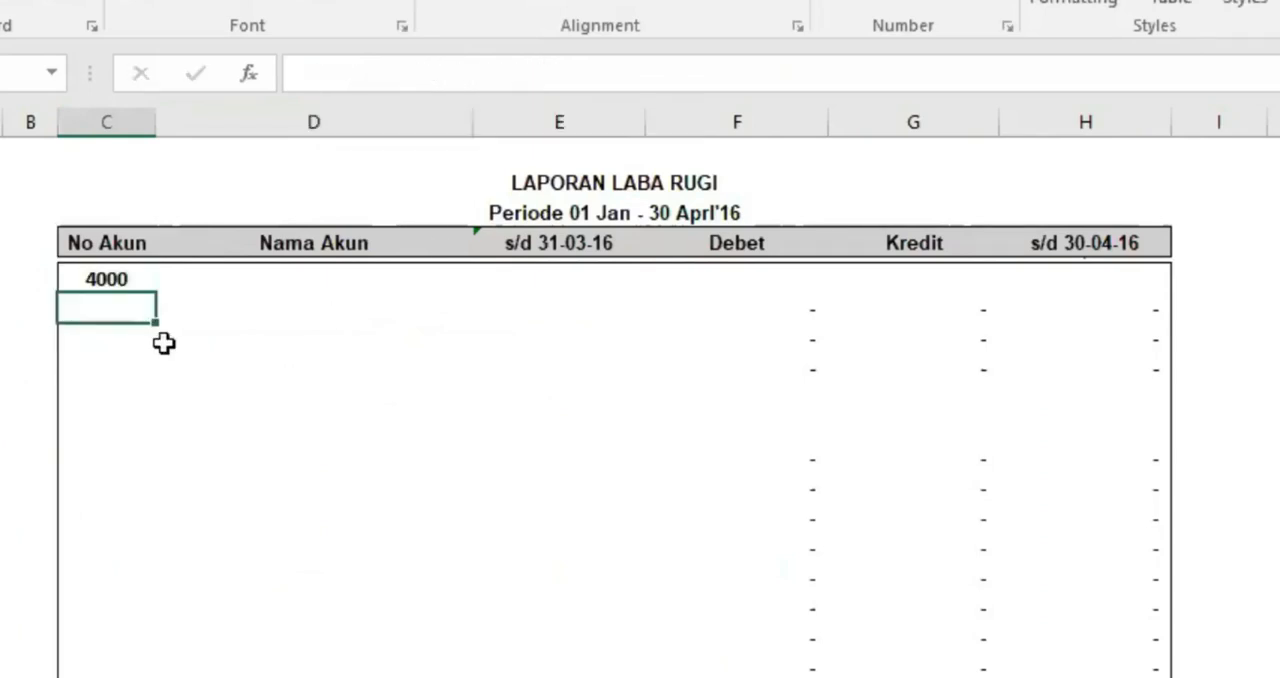
Clear the PENDAPATAN account number 4000 in COA and check the linked No Akun cell in the profit and loss report
{"action": "left_click", "coordinate": [116, 284]}
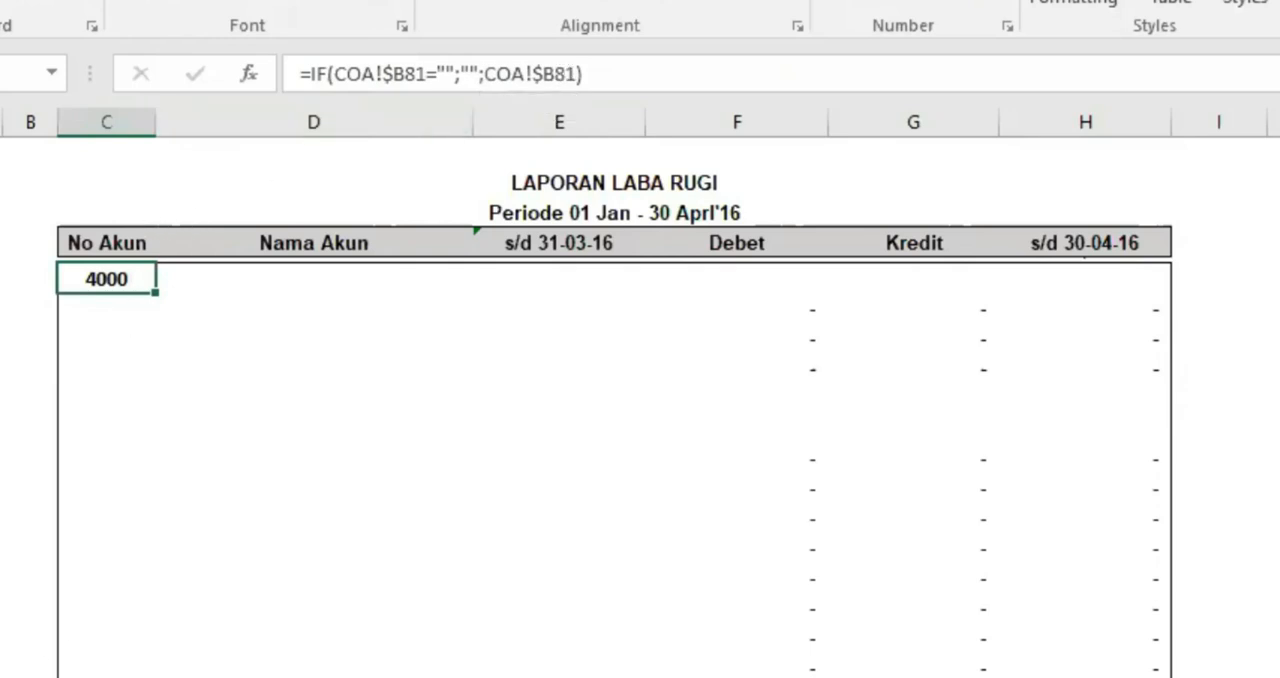
{"action": "key", "text": "ctrl+Page_Up"}
{"action": "left_click_drag", "start_coordinate": [69, 365], "coordinate": [72, 390]}
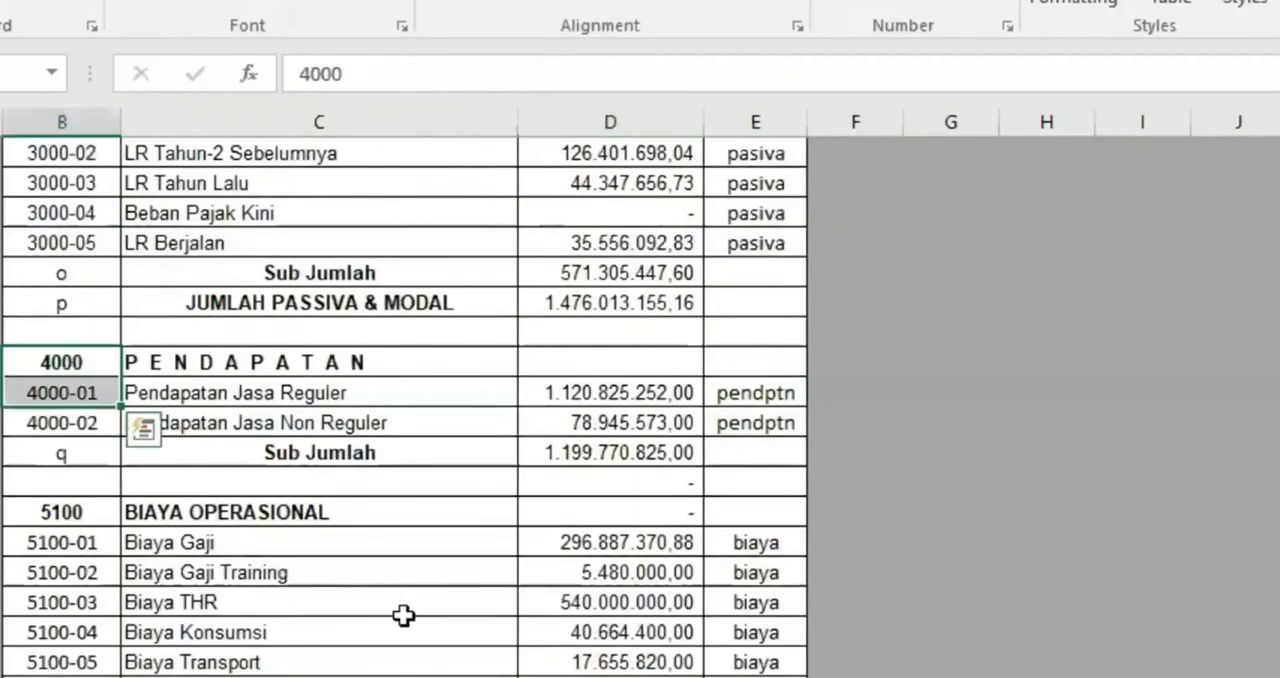
{"action": "left_click", "coordinate": [60, 360]}
{"action": "key", "text": "Delete"}
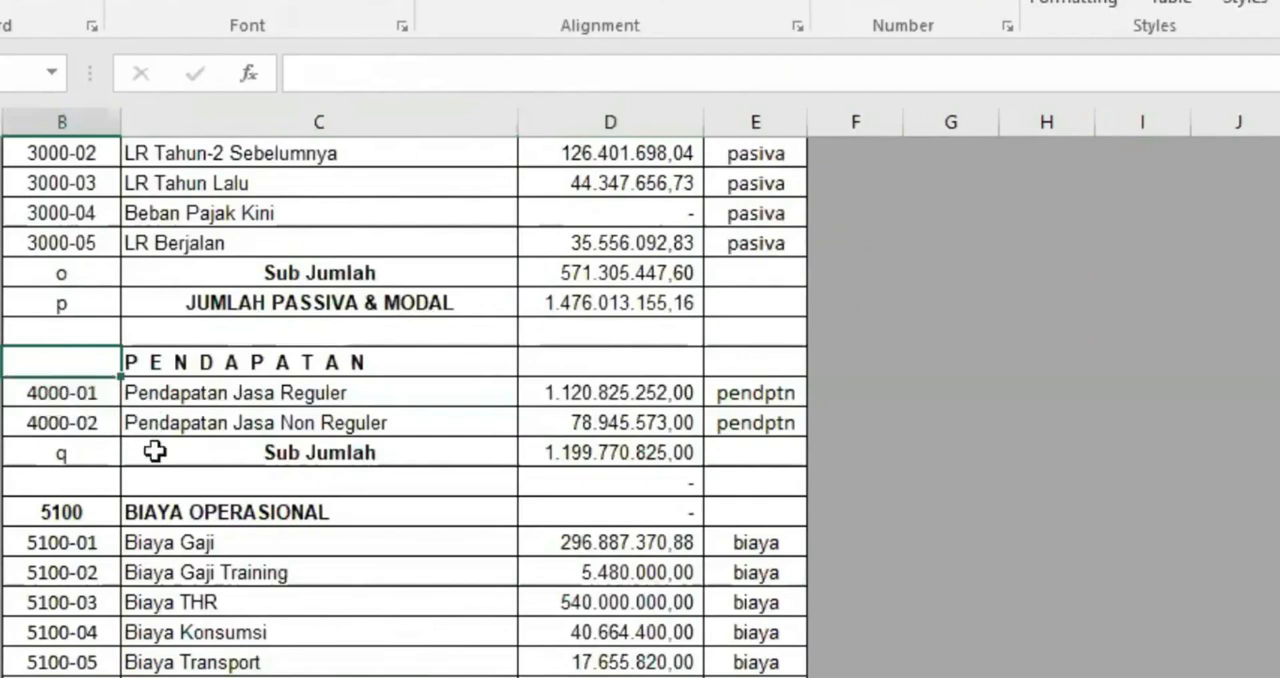
{"action": "key", "text": "ctrl+Page_Down"}
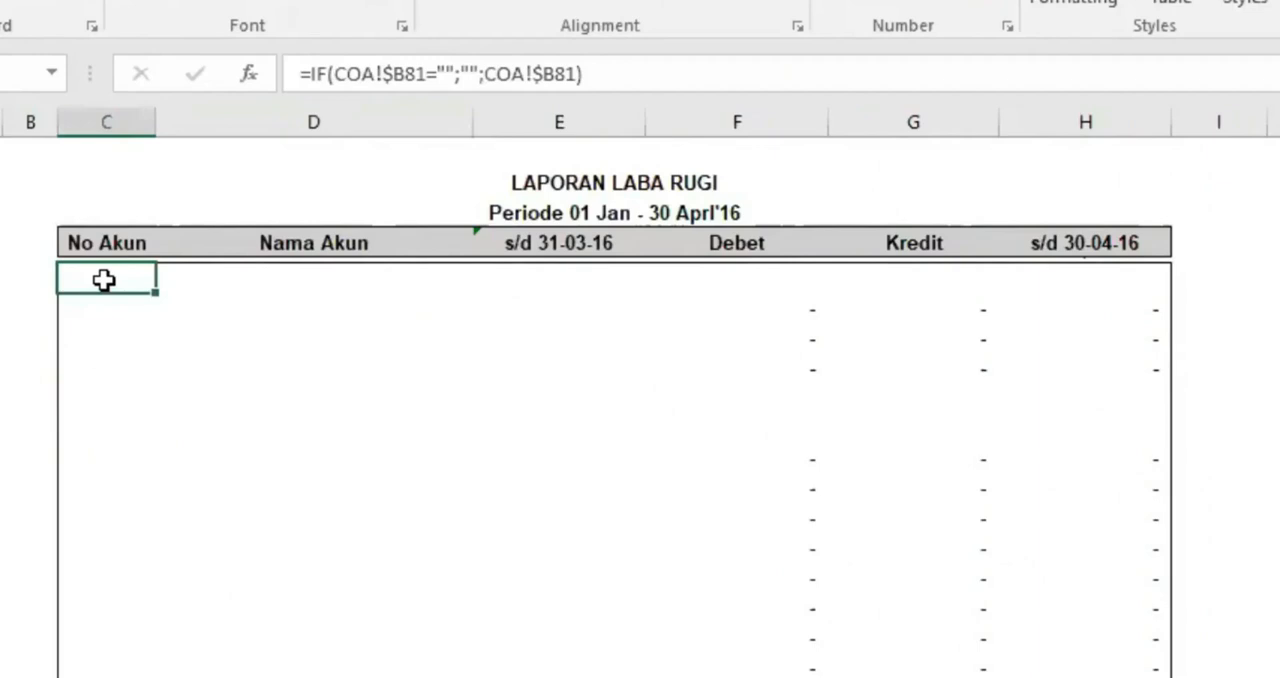
Restore the PENDAPATAN account number 4000 in COA and check the linked No Akun cell in the profit and loss report
{"action": "key", "text": "ctrl+Page_Up"}
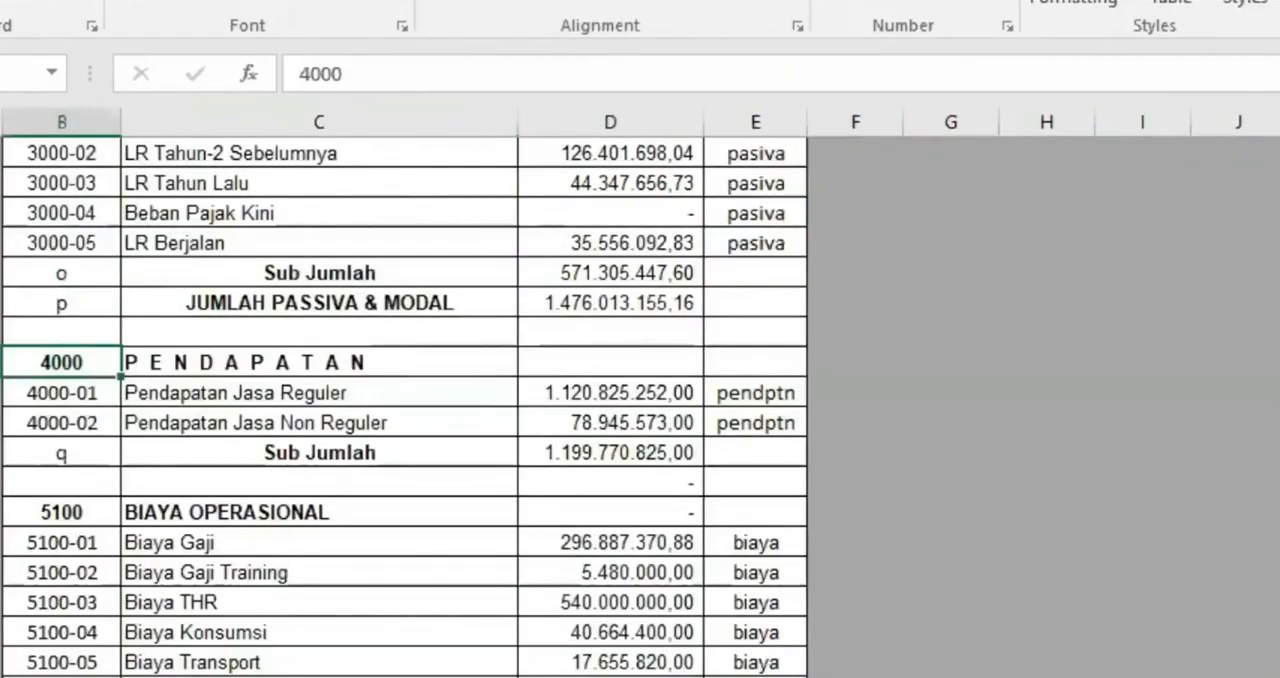
{"action": "key", "text": "ctrl+Page_Down"}
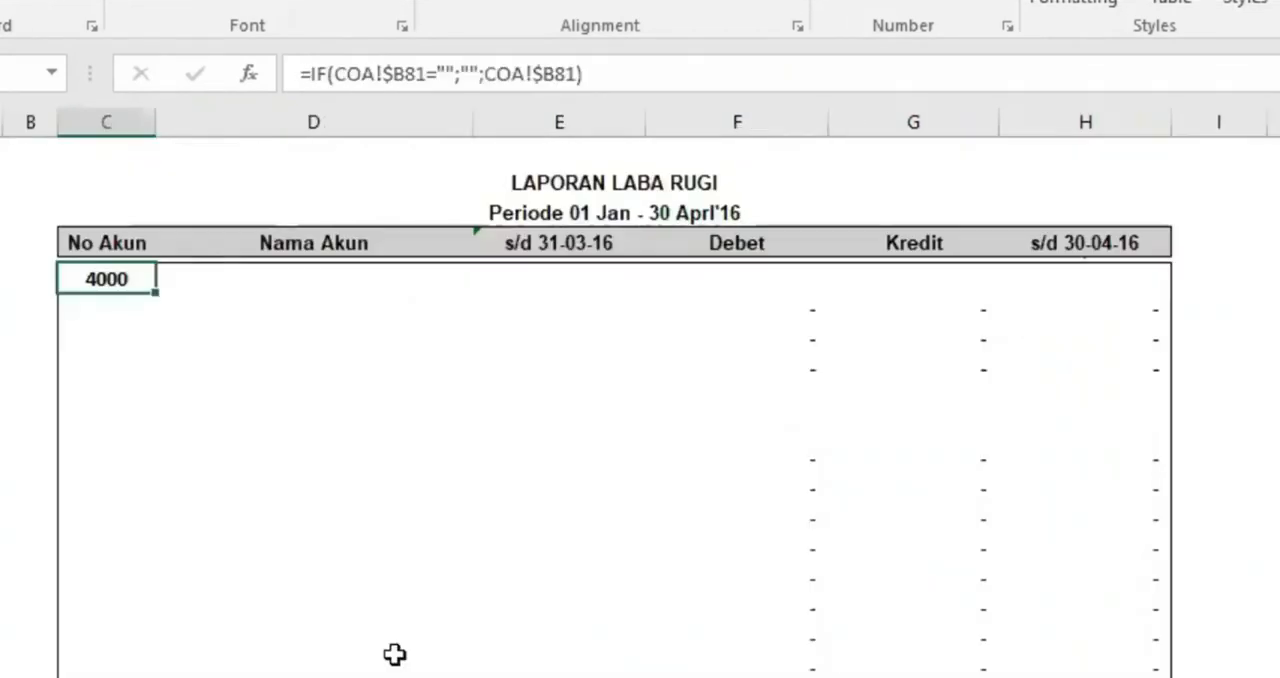
{"action": "left_click", "coordinate": [290, 281]}
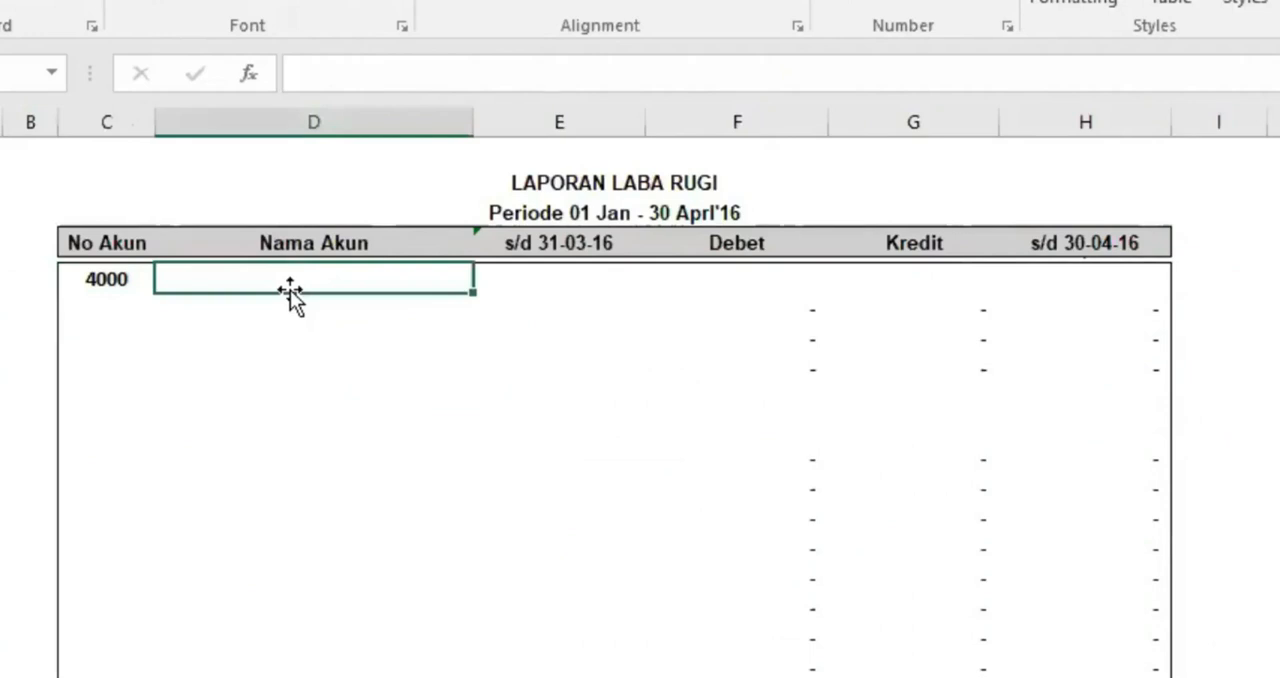
{"action": "left_click", "coordinate": [107, 279]}
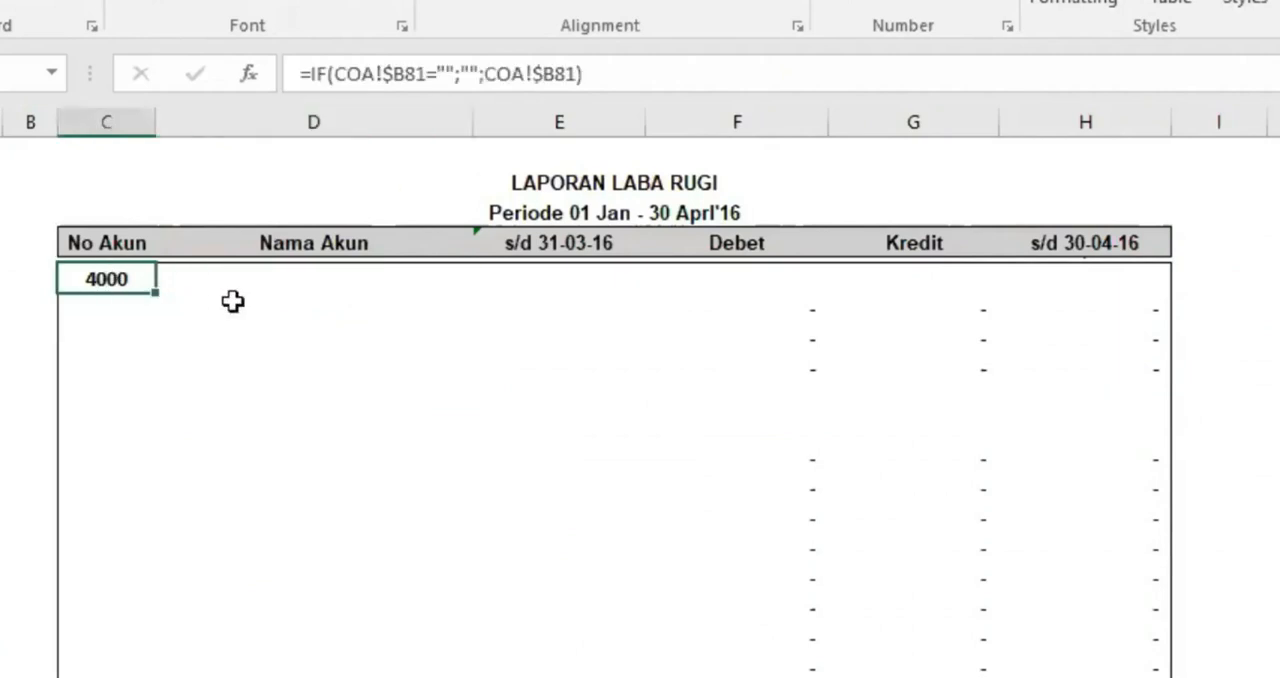
{"action": "left_click", "coordinate": [257, 283]}
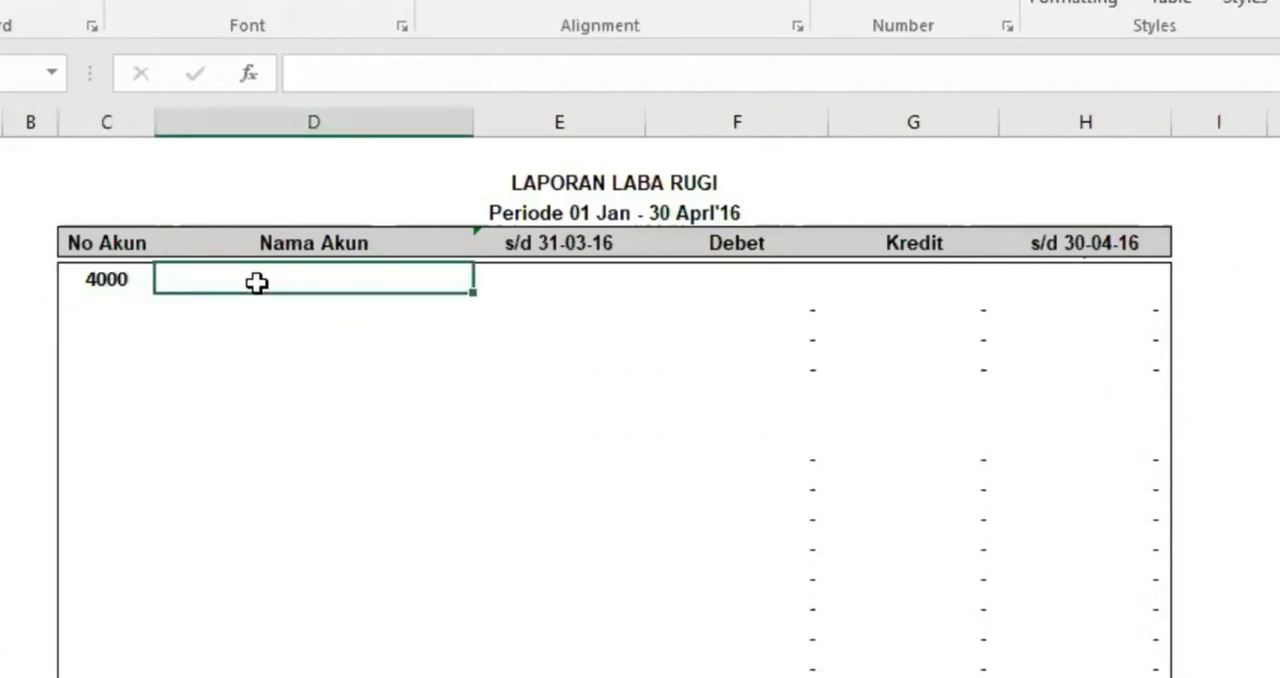
{"action": "left_click", "coordinate": [107, 275]}
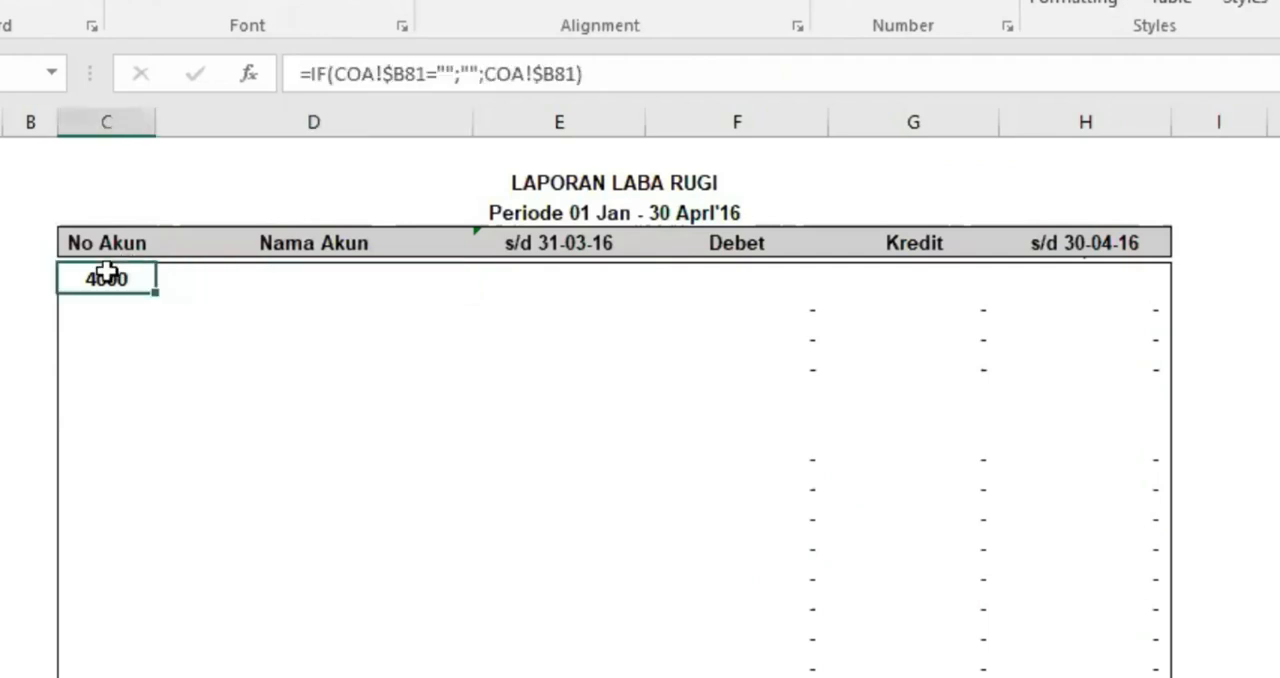
Begin the first Nama Akun formula in the profit and loss report with a blank-account test, =IF($C6="";"";
{"action": "left_click", "coordinate": [230, 278]}
{"action": "type", "text": "="}
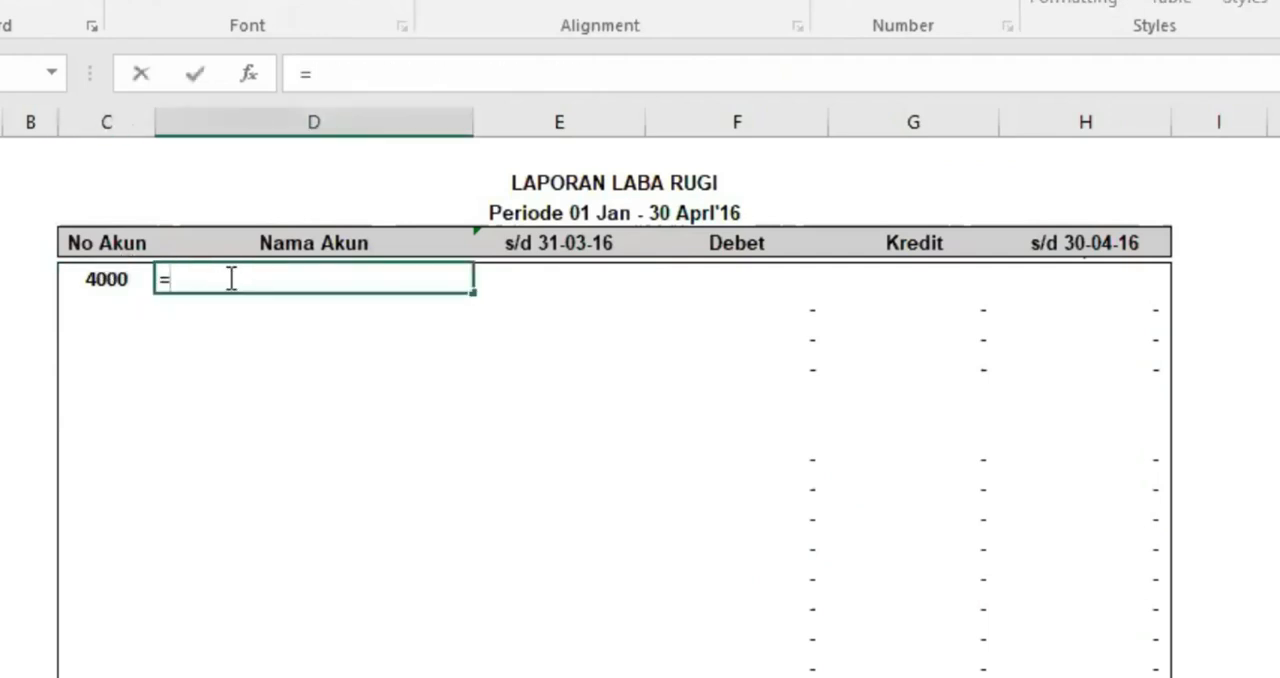
{"action": "type", "text": "IF("}
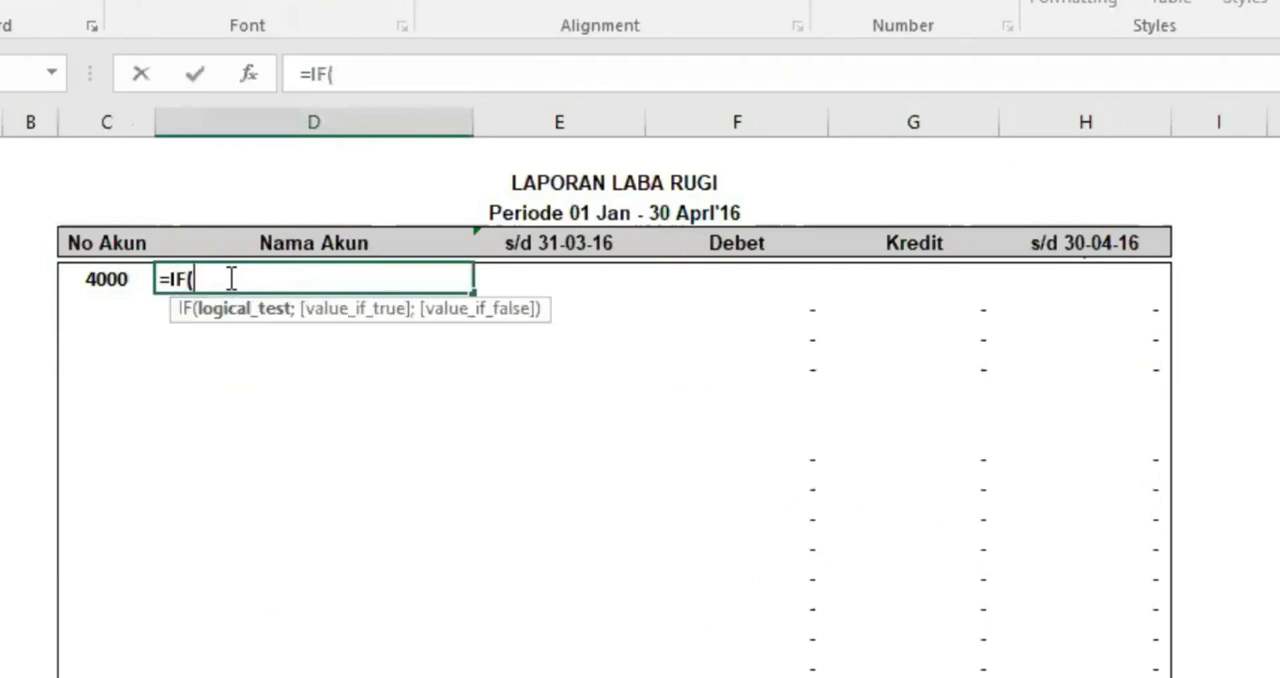
{"action": "type", "text": "$C6"}
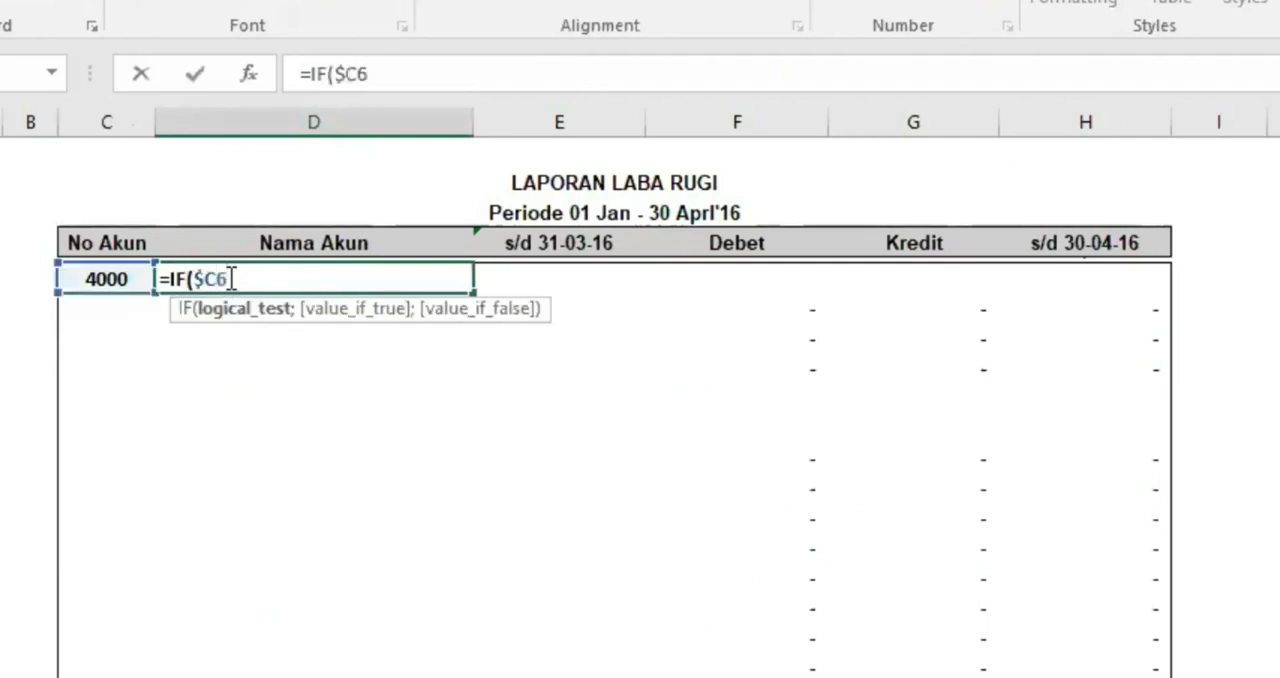
{"action": "type", "text": "=\"\";"}
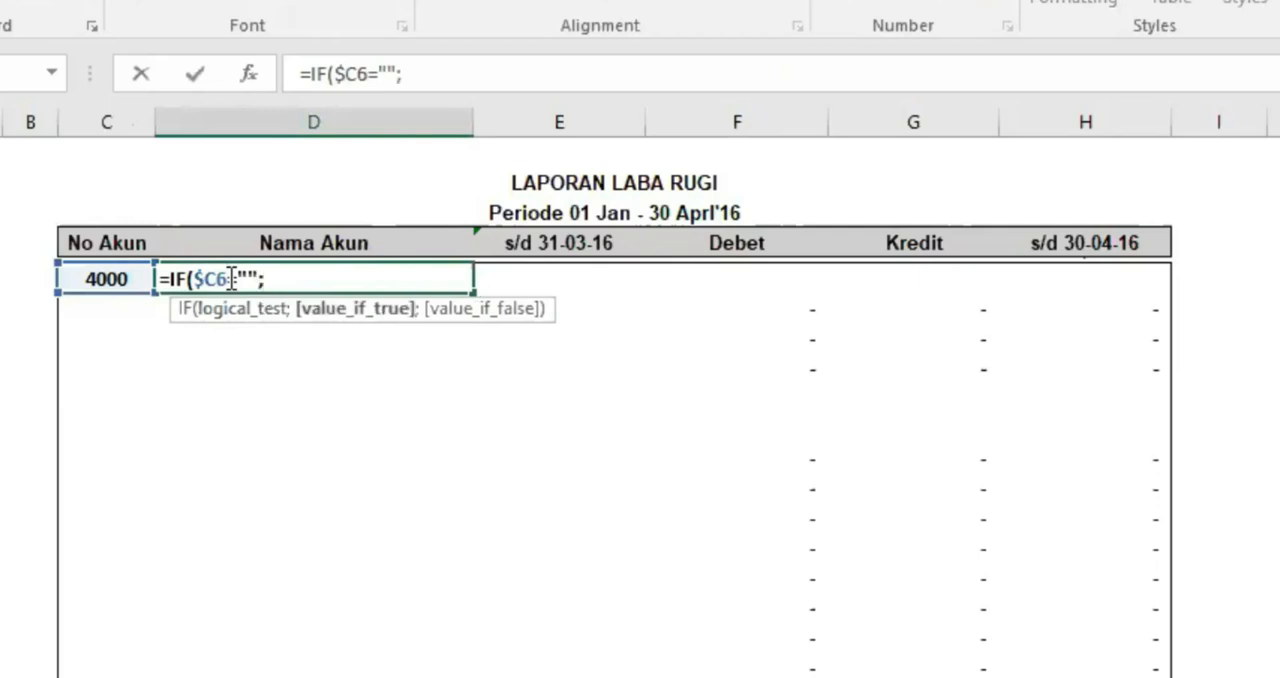
{"action": "type", "text": "\"\""}
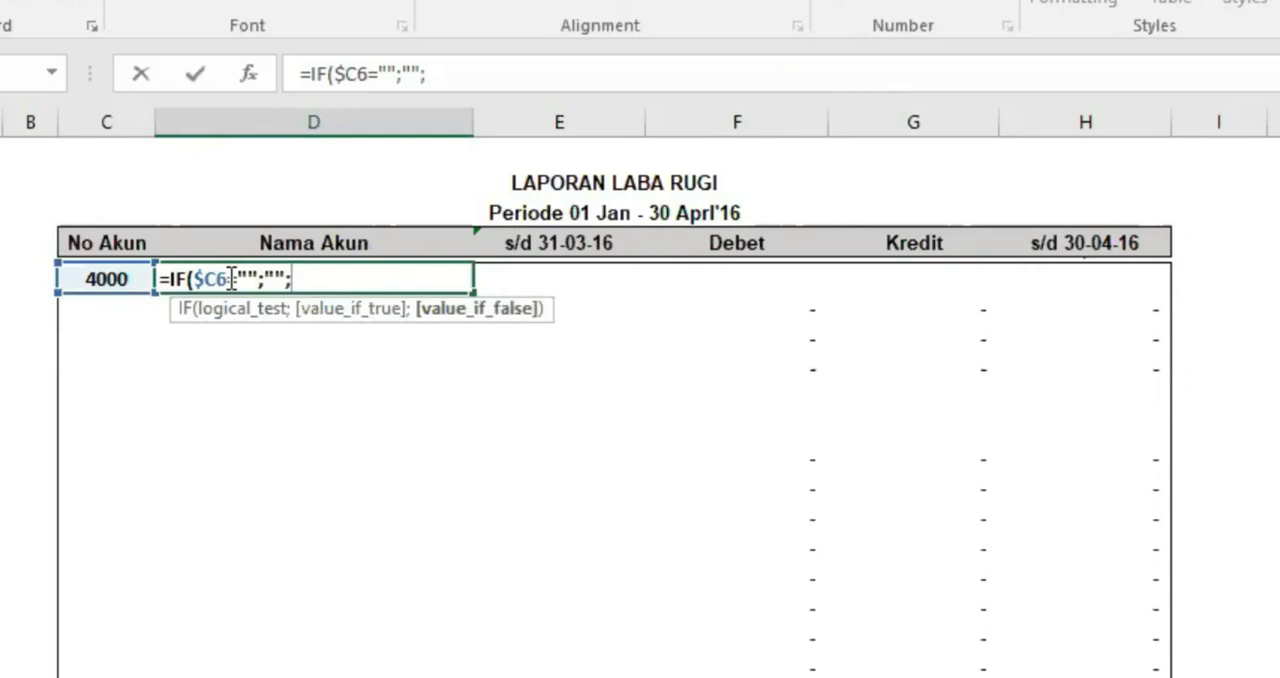
Add a VLOOKUP as the formula's false result, with $C6 as its lookup value
{"action": "type", "text": "VLOO"}
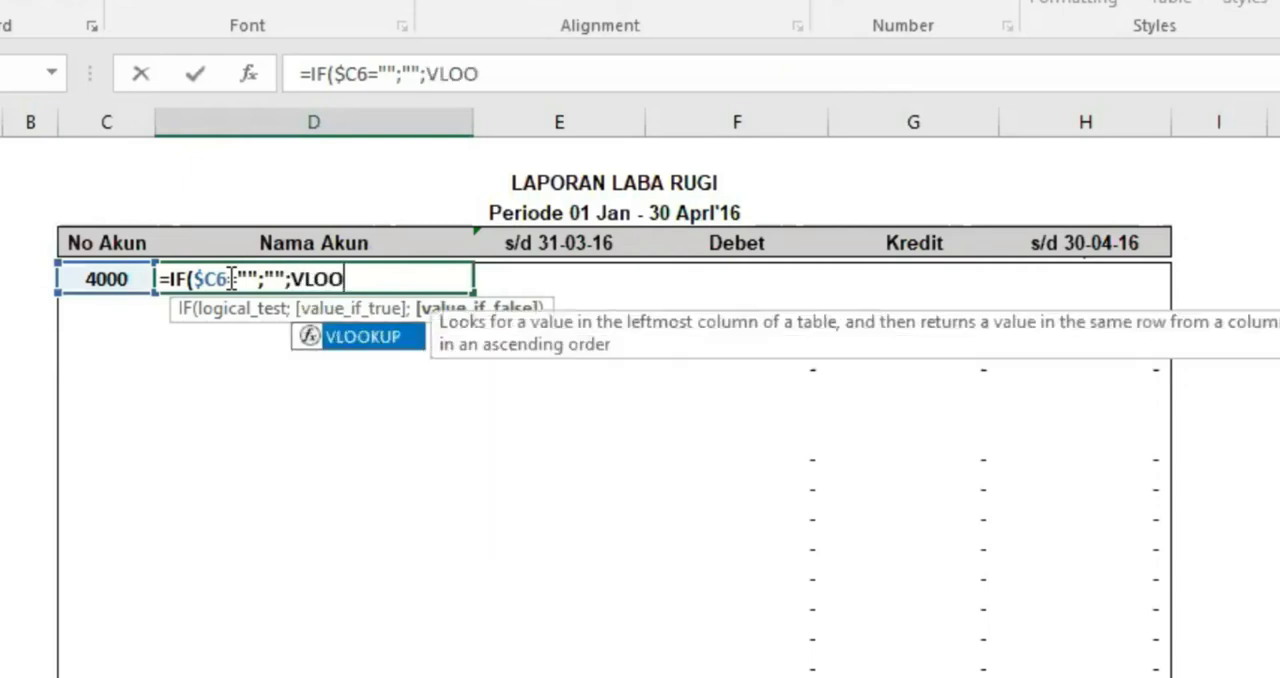
{"action": "type", "text": "KUP("}
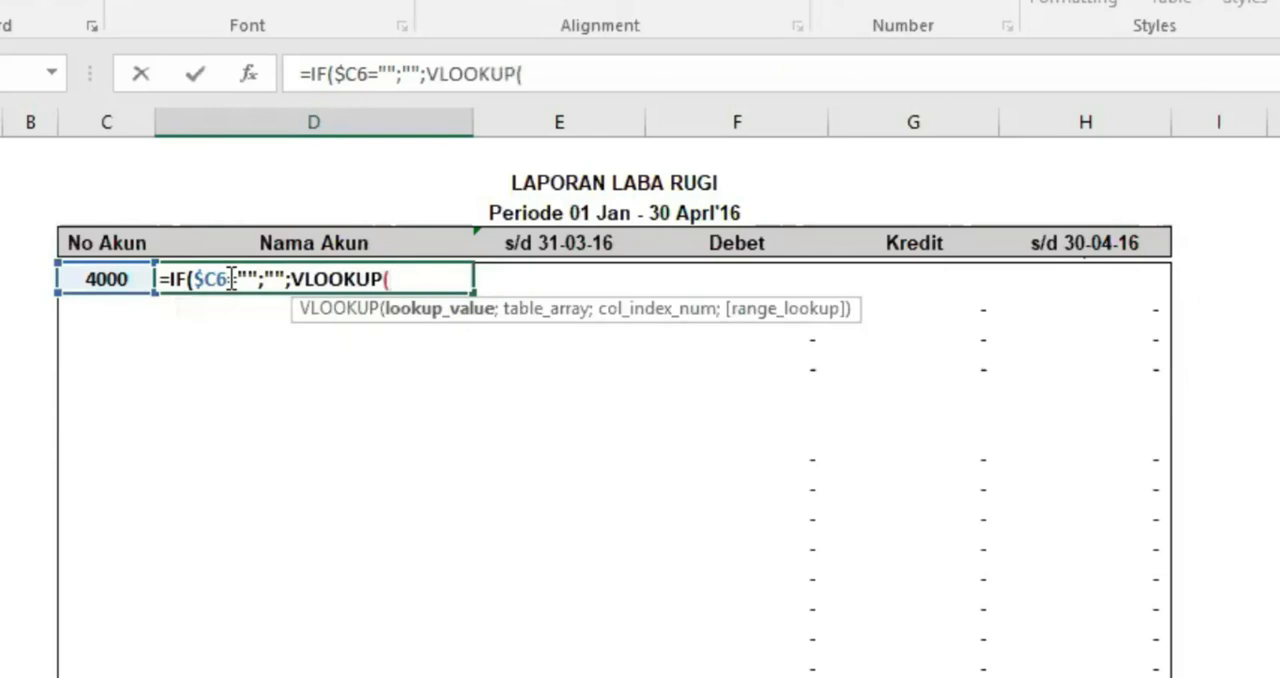
{"action": "type", "text": "$C6;"}
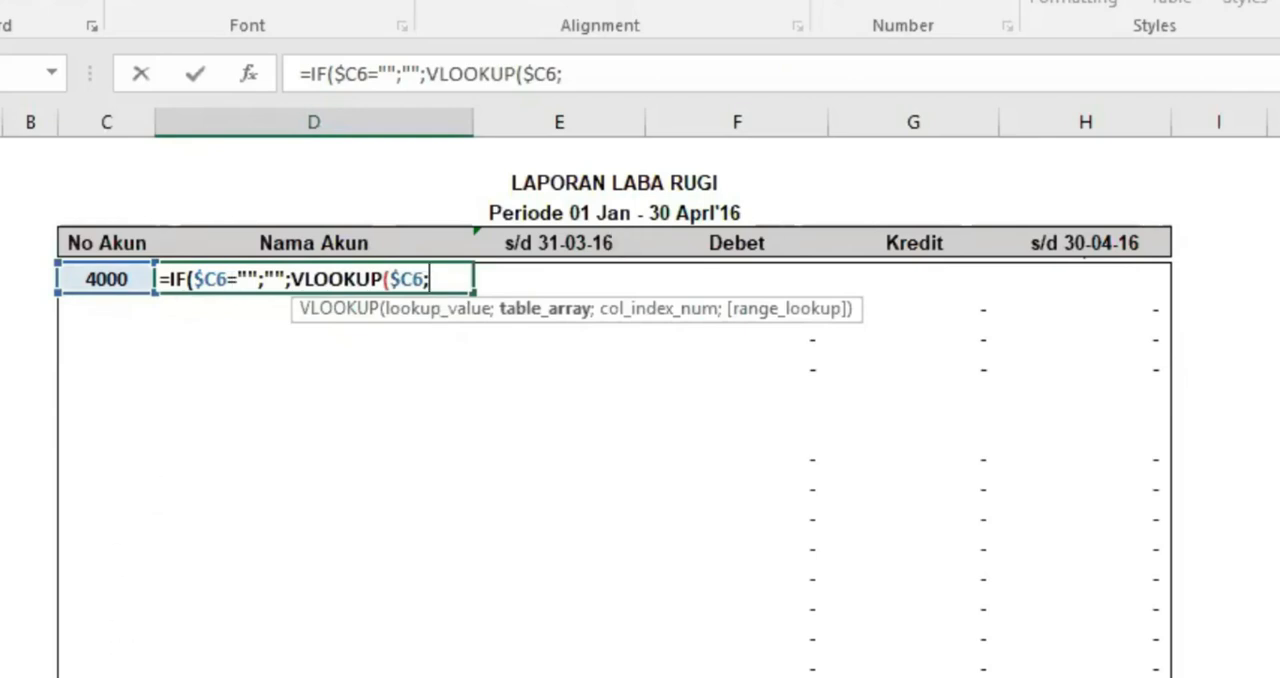
Set the VLOOKUP table to the COA range starting at PENDAPATAN with absolute references, COA!$B$81:$G$182
{"action": "left_click", "coordinate": [120, 676]}
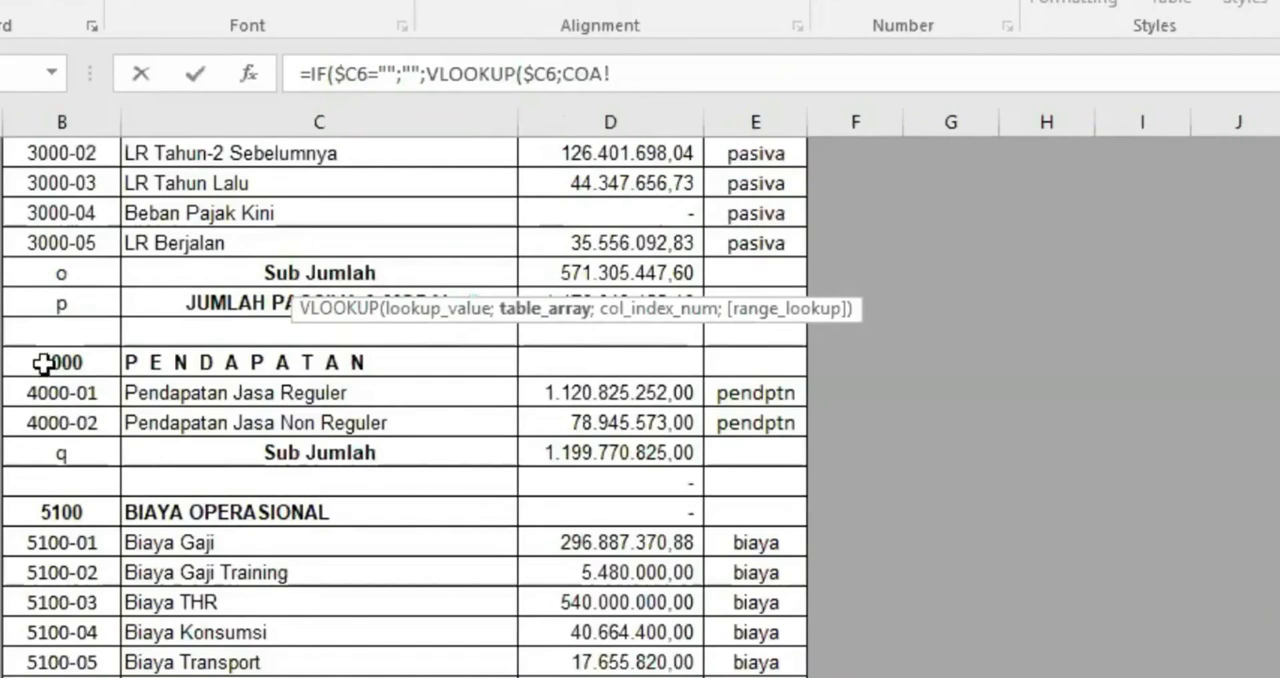
{"action": "left_click_drag", "start_coordinate": [44, 362], "coordinate": [631, 361]}
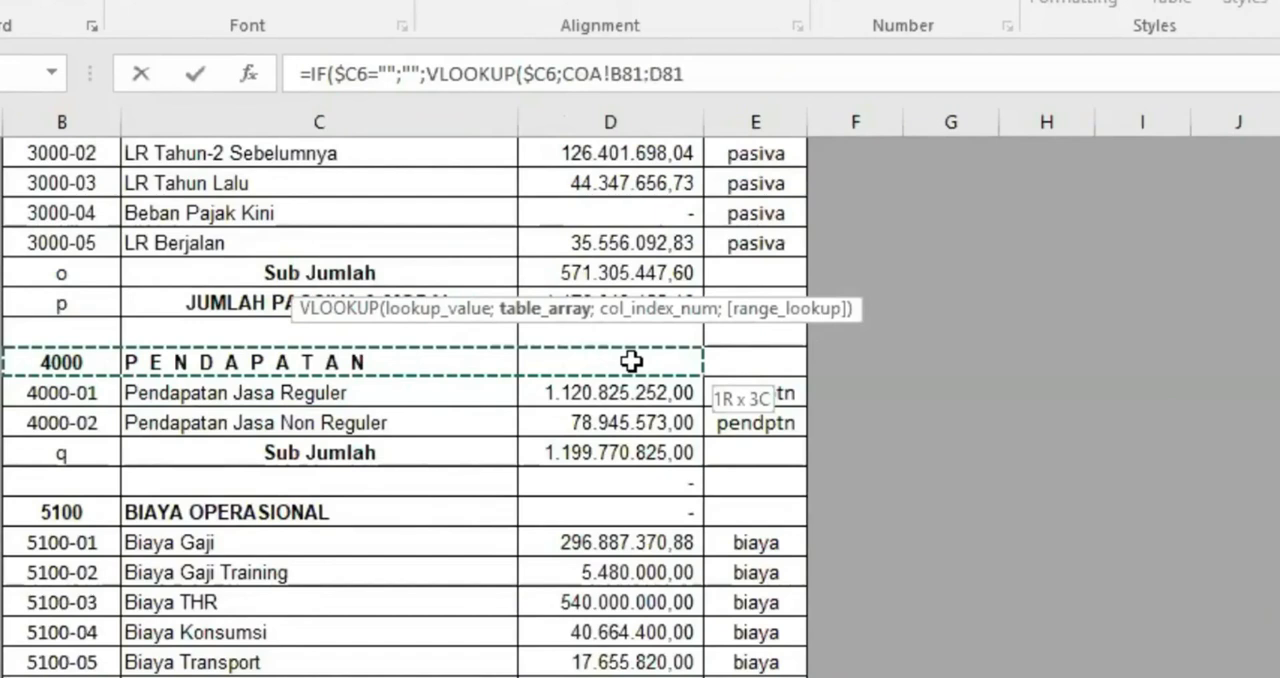
{"action": "left_click_drag", "start_coordinate": [631, 361], "coordinate": [976, 517]}
{"action": "scroll", "coordinate": [617, 440], "scroll_direction": "up", "scroll_amount": 6}
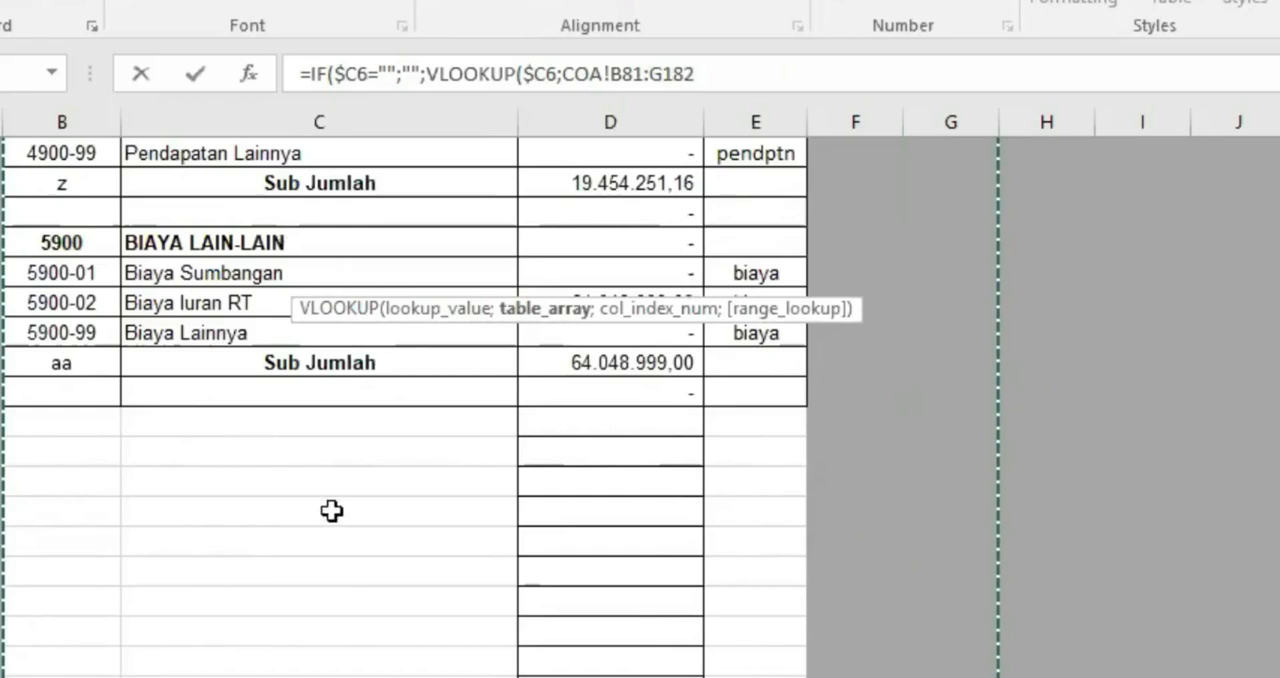
{"action": "scroll", "coordinate": [331, 510], "scroll_direction": "up", "scroll_amount": 15}
{"action": "scroll", "coordinate": [514, 400], "scroll_direction": "up", "scroll_amount": 7}
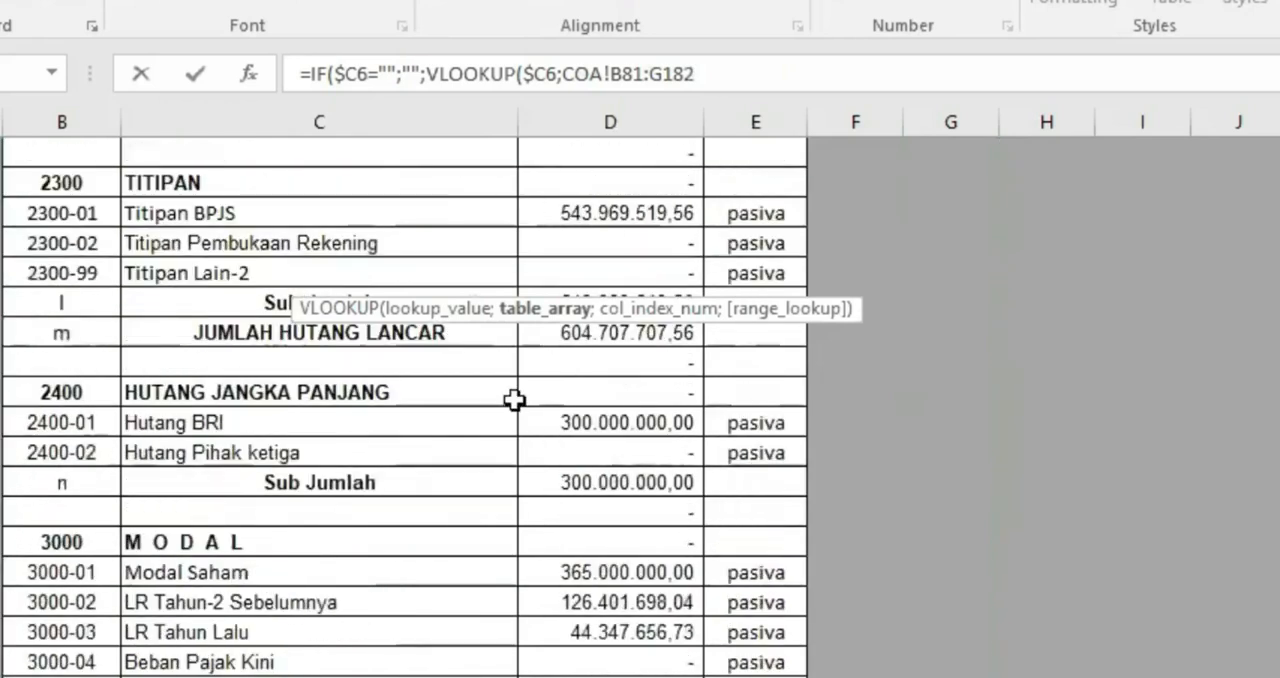
{"action": "scroll", "coordinate": [514, 402], "scroll_direction": "down", "scroll_amount": 5}
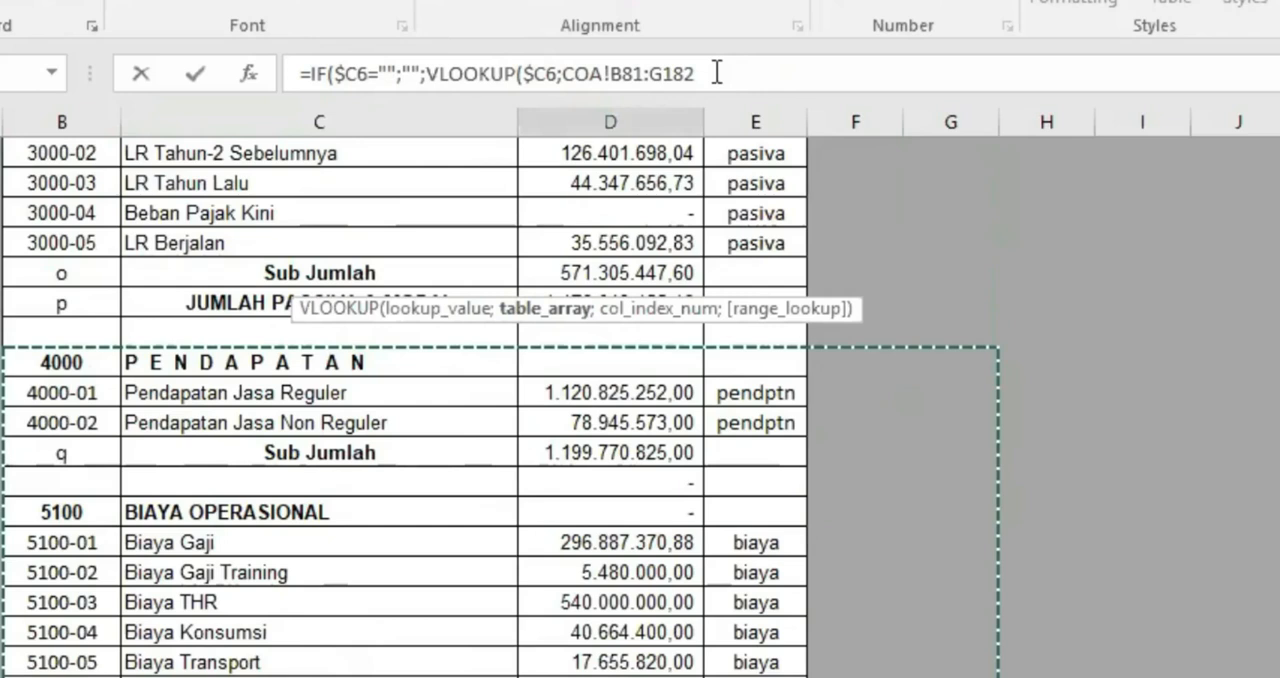
{"action": "key", "text": "F4"}
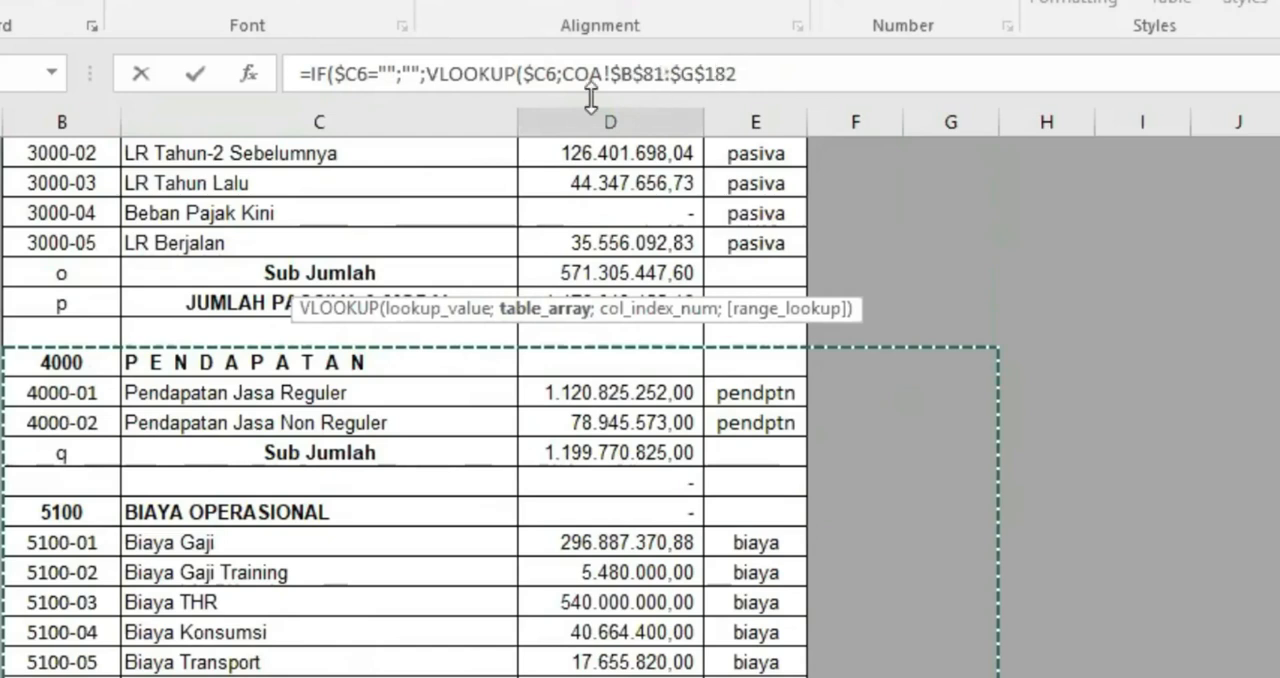
Finish the VLOOKUP with column index 2 and match type 0, and enter the formula accepting the closing-bracket correction
{"action": "left_click", "coordinate": [773, 72]}
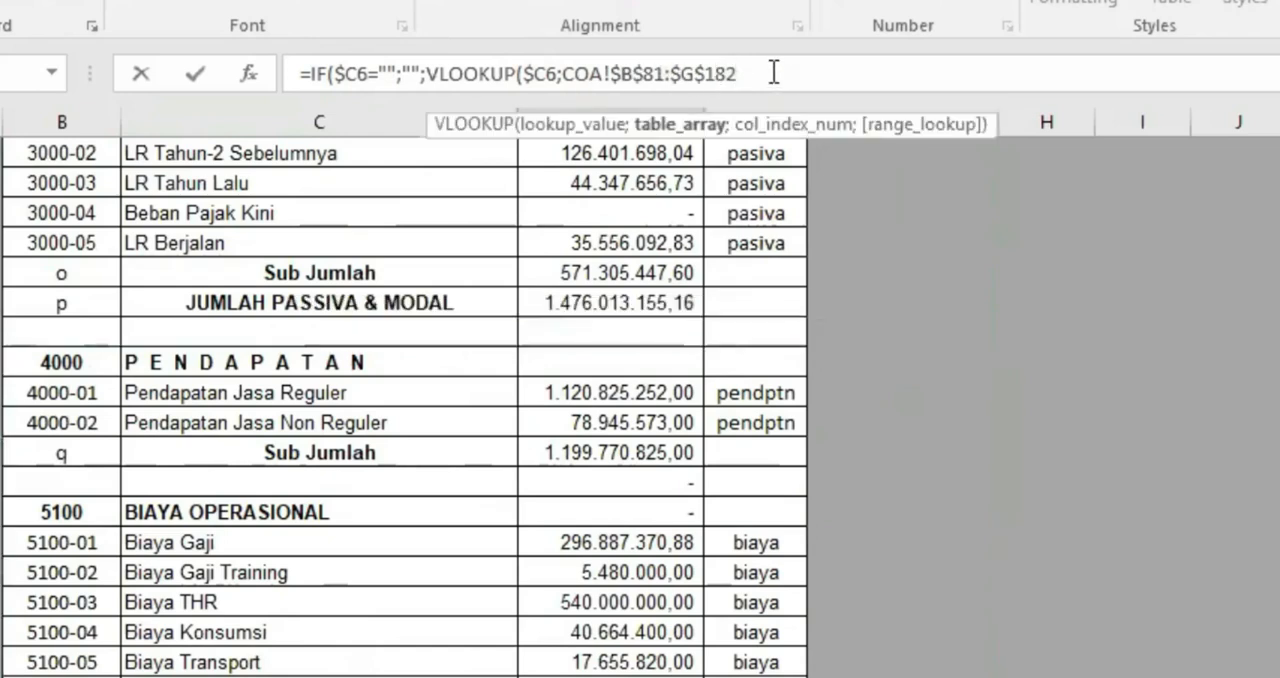
{"action": "type", "text": ";"}
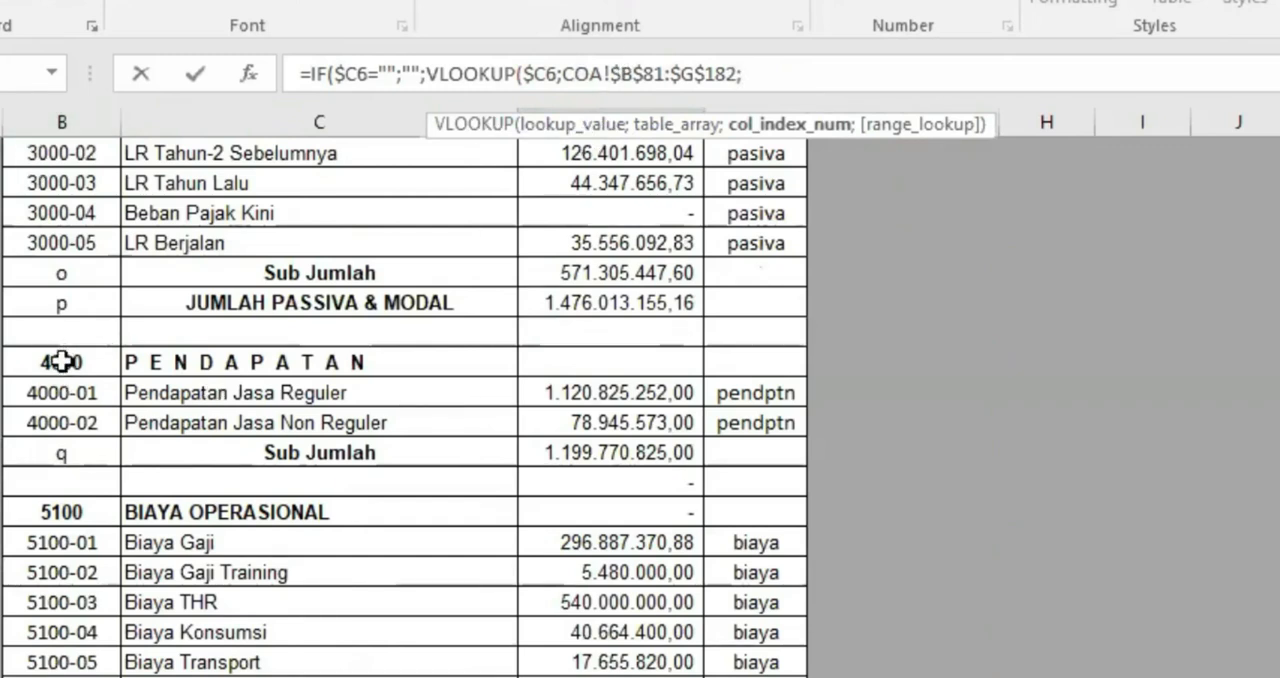
{"action": "type", "text": "2;"}
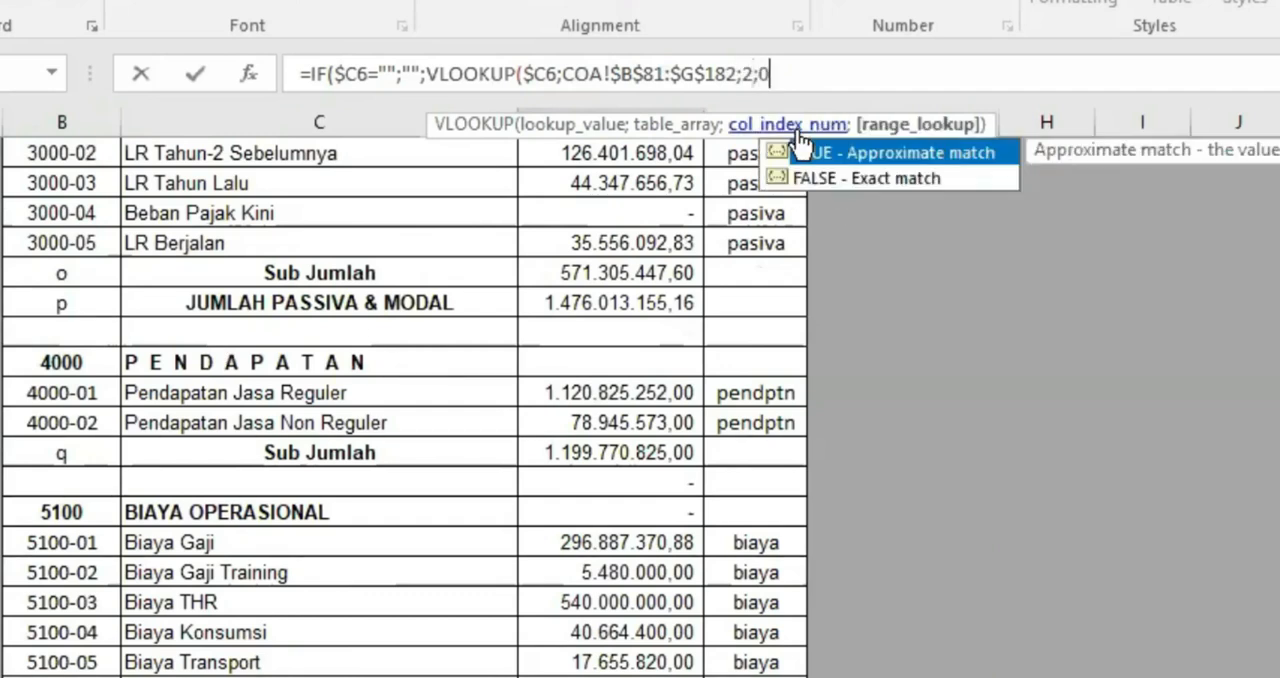
{"action": "type", "text": "0)"}
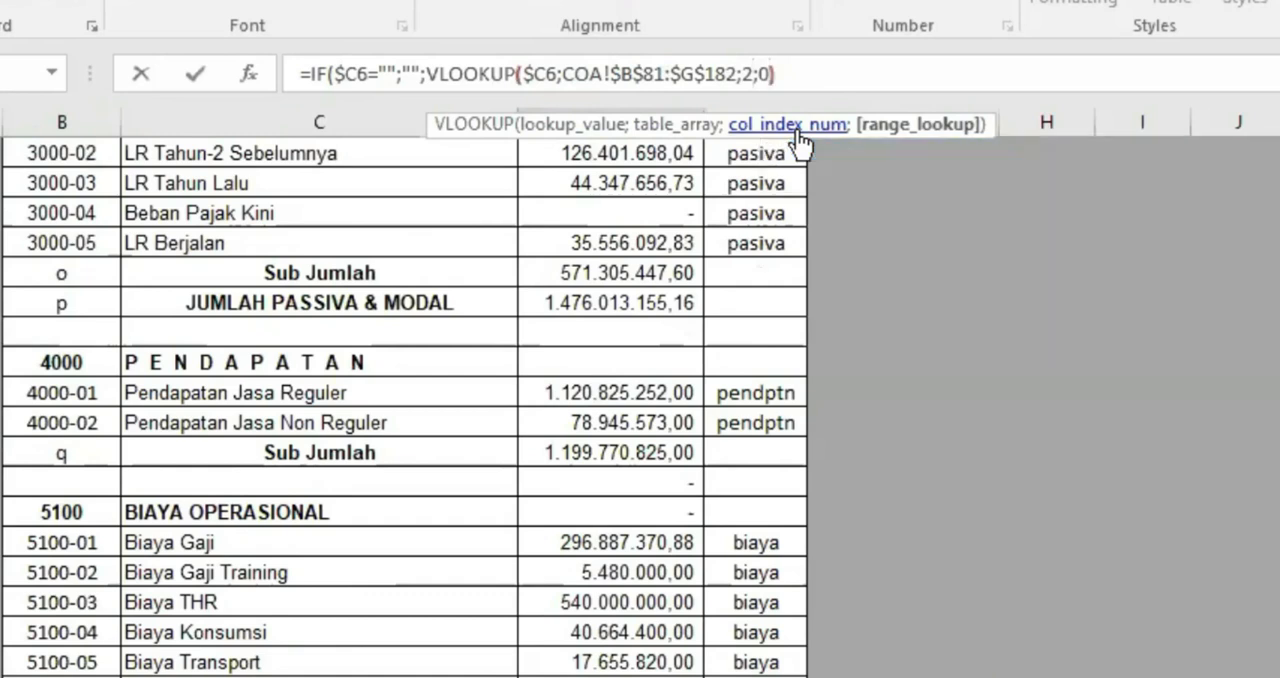
{"action": "key", "text": "BackSpace"}
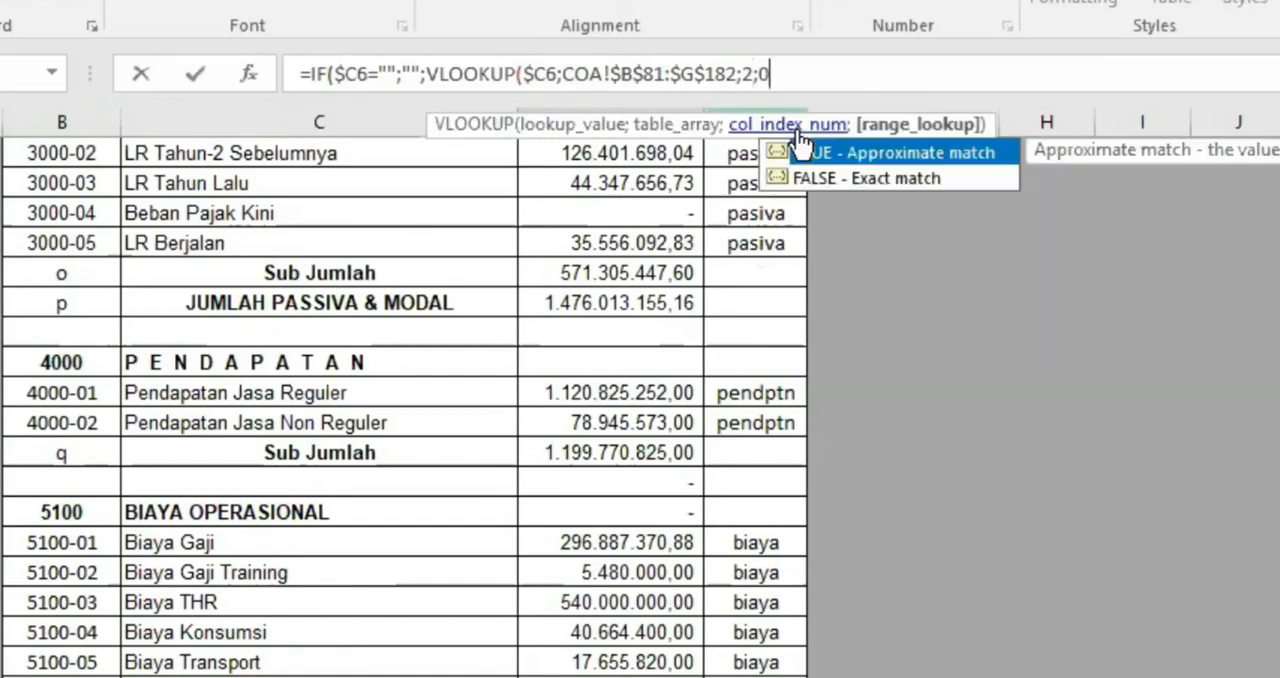
{"action": "key", "text": "Return"}
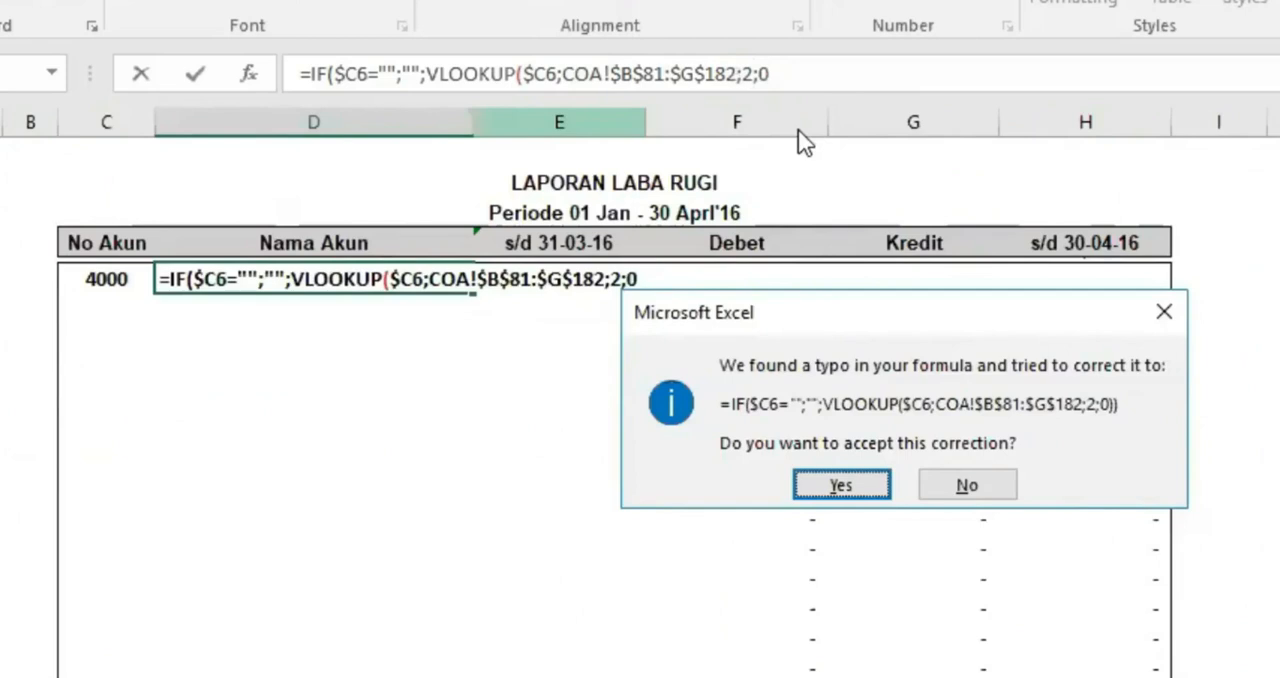
{"action": "key", "text": "Return"}
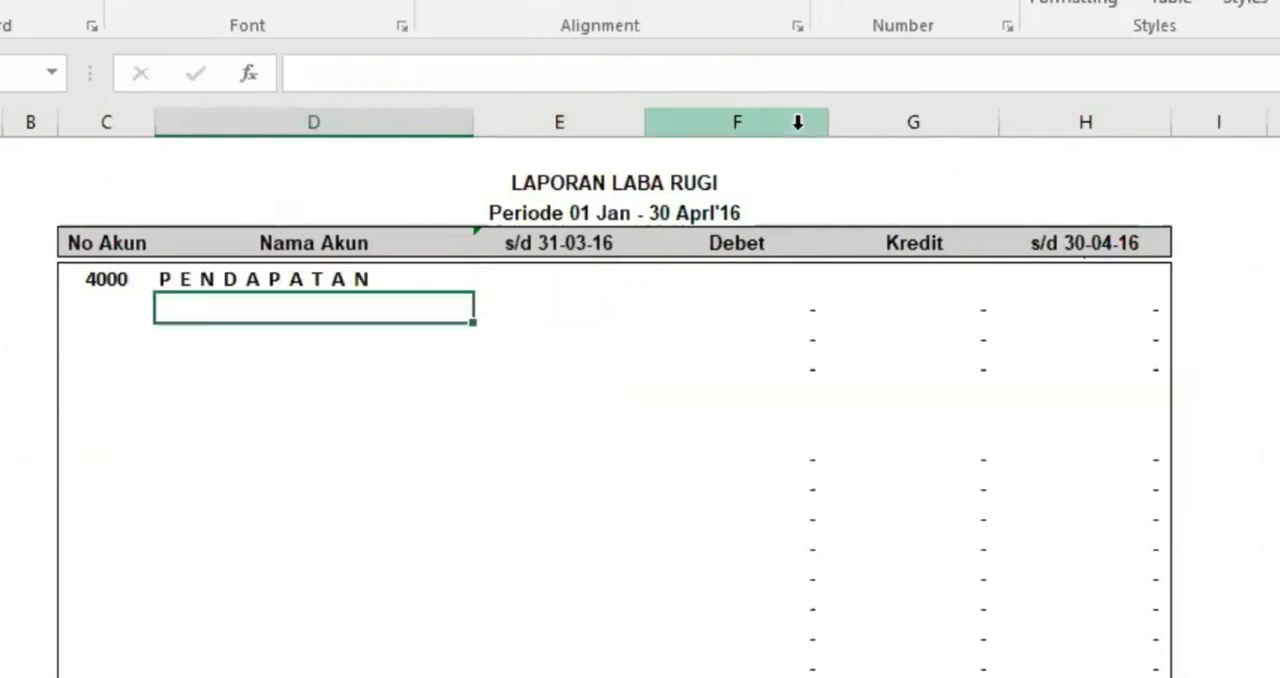
Copy the No Akun and Nama Akun formulas from the PENDAPATAN row down to the row below
{"action": "left_click", "coordinate": [281, 280]}
{"action": "left_click_drag", "start_coordinate": [124, 281], "coordinate": [300, 282]}
{"action": "left_click_drag", "start_coordinate": [471, 294], "coordinate": [467, 324]}
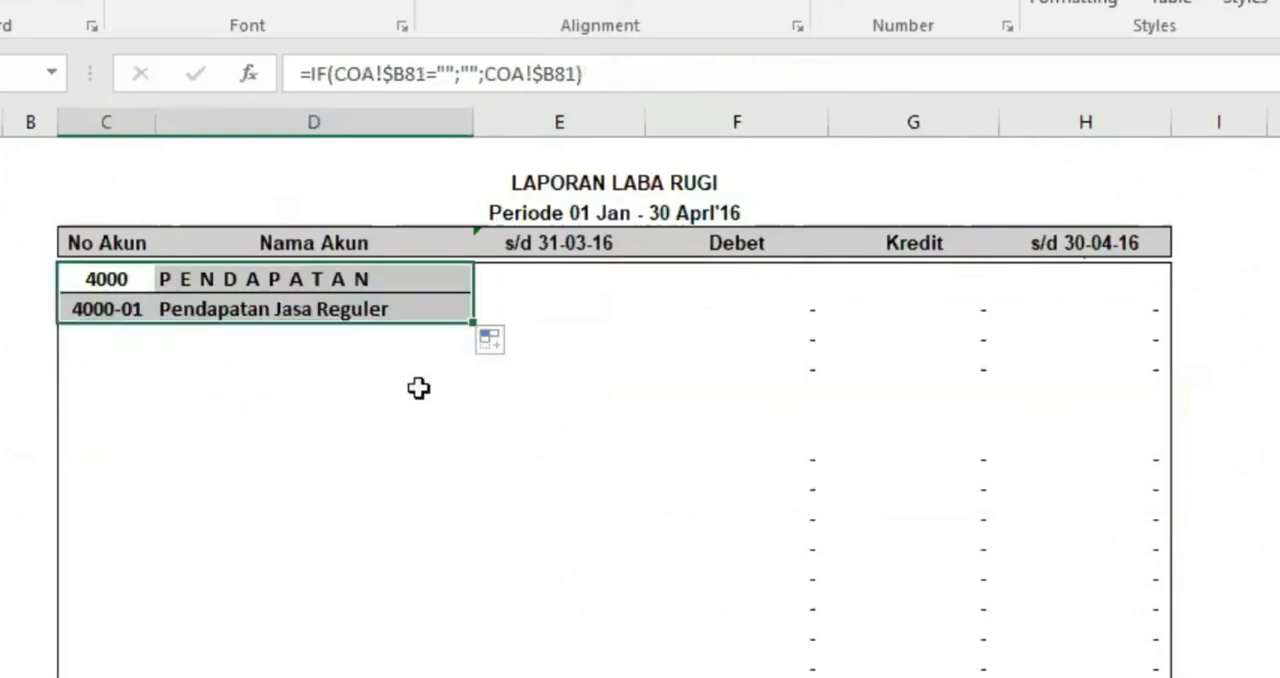
Remove the border line between the two account rows and the bold formatting from the Pendapatan Jasa Reguler row
{"action": "right_click", "coordinate": [318, 285]}
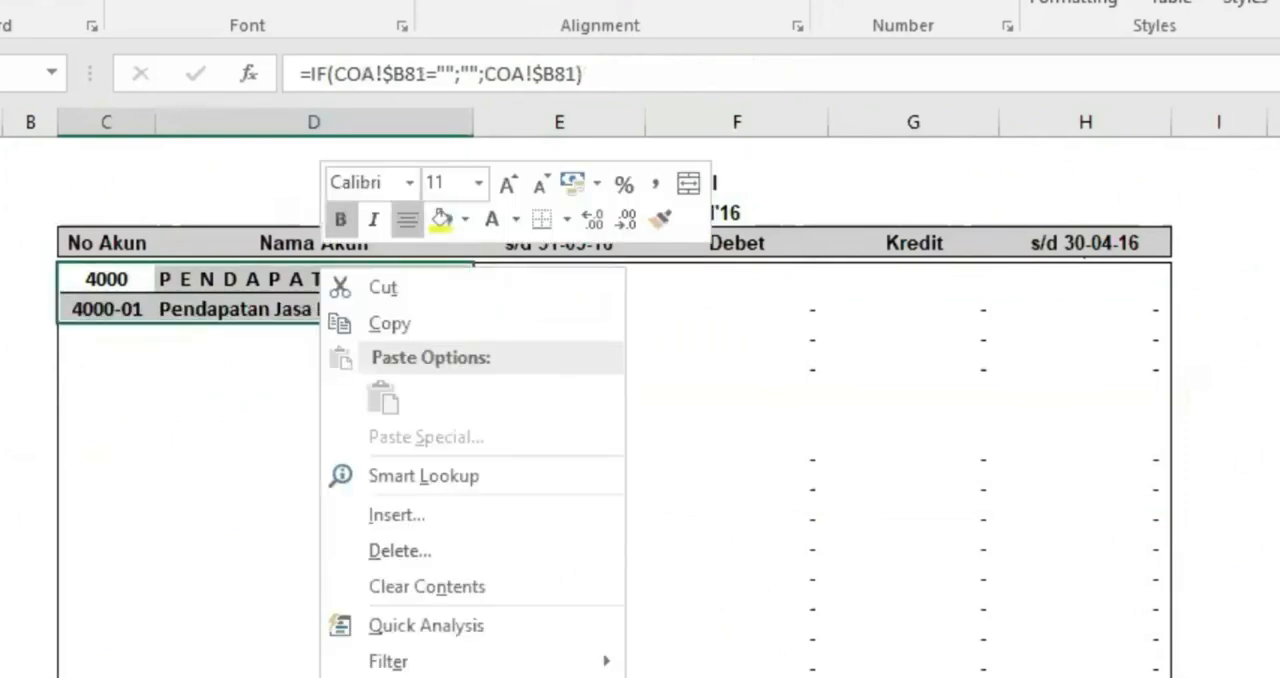
{"action": "left_click", "coordinate": [412, 677]}
{"action": "left_click", "coordinate": [395, 533]}
{"action": "left_click", "coordinate": [395, 533]}
{"action": "left_click", "coordinate": [626, 677]}
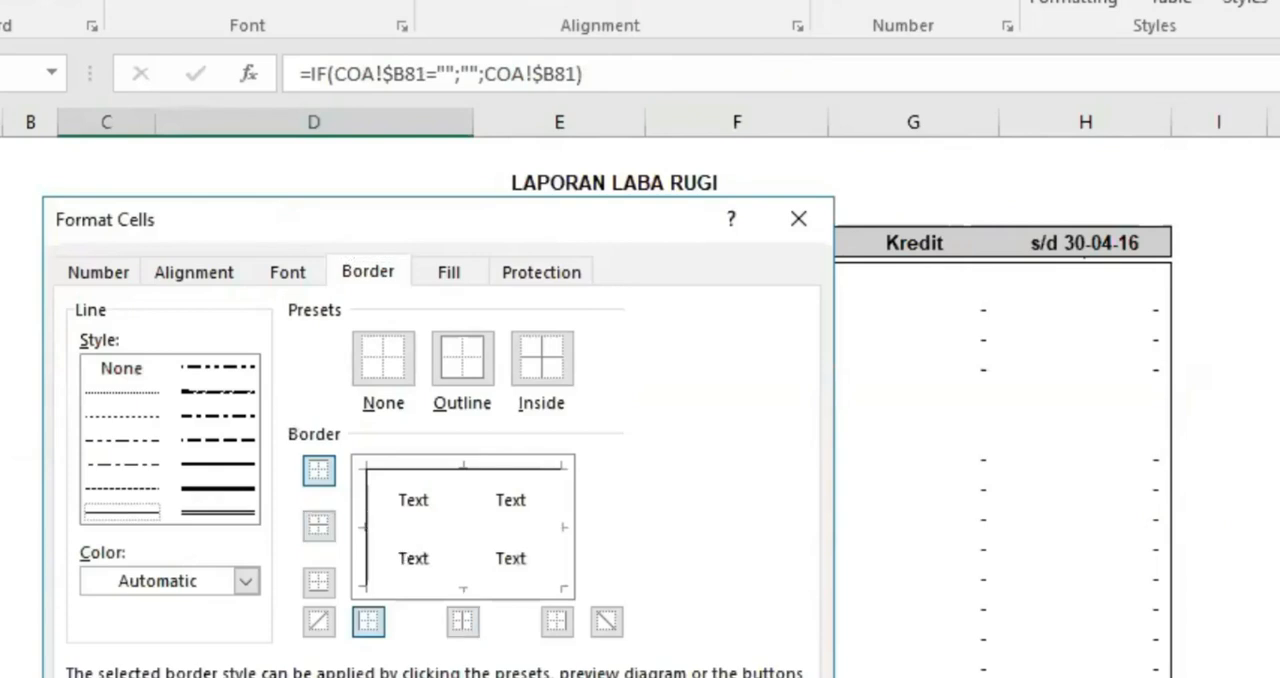
{"action": "left_click", "coordinate": [314, 606]}
{"action": "left_click_drag", "start_coordinate": [113, 316], "coordinate": [212, 302]}
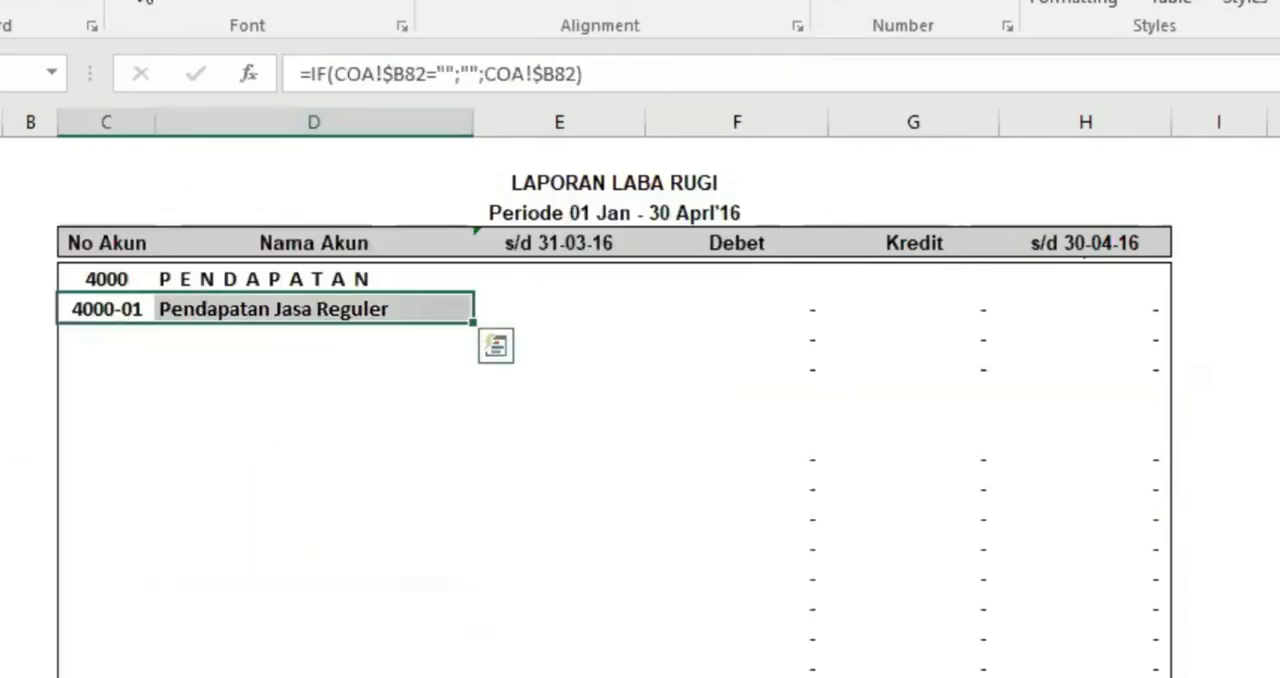
{"action": "left_click", "coordinate": [410, 464]}
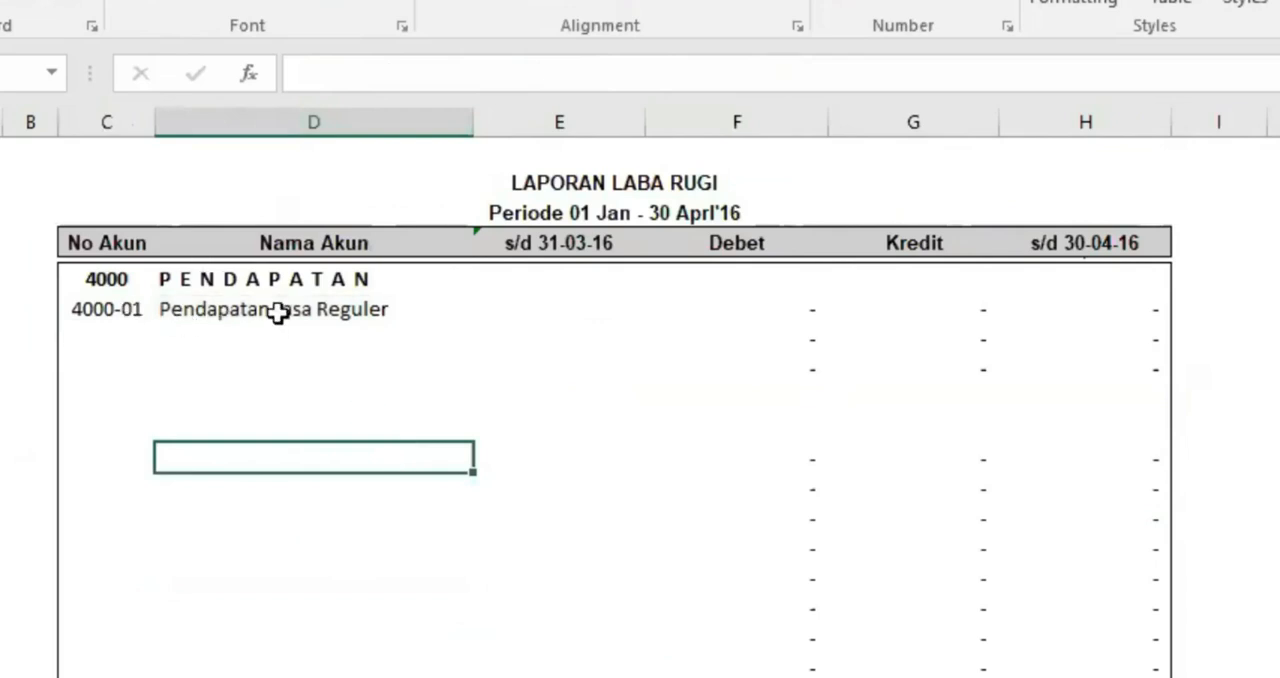
Check the No Akun and Nama Akun formulas of the Pendapatan Jasa Reguler row and select its s/d 31-03-16 cell
{"action": "left_click", "coordinate": [118, 310]}
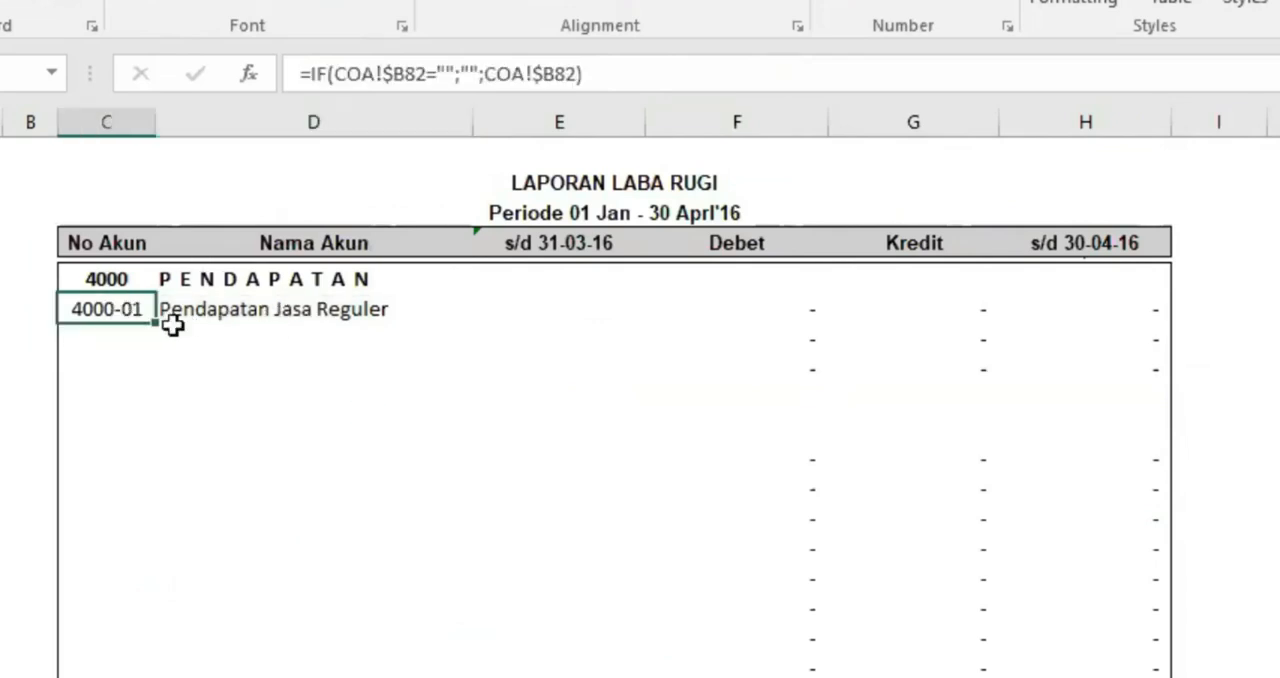
{"action": "left_click", "coordinate": [300, 304]}
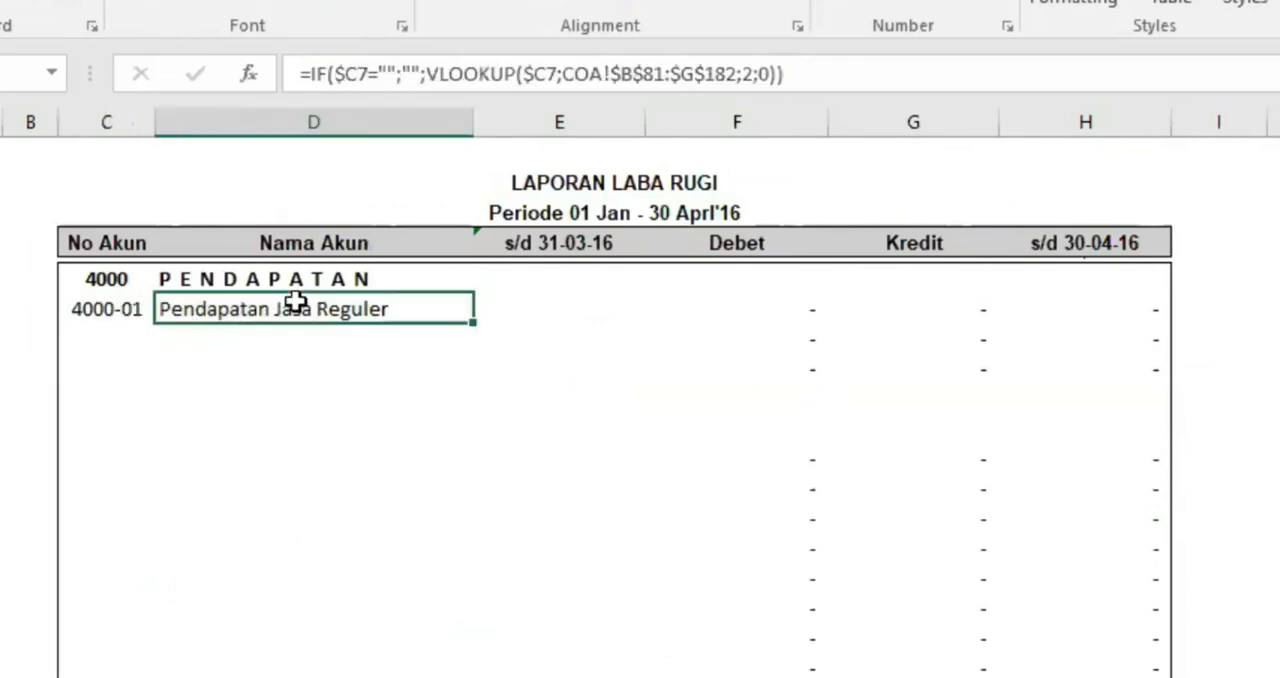
{"action": "left_click", "coordinate": [549, 308]}
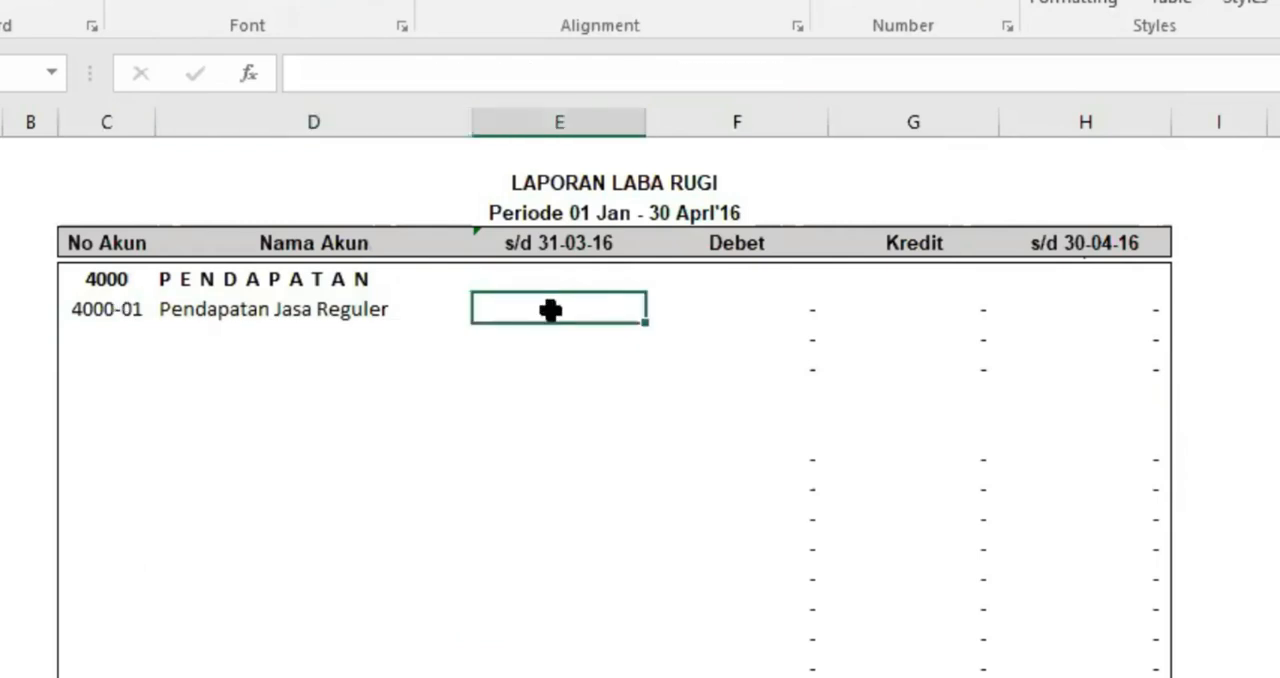
Copy the Nama Akun formula of the Pendapatan Jasa Reguler row into its s/d 31-03-16 cell
{"action": "left_click", "coordinate": [343, 306]}
{"action": "left_click", "coordinate": [539, 316]}
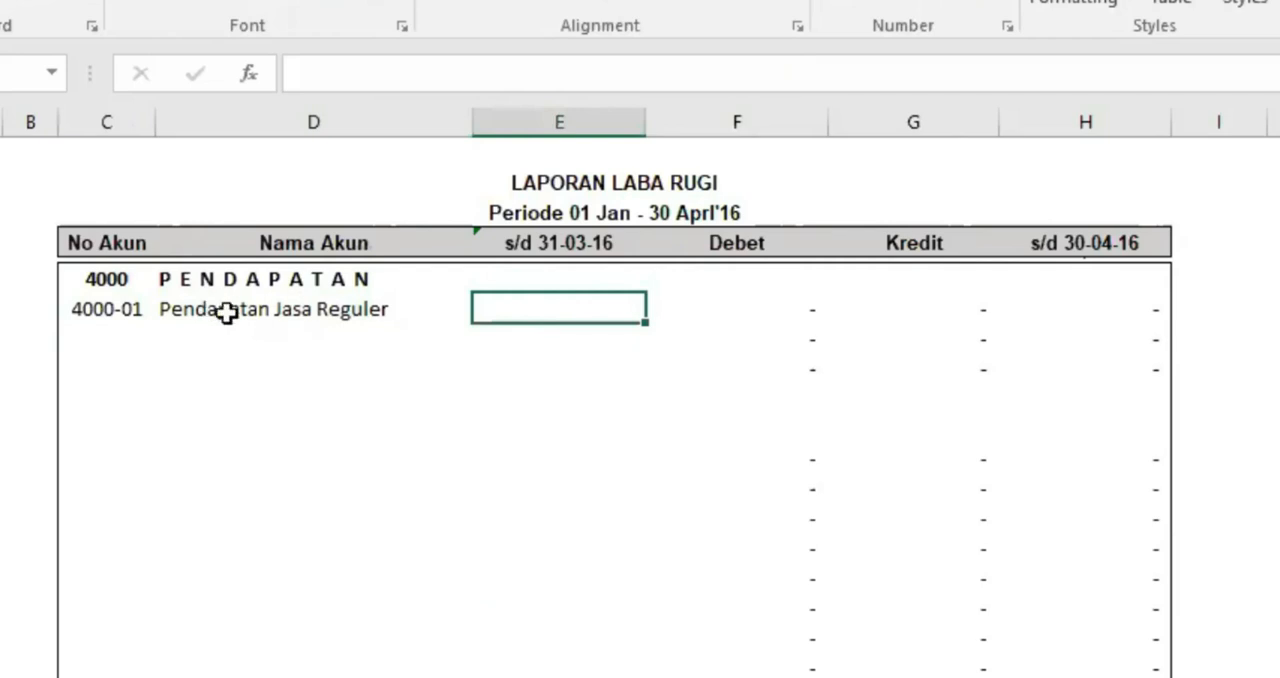
{"action": "left_click", "coordinate": [105, 310]}
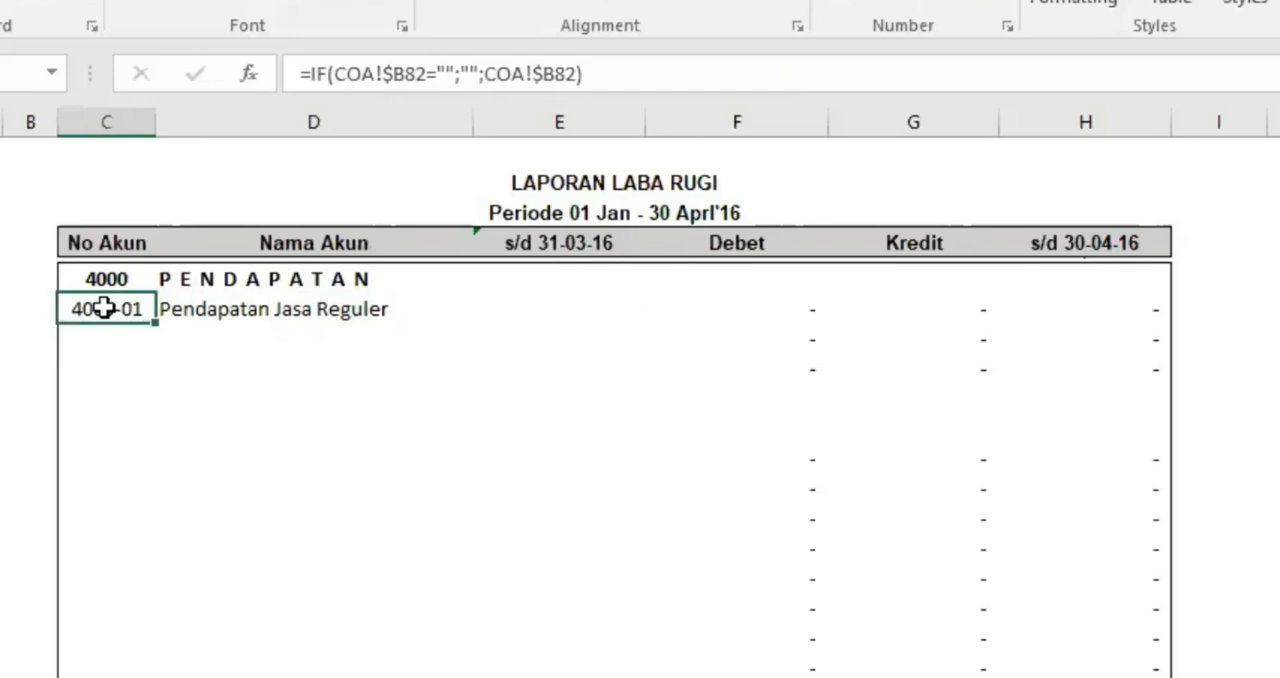
{"action": "left_click", "coordinate": [247, 305]}
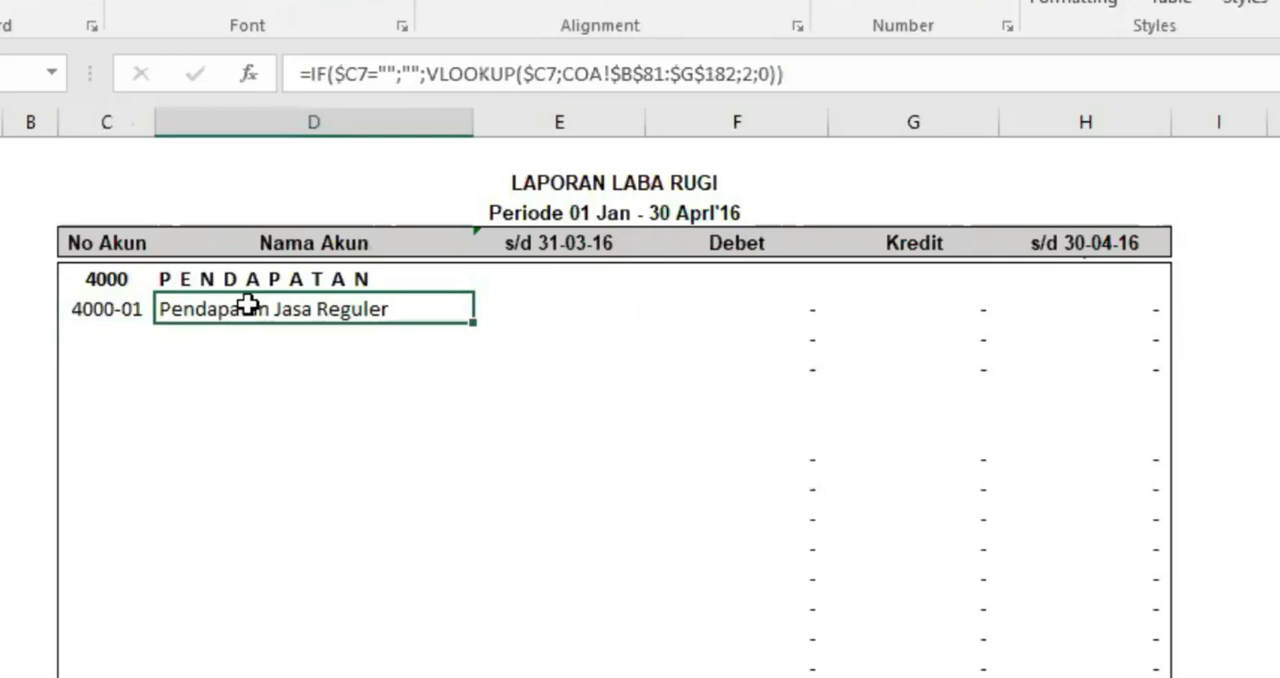
{"action": "left_click", "coordinate": [553, 320]}
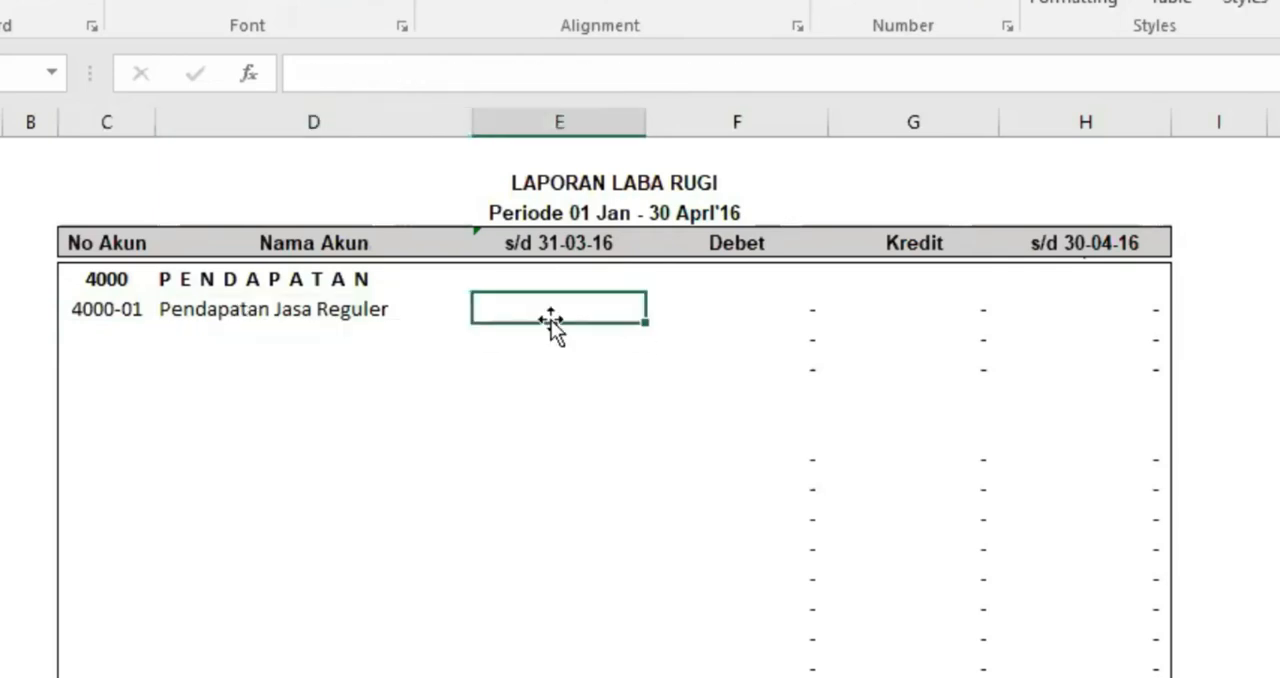
{"action": "left_click", "coordinate": [257, 305]}
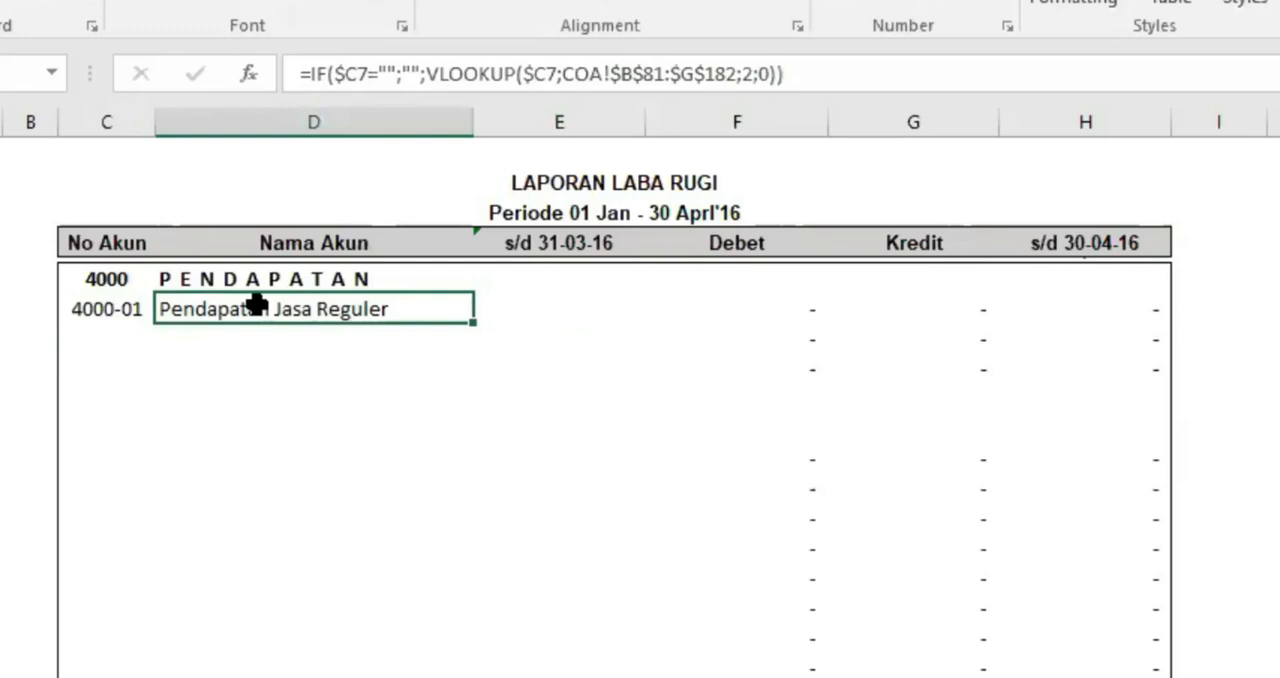
{"action": "left_click_drag", "start_coordinate": [472, 324], "coordinate": [612, 332]}
{"action": "left_click", "coordinate": [524, 311]}
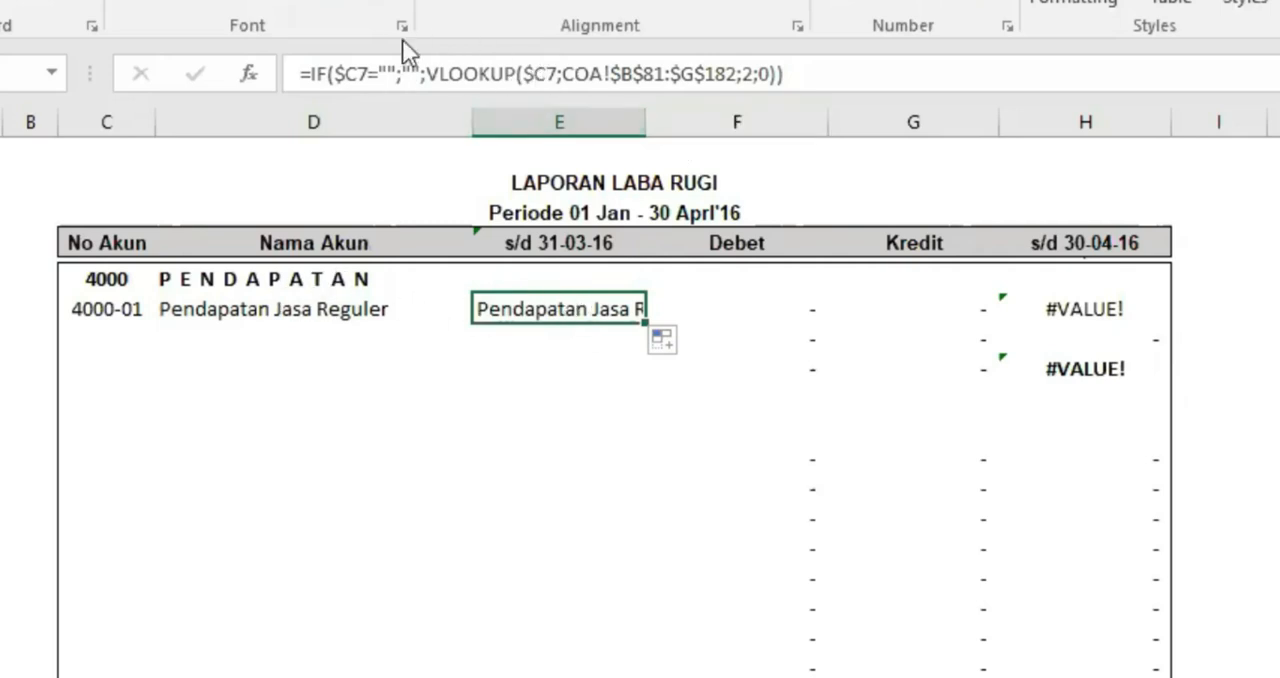
{"action": "left_click", "coordinate": [227, 311]}
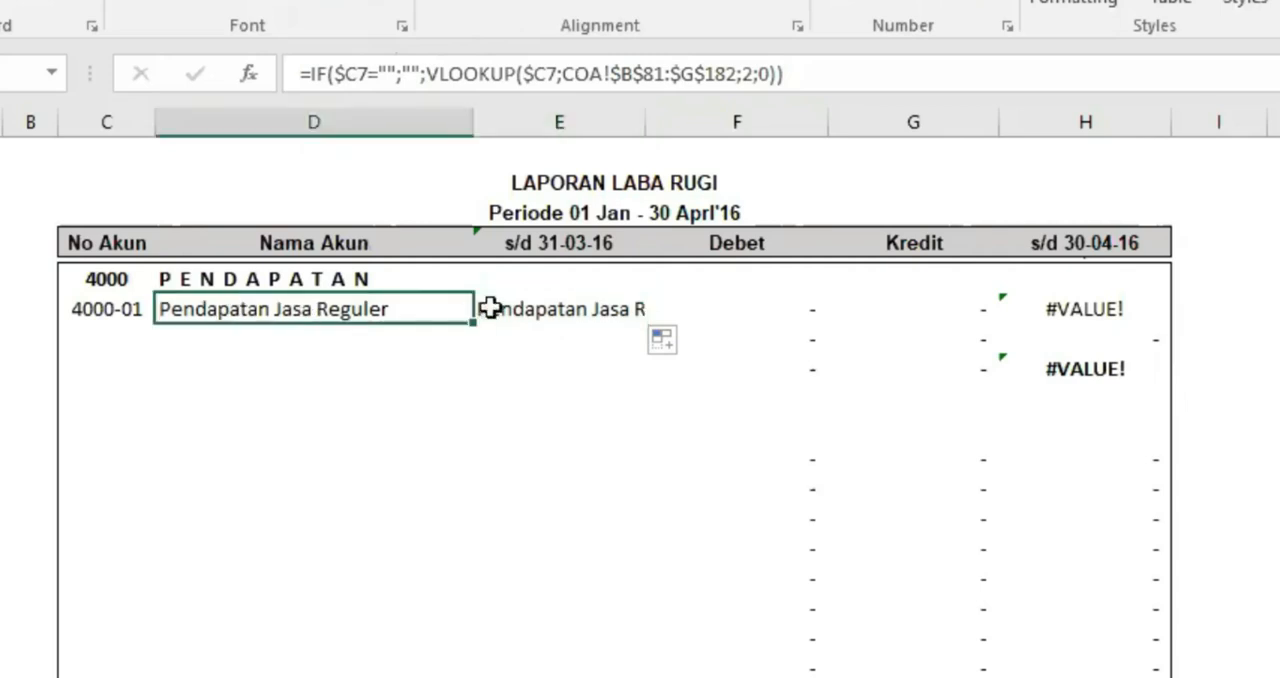
{"action": "left_click_drag", "start_coordinate": [471, 325], "coordinate": [640, 322]}
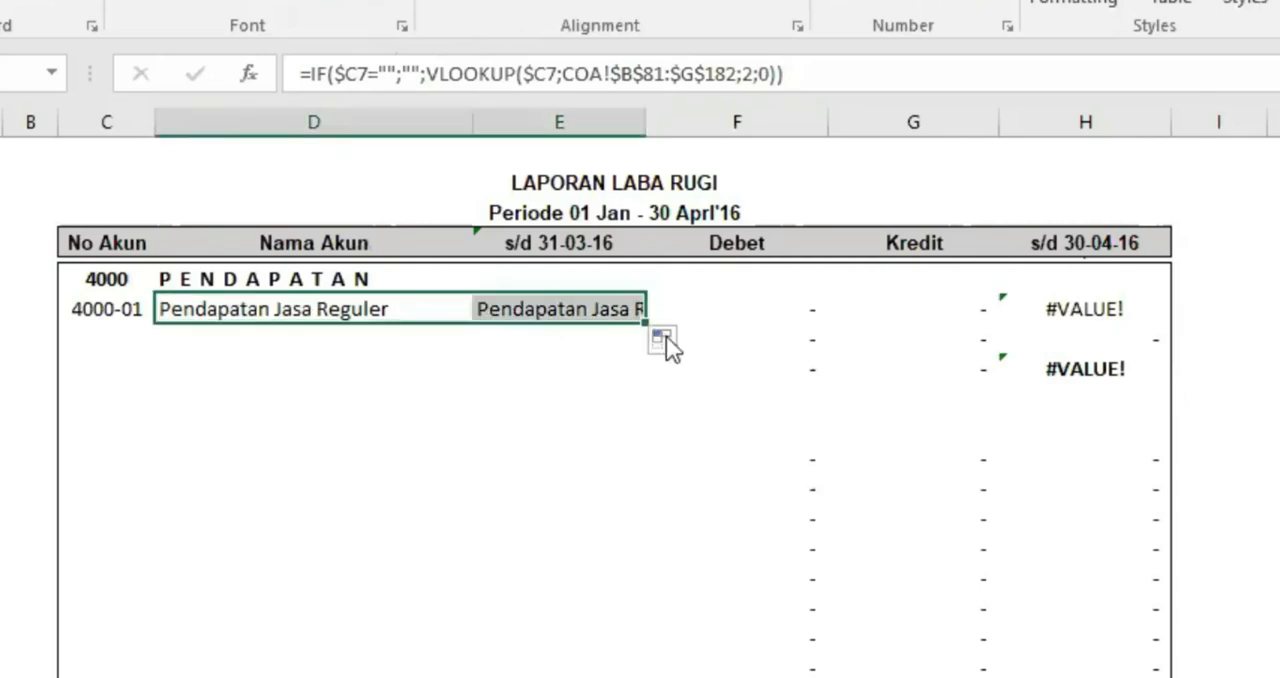
Set the VLOOKUP column index in the s/d 31-03-16 cell to 3 and format the amount with thousands separators and no decimals
{"action": "left_click", "coordinate": [556, 305]}
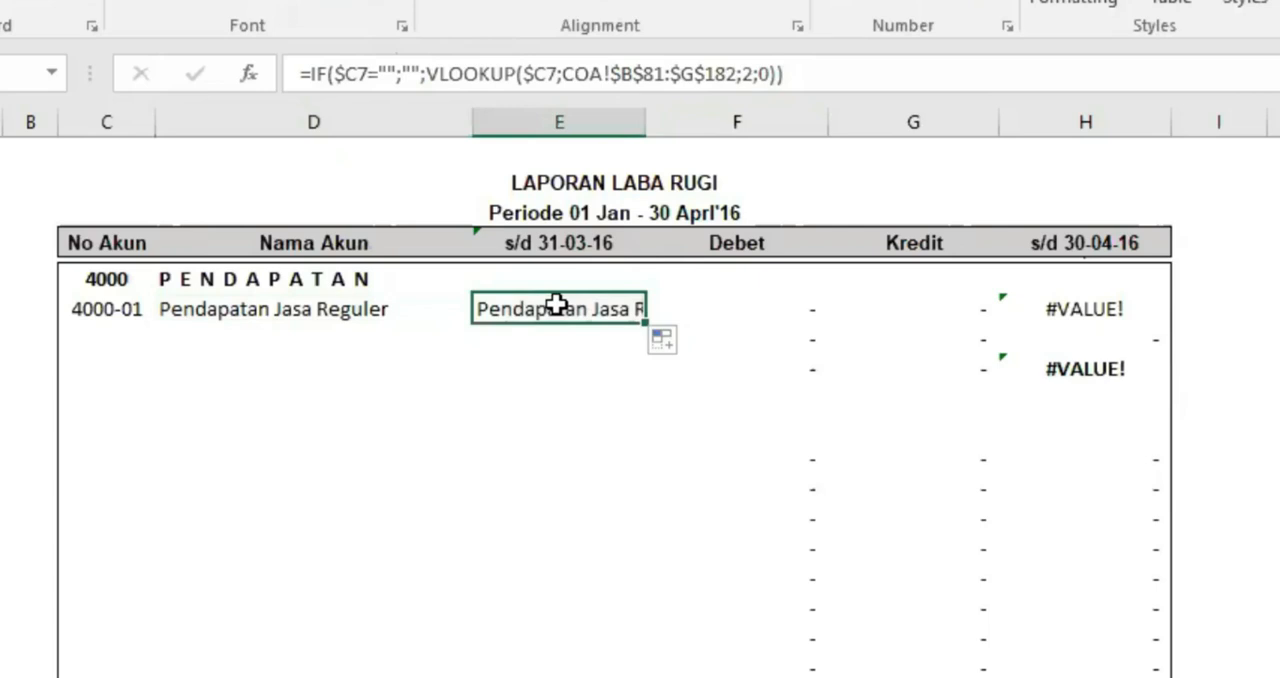
{"action": "double_click", "coordinate": [745, 73]}
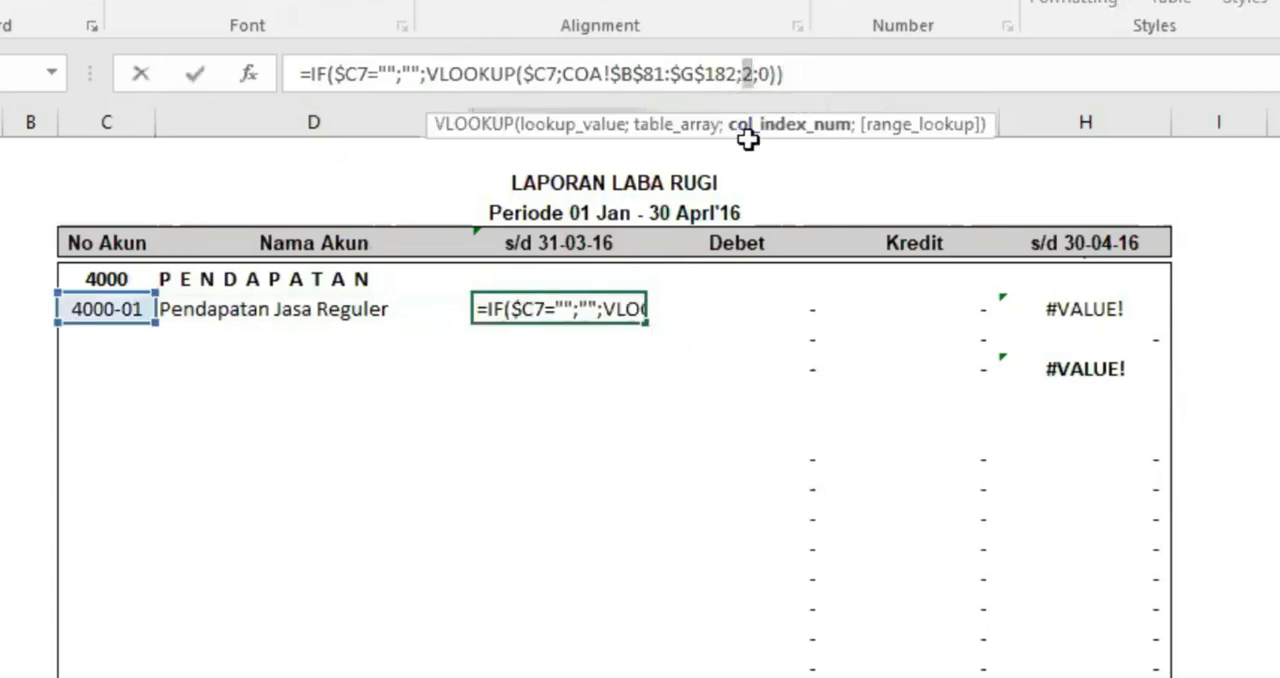
{"action": "type", "text": "3"}
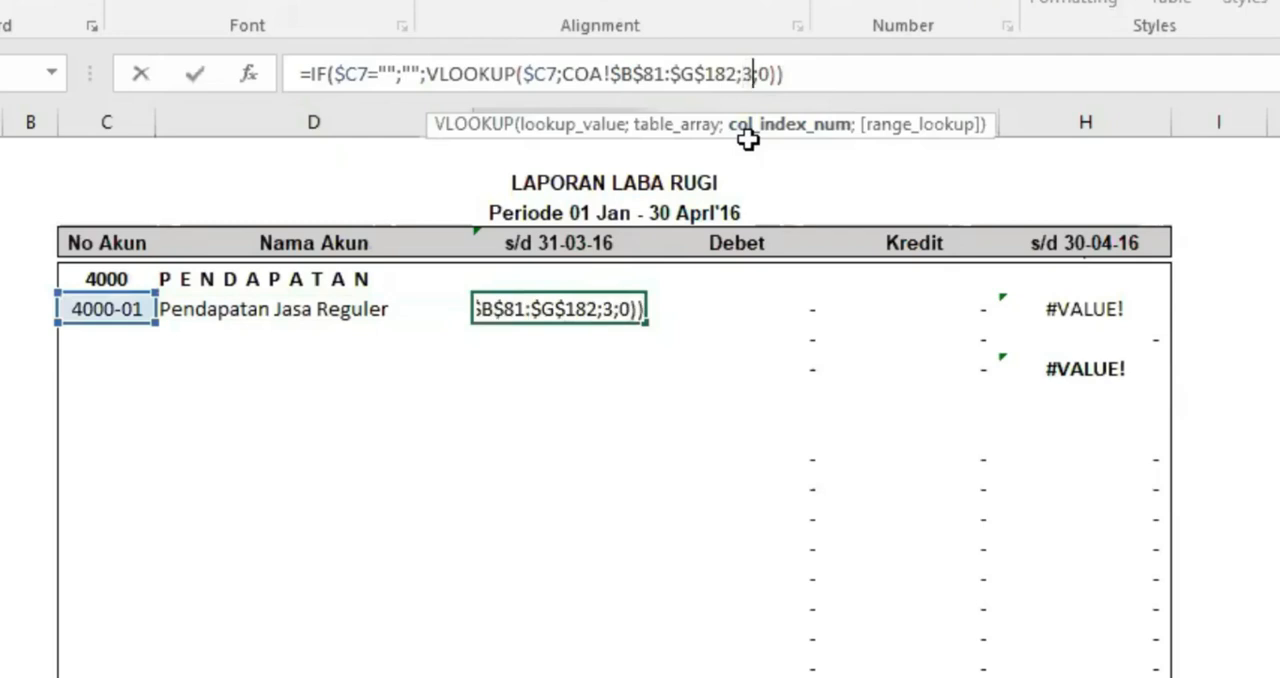
{"action": "key", "text": "ctrl+Return"}
{"action": "key", "text": "Down"}
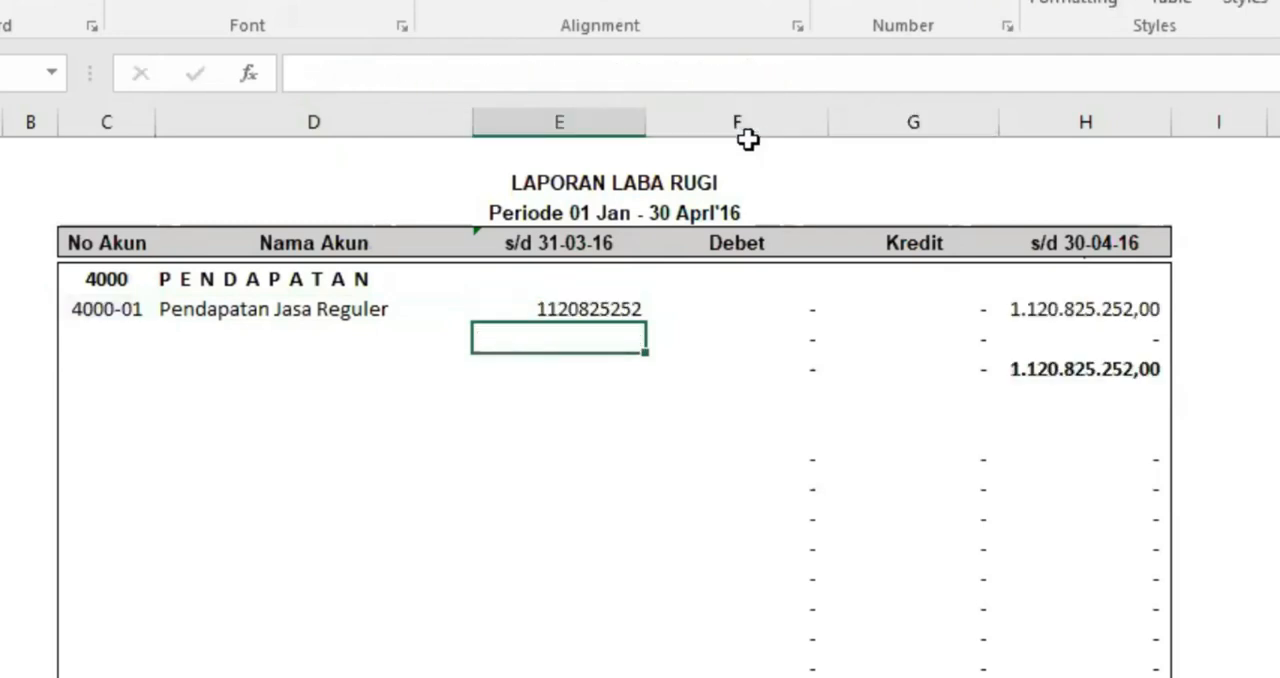
{"action": "left_click", "coordinate": [600, 313]}
{"action": "left_click", "coordinate": [926, 6]}
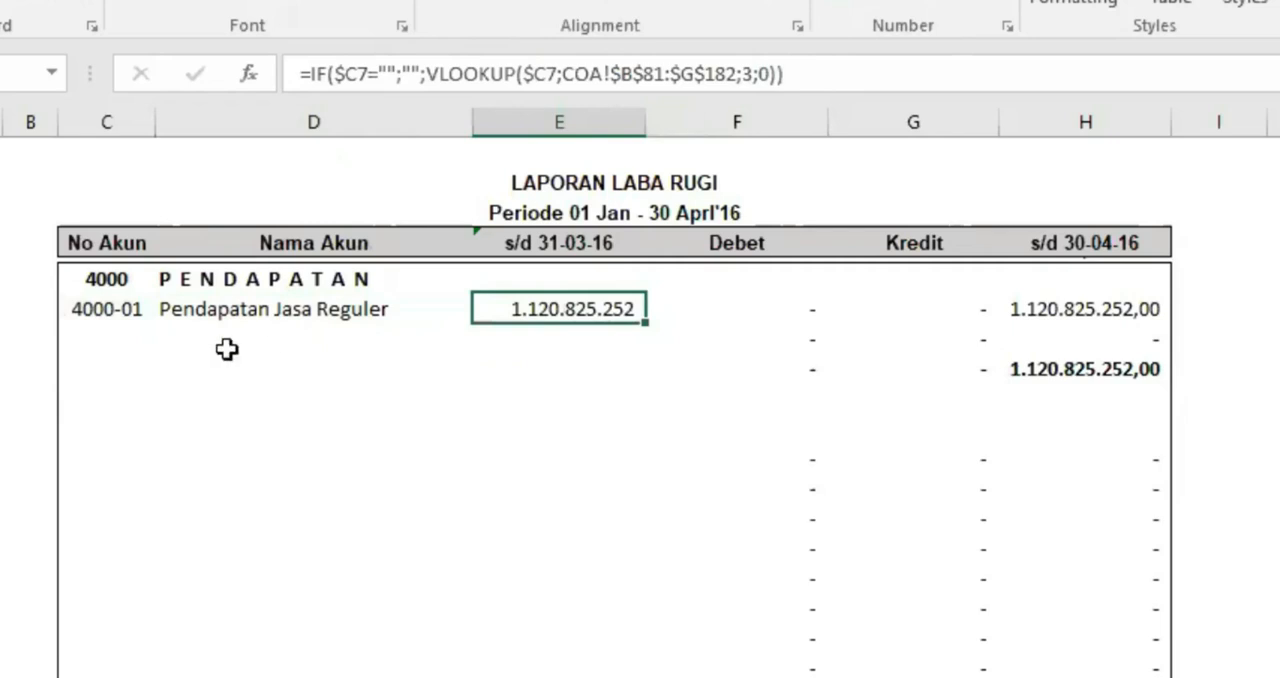
Copy the No Akun, Nama Akun and s/d 31-03-16 formulas from the 4000-01 row down to the Sub Jumlah row of BIAYA LAIN-LAIN
{"action": "left_click_drag", "start_coordinate": [100, 317], "coordinate": [565, 485]}
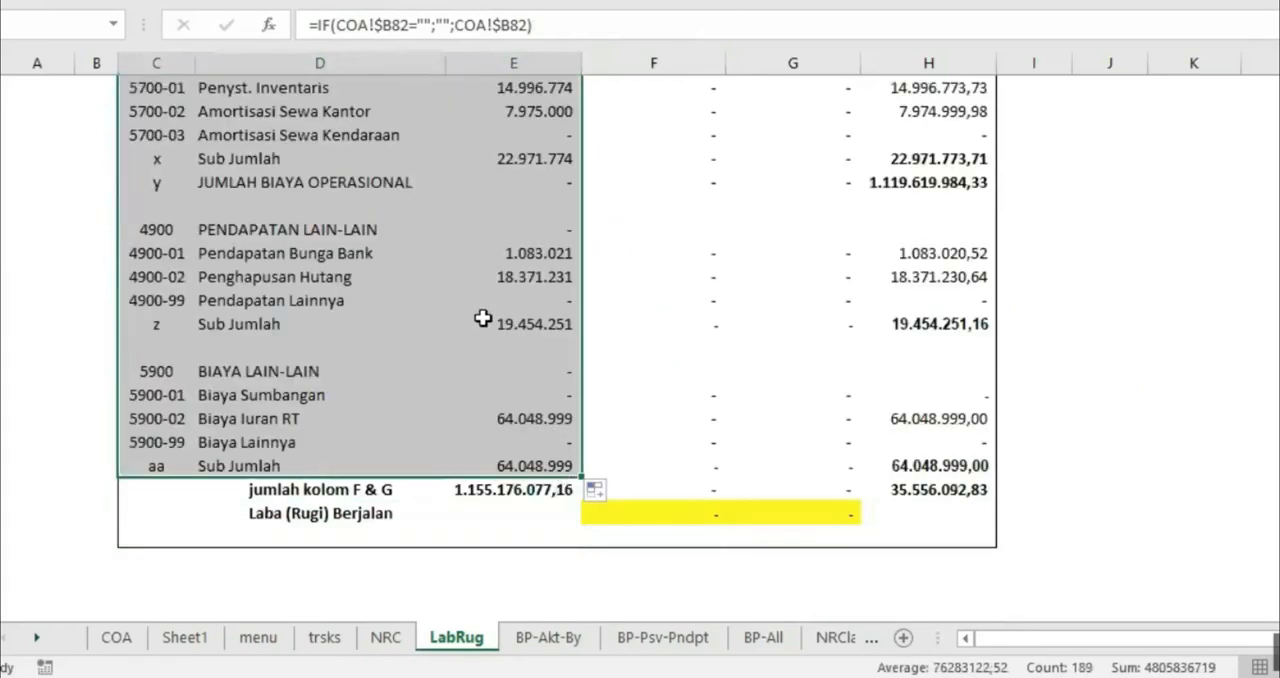
{"action": "scroll", "coordinate": [471, 311], "scroll_direction": "up", "scroll_amount": 15}
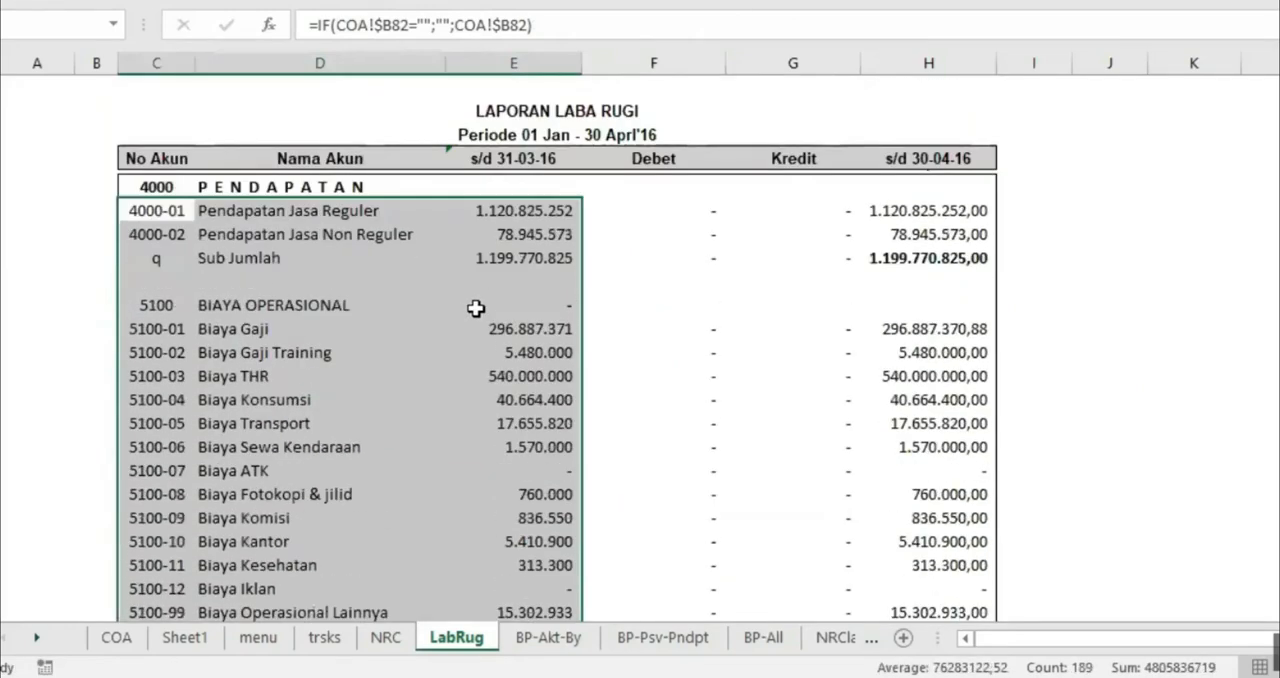
{"action": "left_click", "coordinate": [461, 314]}
Make the PENDAPATAN Sub Jumlah label and its s/d 31-03-16 amount bold, and centre the label
{"action": "left_click", "coordinate": [257, 257]}
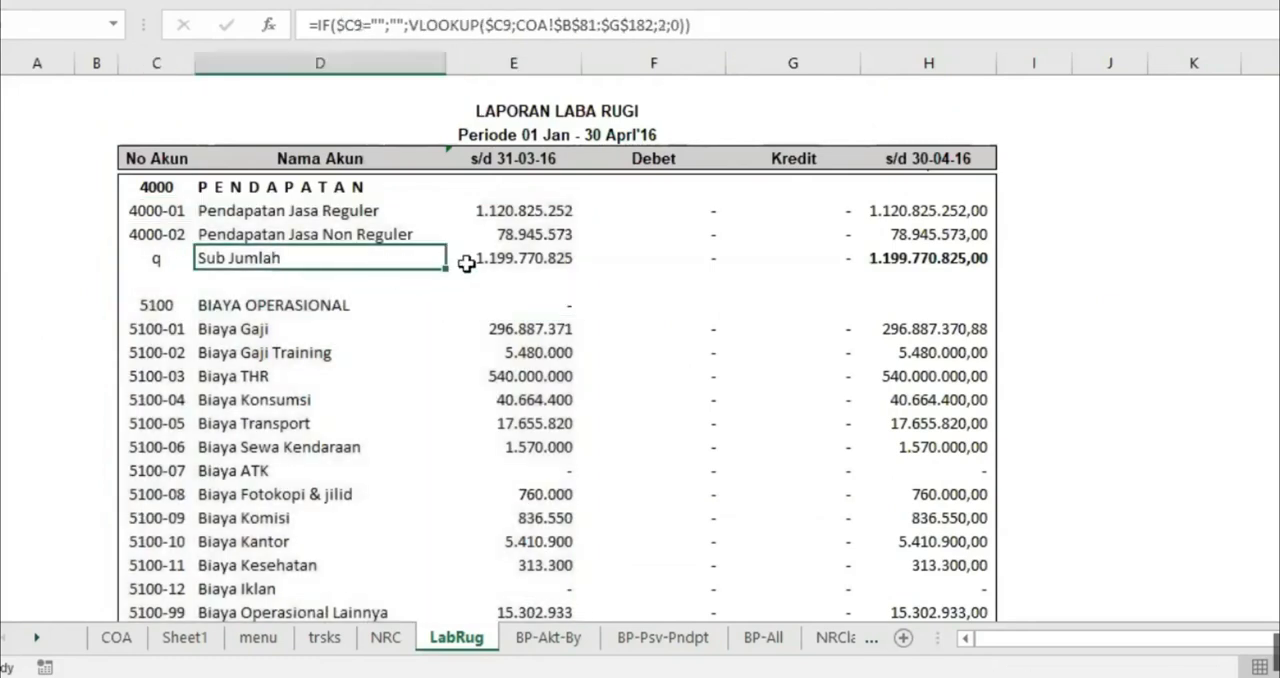
{"action": "left_click", "coordinate": [463, 257], "text": "shift"}
{"action": "key", "text": "ctrl+b"}
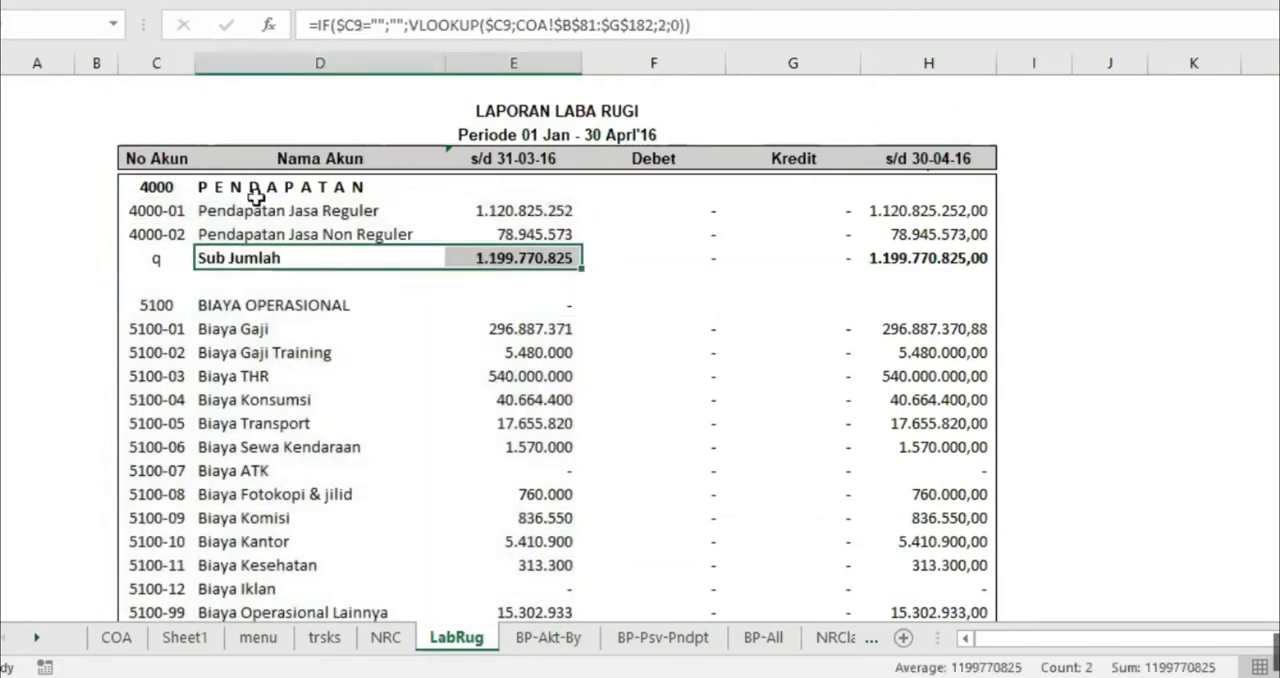
{"action": "left_click", "coordinate": [272, 253]}
{"action": "left_click", "coordinate": [398, 2]}
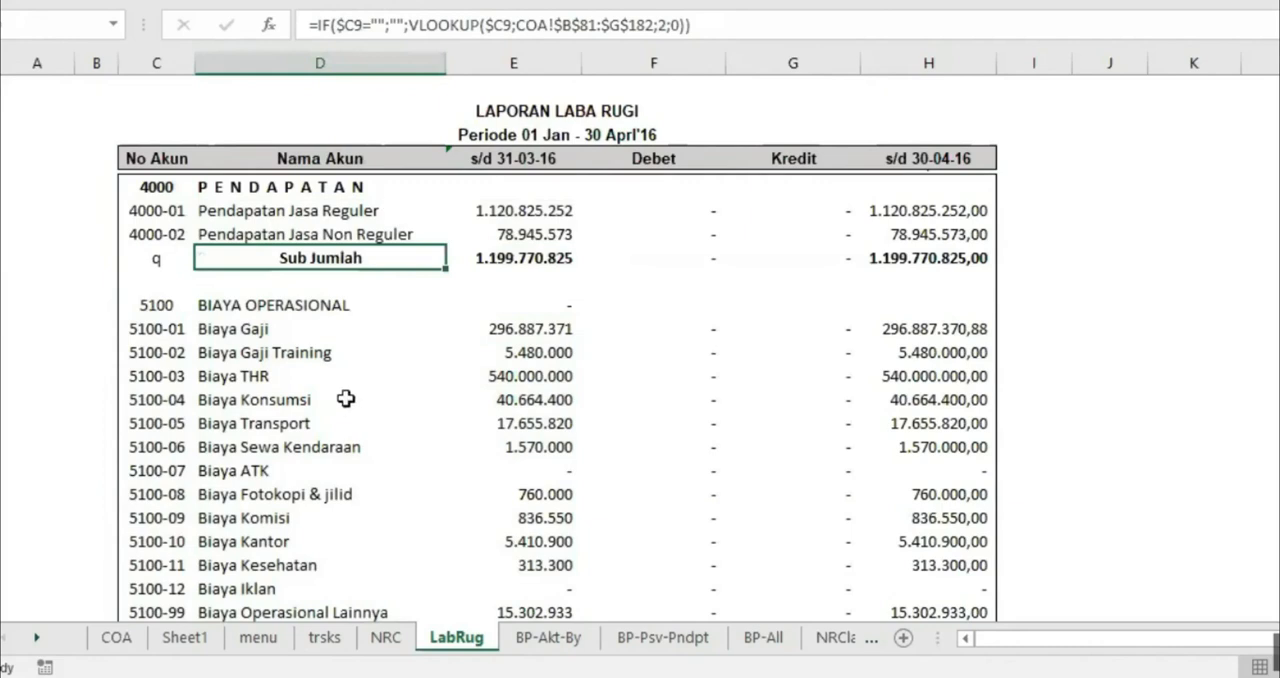
Bold the 5100 BIAYA OPERASIONAL heading and its Sub Jumlah label and amount, and centre that Sub Jumlah label
{"action": "left_click_drag", "start_coordinate": [176, 301], "coordinate": [240, 302]}
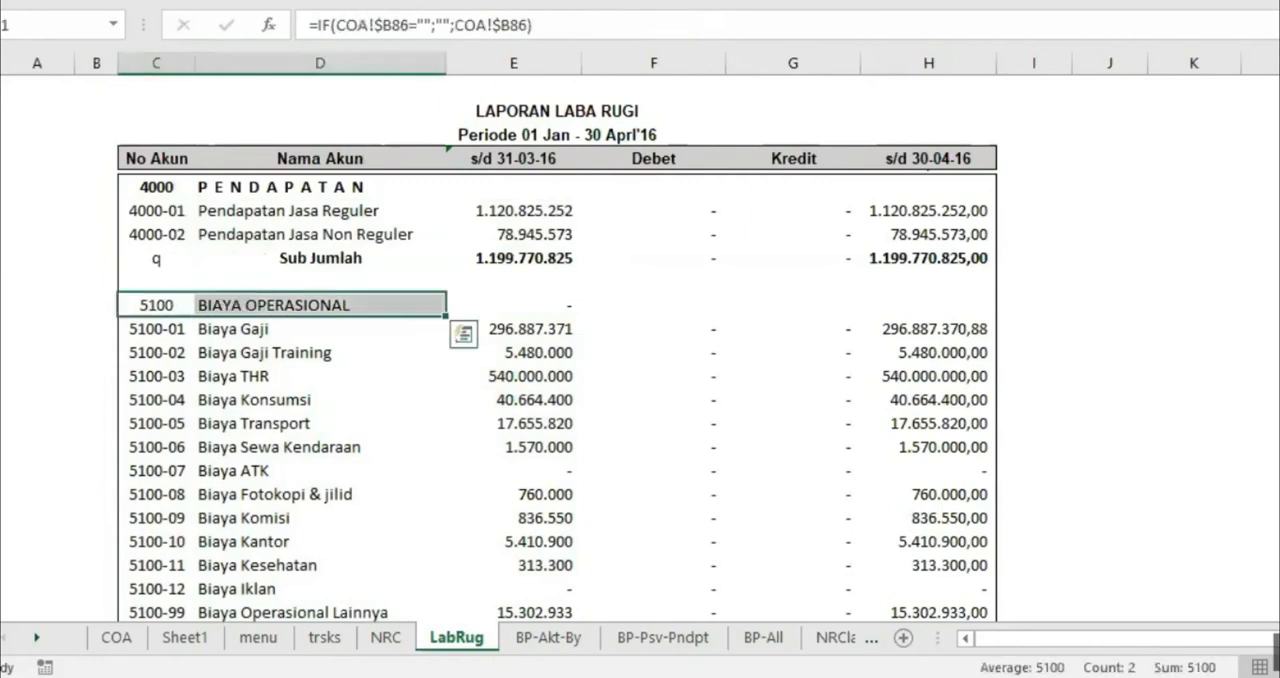
{"action": "key", "text": "ctrl+b"}
{"action": "scroll", "coordinate": [346, 254], "scroll_direction": "down", "scroll_amount": 3}
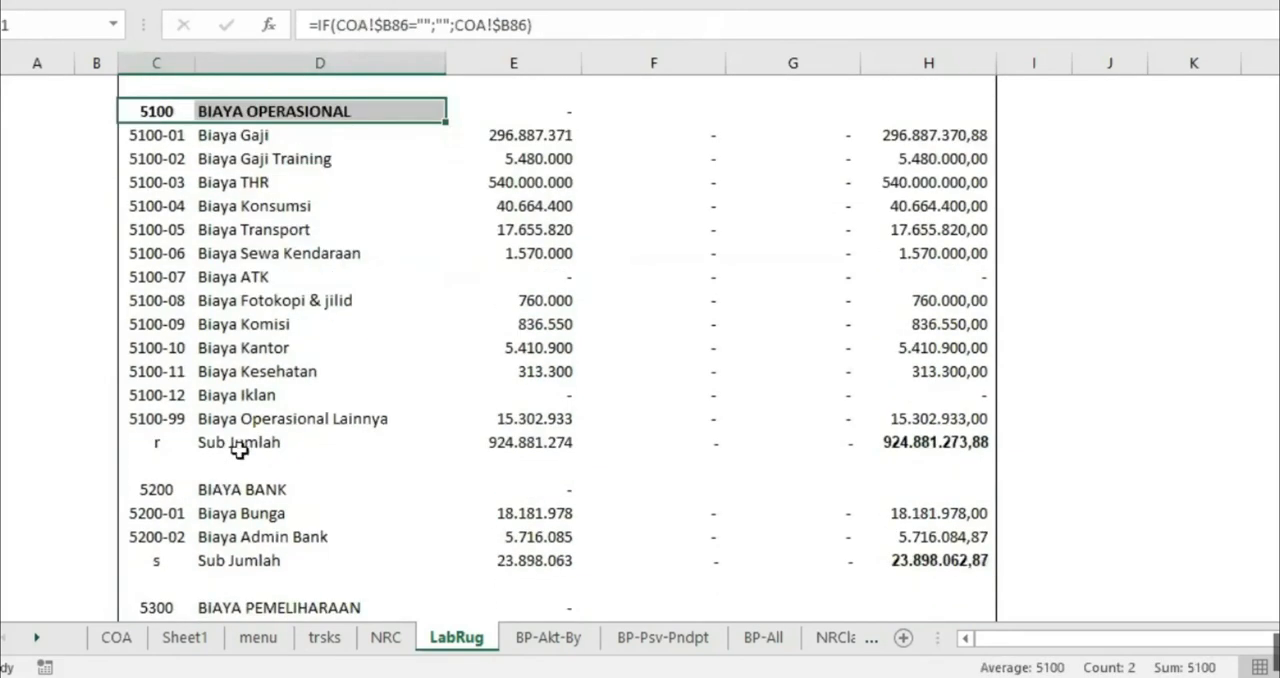
{"action": "left_click_drag", "start_coordinate": [241, 450], "coordinate": [518, 443]}
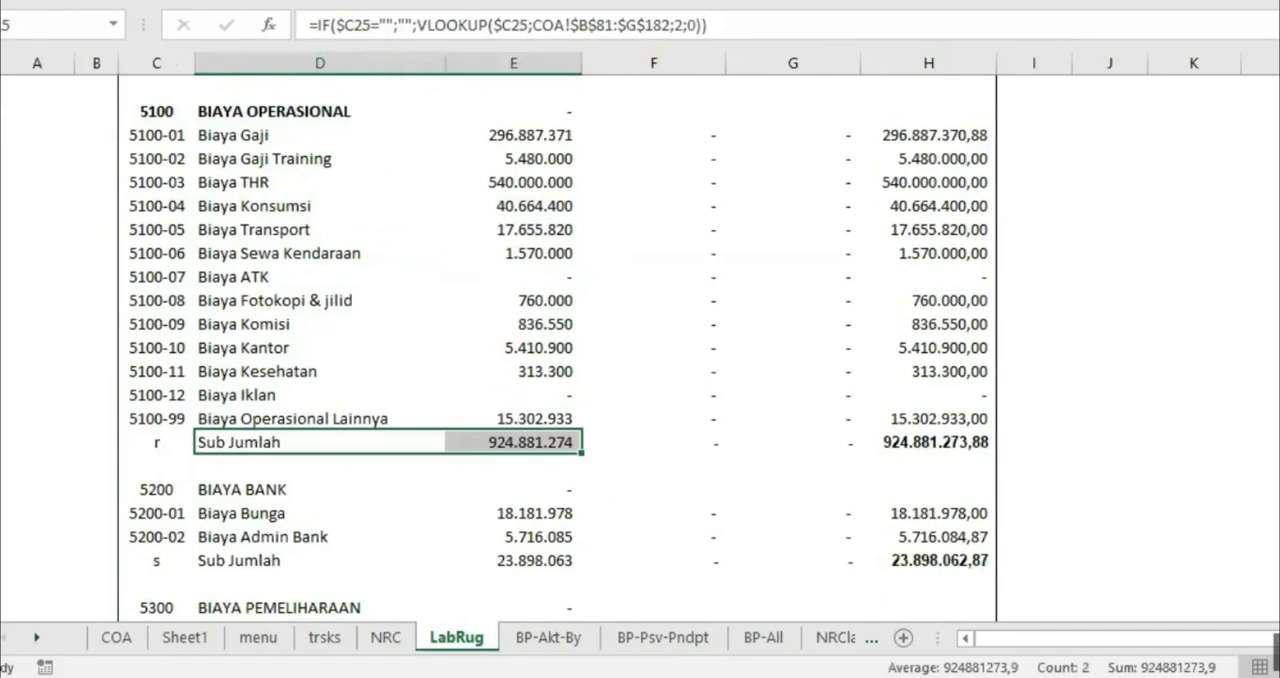
{"action": "key", "text": "ctrl+b"}
{"action": "left_click", "coordinate": [287, 441]}
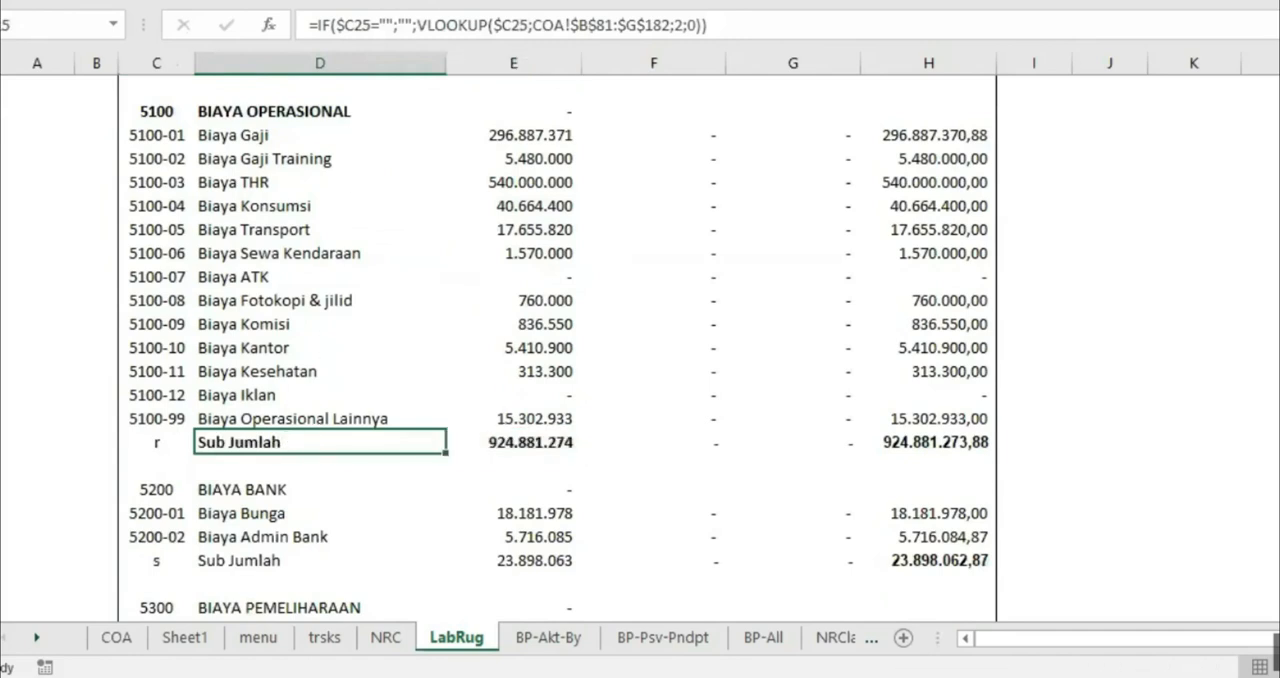
{"action": "key", "text": "alt+h"}
{"action": "key", "text": "a"}
{"action": "key", "text": "c"}
Hide the code letters q, r and s in the No Akun cells of the Sub Jumlah rows with white text, keeping their formulas
{"action": "scroll", "coordinate": [452, 335], "scroll_direction": "up", "scroll_amount": 3}
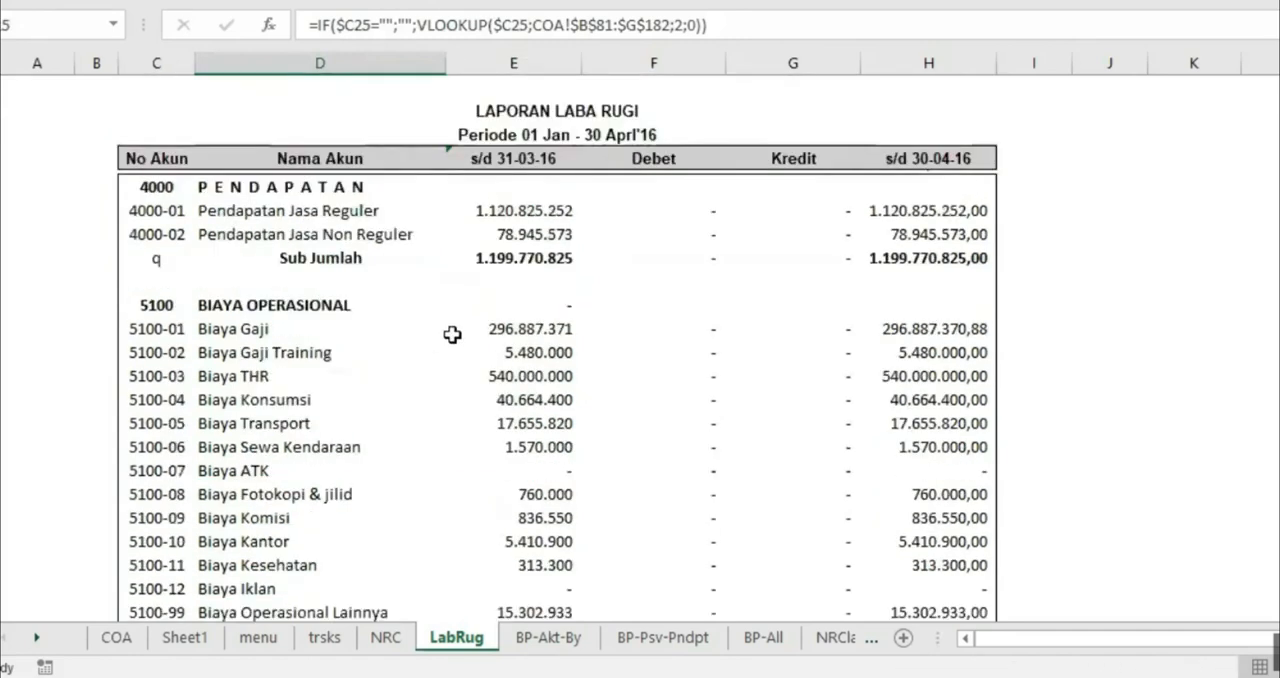
{"action": "left_click", "coordinate": [159, 255]}
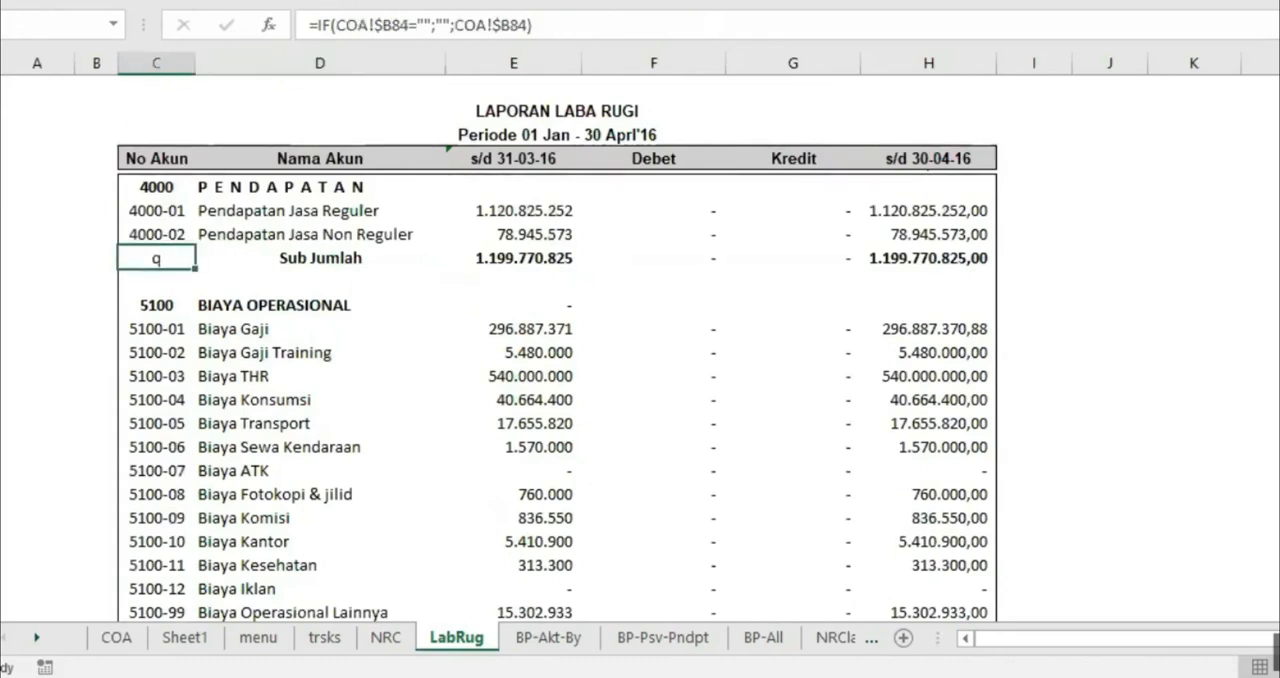
{"action": "scroll", "coordinate": [270, 342], "scroll_direction": "down", "scroll_amount": 3}
{"action": "left_click", "coordinate": [155, 441]}
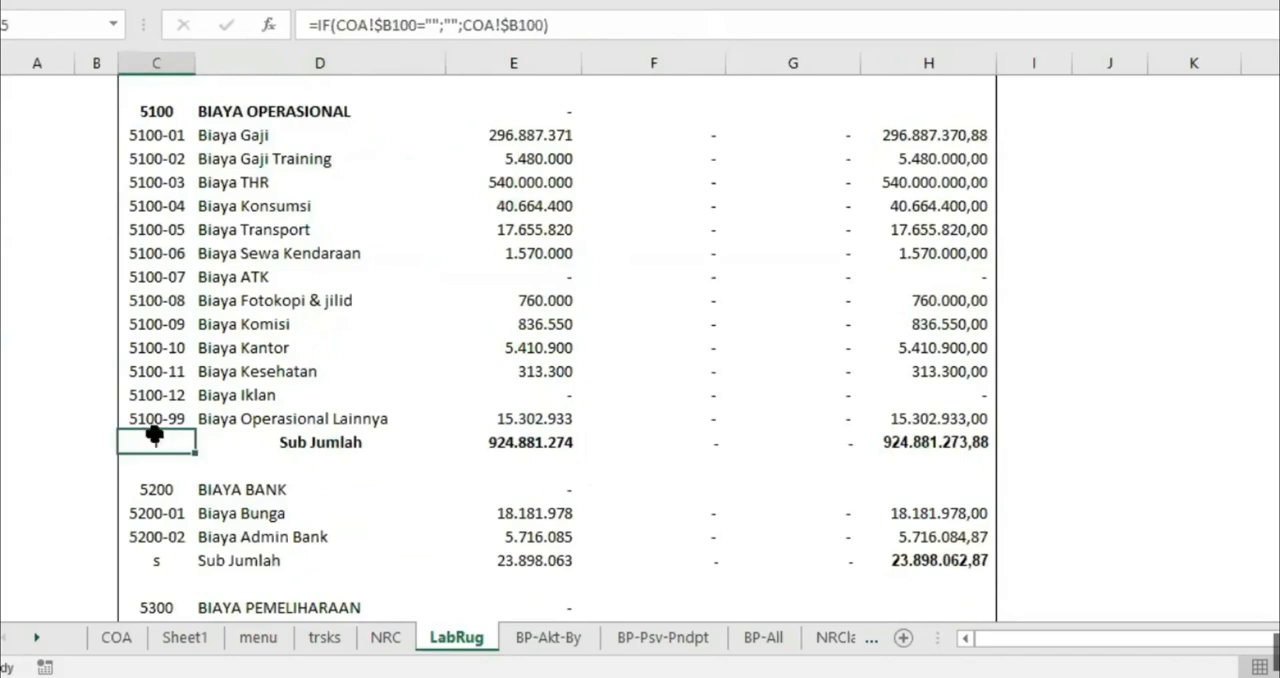
{"action": "left_click", "coordinate": [156, 557]}
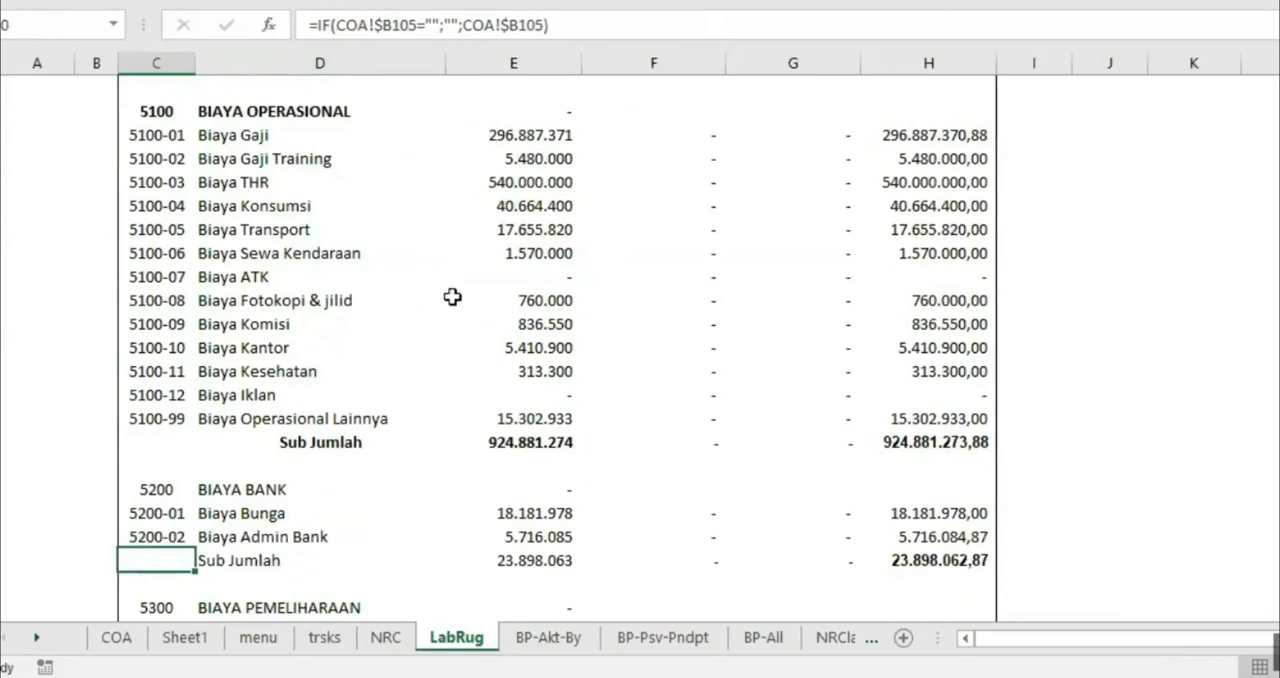
Check the s/d 31-03-16 formulas in the Sub Jumlah rows of BIAYA OPERASIONAL and PENDAPATAN
{"action": "scroll", "coordinate": [485, 280], "scroll_direction": "down", "scroll_amount": 3}
{"action": "scroll", "coordinate": [485, 280], "scroll_direction": "down", "scroll_amount": 1}
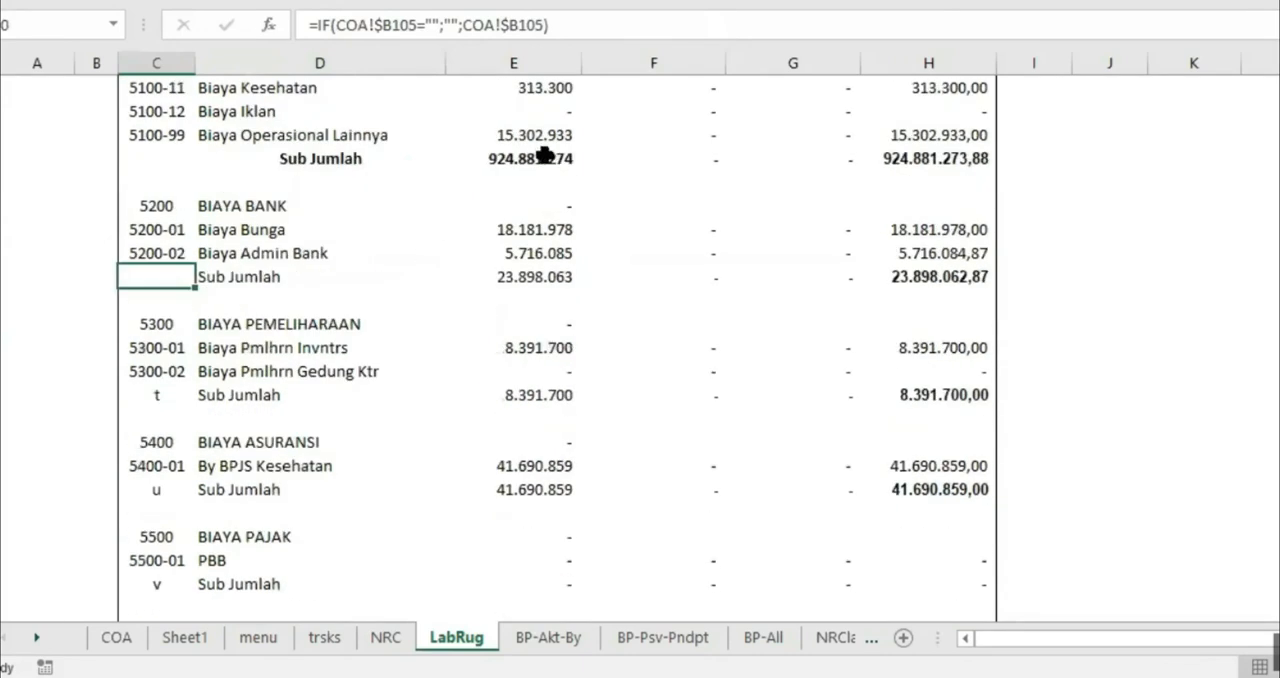
{"action": "left_click", "coordinate": [550, 158]}
{"action": "scroll", "coordinate": [638, 292], "scroll_direction": "up", "scroll_amount": 4}
{"action": "scroll", "coordinate": [632, 304], "scroll_direction": "up", "scroll_amount": 3}
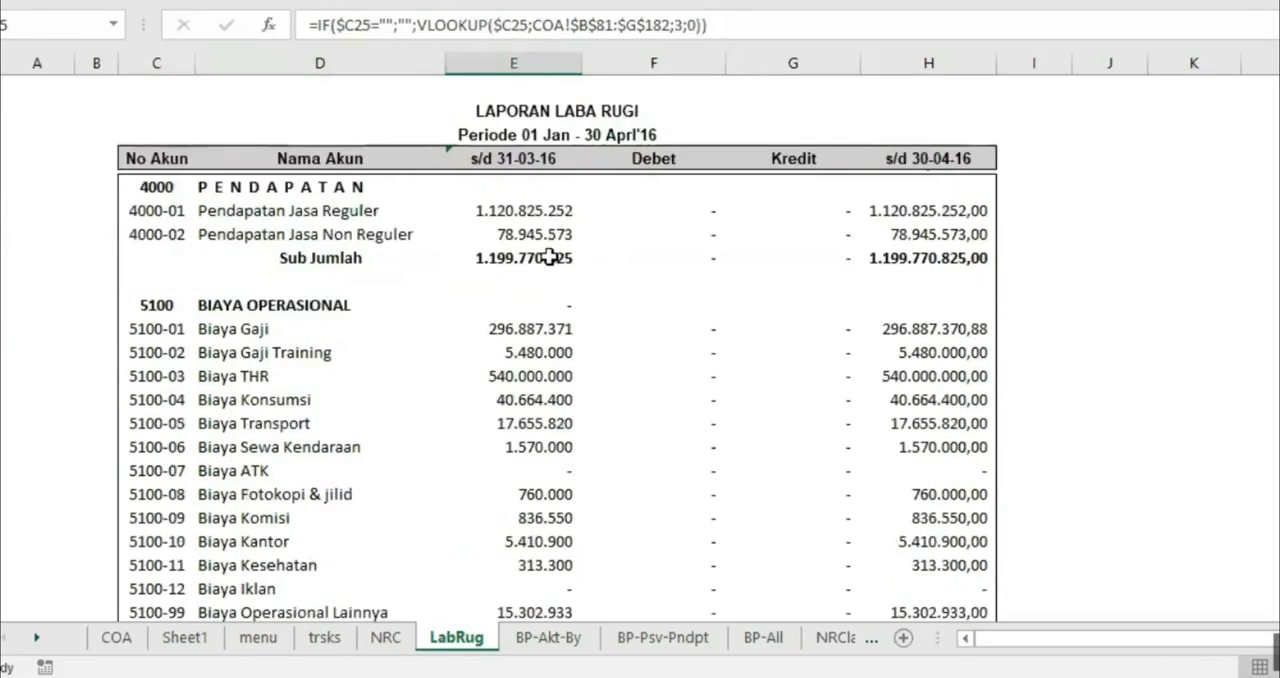
{"action": "left_click", "coordinate": [545, 256]}
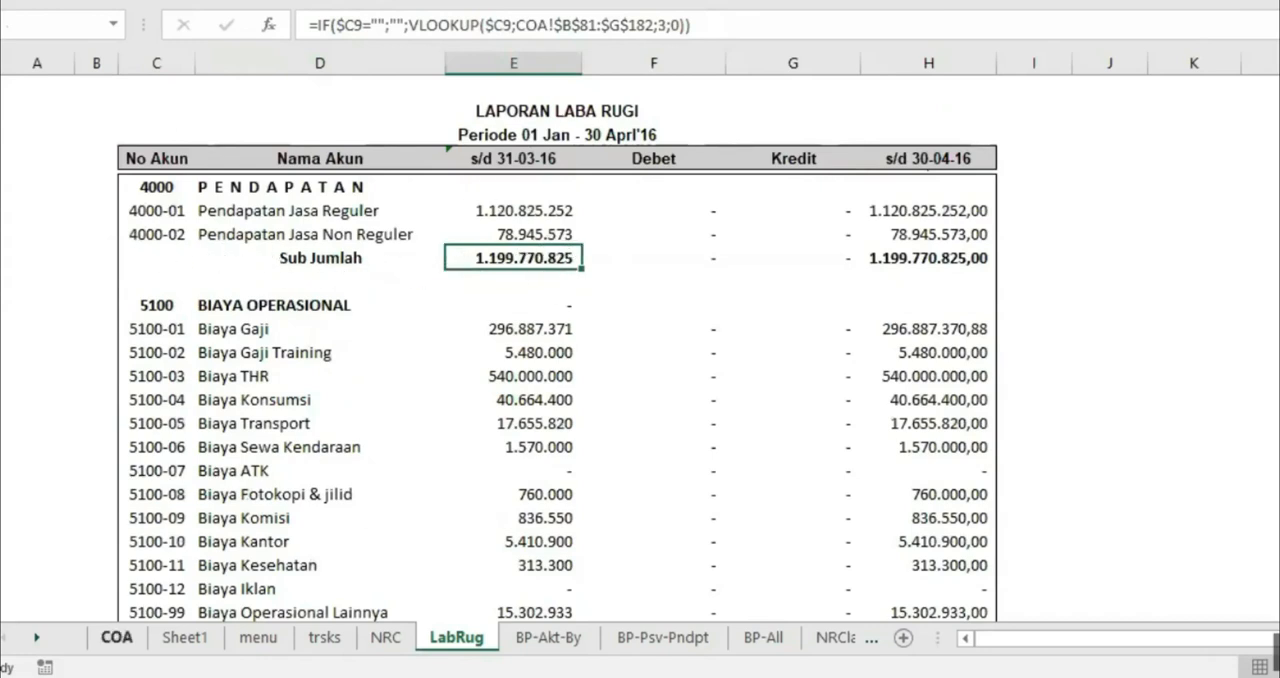
Examine the code letters assigned to the Sub Jumlah rows on the COA sheet, starting from the PENDAPATAN group
{"action": "left_click", "coordinate": [117, 637]}
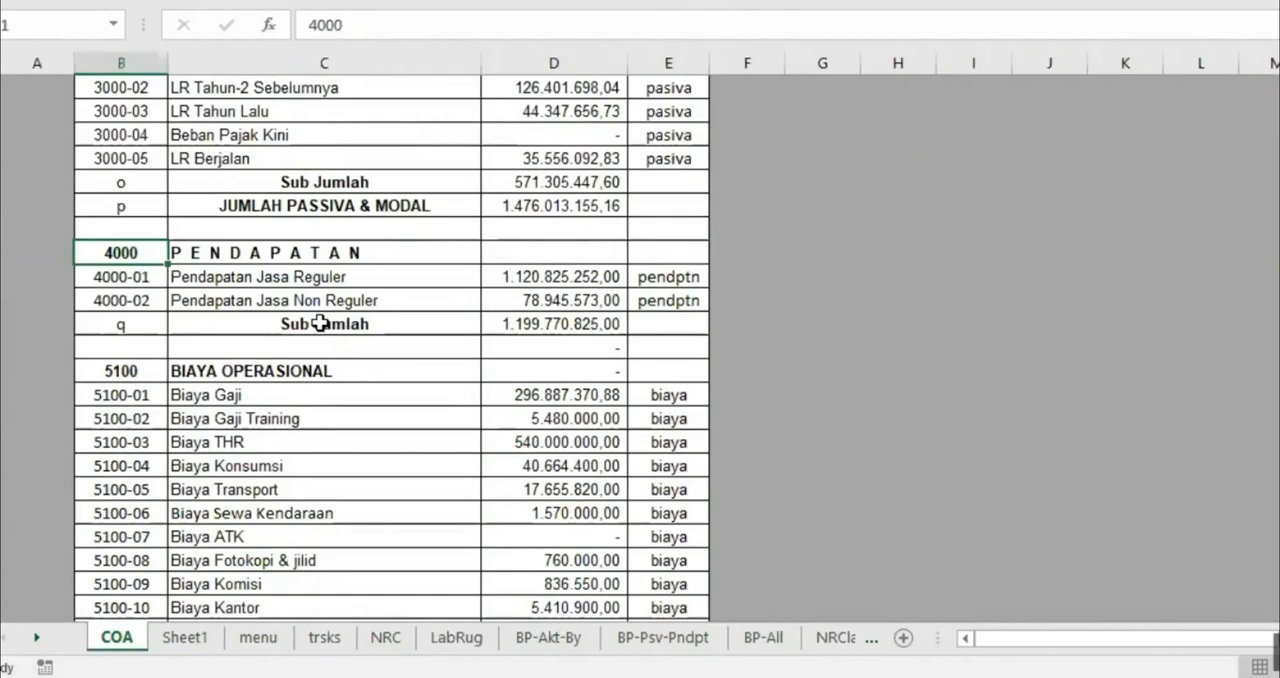
{"action": "left_click", "coordinate": [117, 322]}
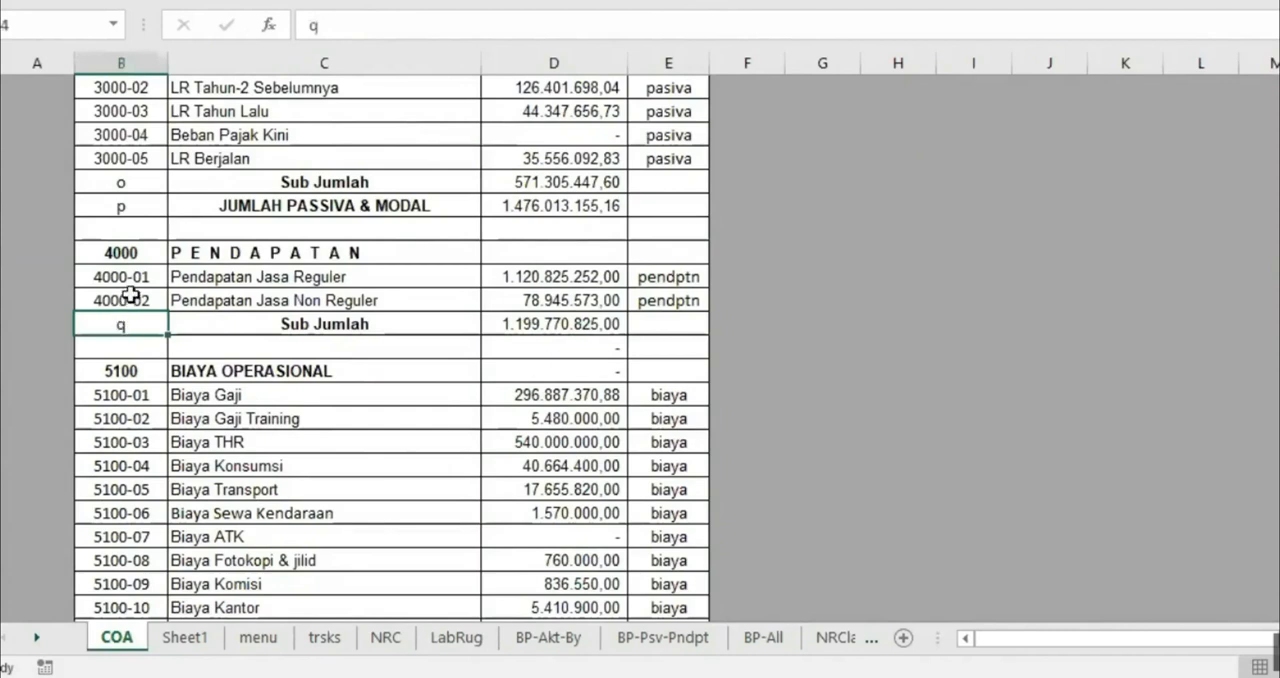
{"action": "left_click", "coordinate": [131, 299]}
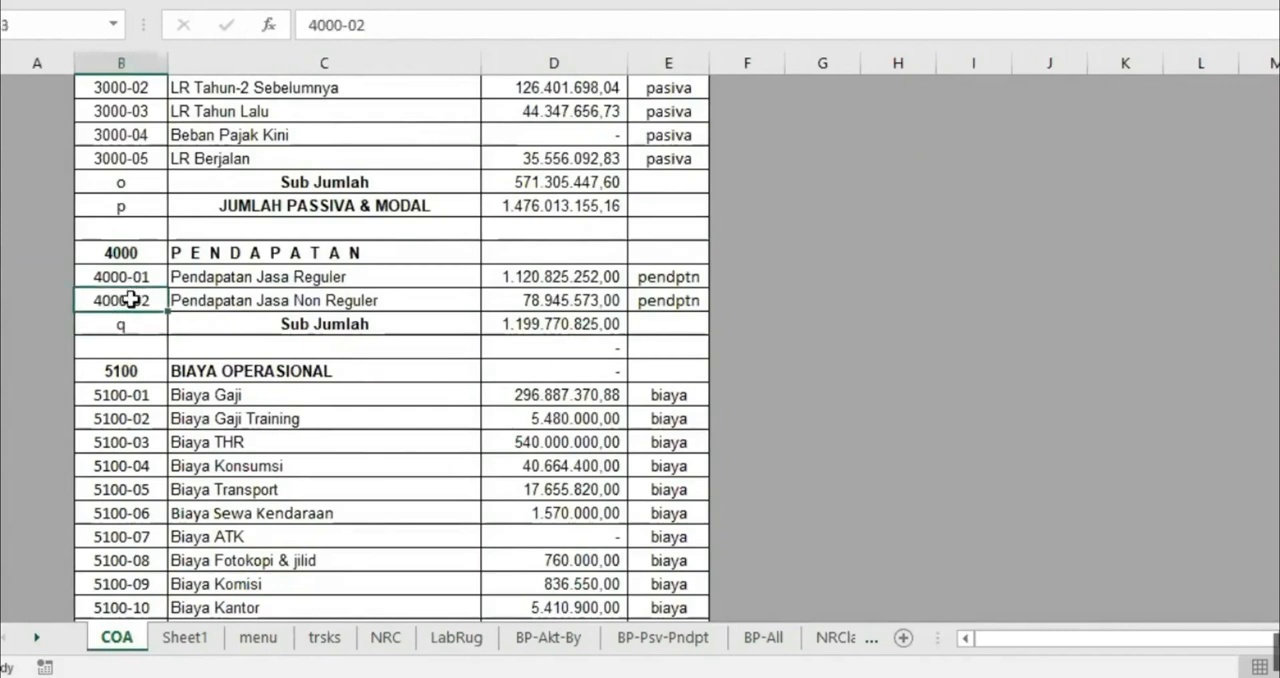
{"action": "left_click", "coordinate": [125, 323]}
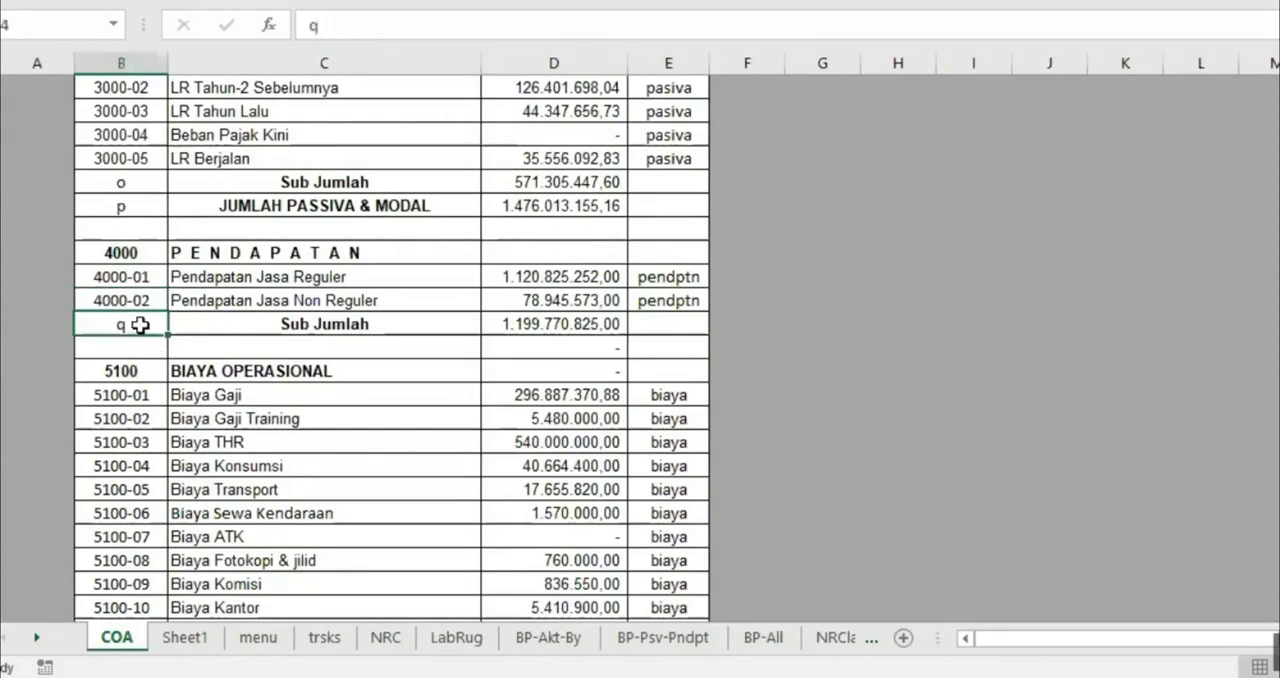
{"action": "scroll", "coordinate": [140, 335], "scroll_direction": "up", "scroll_amount": 13}
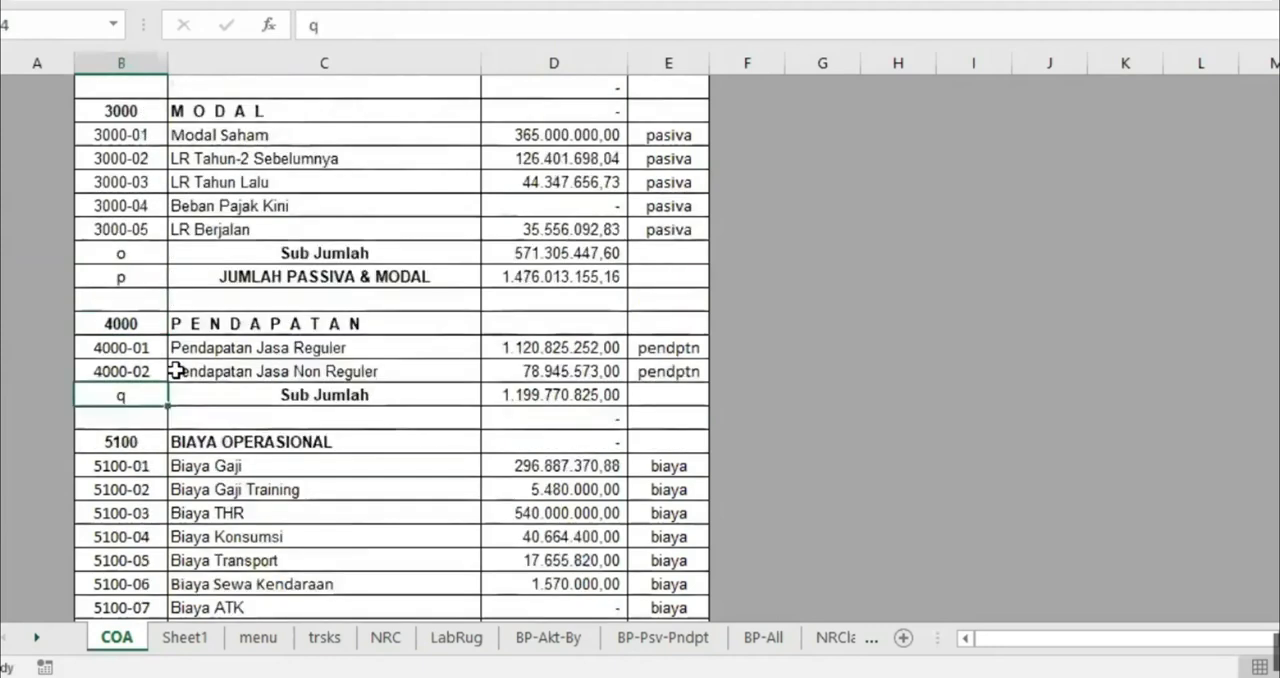
{"action": "scroll", "coordinate": [206, 271], "scroll_direction": "up", "scroll_amount": 5}
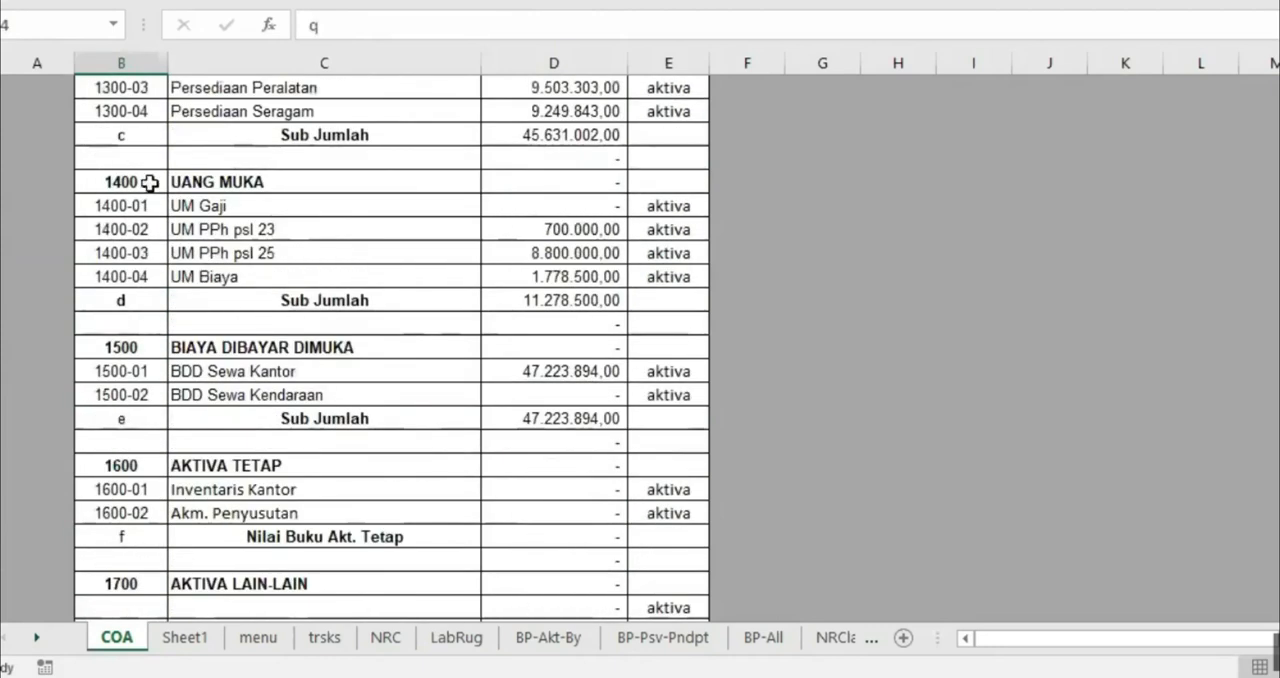
Compare the PENDAPATAN rows on the COA sheet with the corresponding rows of the profit and loss report on LabRug
{"action": "scroll", "coordinate": [266, 432], "scroll_direction": "down", "scroll_amount": 19}
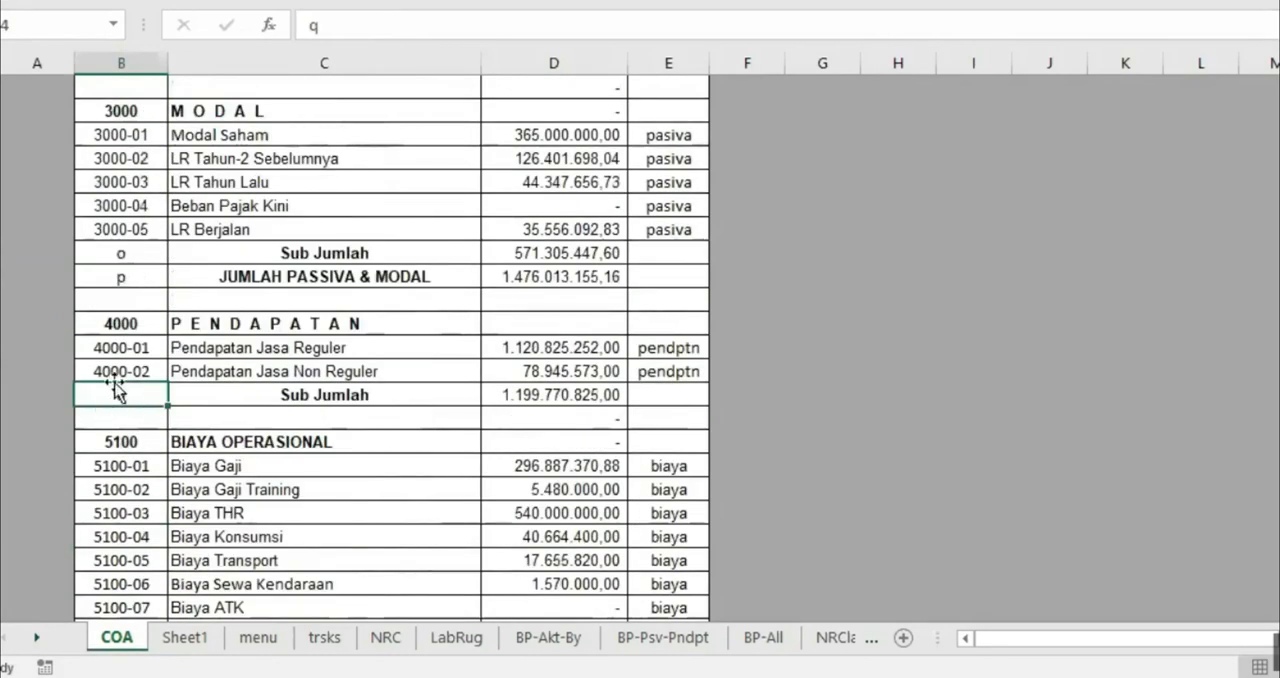
{"action": "left_click", "coordinate": [121, 371]}
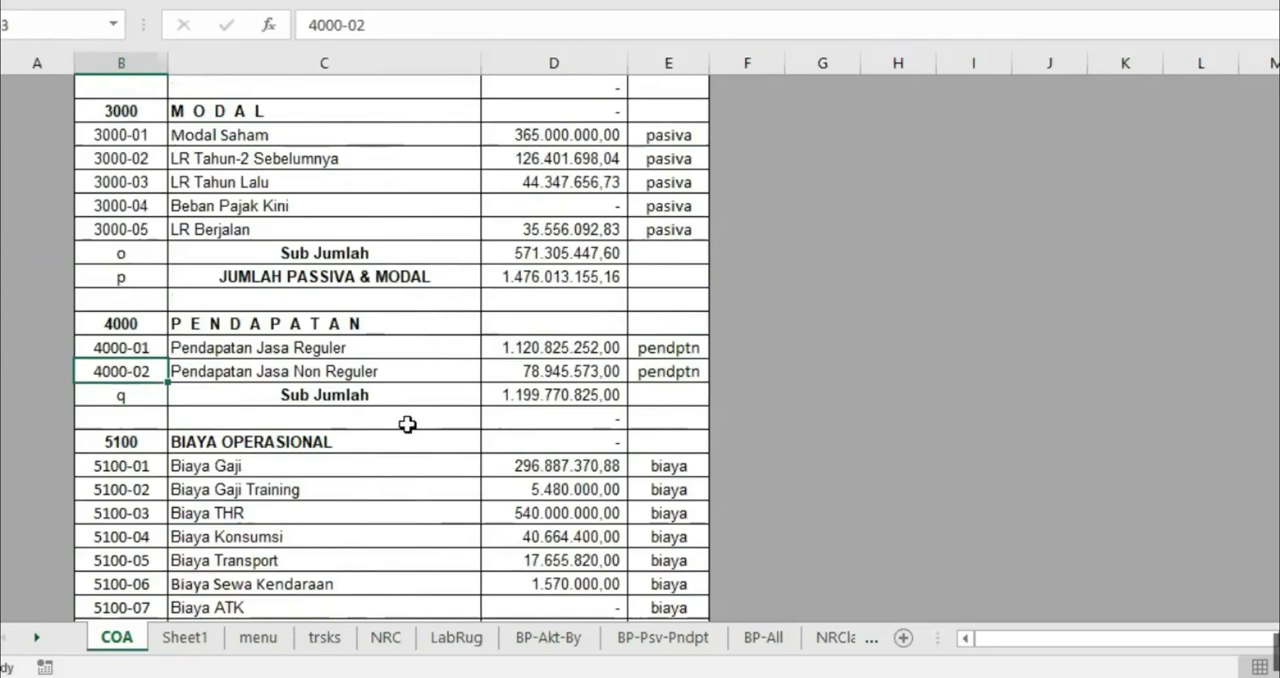
{"action": "left_click", "coordinate": [387, 637]}
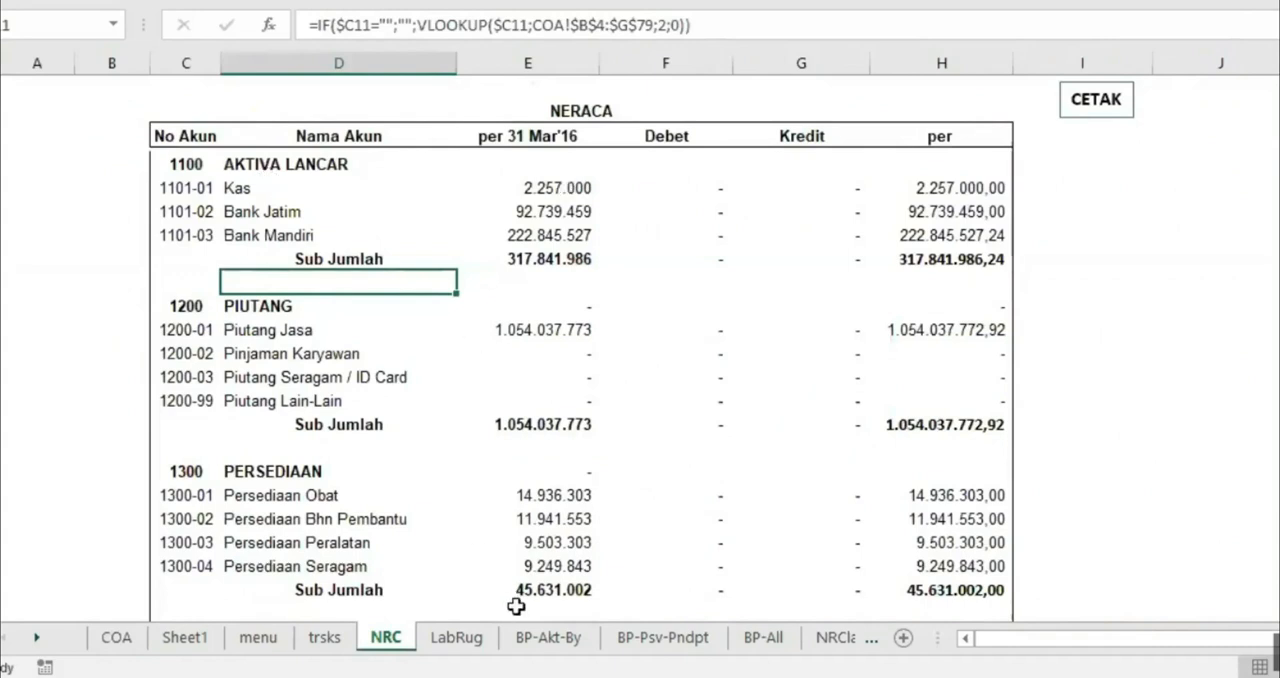
{"action": "left_click", "coordinate": [455, 637]}
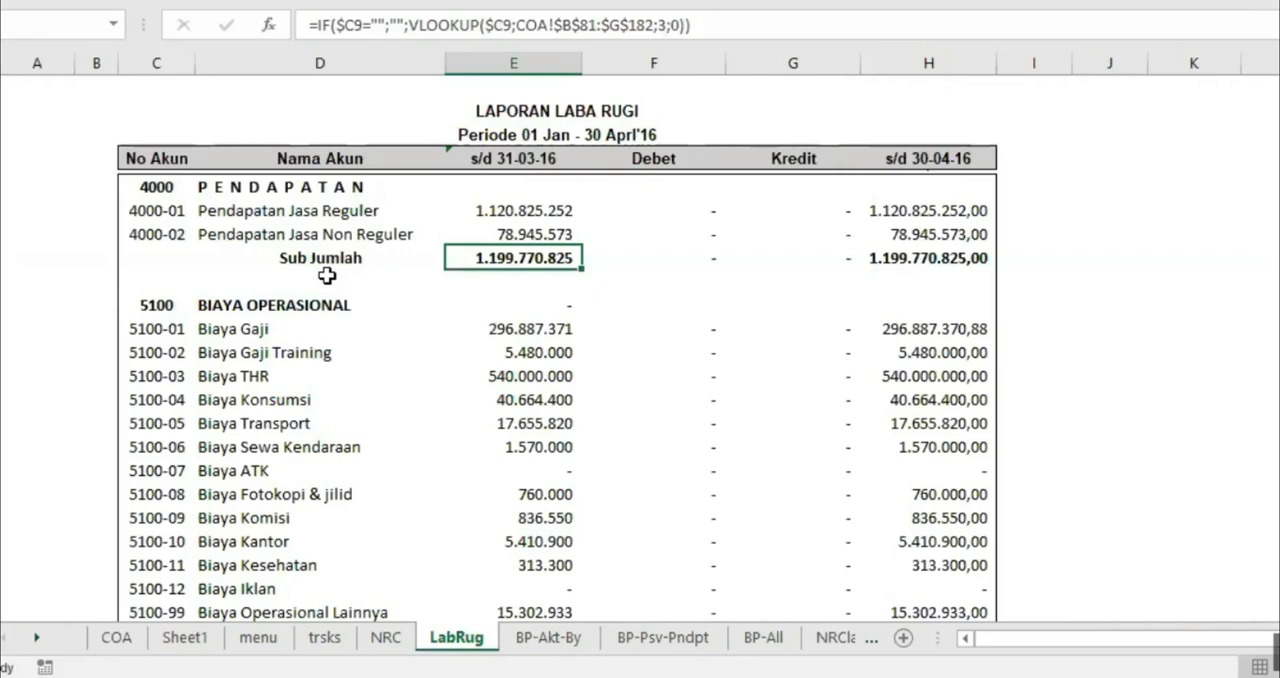
Check the No Akun, Nama Akun and per 31 Mar'16 formulas of Kas on NRC and trace its balance to So Awal on COA
{"action": "left_click", "coordinate": [386, 637]}
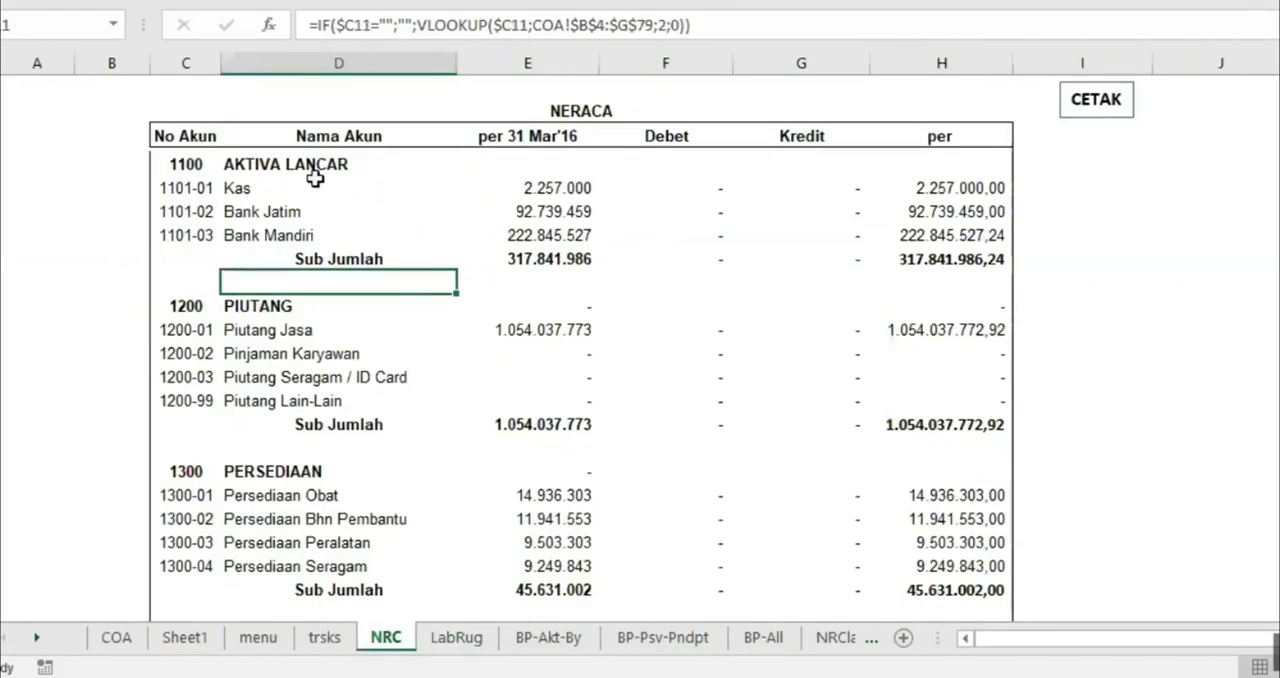
{"action": "left_click", "coordinate": [193, 186]}
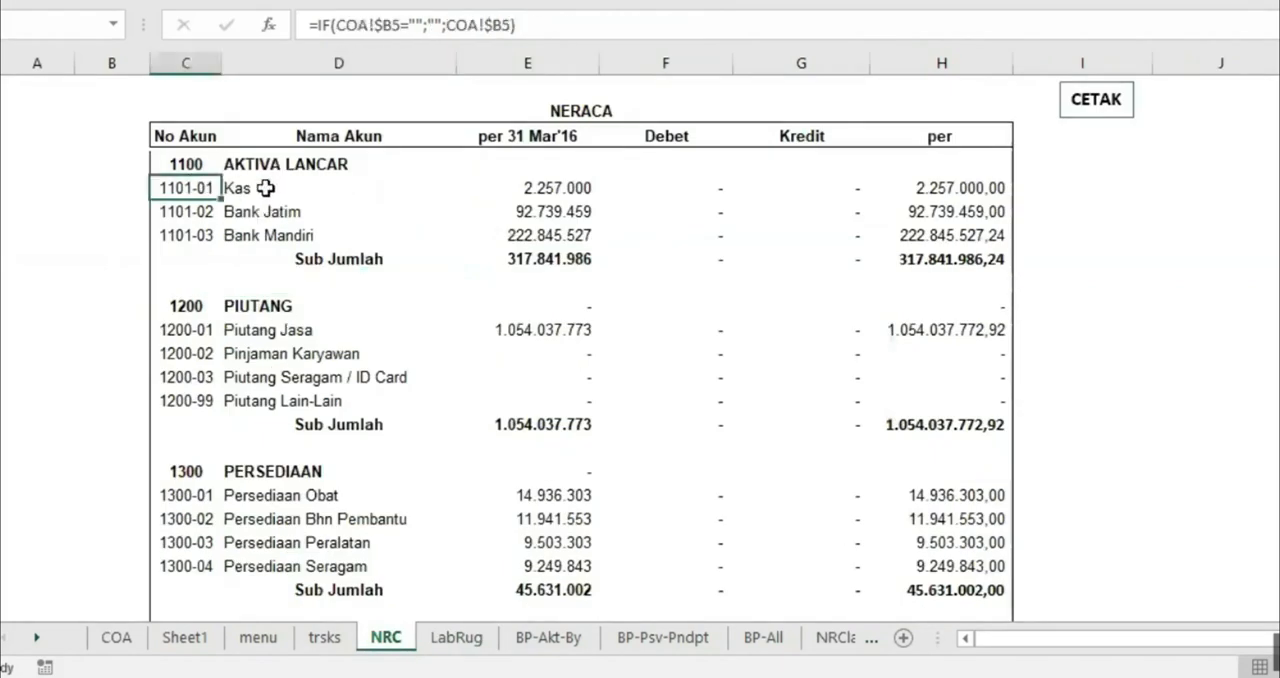
{"action": "left_click", "coordinate": [265, 188]}
{"action": "left_click", "coordinate": [552, 186]}
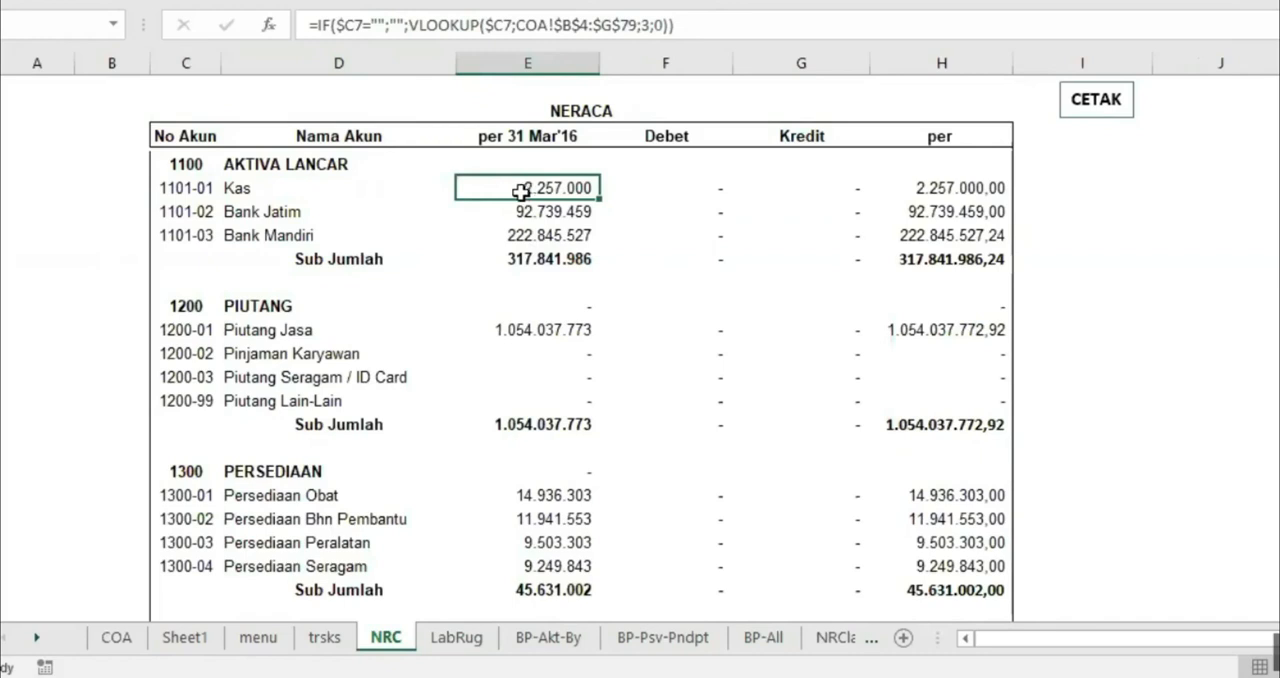
{"action": "left_click", "coordinate": [116, 637]}
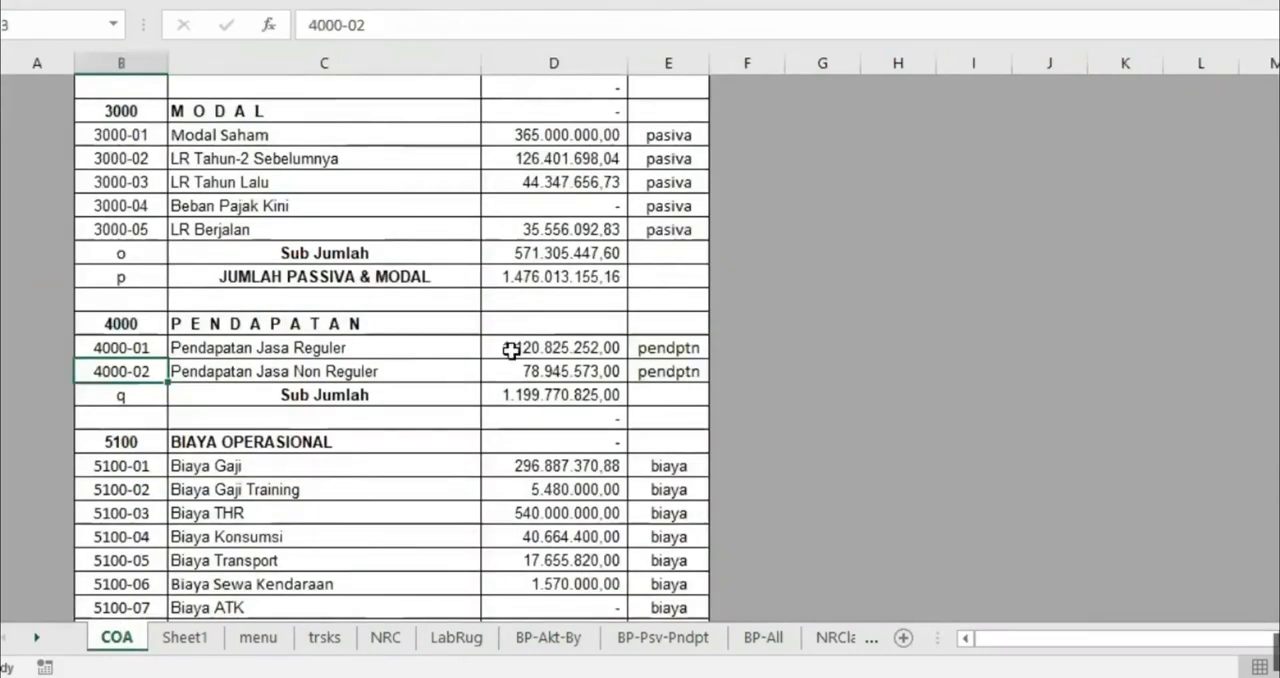
{"action": "scroll", "coordinate": [511, 349], "scroll_direction": "up", "scroll_amount": 20}
{"action": "scroll", "coordinate": [531, 325], "scroll_direction": "up", "scroll_amount": 2}
{"action": "left_click", "coordinate": [548, 190]}
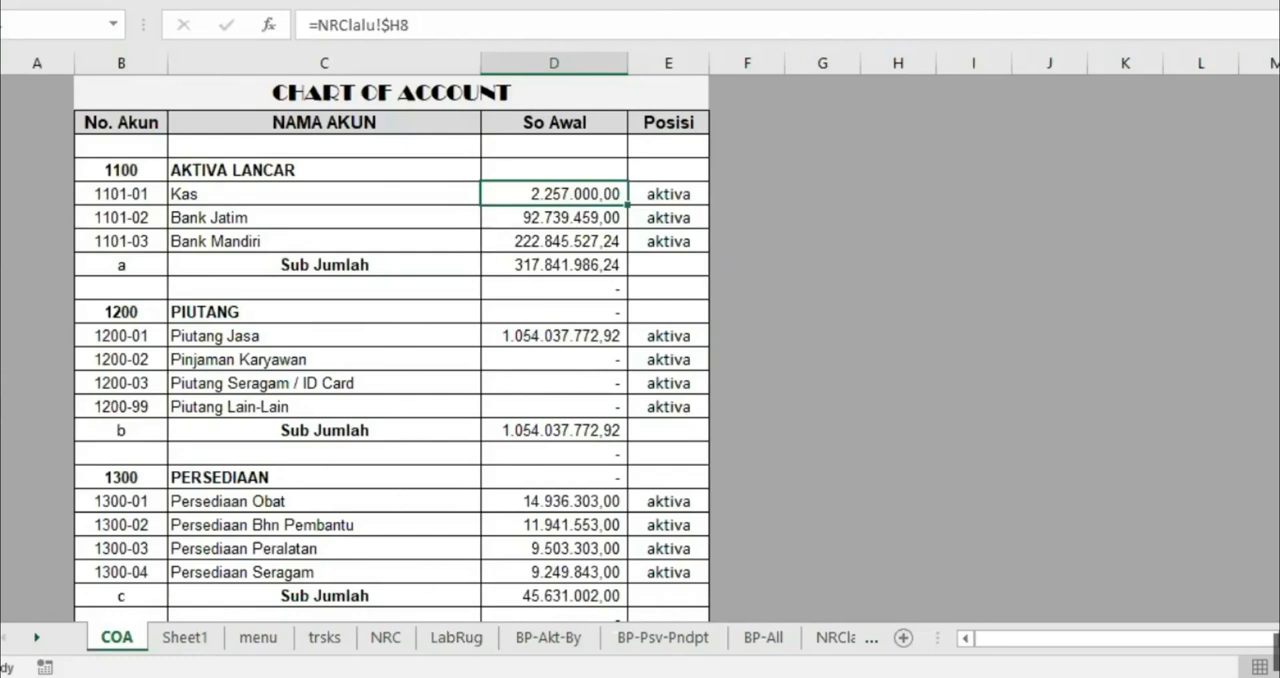
Check the Debet and Kredit SUMIFS formulas on NRC and the trsks transaction table they draw from
{"action": "left_click", "coordinate": [386, 638]}
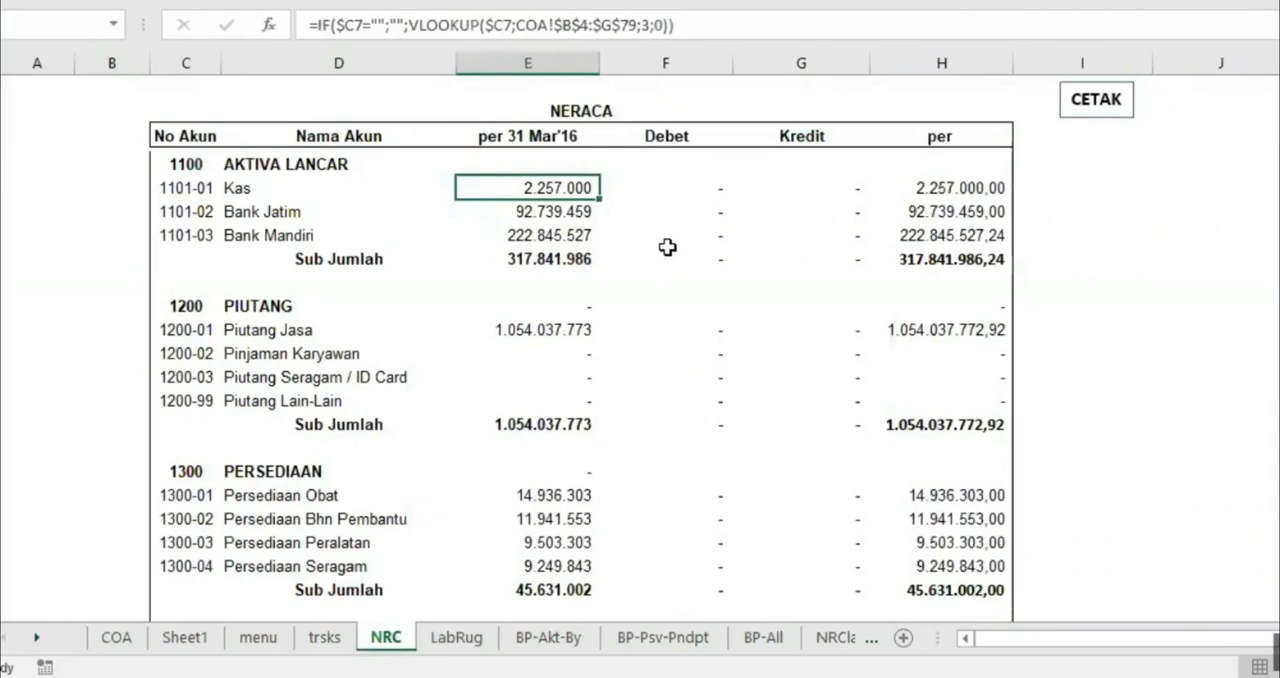
{"action": "left_click", "coordinate": [325, 638]}
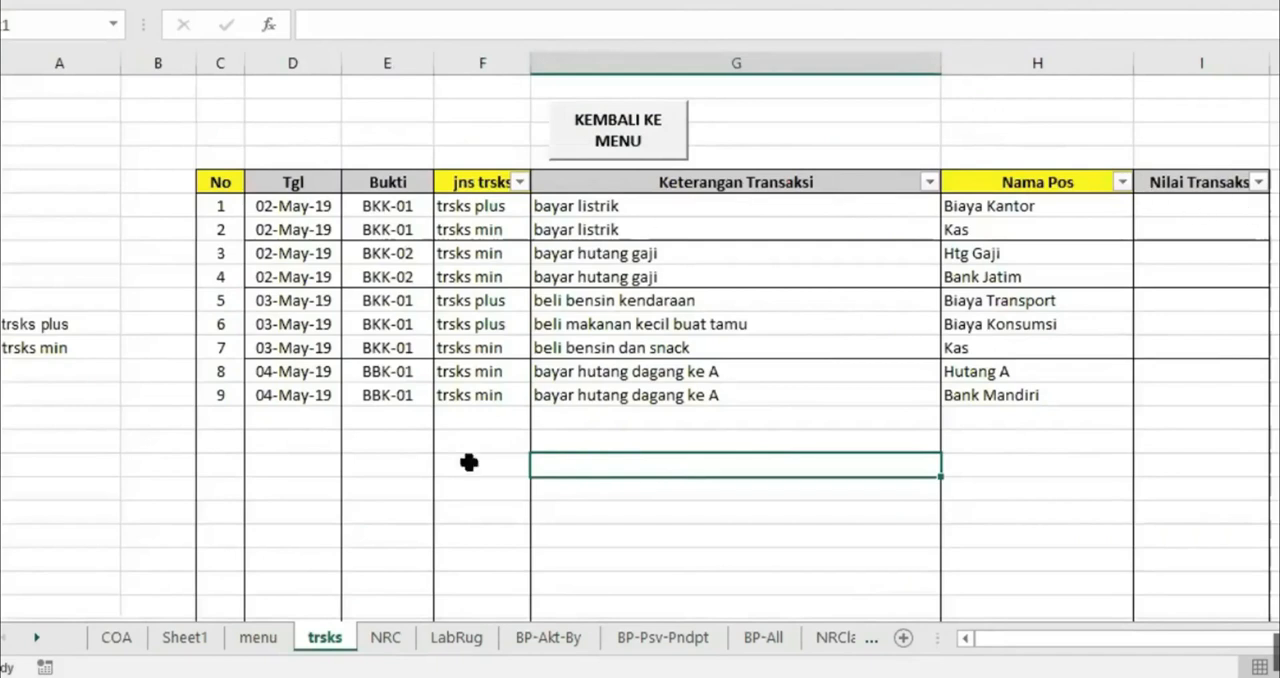
{"action": "left_click", "coordinate": [388, 638]}
{"action": "left_click_drag", "start_coordinate": [694, 189], "coordinate": [776, 405]}
{"action": "scroll", "coordinate": [805, 395], "scroll_direction": "down", "scroll_amount": 2}
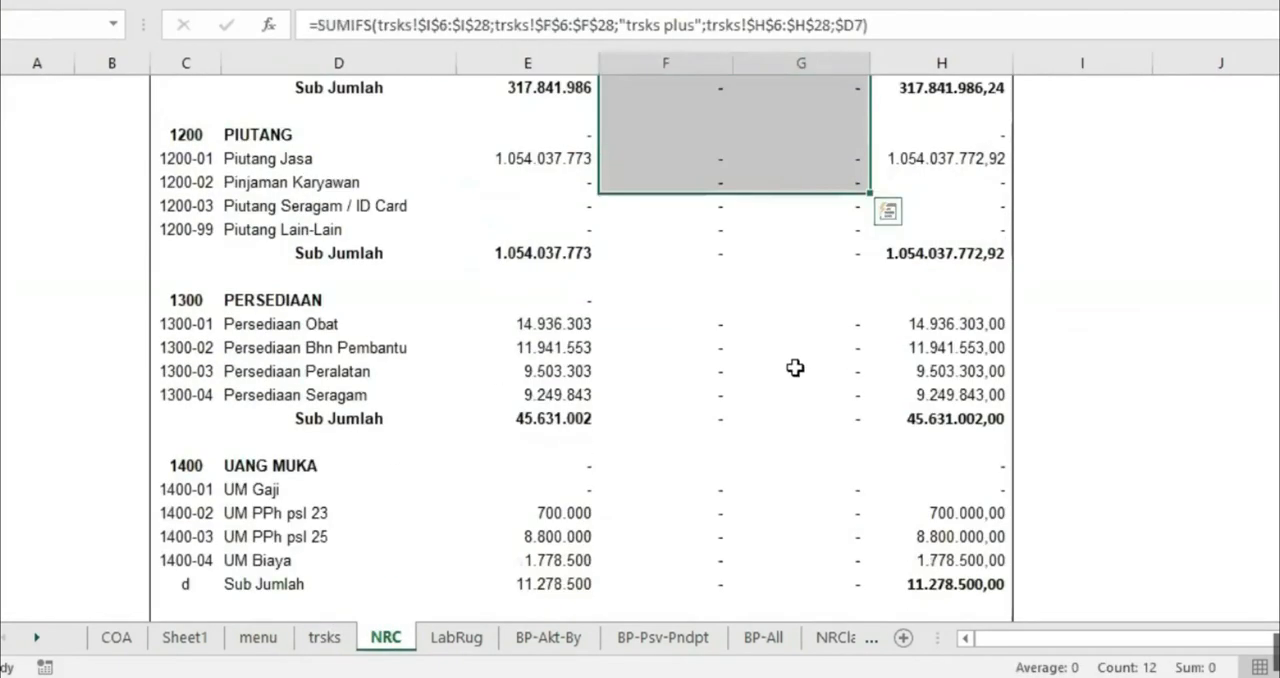
{"action": "left_click", "coordinate": [792, 369]}
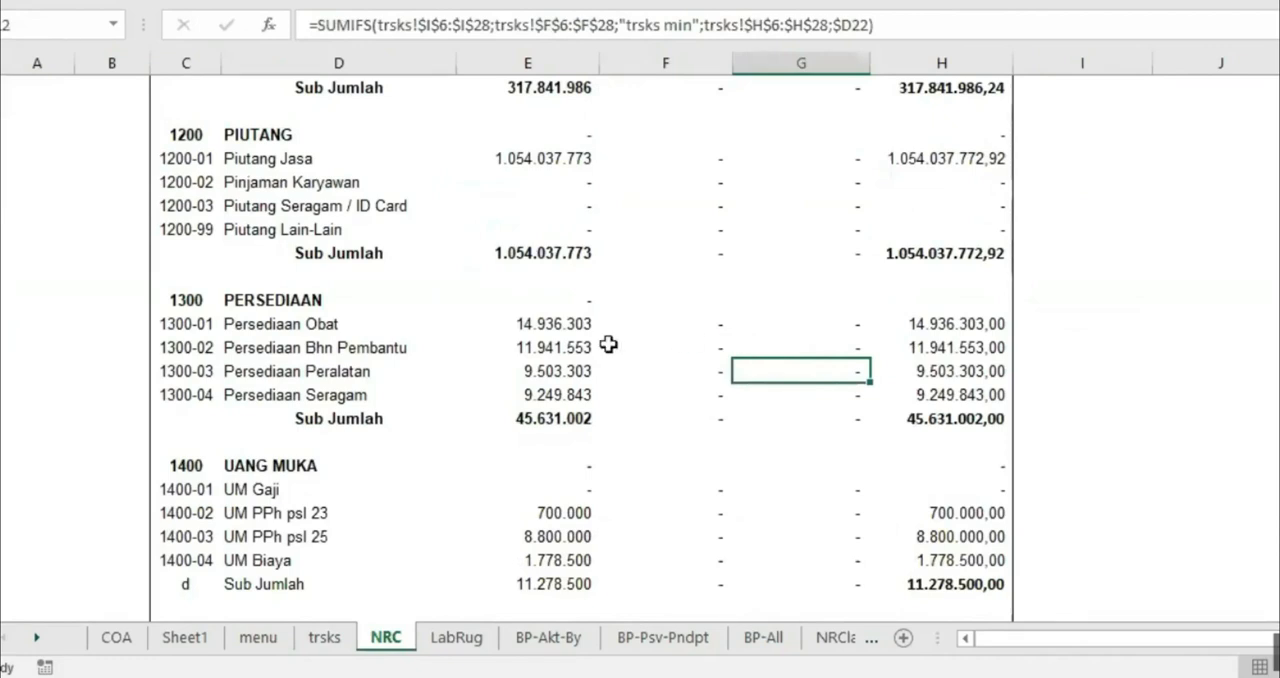
On the trsks sheet, copy the two 678000 amounts beside the table into Nilai Transaksi for transactions 1 and 2
{"action": "left_click", "coordinate": [325, 637]}
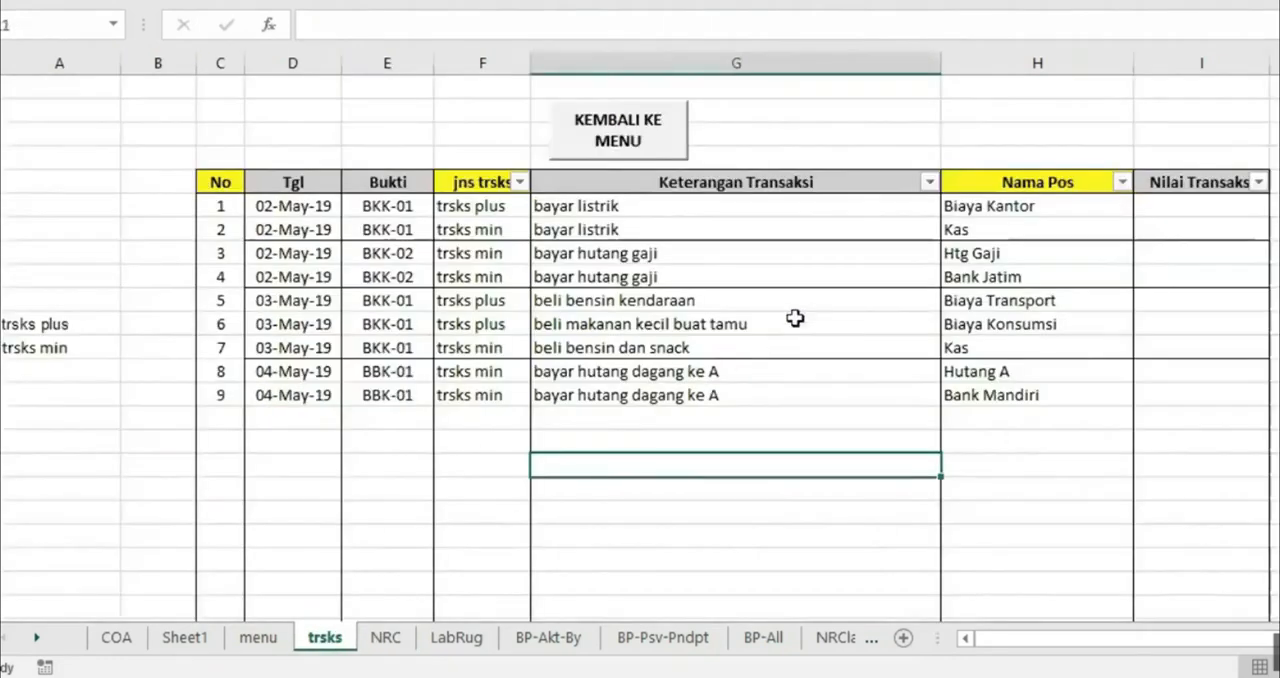
{"action": "left_click_drag", "start_coordinate": [1276, 206], "coordinate": [1276, 230]}
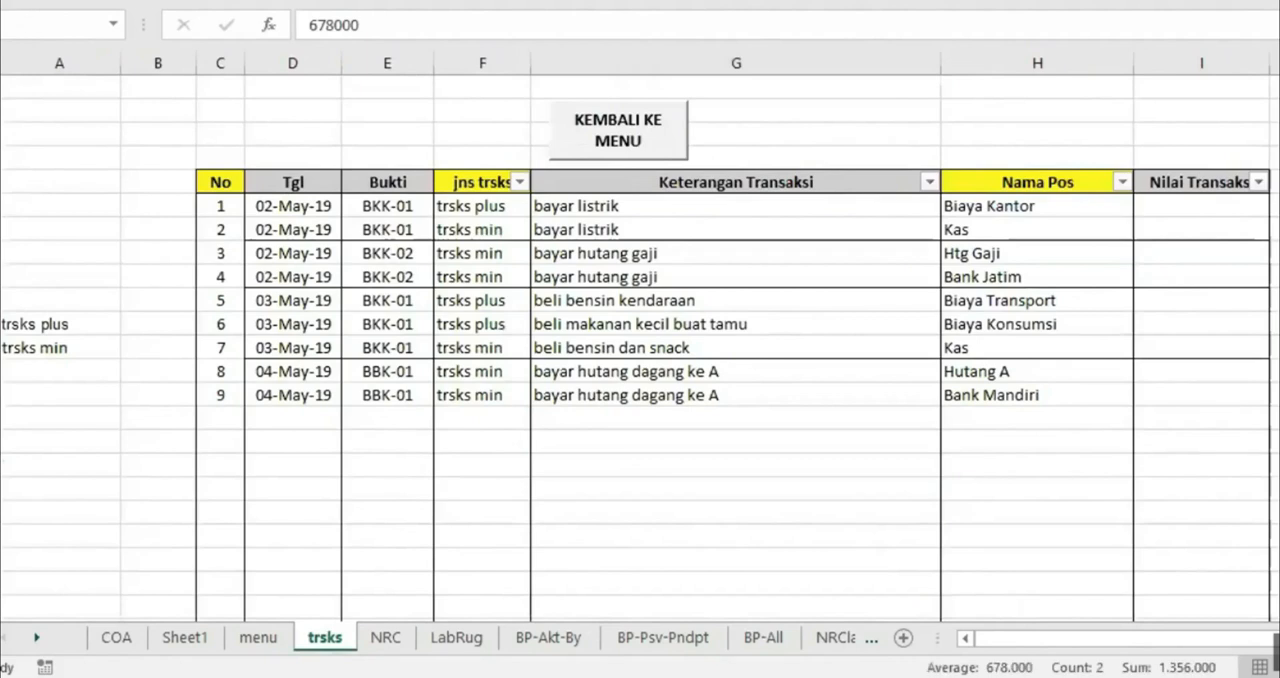
{"action": "right_click", "coordinate": [1276, 218]}
{"action": "left_click", "coordinate": [1234, 222]}
{"action": "left_click", "coordinate": [1163, 203]}
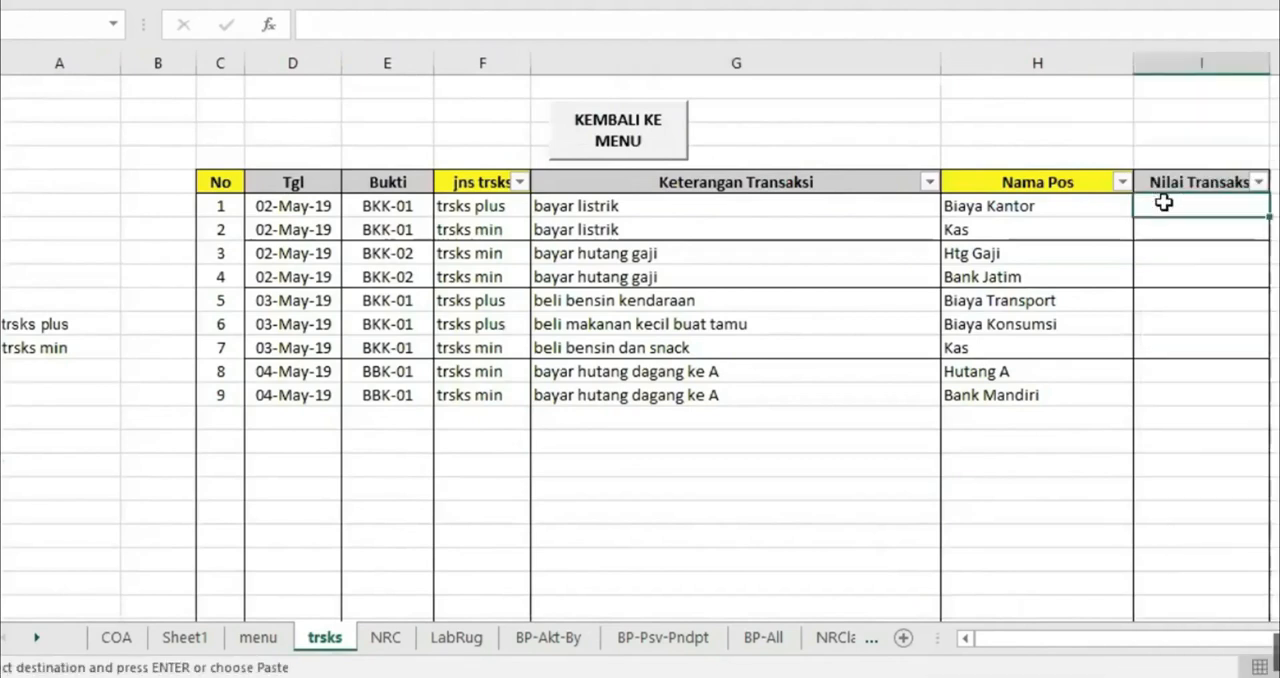
{"action": "right_click", "coordinate": [1163, 203]}
{"action": "left_click", "coordinate": [1190, 283]}
{"action": "left_click", "coordinate": [1192, 299]}
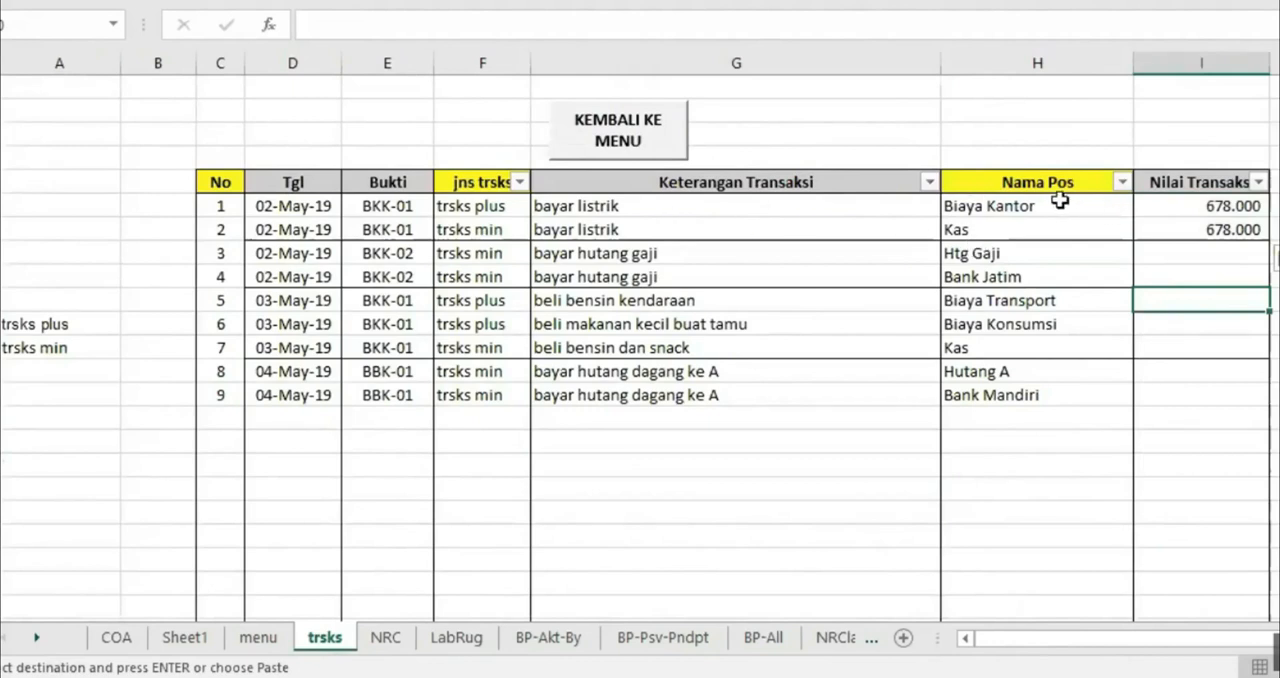
Choose Biaya Kantor as the Nama Pos of transaction 1 and Kas as the Nama Pos of transaction 2
{"action": "left_click", "coordinate": [1005, 205]}
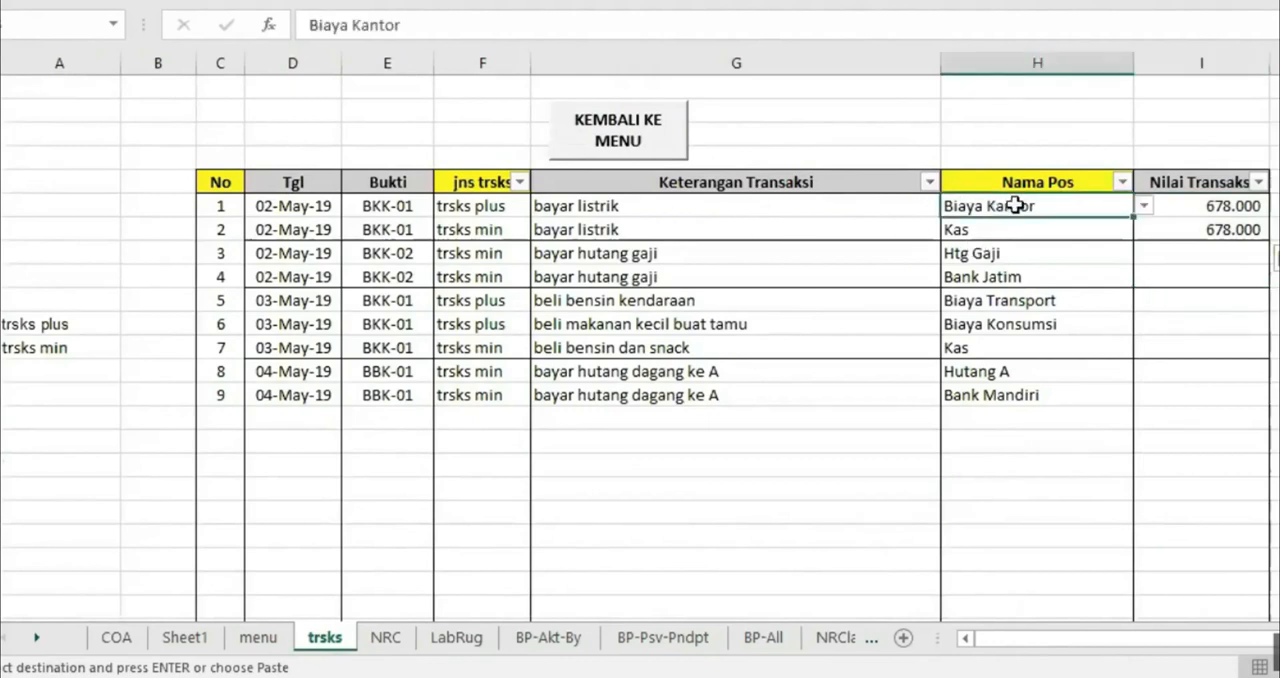
{"action": "left_click", "coordinate": [1144, 207]}
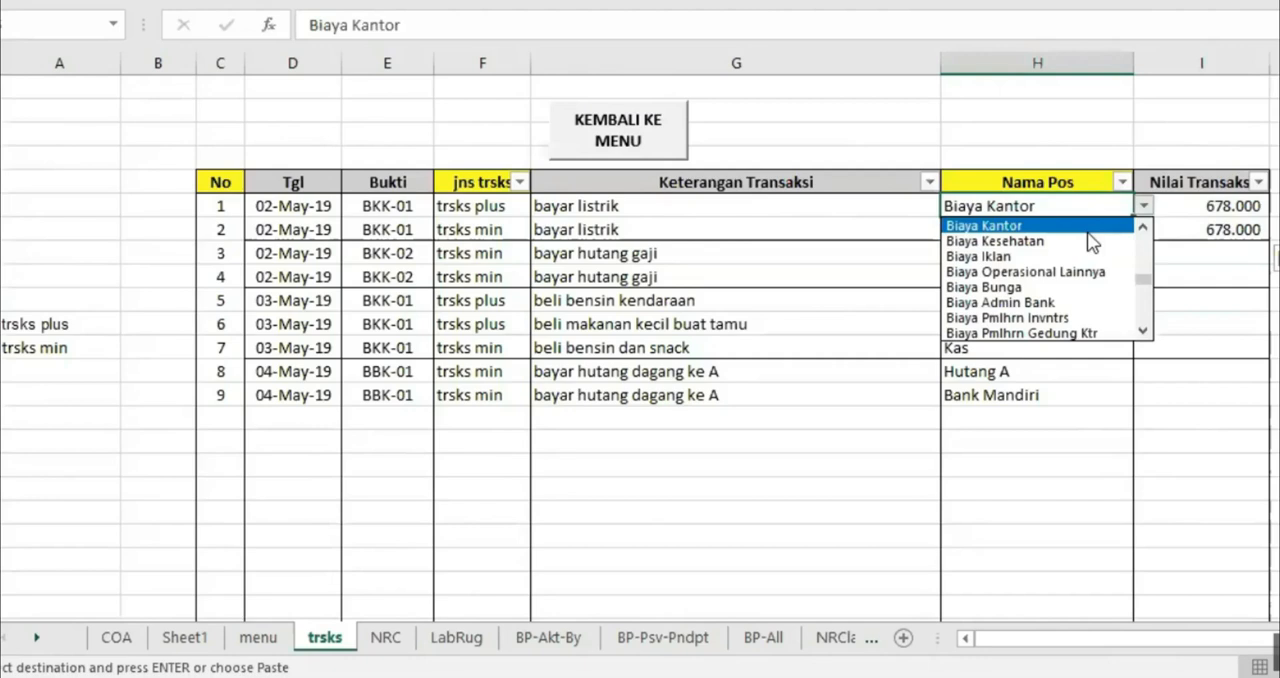
{"action": "left_click", "coordinate": [1086, 229]}
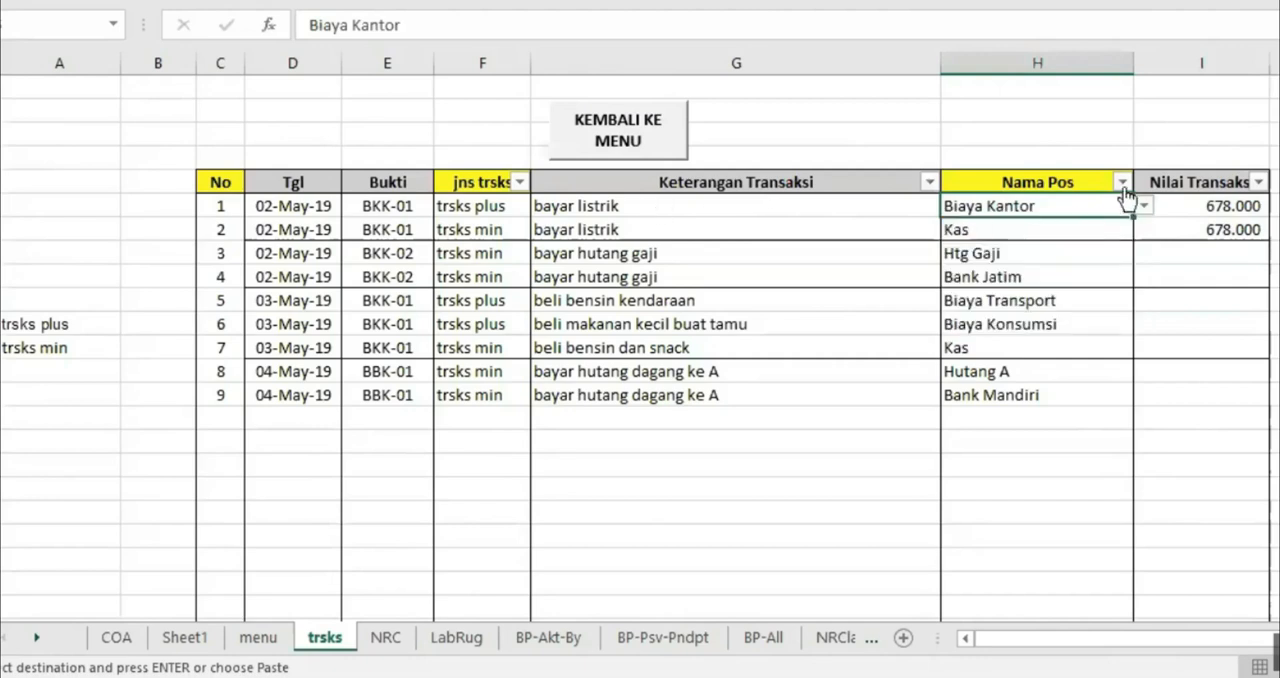
{"action": "left_click", "coordinate": [1050, 230]}
{"action": "left_click", "coordinate": [1144, 229]}
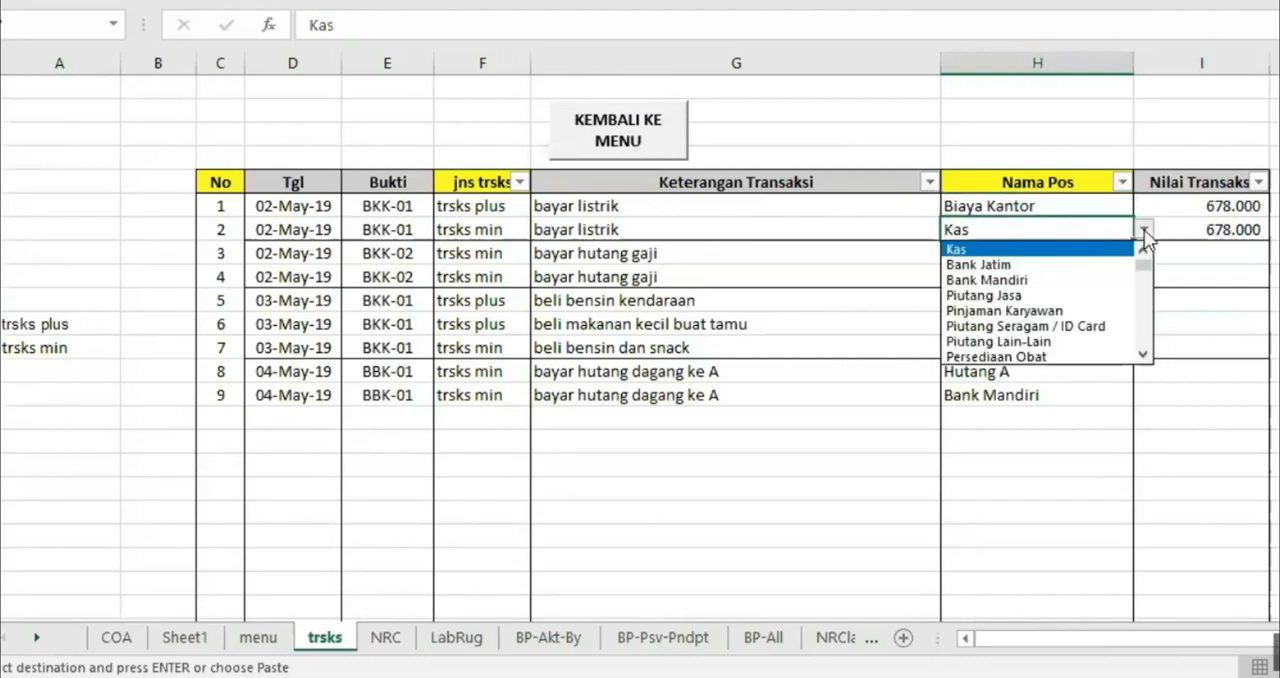
{"action": "left_click", "coordinate": [1039, 252]}
{"action": "left_click", "coordinate": [1214, 273]}
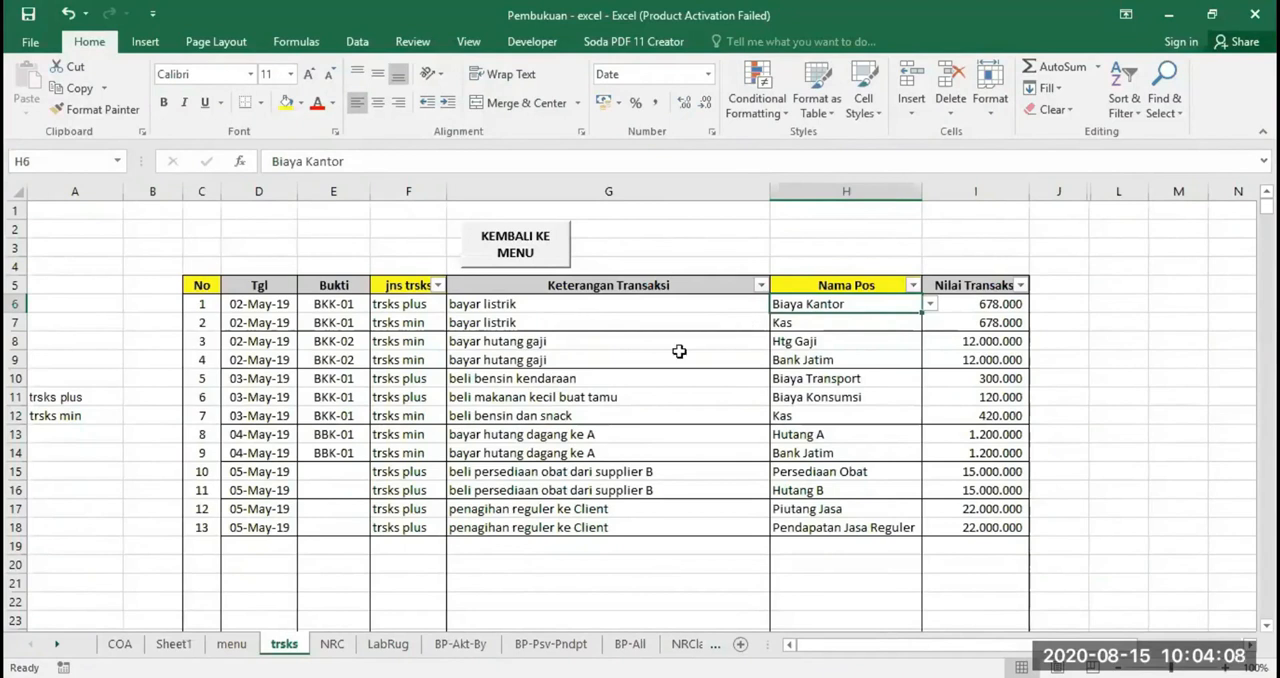
Examine the columns of the trsks transaction table and the No, Tgl, jns trsks and Nama Pos cells of its first row
{"action": "left_click", "coordinate": [200, 286]}
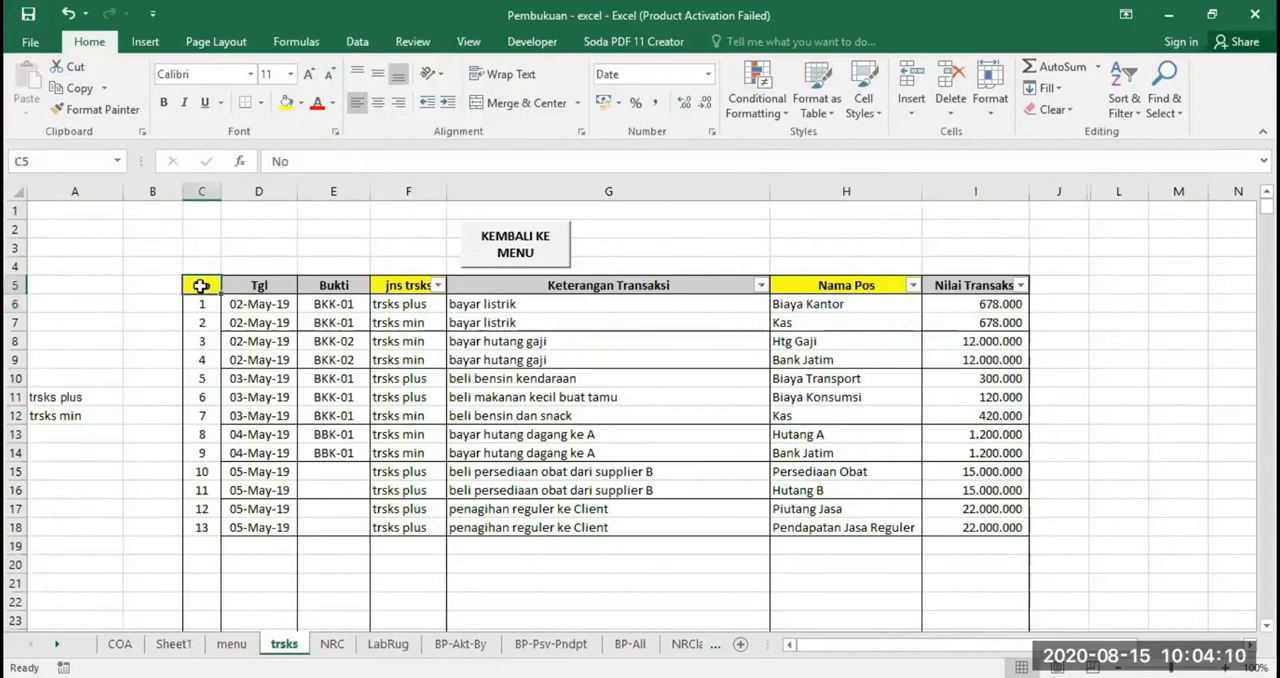
{"action": "left_click_drag", "start_coordinate": [200, 286], "coordinate": [971, 566]}
{"action": "left_click", "coordinate": [848, 550]}
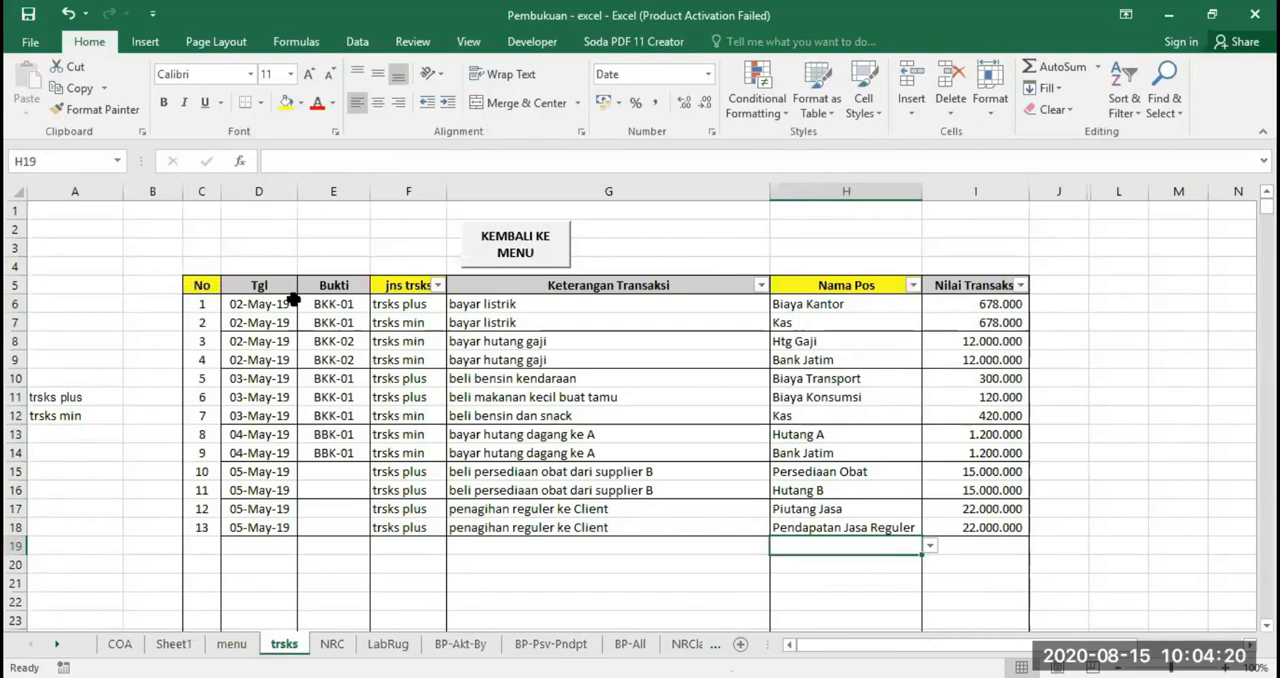
{"action": "left_click", "coordinate": [202, 307]}
{"action": "left_click", "coordinate": [390, 305]}
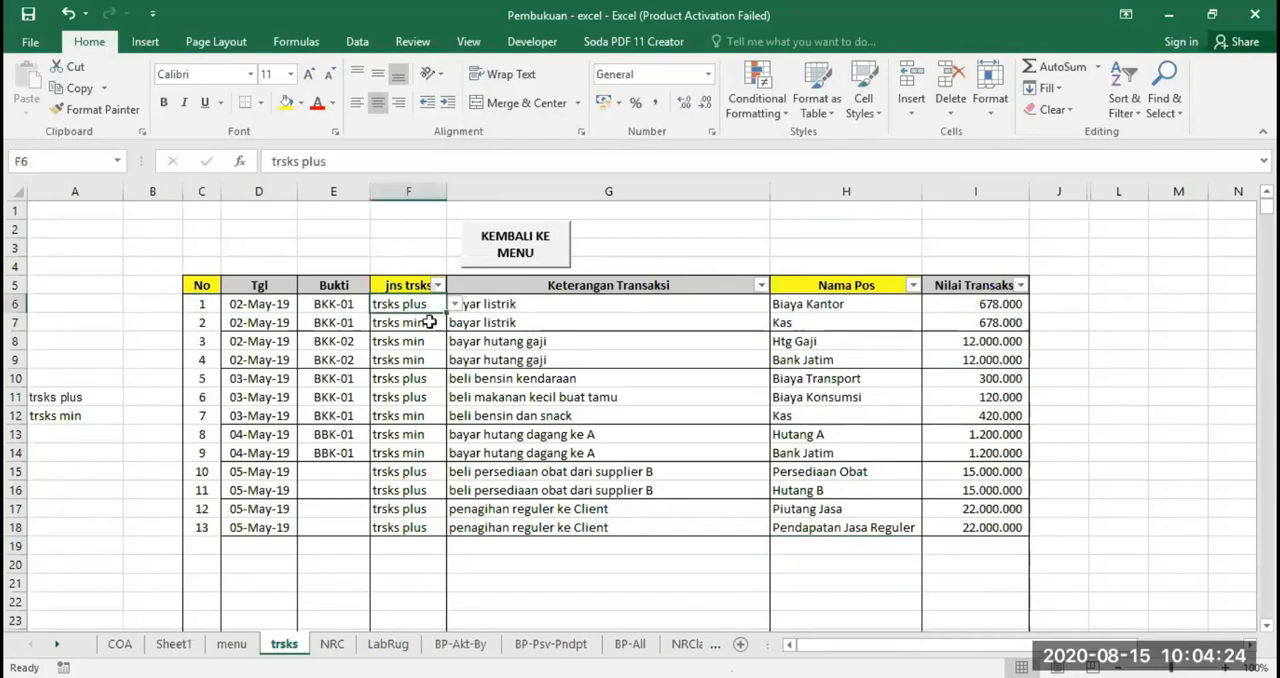
{"action": "left_click", "coordinate": [834, 305]}
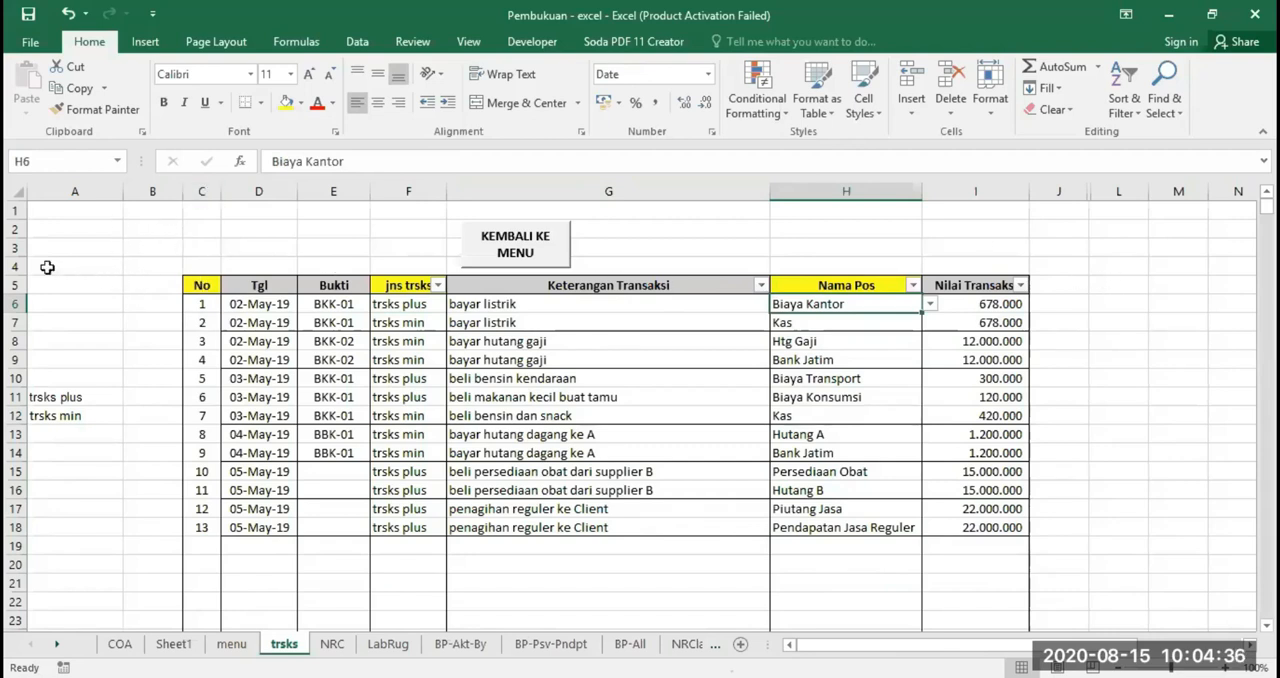
{"action": "left_click", "coordinate": [200, 303]}
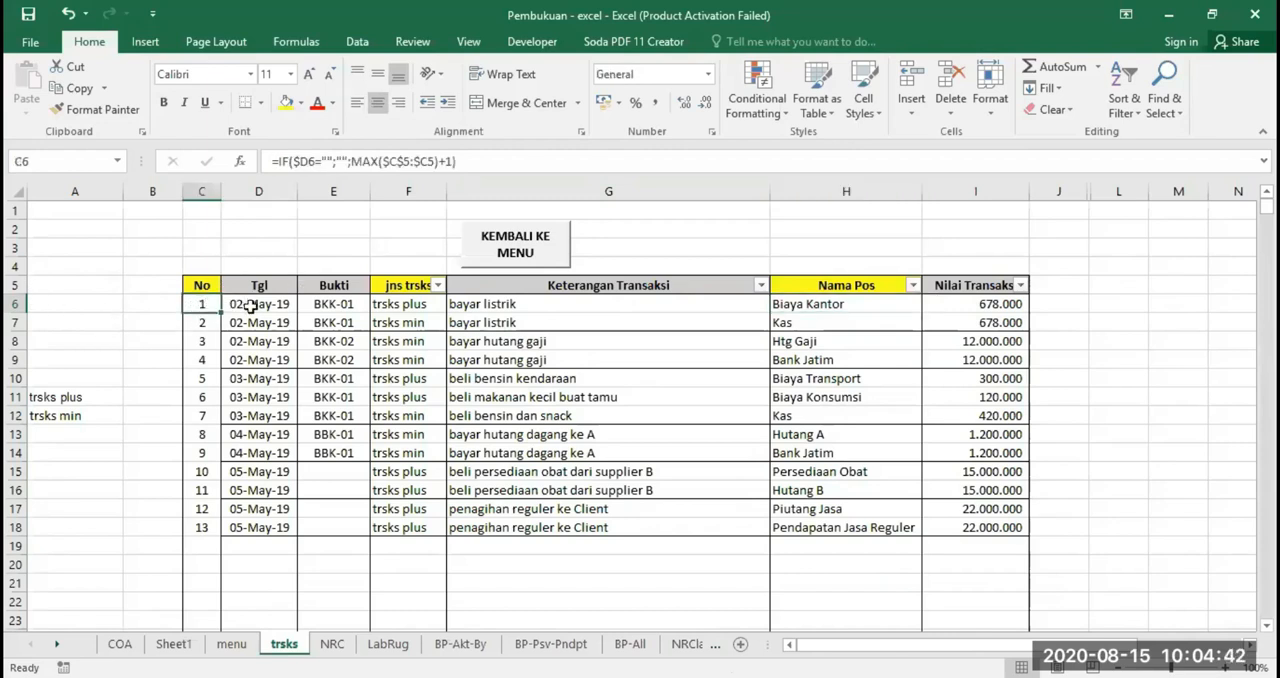
{"action": "left_click", "coordinate": [251, 305]}
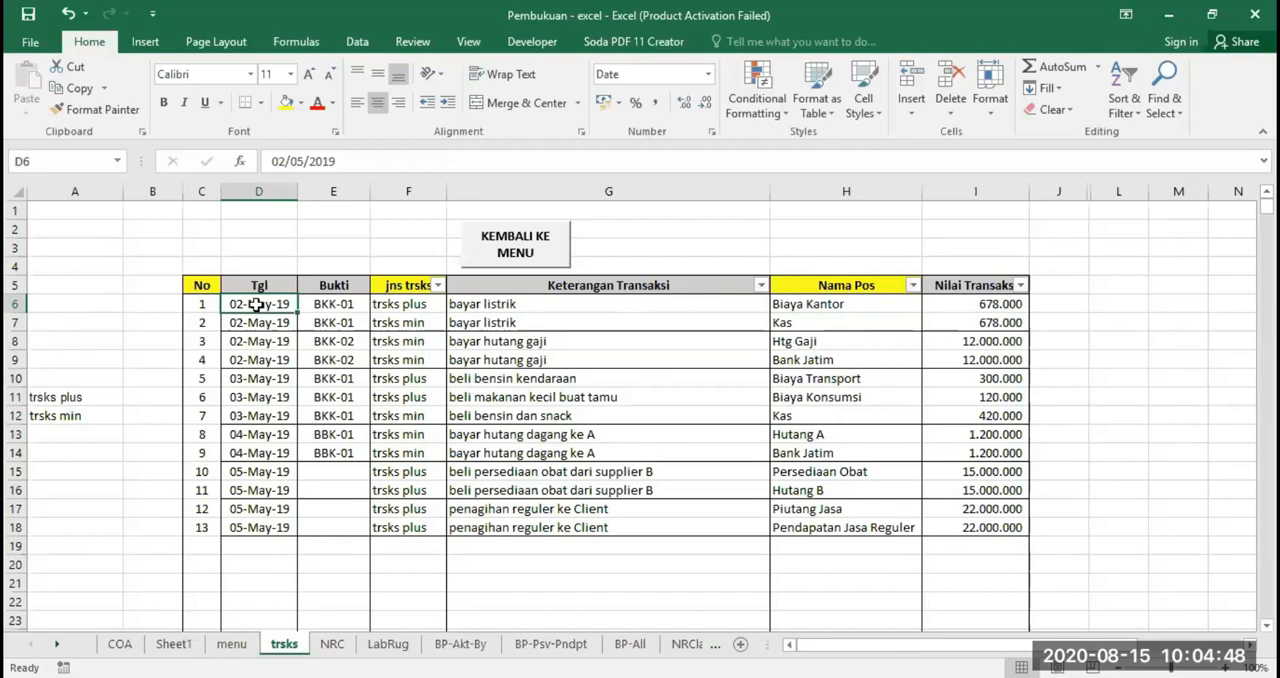
Clear the automatic numbers from the No column of the transaction table, starting at C6
{"action": "left_click", "coordinate": [200, 307]}
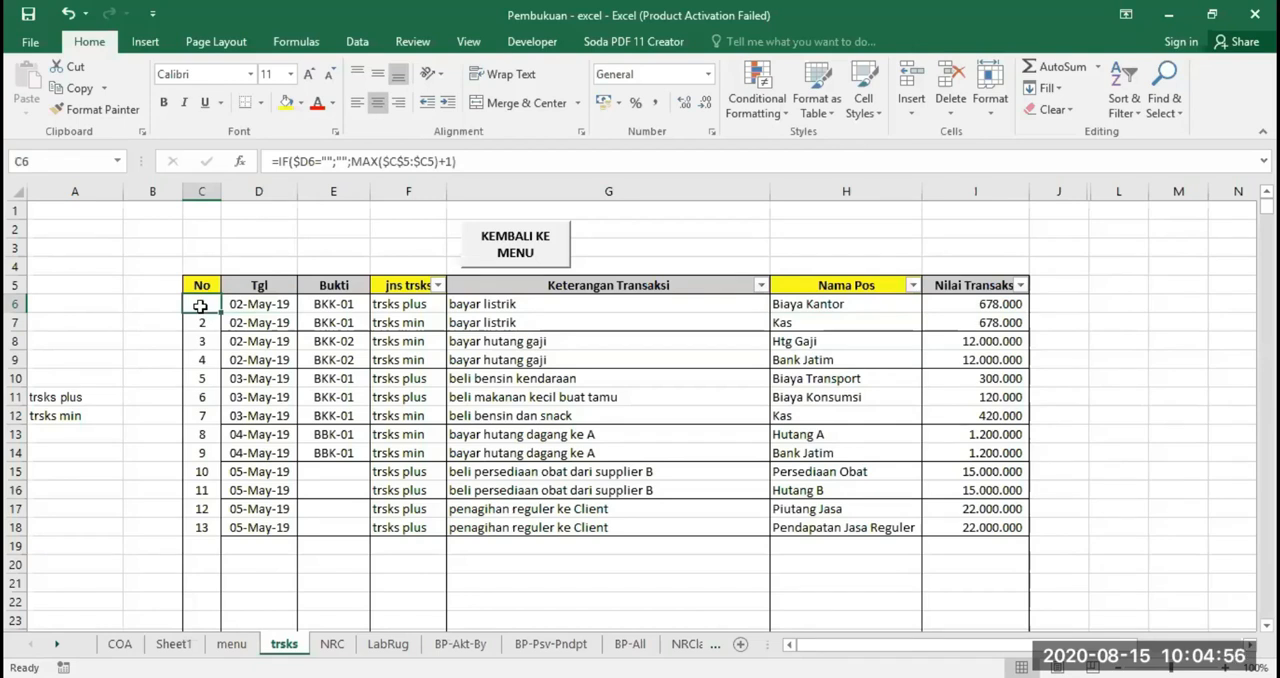
{"action": "left_click_drag", "start_coordinate": [200, 307], "coordinate": [205, 561]}
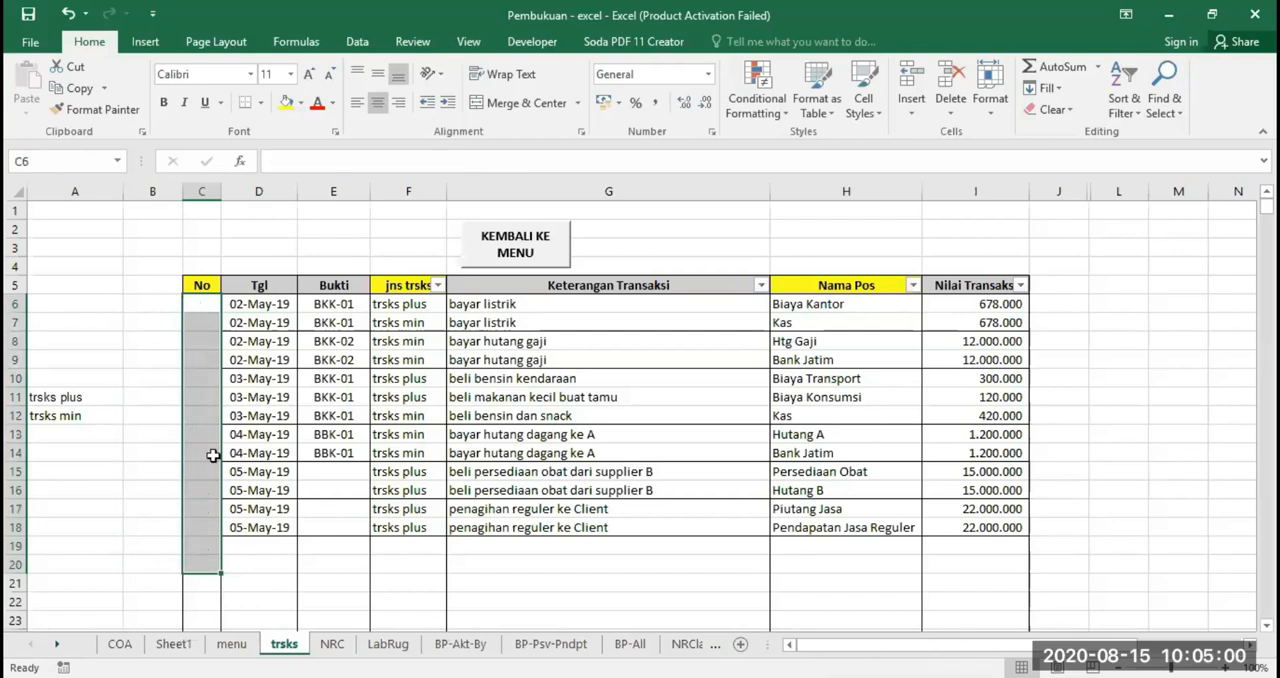
Enter the numbering formula =IF($D6="";"";MAX($C$5:$C5)+1) in the first No cell, C6
{"action": "left_click", "coordinate": [203, 305]}
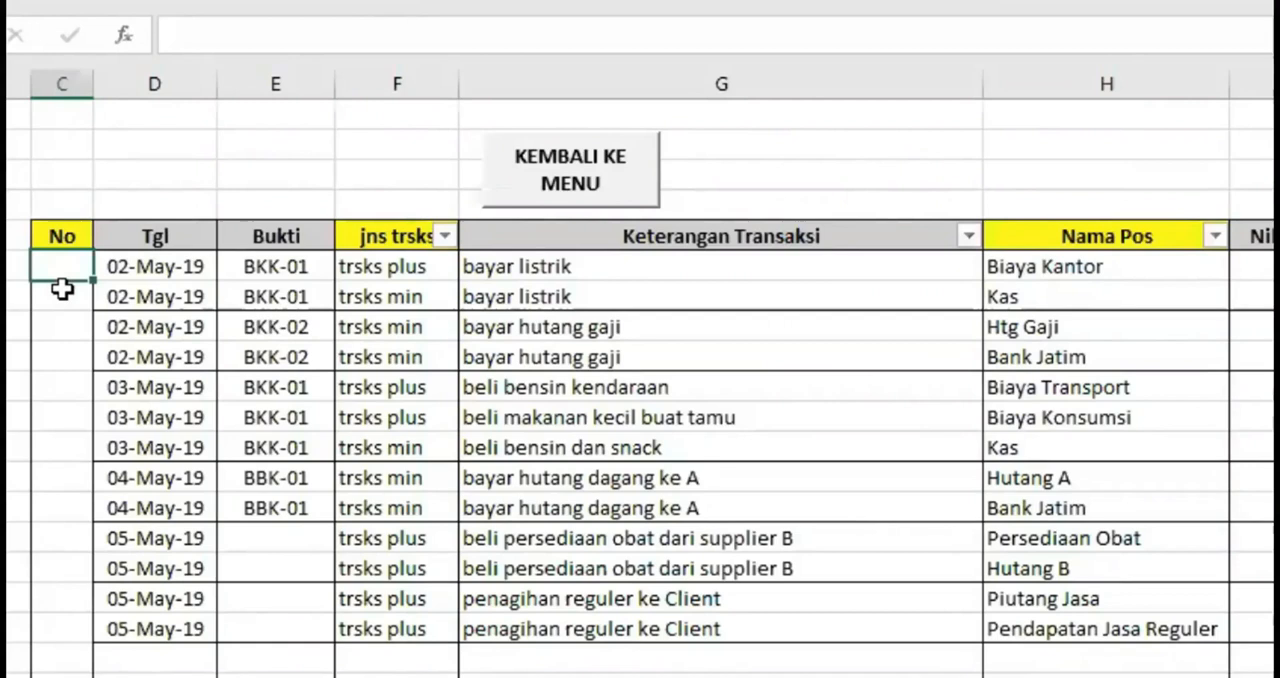
{"action": "type", "text": "=IF("}
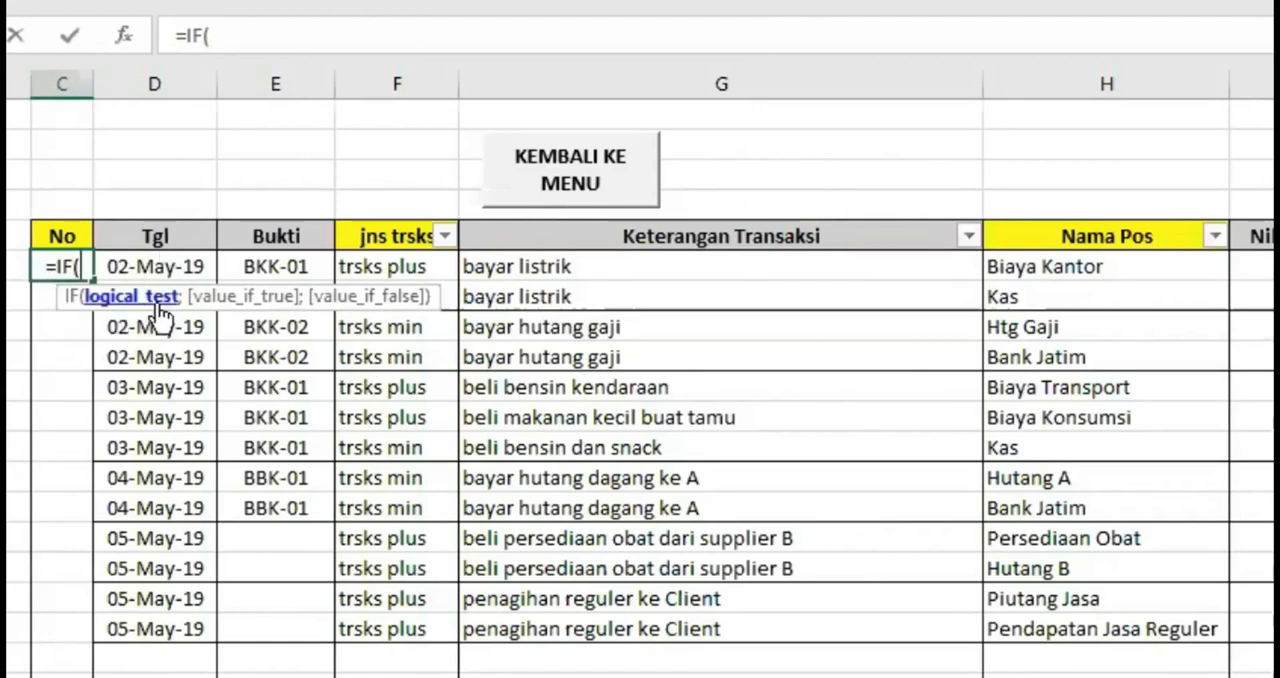
{"action": "type", "text": "$D"}
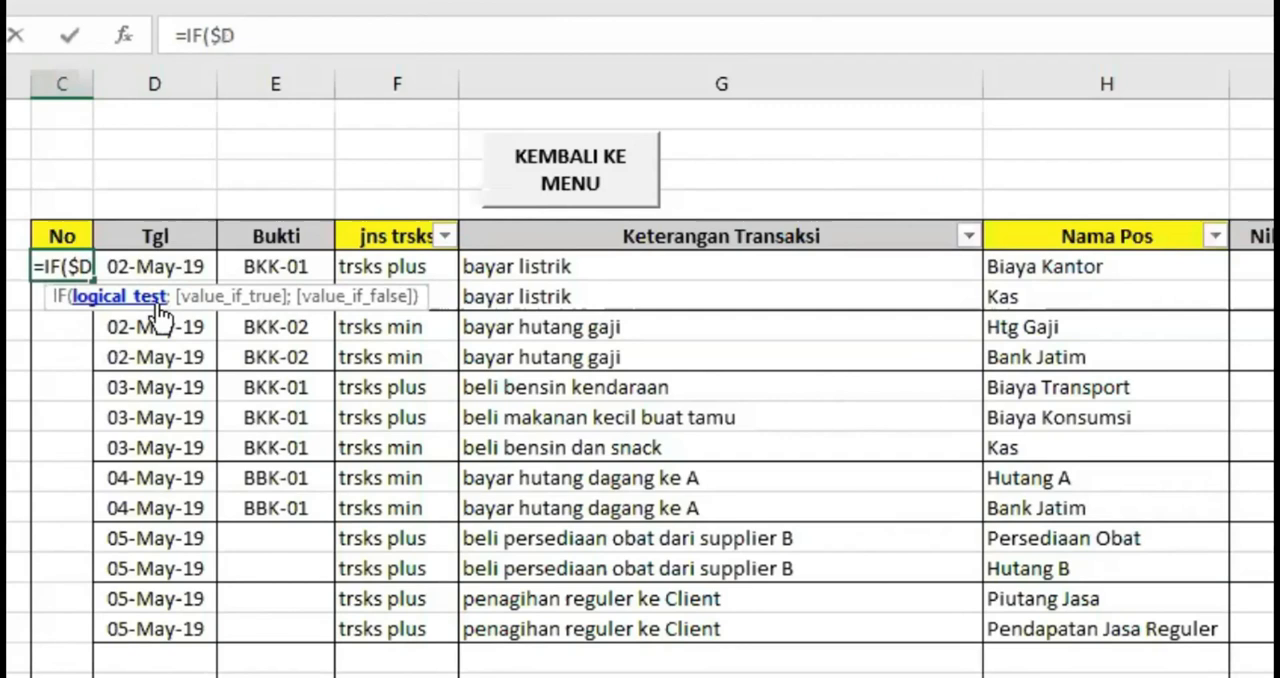
{"action": "type", "text": "6="}
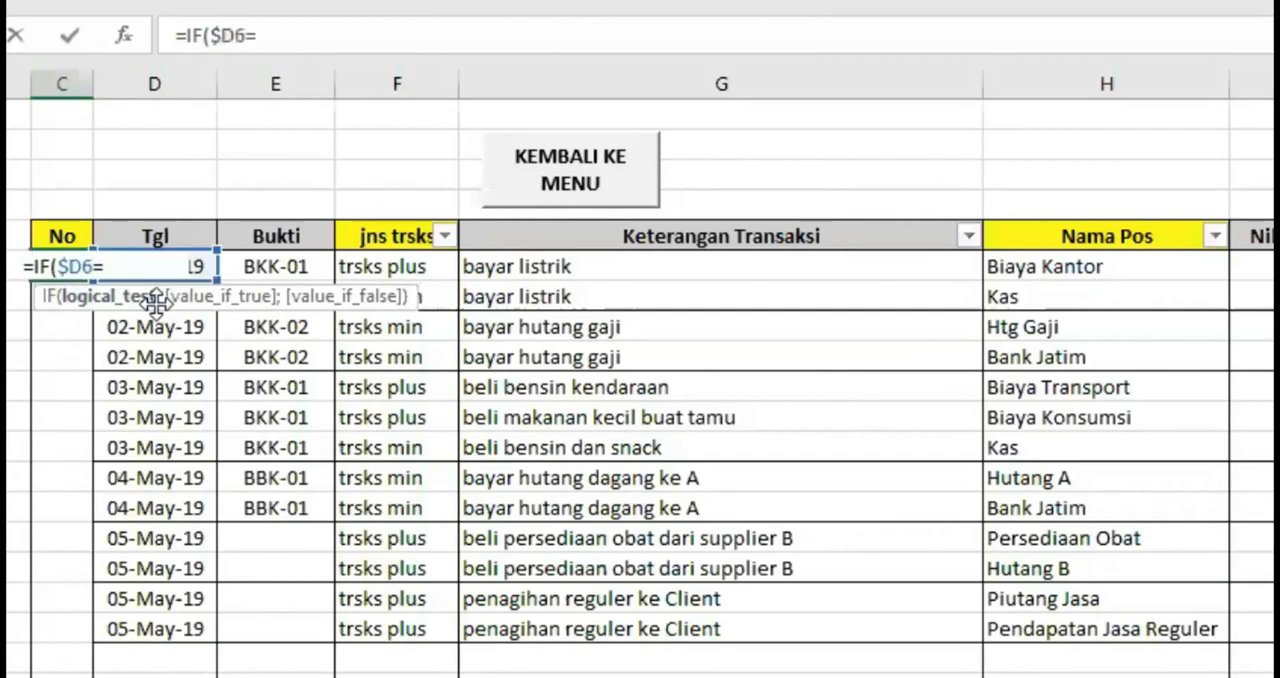
{"action": "type", "text": "\"\""}
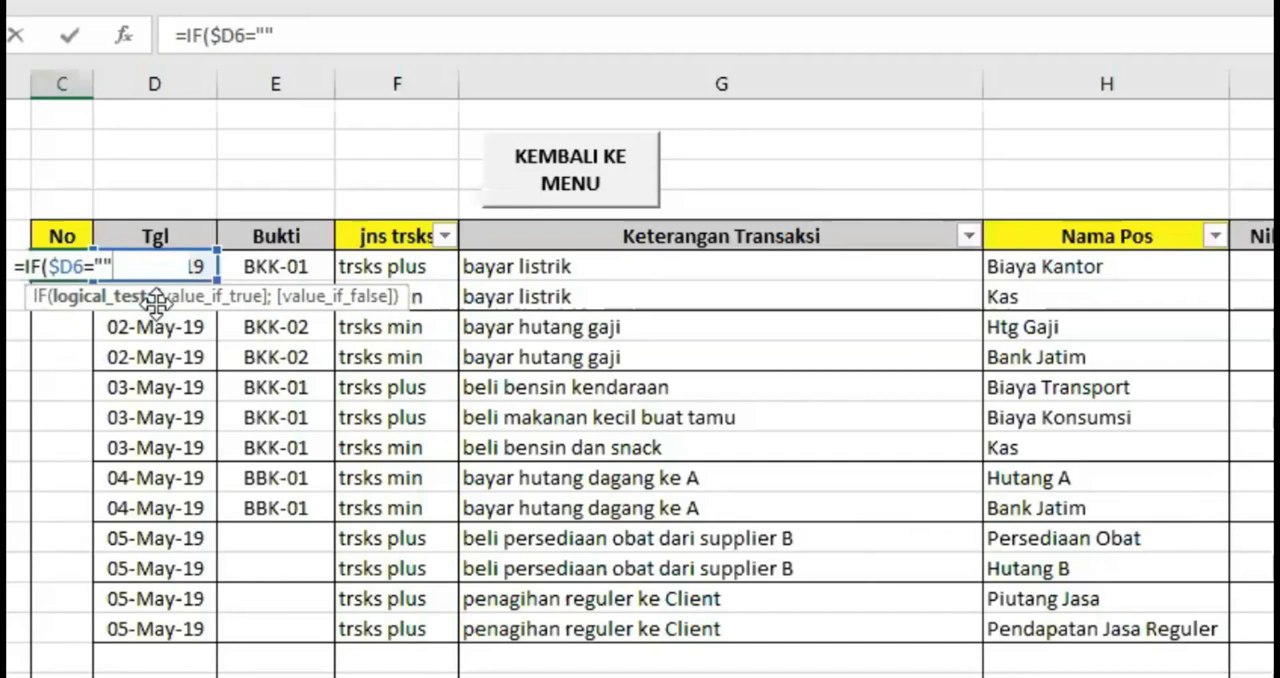
{"action": "type", "text": ";"}
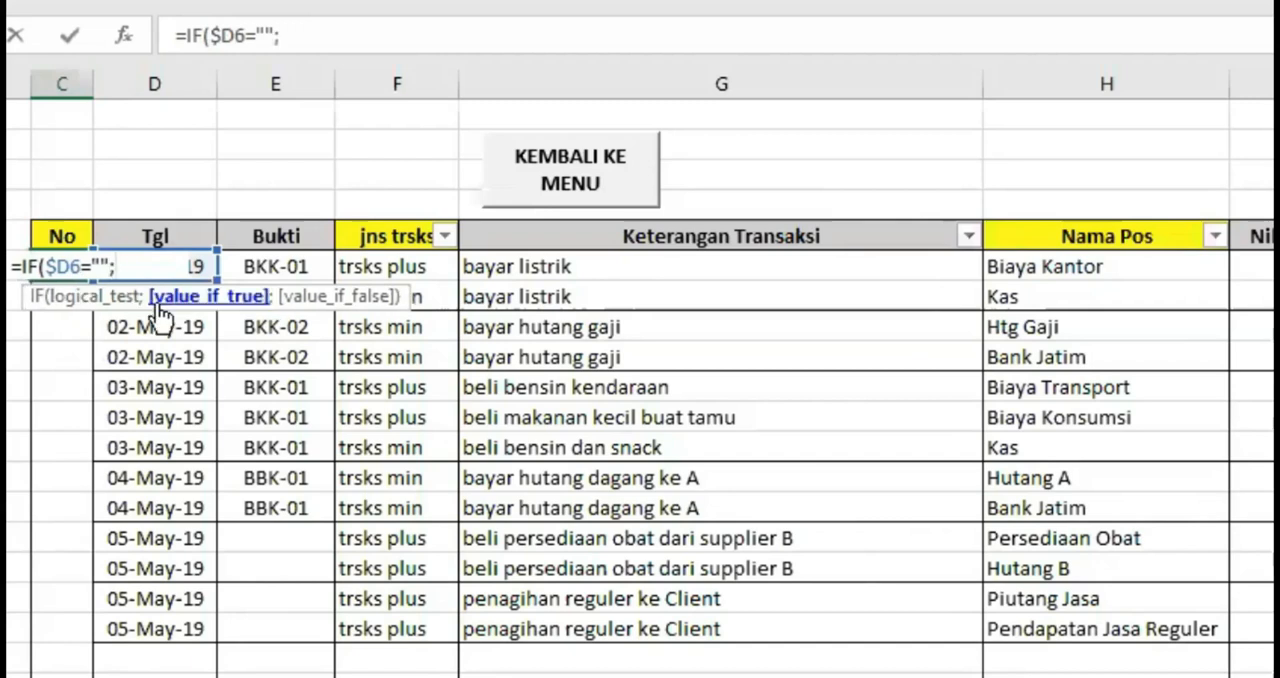
{"action": "type", "text": "\"\""}
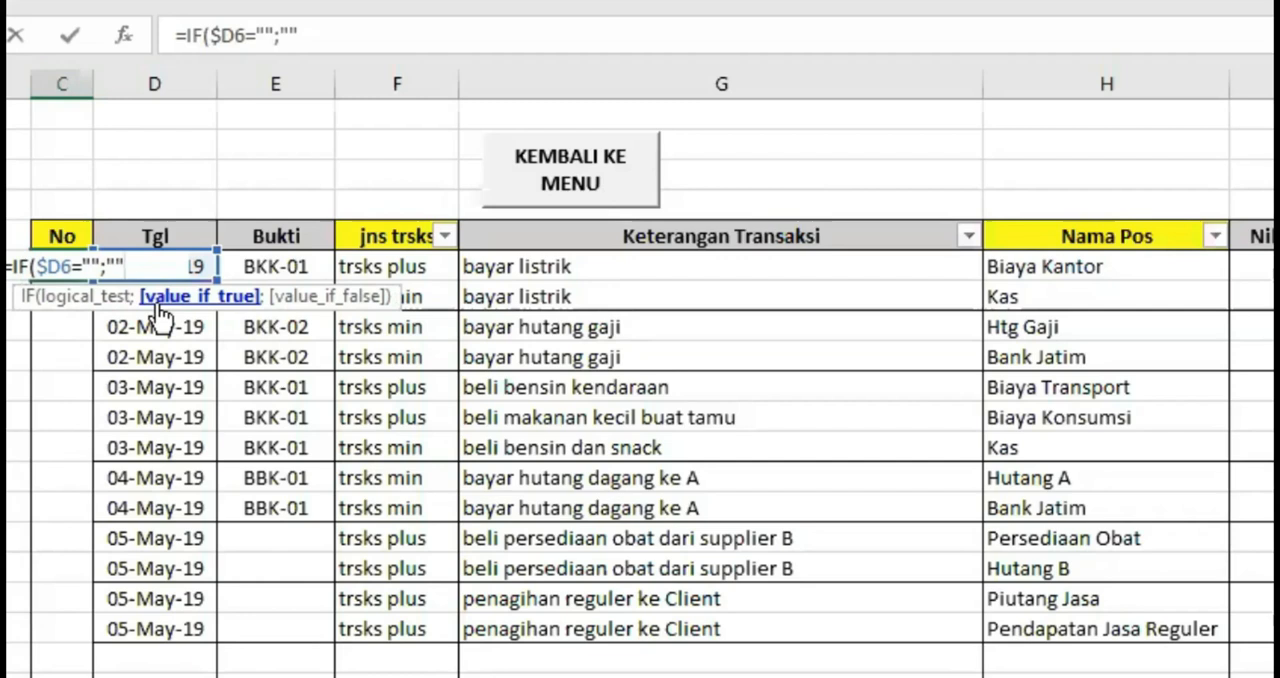
{"action": "type", "text": ";"}
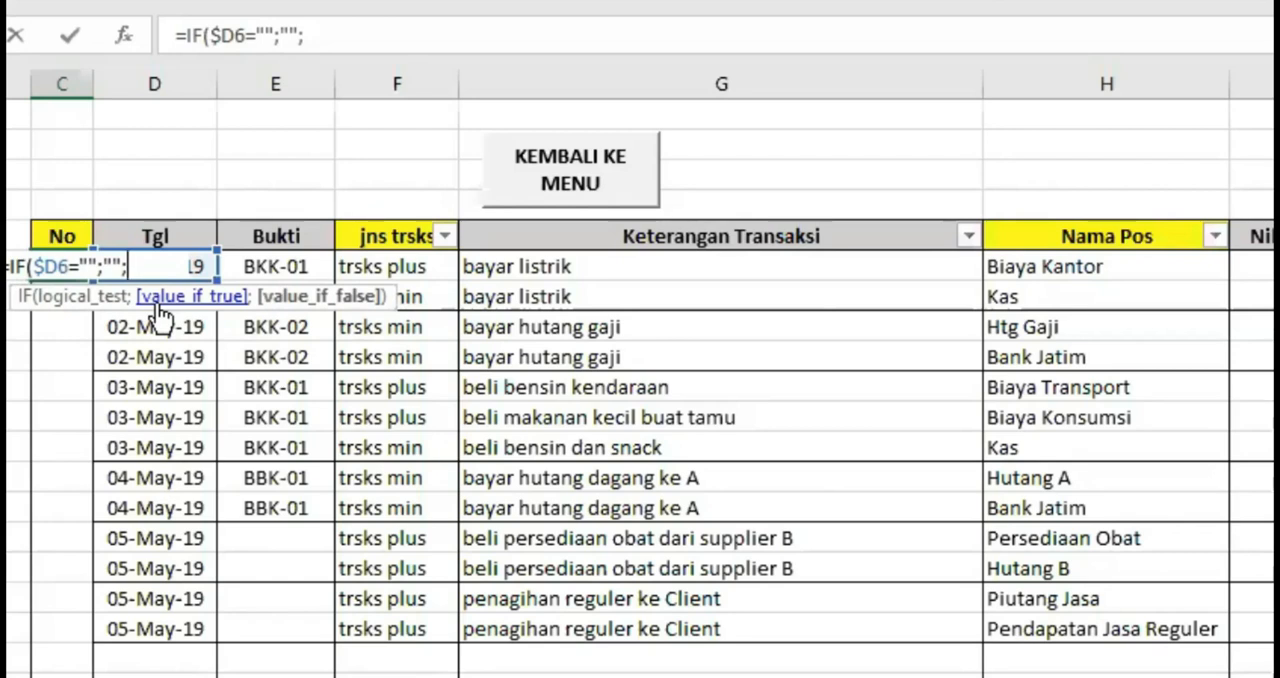
{"action": "type", "text": "max("}
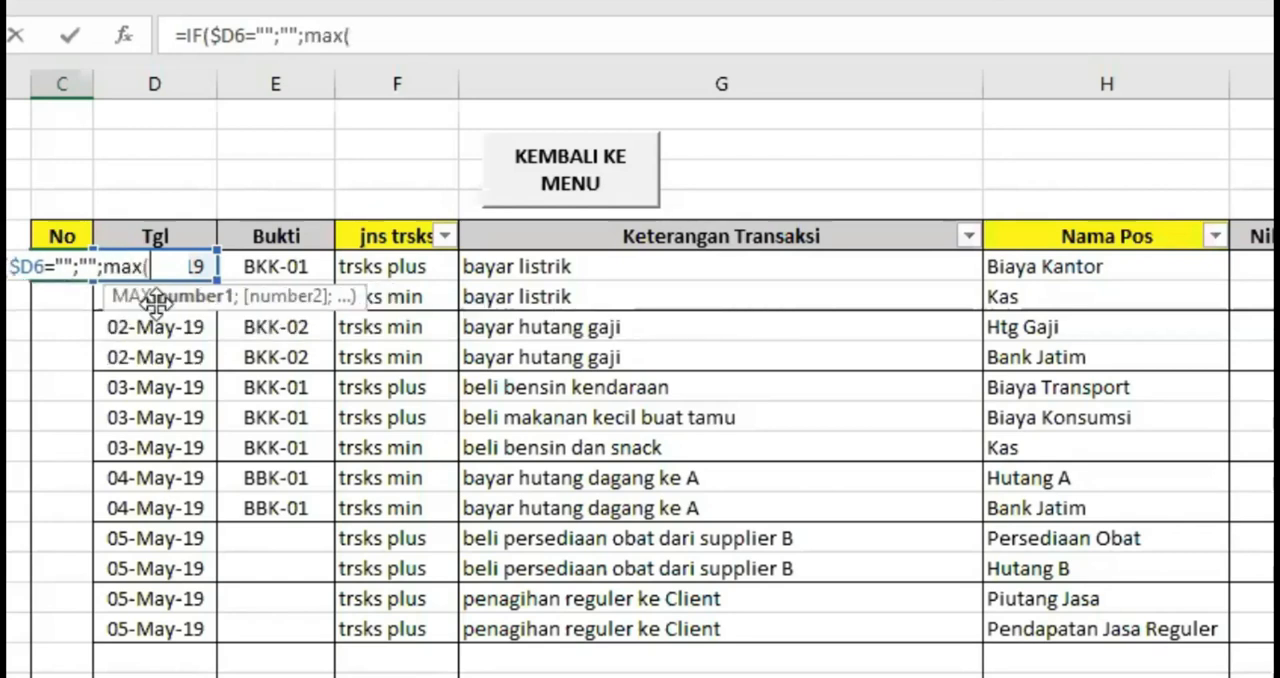
{"action": "type", "text": "$"}
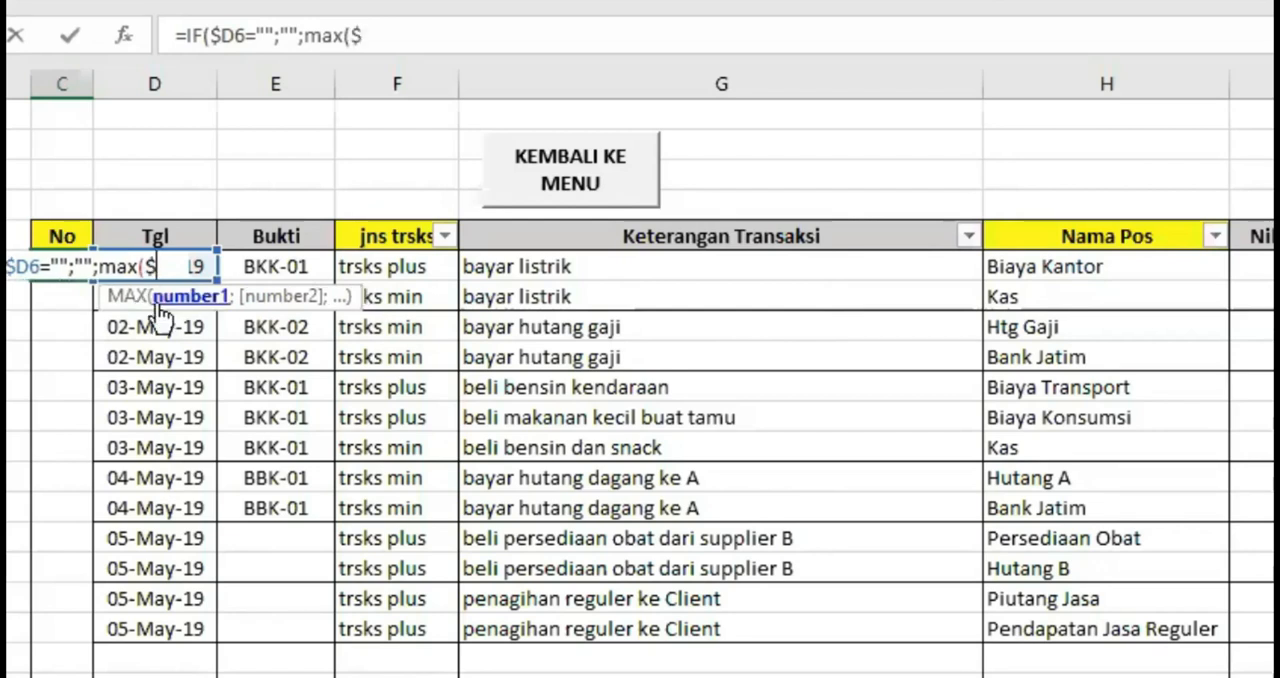
{"action": "type", "text": "C$"}
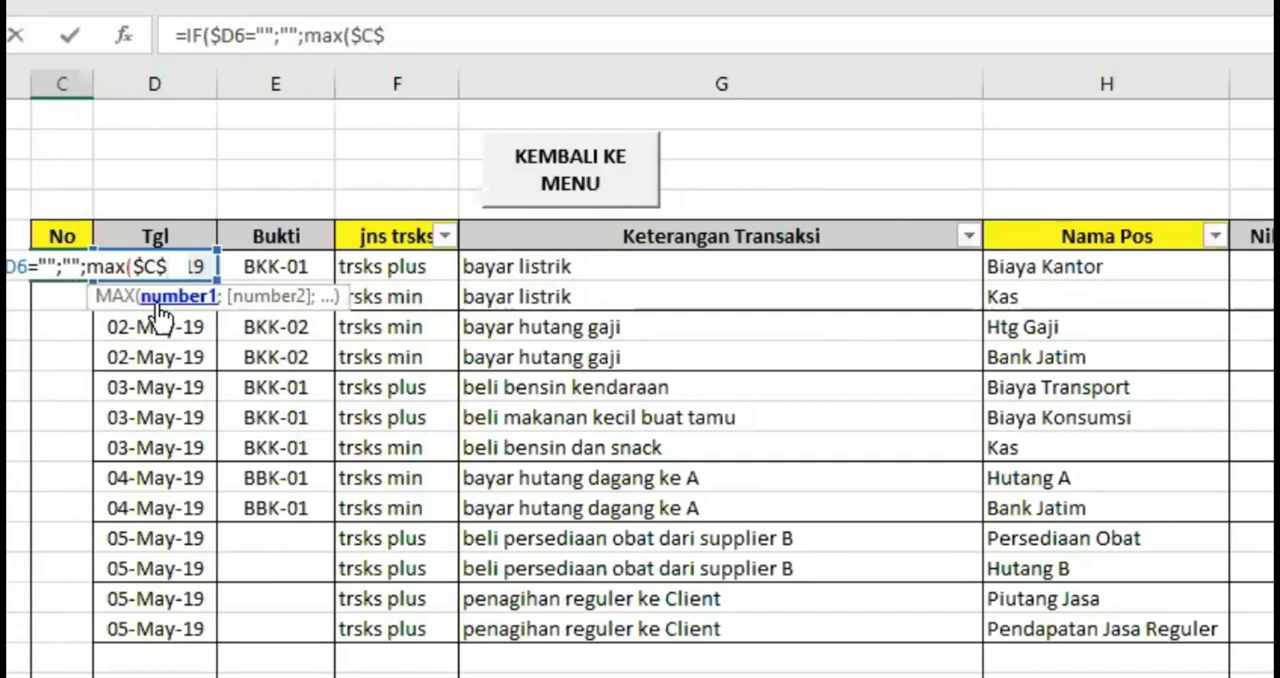
{"action": "type", "text": "%"}
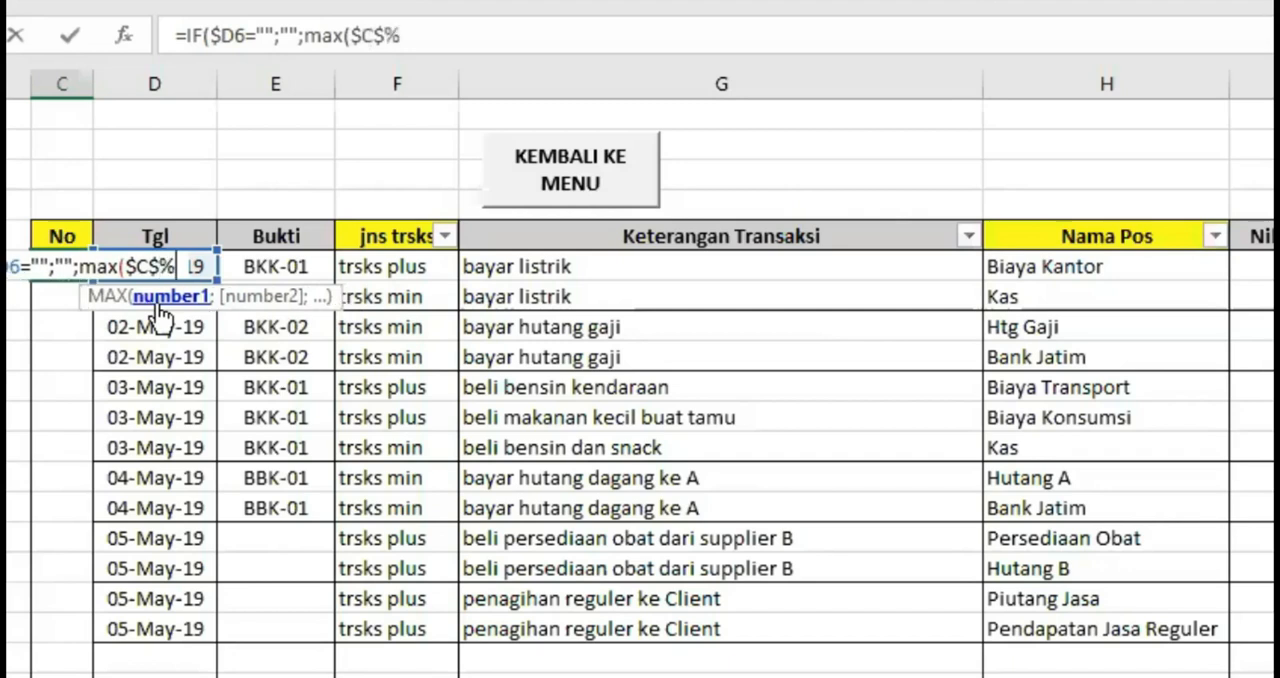
{"action": "key", "text": "BackSpace"}
{"action": "type", "text": "5"}
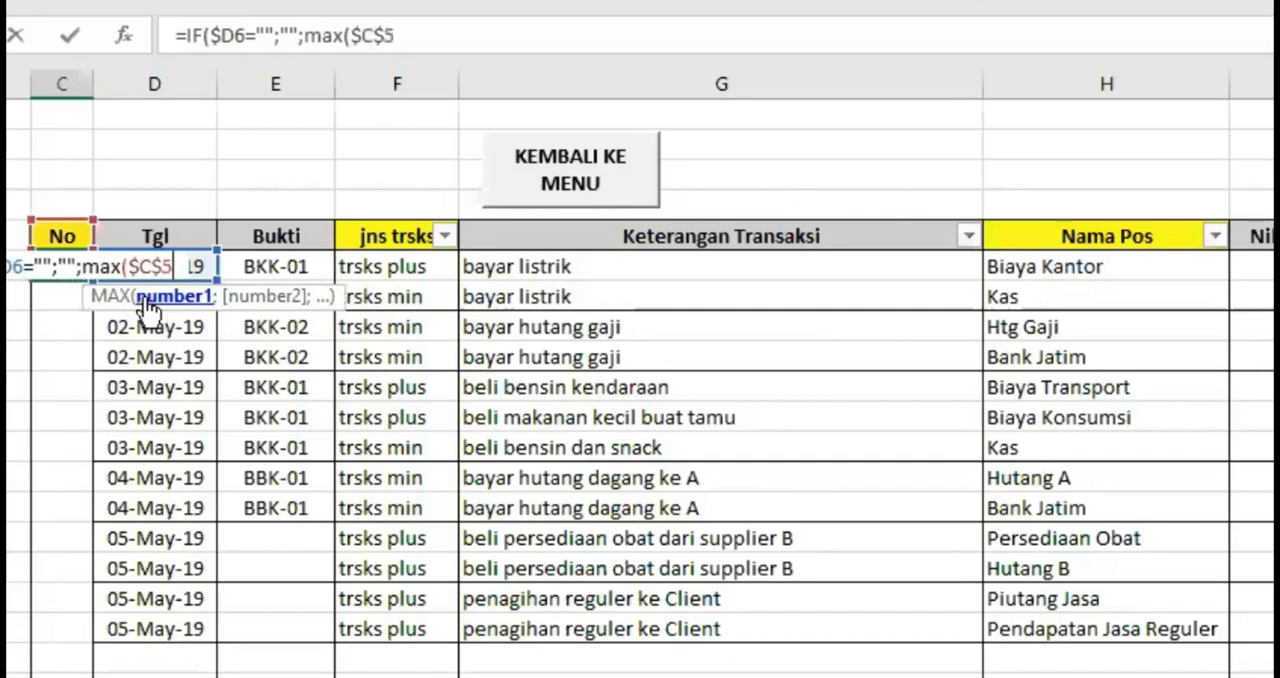
{"action": "type", "text": ":"}
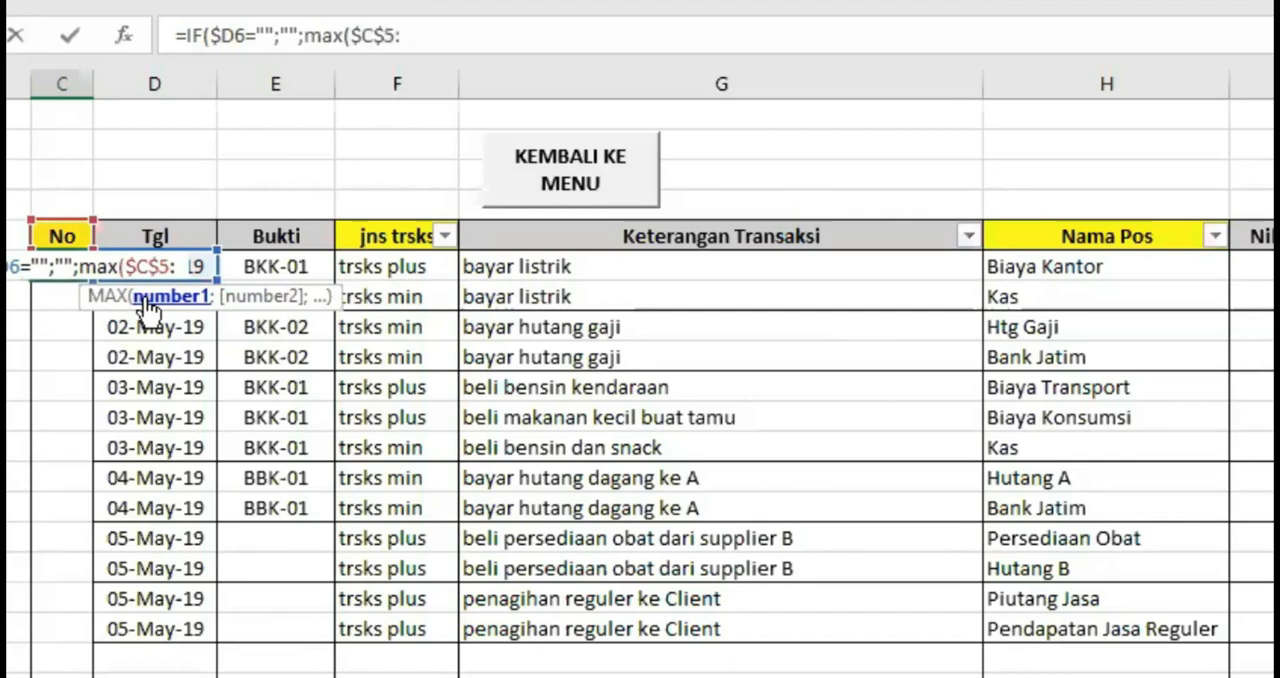
{"action": "type", "text": "$C5)"}
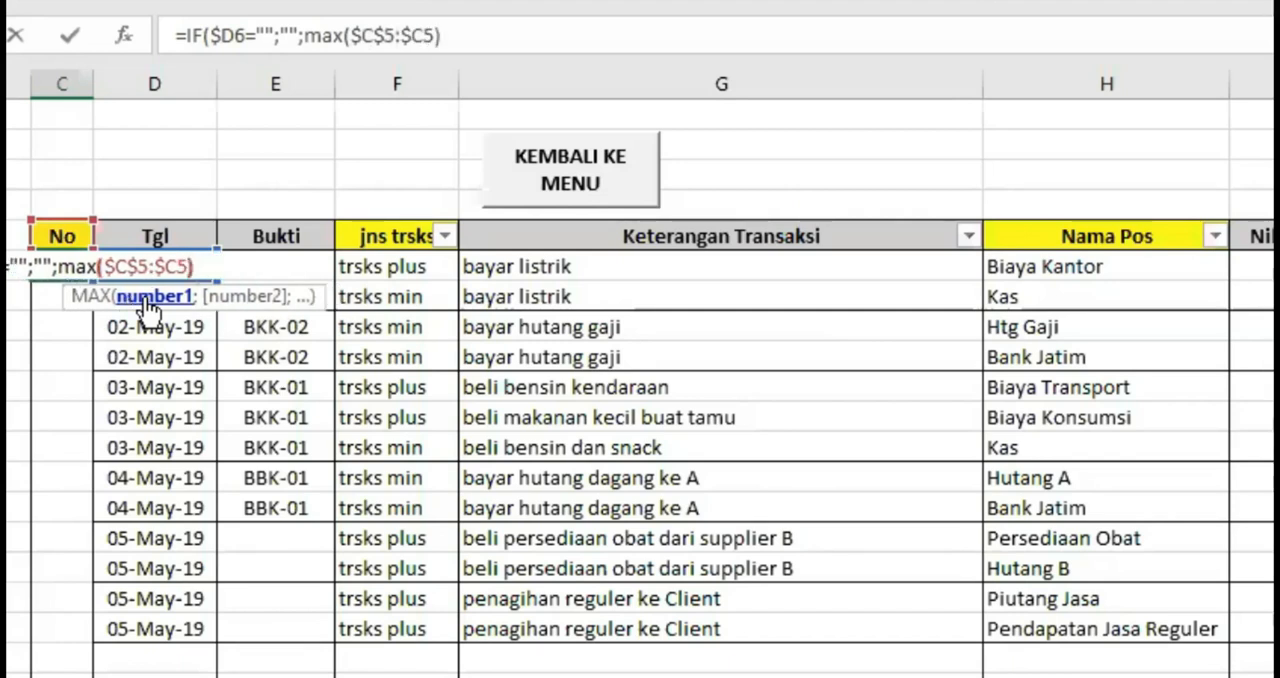
{"action": "type", "text": "=1"}
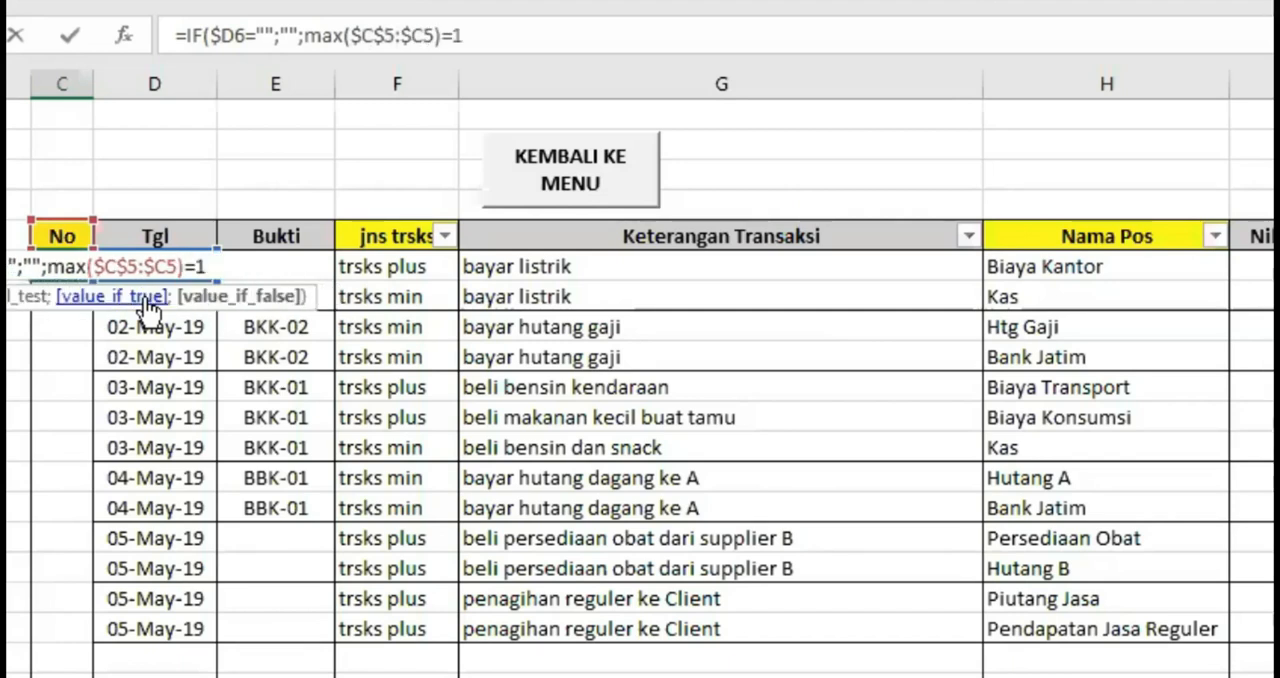
{"action": "key", "text": "BackSpace"}
{"action": "key", "text": "BackSpace"}
{"action": "type", "text": "+1)"}
{"action": "key", "text": "Return"}
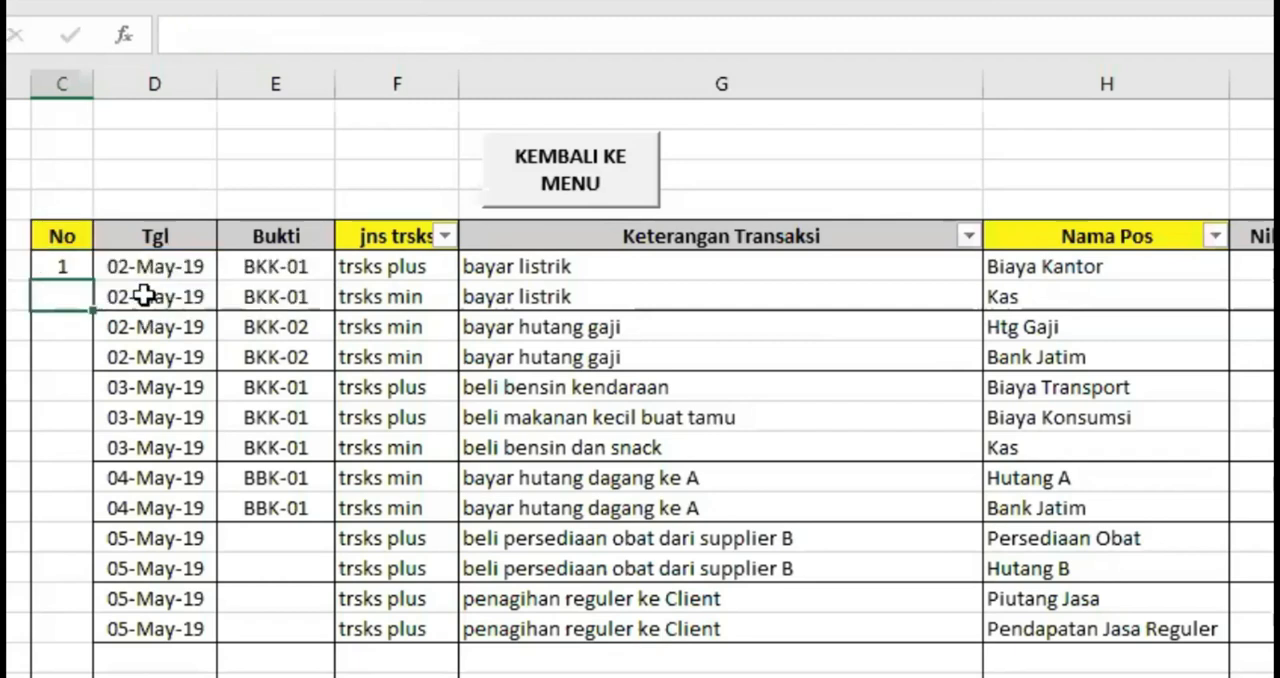
Check the numbering formula in C6 against the No header cell C5 that its MAX range starts from
{"action": "left_click", "coordinate": [65, 264]}
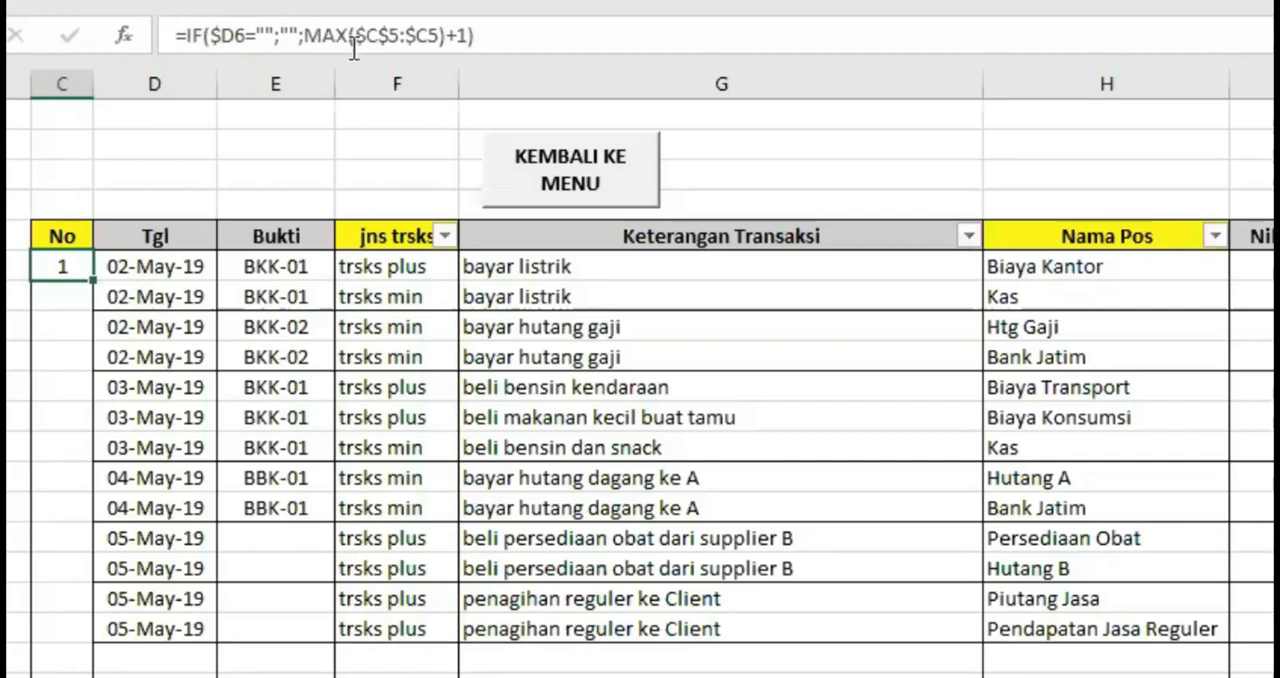
{"action": "left_click", "coordinate": [60, 230]}
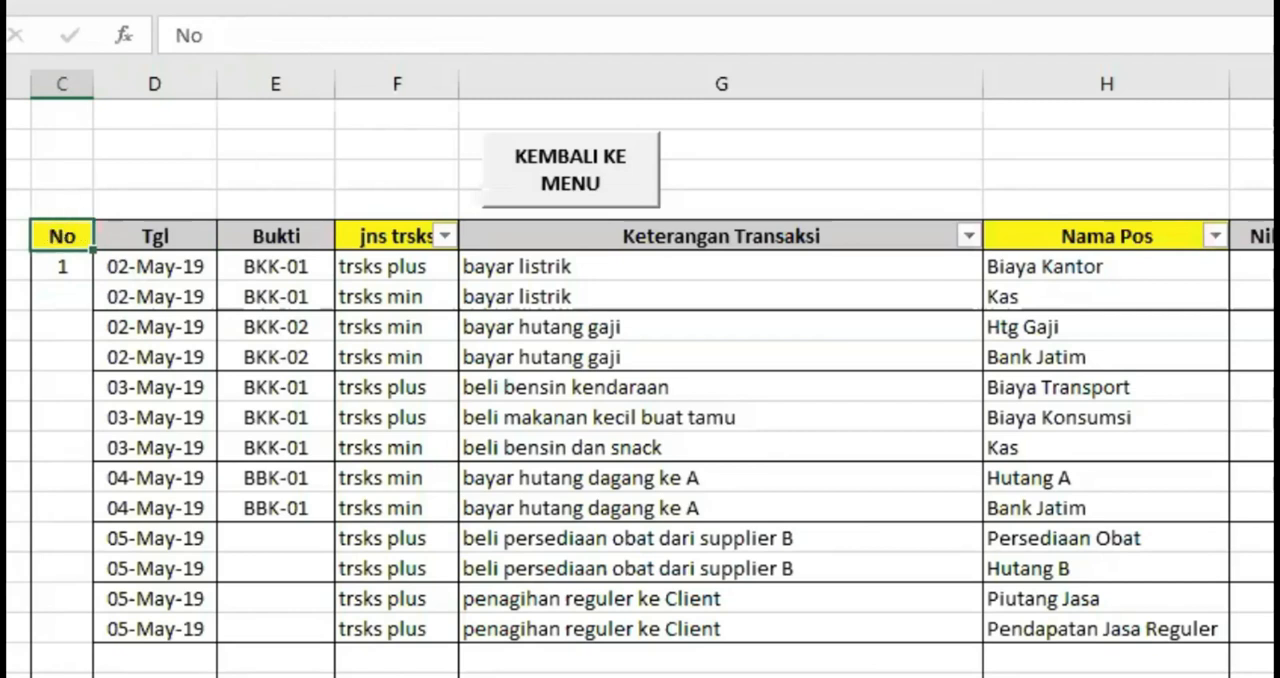
{"action": "left_click", "coordinate": [67, 262]}
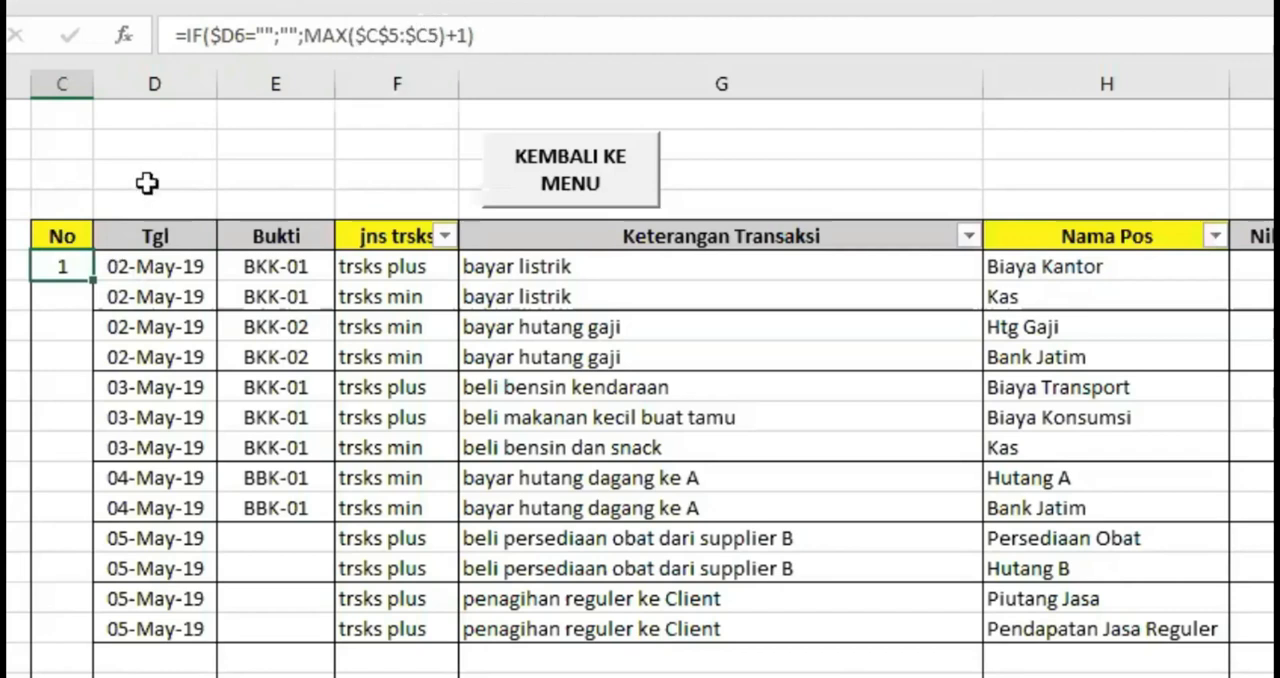
{"action": "left_click", "coordinate": [62, 235]}
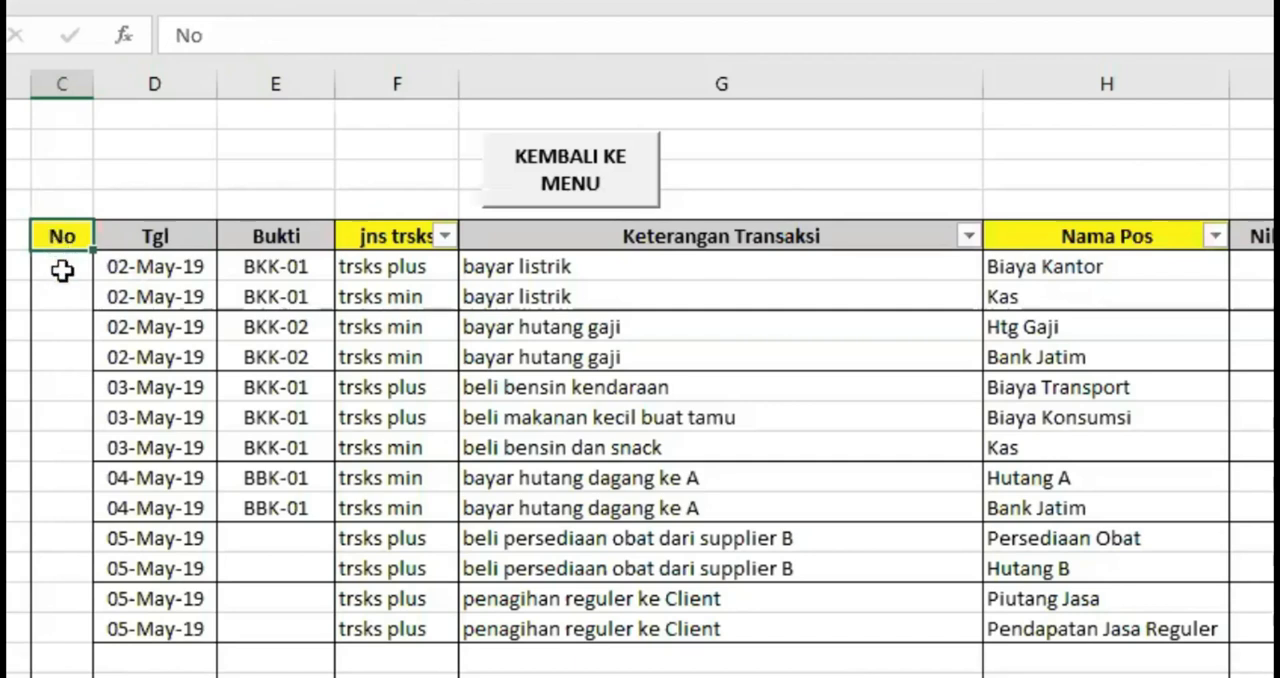
{"action": "left_click", "coordinate": [62, 269]}
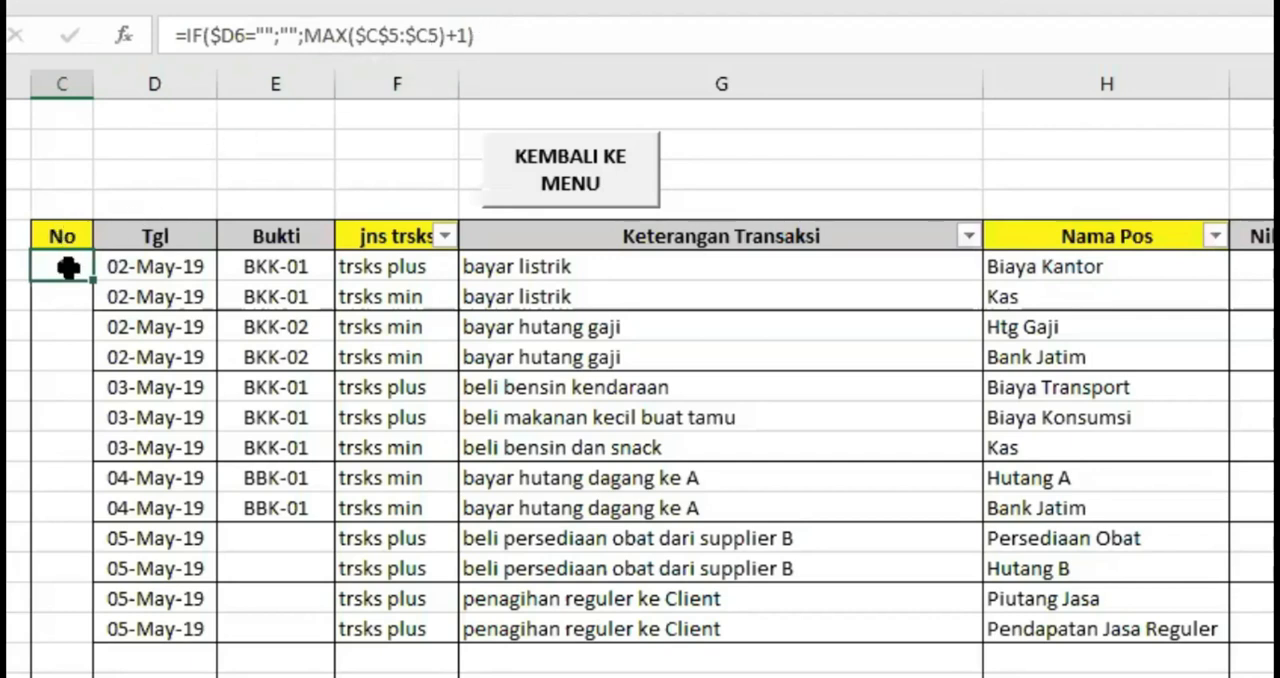
Delete the first transaction's Tgl date in D6 to test the numbering formula, and undo the deletion
{"action": "left_click", "coordinate": [137, 279]}
{"action": "key", "text": "Delete"}
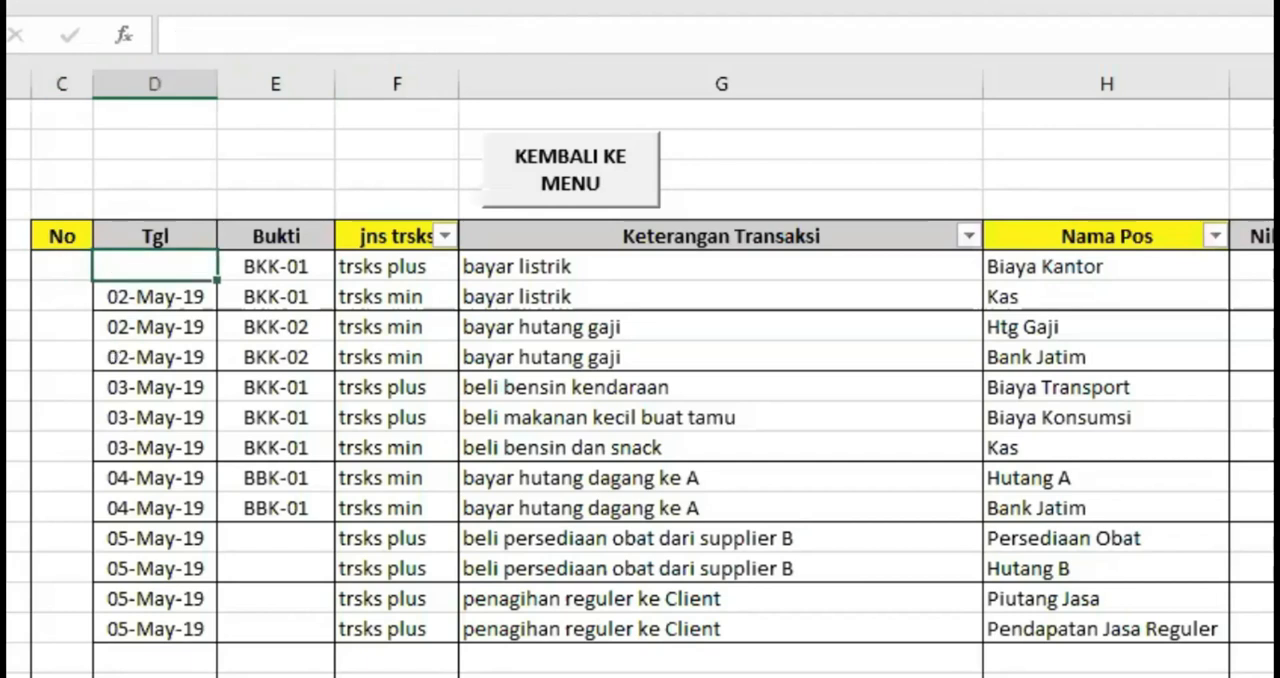
{"action": "key", "text": "ctrl+z"}
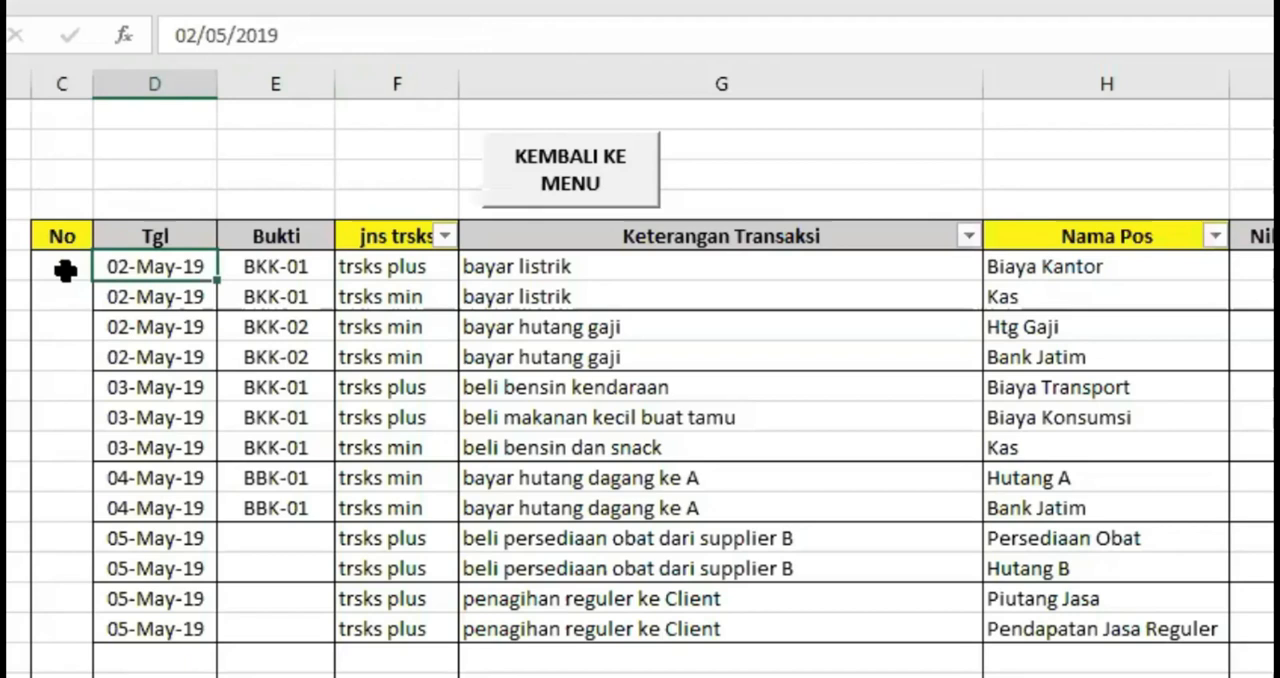
Fill the numbering formula from C6 down the No column to row 40
{"action": "left_click", "coordinate": [62, 270]}
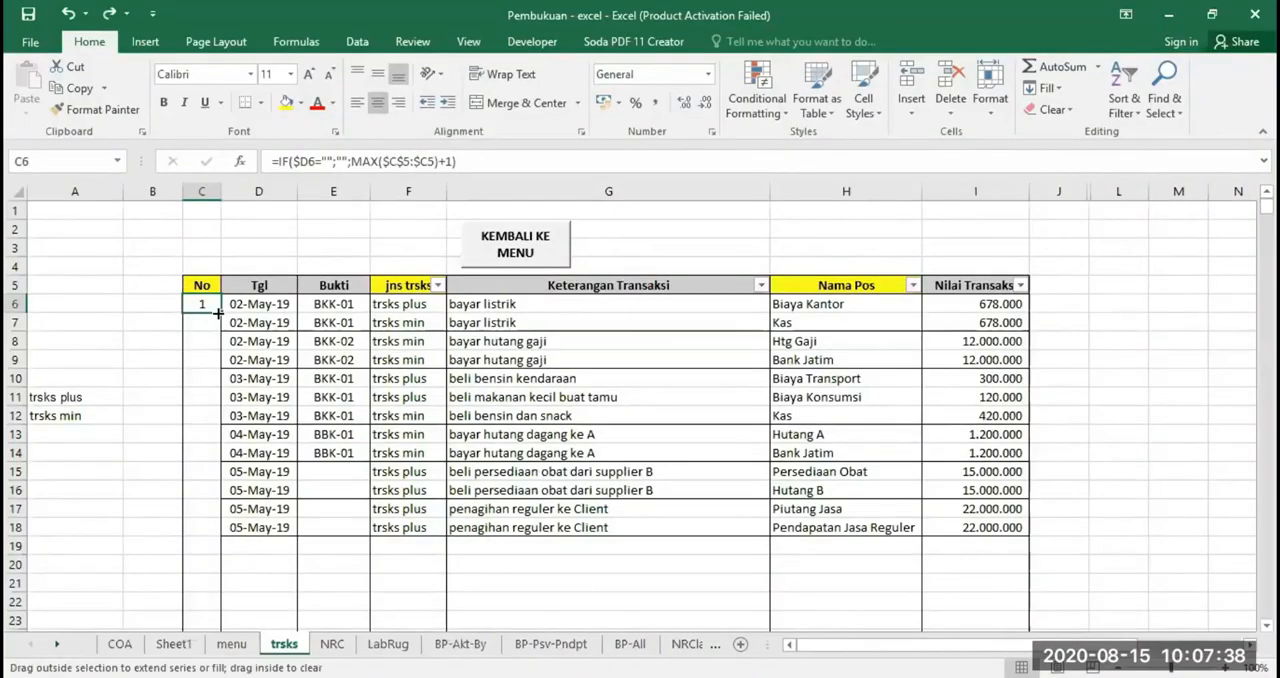
{"action": "left_click_drag", "start_coordinate": [88, 283], "coordinate": [42, 676]}
{"action": "left_click_drag", "start_coordinate": [190, 557], "coordinate": [213, 588]}
{"action": "scroll", "coordinate": [314, 423], "scroll_direction": "up", "scroll_amount": 6}
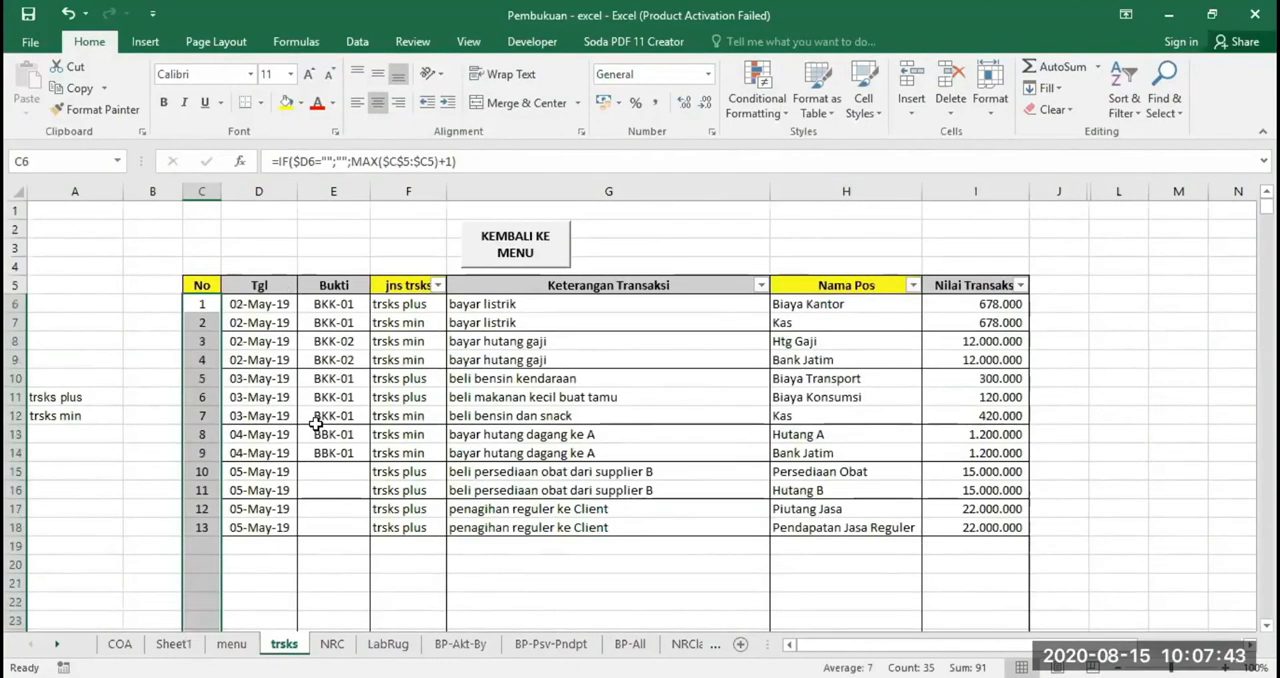
Test the automatic numbering with a placeholder z in the empty Tgl cell D19, and remove the placeholder
{"action": "left_click", "coordinate": [316, 530]}
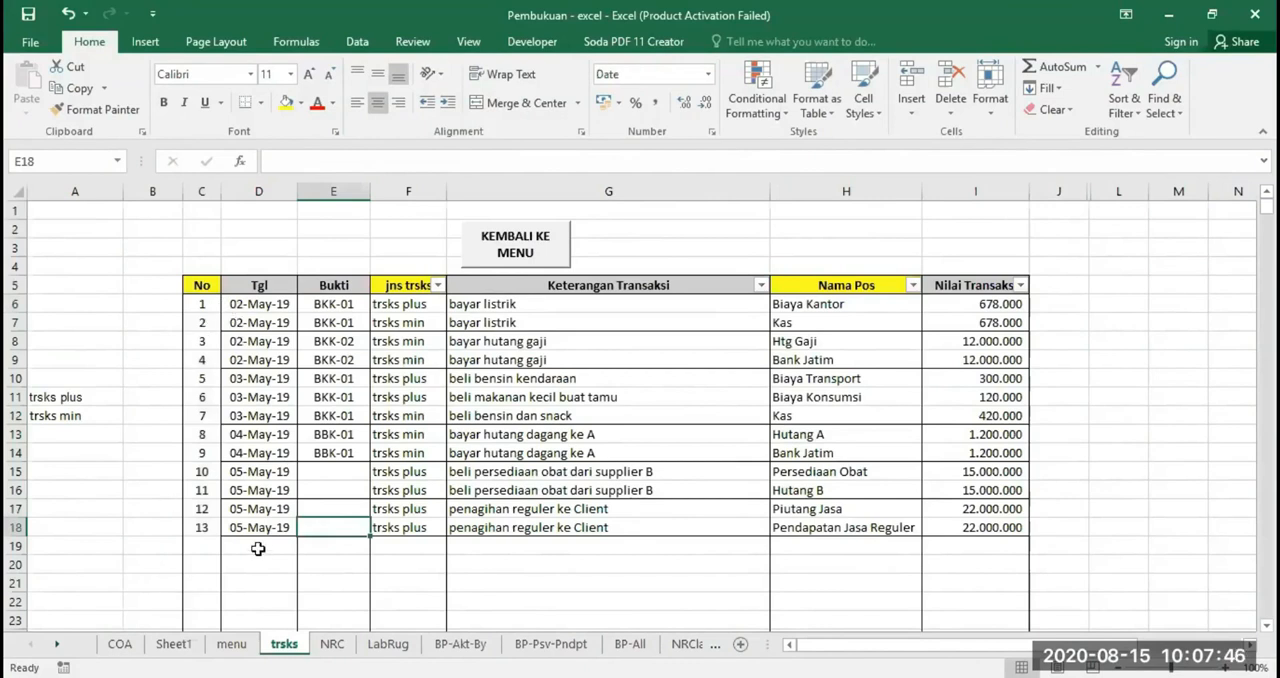
{"action": "left_click", "coordinate": [15, 546]}
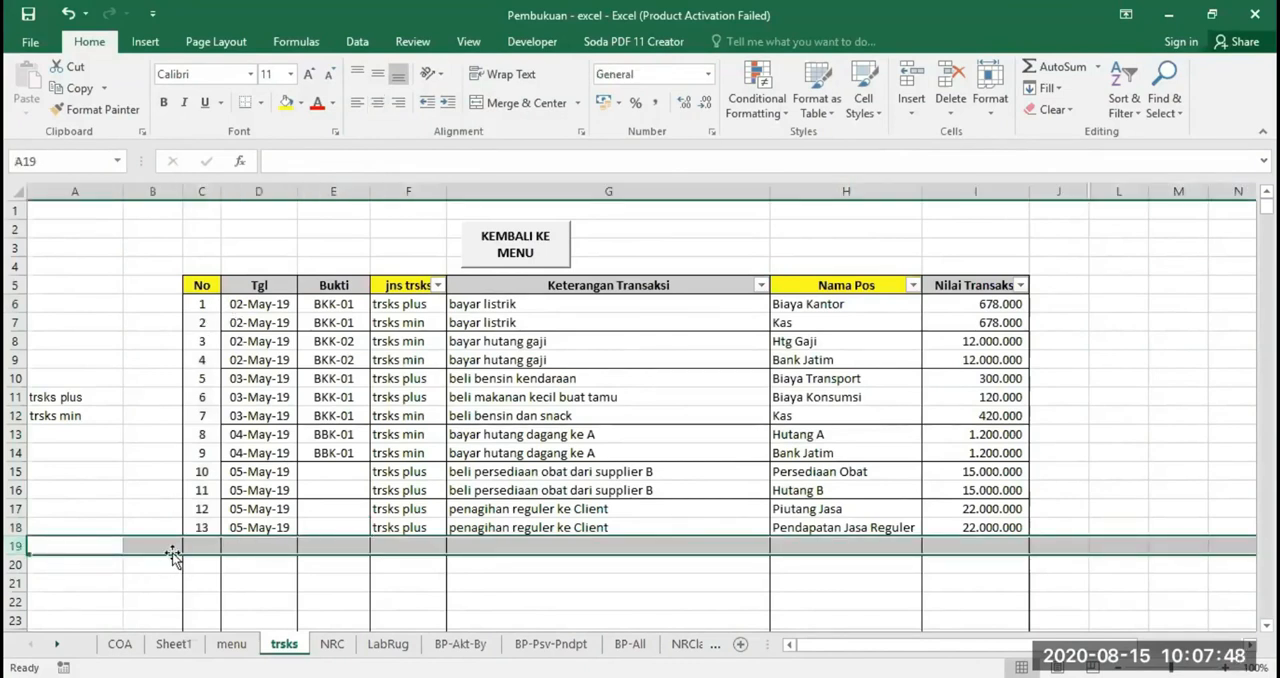
{"action": "left_click", "coordinate": [260, 546]}
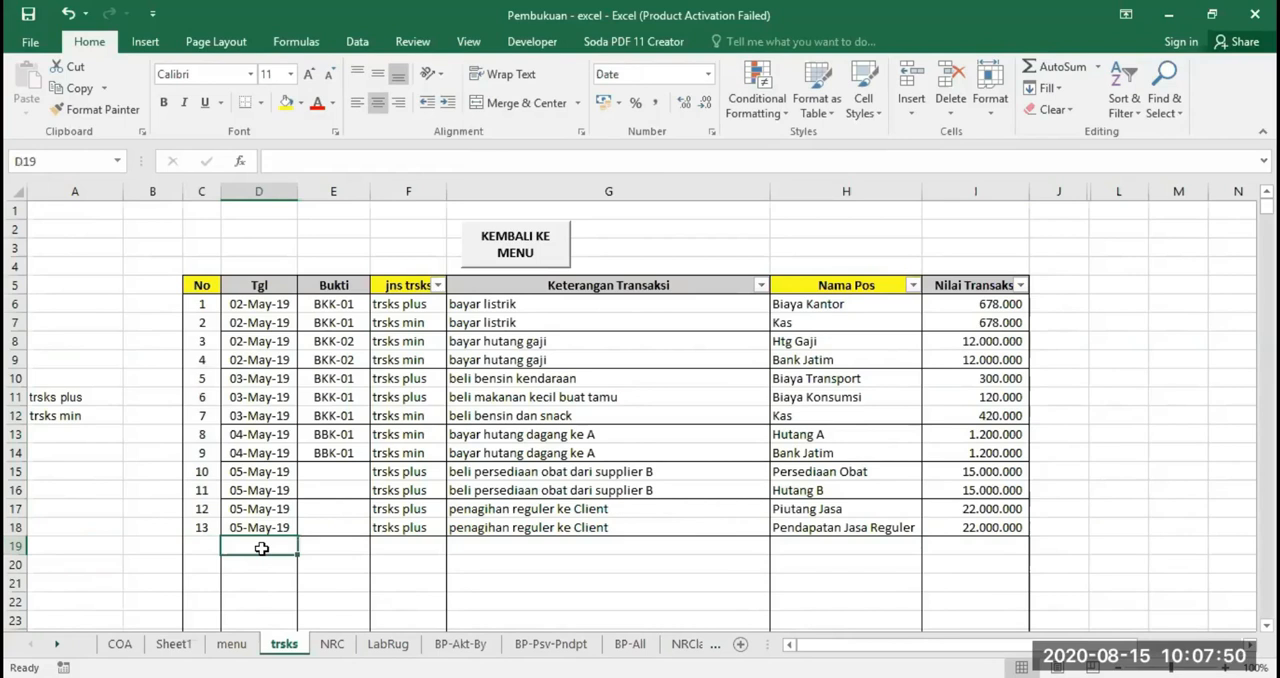
{"action": "key", "text": "Return"}
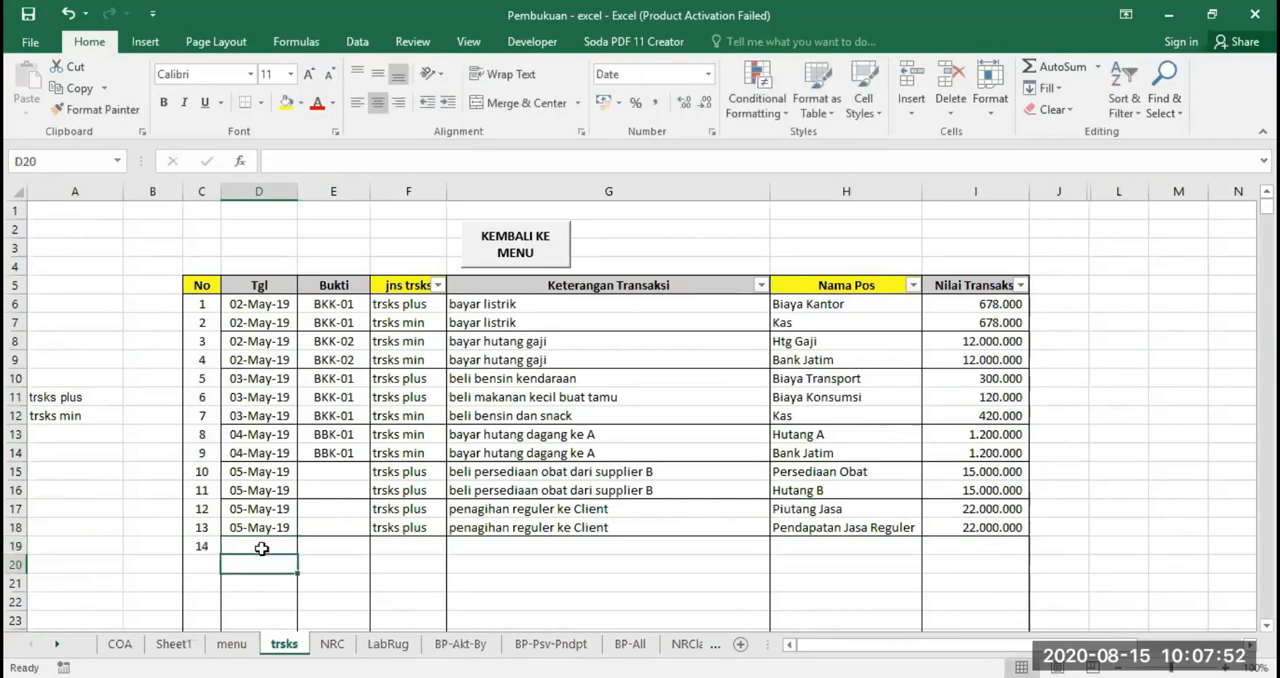
{"action": "left_click", "coordinate": [270, 547]}
{"action": "type", "text": "z"}
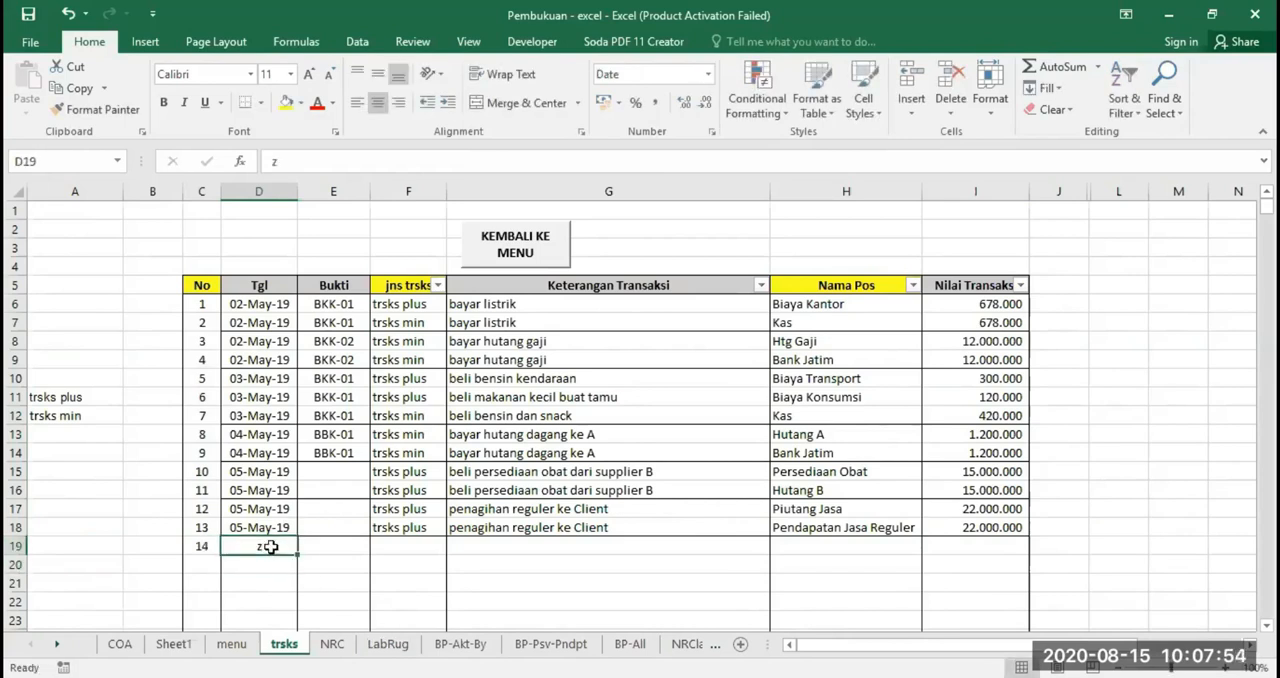
{"action": "key", "text": "Delete"}
{"action": "left_click", "coordinate": [204, 304]}
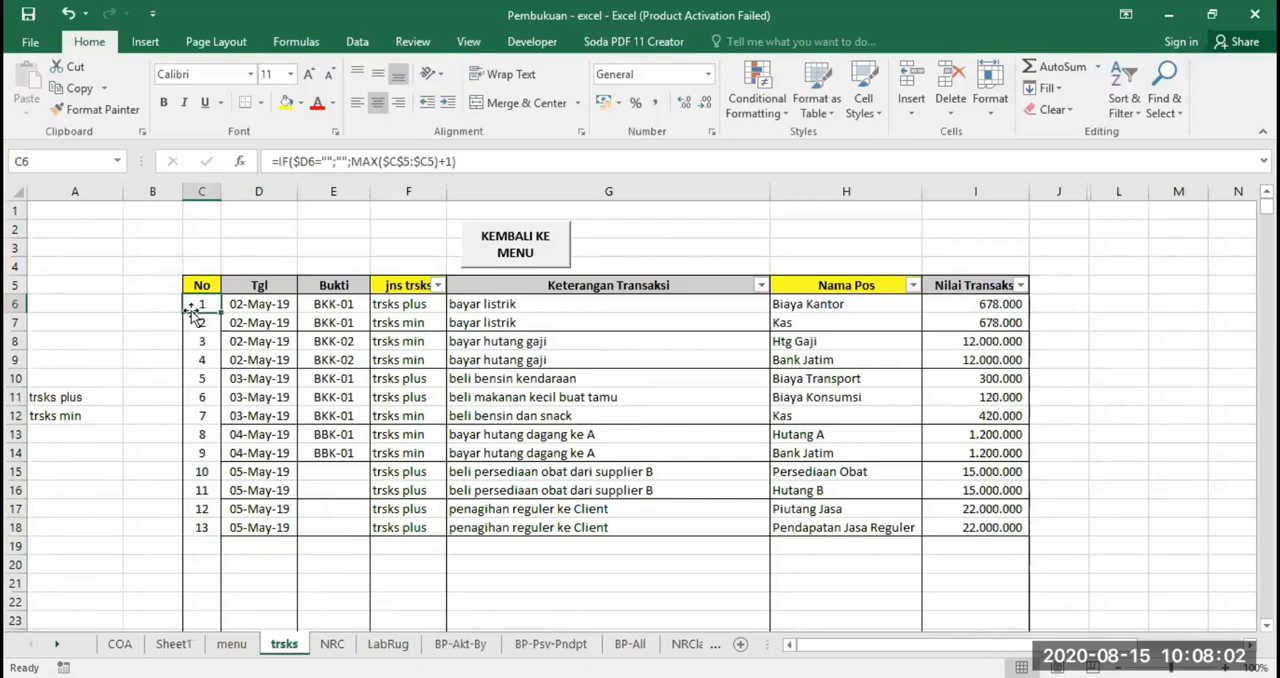
{"action": "left_click", "coordinate": [158, 304]}
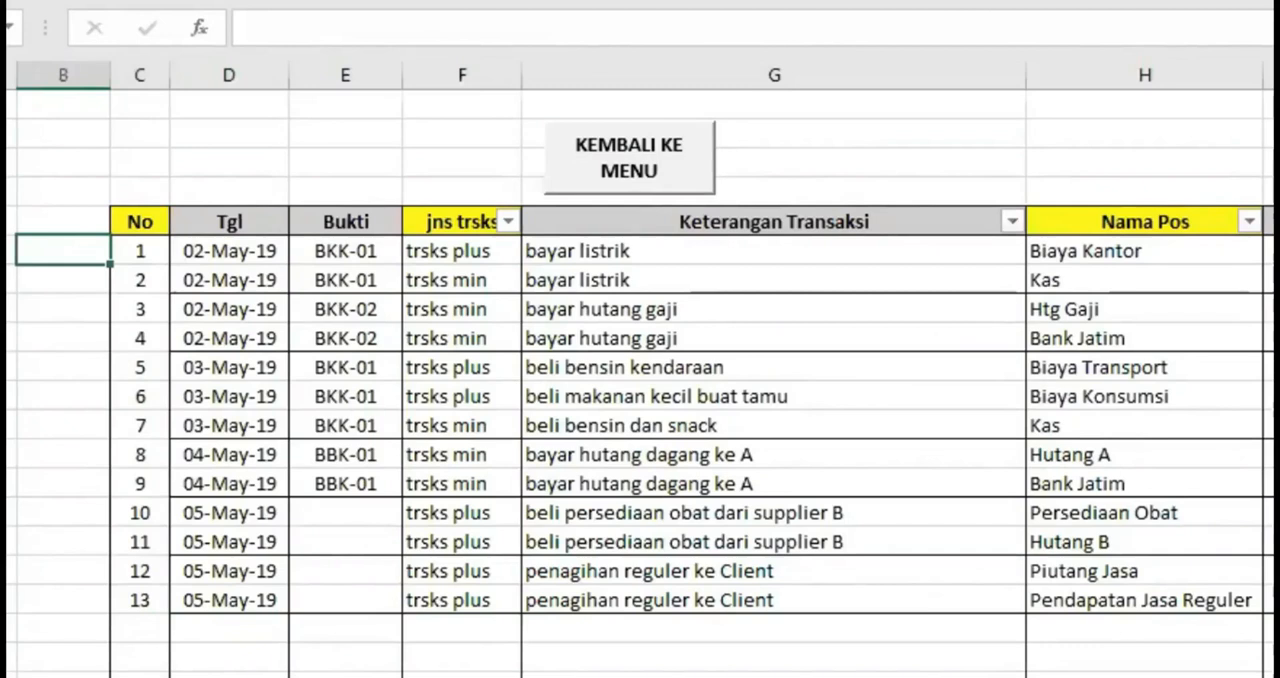
Enter the formula =IF($D6="";"";1) in B6 and center the contents of column B
{"action": "type", "text": "=IF("}
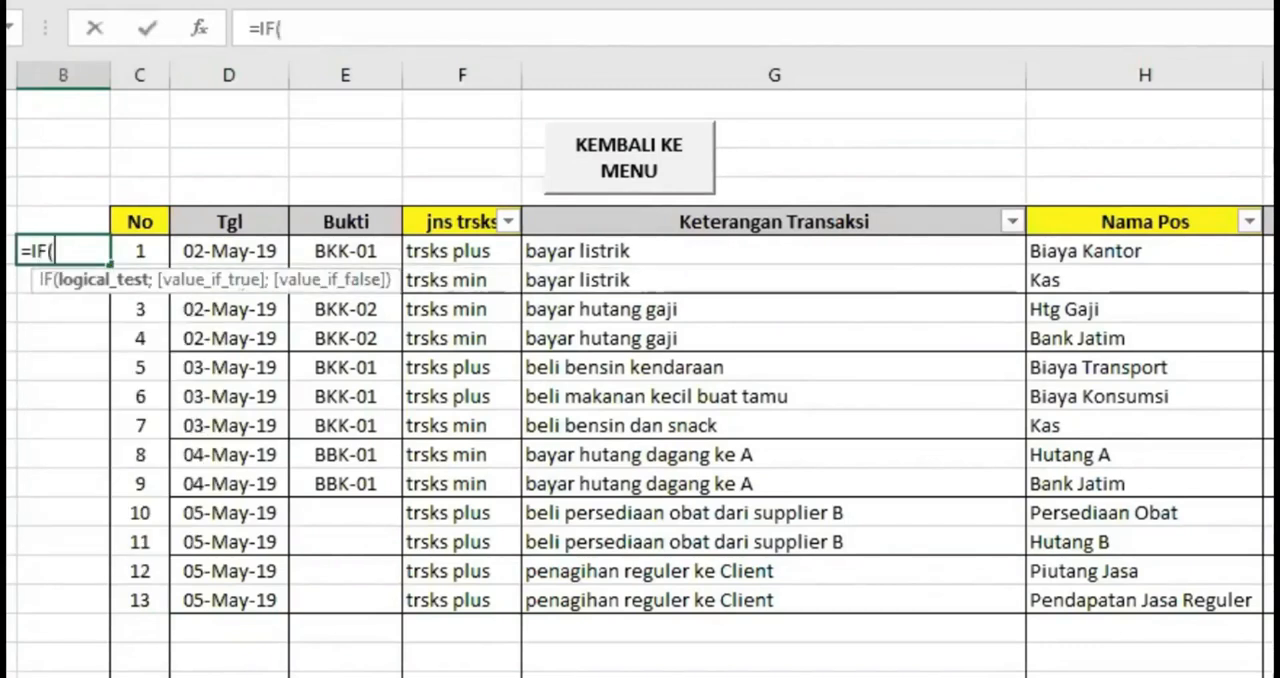
{"action": "type", "text": "$D6=\"\""}
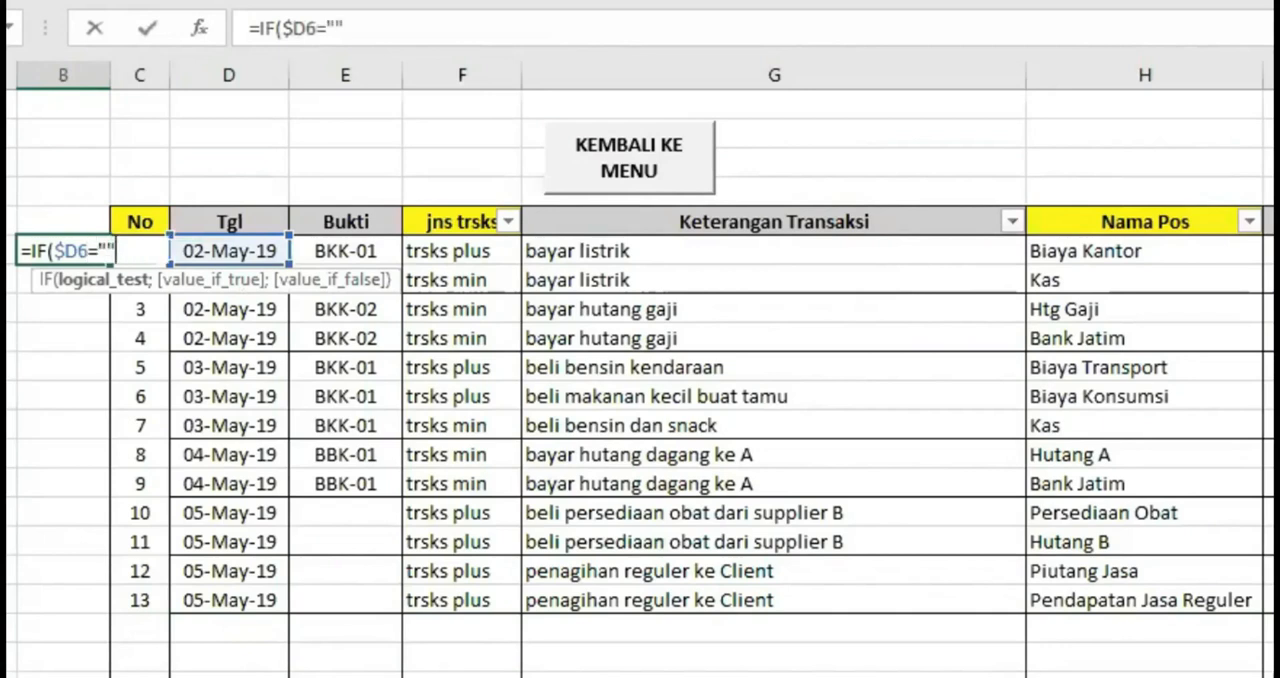
{"action": "type", "text": ";\"\""}
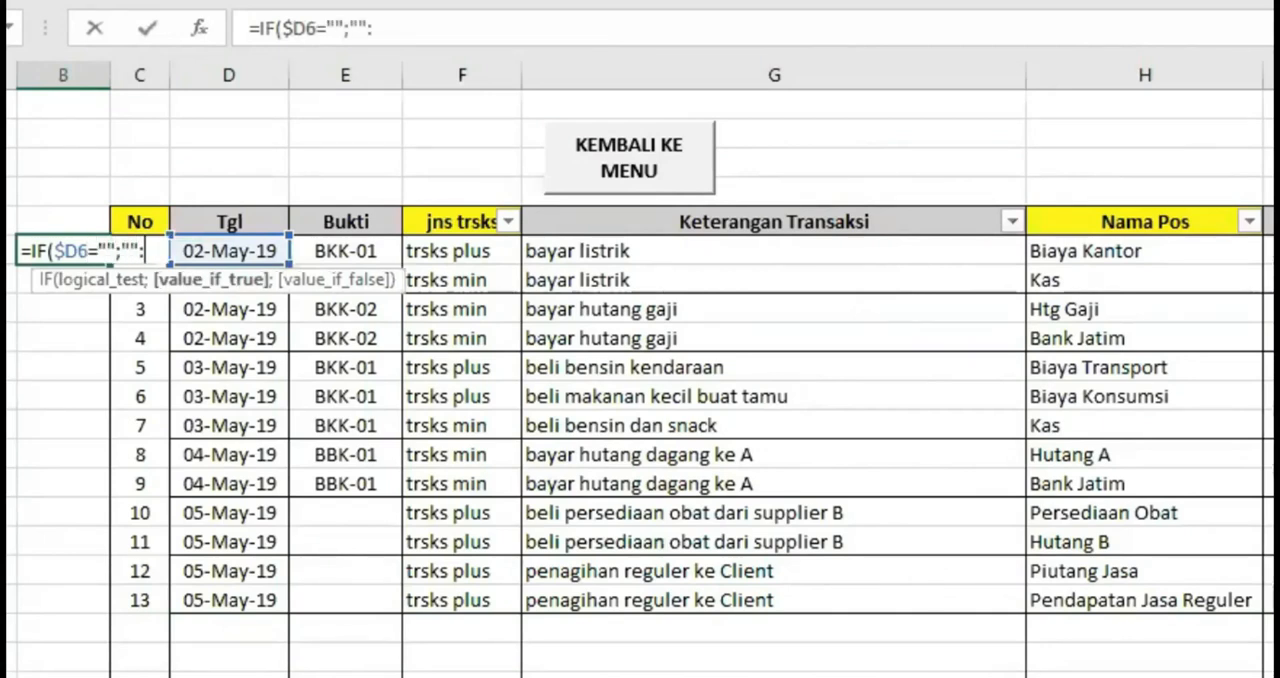
{"action": "type", "text": ";1)"}
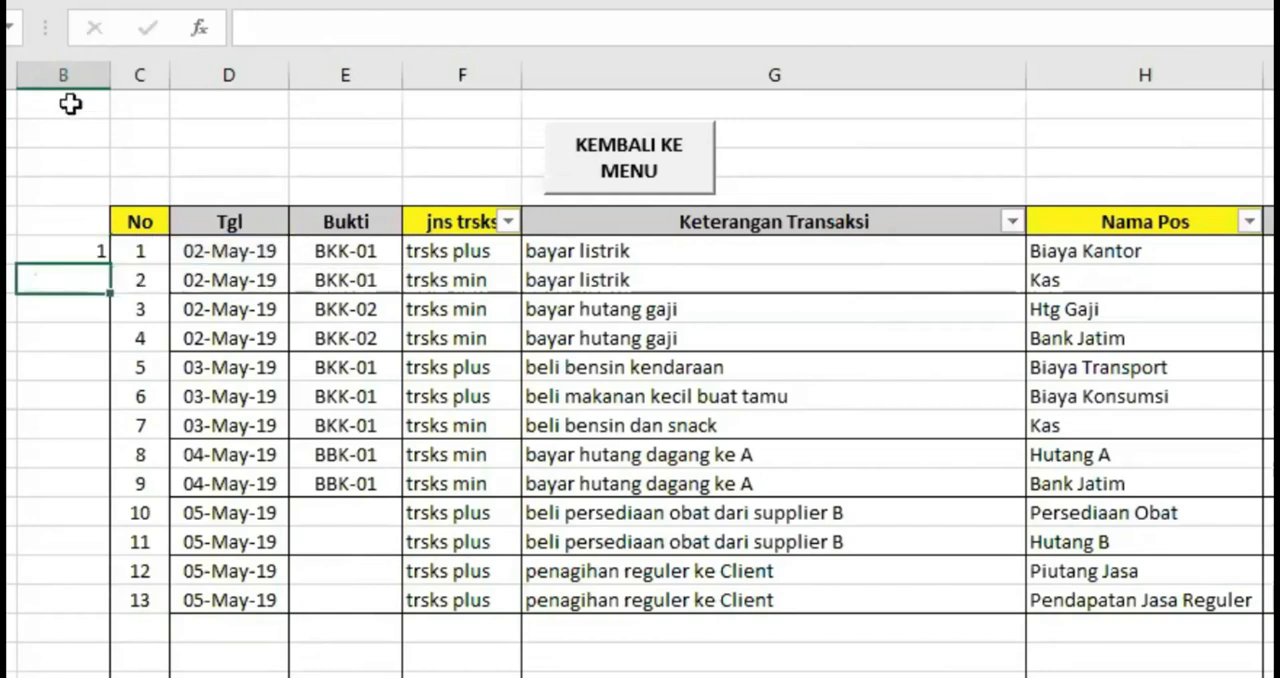
{"action": "left_click", "coordinate": [63, 75]}
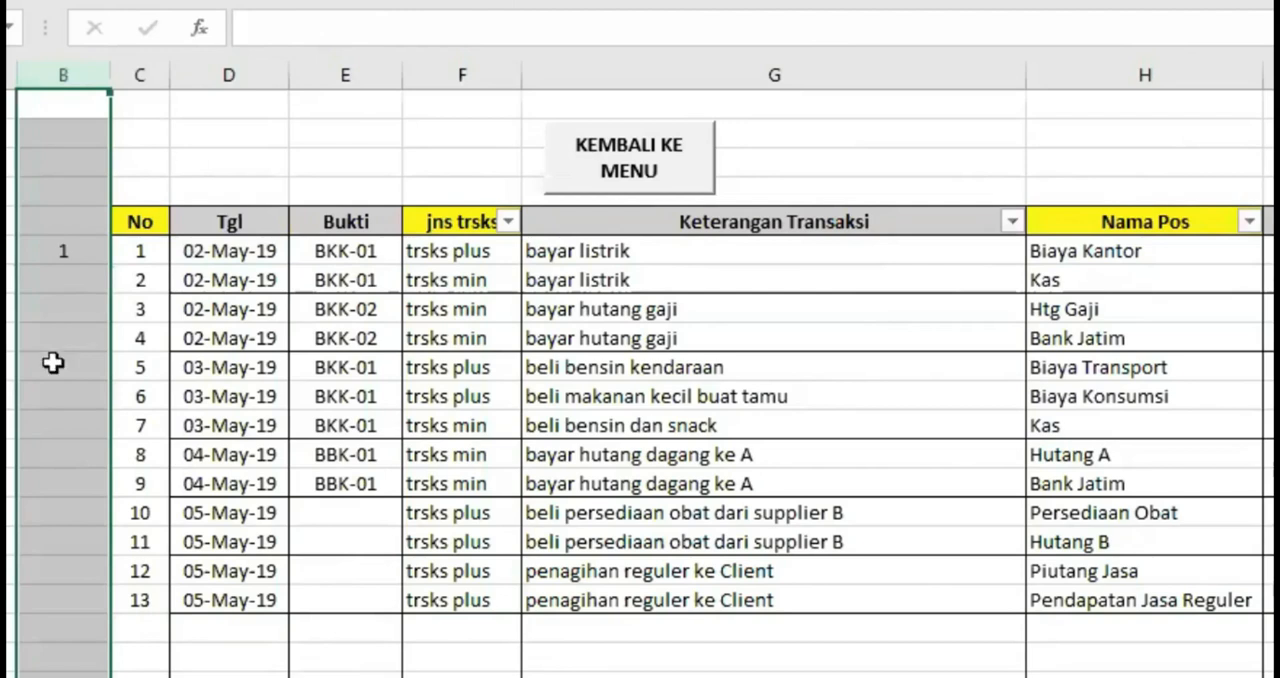
{"action": "left_click", "coordinate": [69, 282]}
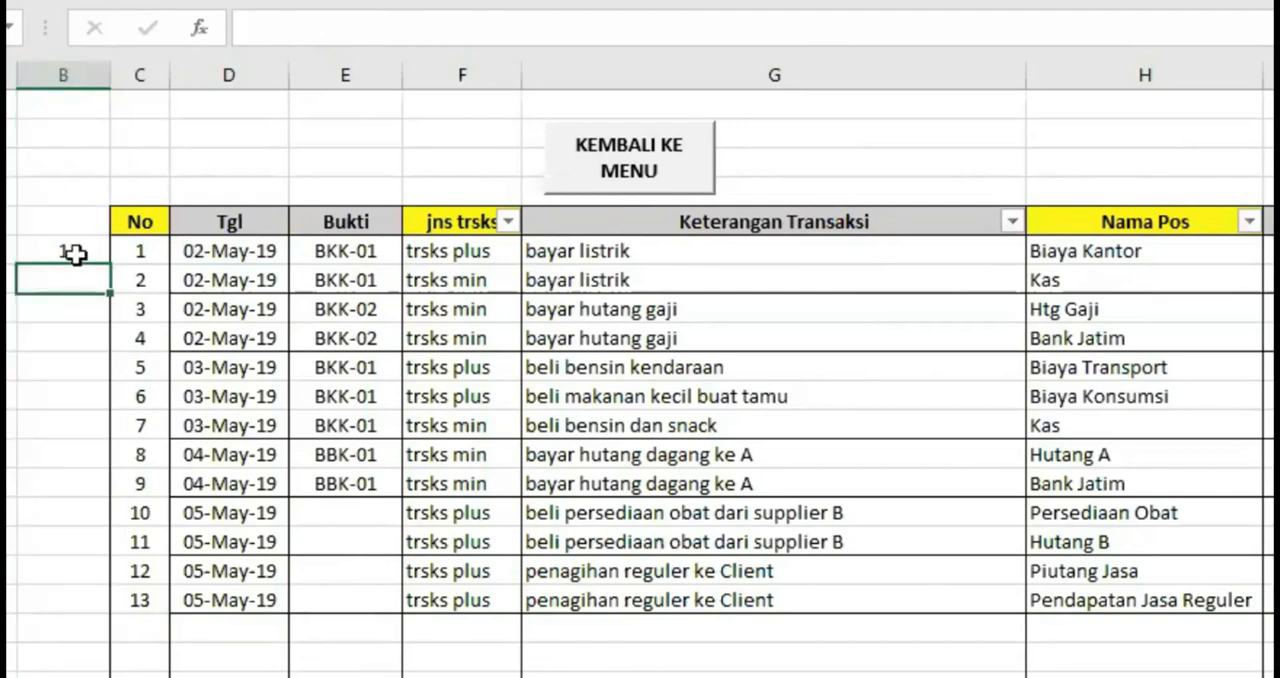
Fill the B6 formula into B7 and change B7's formula to =IF($D7="";"";$B6+1)
{"action": "left_click", "coordinate": [71, 252]}
{"action": "left_click_drag", "start_coordinate": [107, 262], "coordinate": [100, 284]}
{"action": "left_click", "coordinate": [66, 279]}
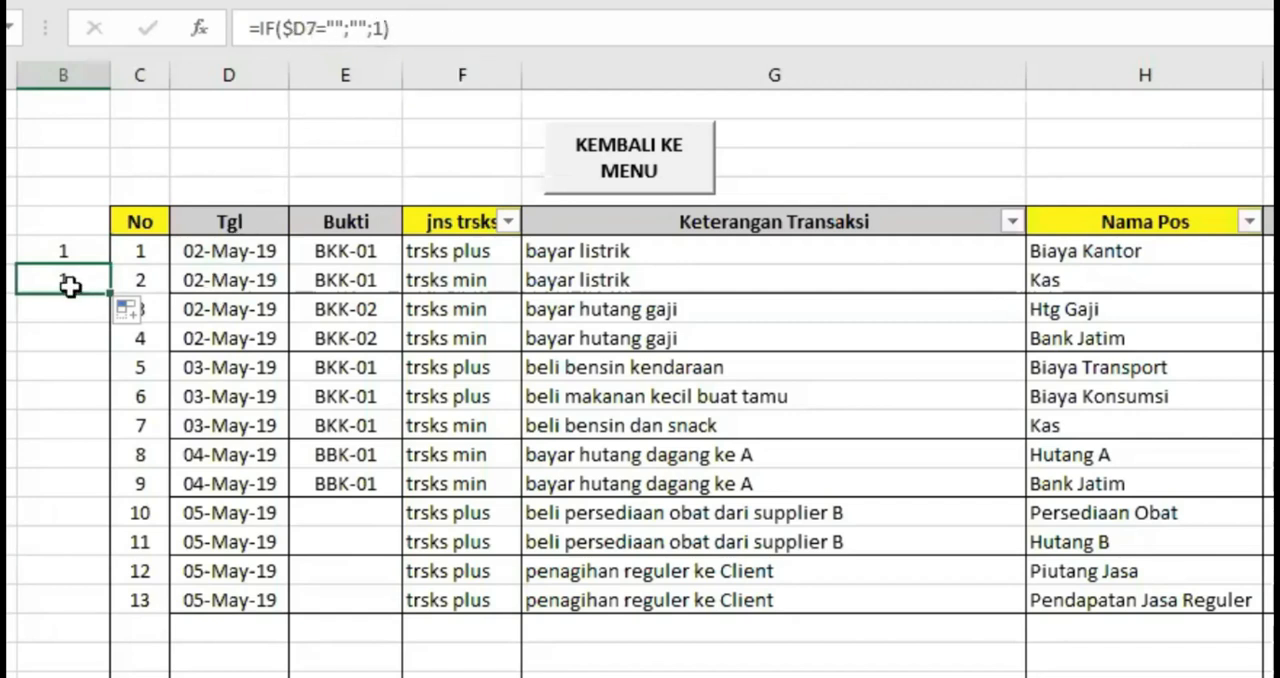
{"action": "left_click", "coordinate": [374, 28]}
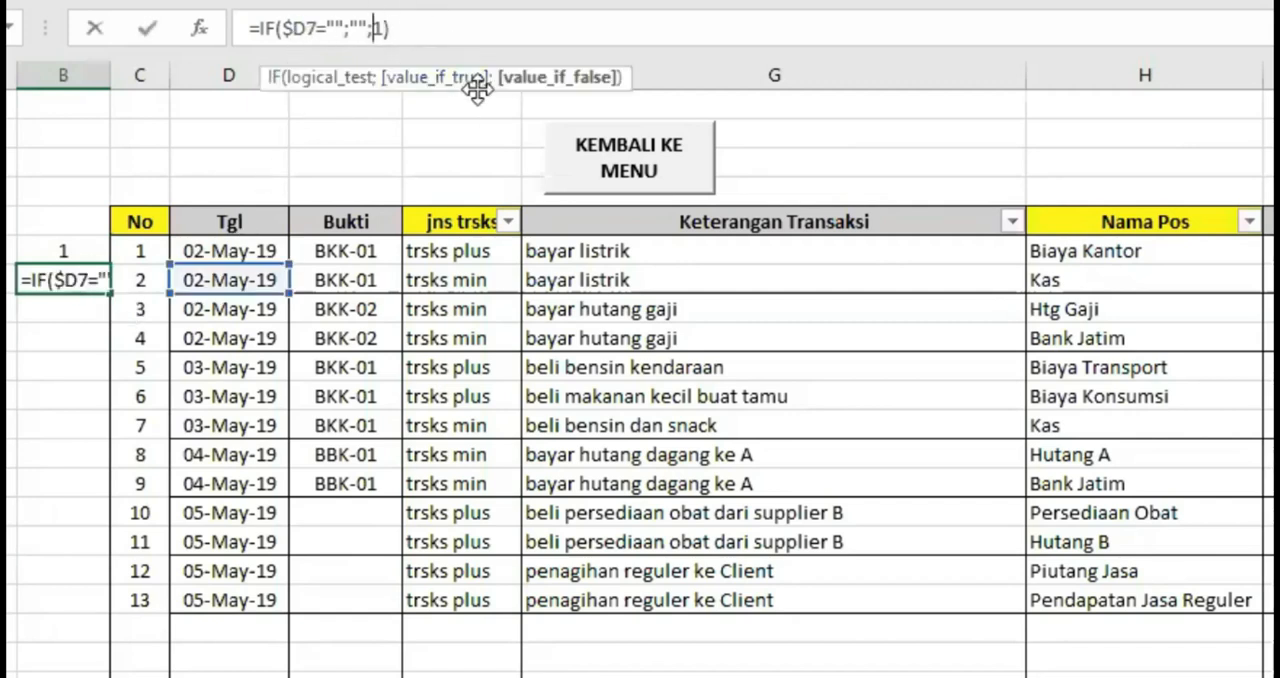
{"action": "type", "text": "$B6+"}
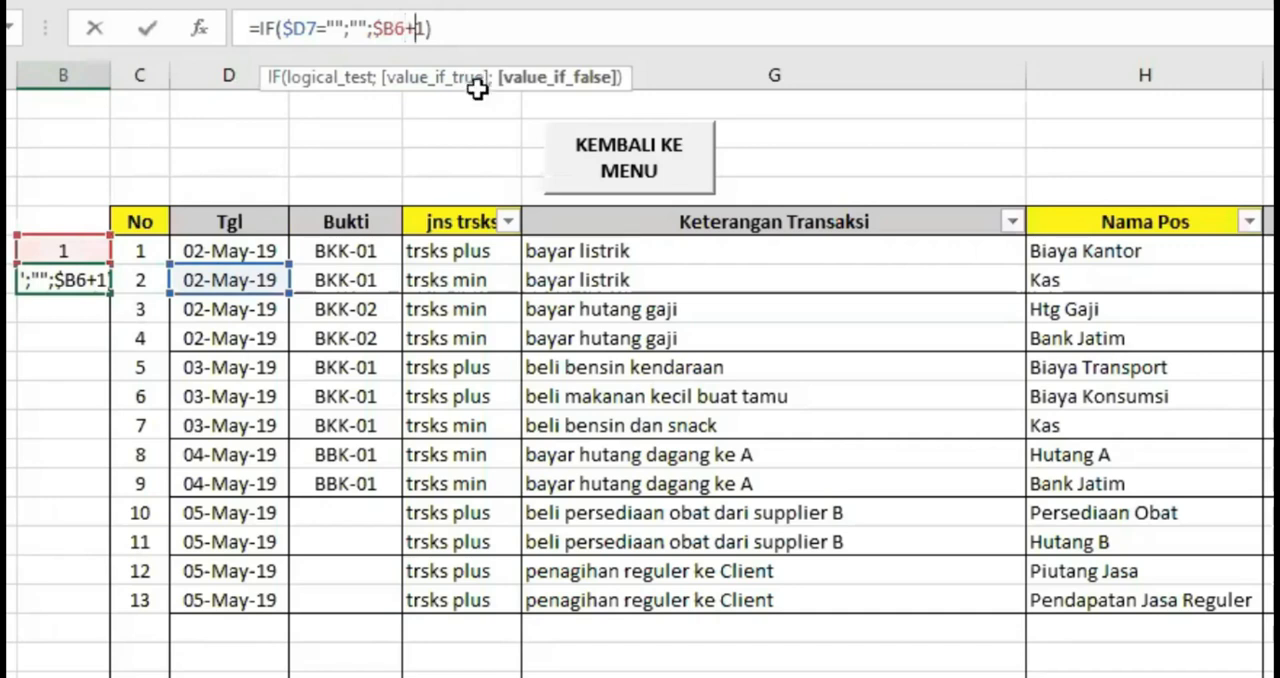
{"action": "key", "text": "Return"}
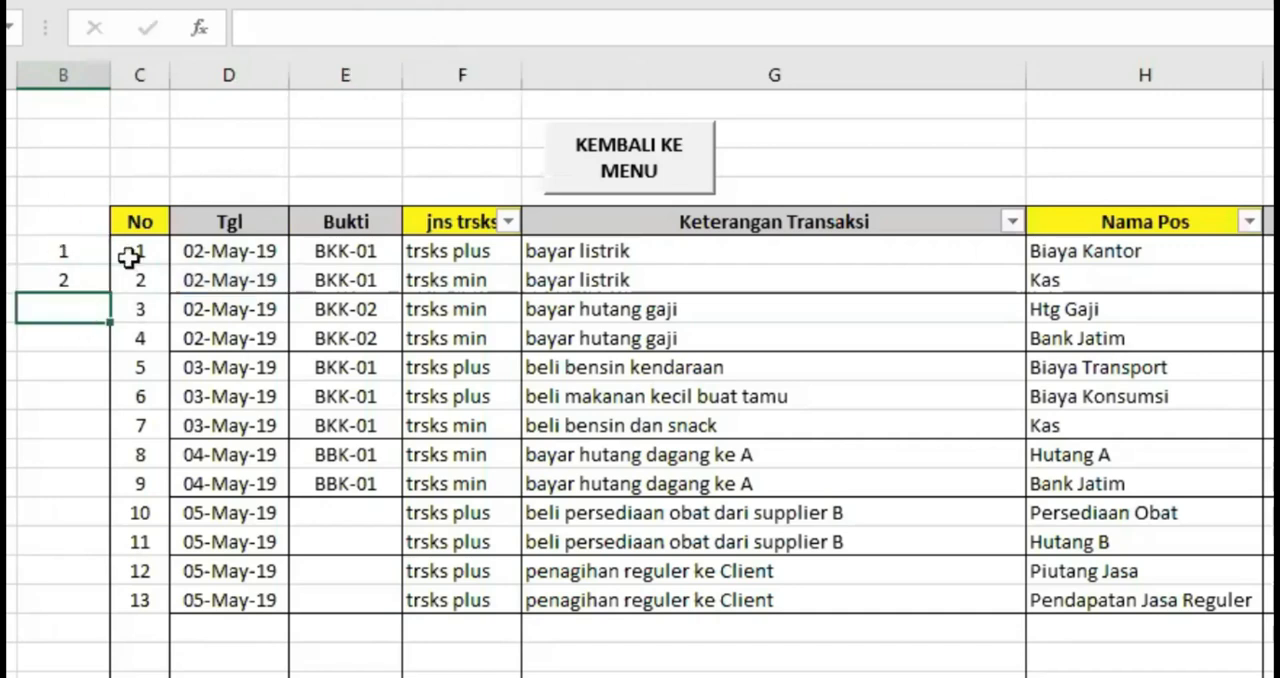
Fill the previous-cell-plus-one formula from B7 down column B, past the last transaction
{"action": "left_click", "coordinate": [94, 278]}
{"action": "left_click_drag", "start_coordinate": [110, 293], "coordinate": [95, 670]}
{"action": "scroll", "coordinate": [197, 599], "scroll_direction": "up", "scroll_amount": 8}
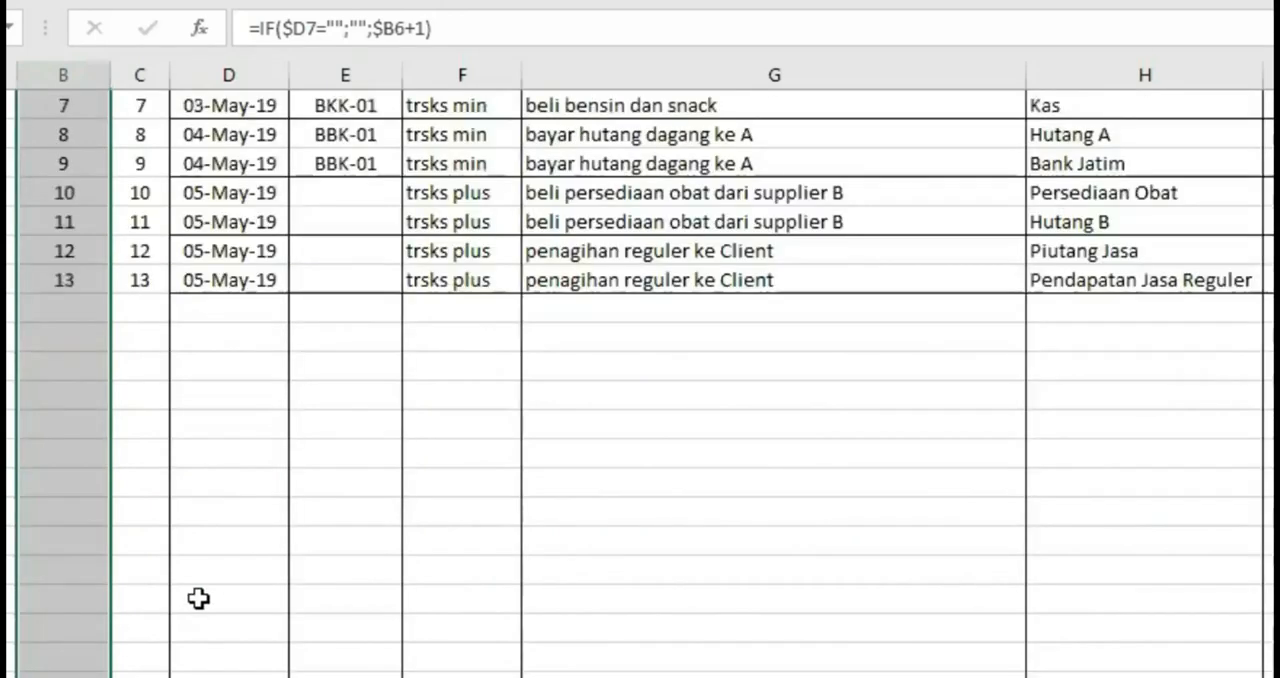
{"action": "scroll", "coordinate": [197, 599], "scroll_direction": "up", "scroll_amount": 4}
{"action": "left_click", "coordinate": [183, 428]}
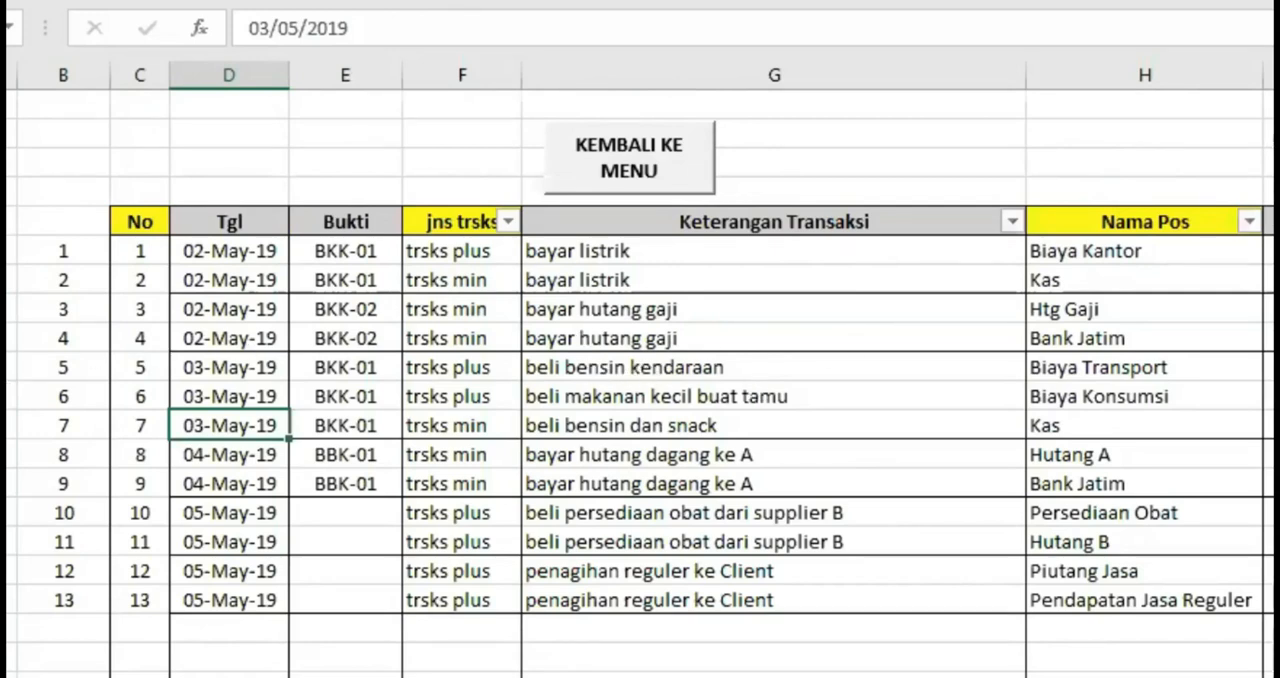
Delete the entire sheet row of the "beli bensin kendaraan" transaction to test both numbering columns
{"action": "left_click", "coordinate": [4, 367]}
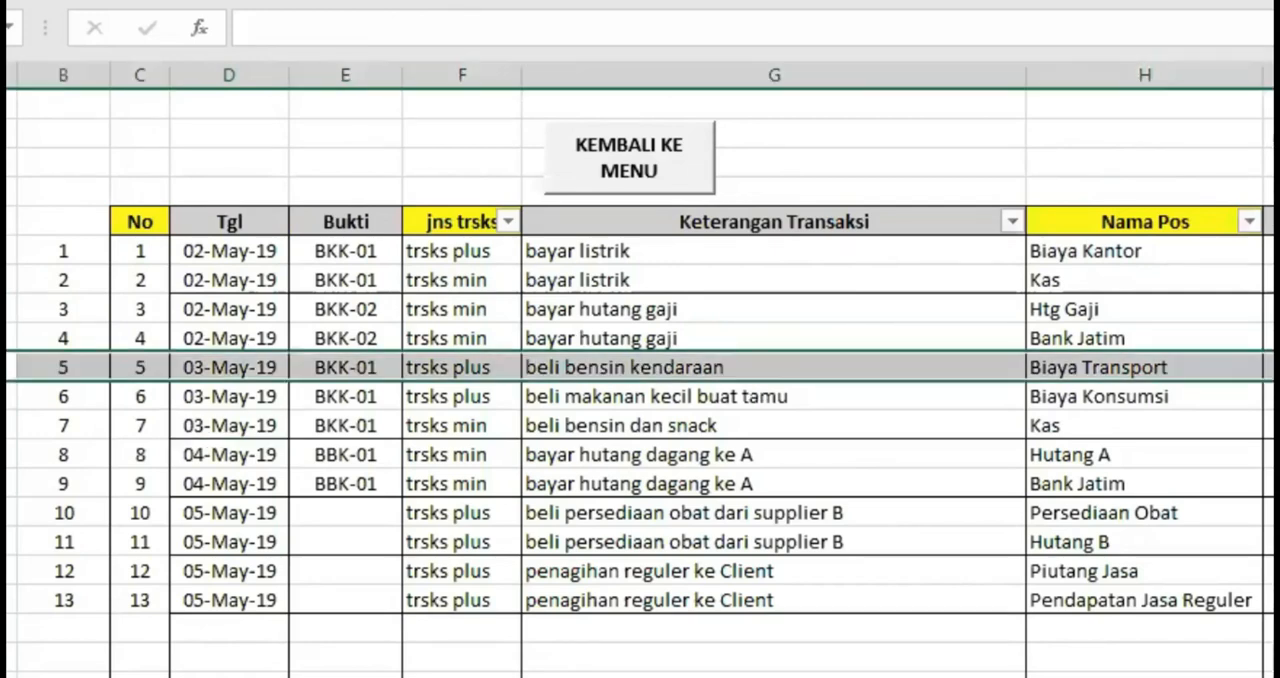
{"action": "right_click", "coordinate": [4, 364]}
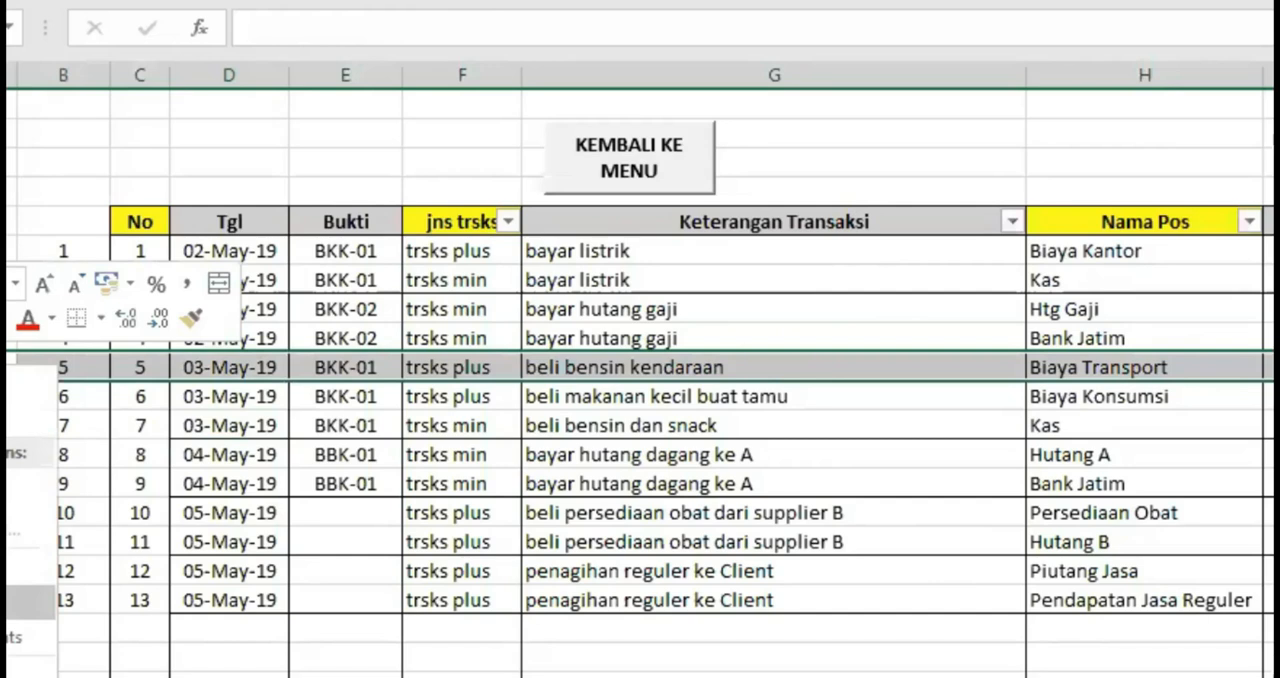
{"action": "left_click", "coordinate": [30, 601]}
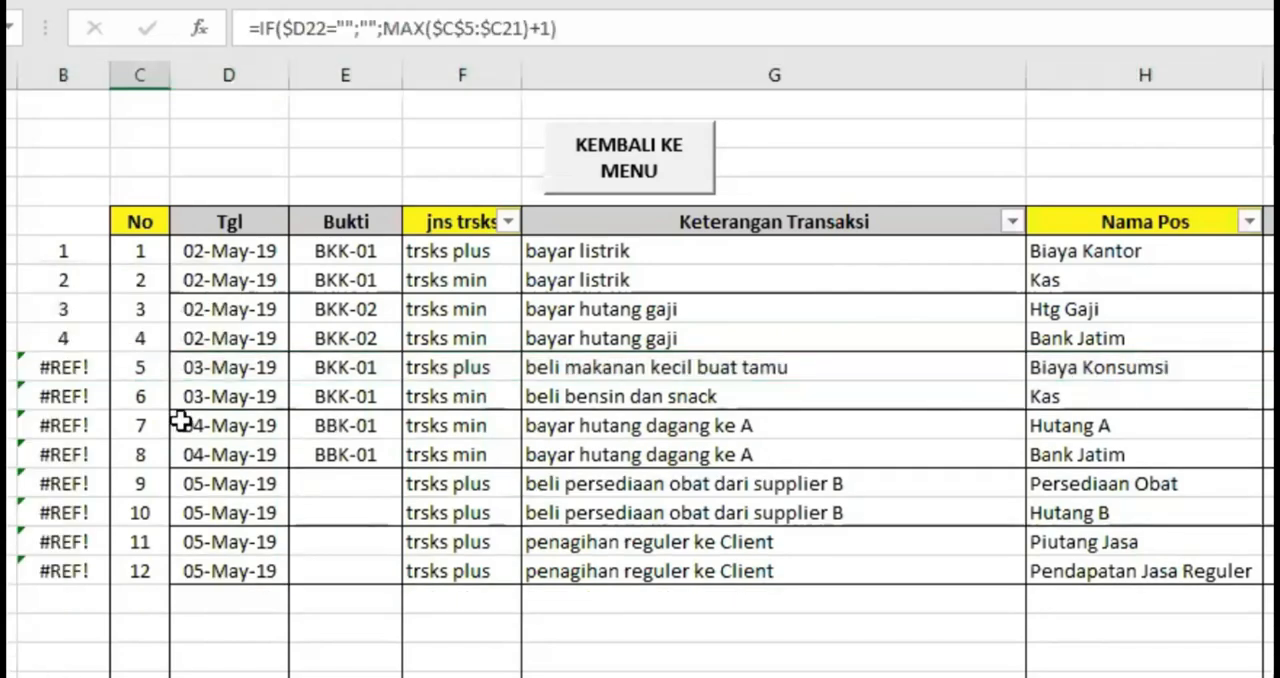
Compare the numbering formulas in B8 and B10 with the MAX-based formula in C10
{"action": "left_click", "coordinate": [65, 308]}
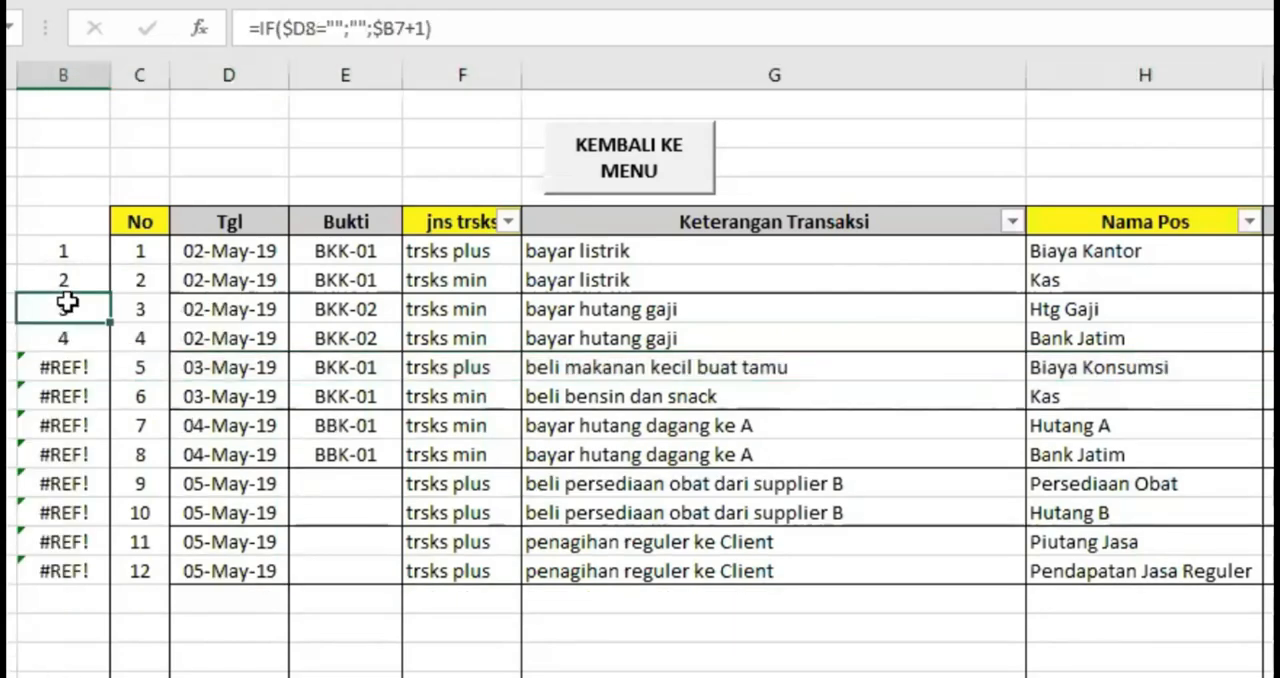
{"action": "left_click", "coordinate": [70, 370]}
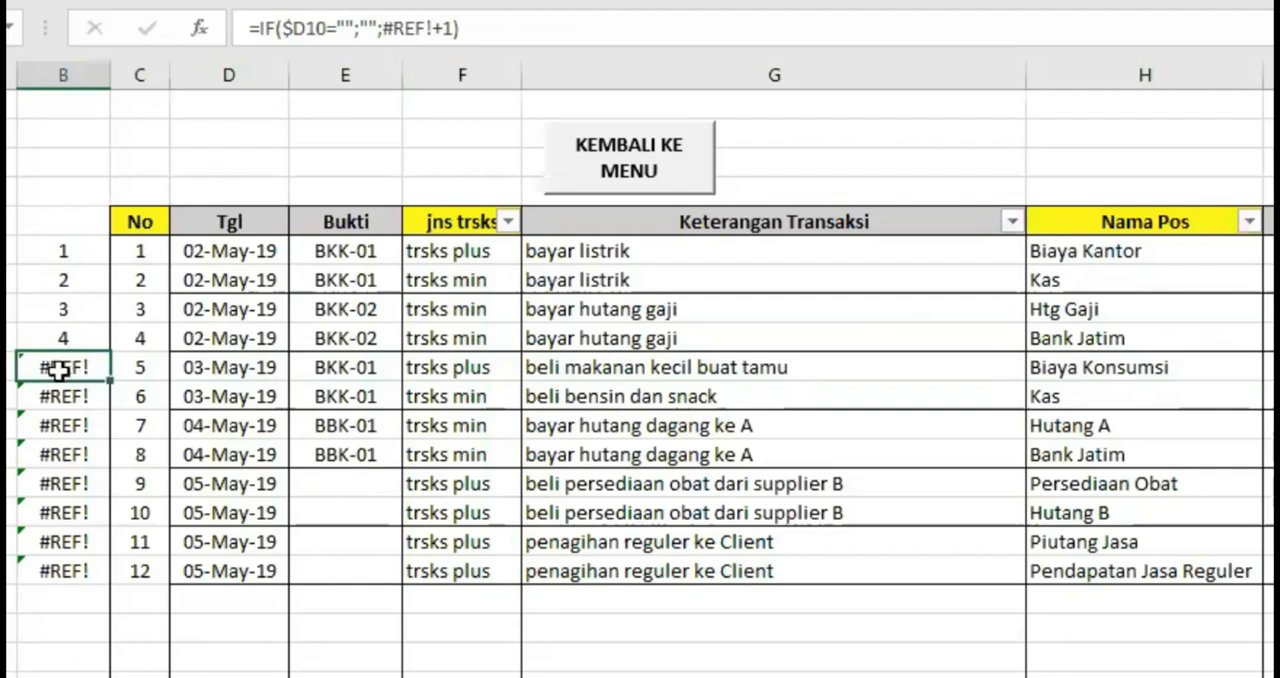
{"action": "left_click", "coordinate": [137, 370]}
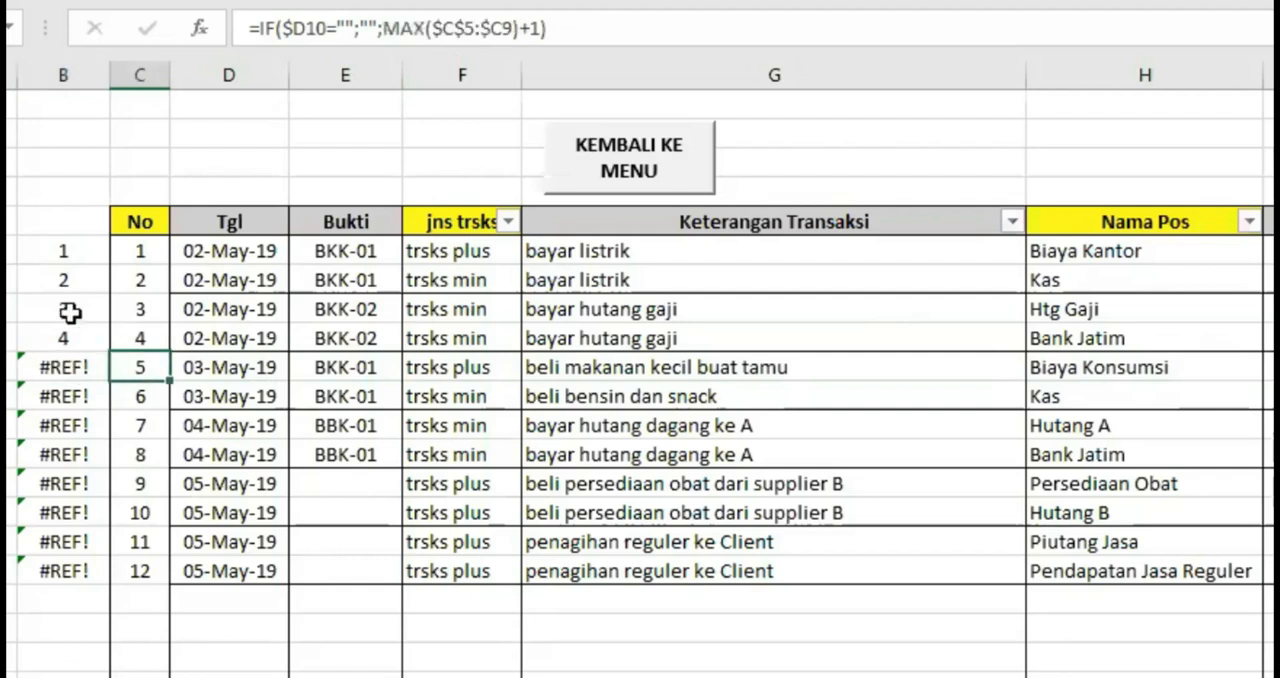
Clear the trial numbering from column B, and return to the first transaction's No and jns trsks cells
{"action": "left_click", "coordinate": [65, 72]}
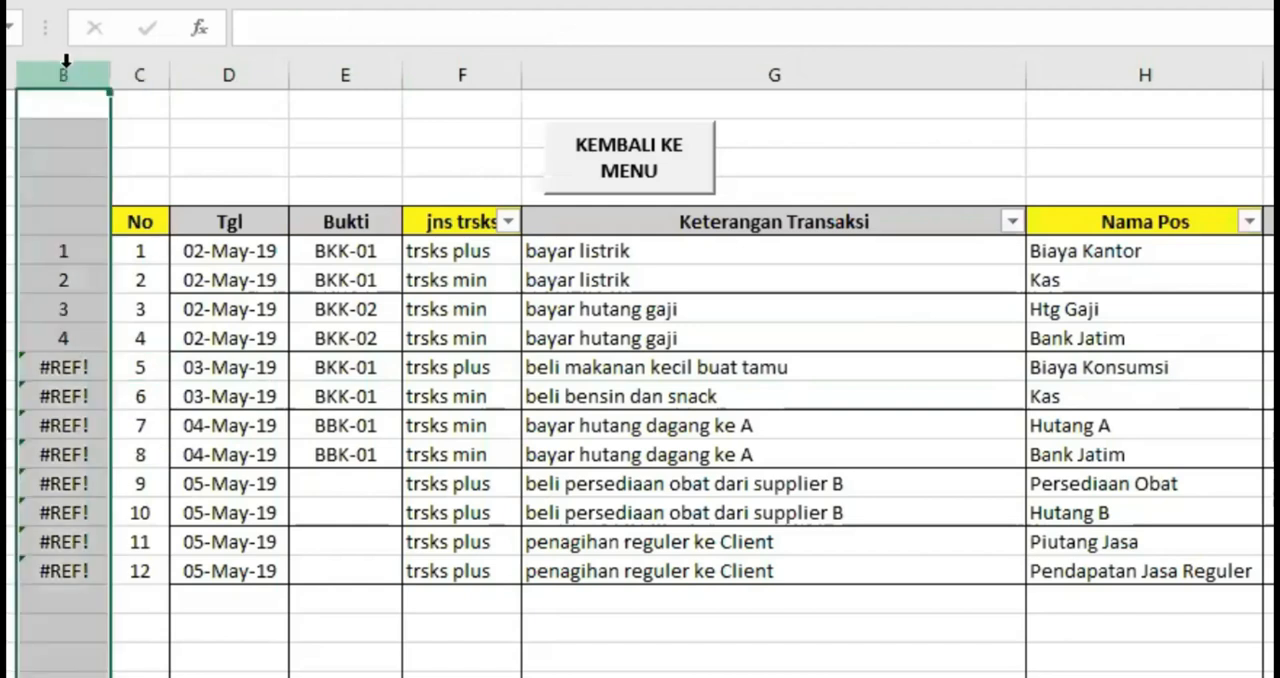
{"action": "key", "text": "Delete"}
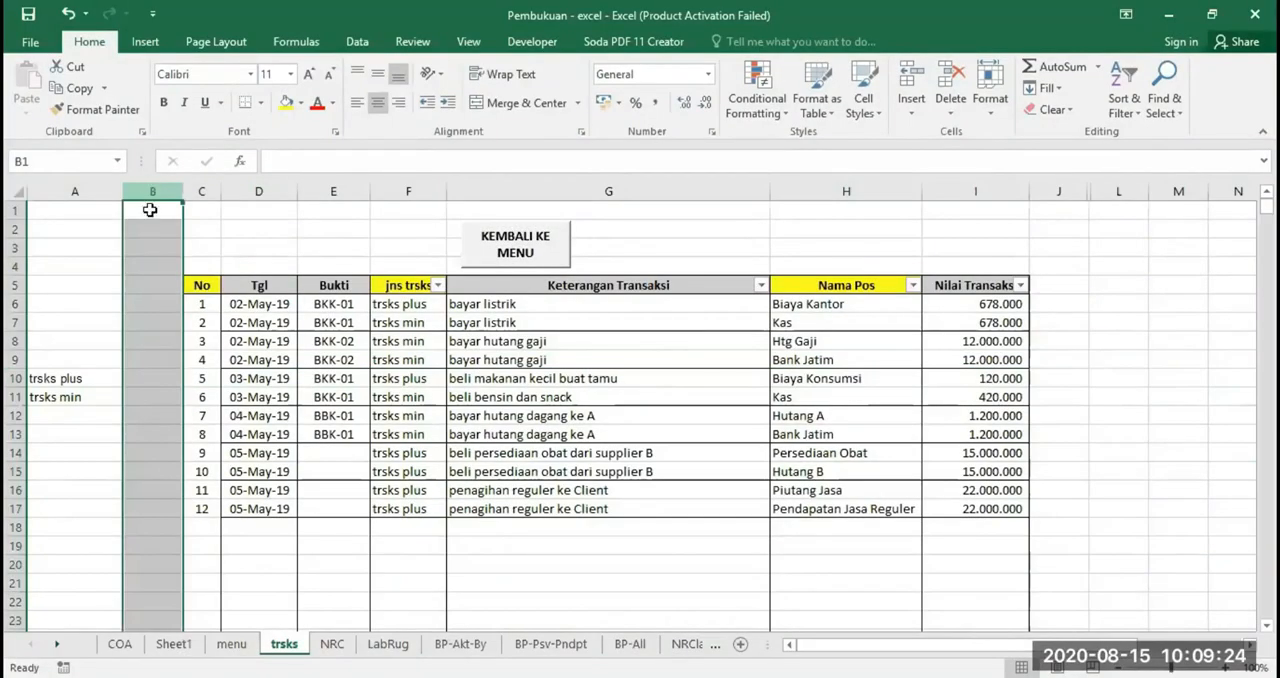
{"action": "left_click", "coordinate": [200, 306]}
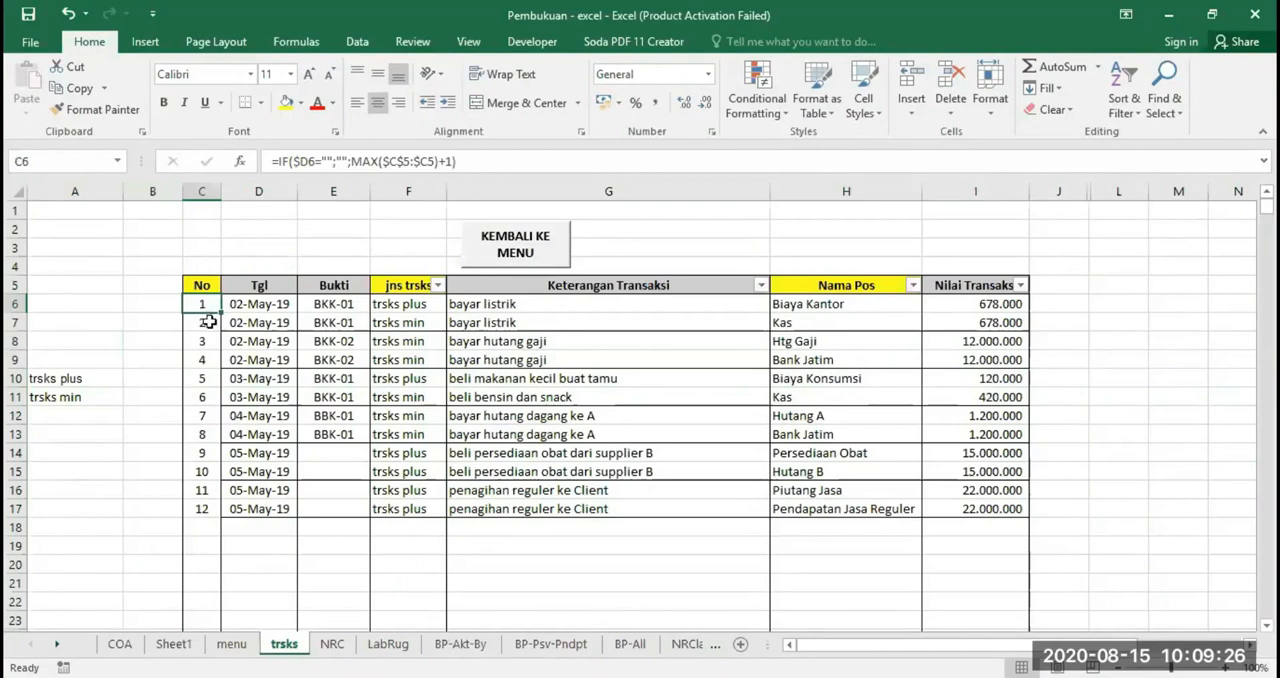
{"action": "left_click", "coordinate": [403, 304]}
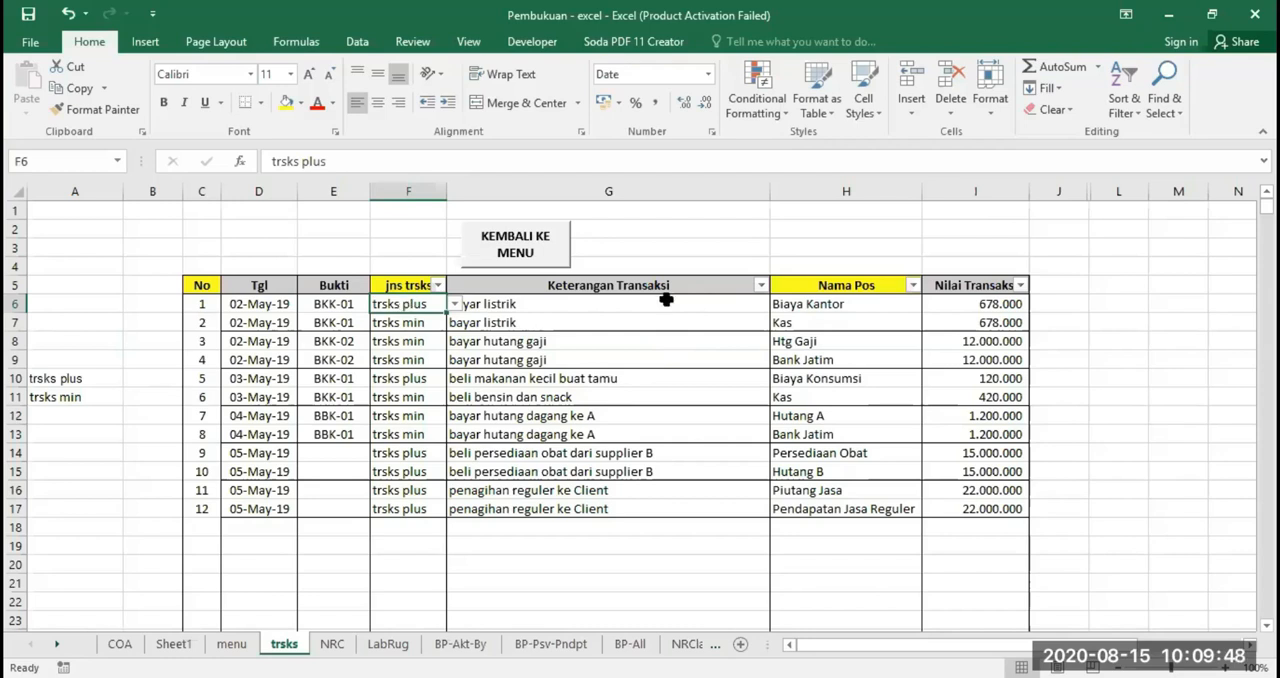
Compare the transaction types of the two bayar listrik rows, and check the first row's Biaya Kantor account
{"action": "left_click", "coordinate": [564, 323]}
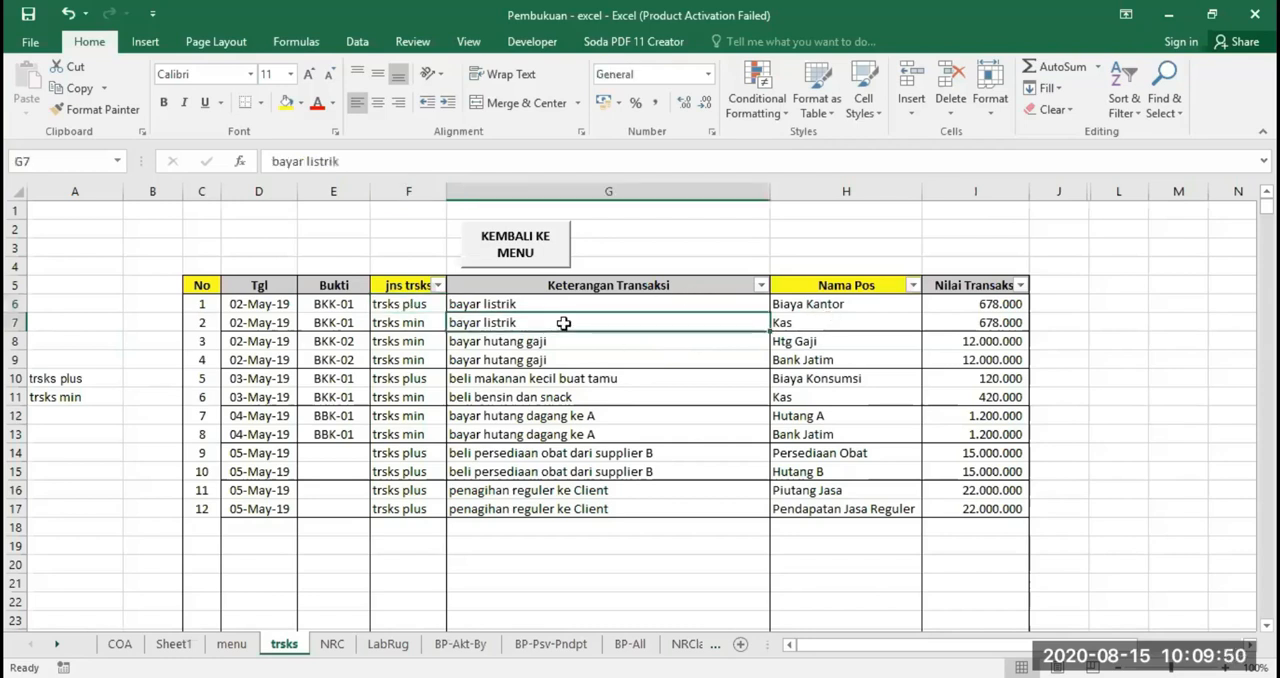
{"action": "left_click", "coordinate": [396, 319]}
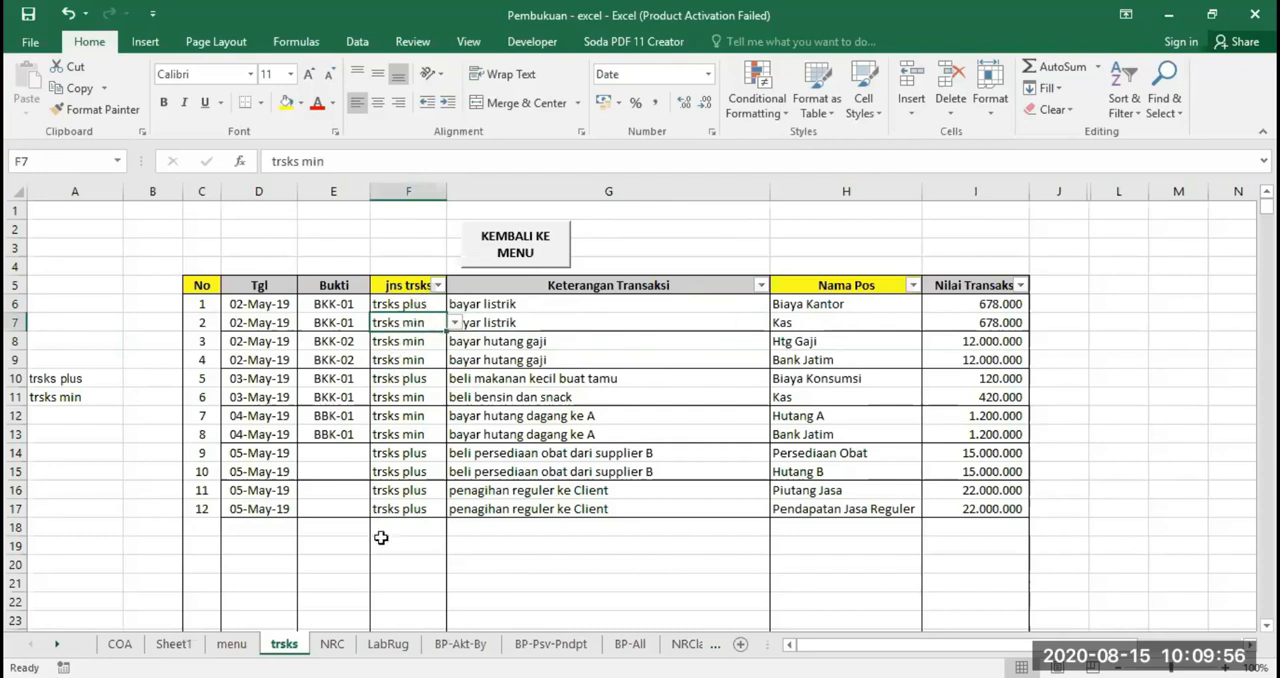
{"action": "left_click", "coordinate": [401, 306]}
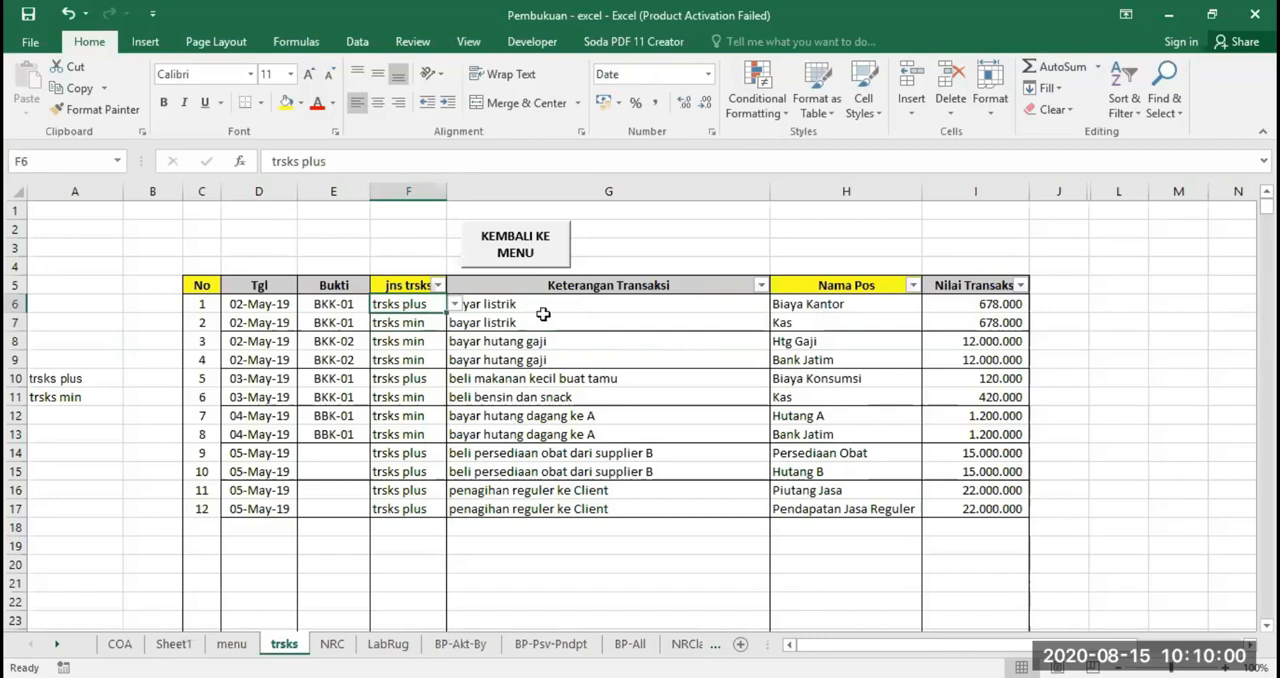
{"action": "left_click", "coordinate": [828, 305]}
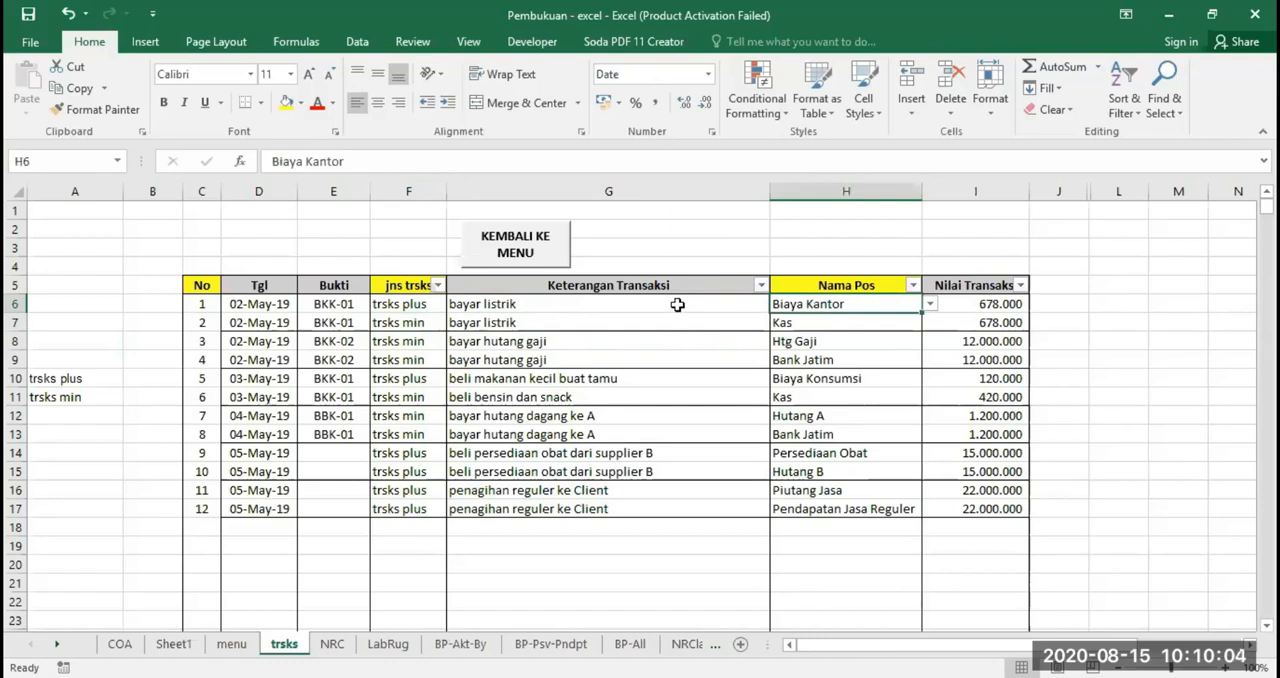
Choose trsks plus as the type in F6, and review the second bayar listrik row's account and type cells
{"action": "left_click", "coordinate": [403, 305]}
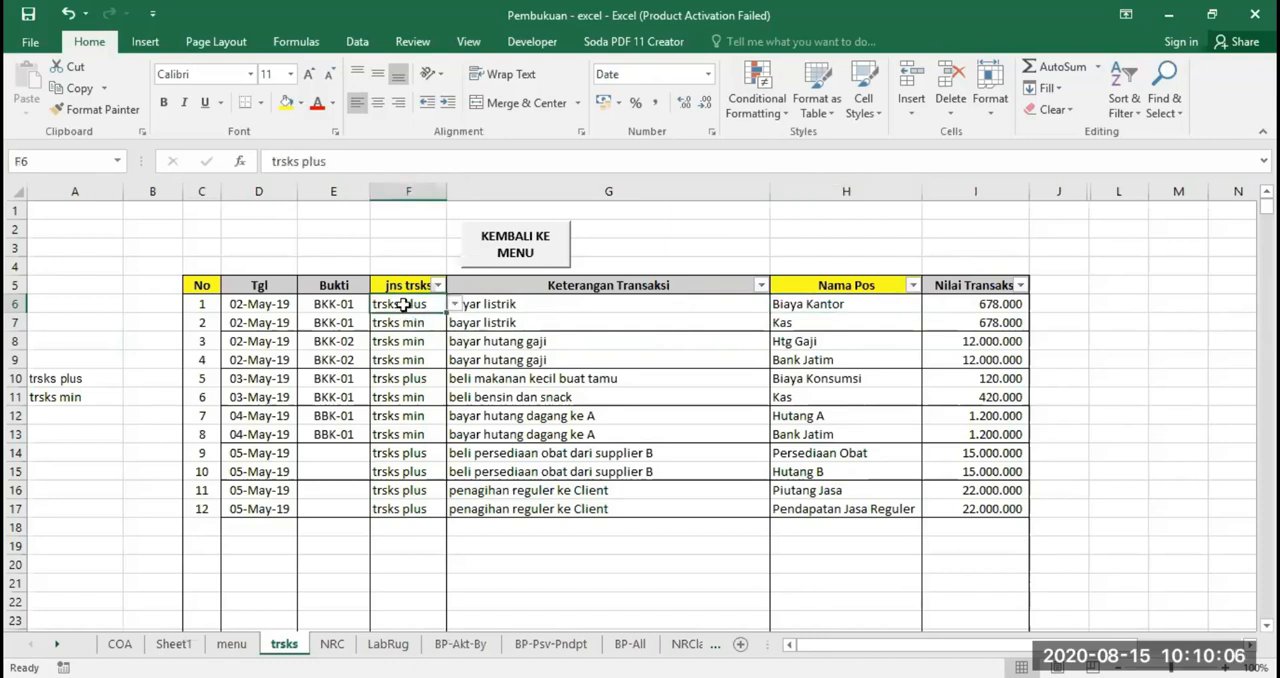
{"action": "left_click", "coordinate": [455, 304]}
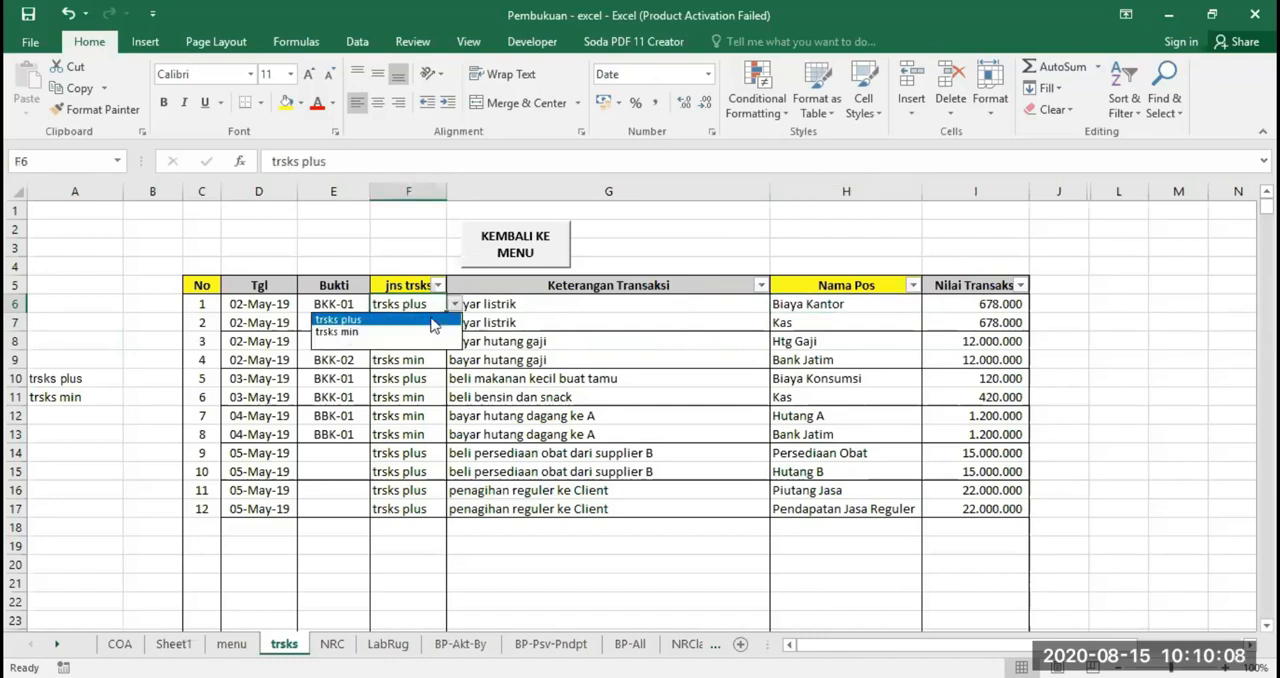
{"action": "left_click", "coordinate": [401, 321]}
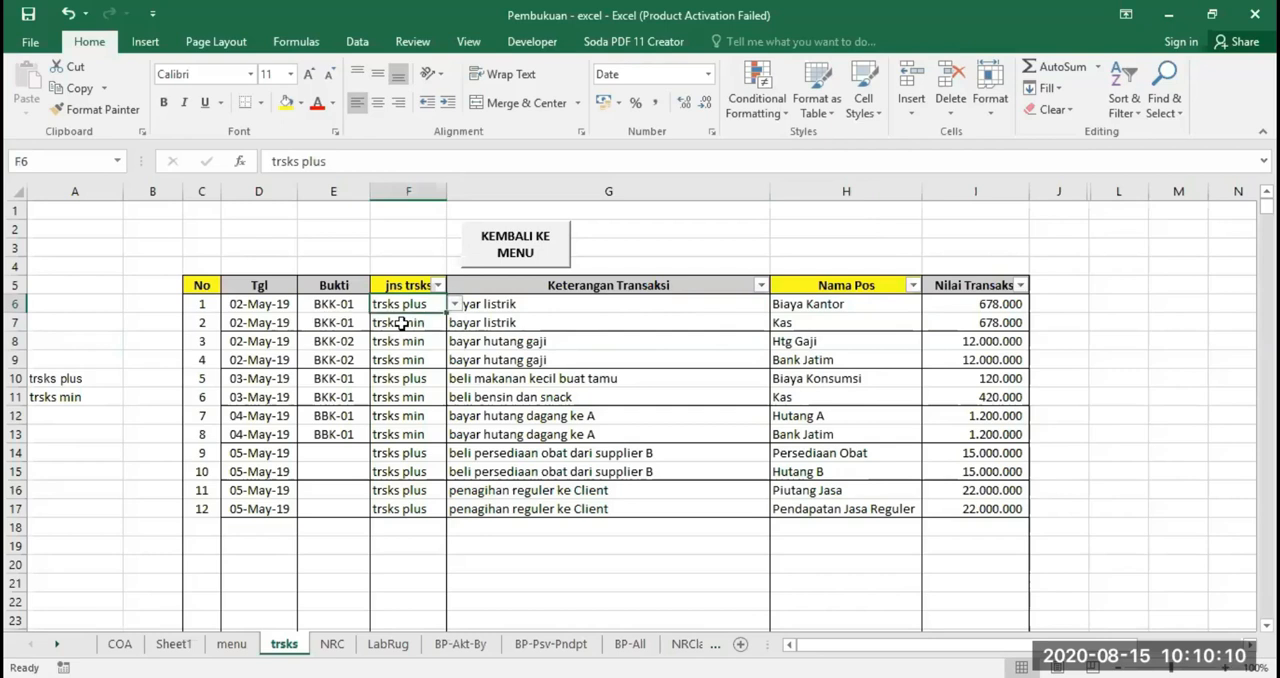
{"action": "left_click", "coordinate": [824, 323]}
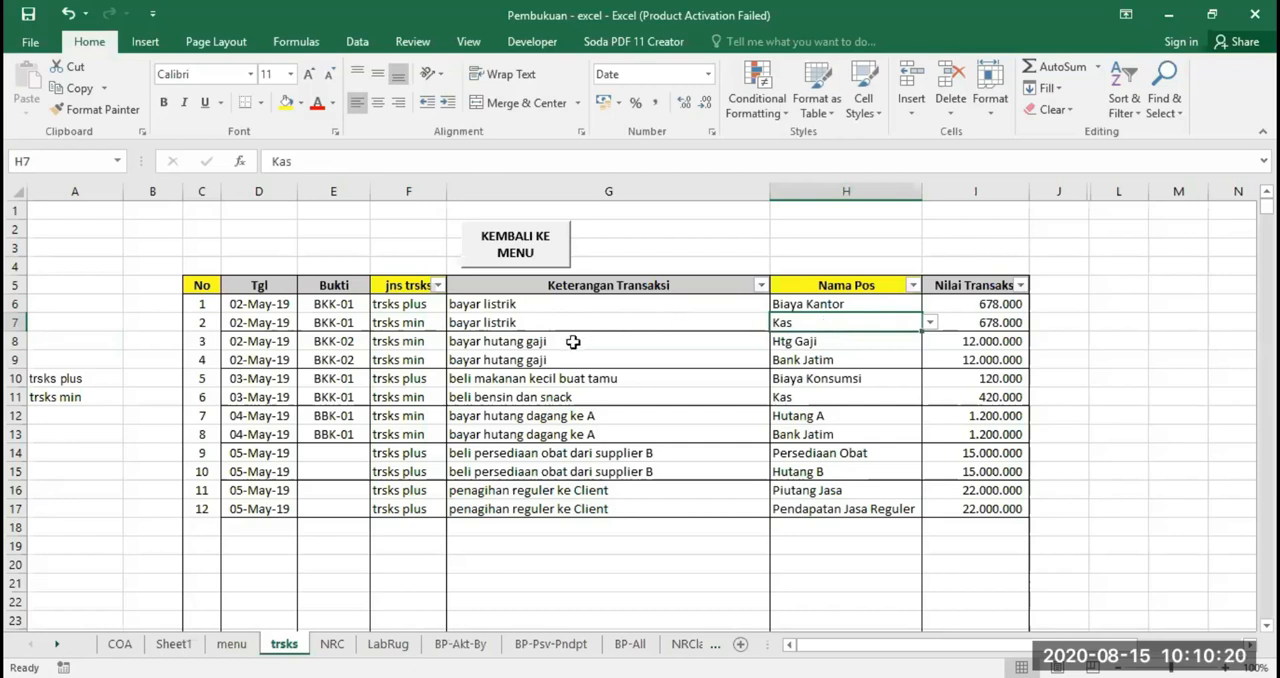
{"action": "left_click", "coordinate": [408, 322]}
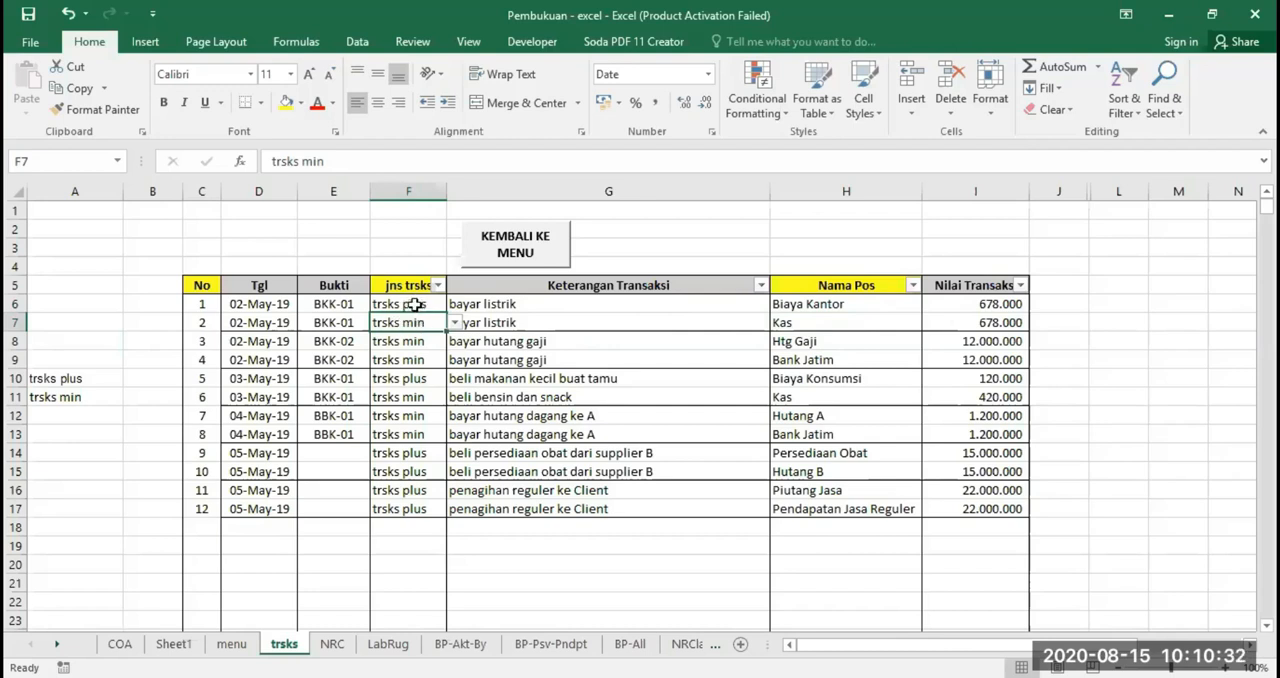
Clear the jns trsks entries from F6 down past the last transaction, and reset their data validation to Any value
{"action": "left_click_drag", "start_coordinate": [413, 305], "coordinate": [384, 630]}
{"action": "key", "text": "Delete"}
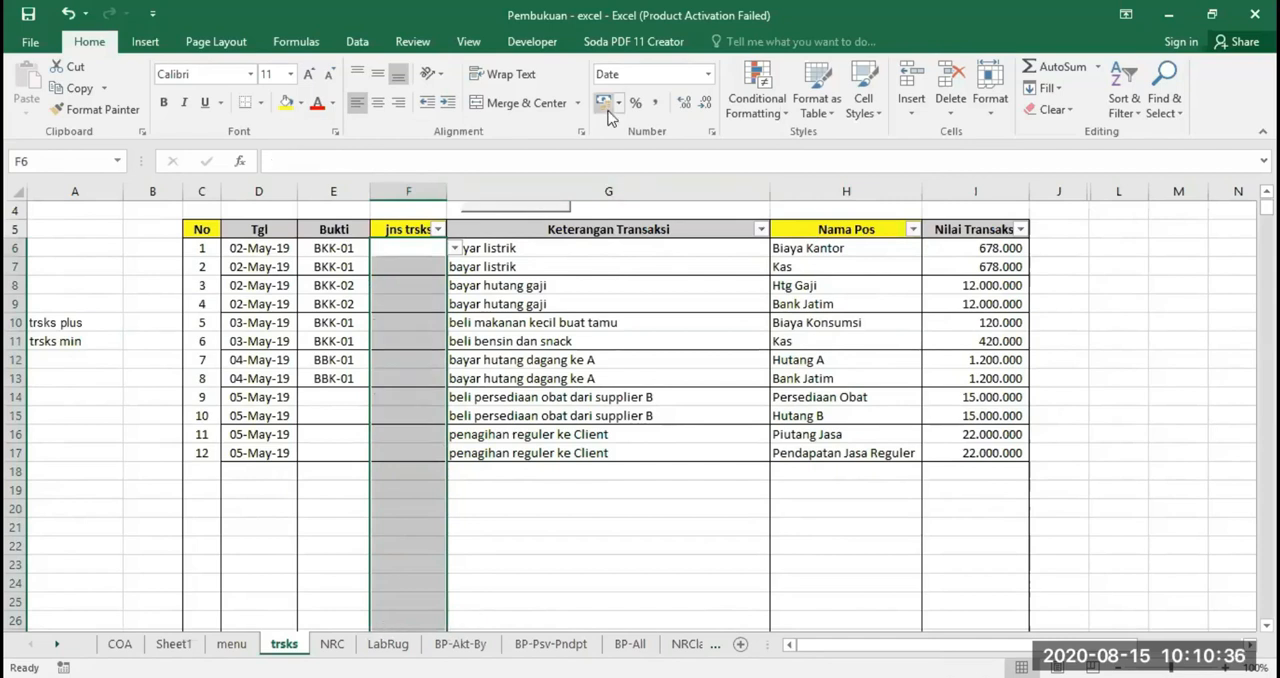
{"action": "left_click", "coordinate": [358, 48]}
{"action": "left_click", "coordinate": [822, 106]}
{"action": "left_click", "coordinate": [607, 407]}
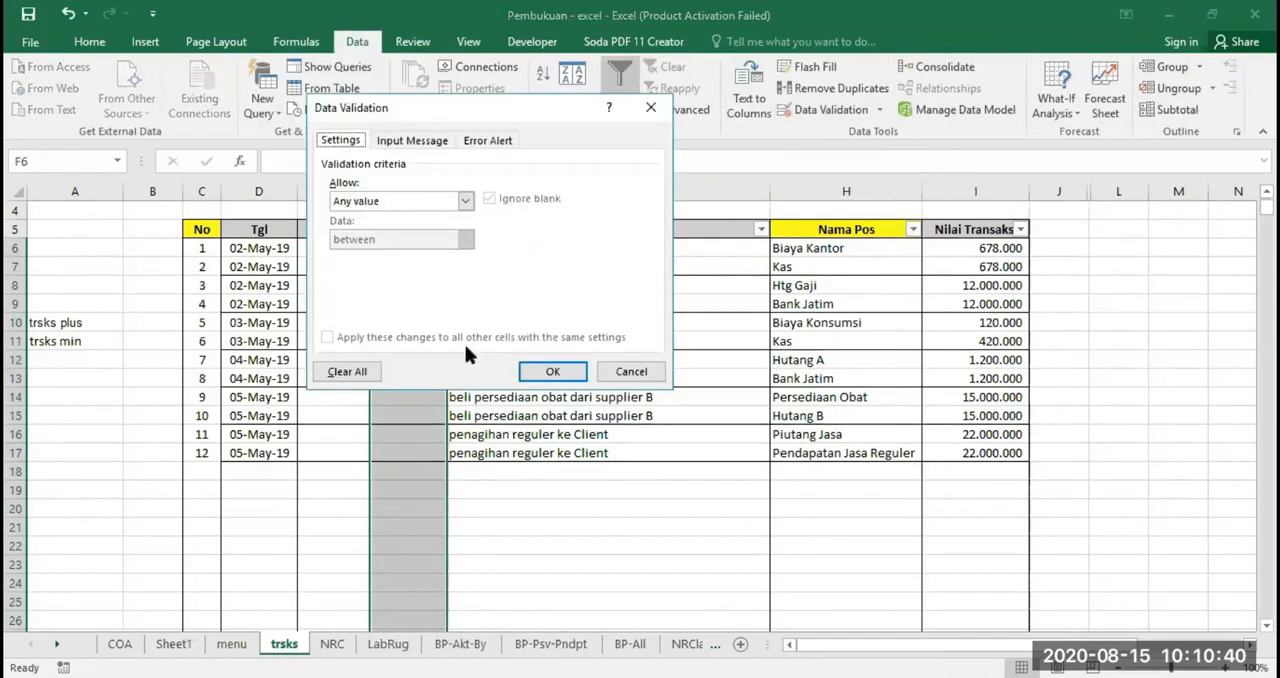
{"action": "left_click", "coordinate": [552, 371]}
{"action": "left_click", "coordinate": [416, 265]}
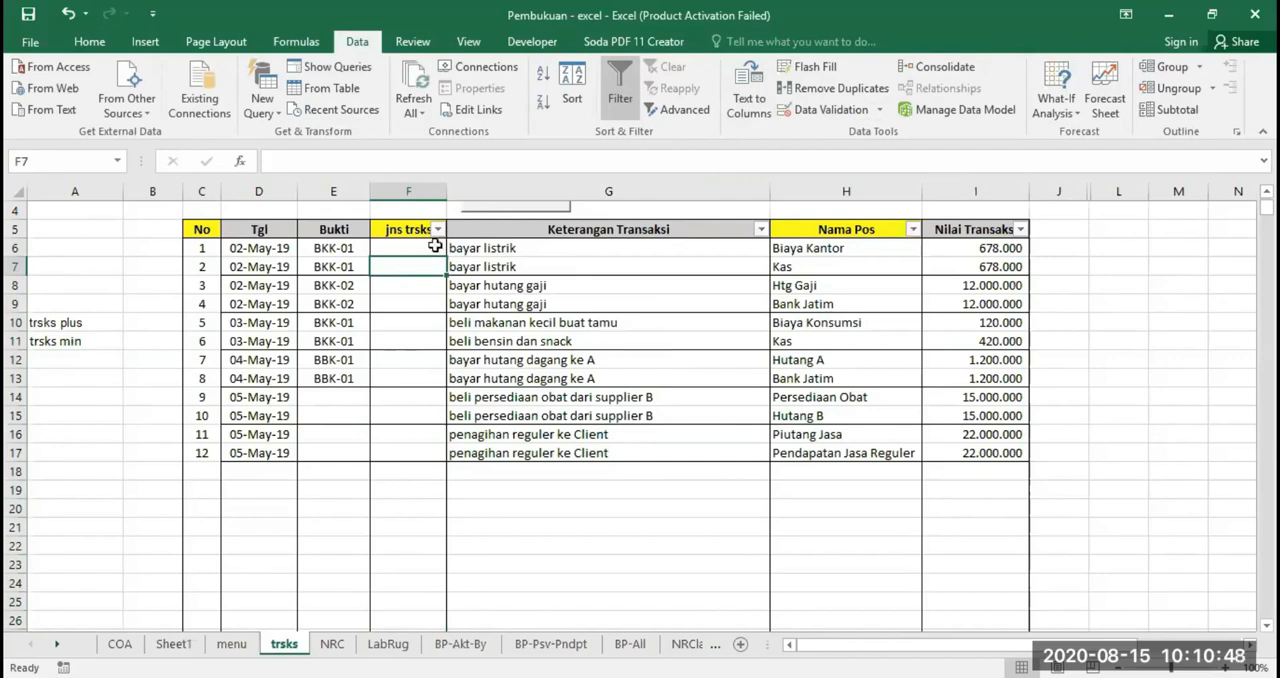
Review the trsks plus and trsks min source entries in column A and the empty cells above them
{"action": "left_click", "coordinate": [55, 322]}
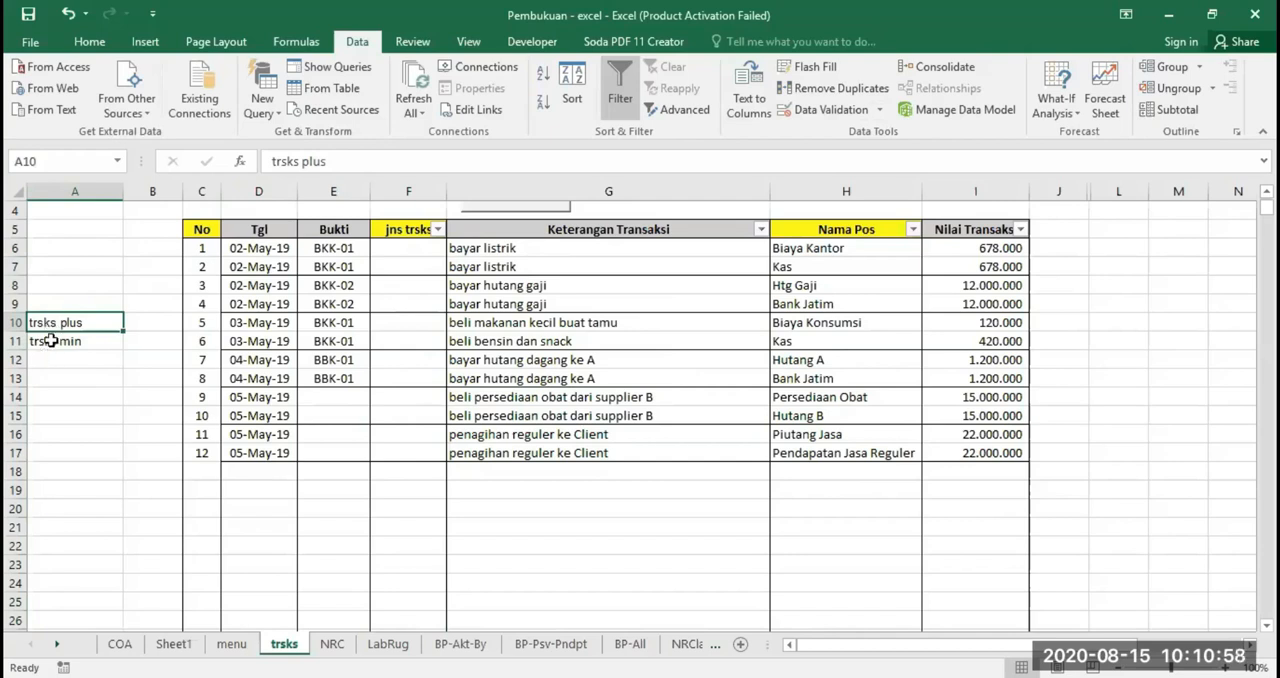
{"action": "left_click", "coordinate": [50, 270]}
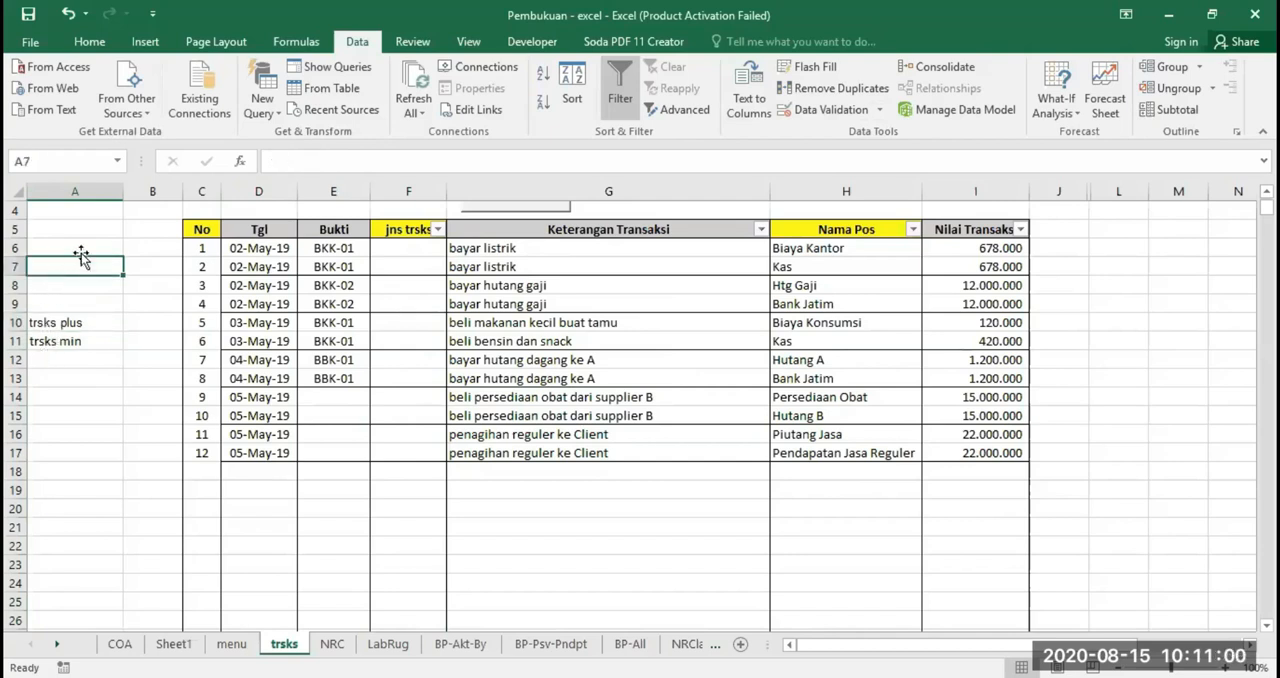
{"action": "left_click", "coordinate": [87, 215]}
{"action": "scroll", "coordinate": [106, 354], "scroll_direction": "up", "scroll_amount": 1}
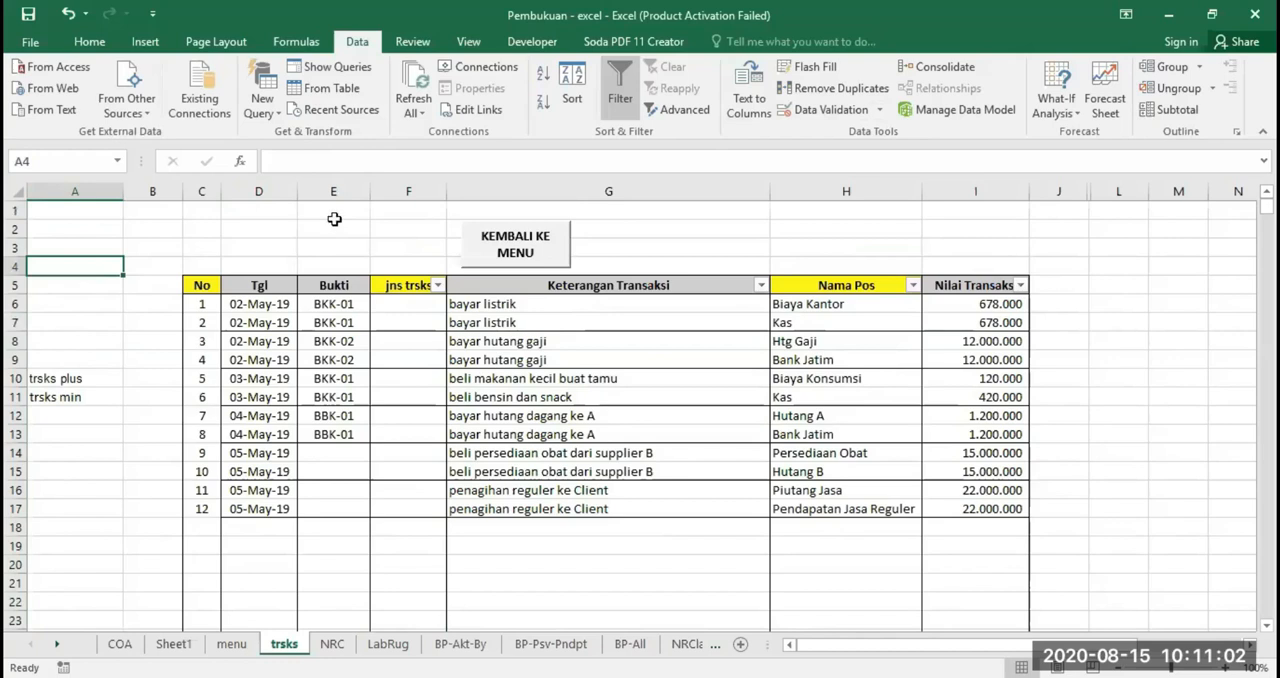
{"action": "left_click", "coordinate": [334, 228]}
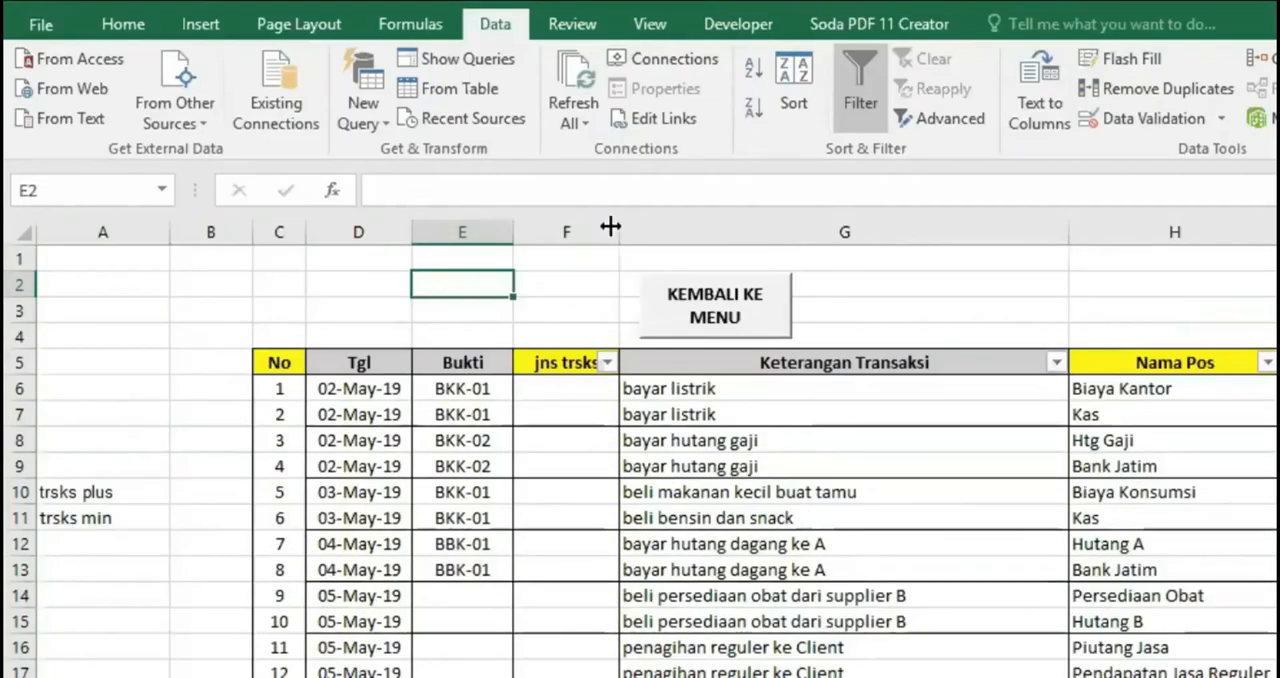
Set the data validation of the jns trsks cells from F6 down to allow a List
{"action": "left_click", "coordinate": [422, 188]}
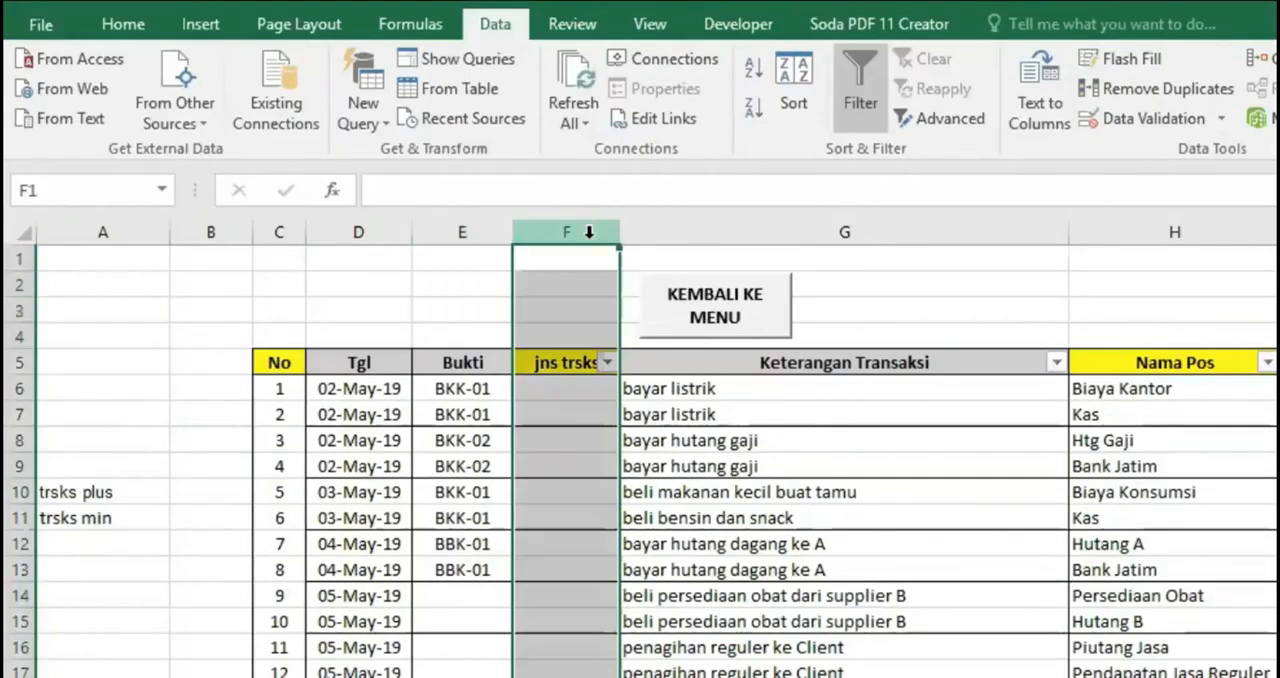
{"action": "left_click", "coordinate": [408, 304]}
{"action": "left_click_drag", "start_coordinate": [567, 388], "coordinate": [560, 676]}
{"action": "scroll", "coordinate": [614, 566], "scroll_direction": "up", "scroll_amount": 4}
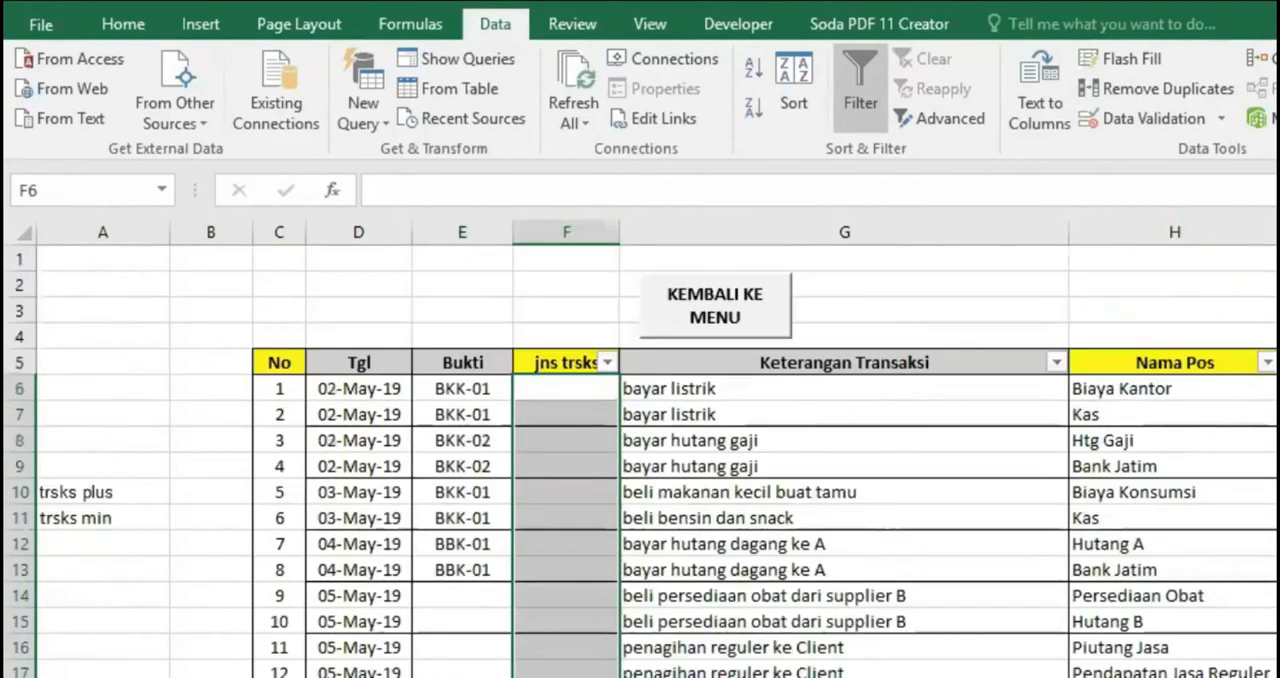
{"action": "left_click", "coordinate": [140, 24]}
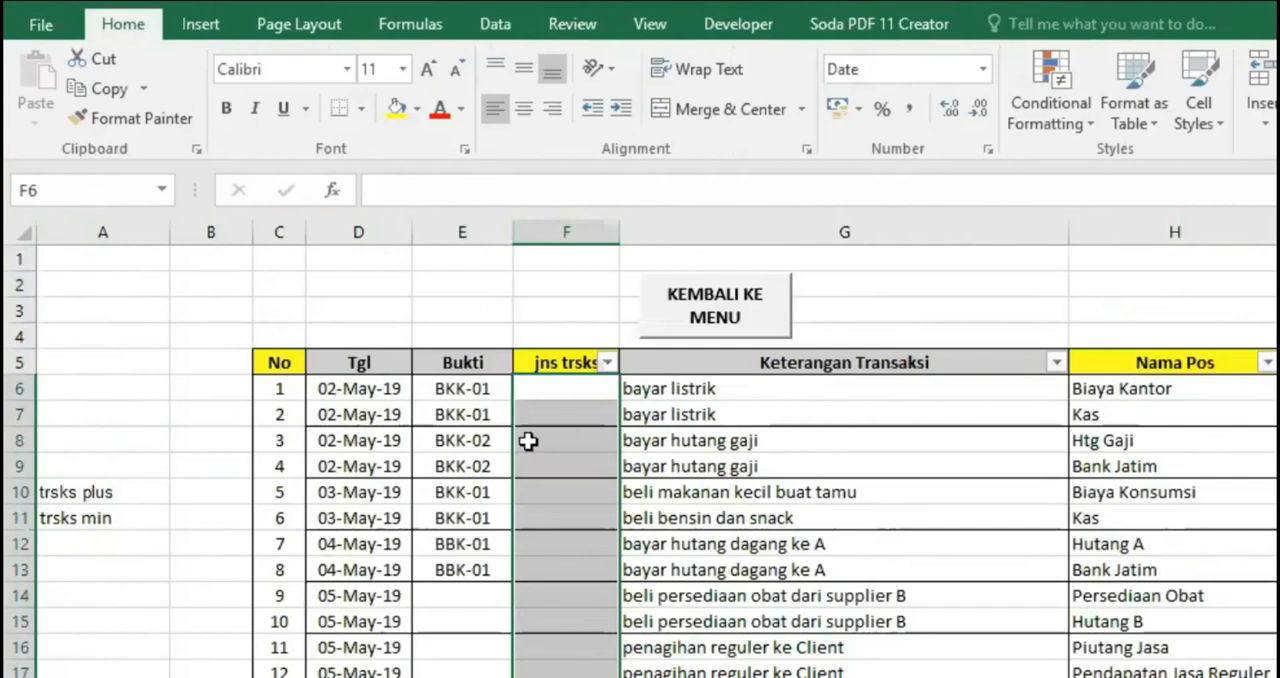
{"action": "left_click", "coordinate": [496, 24]}
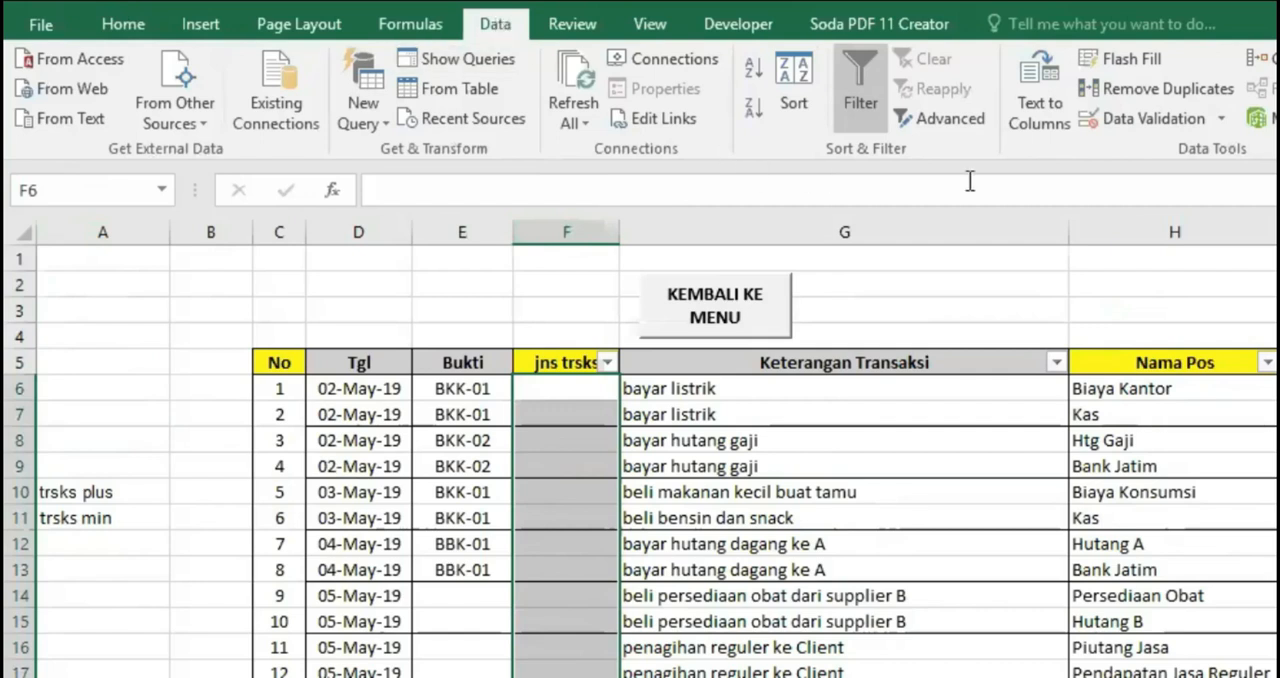
{"action": "left_click", "coordinate": [1131, 122]}
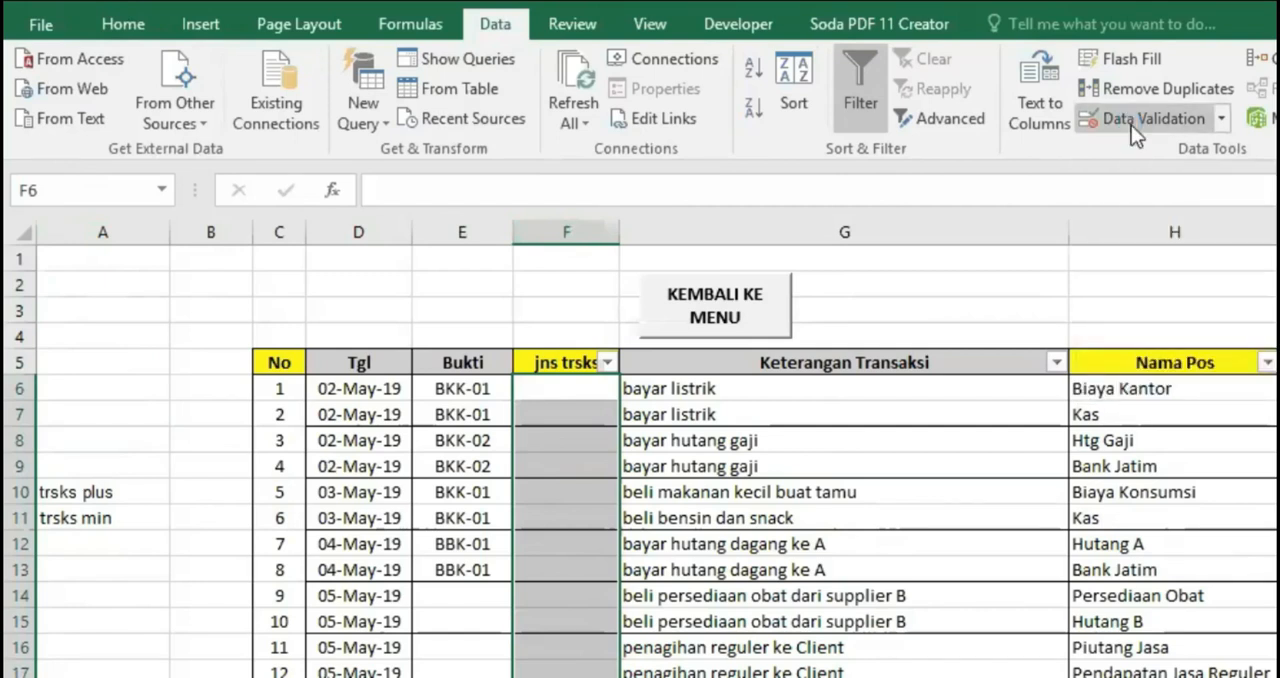
{"action": "left_click", "coordinate": [789, 522]}
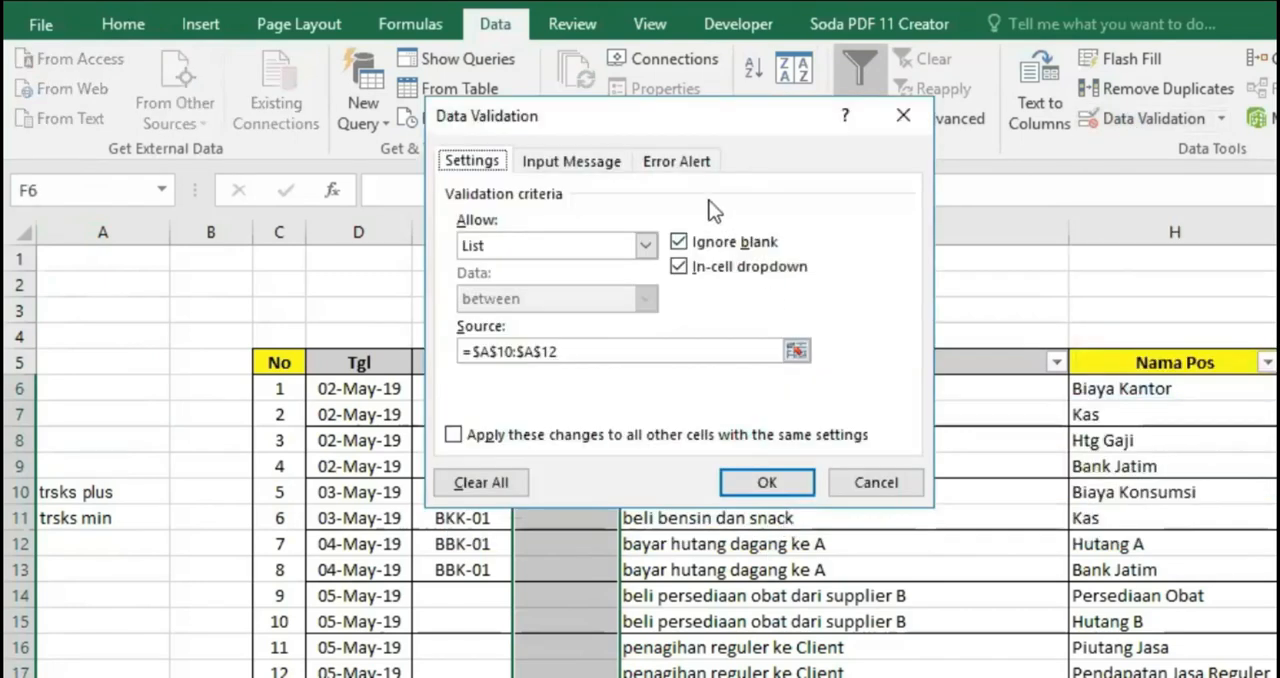
{"action": "left_click_drag", "start_coordinate": [722, 117], "coordinate": [1007, 291]}
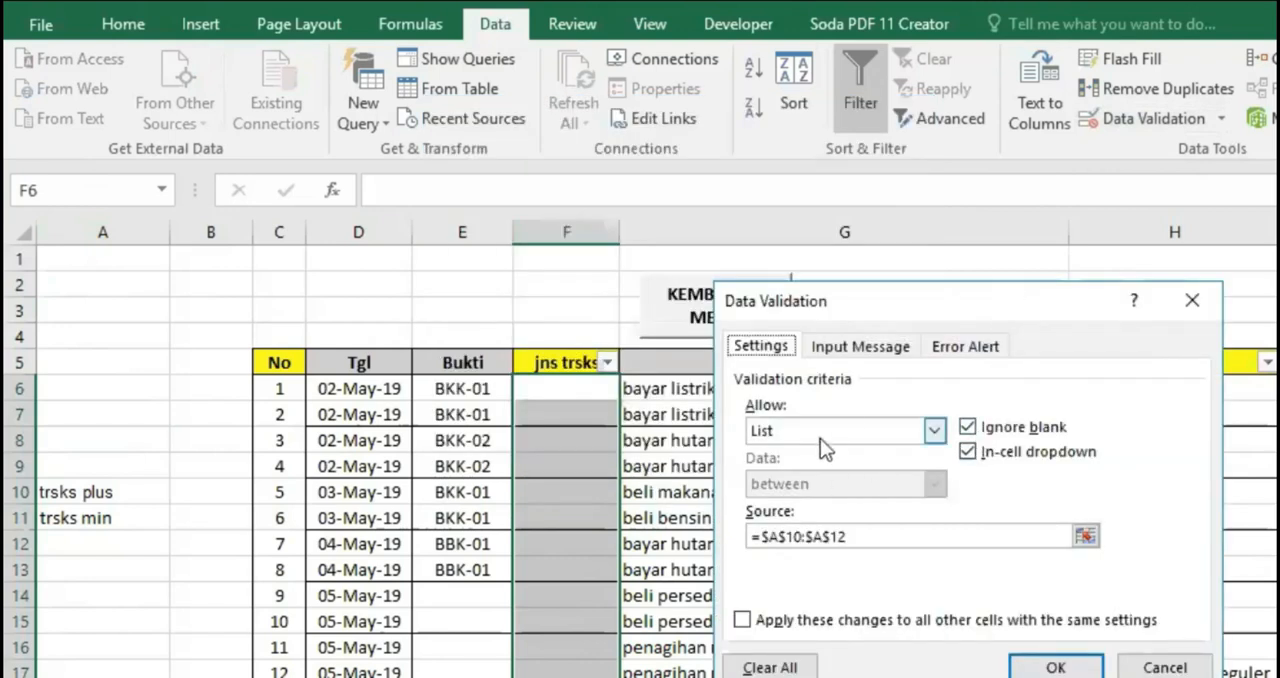
{"action": "left_click", "coordinate": [933, 432]}
{"action": "left_click", "coordinate": [790, 454]}
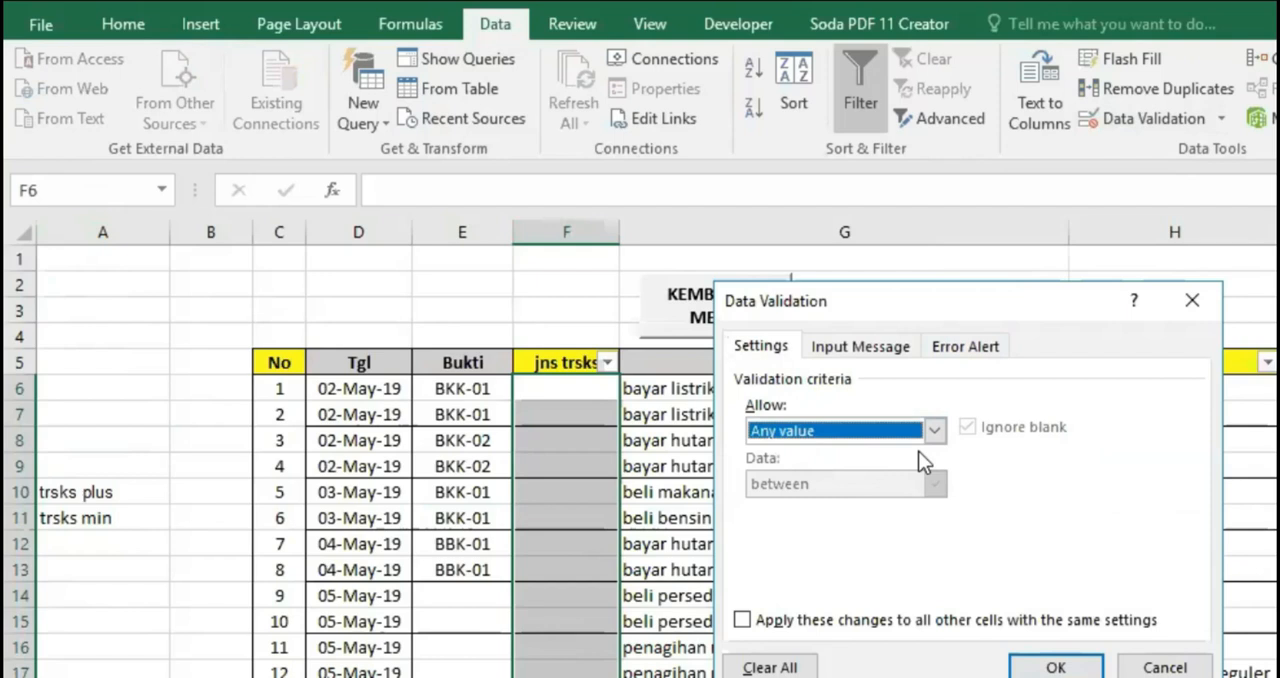
{"action": "left_click", "coordinate": [934, 428]}
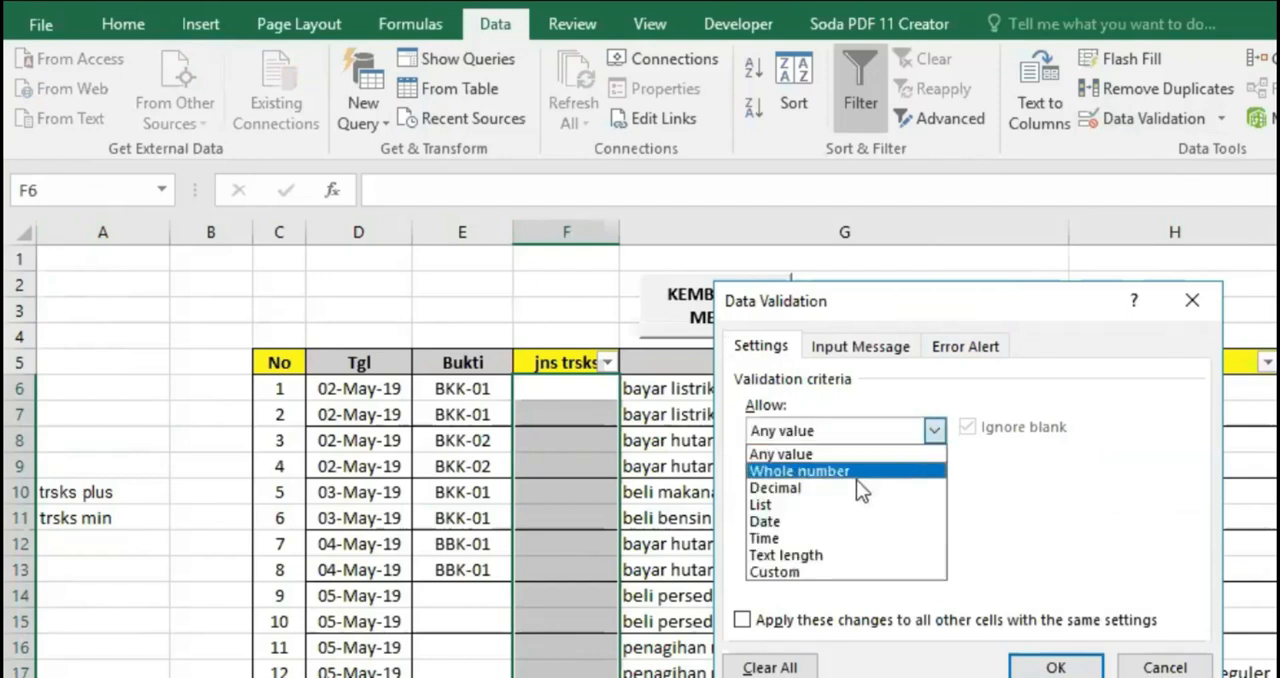
{"action": "left_click", "coordinate": [791, 505]}
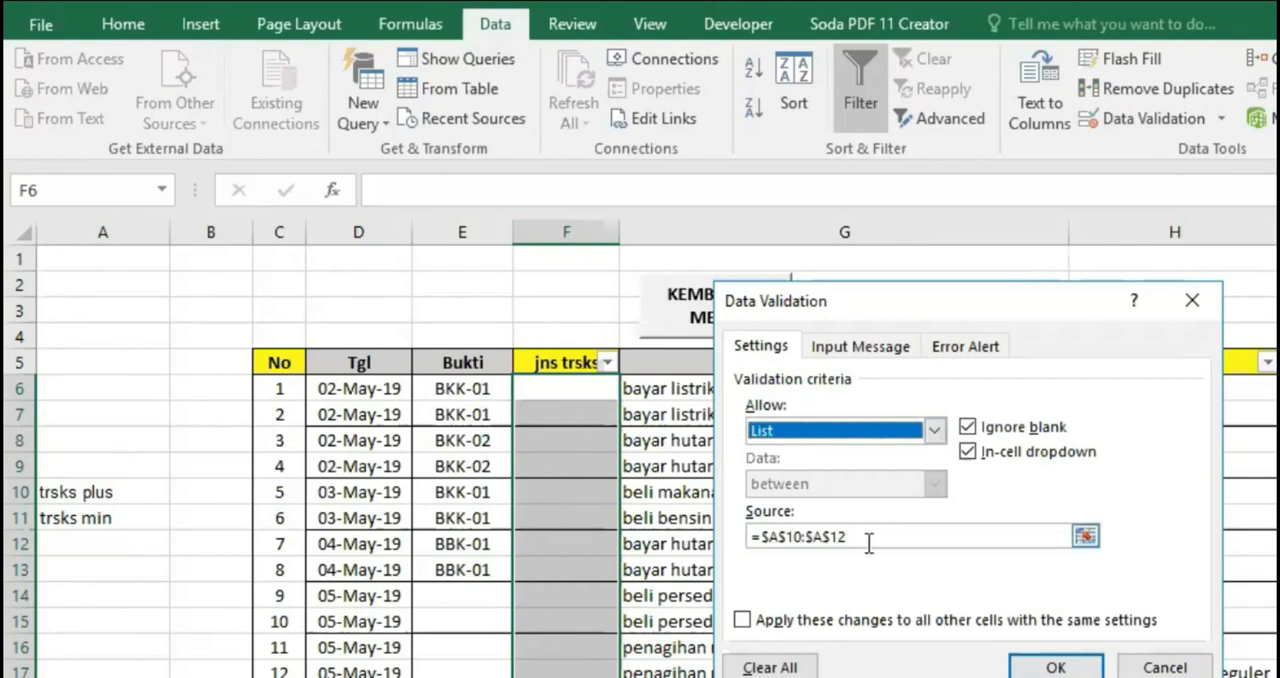
Set the list's source to =$A$9:$A$12, including the blank cells around the two transaction types, and apply the validation
{"action": "left_click", "coordinate": [755, 536]}
{"action": "key", "text": "Delete"}
{"action": "key", "text": "Delete"}
{"action": "key", "text": "Delete"}
{"action": "key", "text": "Delete"}
{"action": "key", "text": "Delete"}
{"action": "key", "text": "Delete"}
{"action": "key", "text": "Delete"}
{"action": "key", "text": "Delete"}
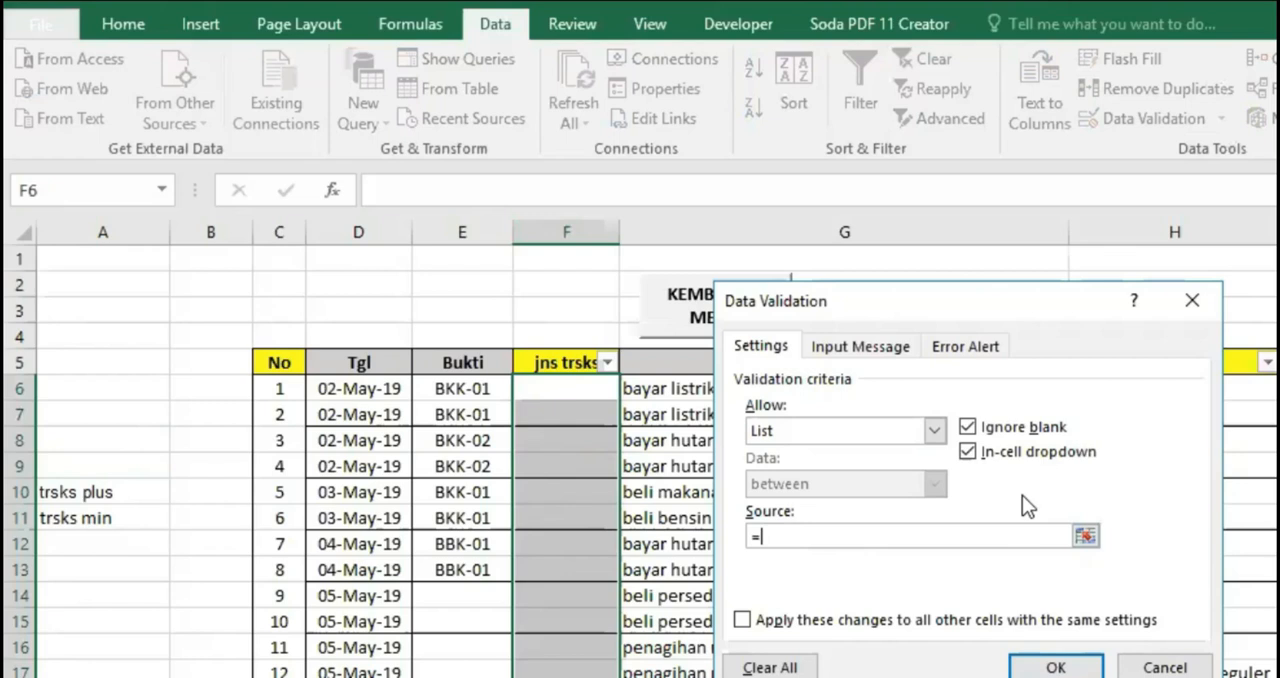
{"action": "type", "text": "="}
{"action": "left_click_drag", "start_coordinate": [79, 488], "coordinate": [80, 514]}
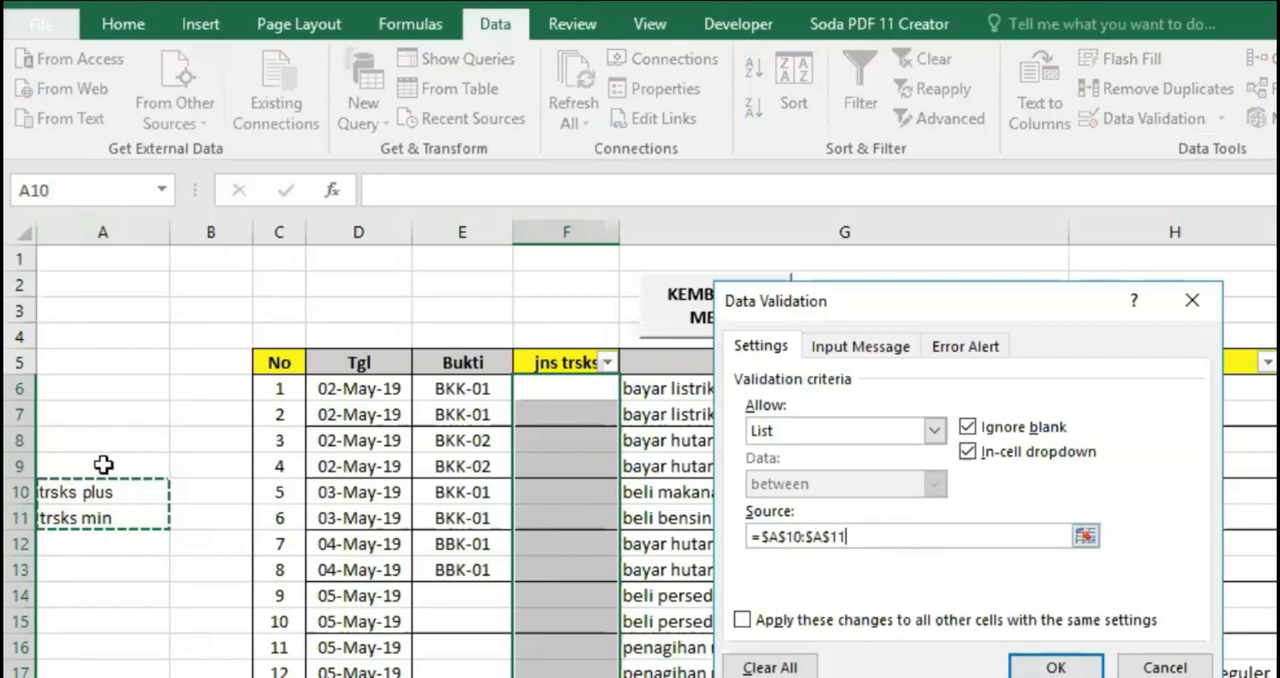
{"action": "left_click_drag", "start_coordinate": [104, 465], "coordinate": [93, 543]}
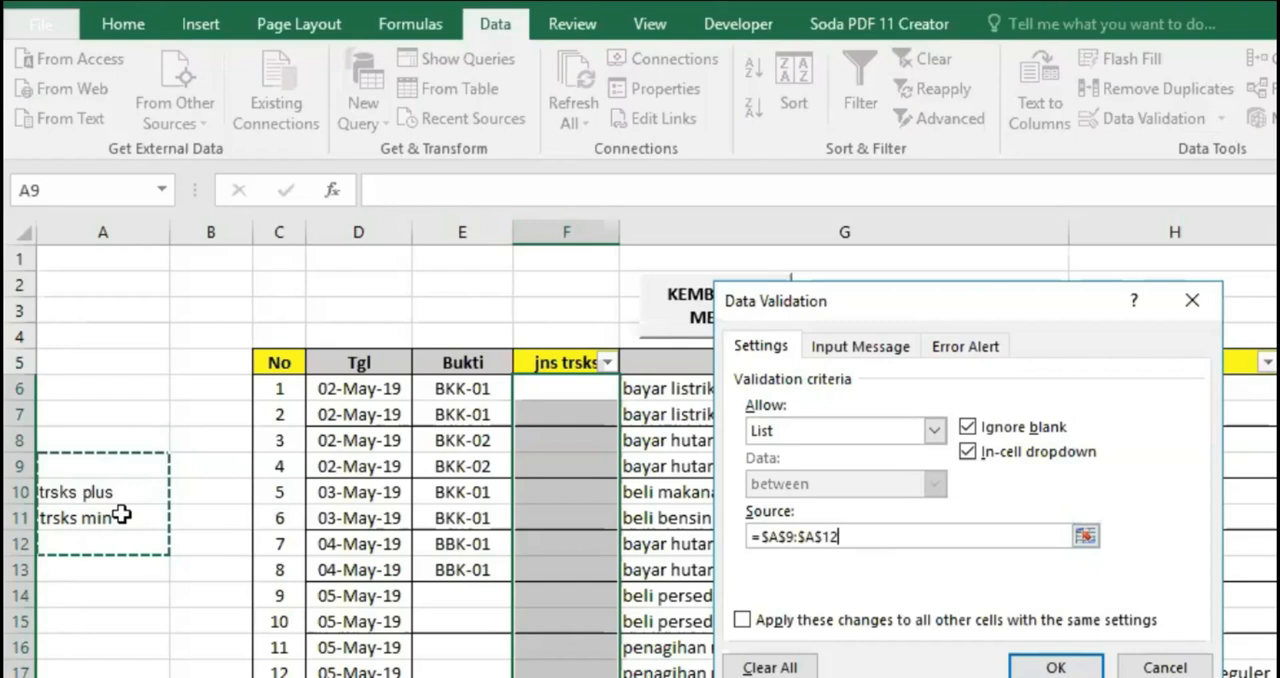
{"action": "left_click", "coordinate": [1046, 668]}
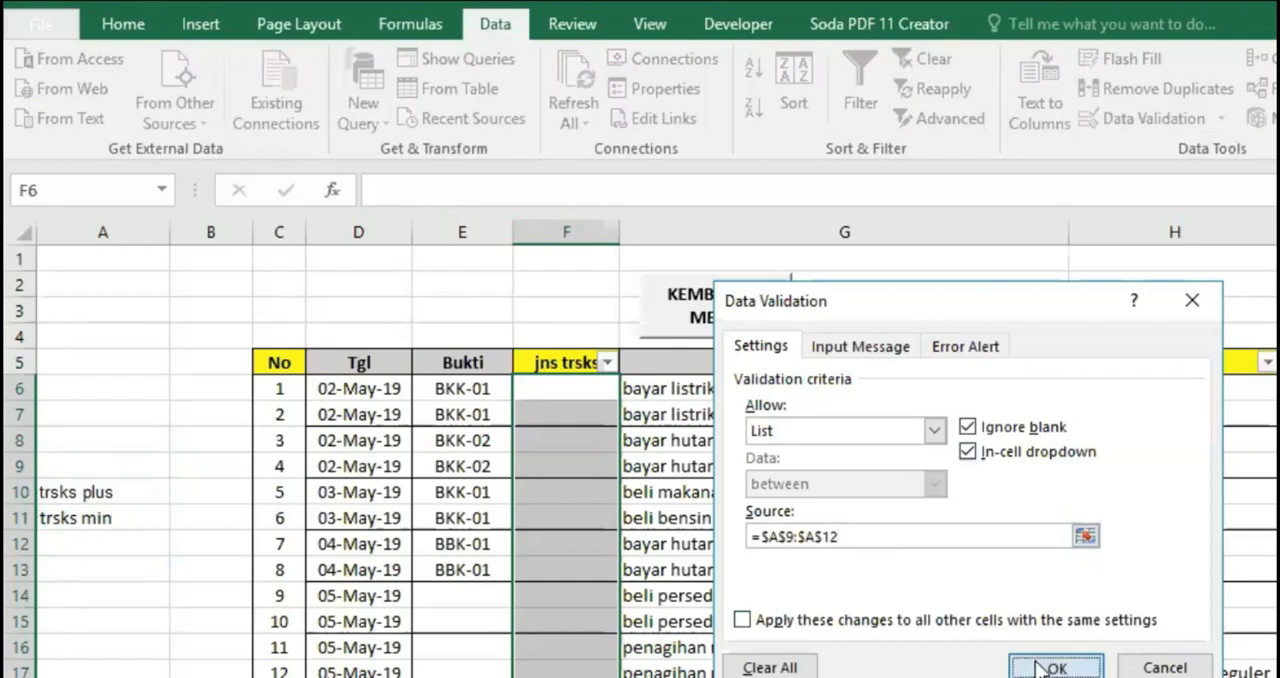
Check the dropdown choices in F6 and in the empty jns trsks cells below the last transaction
{"action": "left_click", "coordinate": [564, 395]}
{"action": "left_click", "coordinate": [628, 390]}
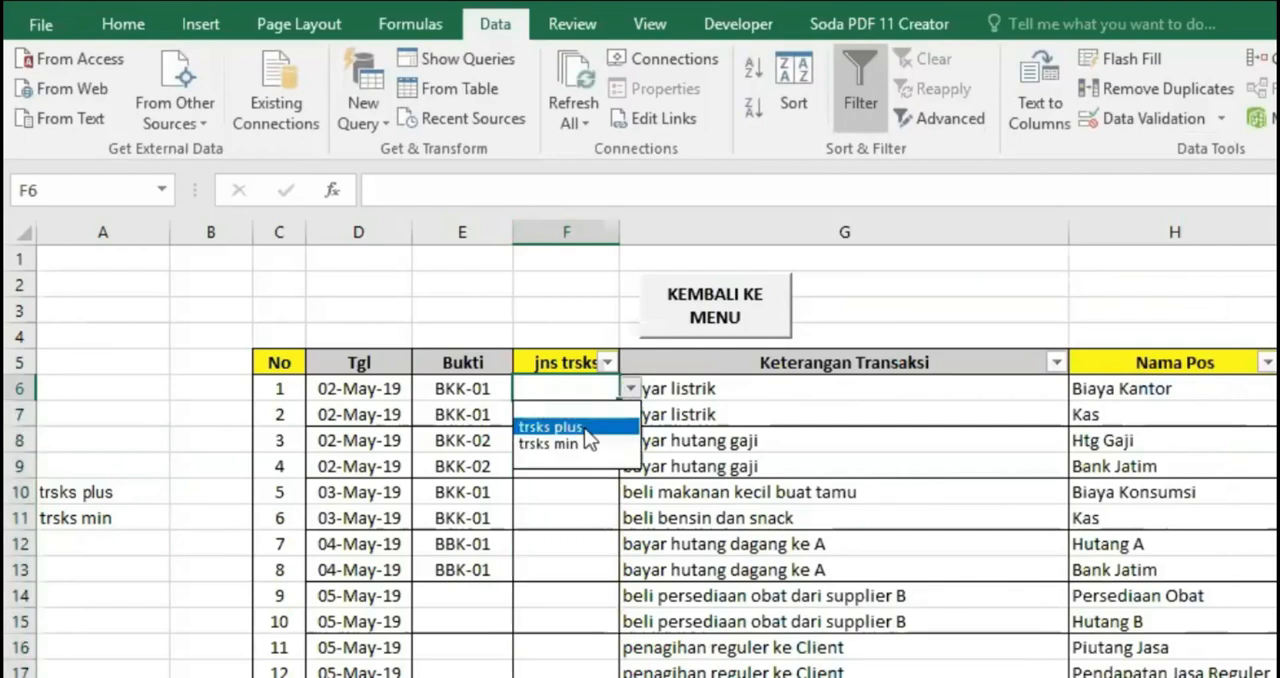
{"action": "left_click", "coordinate": [545, 640]}
{"action": "left_click", "coordinate": [560, 677]}
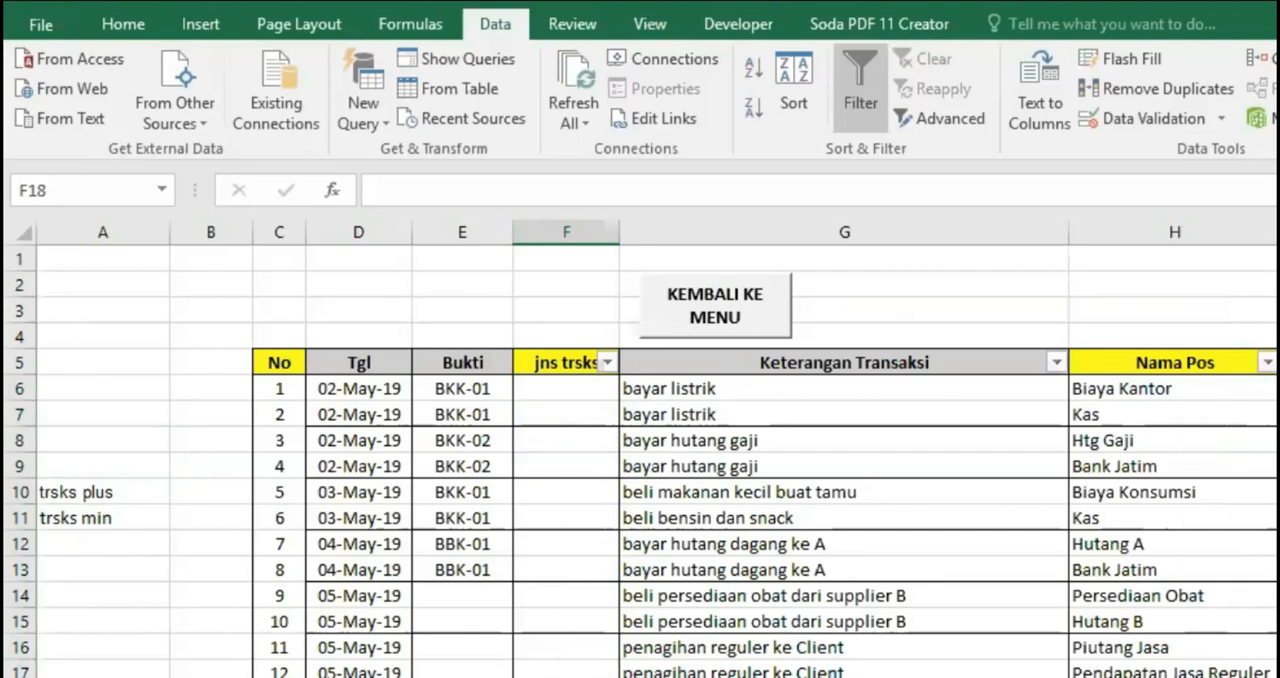
{"action": "left_click", "coordinate": [575, 392]}
{"action": "left_click", "coordinate": [590, 676]}
{"action": "scroll", "coordinate": [594, 672], "scroll_direction": "down", "scroll_amount": 2}
{"action": "left_click", "coordinate": [594, 673]}
{"action": "left_click", "coordinate": [420, 565]}
{"action": "left_click", "coordinate": [414, 596]}
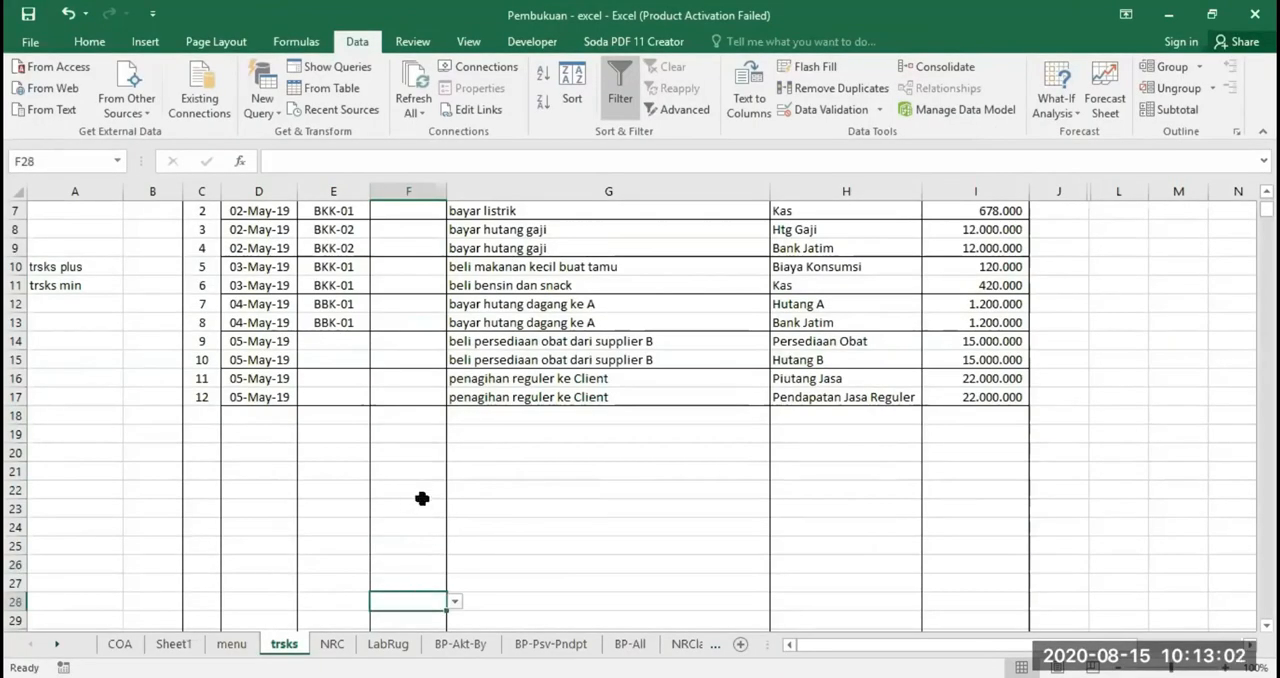
{"action": "left_click", "coordinate": [421, 494]}
Remove the list validation from jns trsks cells F21:F32 by setting their allowed input to Any value
{"action": "left_click_drag", "start_coordinate": [410, 476], "coordinate": [402, 630]}
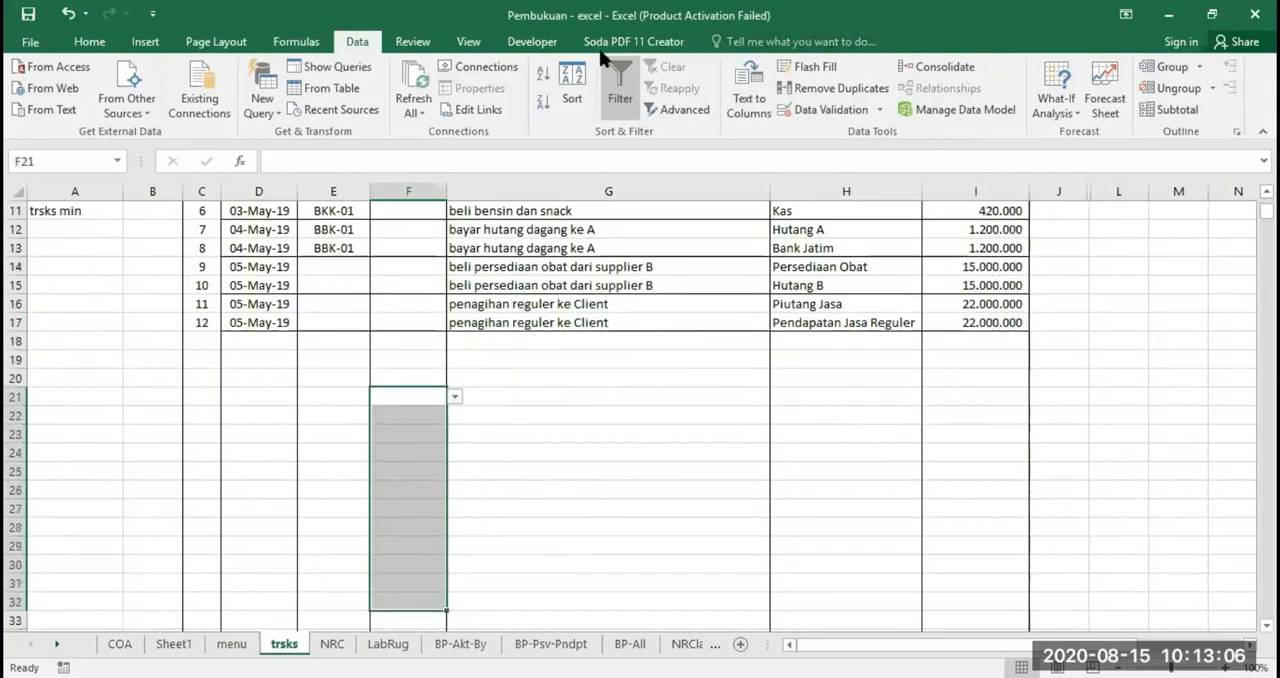
{"action": "left_click", "coordinate": [805, 110]}
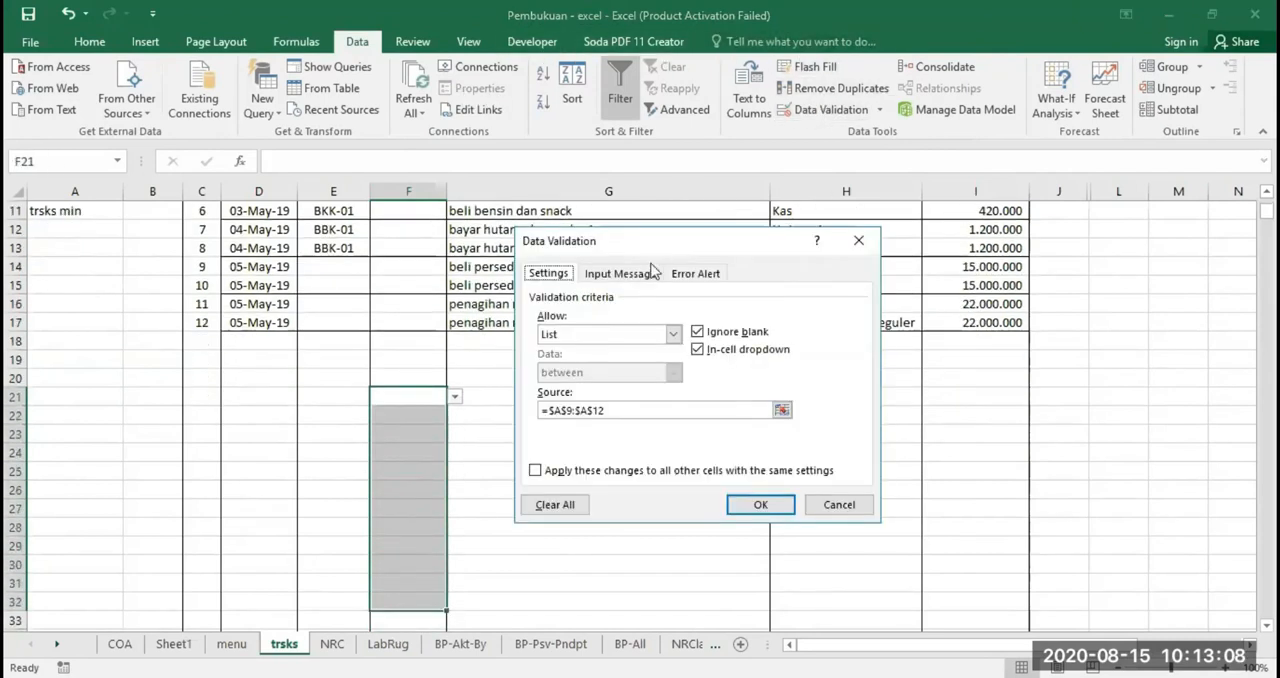
{"action": "left_click", "coordinate": [673, 334]}
{"action": "left_click", "coordinate": [604, 345]}
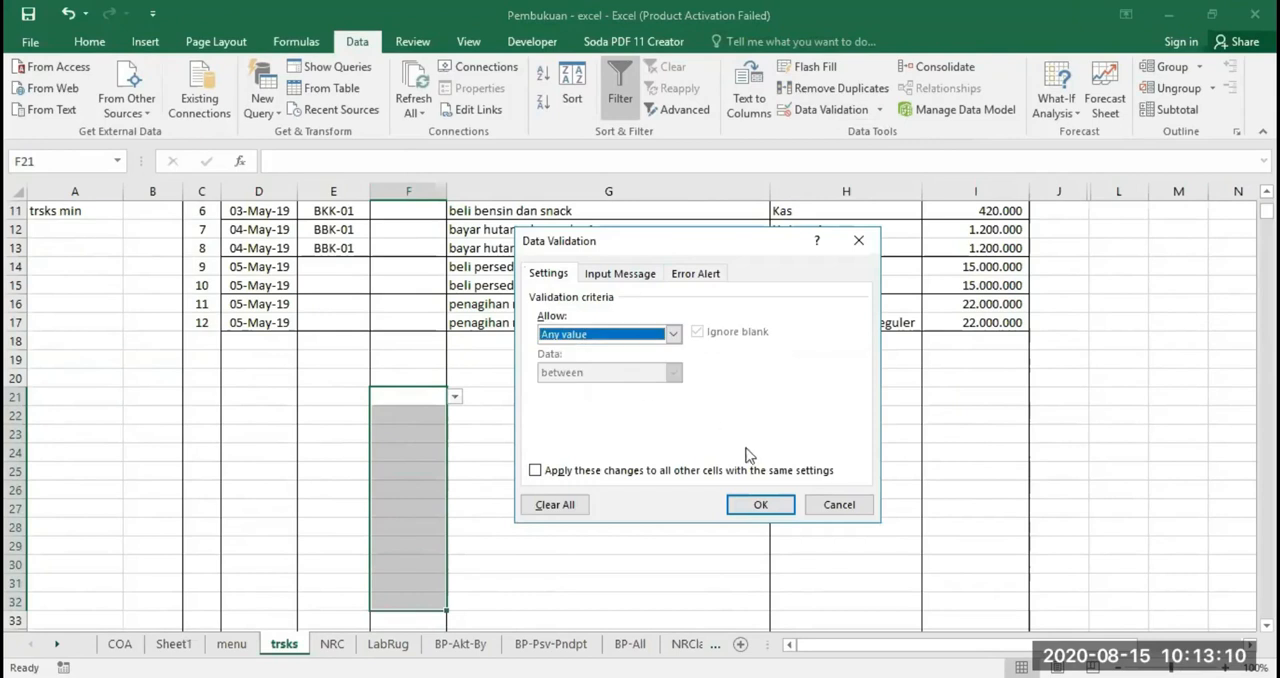
{"action": "left_click", "coordinate": [752, 503]}
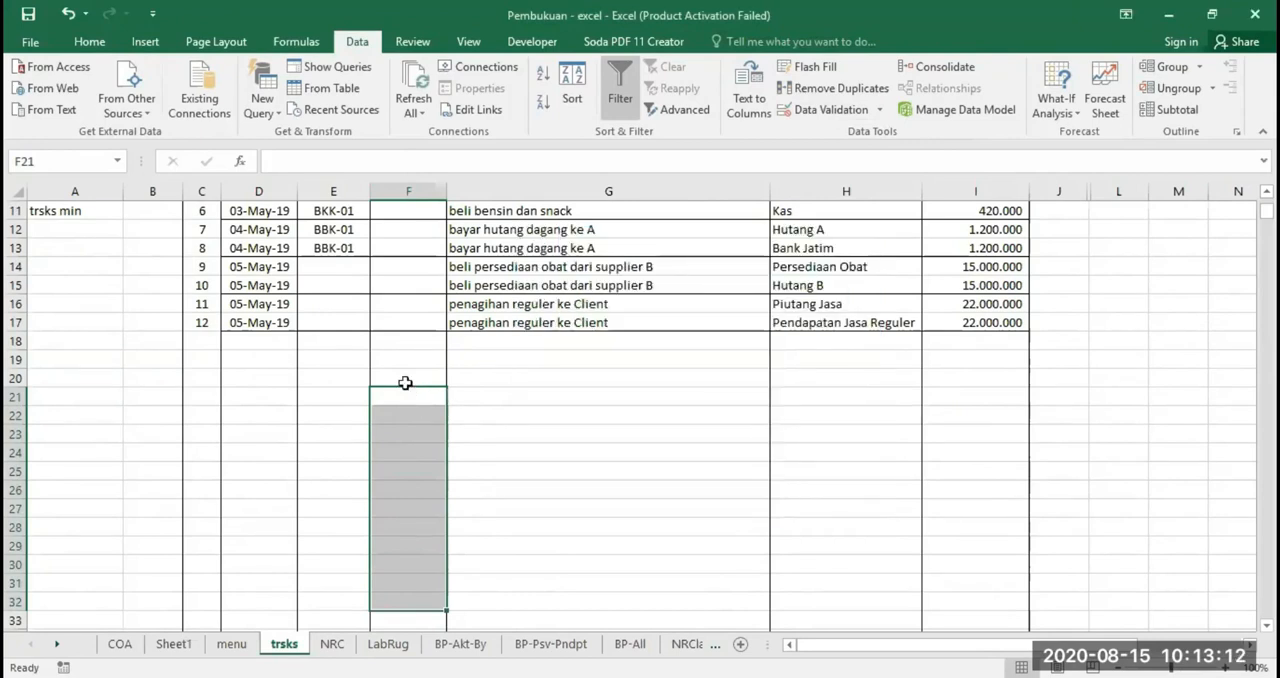
Fill cell F20 in the jns trsks column with yellow to mark the last cell that keeps the dropdown
{"action": "left_click", "coordinate": [405, 383]}
{"action": "scroll", "coordinate": [549, 451], "scroll_direction": "up", "scroll_amount": 4}
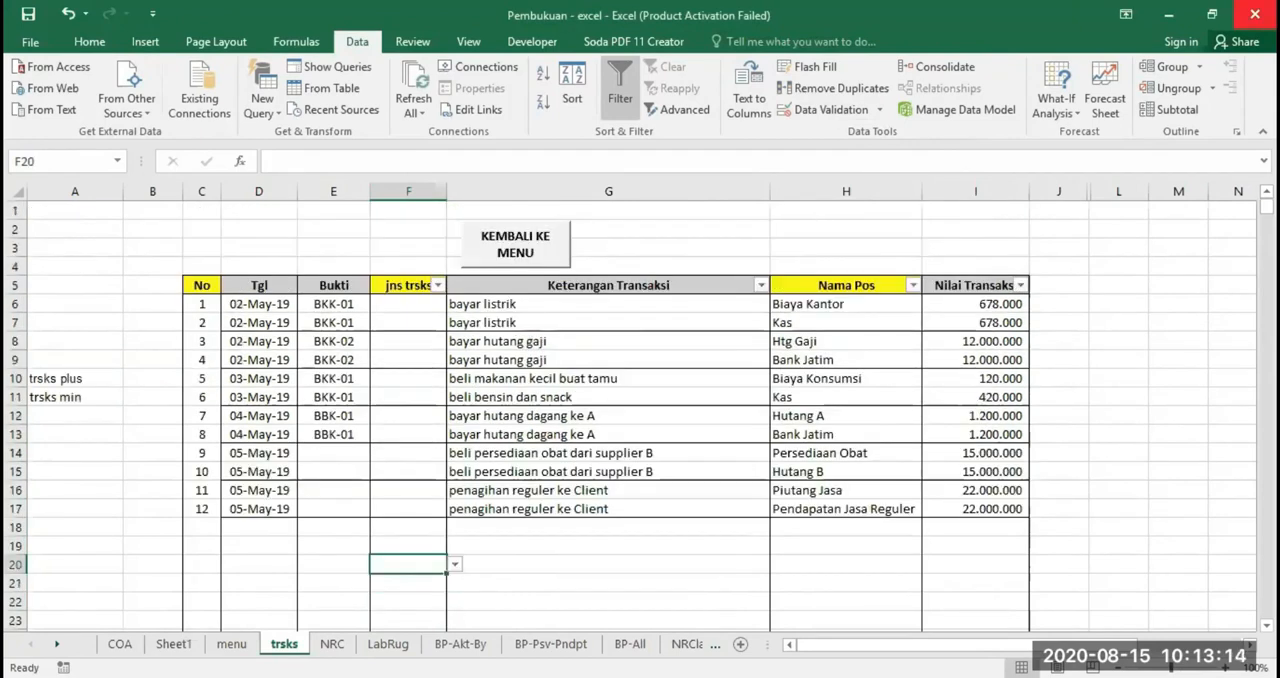
{"action": "left_click", "coordinate": [89, 41]}
{"action": "left_click", "coordinate": [286, 102]}
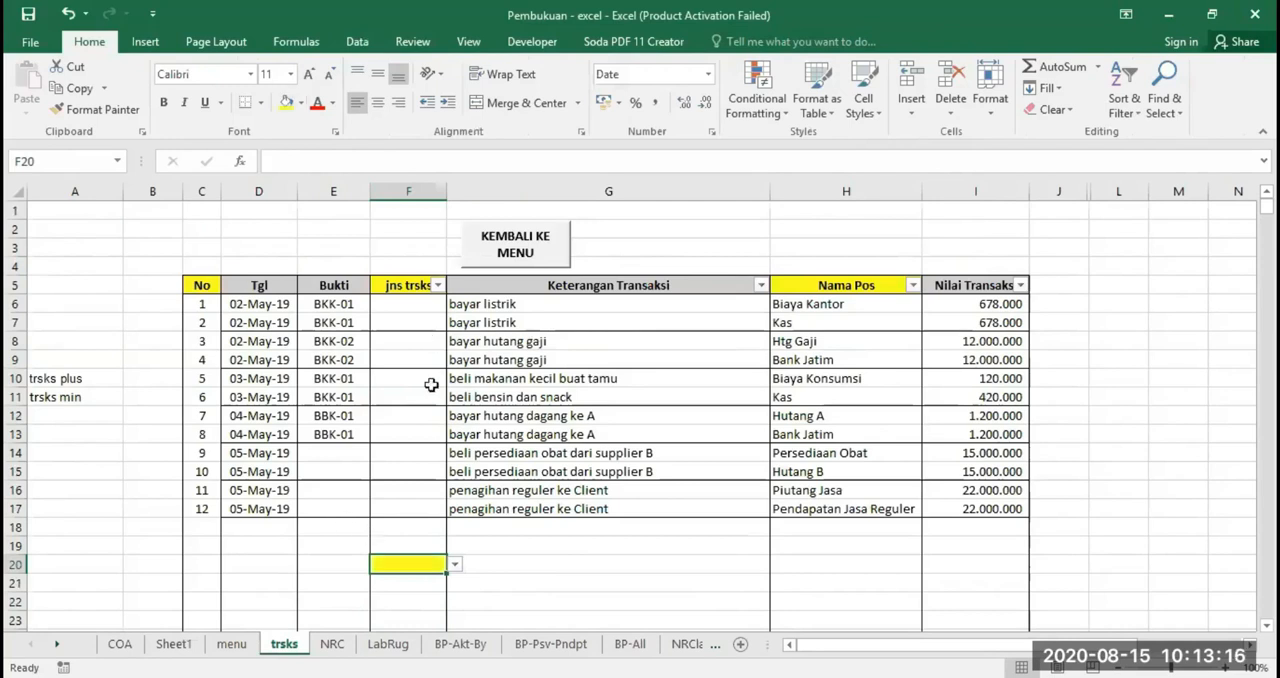
Test the dropdown in F20 by choosing trsks plus and trsks min in turn, and clear the cell's contents
{"action": "left_click", "coordinate": [459, 564]}
{"action": "left_click", "coordinate": [438, 564]}
{"action": "left_click", "coordinate": [454, 564]}
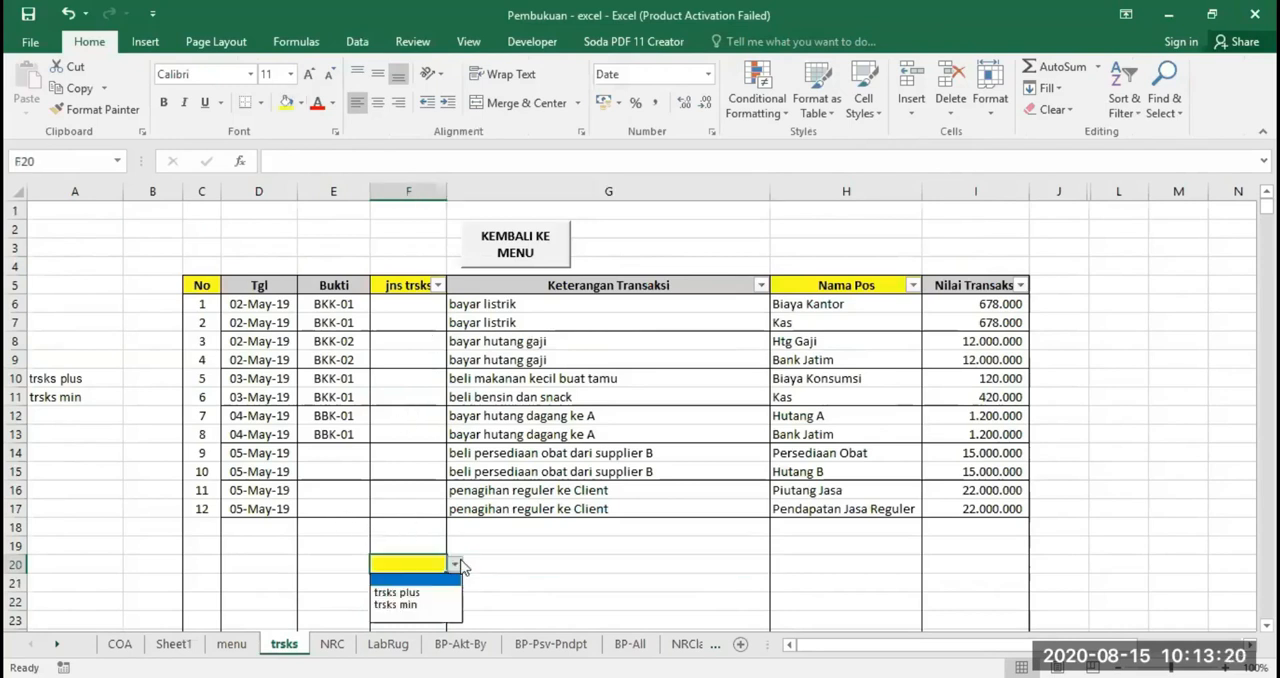
{"action": "left_click", "coordinate": [428, 593]}
{"action": "left_click", "coordinate": [454, 565]}
{"action": "left_click", "coordinate": [406, 600]}
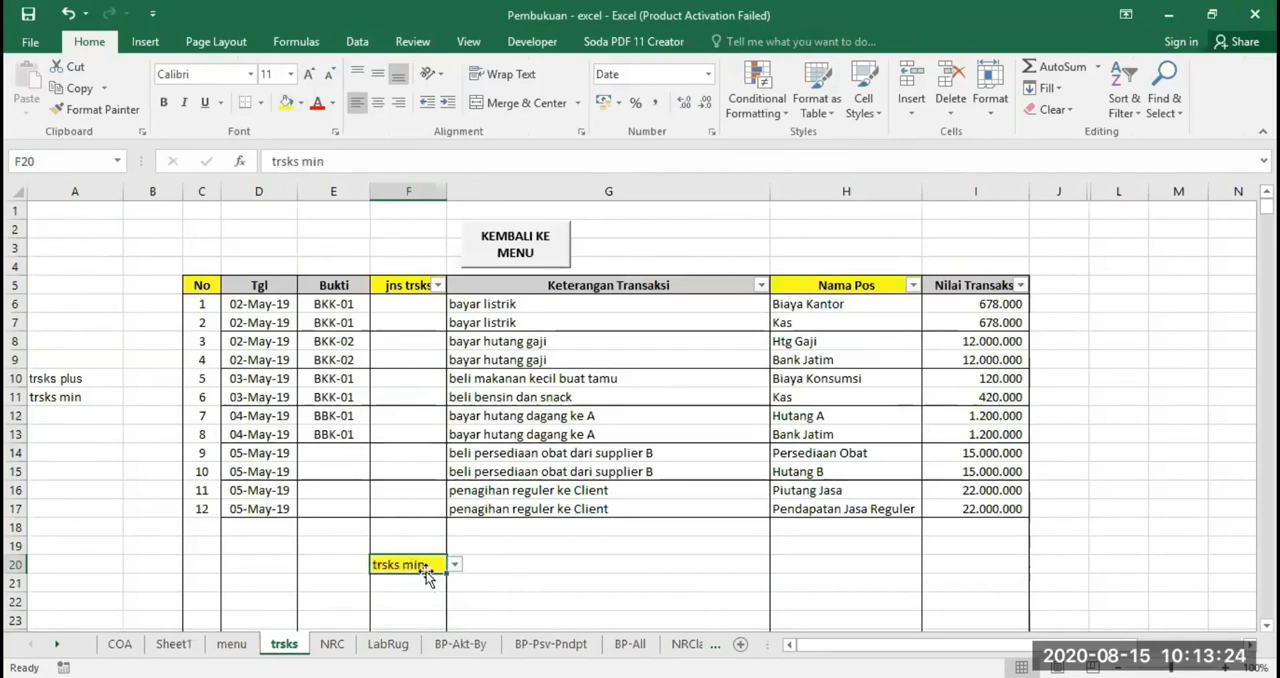
{"action": "key", "text": "Delete"}
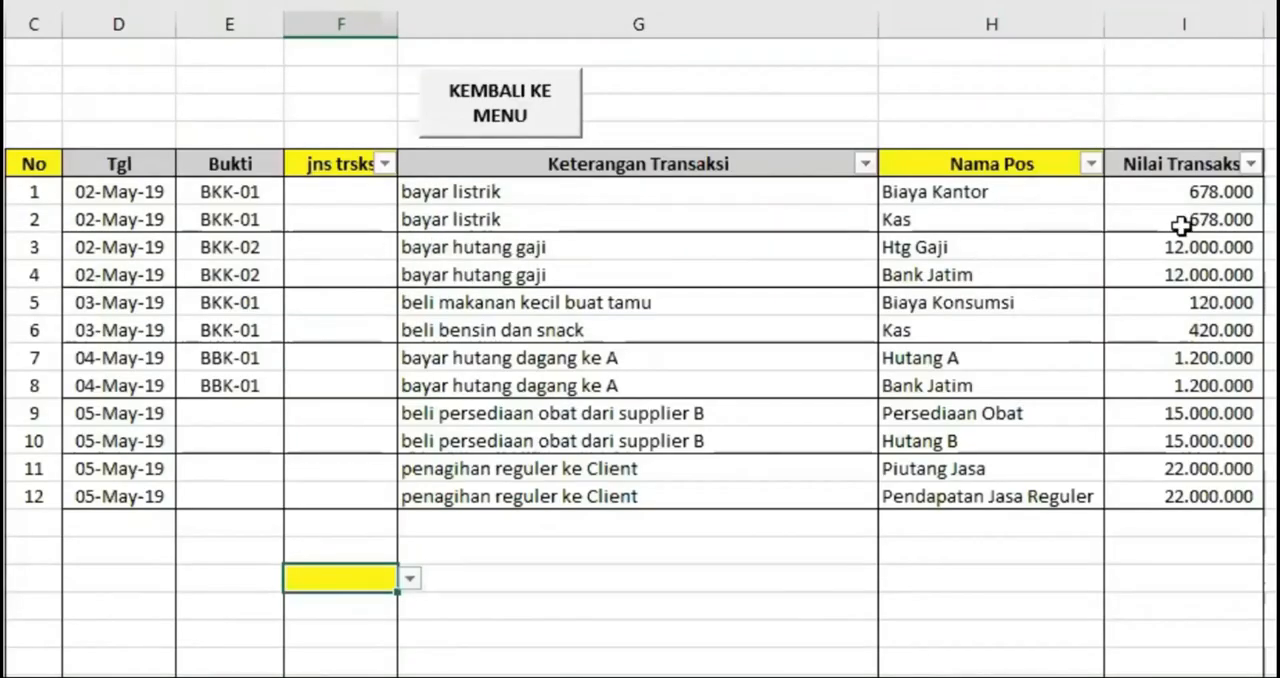
Set jns trsks to trsks min for both bayar hutang gaji entries, No 3 and No 4
{"action": "left_click", "coordinate": [334, 249]}
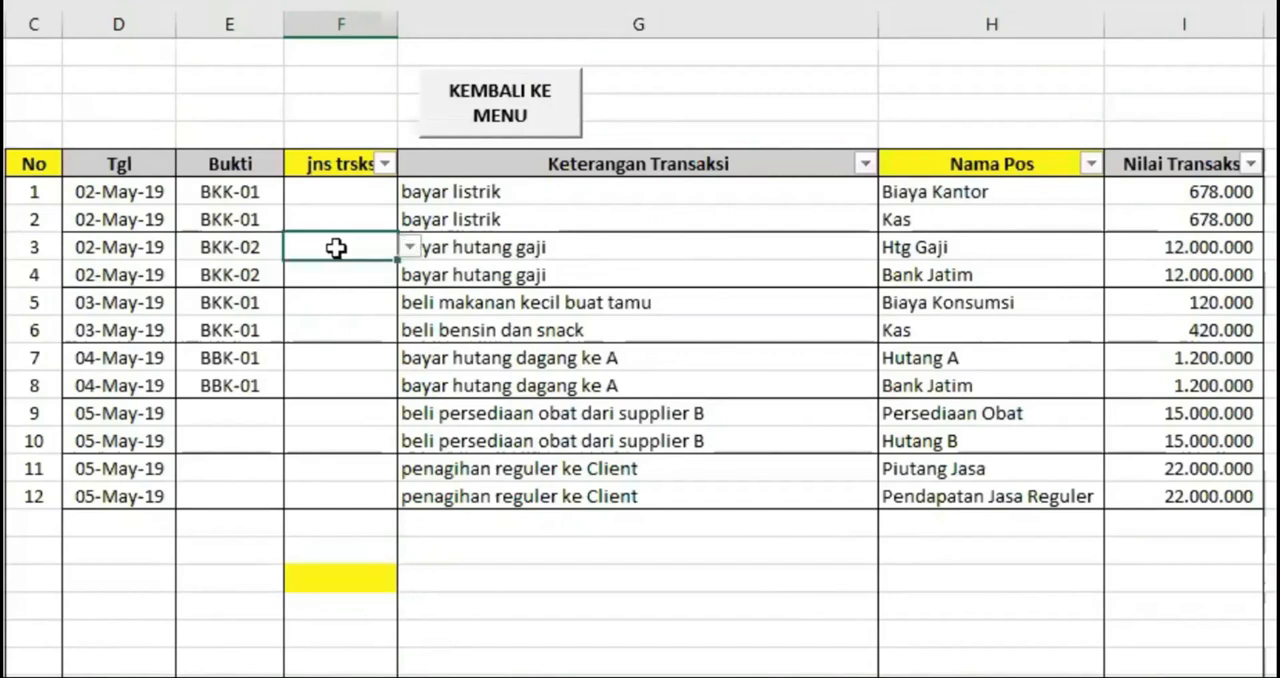
{"action": "left_click", "coordinate": [409, 250]}
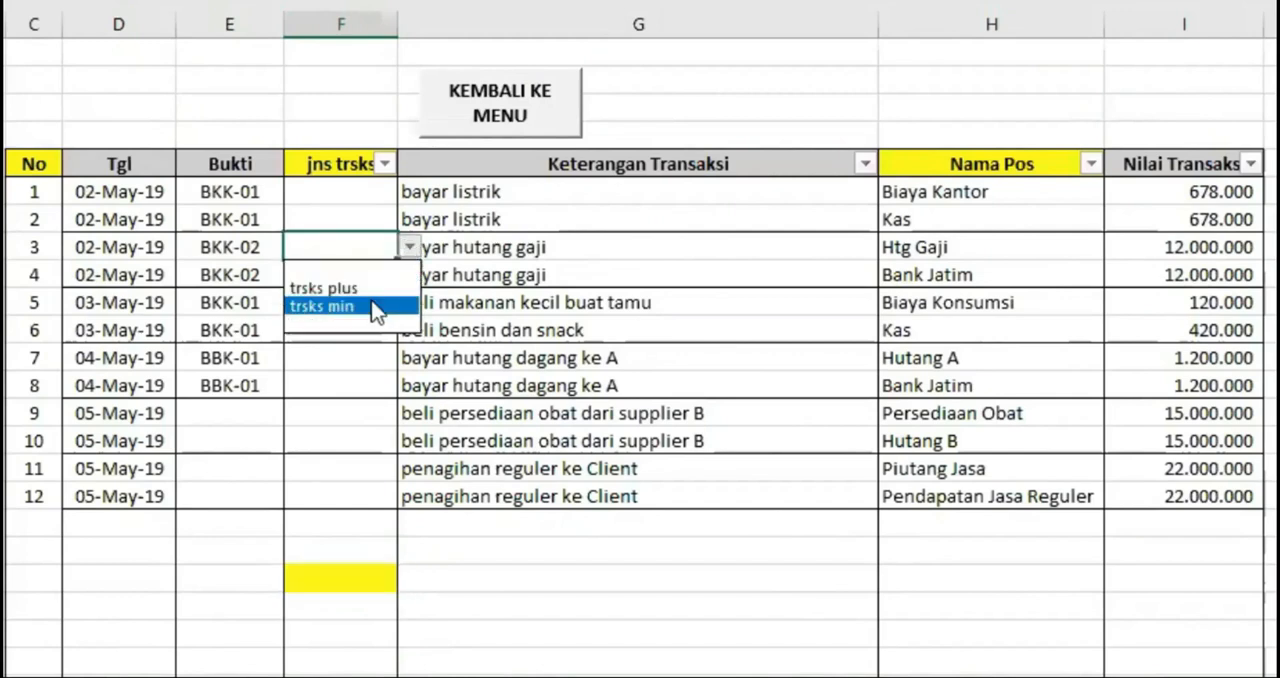
{"action": "left_click", "coordinate": [374, 306]}
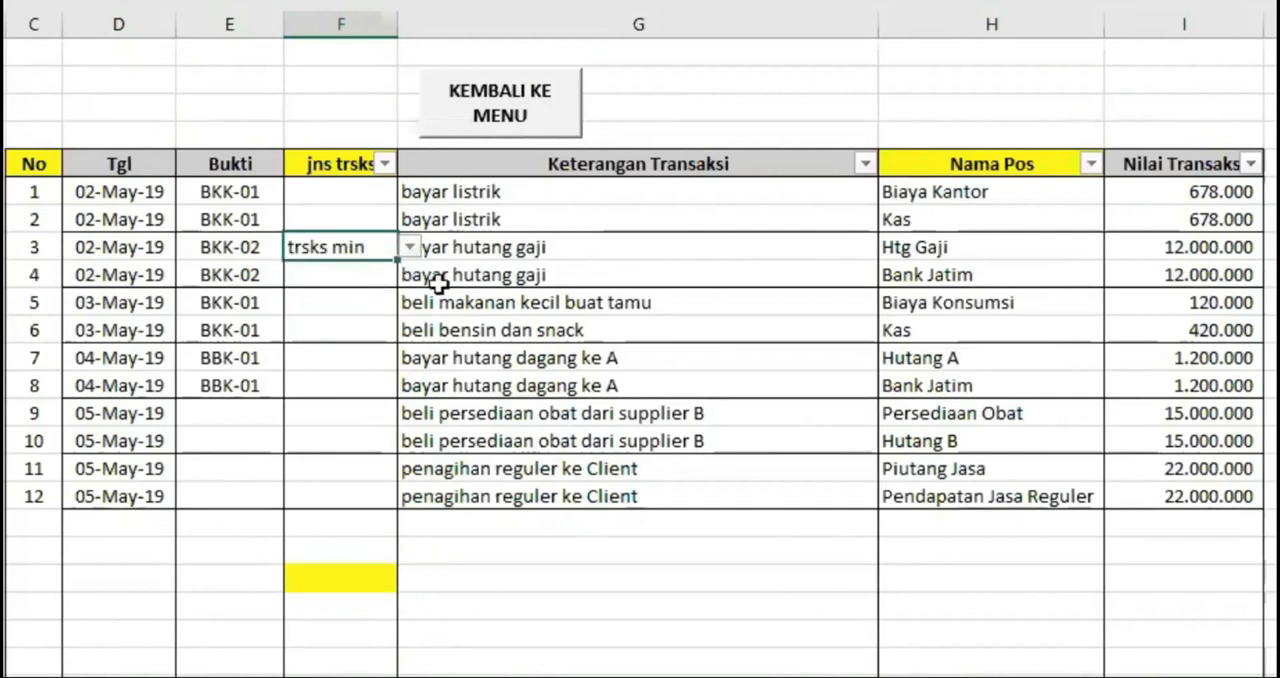
{"action": "left_click", "coordinate": [944, 276]}
{"action": "left_click", "coordinate": [331, 279]}
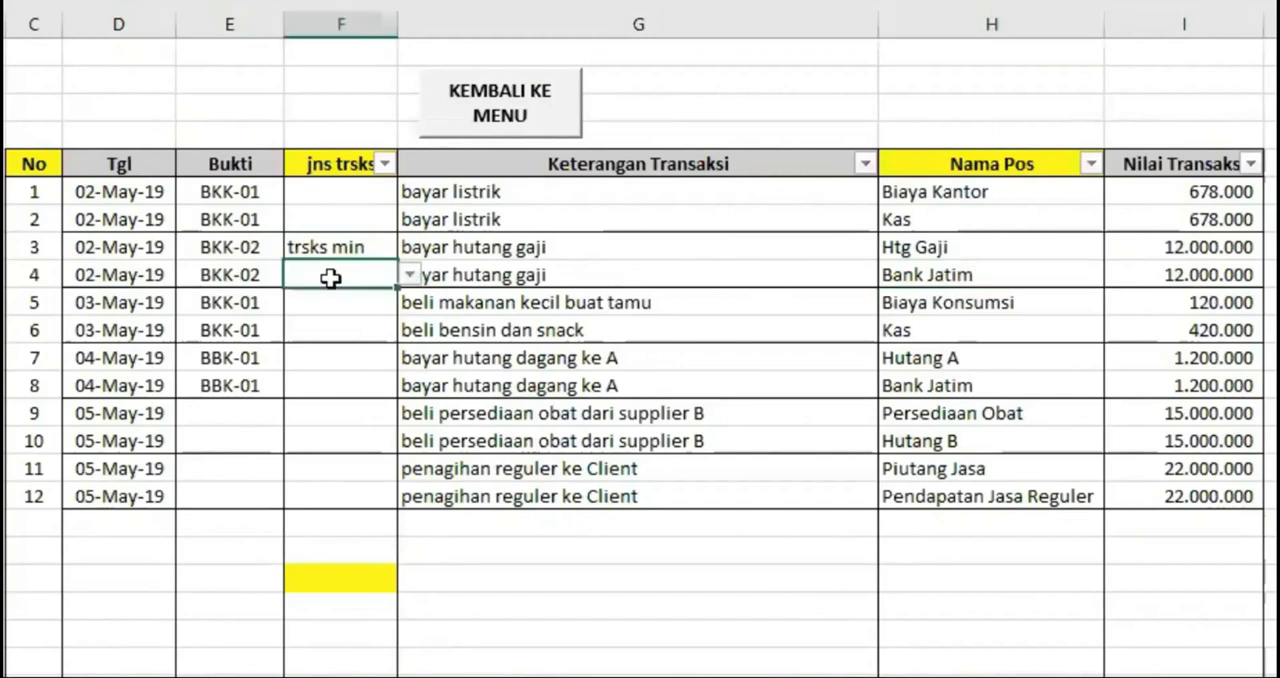
{"action": "left_click", "coordinate": [409, 274]}
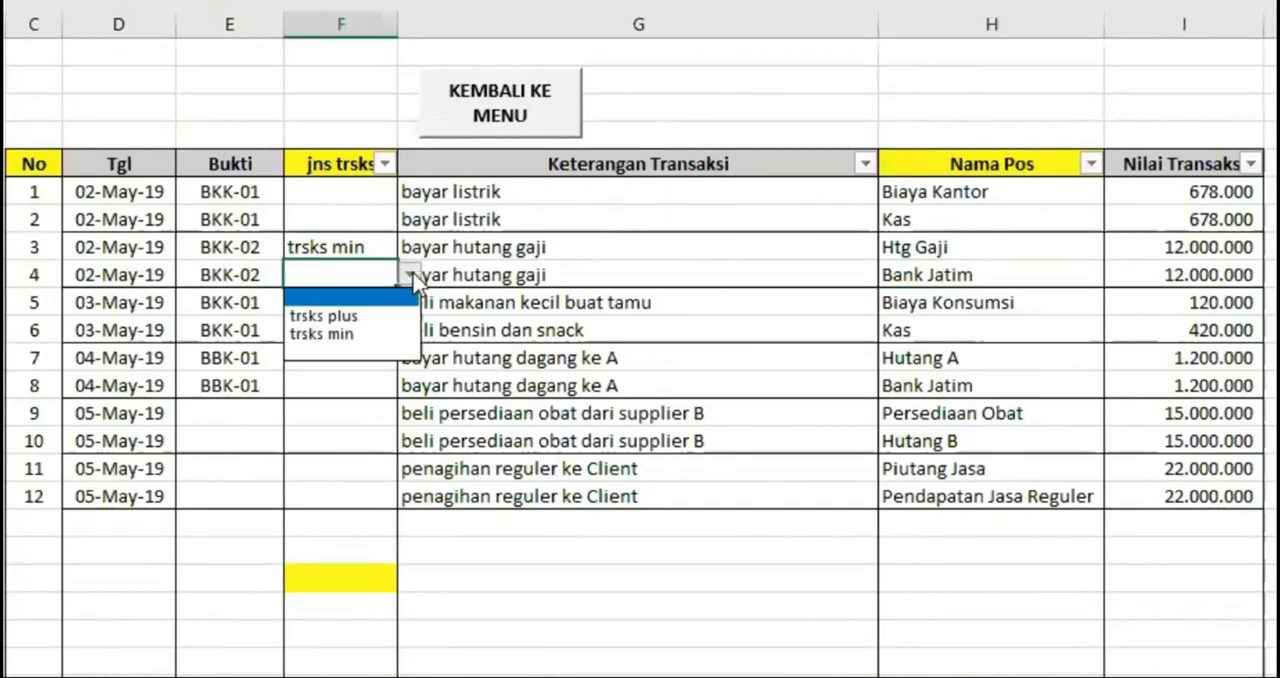
{"action": "left_click", "coordinate": [350, 335]}
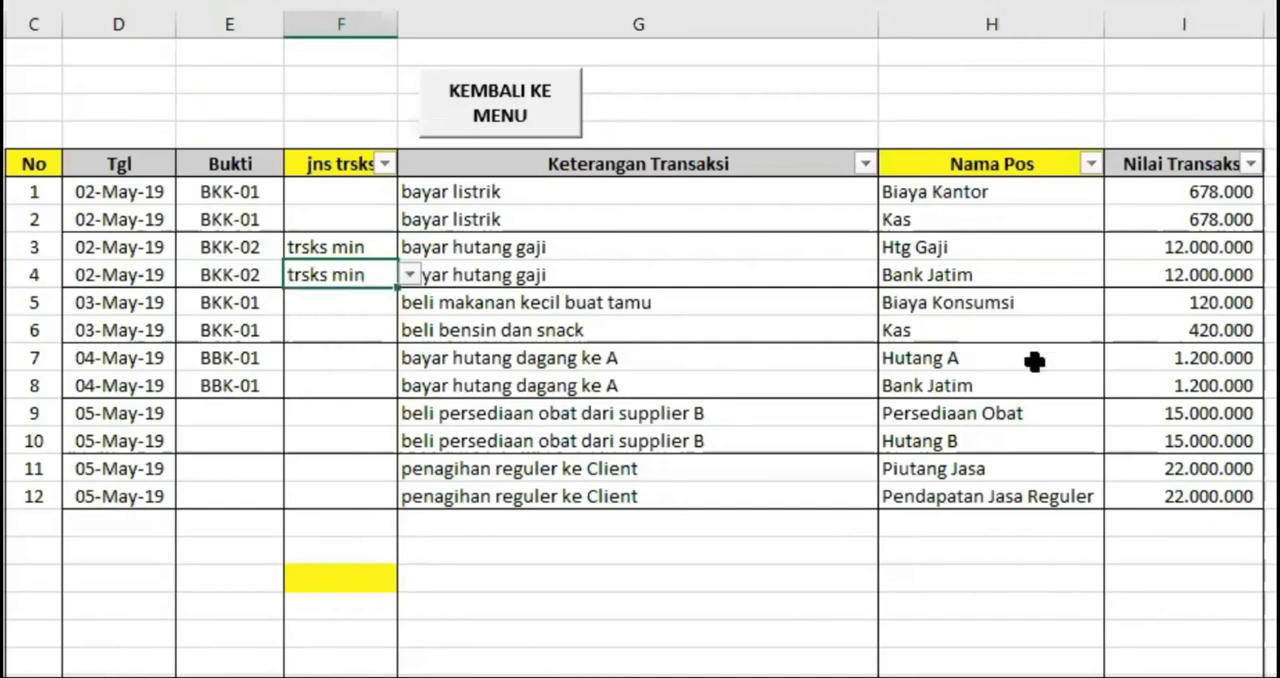
Set jns trsks to trsks min for transaction No 7 and fill it down to No 8, both bayar hutang dagang ke A
{"action": "left_click", "coordinate": [354, 358]}
{"action": "left_click", "coordinate": [409, 358]}
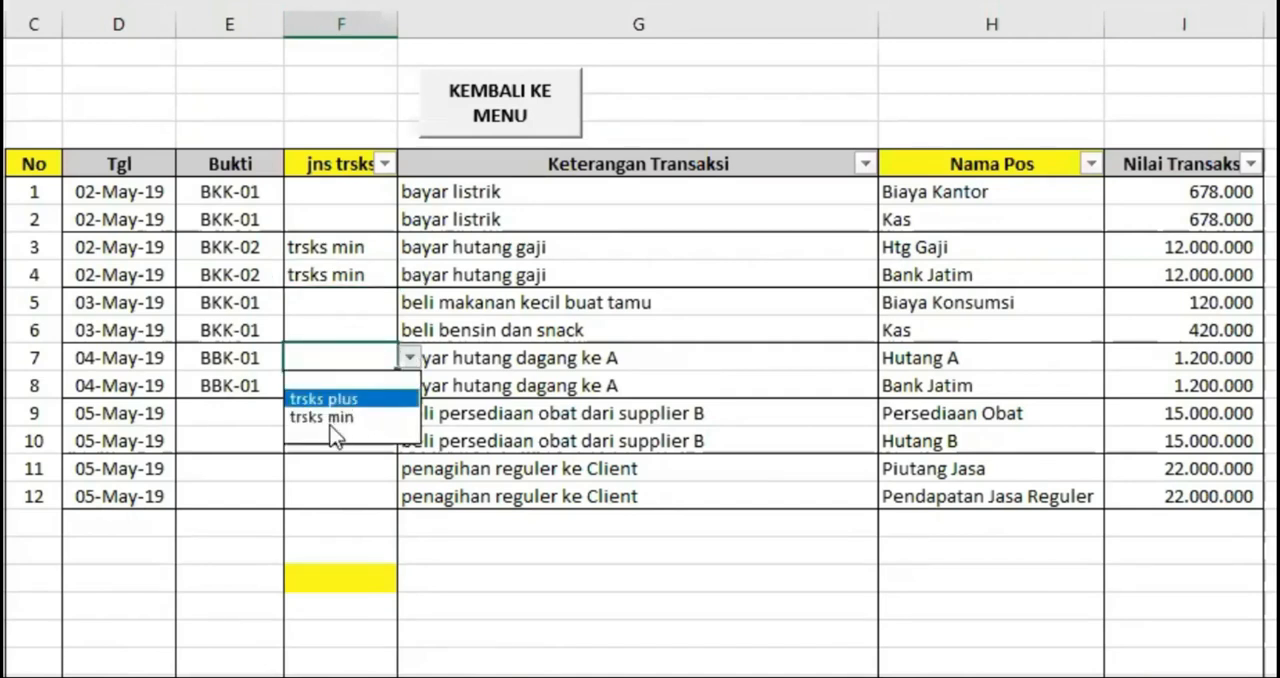
{"action": "left_click", "coordinate": [337, 421]}
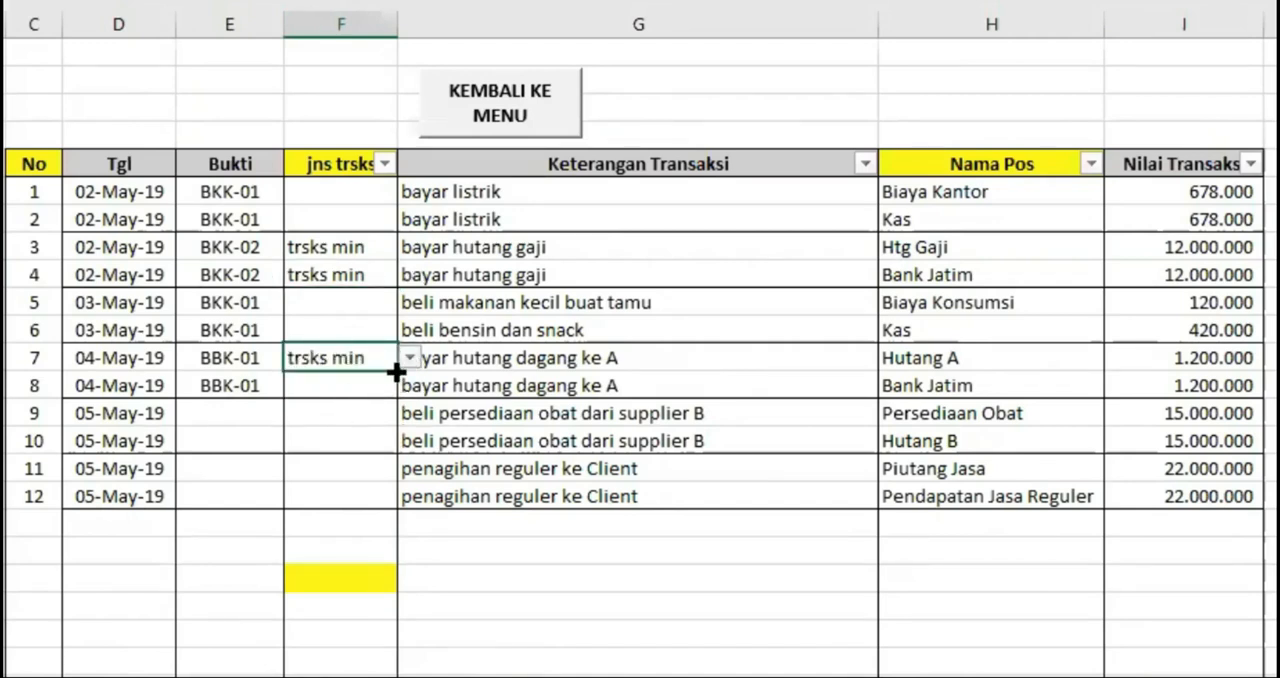
{"action": "left_click_drag", "start_coordinate": [397, 371], "coordinate": [391, 393]}
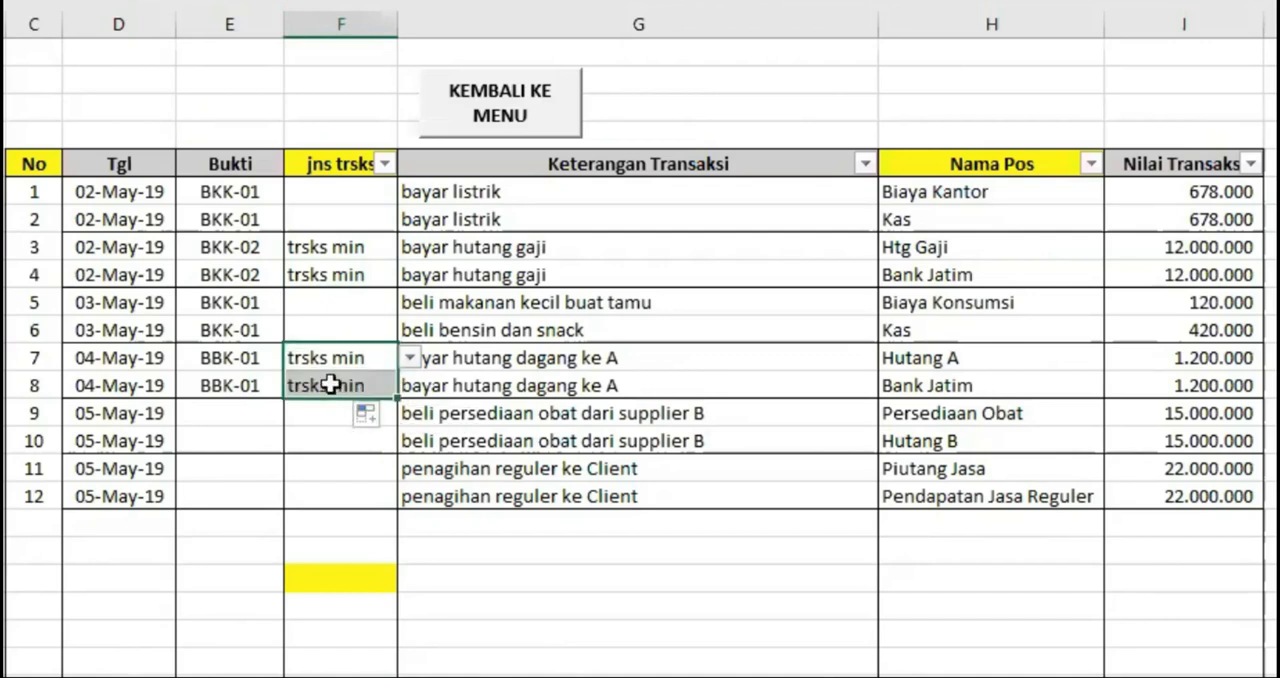
{"action": "left_click", "coordinate": [335, 380]}
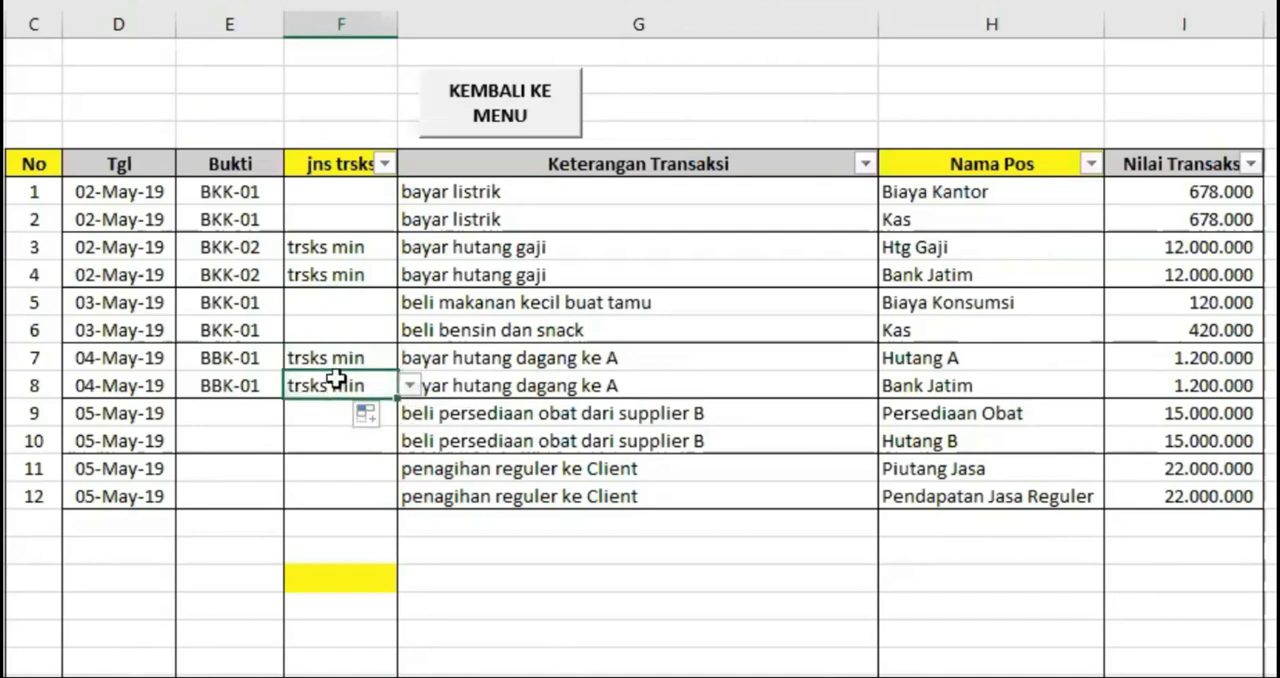
{"action": "left_click", "coordinate": [594, 568]}
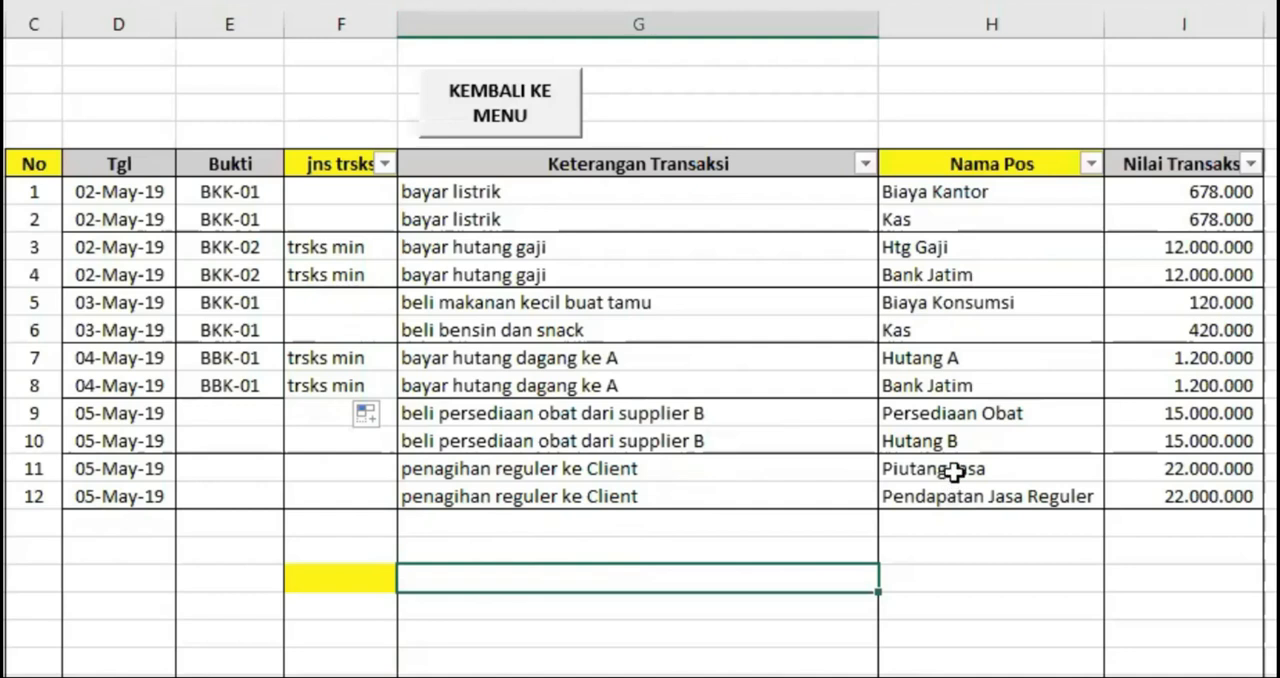
Set jns trsks to trsks plus for both penagihan reguler ke Client entries, No 11 and No 12
{"action": "left_click", "coordinate": [330, 472]}
{"action": "left_click", "coordinate": [410, 468]}
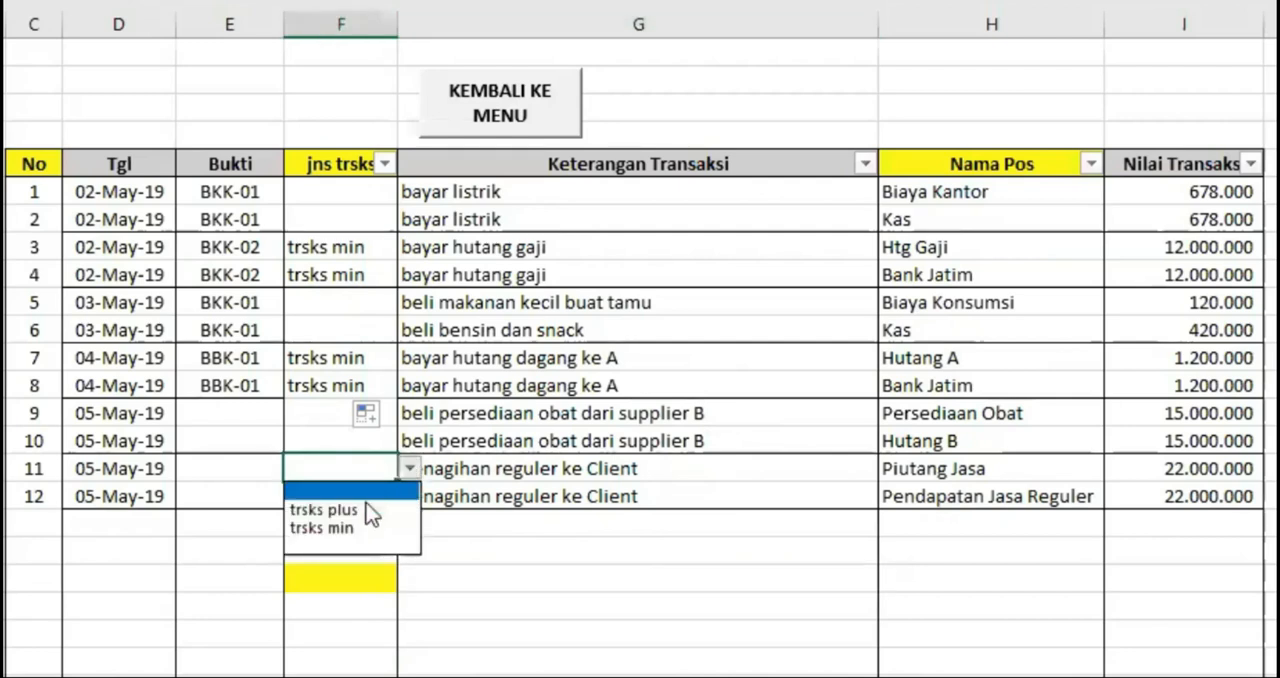
{"action": "left_click", "coordinate": [362, 510]}
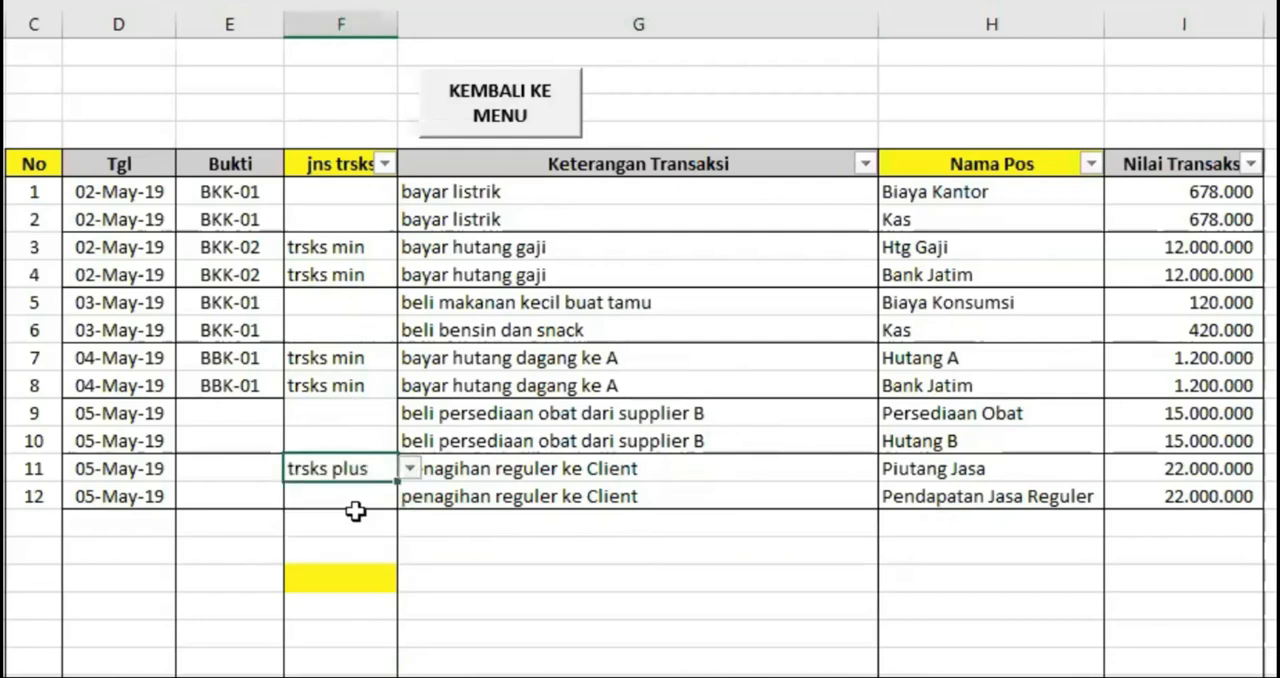
{"action": "left_click", "coordinate": [943, 496]}
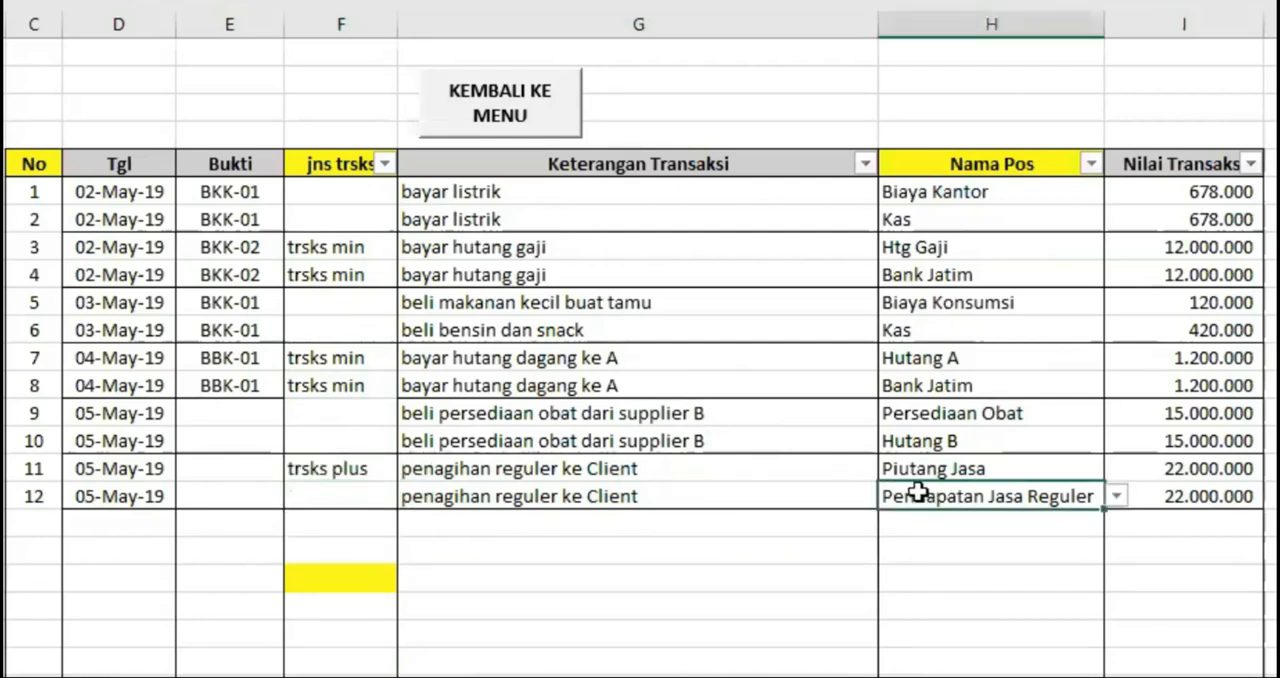
{"action": "left_click", "coordinate": [340, 492]}
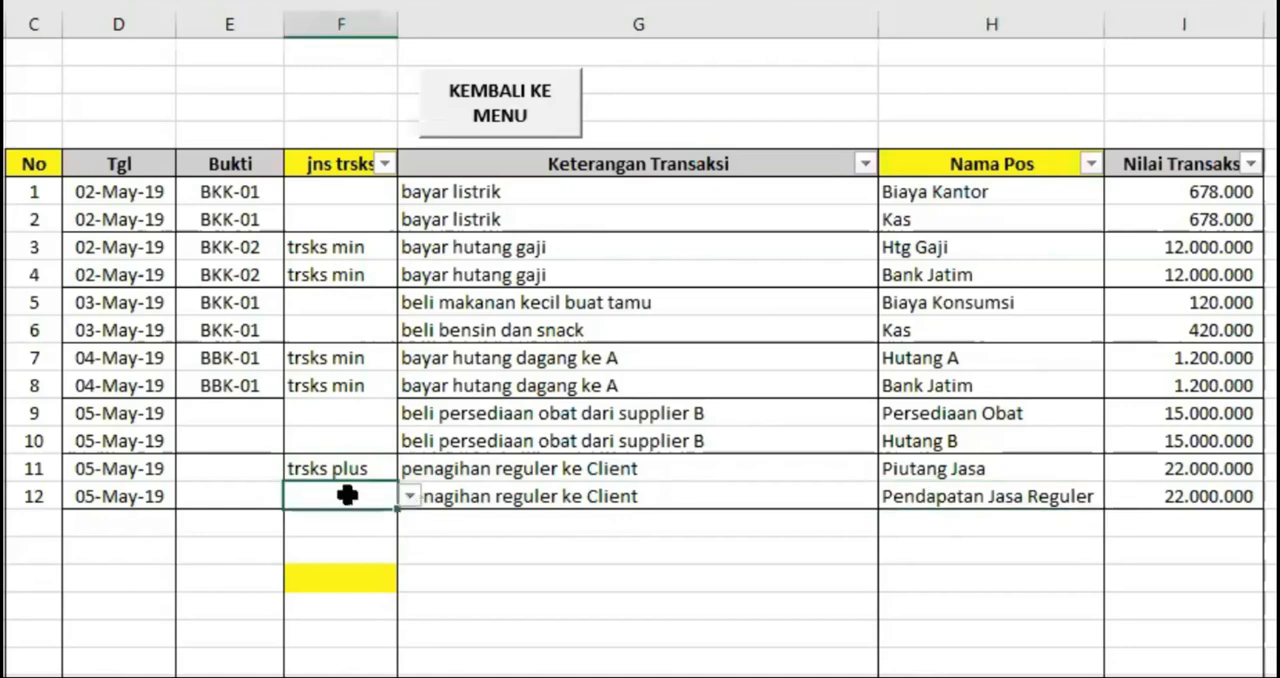
{"action": "left_click", "coordinate": [410, 497]}
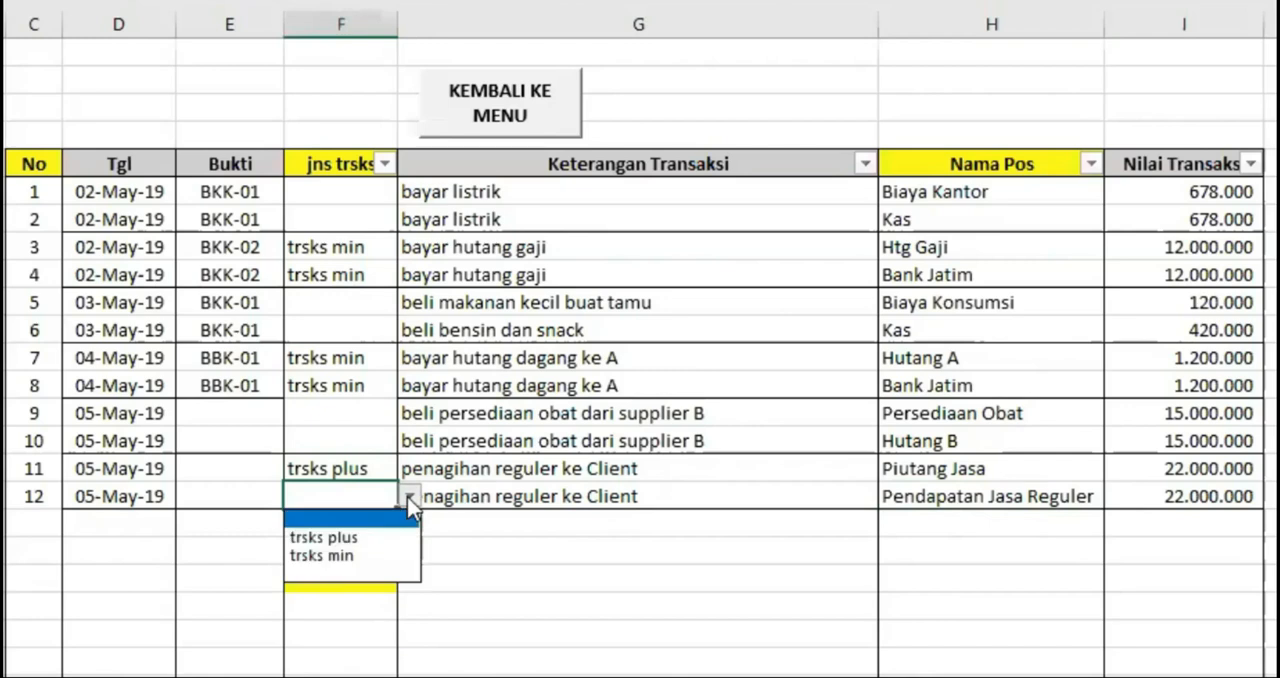
{"action": "left_click", "coordinate": [357, 539]}
{"action": "left_click", "coordinate": [555, 555]}
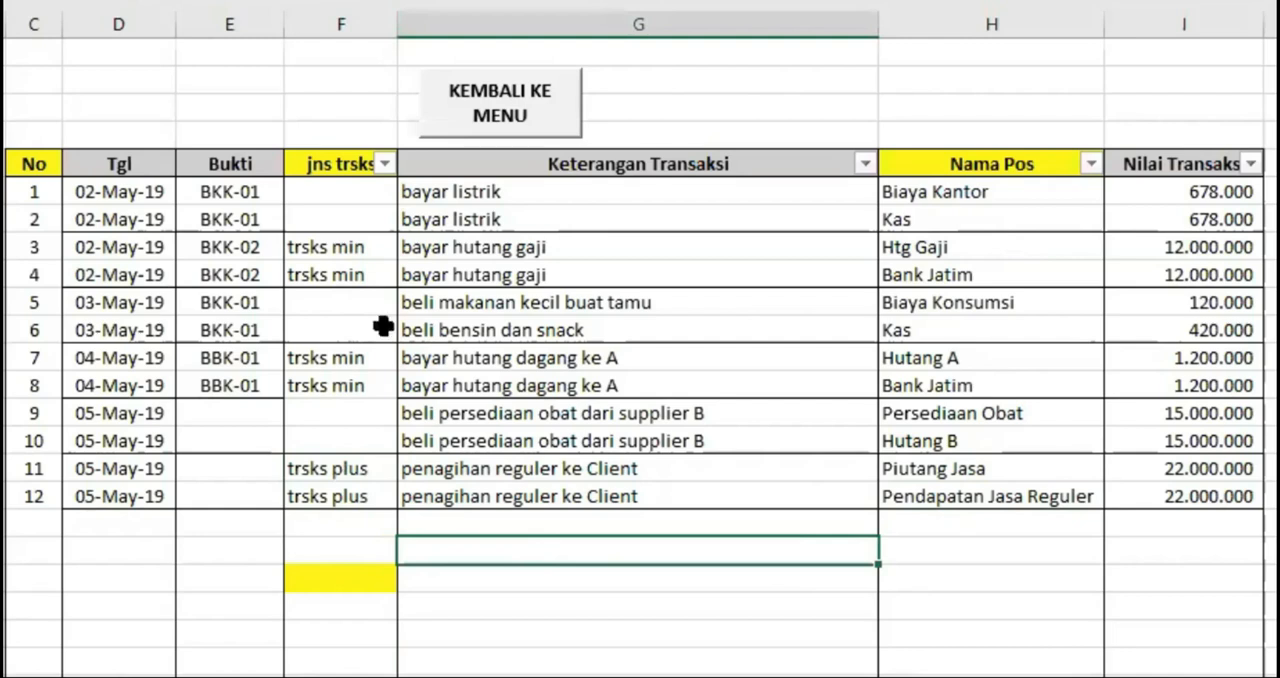
Classify the two bayar listrik entries, choosing trsks plus for No 1 (Biaya Kantor) and trsks min for No 2 (Kas)
{"action": "left_click", "coordinate": [468, 193]}
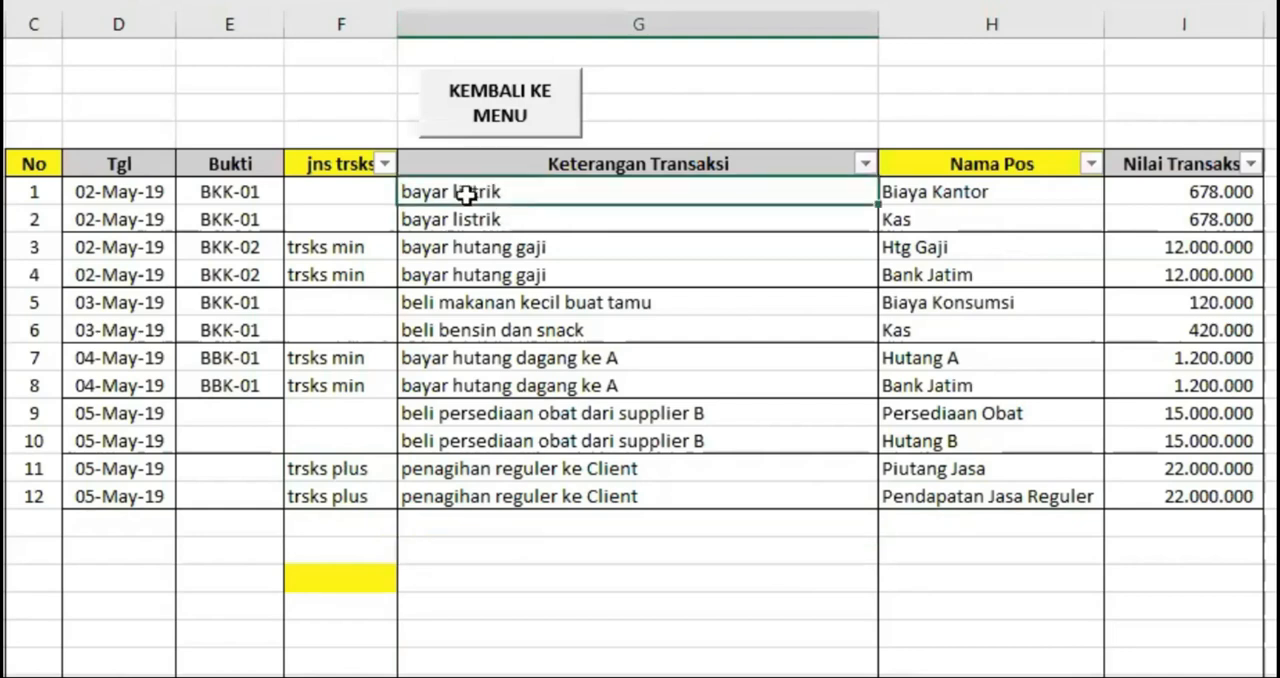
{"action": "left_click", "coordinate": [931, 188]}
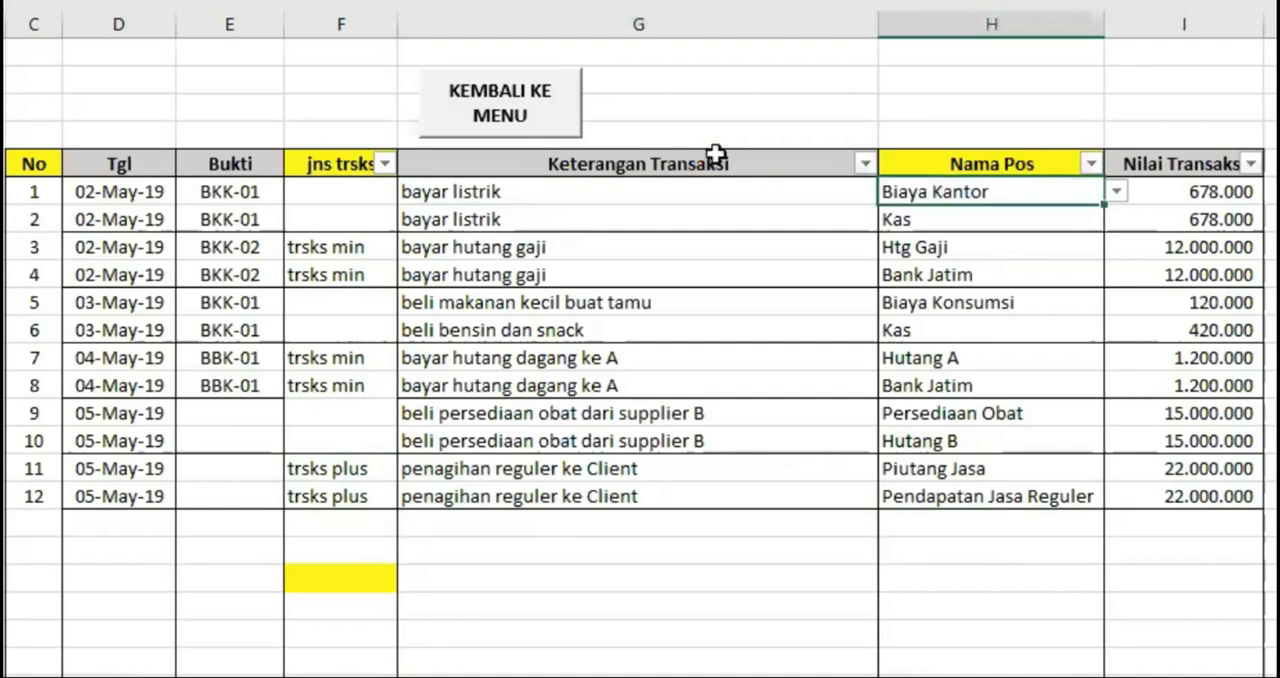
{"action": "left_click", "coordinate": [351, 194]}
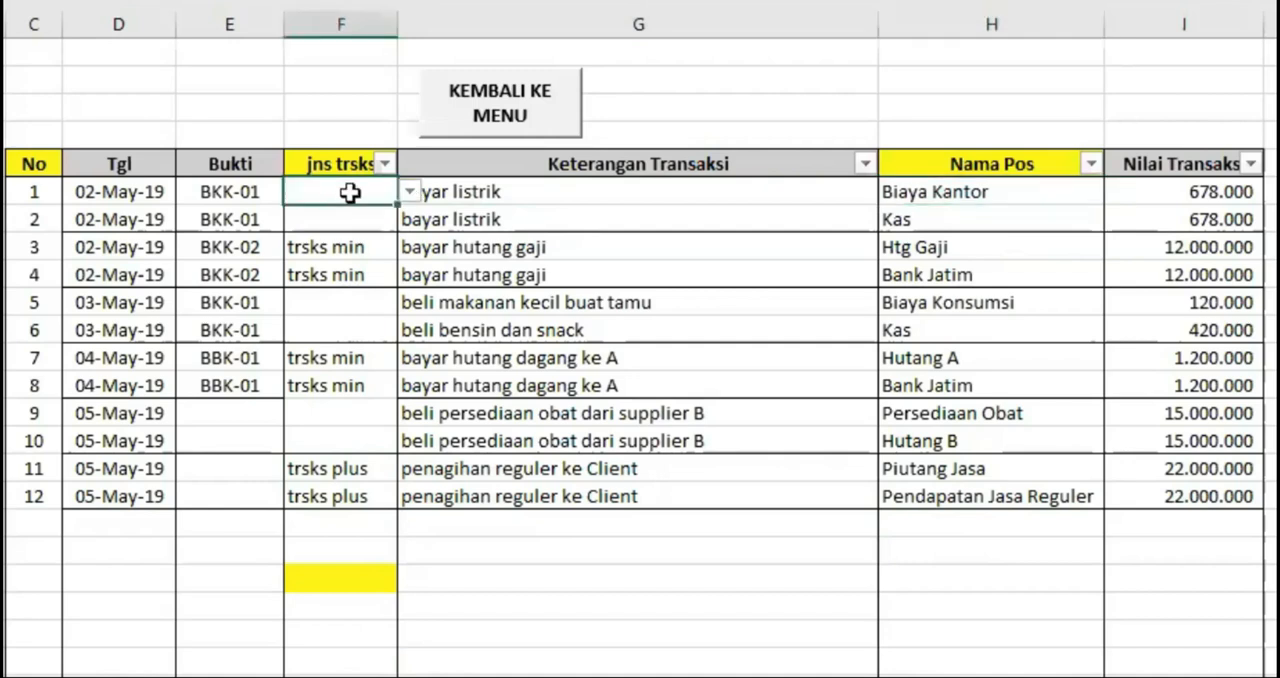
{"action": "left_click", "coordinate": [410, 192]}
{"action": "left_click", "coordinate": [368, 232]}
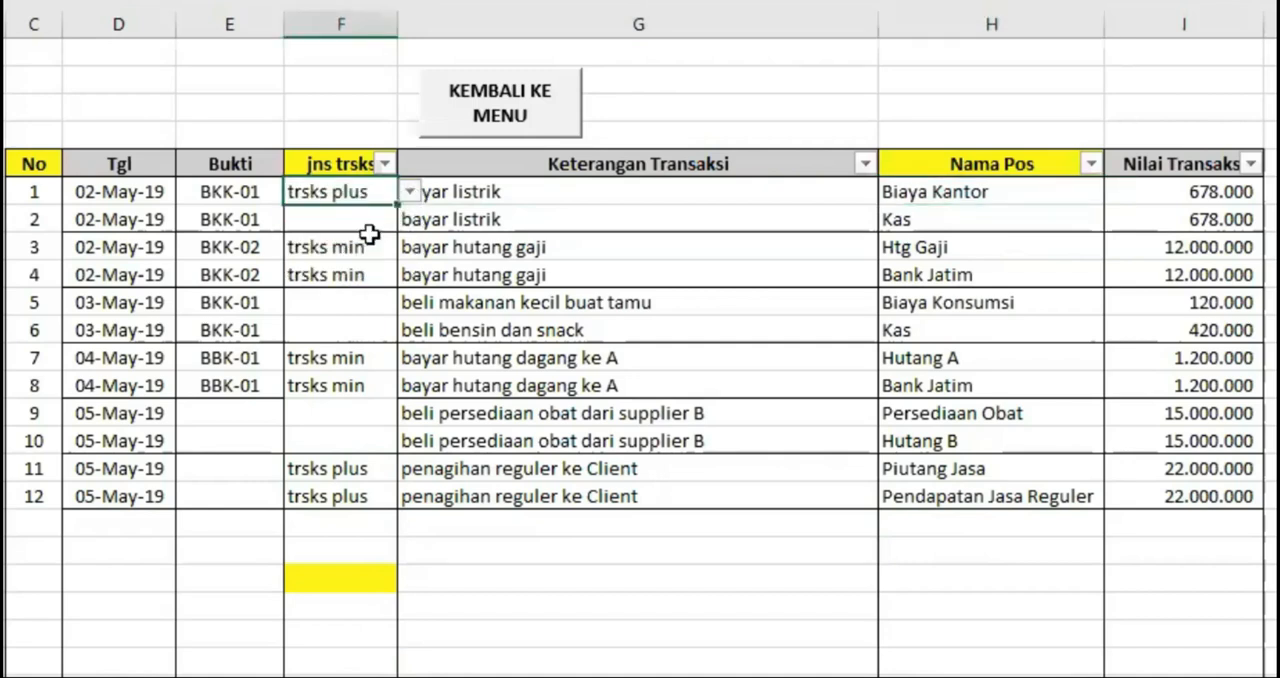
{"action": "left_click", "coordinate": [935, 219]}
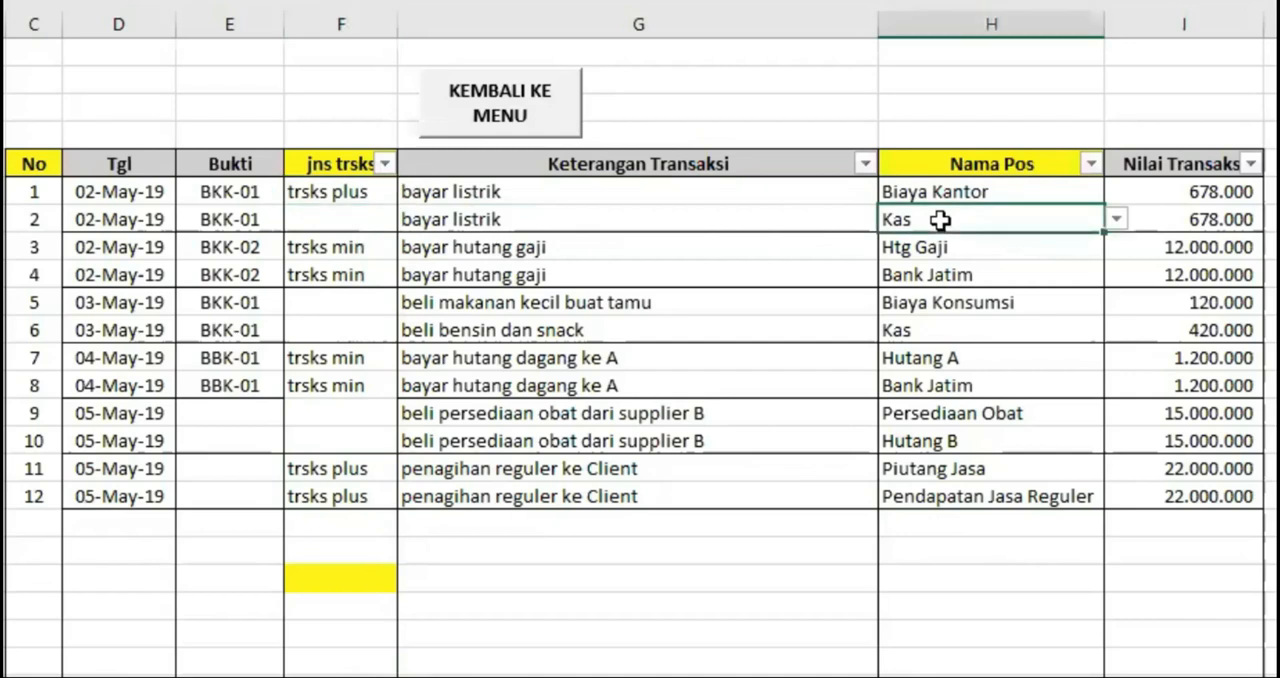
{"action": "left_click", "coordinate": [308, 222]}
{"action": "left_click", "coordinate": [410, 220]}
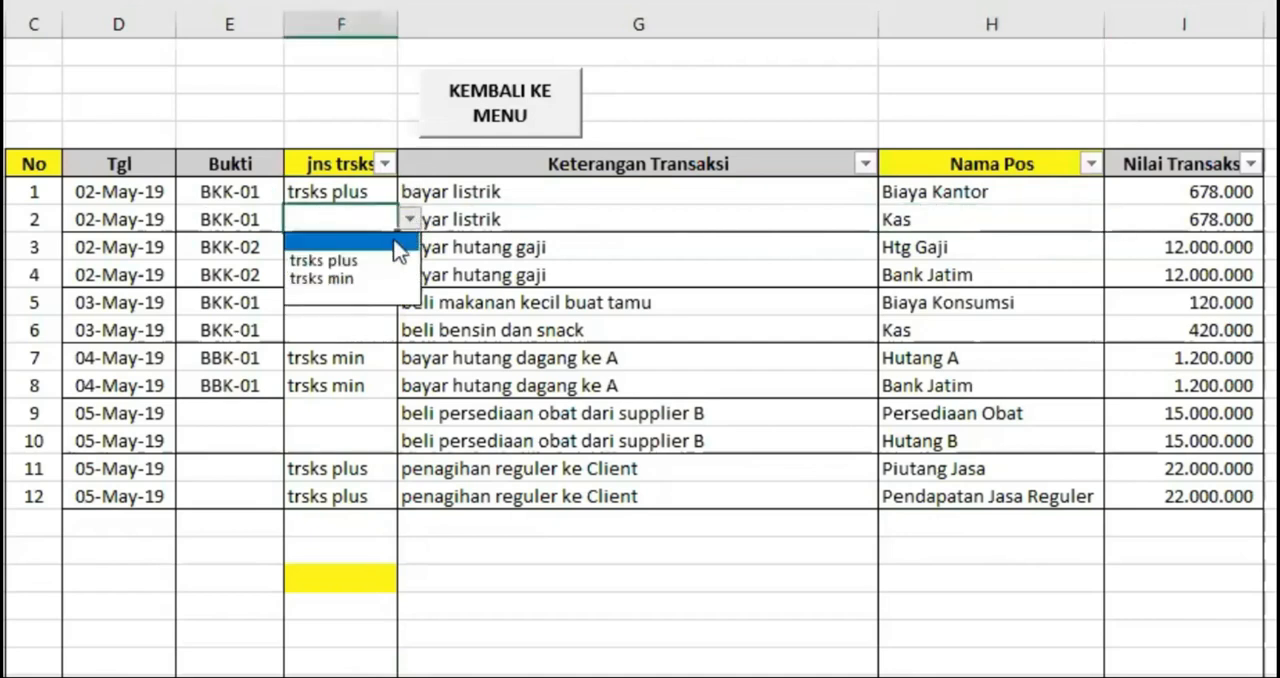
{"action": "left_click", "coordinate": [341, 283]}
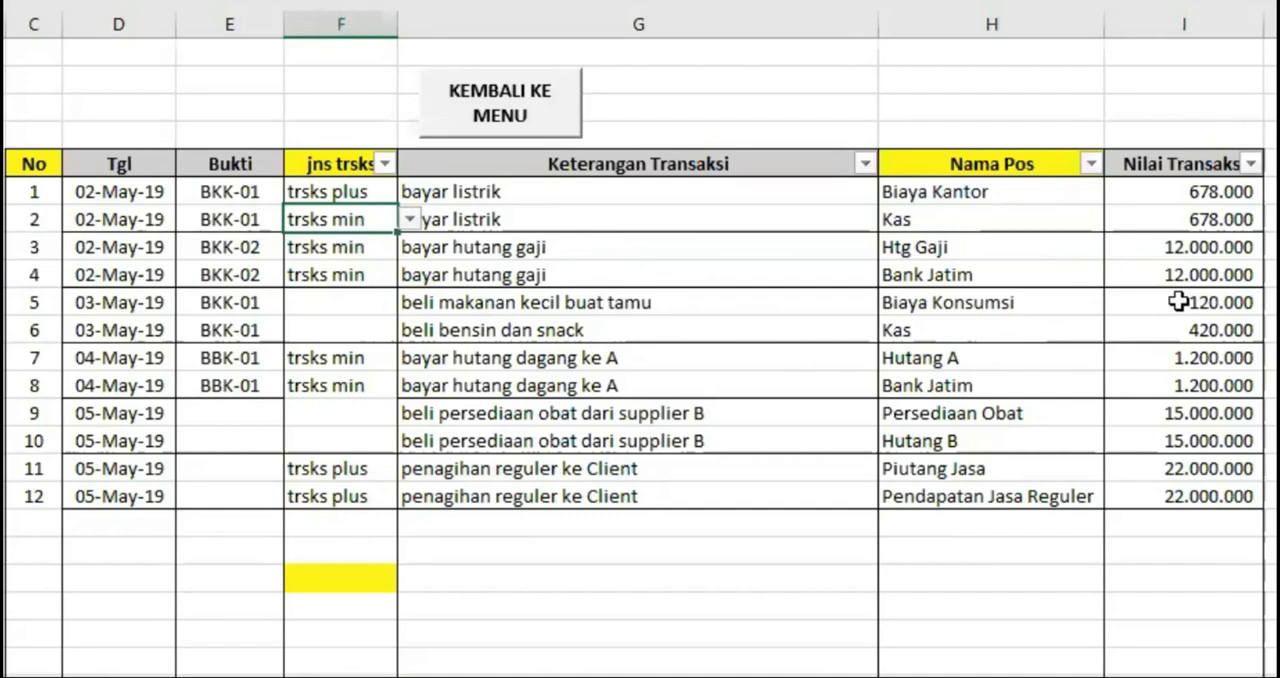
Correct the Nilai Transaksi of No 6 (beli bensin dan snack) to 120.000
{"action": "left_click", "coordinate": [1206, 323]}
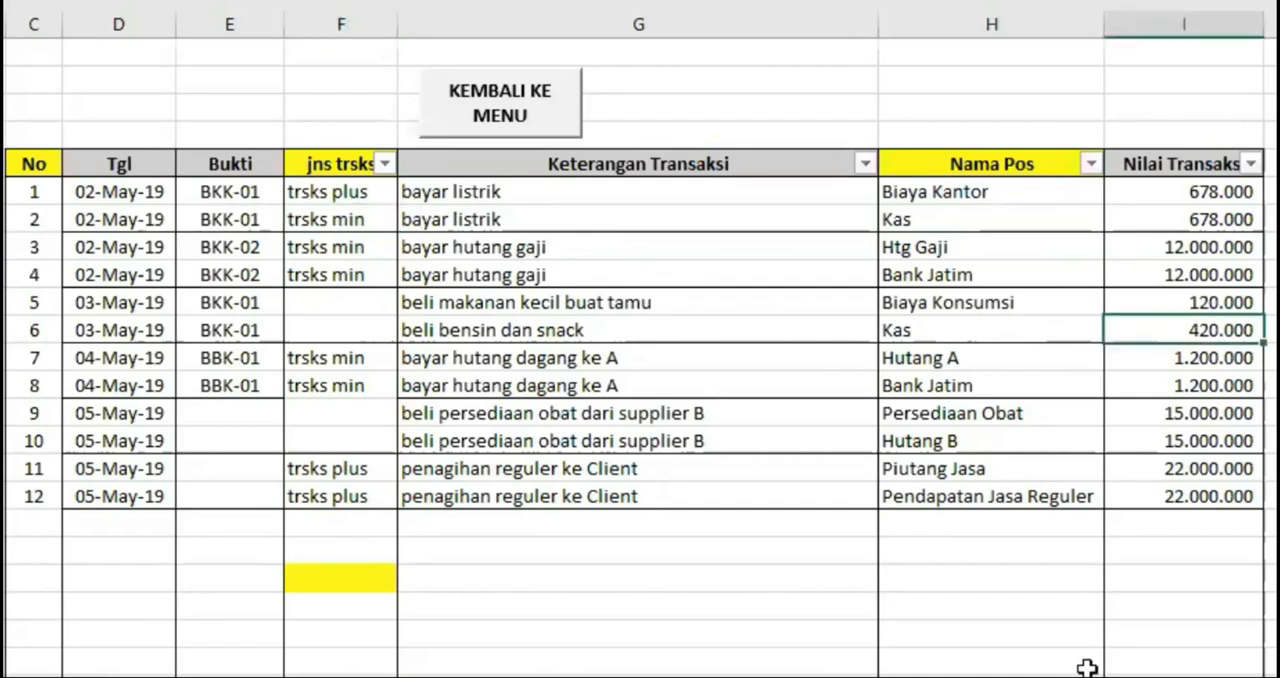
{"action": "type", "text": "120"}
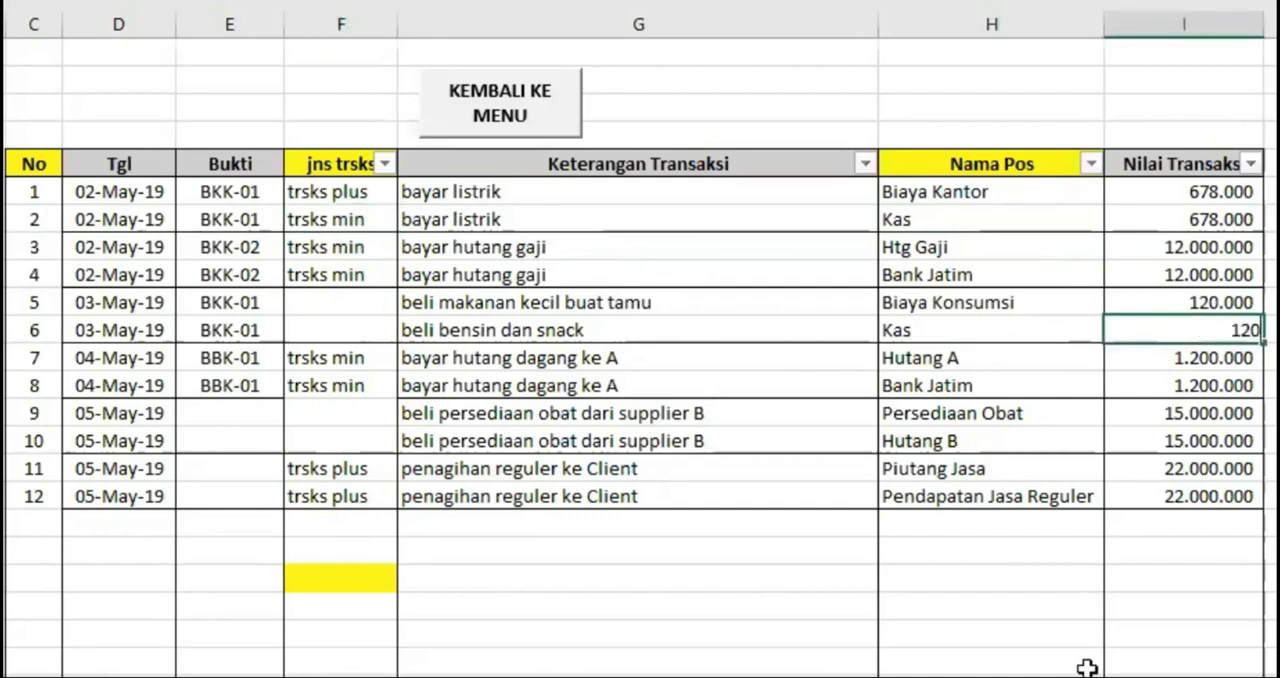
{"action": "type", "text": "000"}
{"action": "key", "text": "Return"}
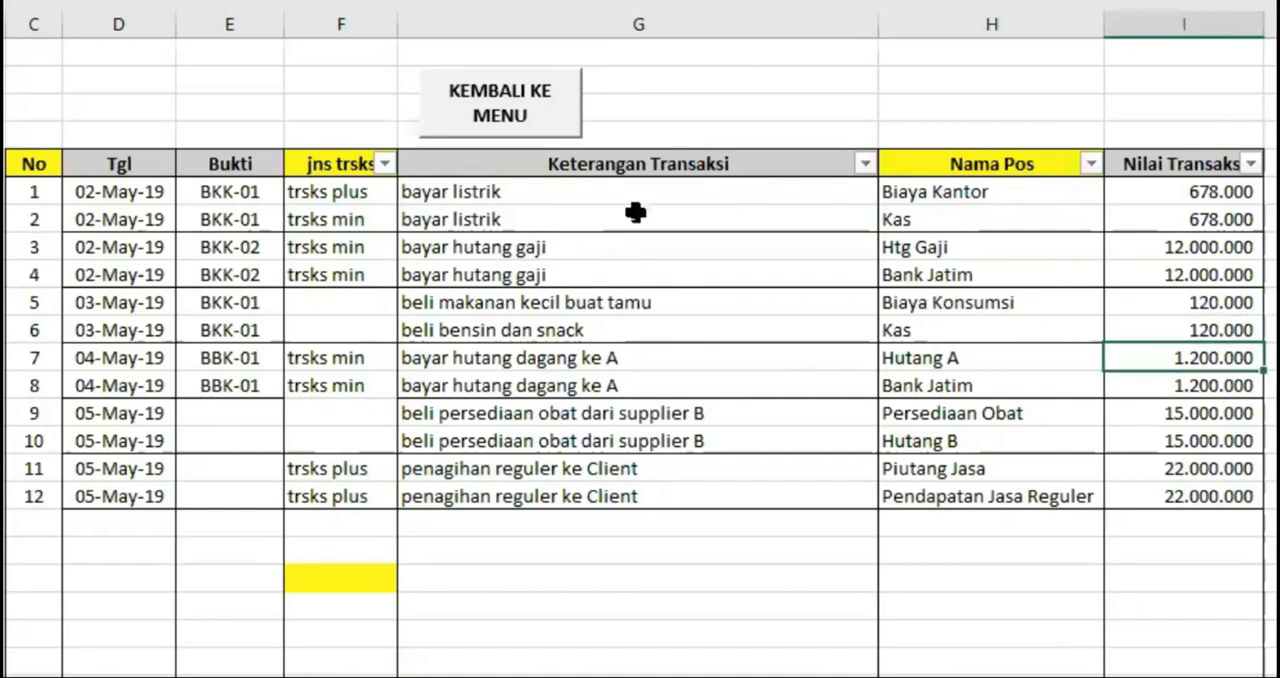
Copy the jns trsks values of No 1 and No 2 to No 5 and No 6
{"action": "left_click_drag", "start_coordinate": [307, 194], "coordinate": [312, 215]}
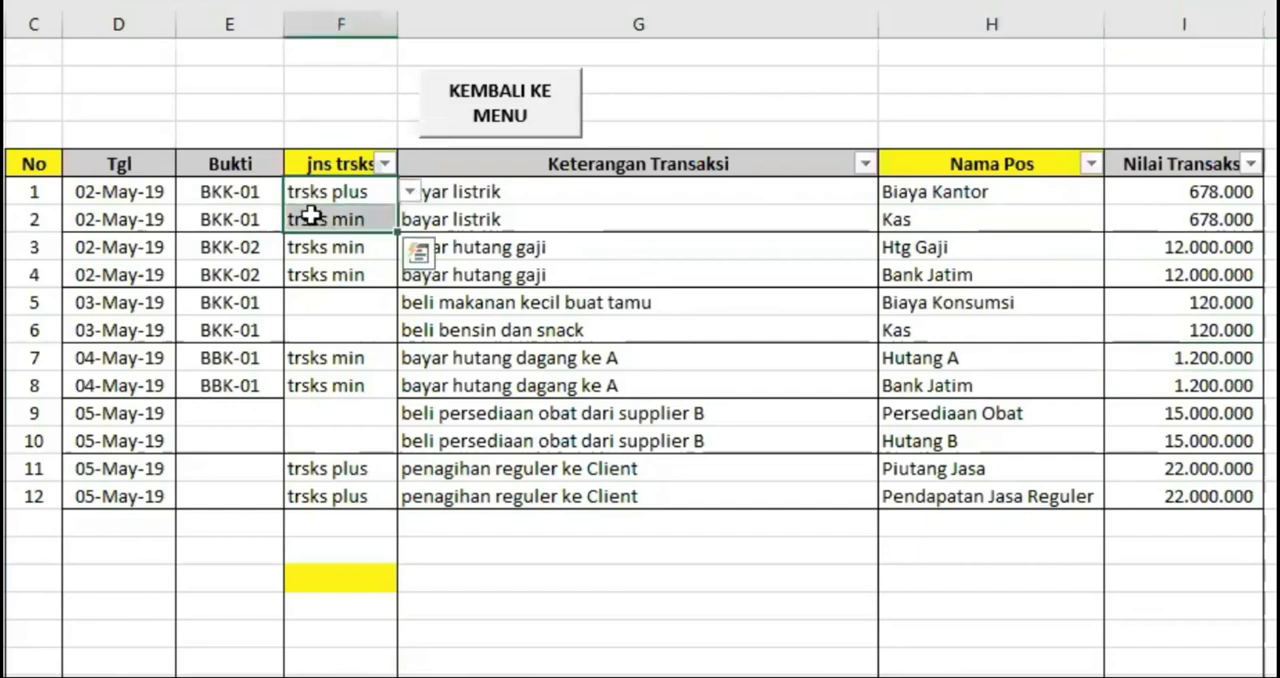
{"action": "right_click", "coordinate": [400, 232]}
{"action": "left_click", "coordinate": [378, 211]}
{"action": "left_click", "coordinate": [343, 297]}
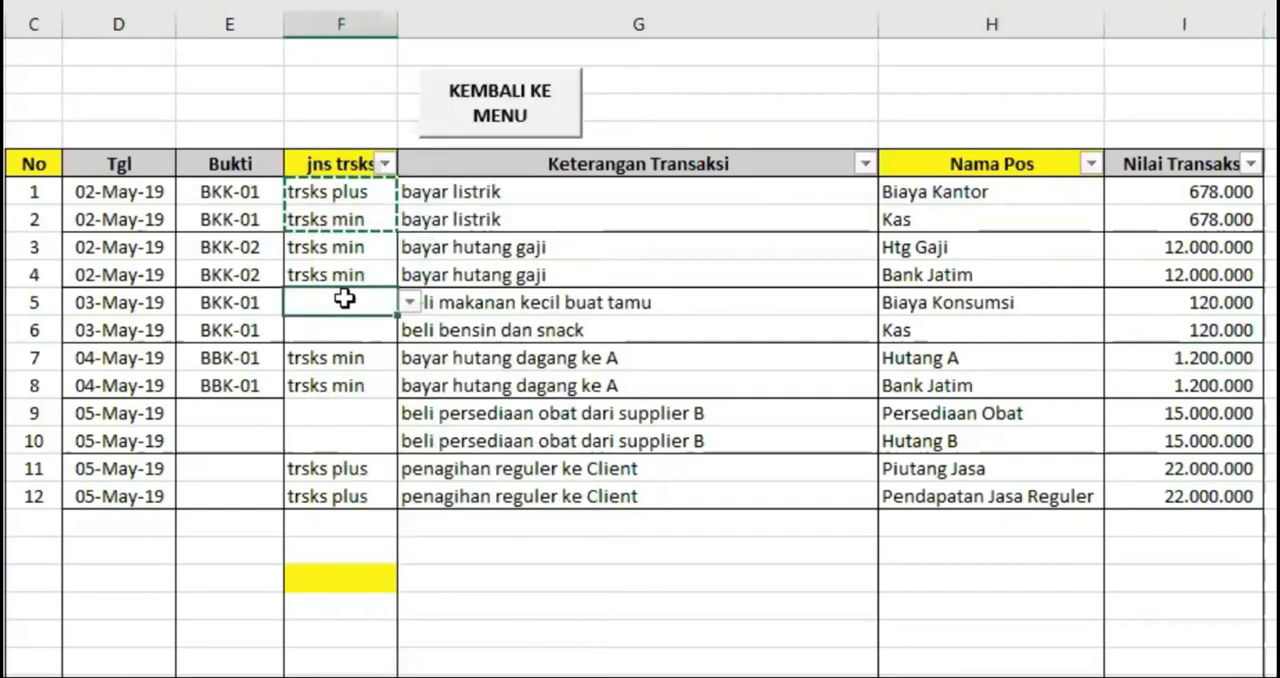
{"action": "key", "text": "ctrl+v"}
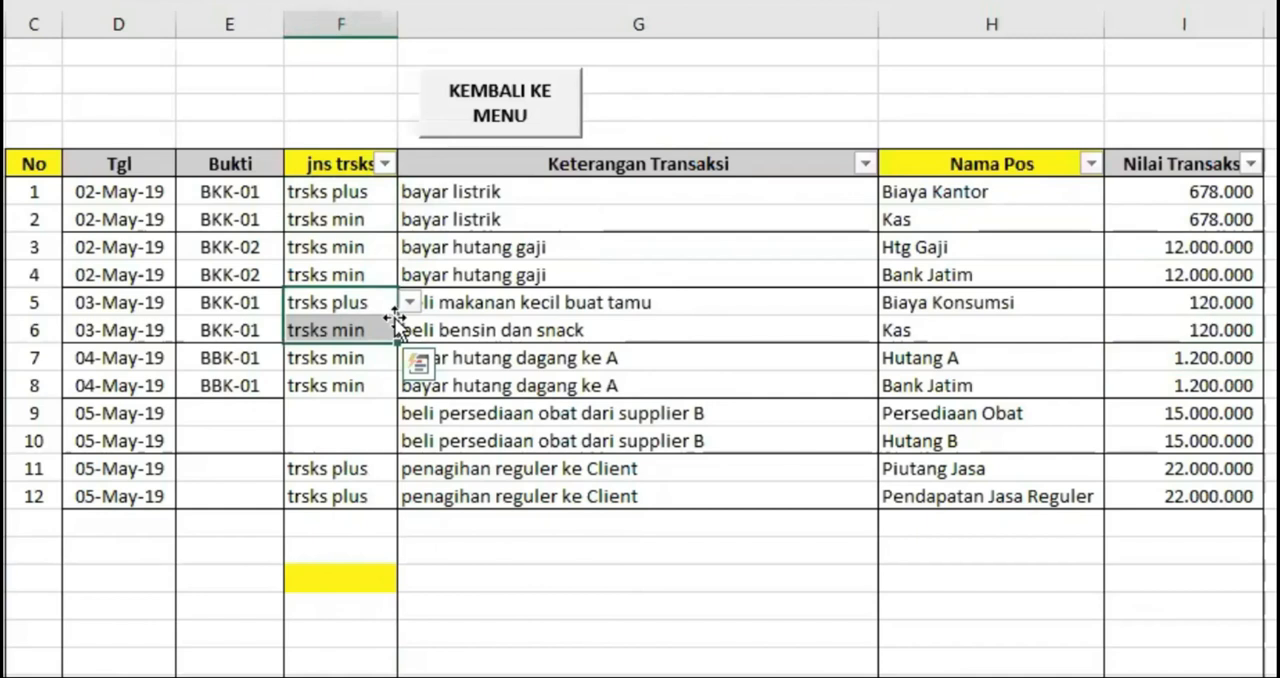
Set jns trsks to trsks plus for both beli persediaan obat dari supplier B entries, No 9 and No 10
{"action": "left_click", "coordinate": [345, 409]}
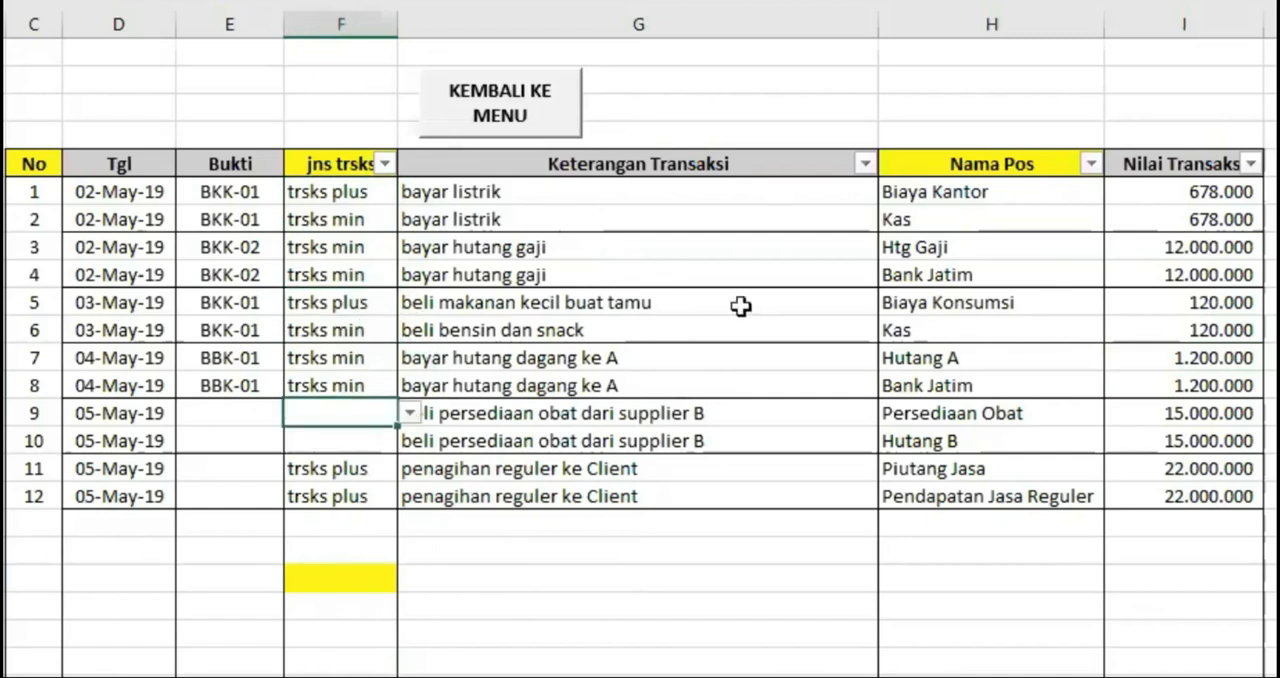
{"action": "left_click", "coordinate": [557, 543]}
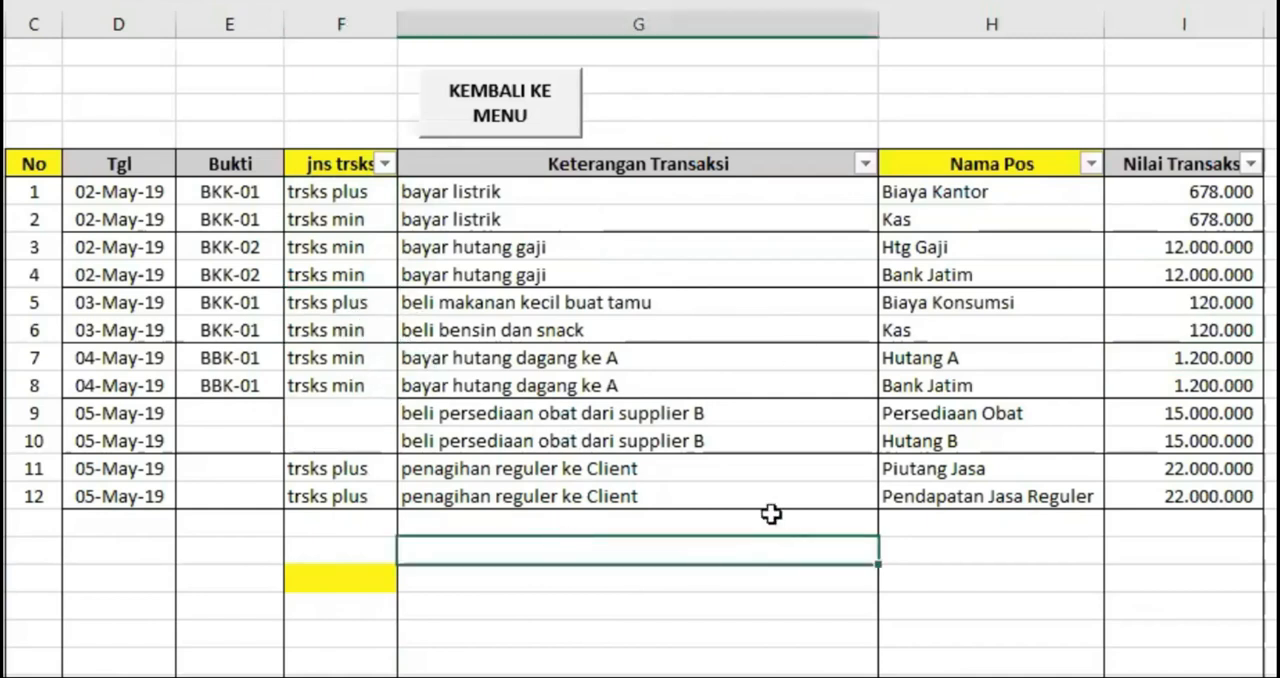
{"action": "left_click", "coordinate": [346, 386]}
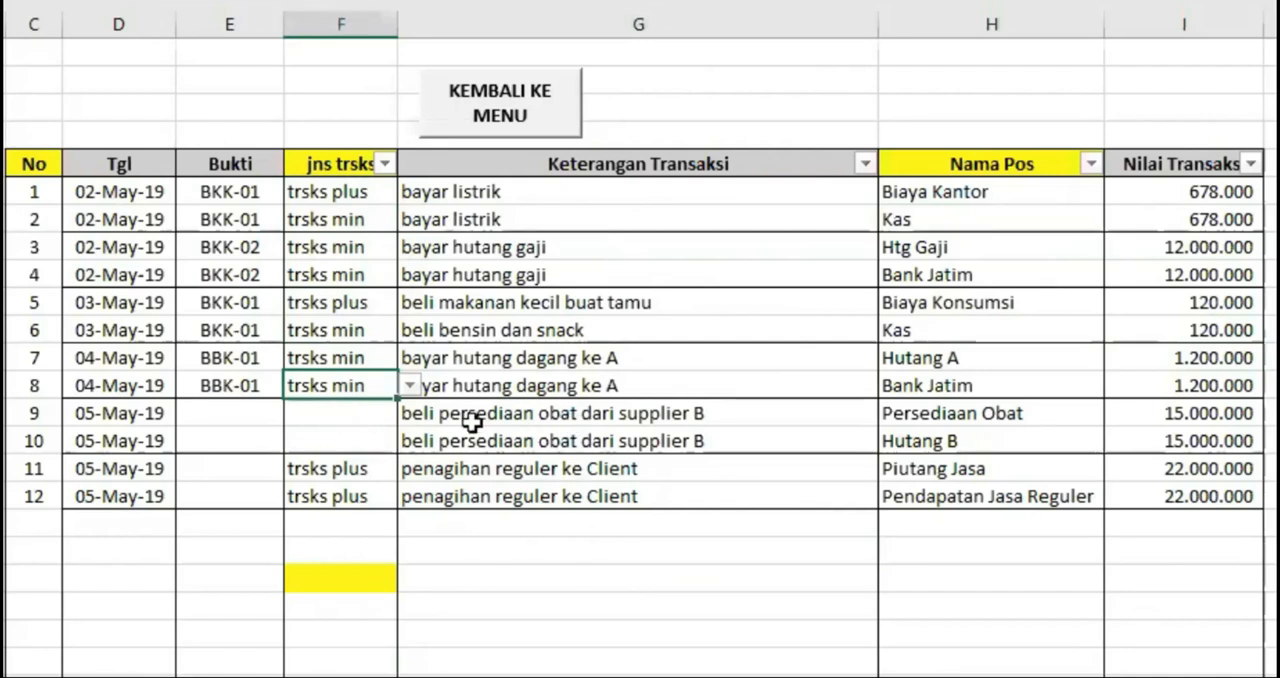
{"action": "left_click", "coordinate": [990, 410]}
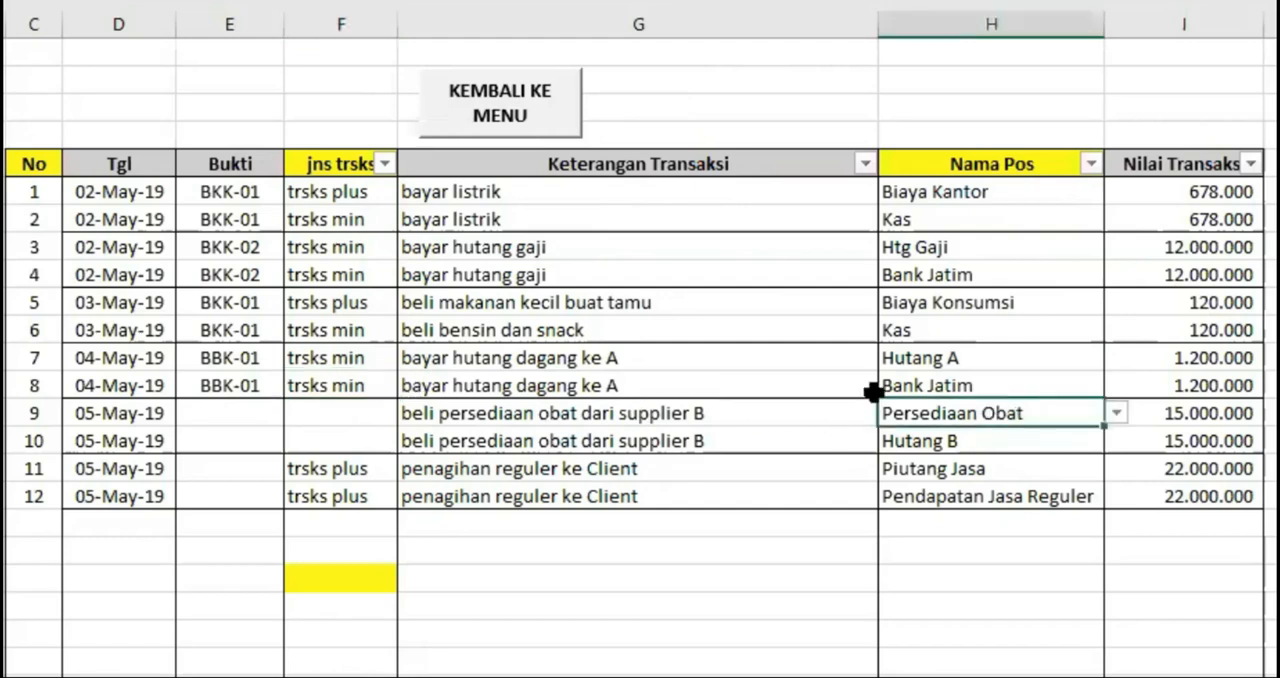
{"action": "left_click", "coordinate": [368, 412]}
{"action": "left_click", "coordinate": [411, 411]}
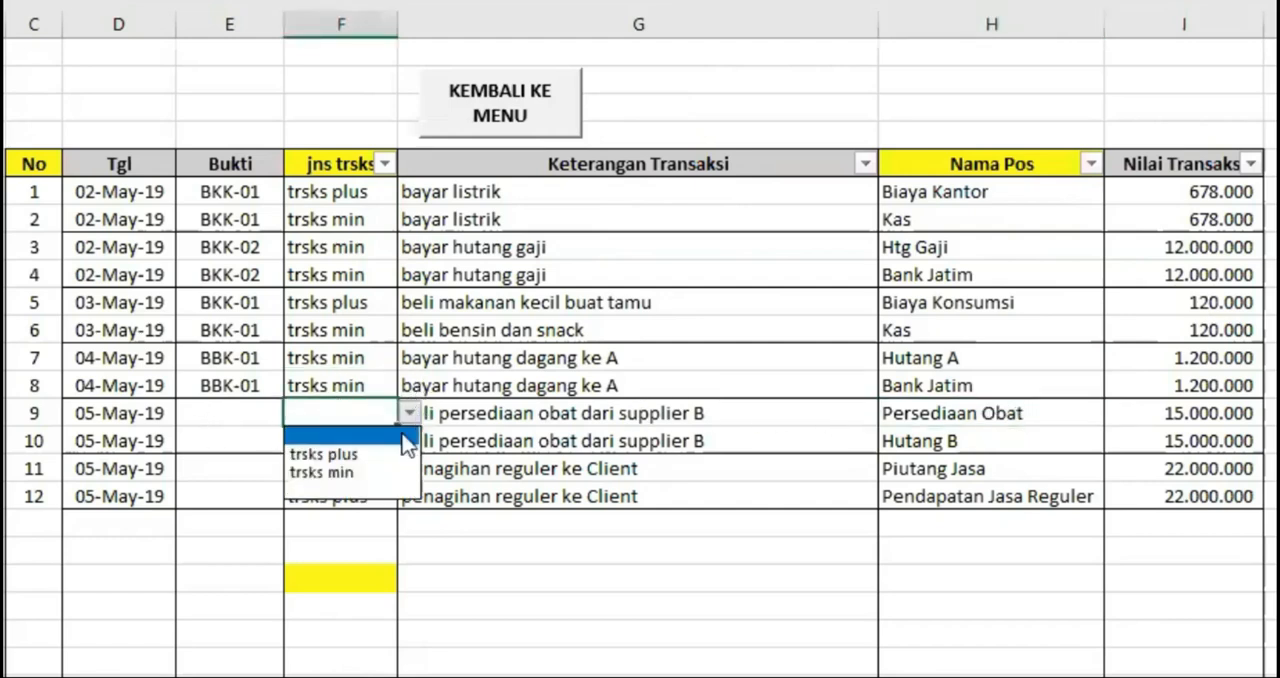
{"action": "left_click", "coordinate": [360, 452]}
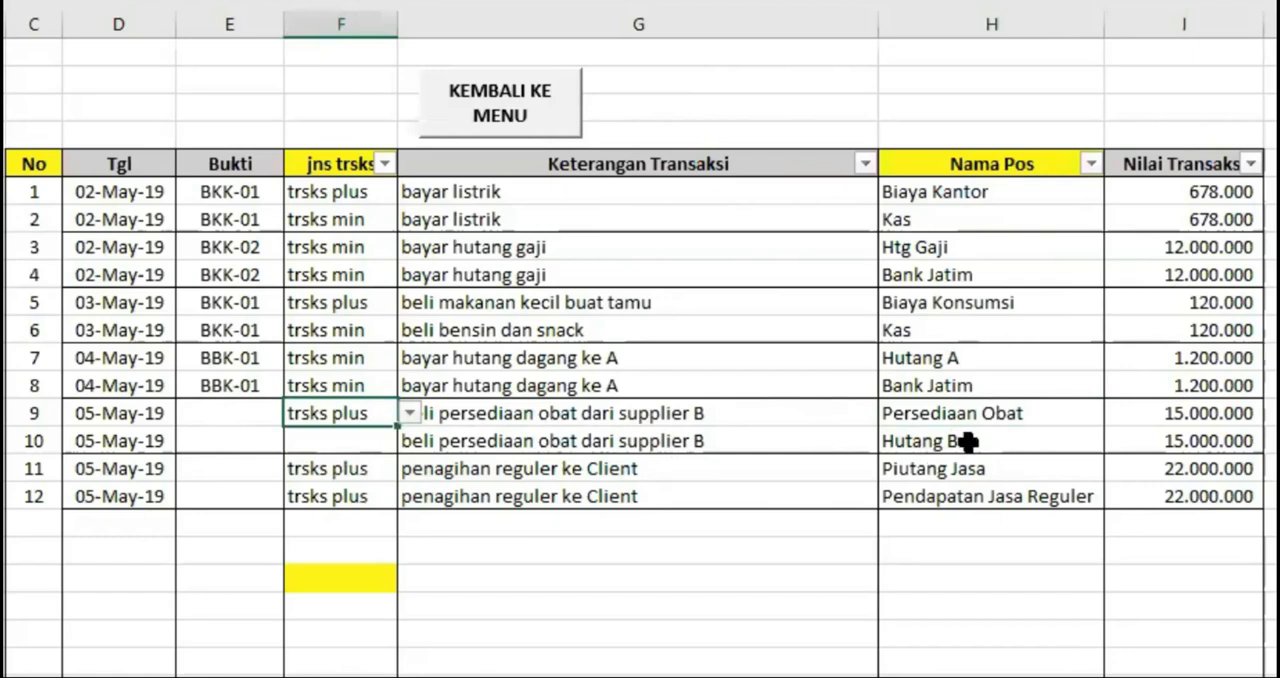
{"action": "left_click", "coordinate": [358, 442]}
{"action": "left_click", "coordinate": [410, 441]}
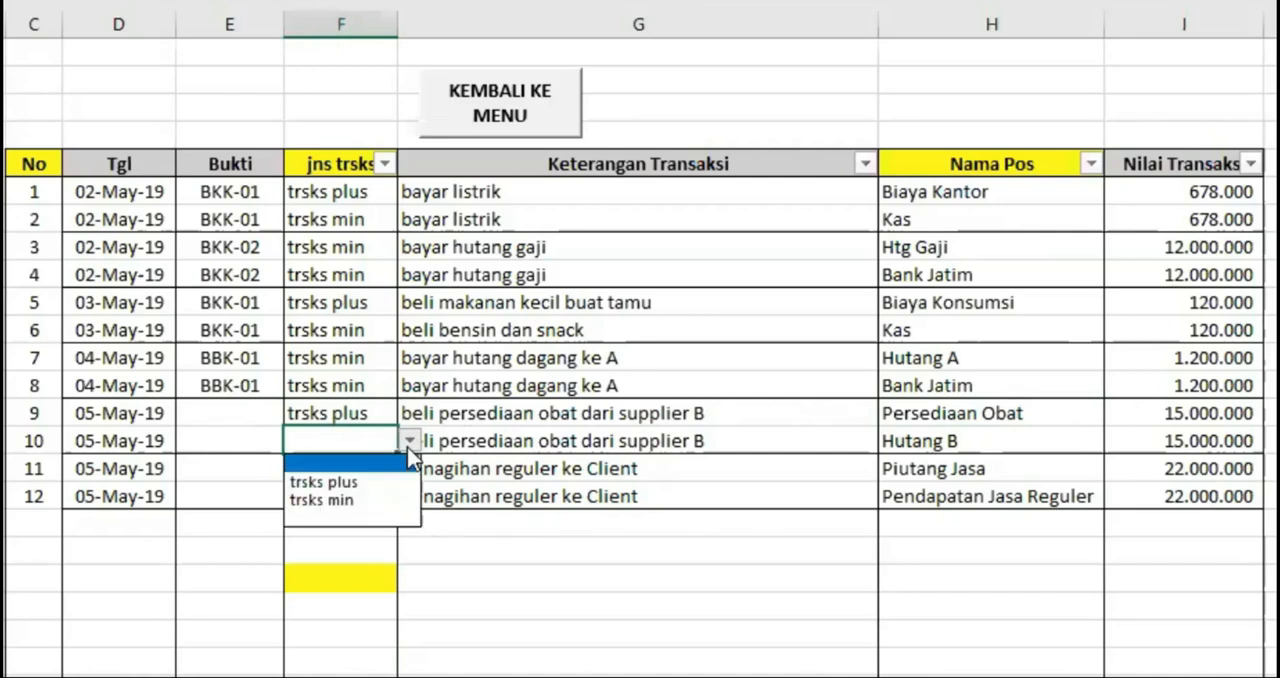
{"action": "left_click", "coordinate": [362, 483]}
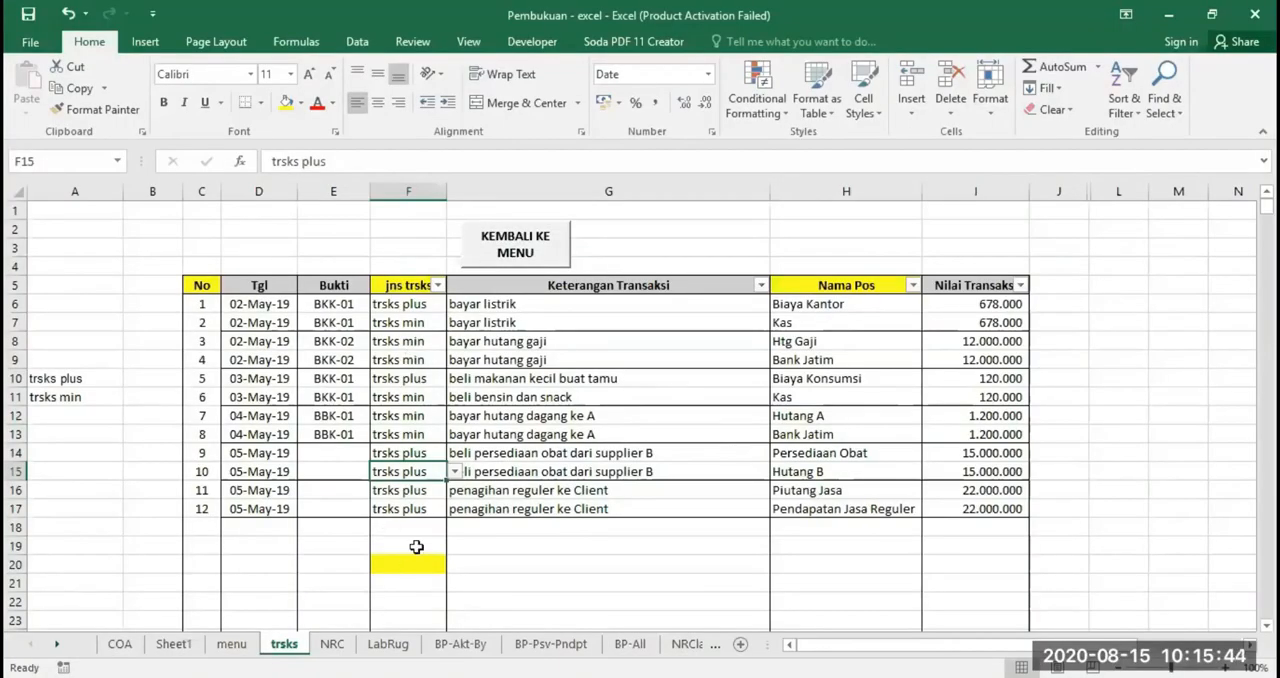
Add a list data validation to cell F21 with the source trsks plus;trsks min, and check its dropdown choices
{"action": "scroll", "coordinate": [418, 545], "scroll_direction": "down", "scroll_amount": 1}
{"action": "left_click", "coordinate": [409, 527]}
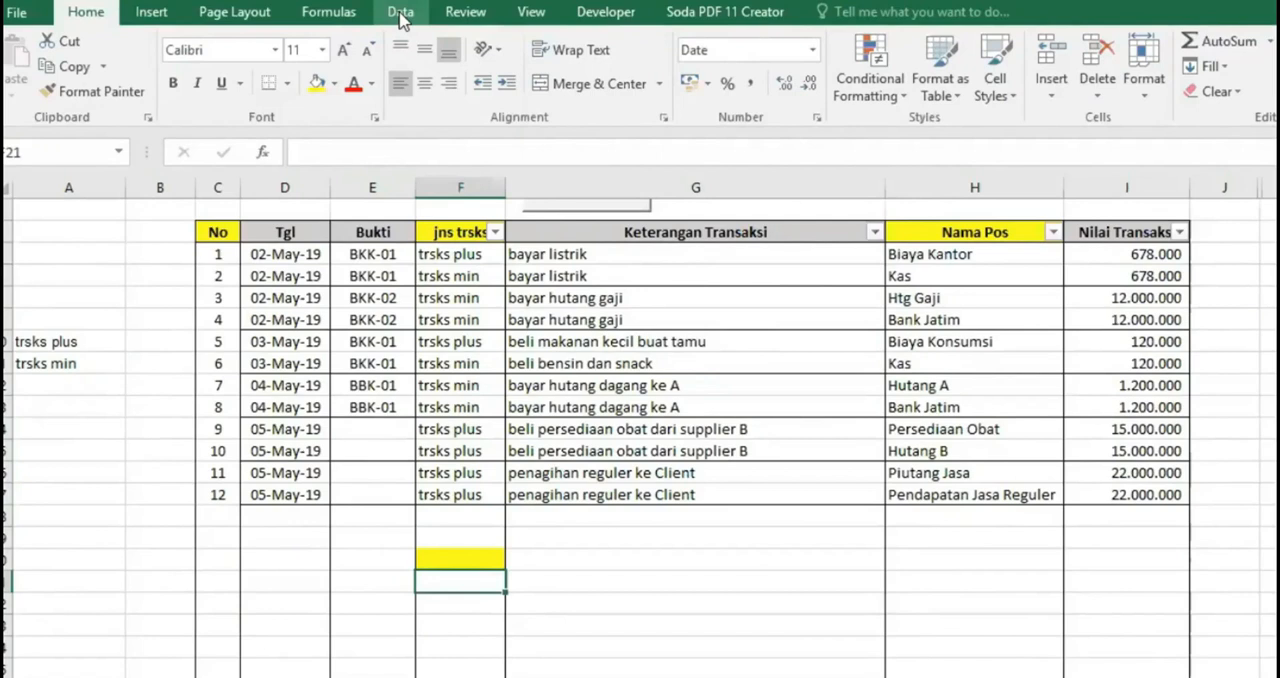
{"action": "left_click", "coordinate": [401, 20]}
{"action": "left_click", "coordinate": [937, 91]}
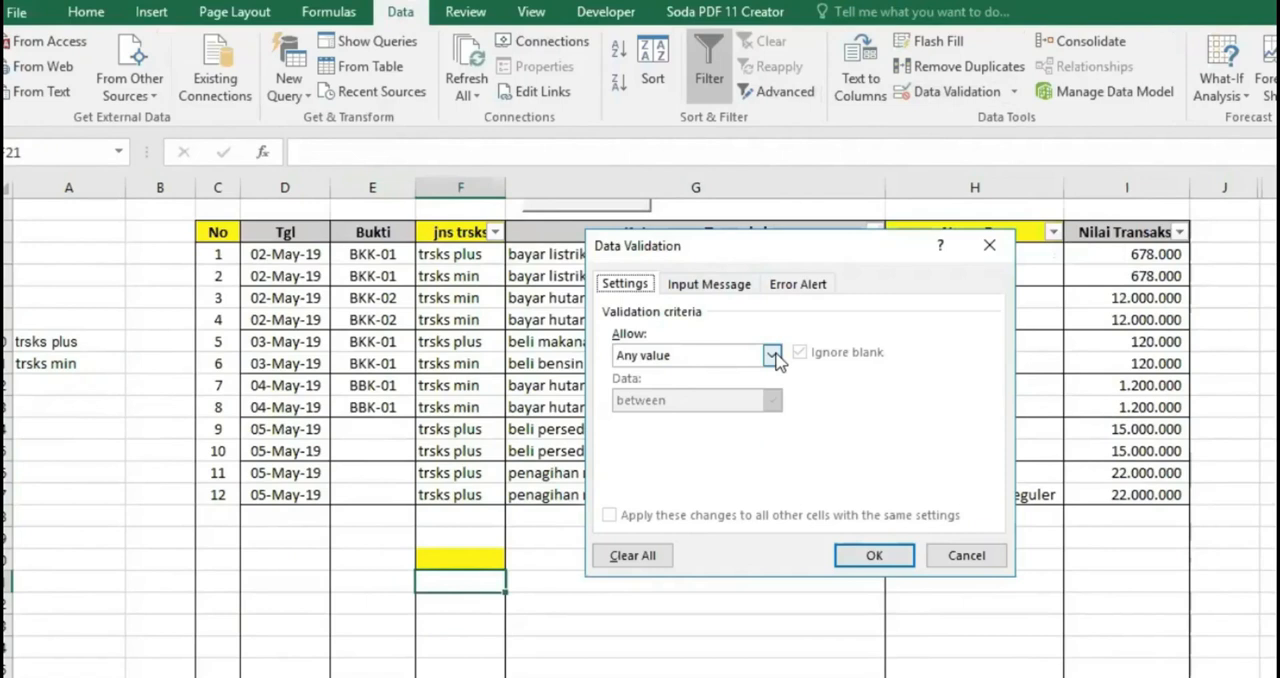
{"action": "left_click", "coordinate": [772, 356]}
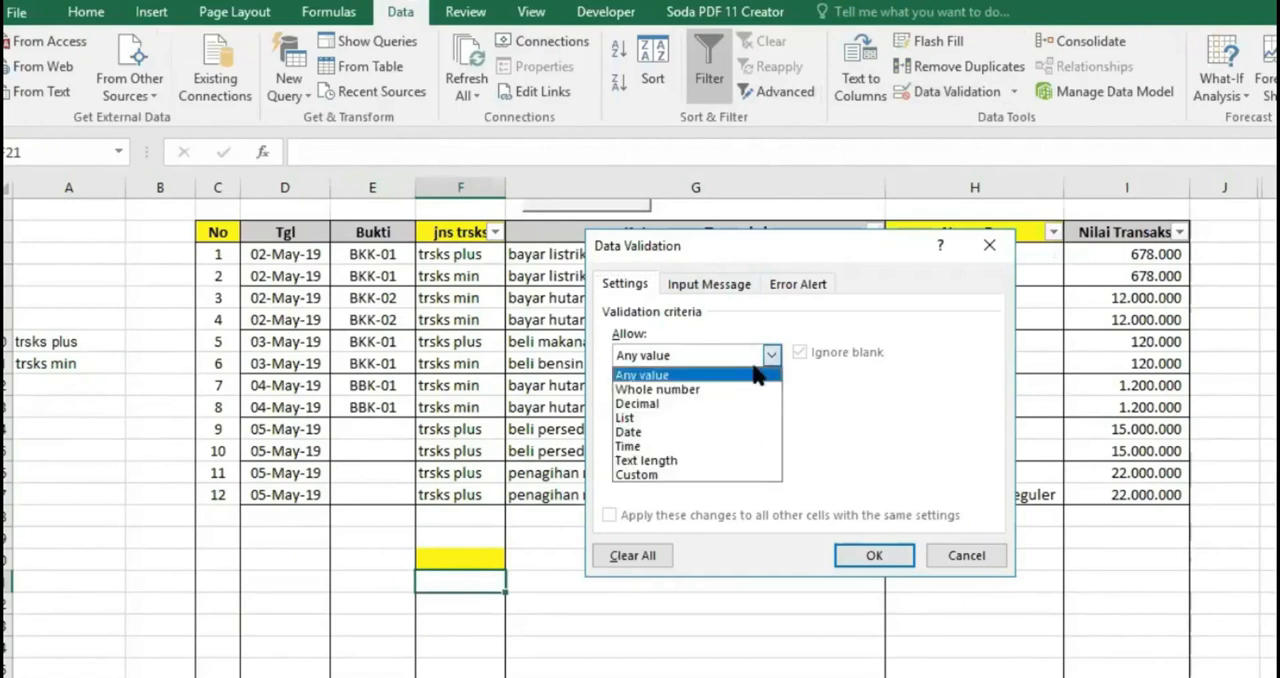
{"action": "left_click", "coordinate": [628, 418]}
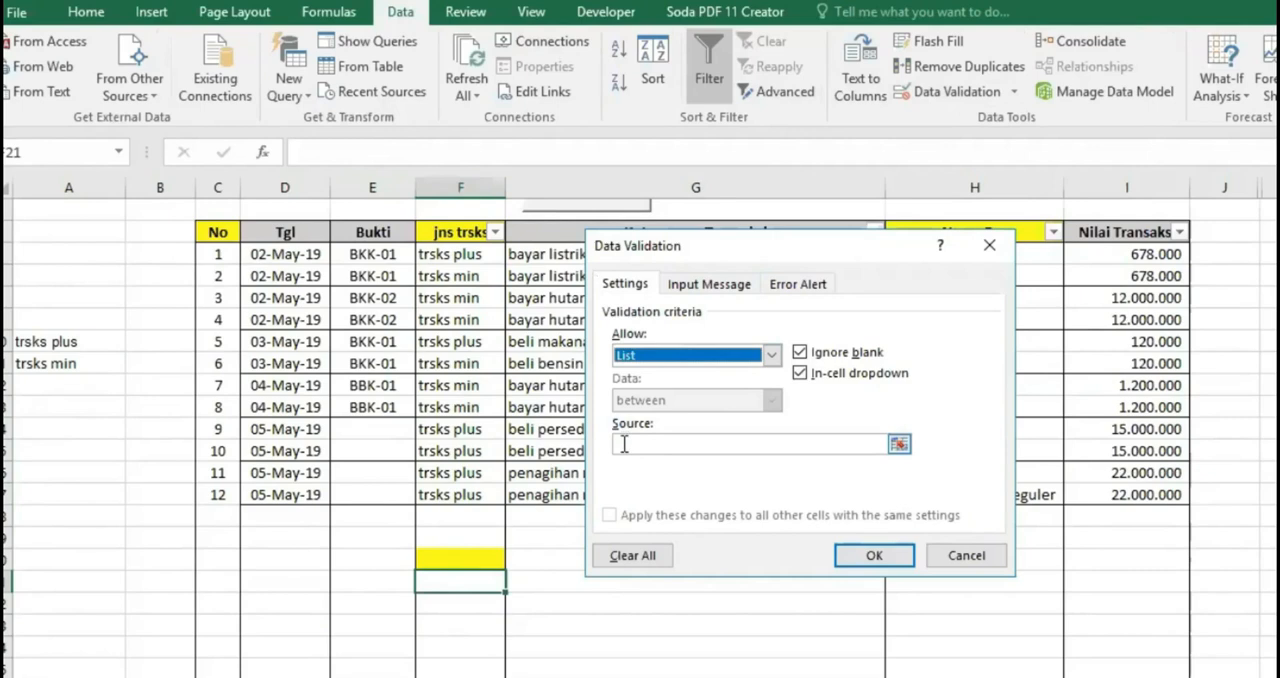
{"action": "left_click", "coordinate": [623, 444]}
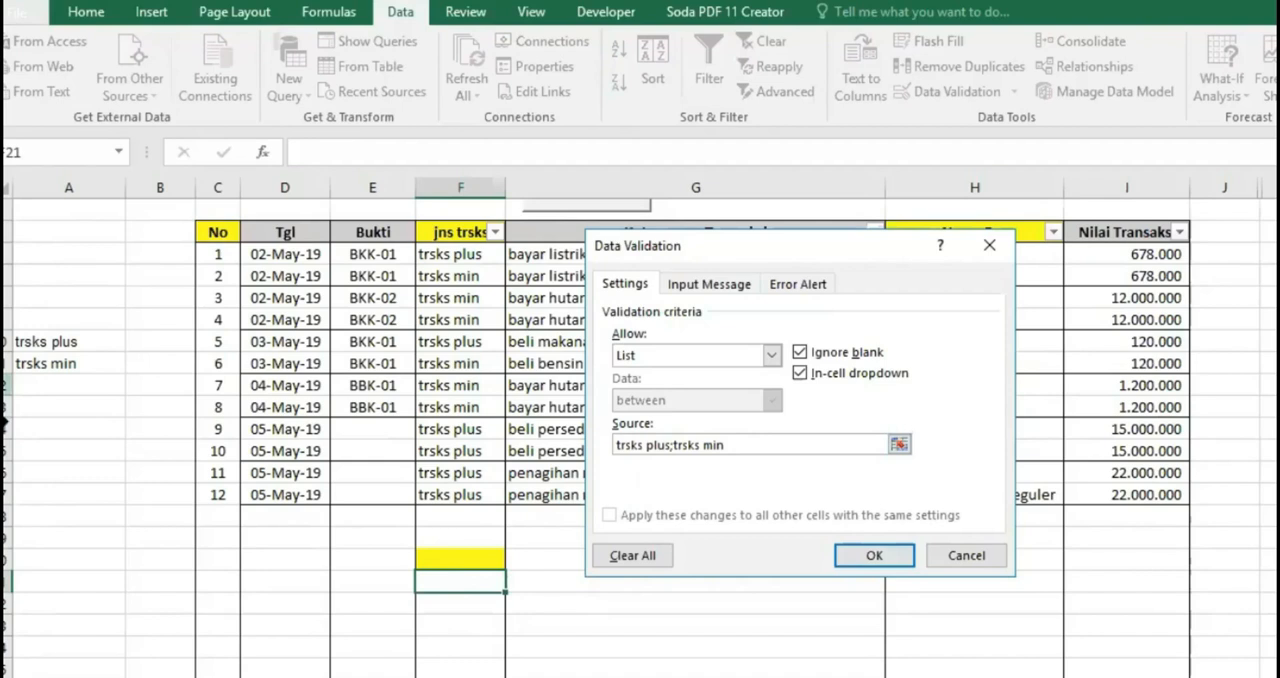
{"action": "left_click", "coordinate": [870, 560]}
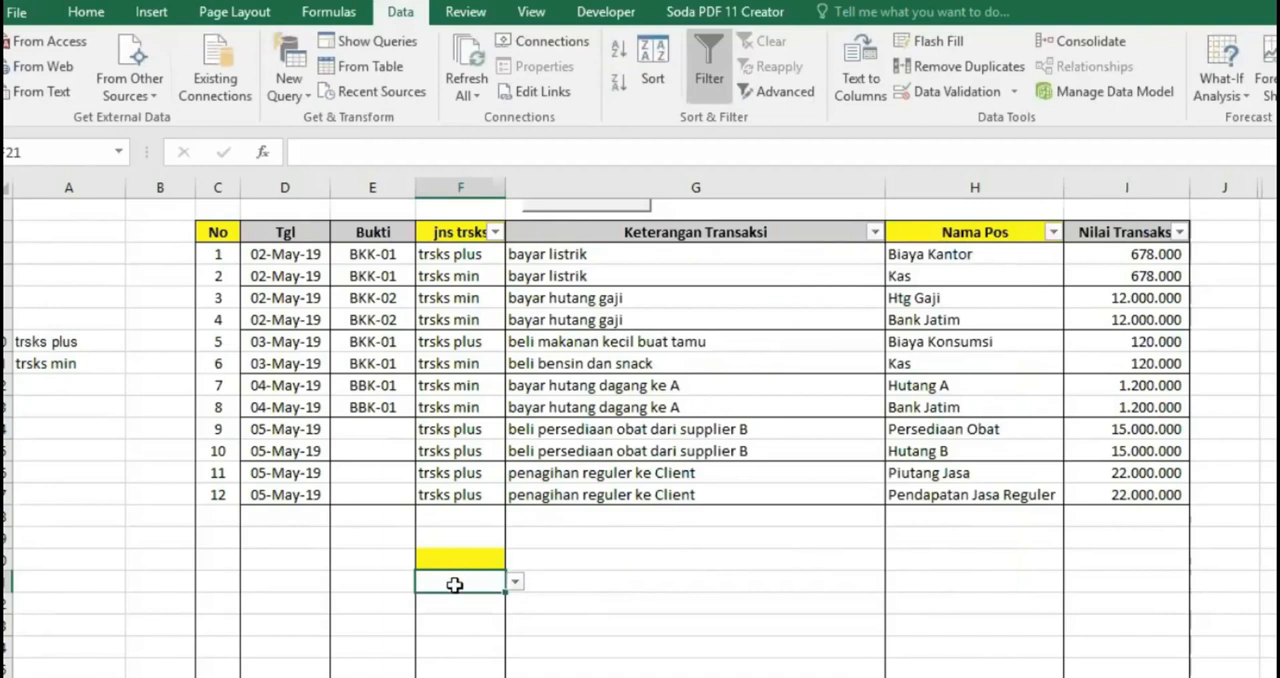
{"action": "left_click", "coordinate": [514, 582]}
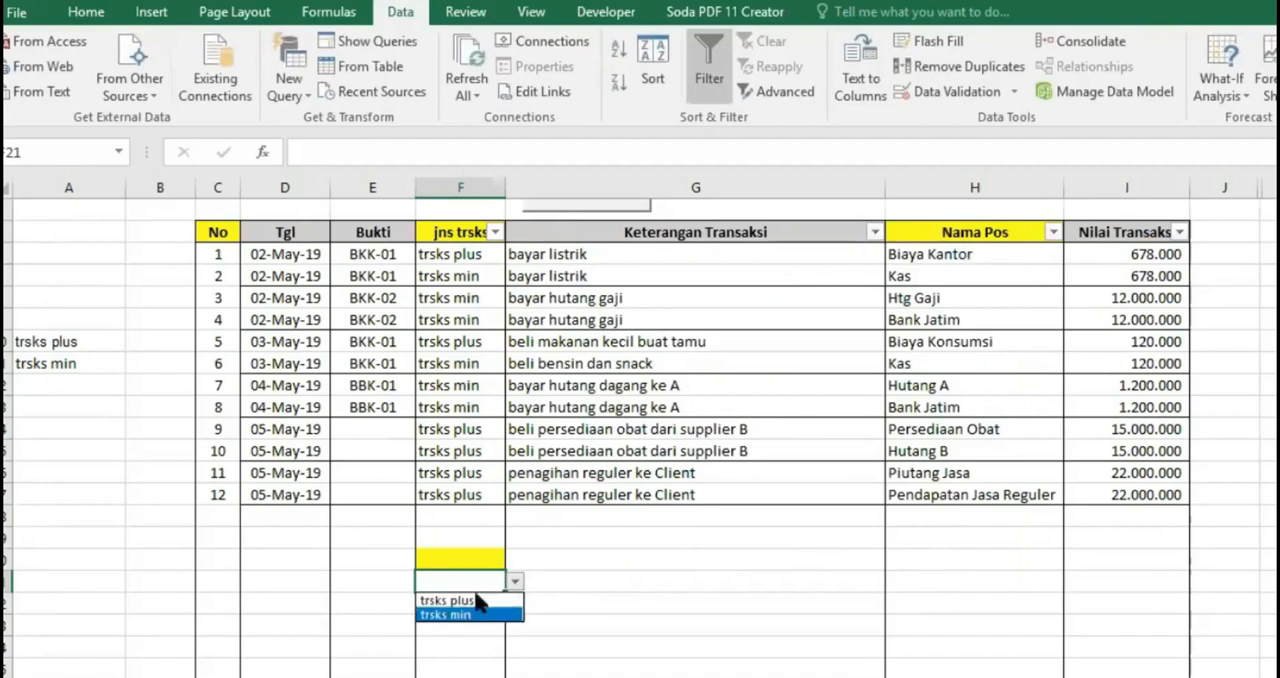
{"action": "left_click", "coordinate": [609, 613]}
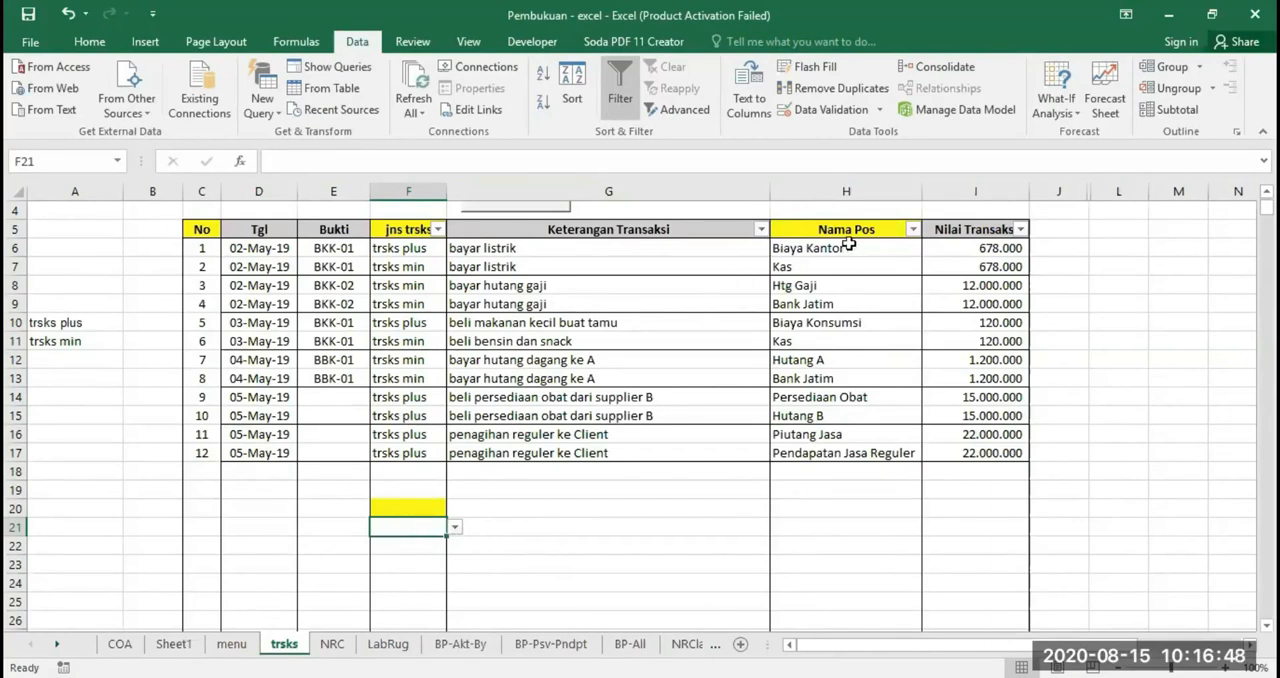
Browse the account names offered in the Nama Pos dropdown of No 1 and compare them with the dropdown in cell F21
{"action": "left_click", "coordinate": [842, 232]}
{"action": "left_click", "coordinate": [862, 186]}
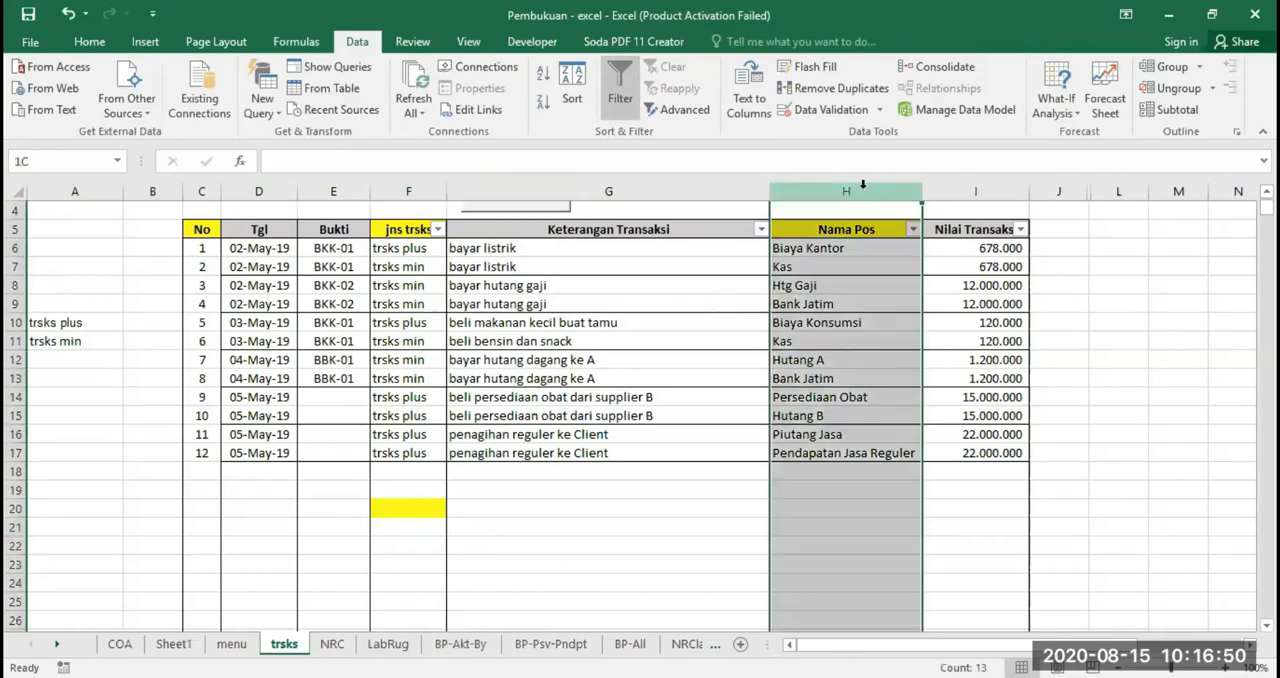
{"action": "left_click", "coordinate": [650, 524]}
{"action": "left_click", "coordinate": [860, 249]}
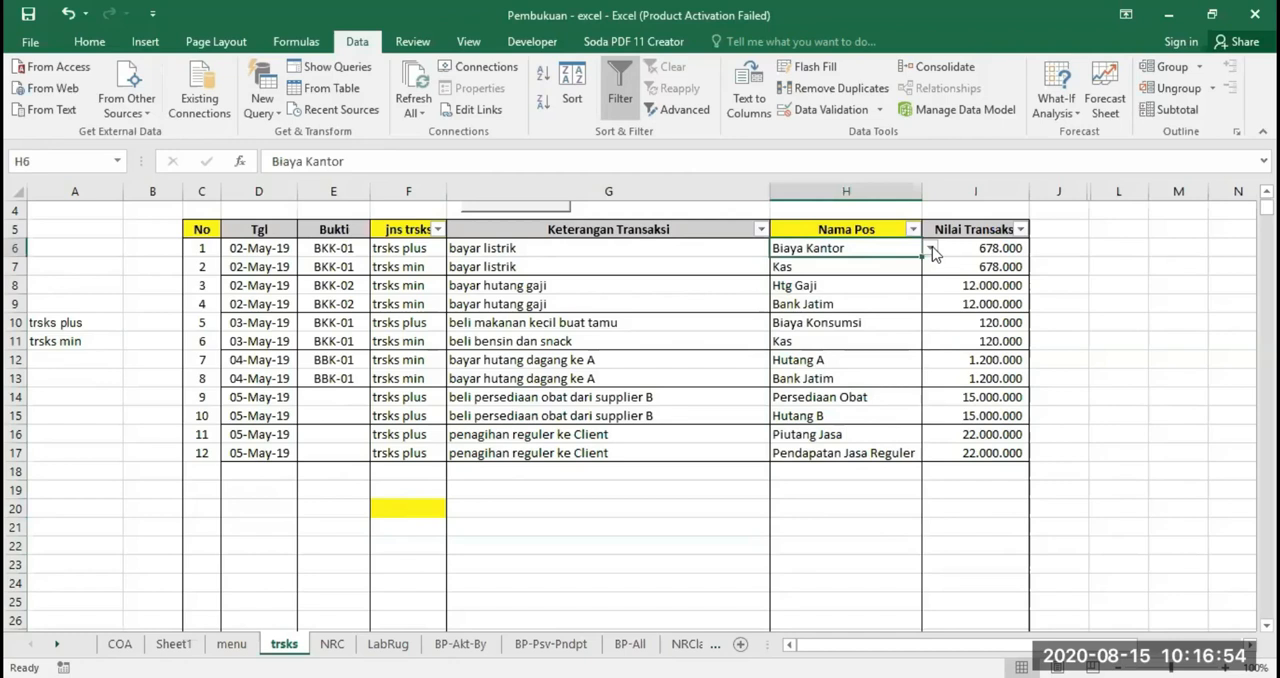
{"action": "left_click", "coordinate": [930, 249]}
{"action": "mouse_move", "coordinate": [929, 262]}
{"action": "left_mouse_down"}
{"action": "mouse_move", "coordinate": [929, 305]}
{"action": "mouse_move", "coordinate": [930, 270]}
{"action": "left_mouse_up"}
{"action": "left_click", "coordinate": [930, 348]}
{"action": "left_click", "coordinate": [930, 348]}
{"action": "left_click", "coordinate": [930, 348]}
{"action": "left_click", "coordinate": [930, 348]}
{"action": "left_click", "coordinate": [930, 348]}
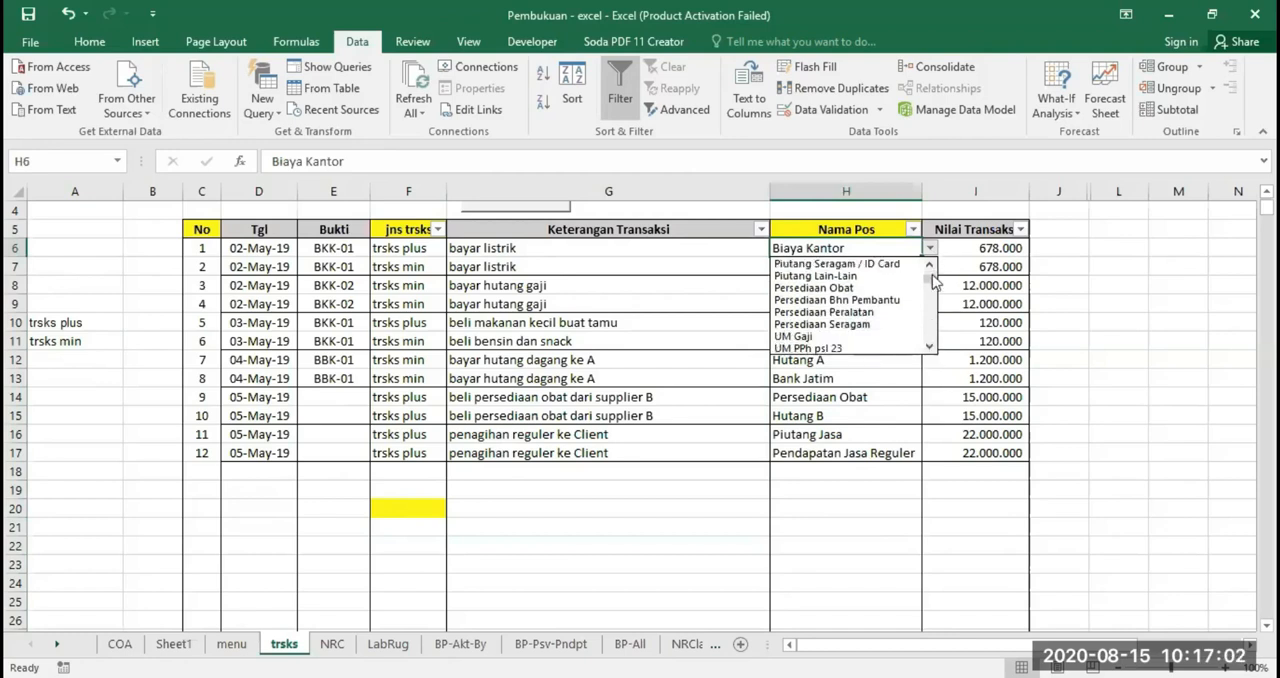
{"action": "left_click_drag", "start_coordinate": [929, 279], "coordinate": [930, 265]}
{"action": "left_click", "coordinate": [867, 247]}
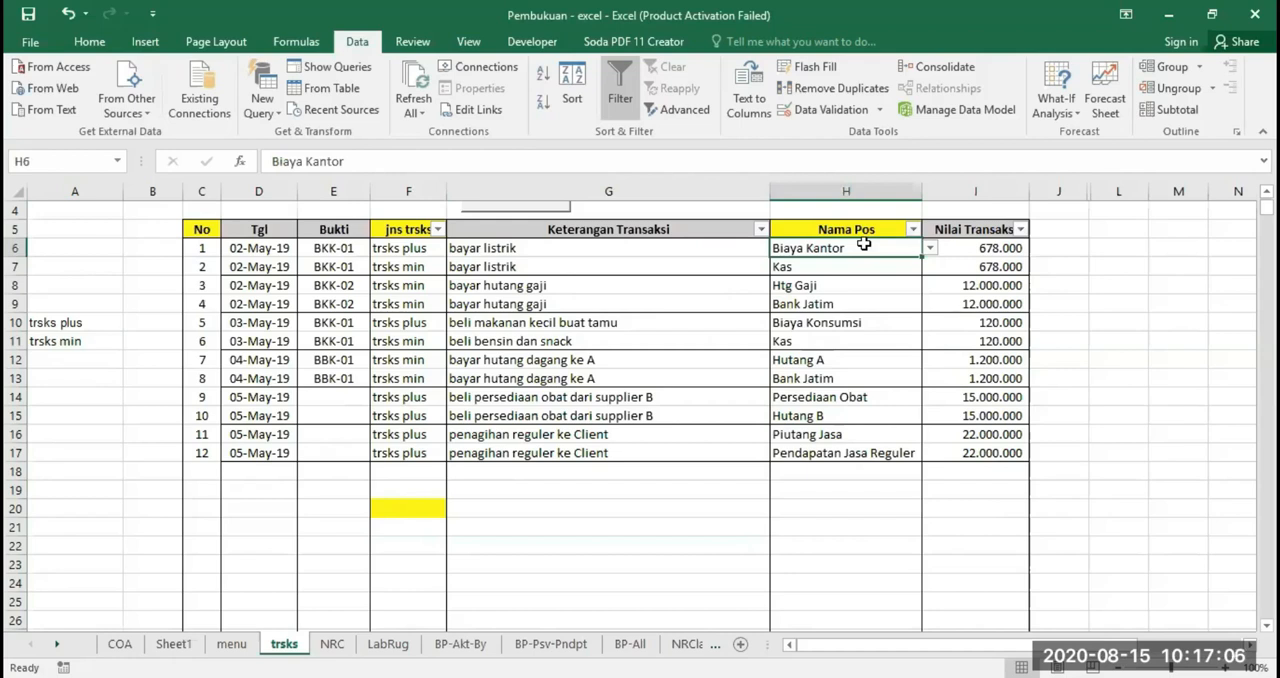
{"action": "left_click", "coordinate": [409, 510]}
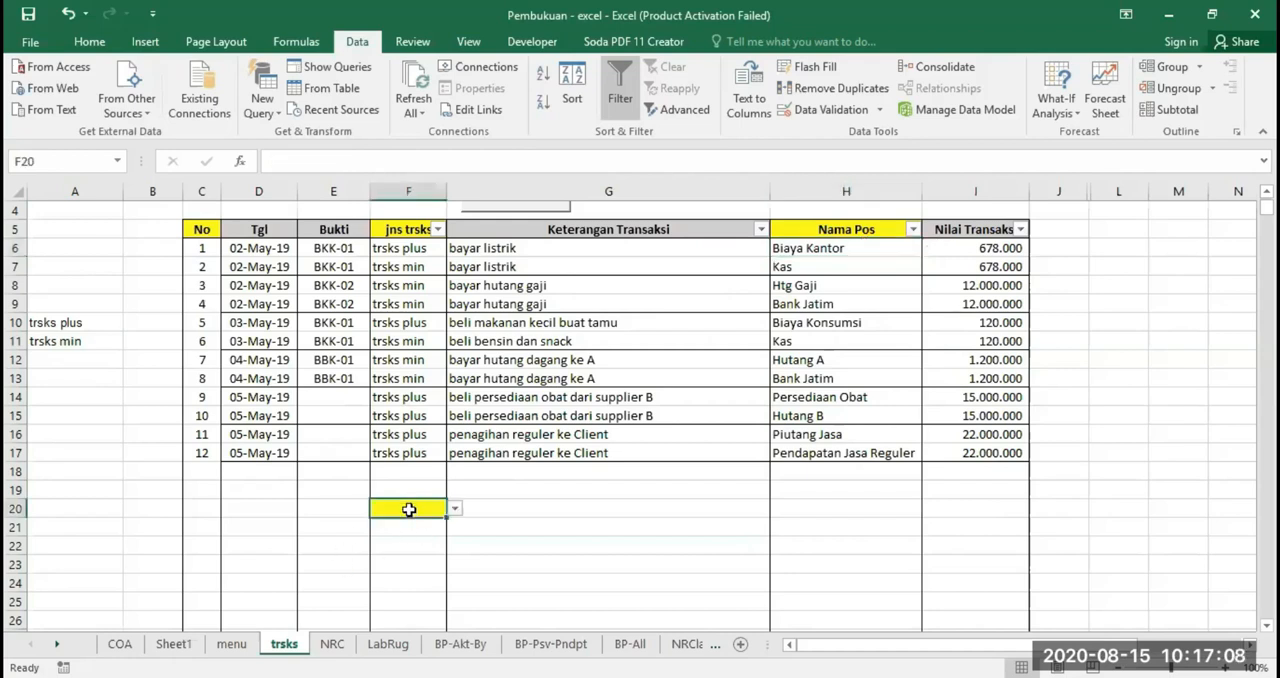
{"action": "left_click", "coordinate": [414, 528]}
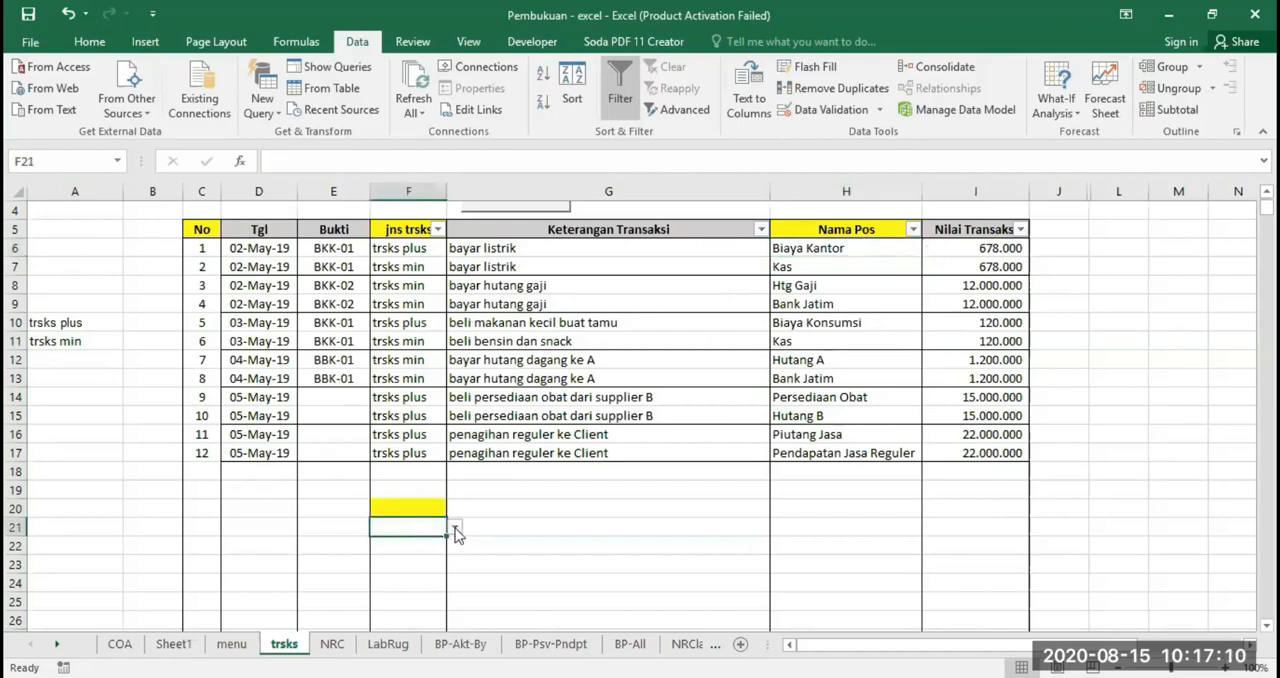
{"action": "left_click", "coordinate": [455, 527]}
{"action": "key", "text": "Escape"}
Erase the existing data validation from the whole Nama Pos column, leaving it at Any value
{"action": "left_click", "coordinate": [846, 190]}
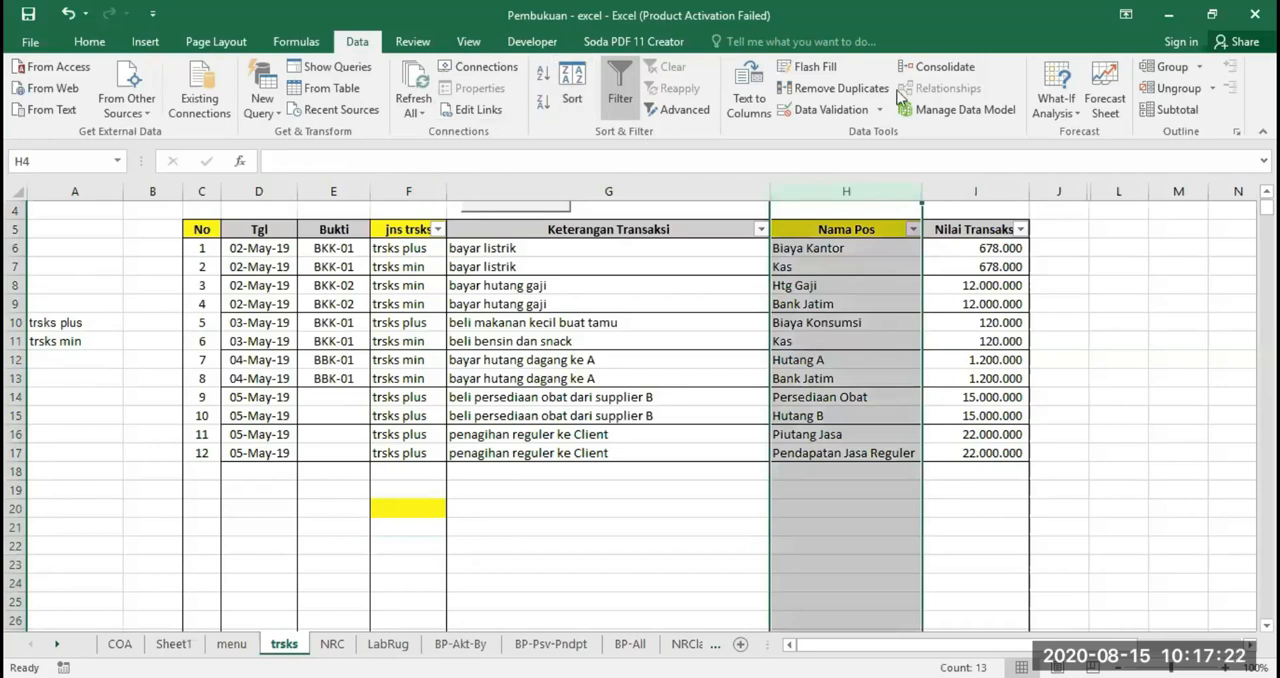
{"action": "left_click", "coordinate": [822, 109]}
{"action": "left_click", "coordinate": [609, 408]}
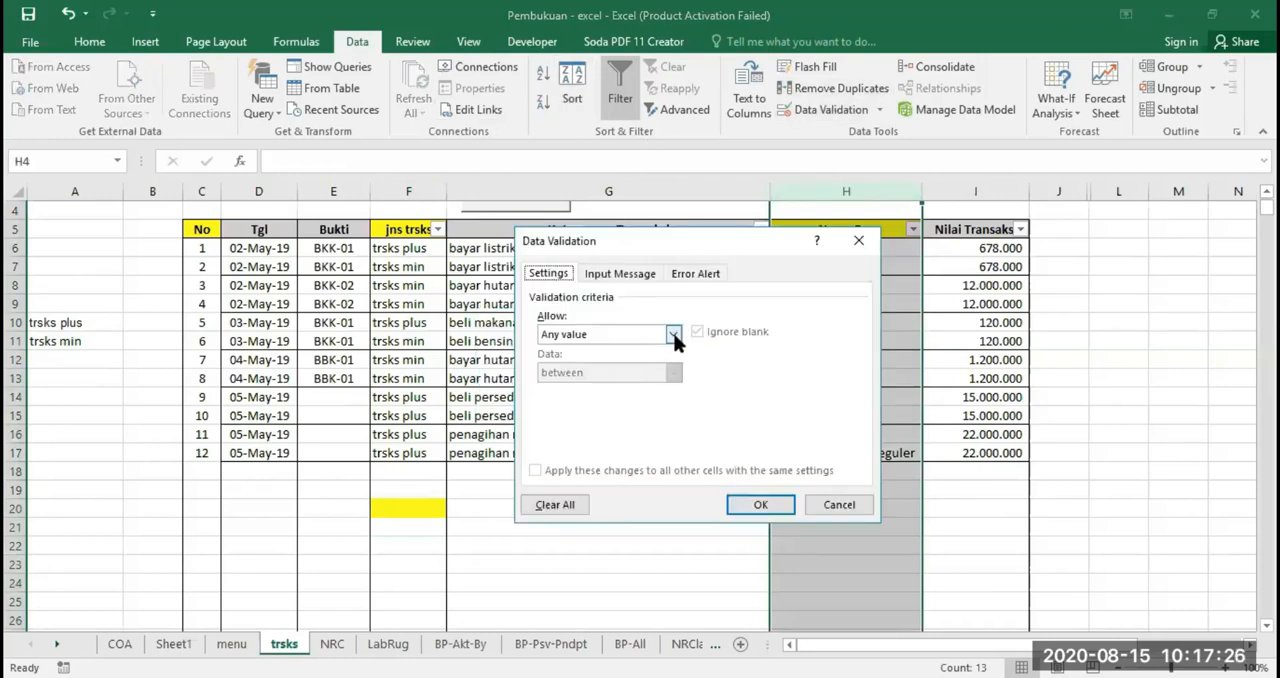
{"action": "left_click", "coordinate": [748, 506]}
Clear the Nama Pos entries in cells H6:H21
{"action": "left_click_drag", "start_coordinate": [912, 278], "coordinate": [829, 534]}
{"action": "key", "text": "Delete"}
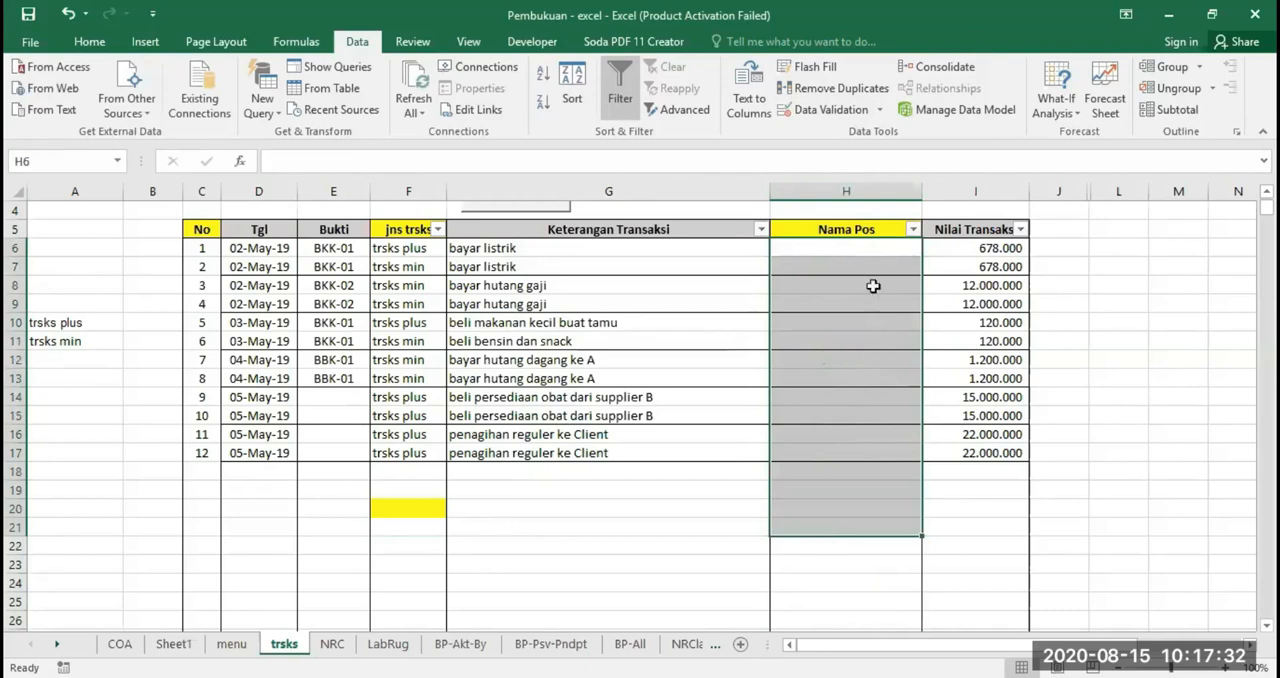
{"action": "left_click", "coordinate": [852, 250]}
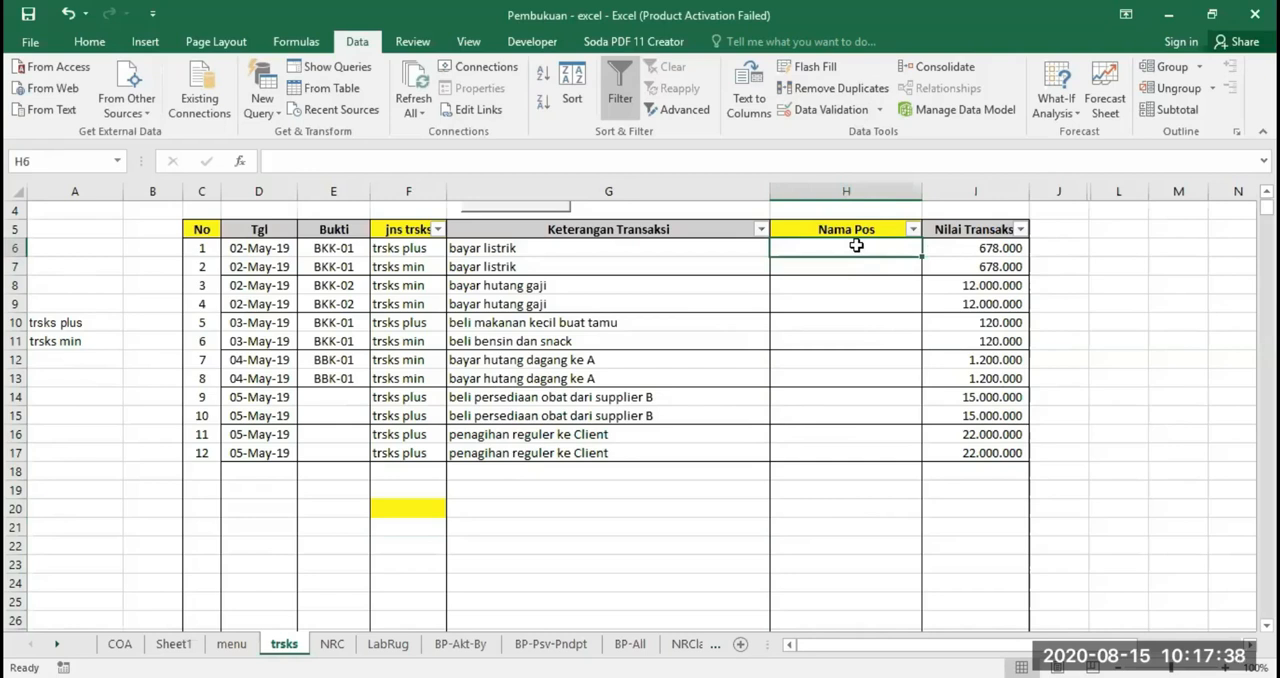
Start a data validation of type List for the Nama Pos cells H6:H20 on the trsks sheet
{"action": "left_click", "coordinate": [119, 644]}
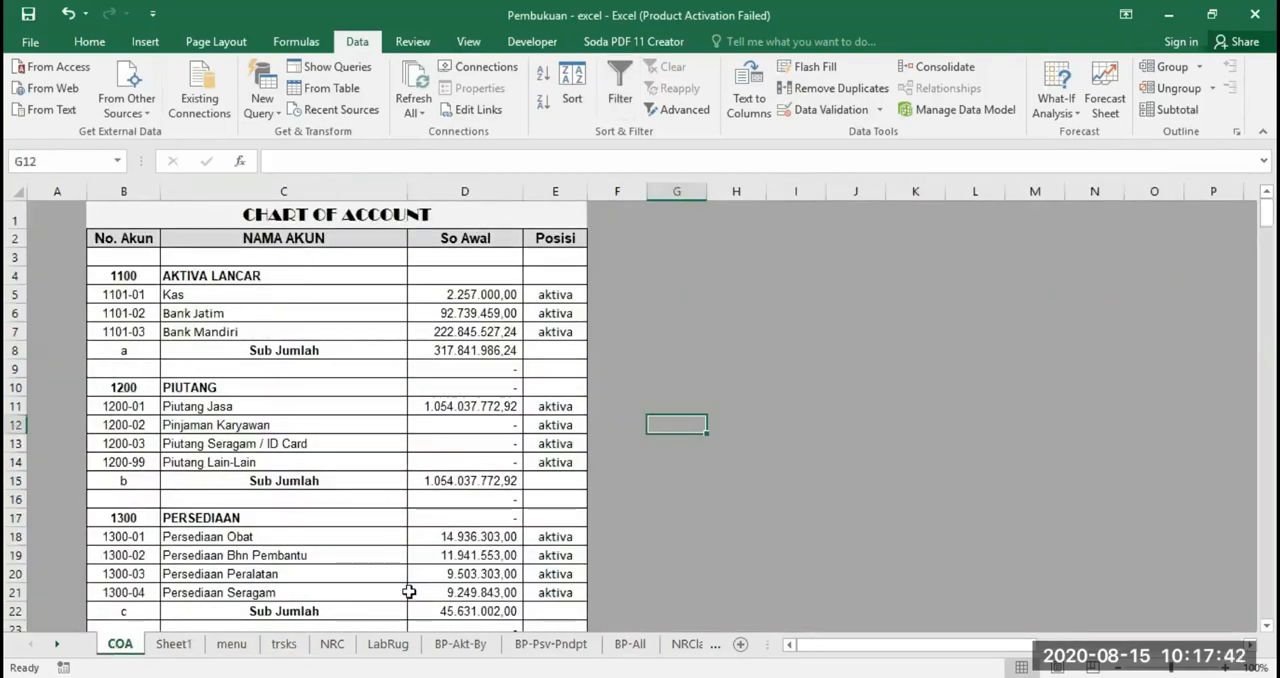
{"action": "left_click", "coordinate": [284, 644]}
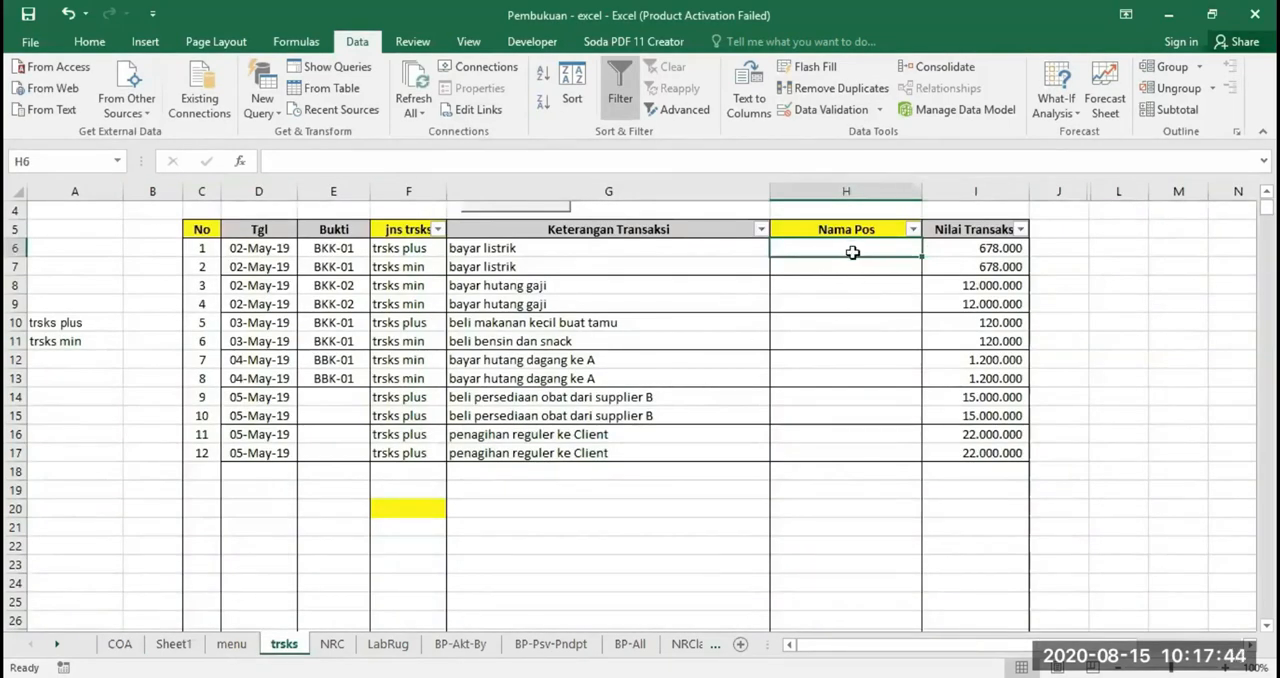
{"action": "left_click_drag", "start_coordinate": [848, 249], "coordinate": [853, 522]}
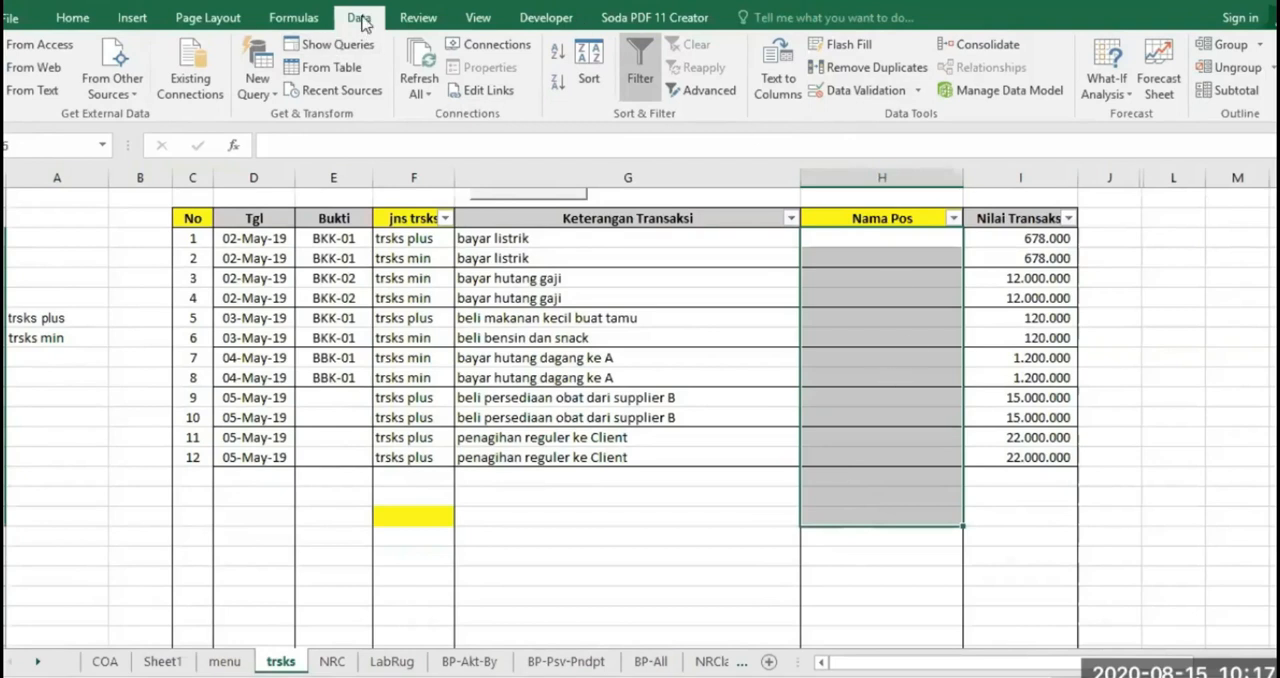
{"action": "left_click", "coordinate": [78, 20]}
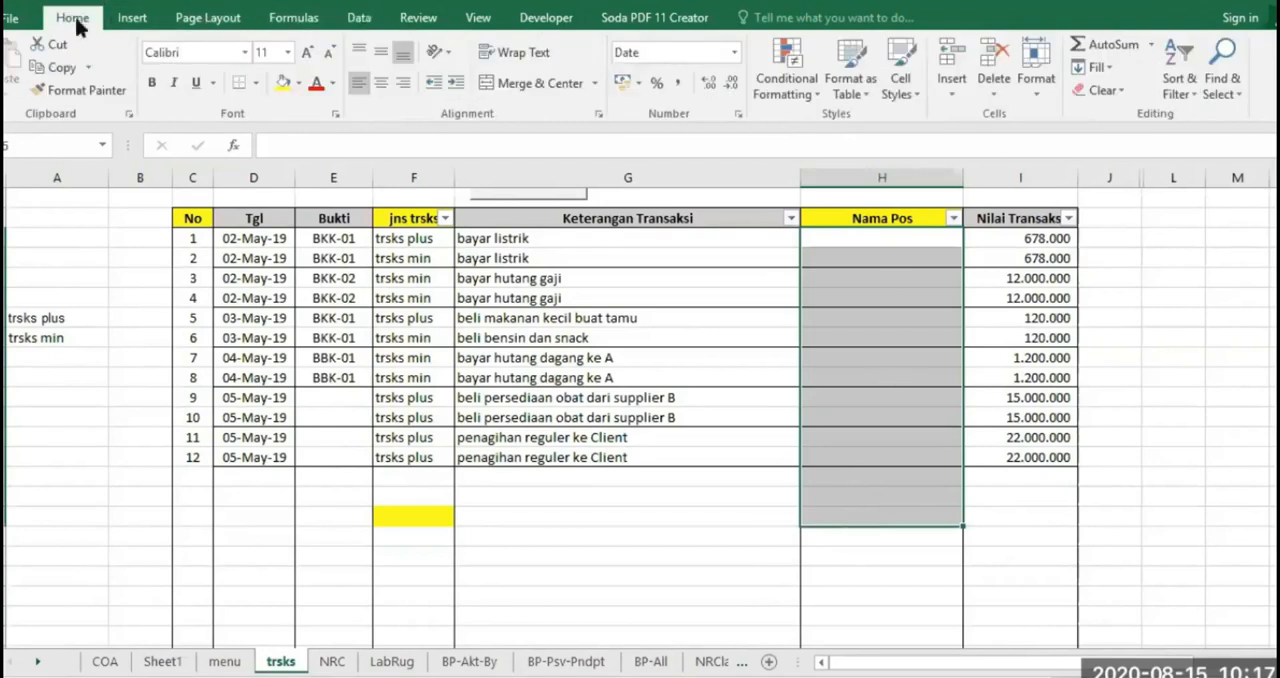
{"action": "left_click", "coordinate": [359, 20]}
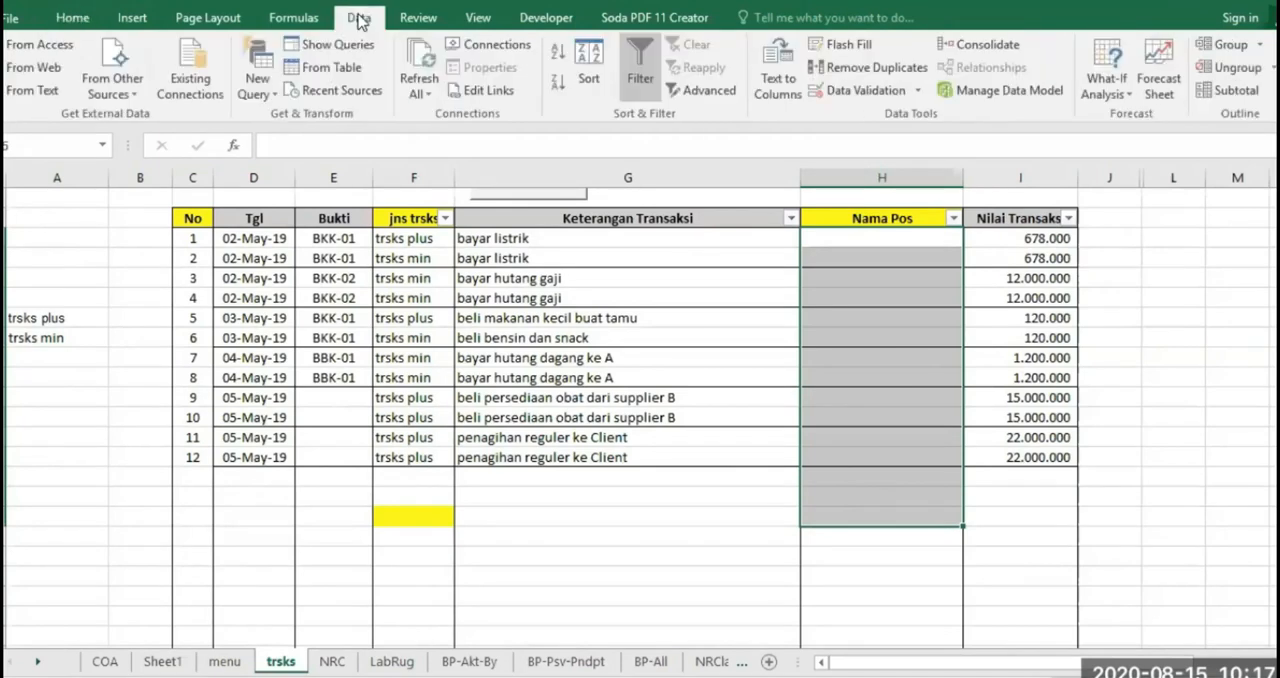
{"action": "left_click", "coordinate": [853, 91]}
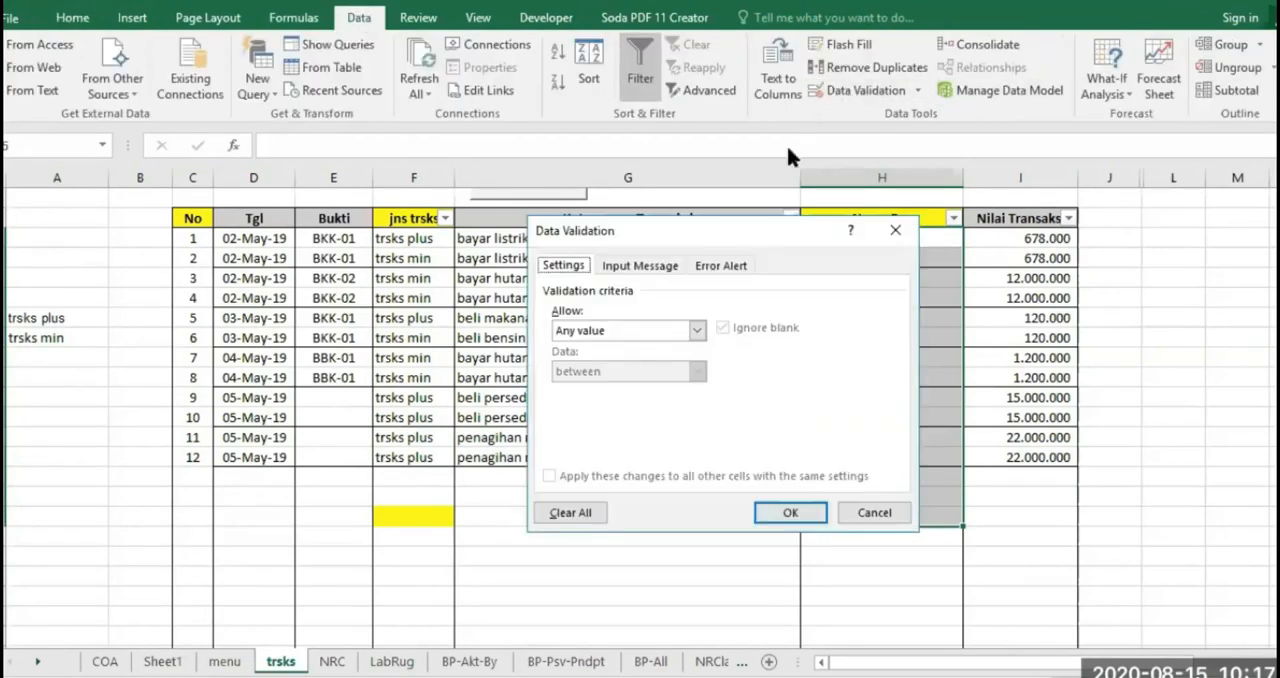
{"action": "left_click_drag", "start_coordinate": [700, 232], "coordinate": [559, 267]}
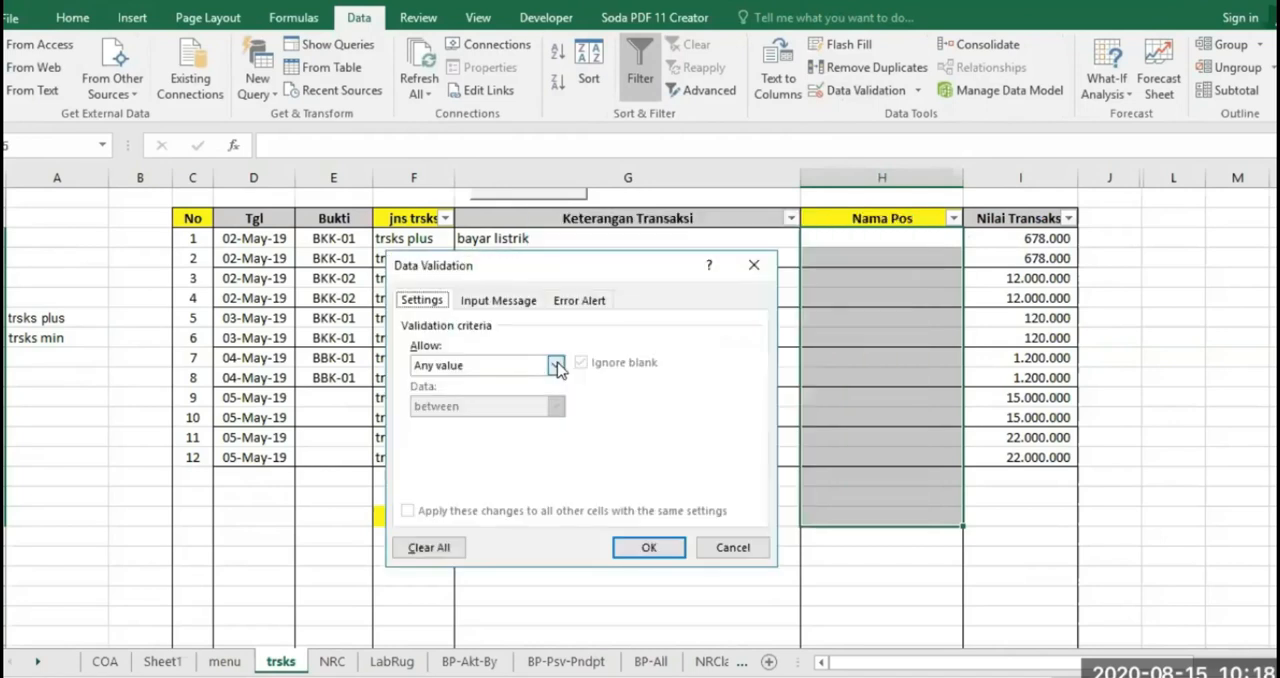
{"action": "left_click", "coordinate": [555, 365]}
{"action": "left_click", "coordinate": [427, 422]}
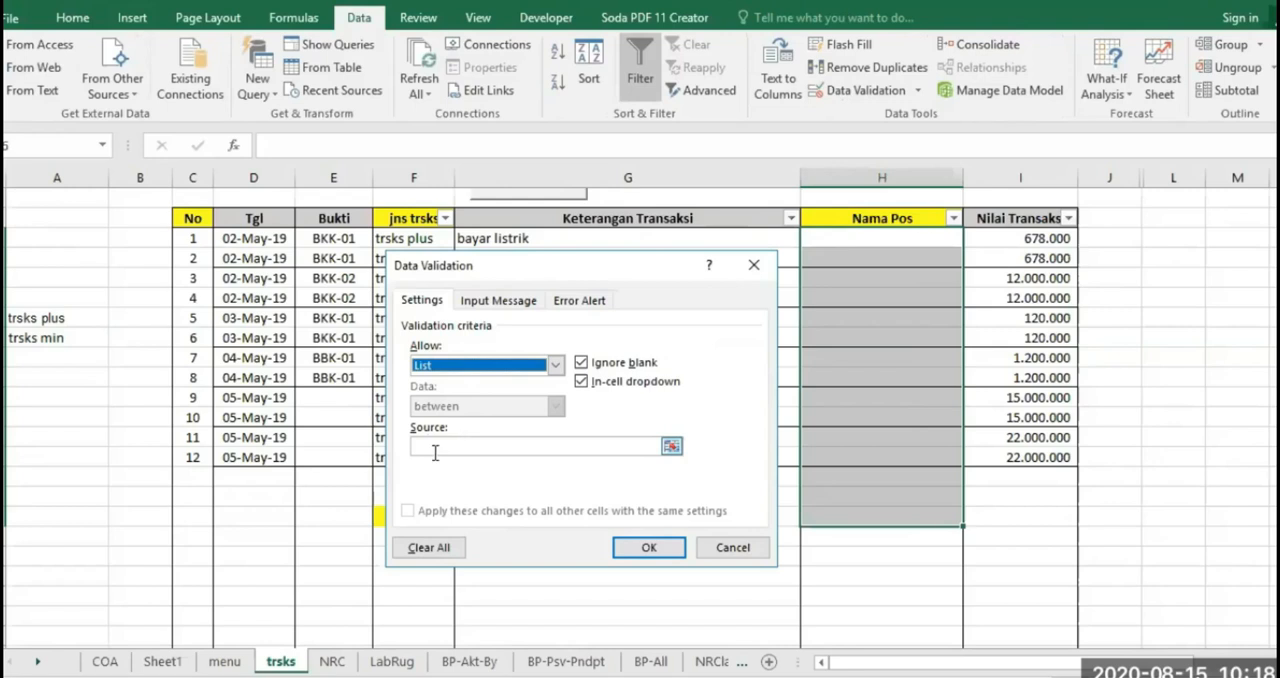
Set the list source to the COA account names, =COA!$C$5:$C$154, and apply the validation
{"action": "left_click", "coordinate": [421, 446]}
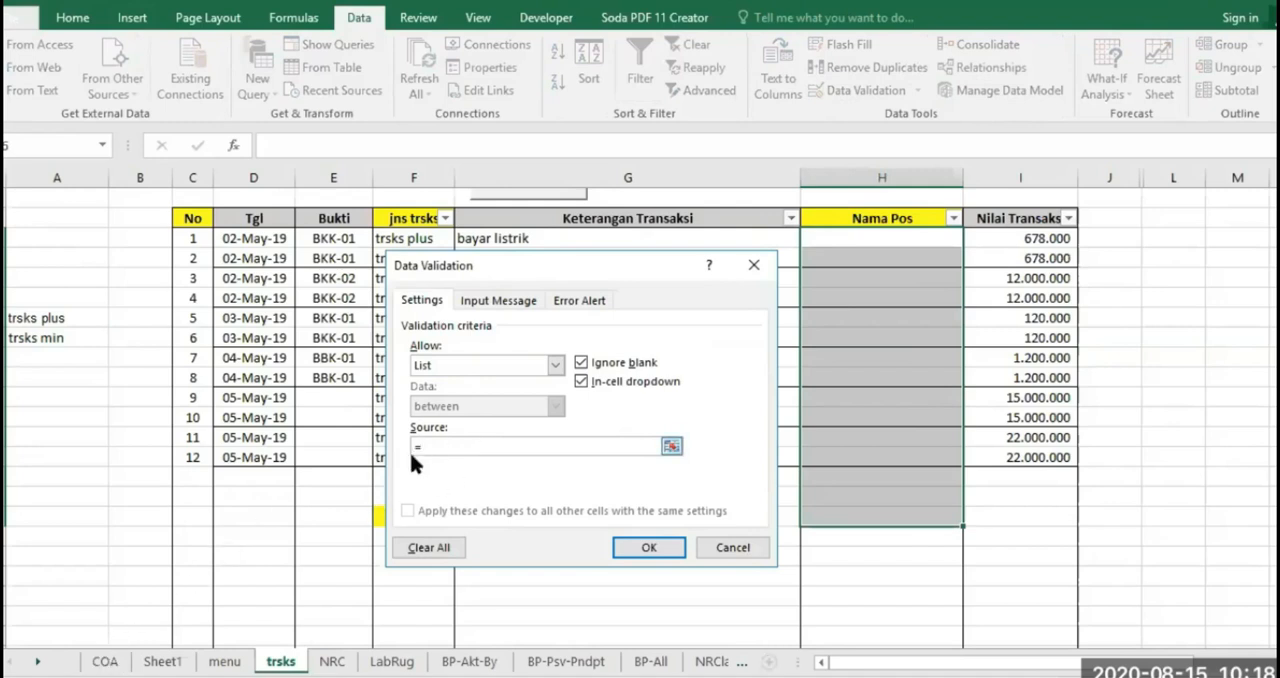
{"action": "left_click", "coordinate": [104, 663]}
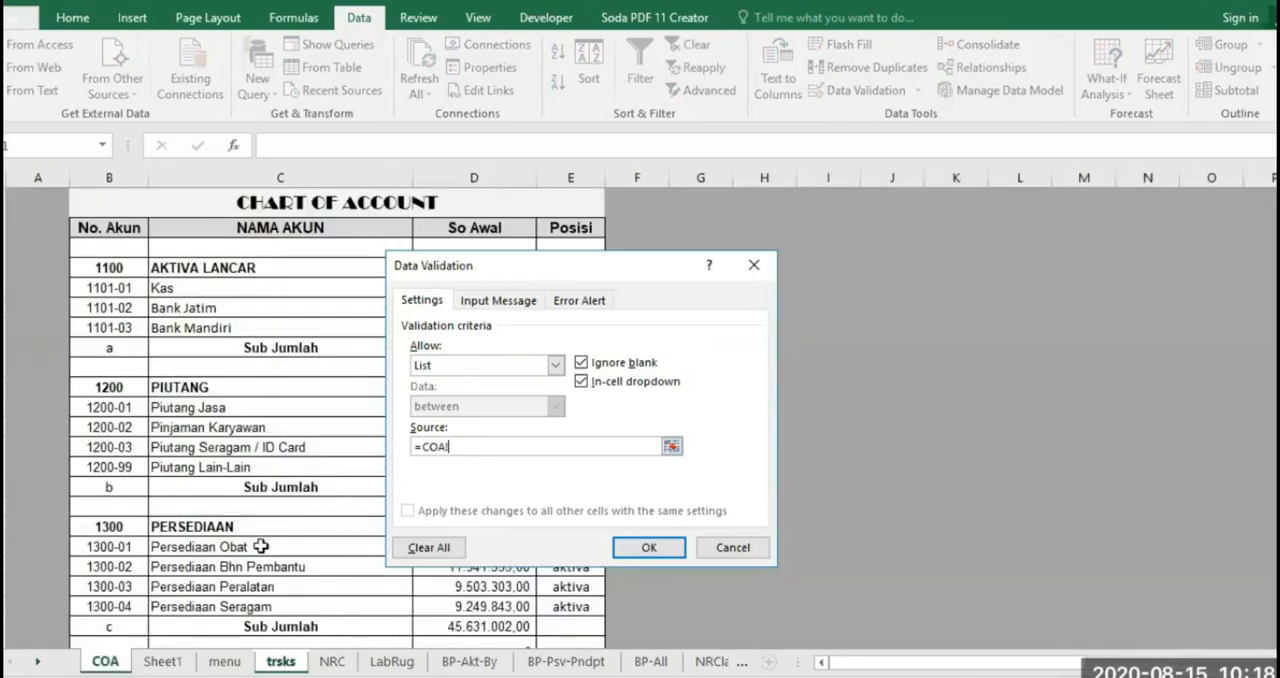
{"action": "left_click_drag", "start_coordinate": [644, 274], "coordinate": [1078, 207]}
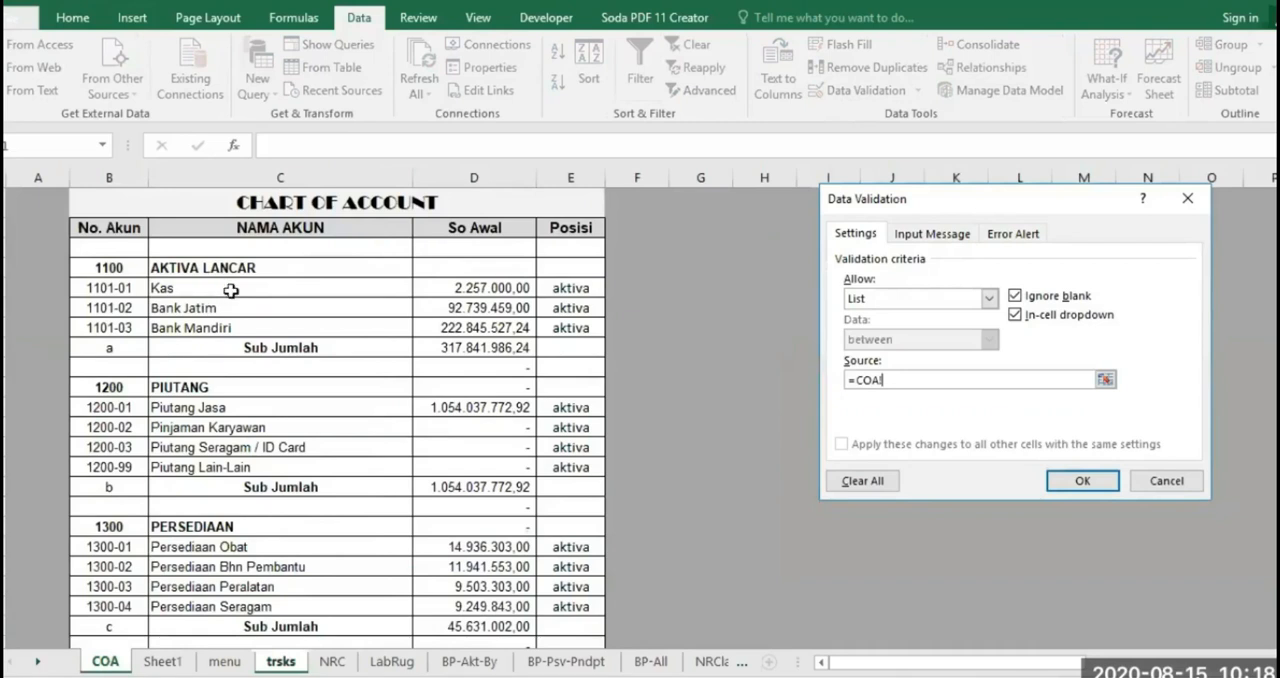
{"action": "left_click_drag", "start_coordinate": [234, 289], "coordinate": [290, 599]}
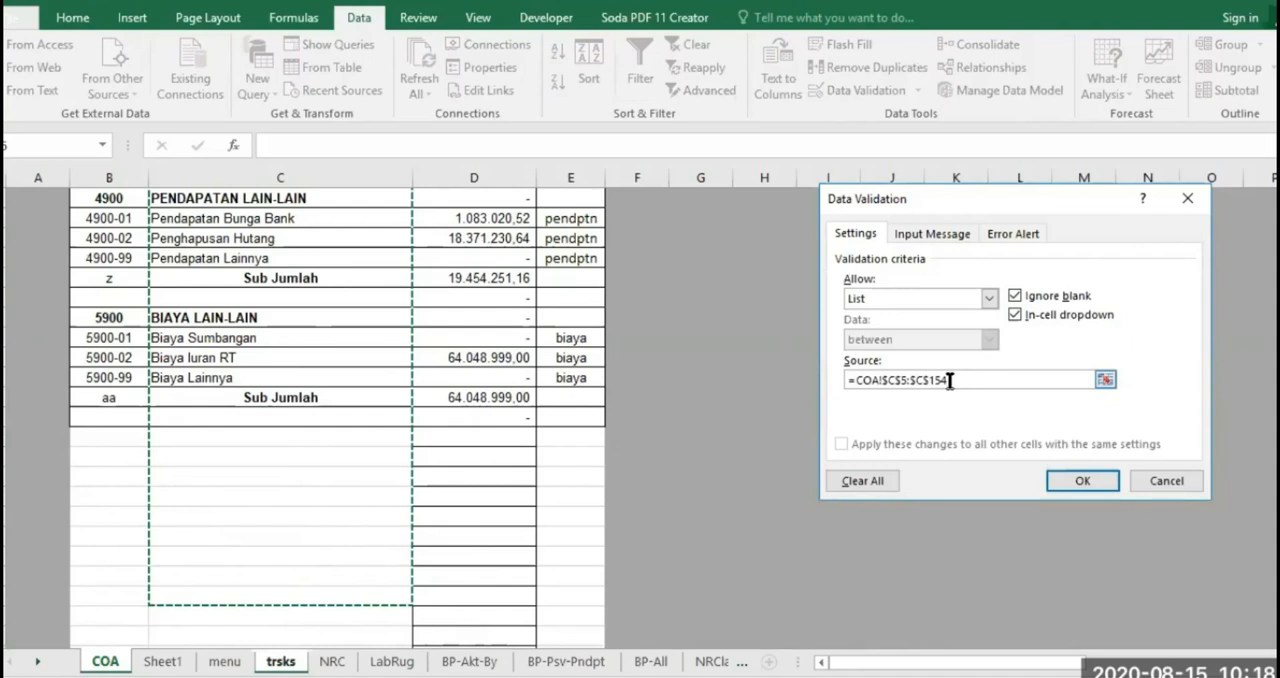
{"action": "left_click", "coordinate": [1078, 482]}
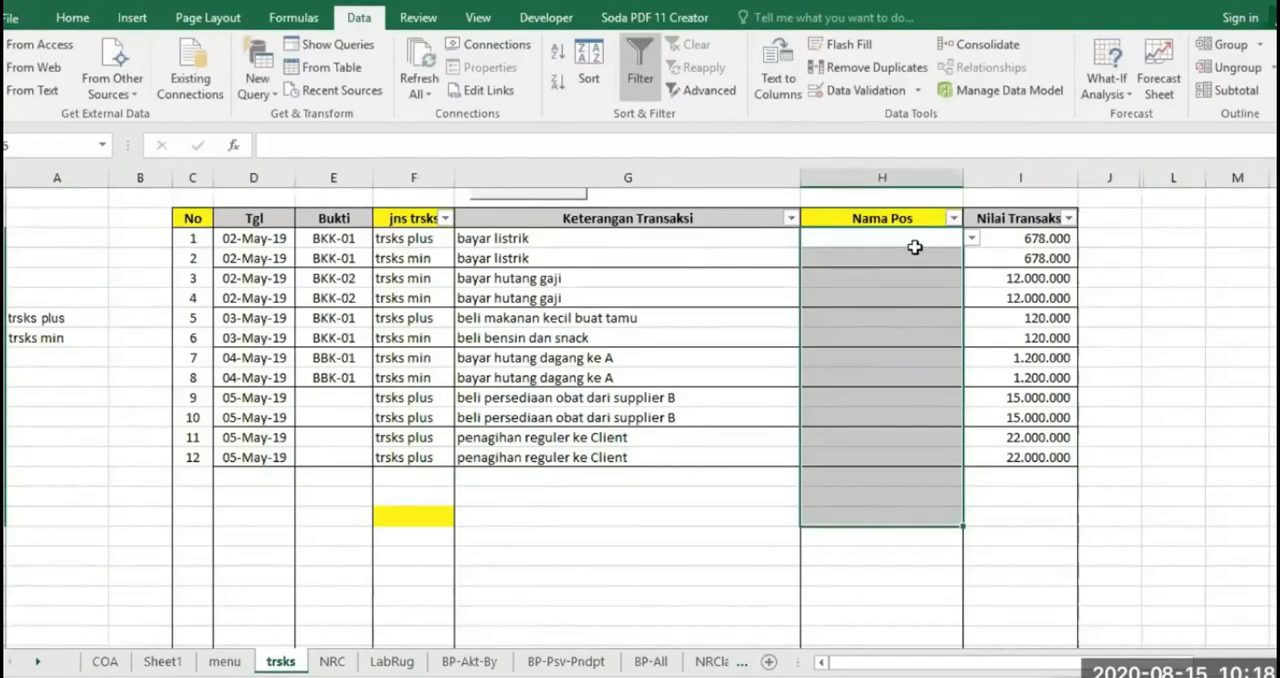
Check the Sub Jumlah, blank and PIUTANG rows in the COA account name column that feeds the dropdown, and return to trsks
{"action": "left_click", "coordinate": [899, 237]}
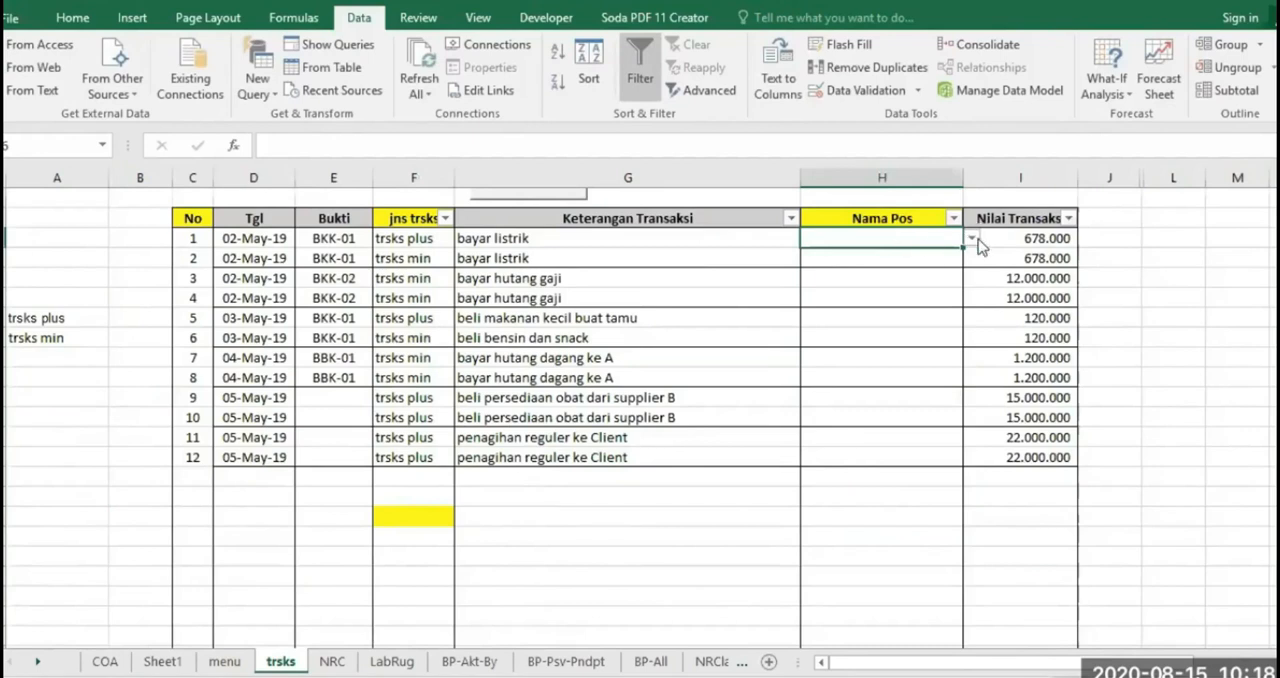
{"action": "left_click", "coordinate": [105, 661]}
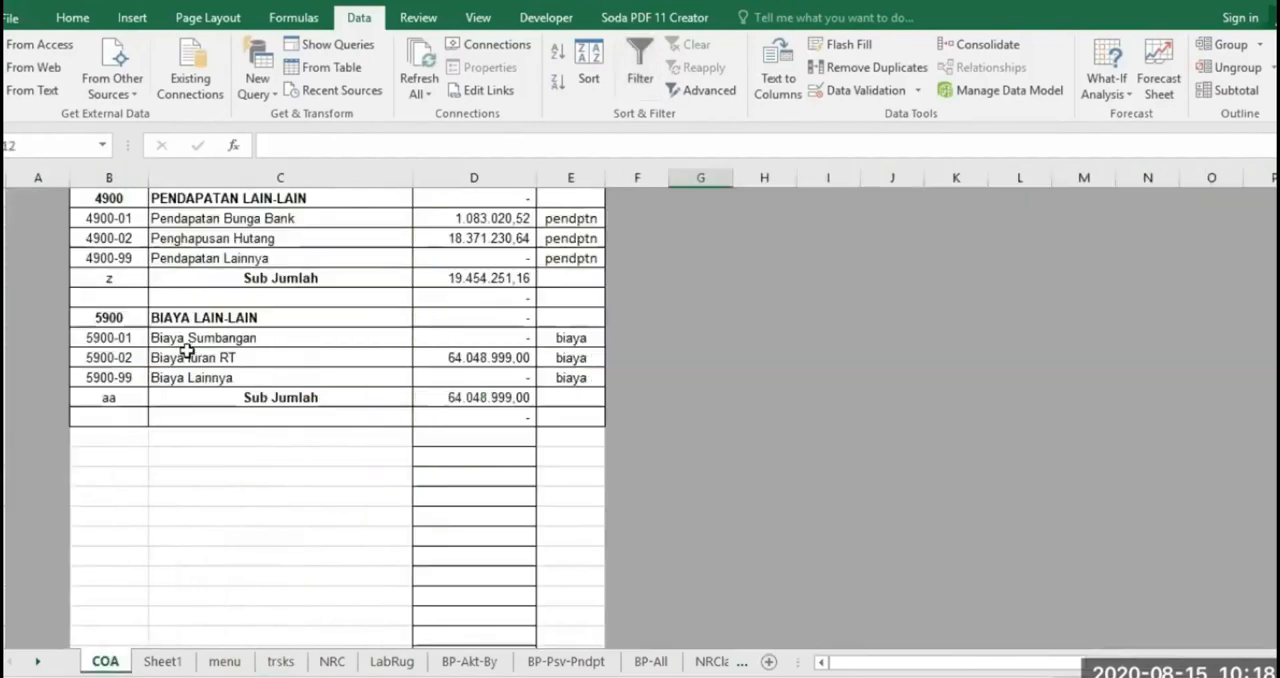
{"action": "scroll", "coordinate": [365, 400], "scroll_direction": "up", "scroll_amount": 15}
{"action": "scroll", "coordinate": [368, 402], "scroll_direction": "up", "scroll_amount": 20}
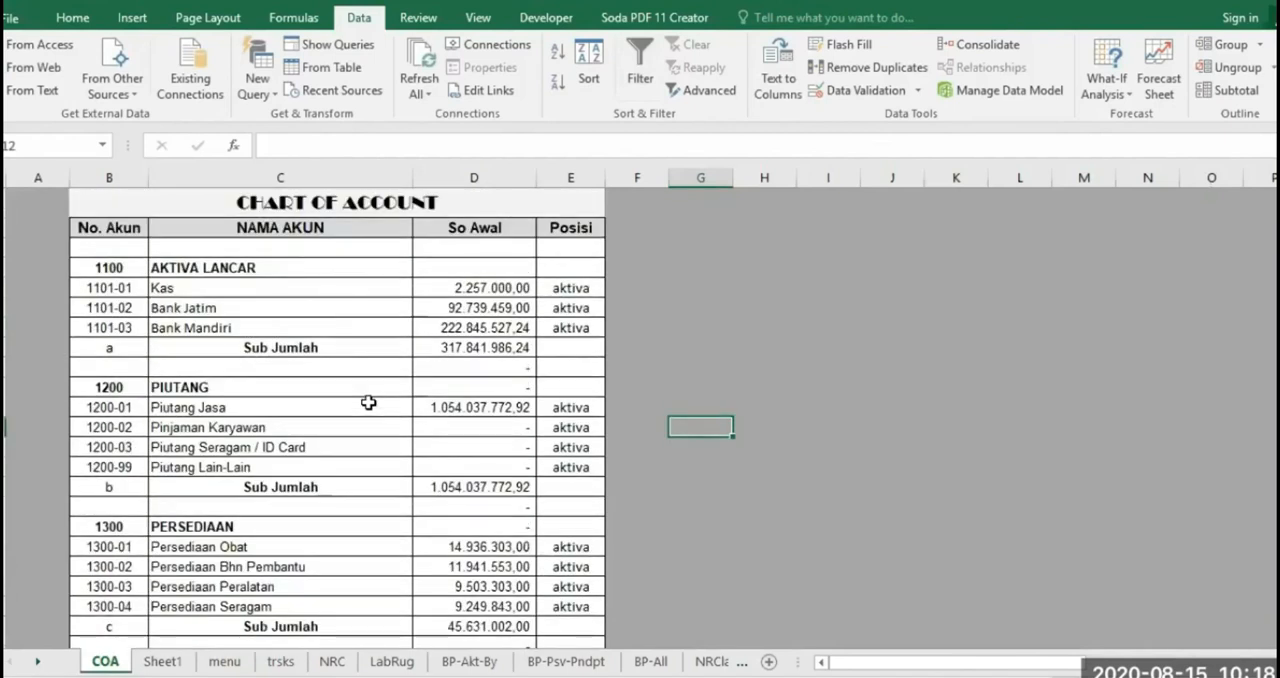
{"action": "left_click", "coordinate": [304, 346]}
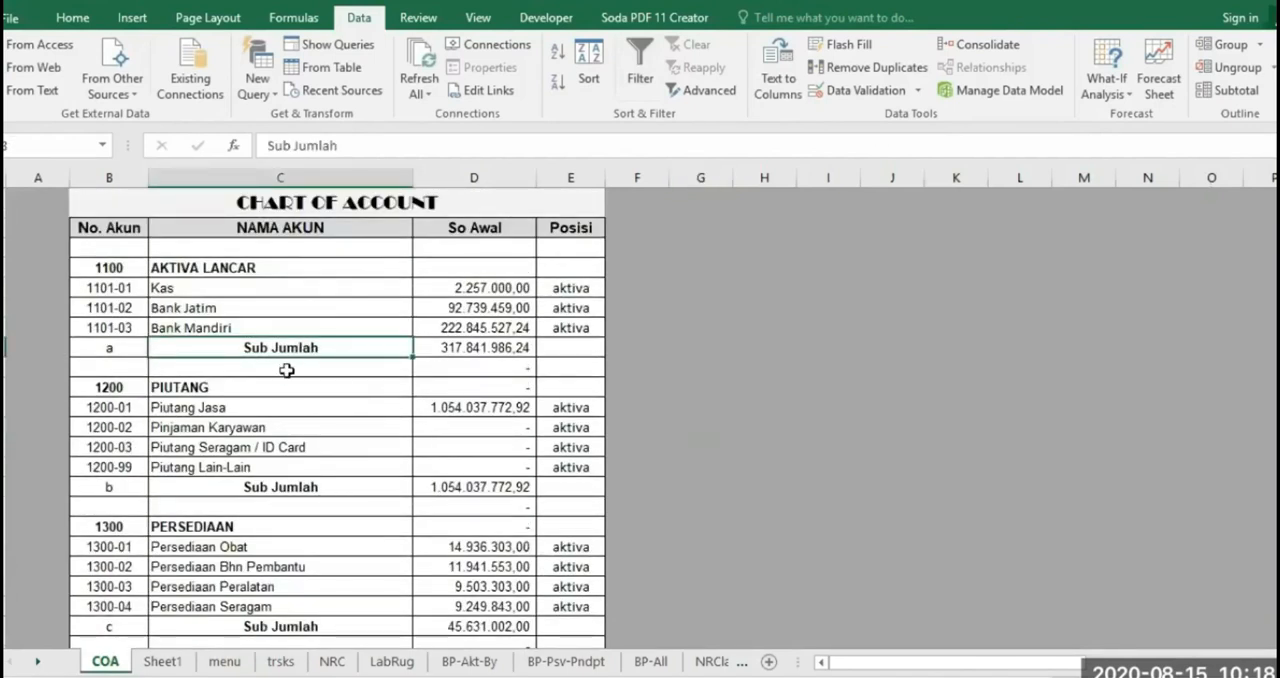
{"action": "left_click", "coordinate": [281, 369]}
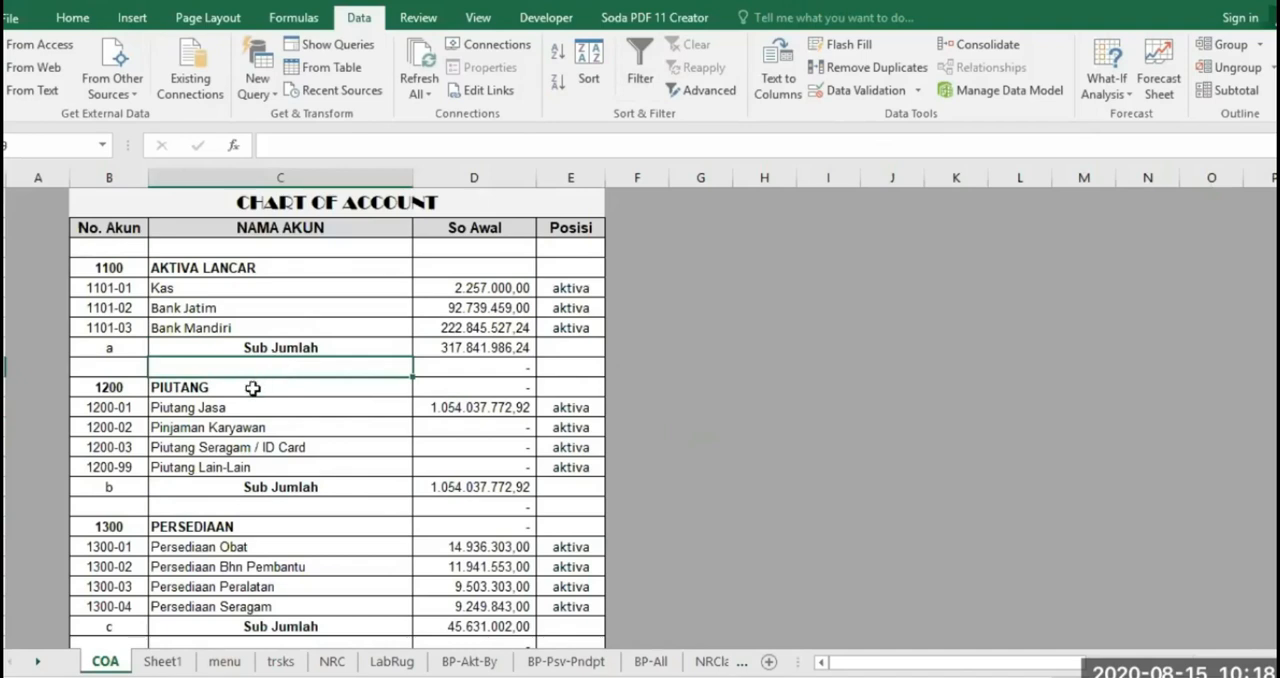
{"action": "left_click", "coordinate": [247, 388]}
{"action": "left_click", "coordinate": [281, 661]}
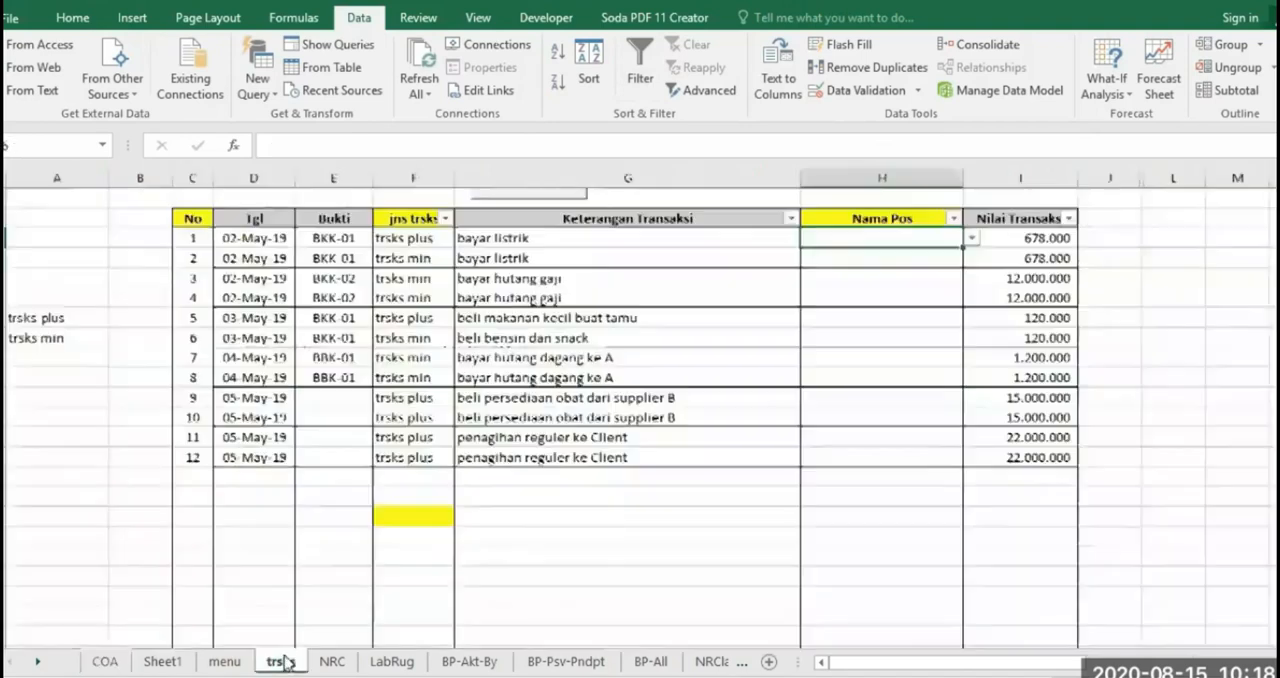
Choose Kas as the Nama Pos of transaction No 2 and look through its dropdown choices again
{"action": "left_click", "coordinate": [929, 257]}
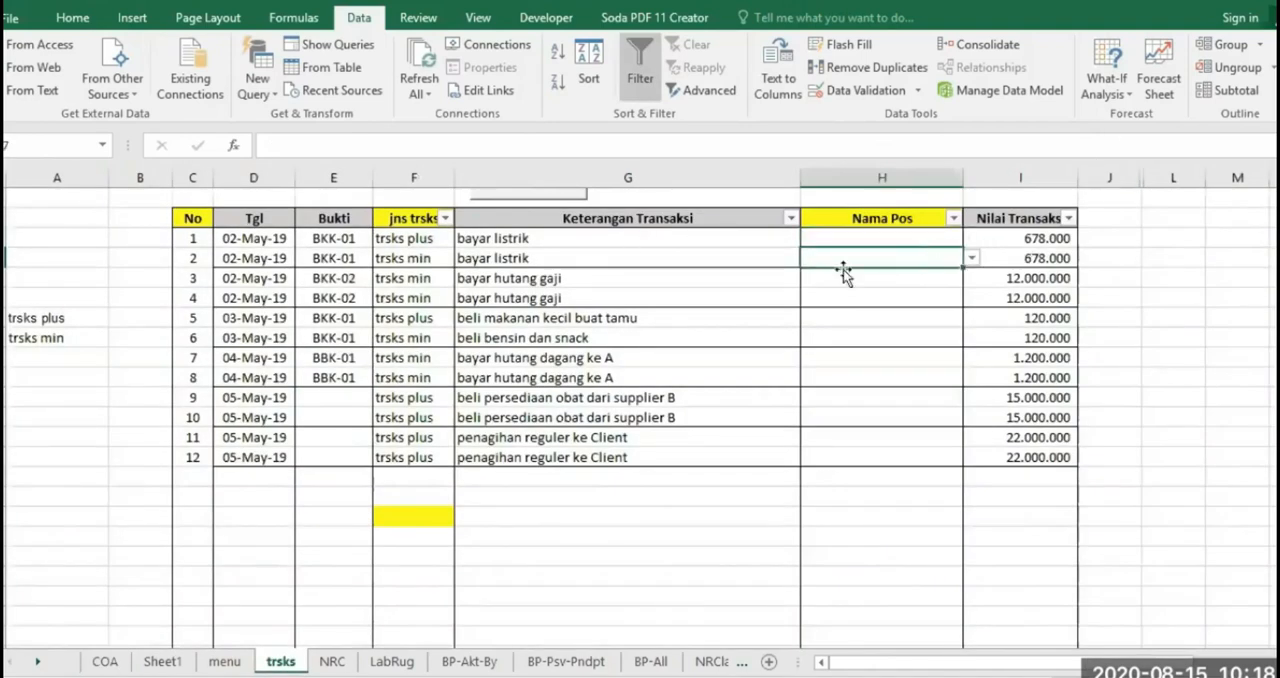
{"action": "left_click", "coordinate": [972, 258]}
{"action": "left_click_drag", "start_coordinate": [969, 292], "coordinate": [977, 282]}
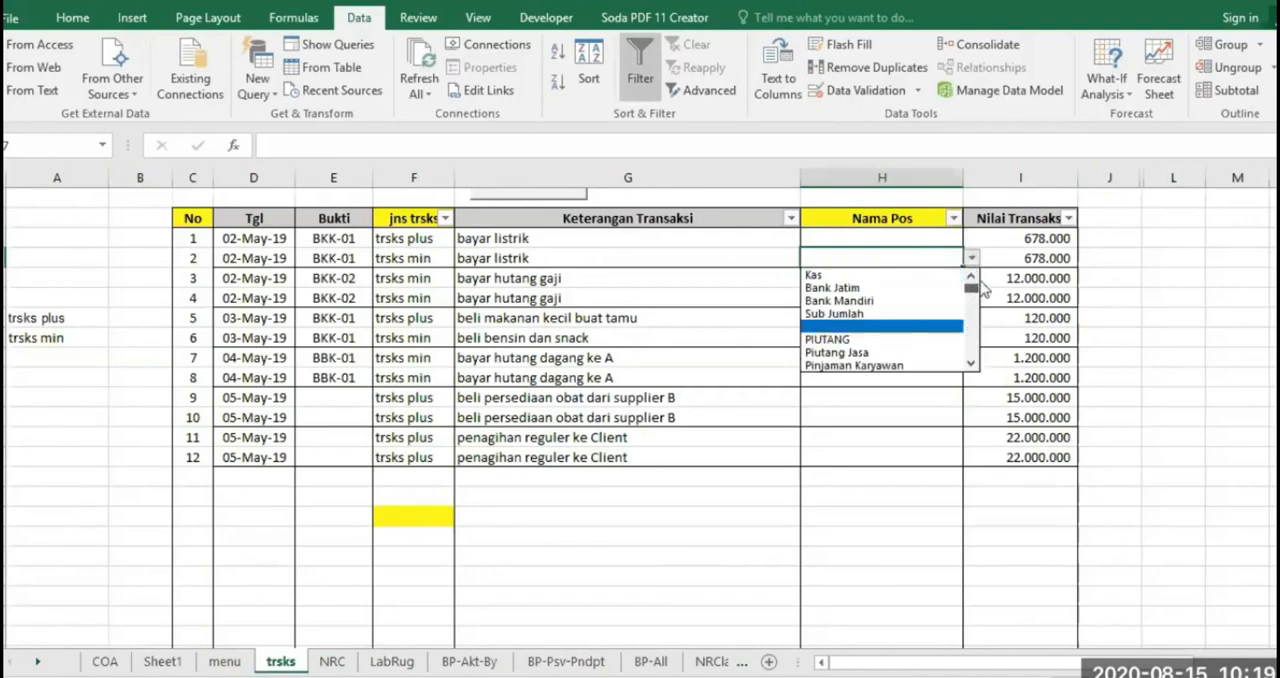
{"action": "left_click", "coordinate": [893, 272]}
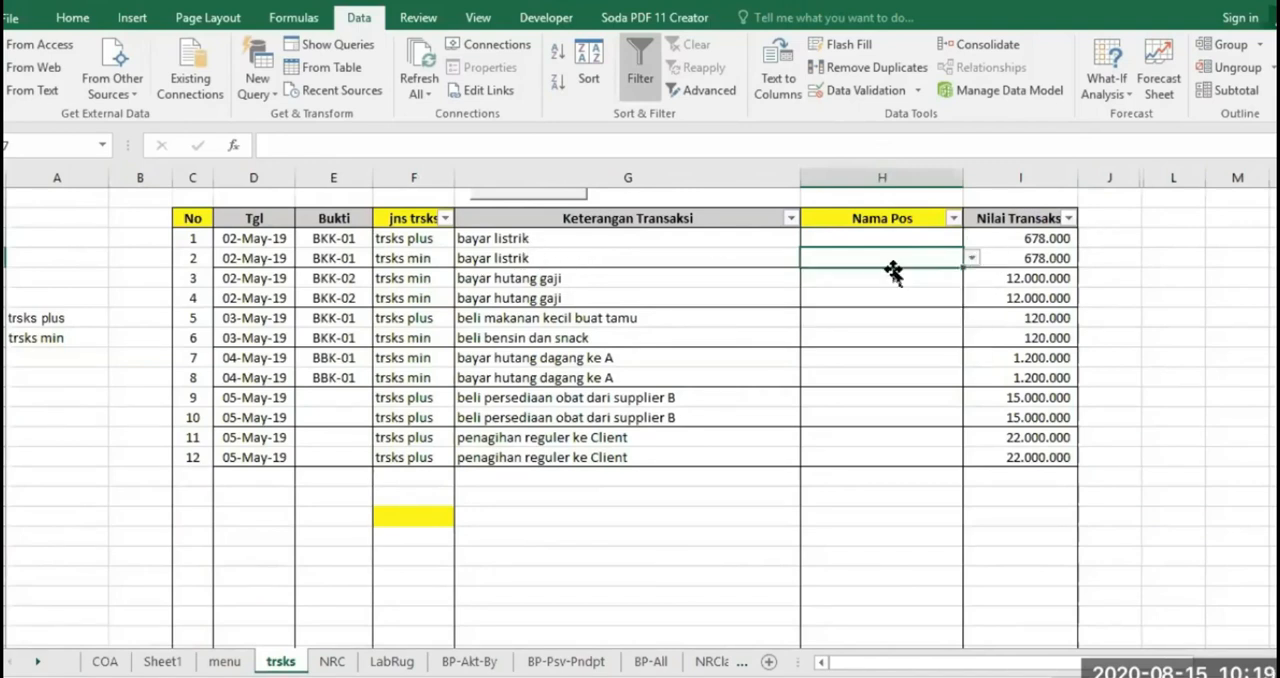
{"action": "left_click", "coordinate": [972, 258]}
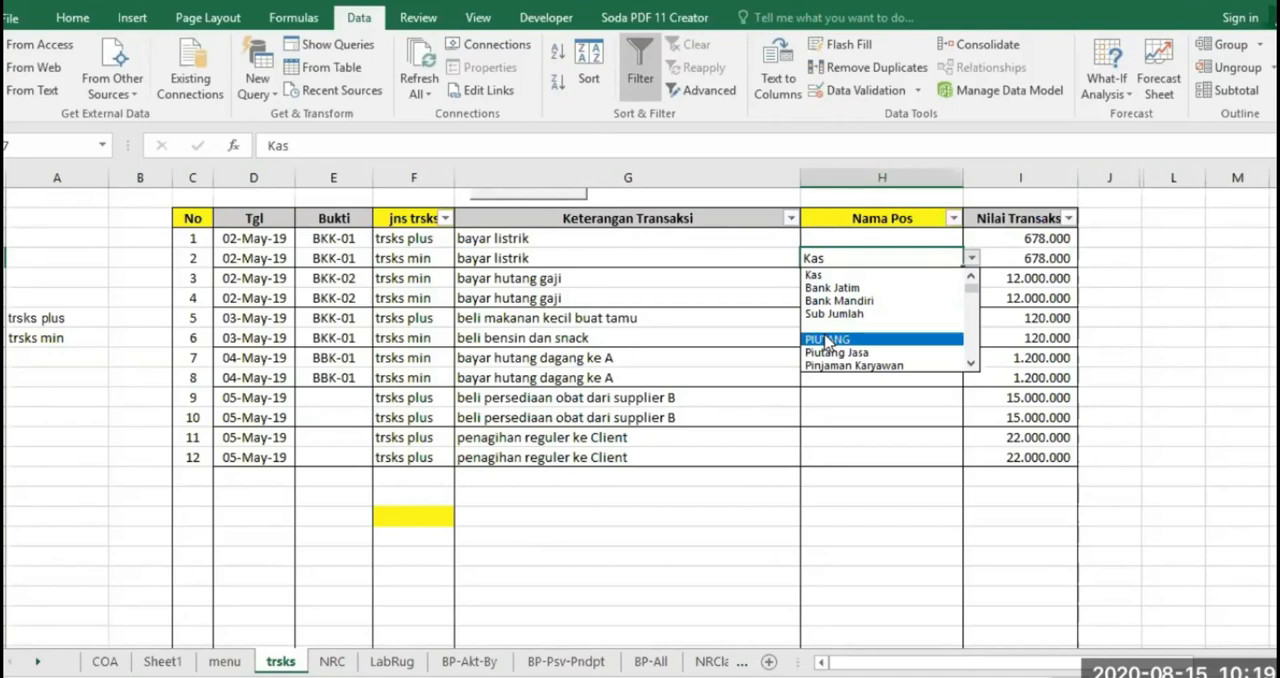
{"action": "left_click", "coordinate": [835, 452]}
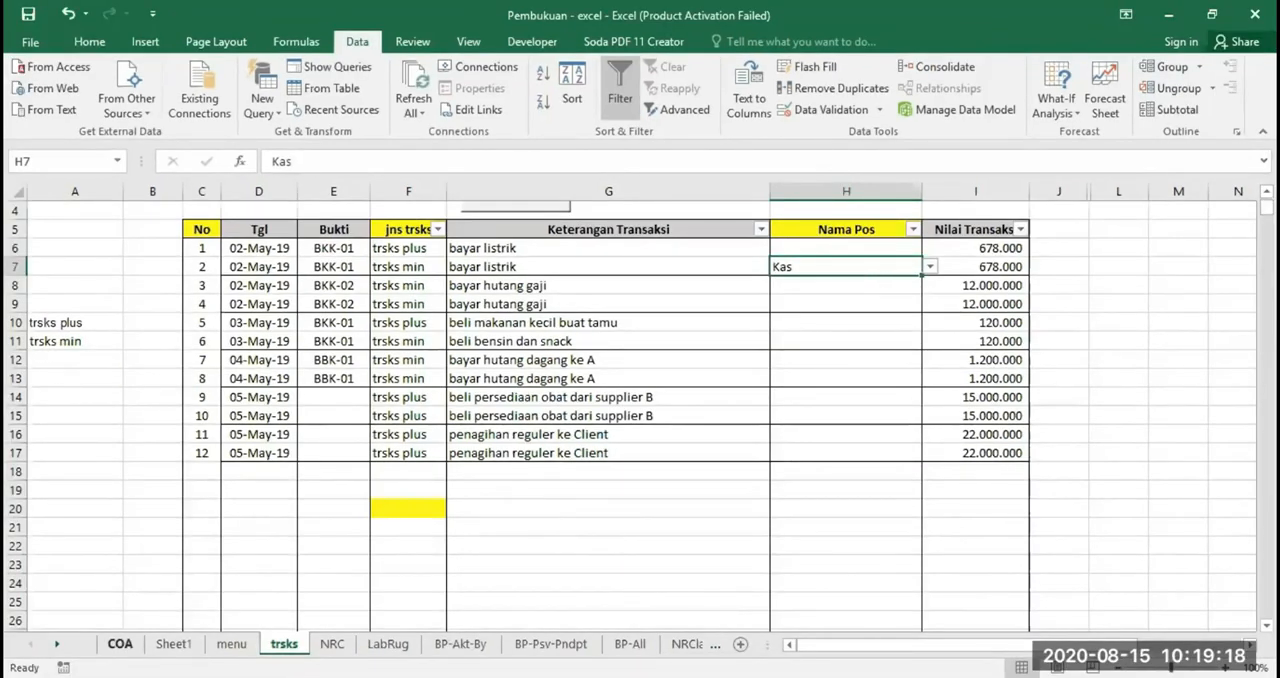
Insert a row above the AKTIVA LANCAR Sub Jumlah on the COA sheet and name the new account Bank Duta
{"action": "left_click", "coordinate": [120, 645]}
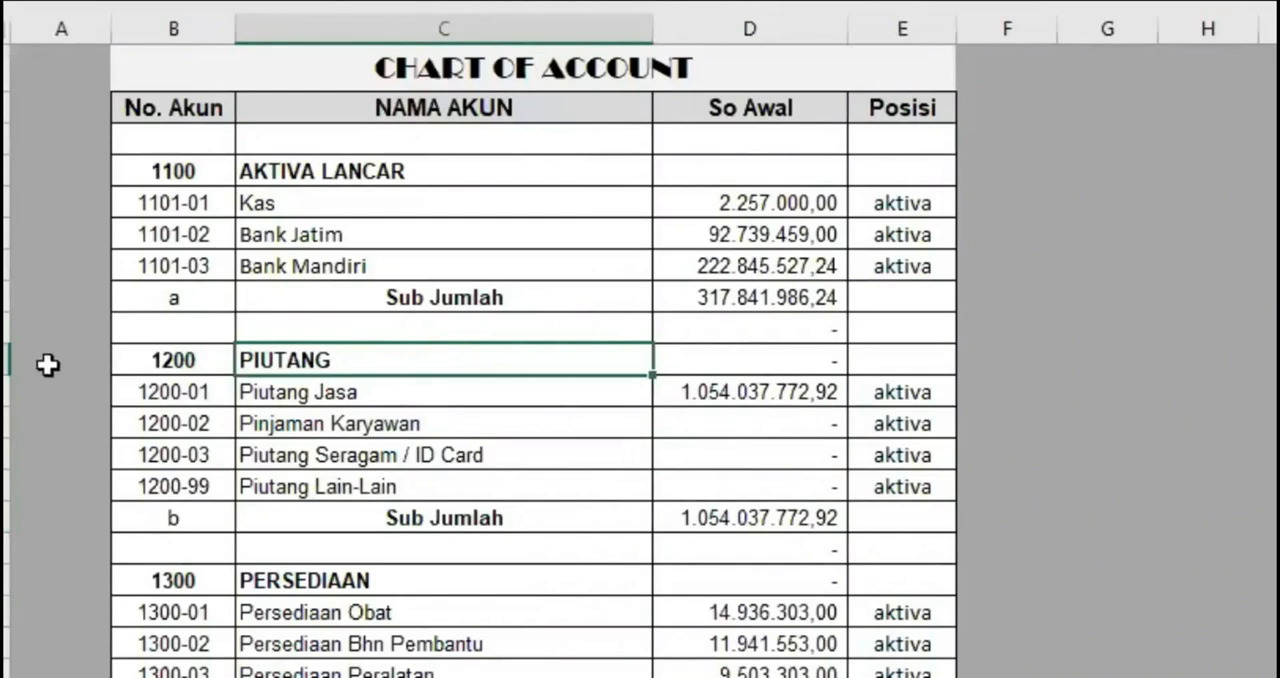
{"action": "left_click", "coordinate": [10, 297]}
{"action": "right_click", "coordinate": [10, 297]}
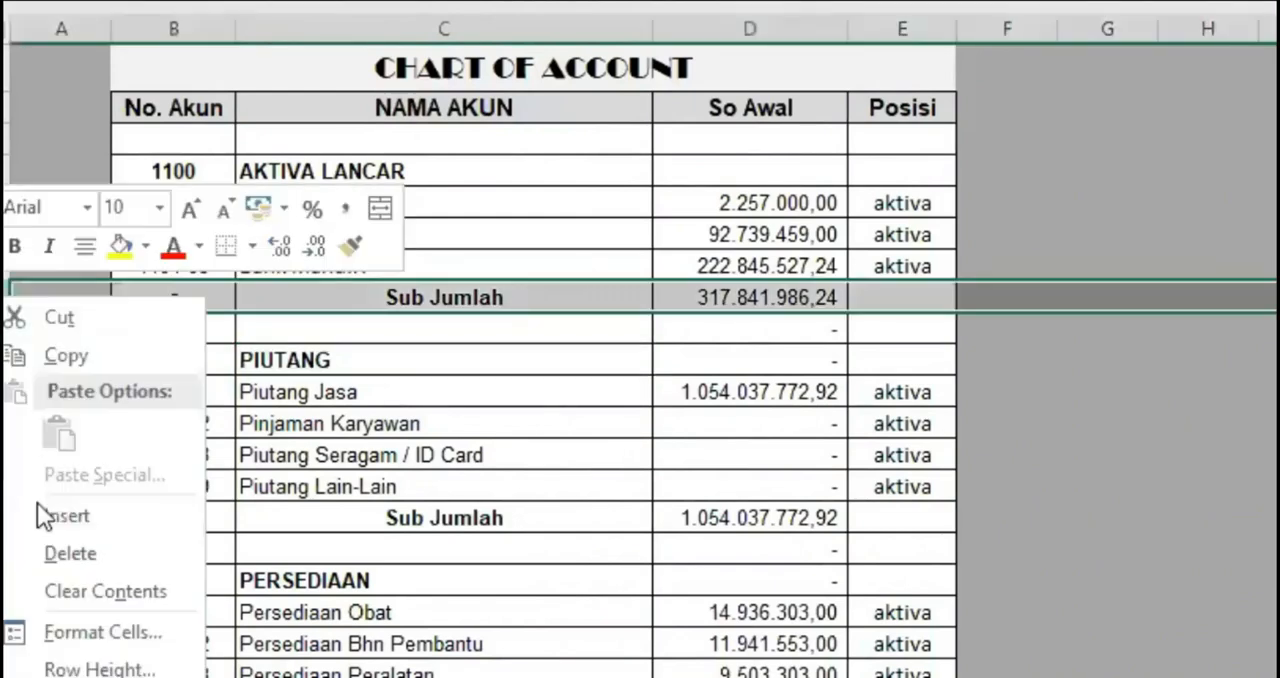
{"action": "left_click", "coordinate": [50, 506]}
{"action": "left_click", "coordinate": [268, 293]}
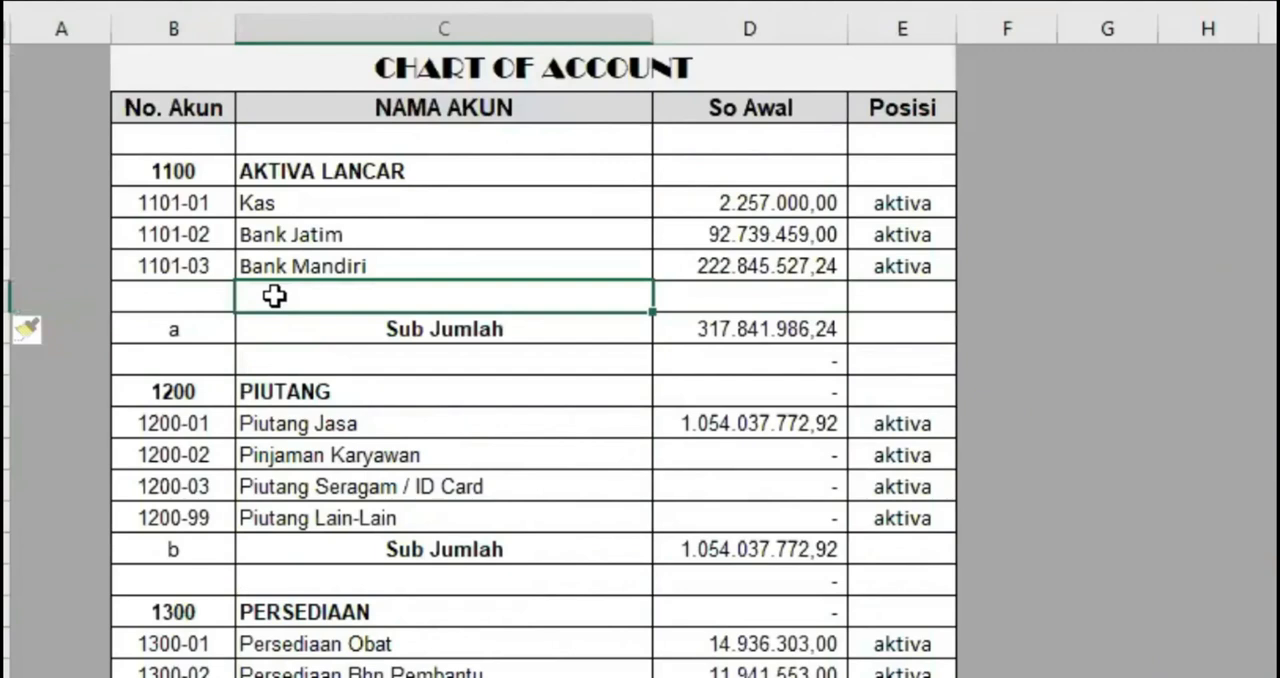
{"action": "type", "text": "Ba"}
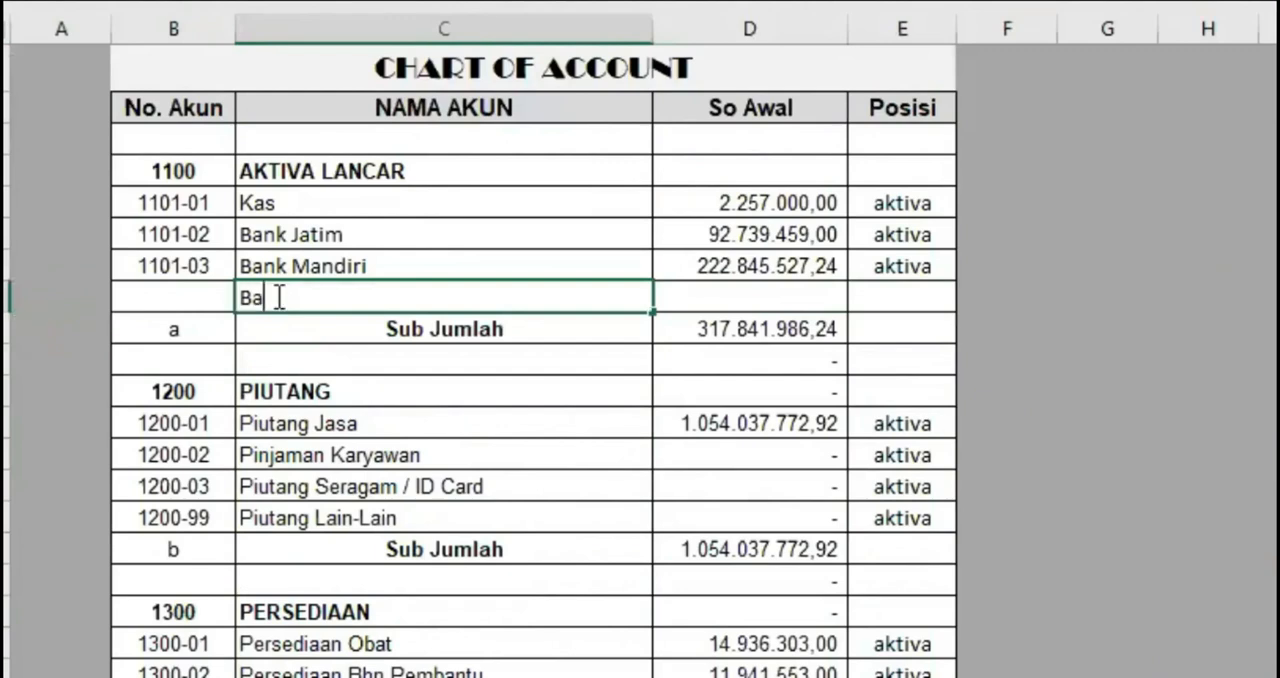
{"action": "type", "text": "nk Duta"}
{"action": "key", "text": "Return"}
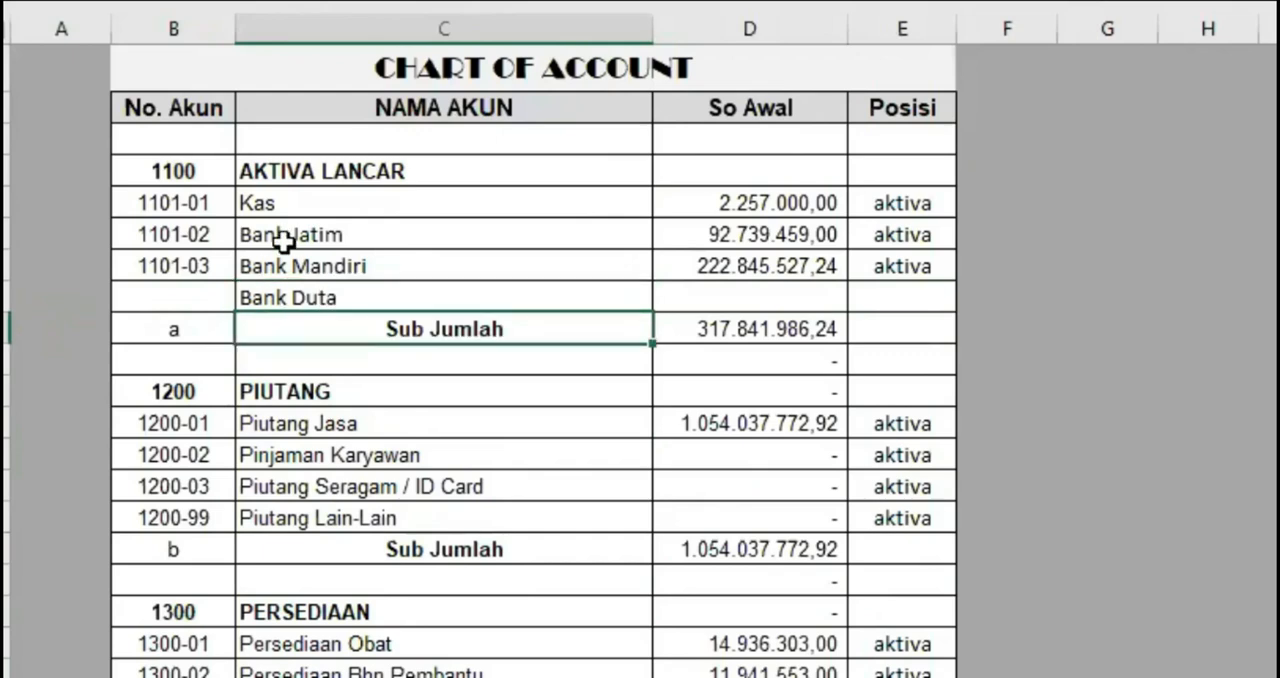
Extend the account number series down from Bank Mandiri to give Bank Duta the number 1101-04
{"action": "left_click", "coordinate": [166, 262]}
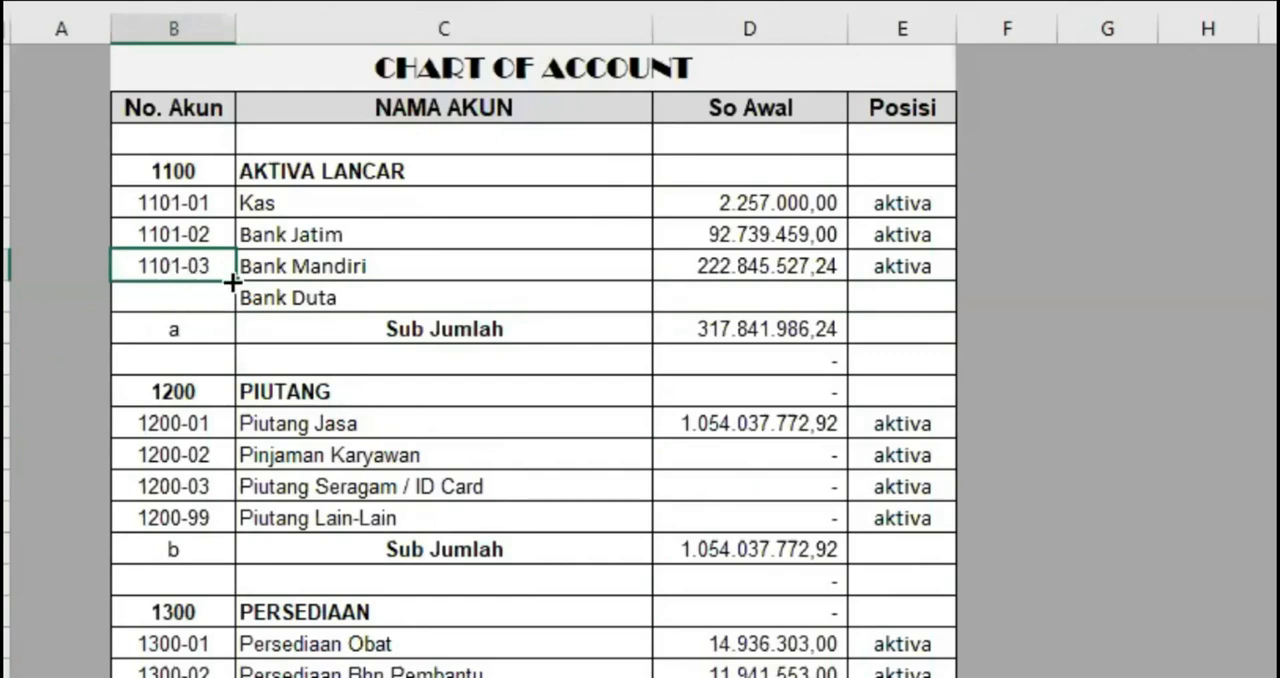
{"action": "left_click_drag", "start_coordinate": [232, 282], "coordinate": [230, 306]}
{"action": "left_click", "coordinate": [374, 298]}
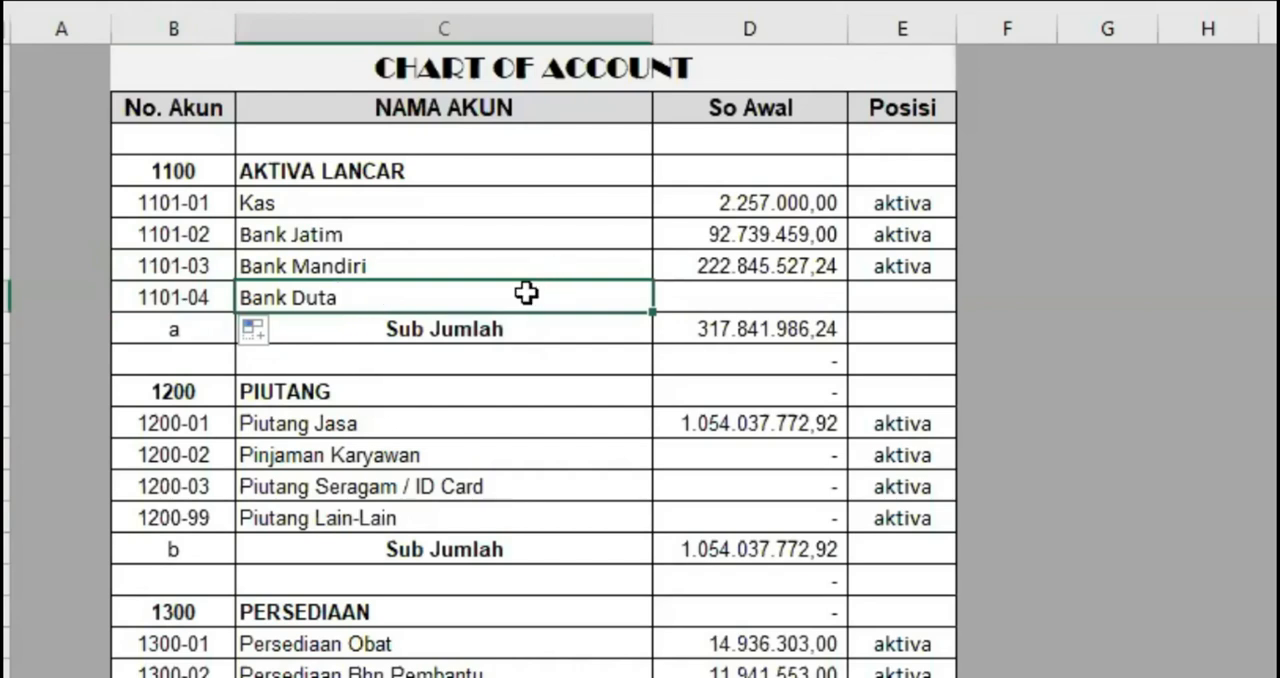
{"action": "left_click", "coordinate": [750, 298]}
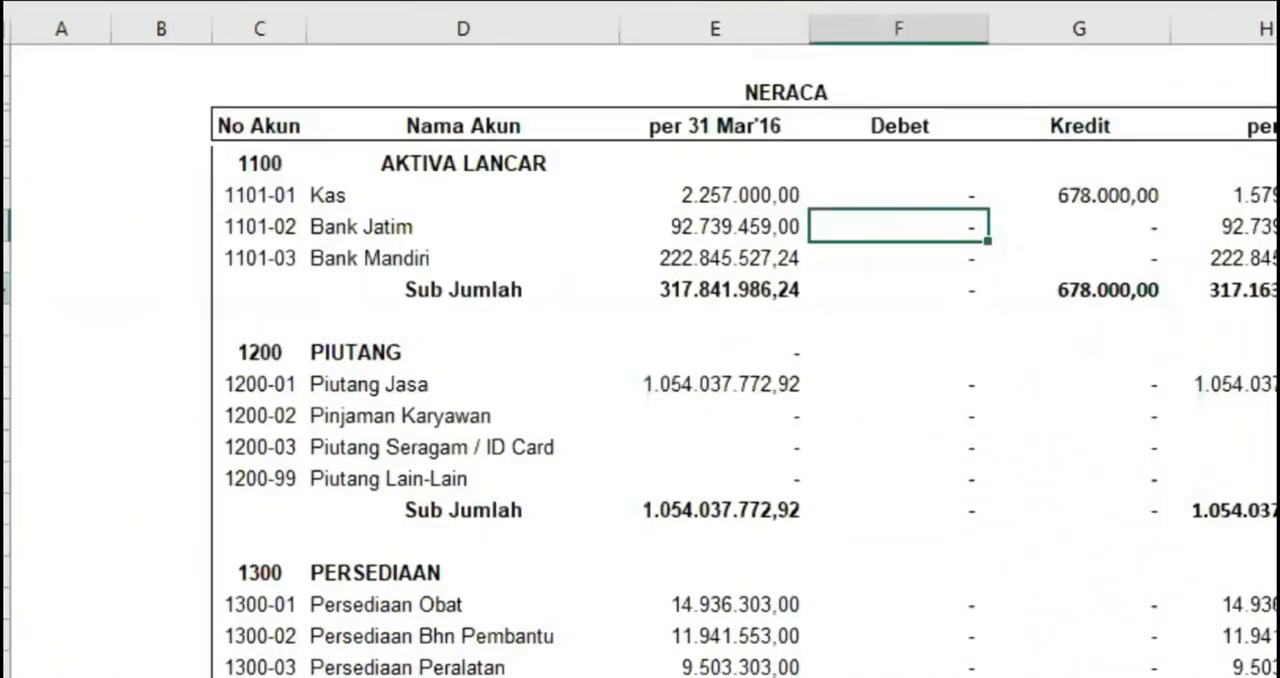
Insert a row above the AKTIVA LANCAR Sub Jumlah in NERACA and fill Bank Mandiri's No Akun and Nama Akun down into it
{"action": "left_click", "coordinate": [4, 290]}
{"action": "right_click", "coordinate": [4, 290]}
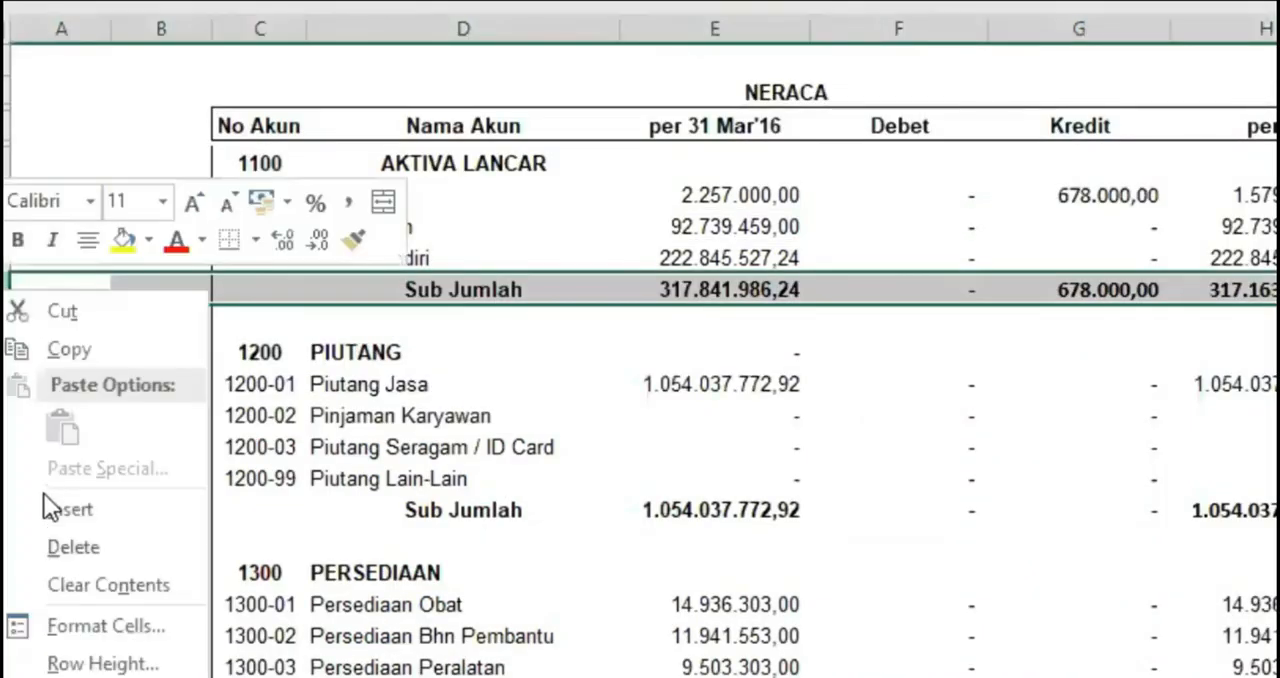
{"action": "left_click", "coordinate": [43, 496]}
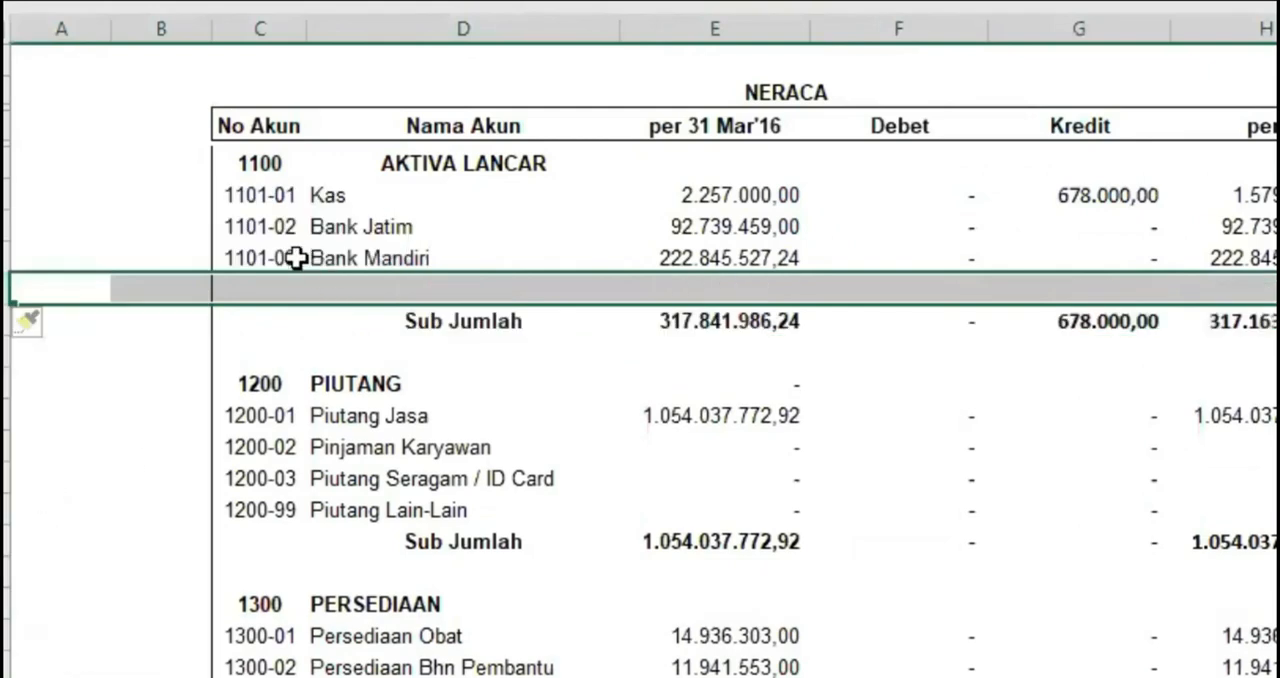
{"action": "left_click_drag", "start_coordinate": [297, 257], "coordinate": [343, 257]}
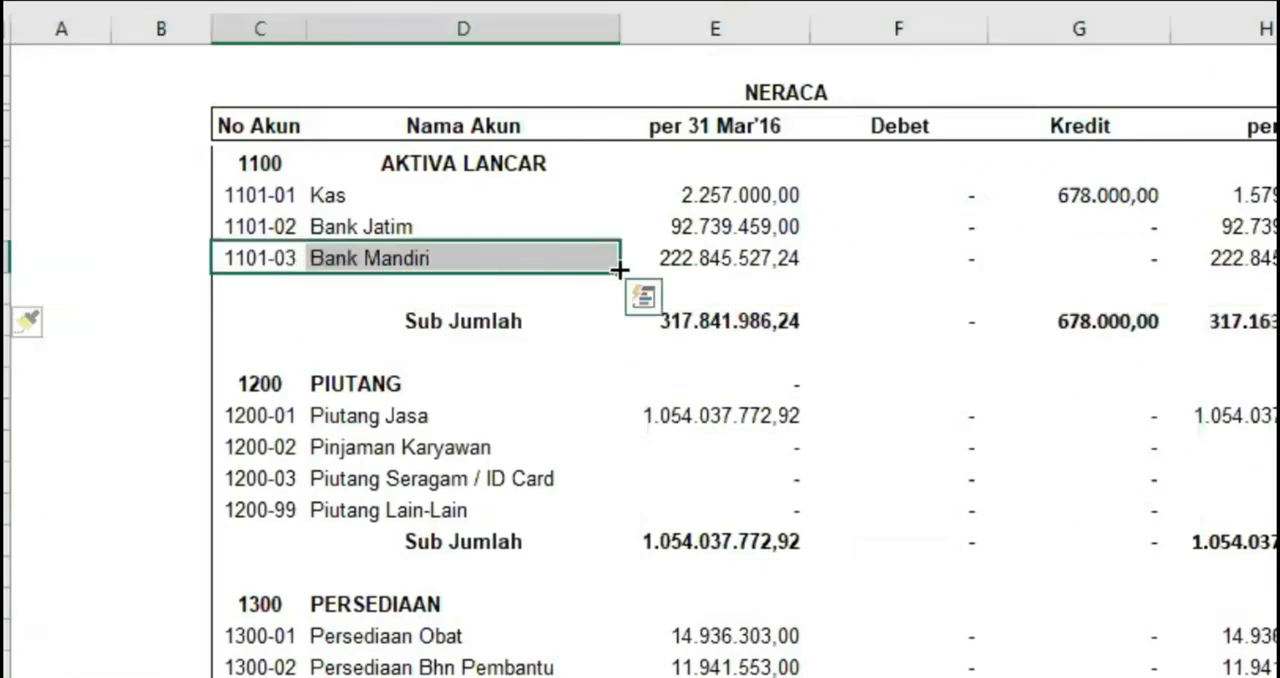
{"action": "left_click_drag", "start_coordinate": [622, 269], "coordinate": [624, 292]}
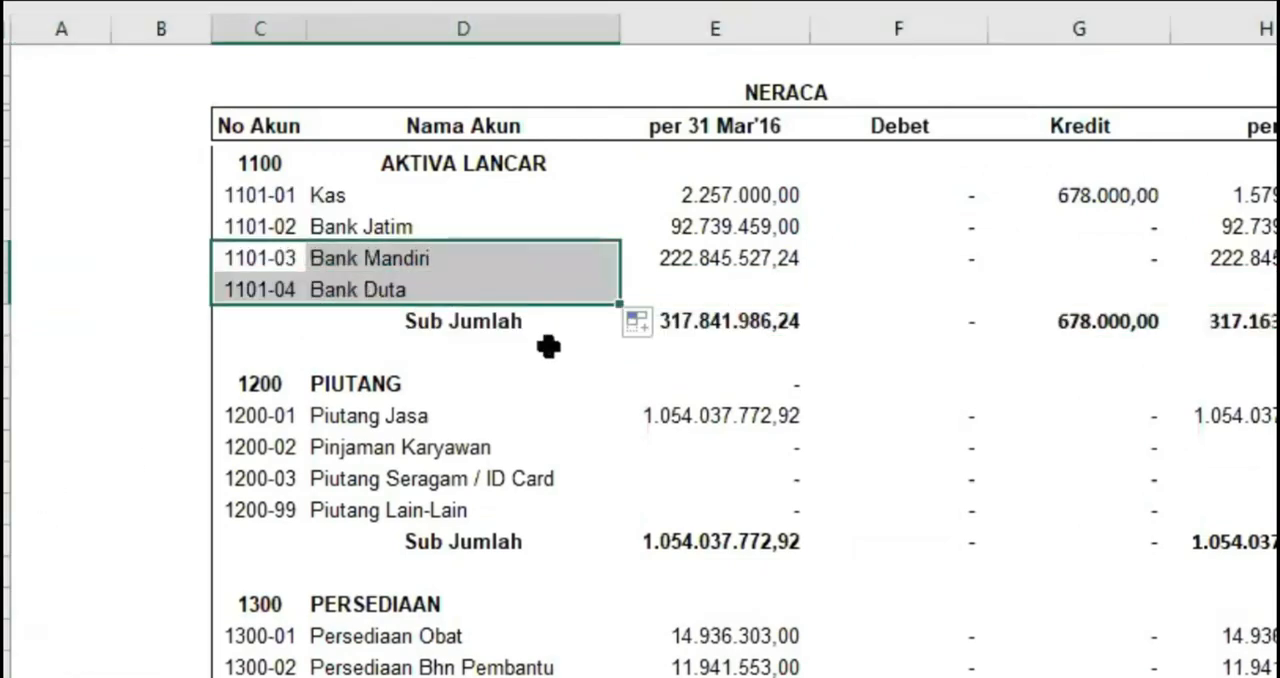
Check the Nama Pos choices of transaction No 2 on the trsks sheet for Bank Duta and choose Kas again
{"action": "left_click", "coordinate": [543, 348]}
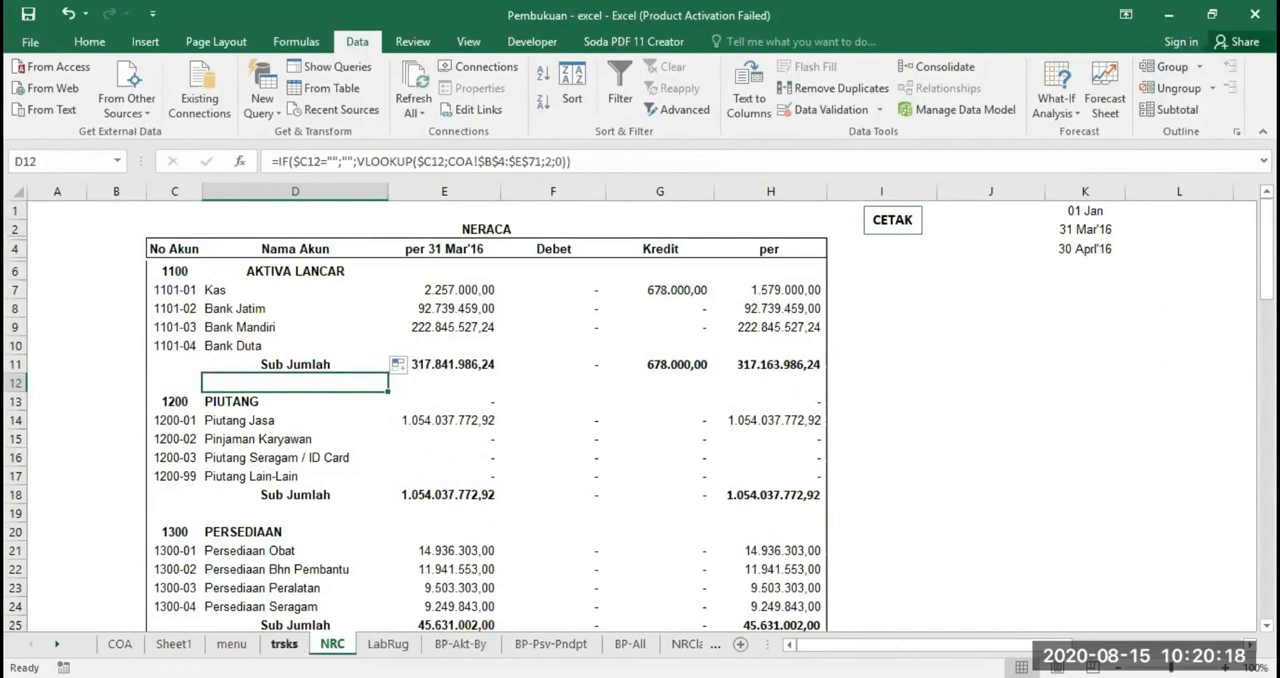
{"action": "left_click", "coordinate": [284, 643]}
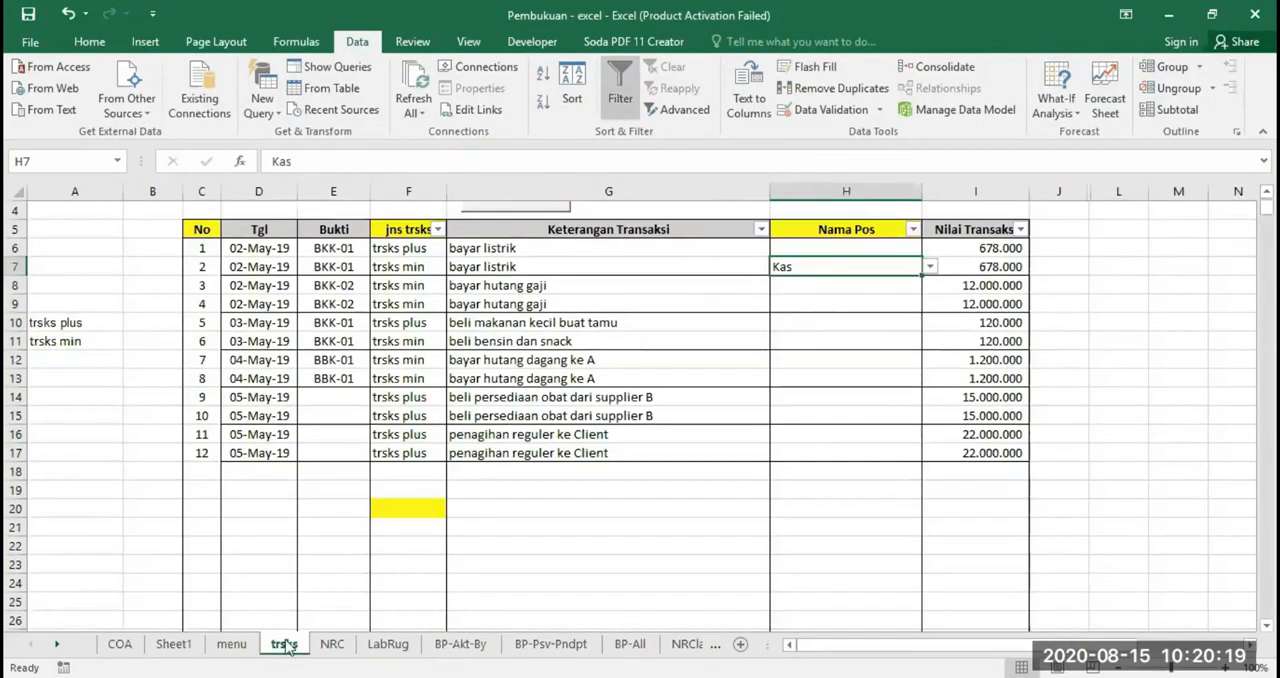
{"action": "left_click", "coordinate": [929, 268]}
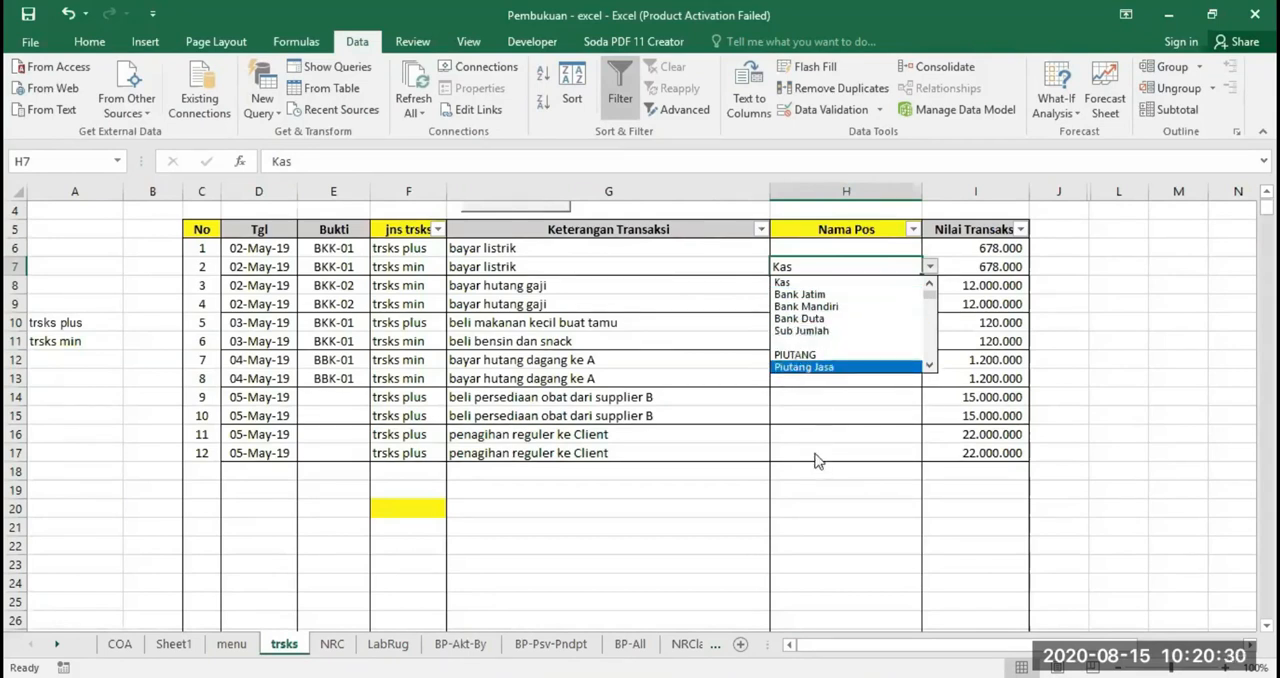
{"action": "left_click", "coordinate": [812, 343]}
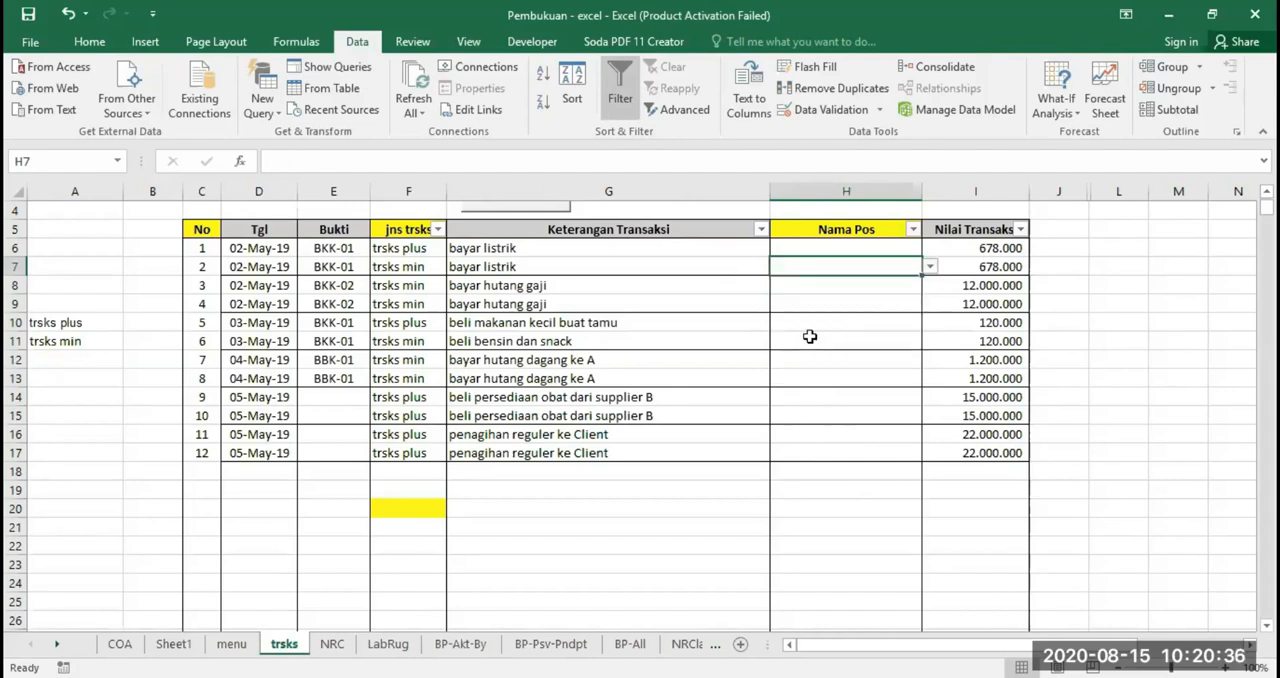
{"action": "left_click", "coordinate": [930, 267]}
{"action": "scroll", "coordinate": [921, 292], "scroll_direction": "up", "scroll_amount": 2}
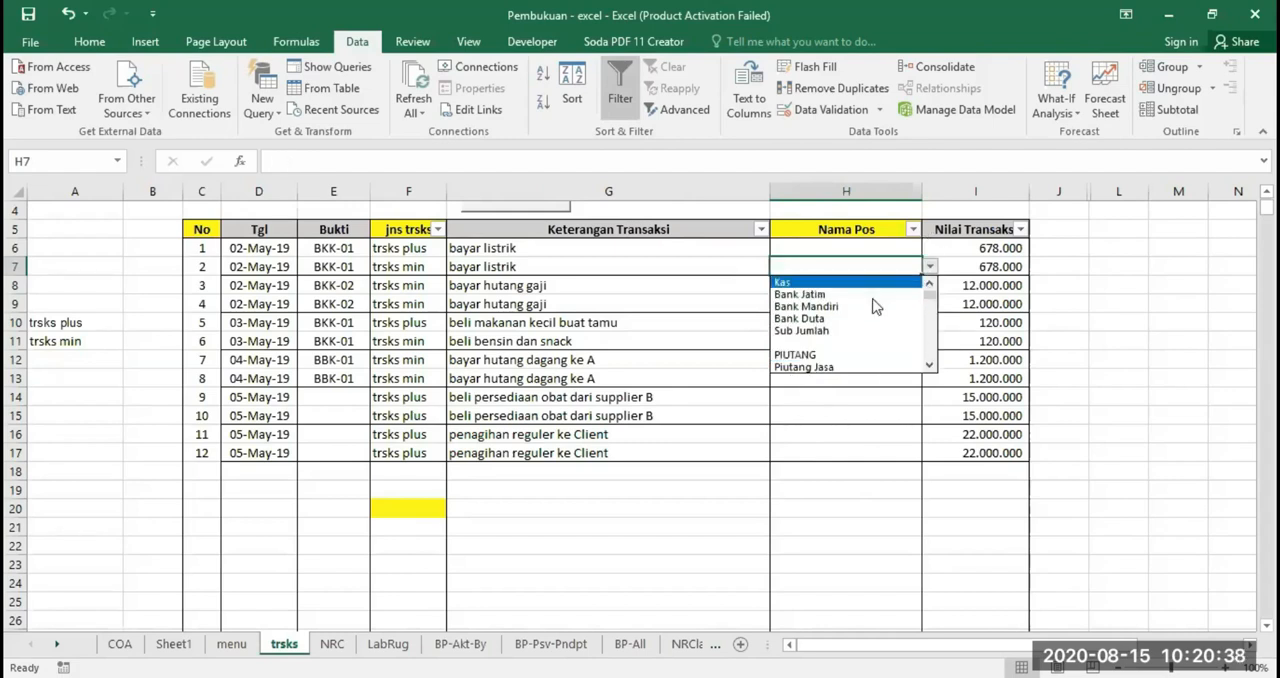
{"action": "left_click", "coordinate": [854, 283]}
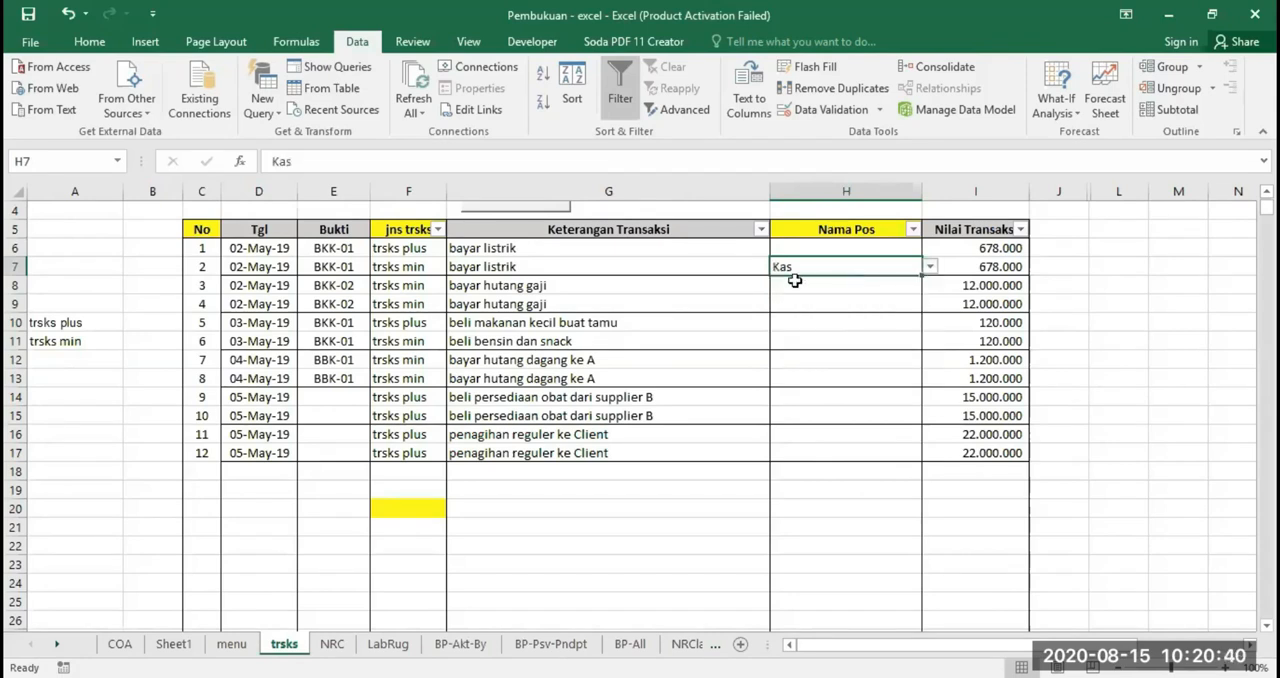
Add a new sheet after COA and copy the COA account names from Kas down to row 184
{"action": "left_click", "coordinate": [172, 643]}
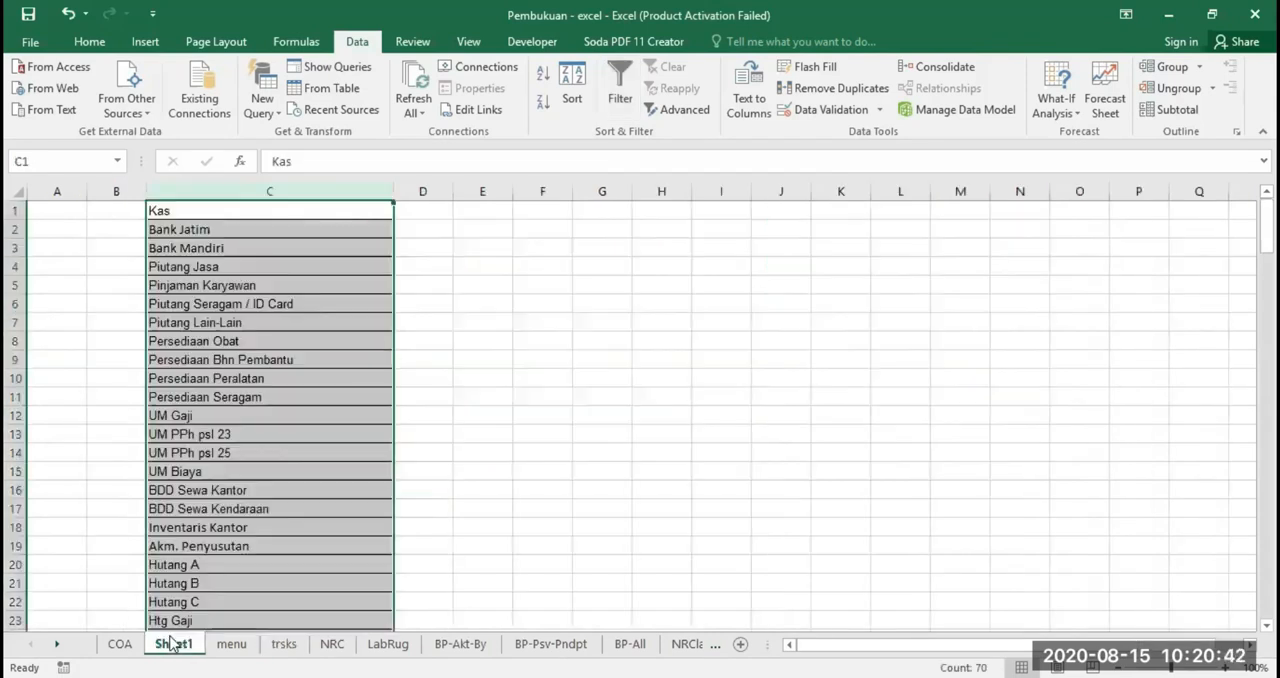
{"action": "left_click", "coordinate": [117, 644]}
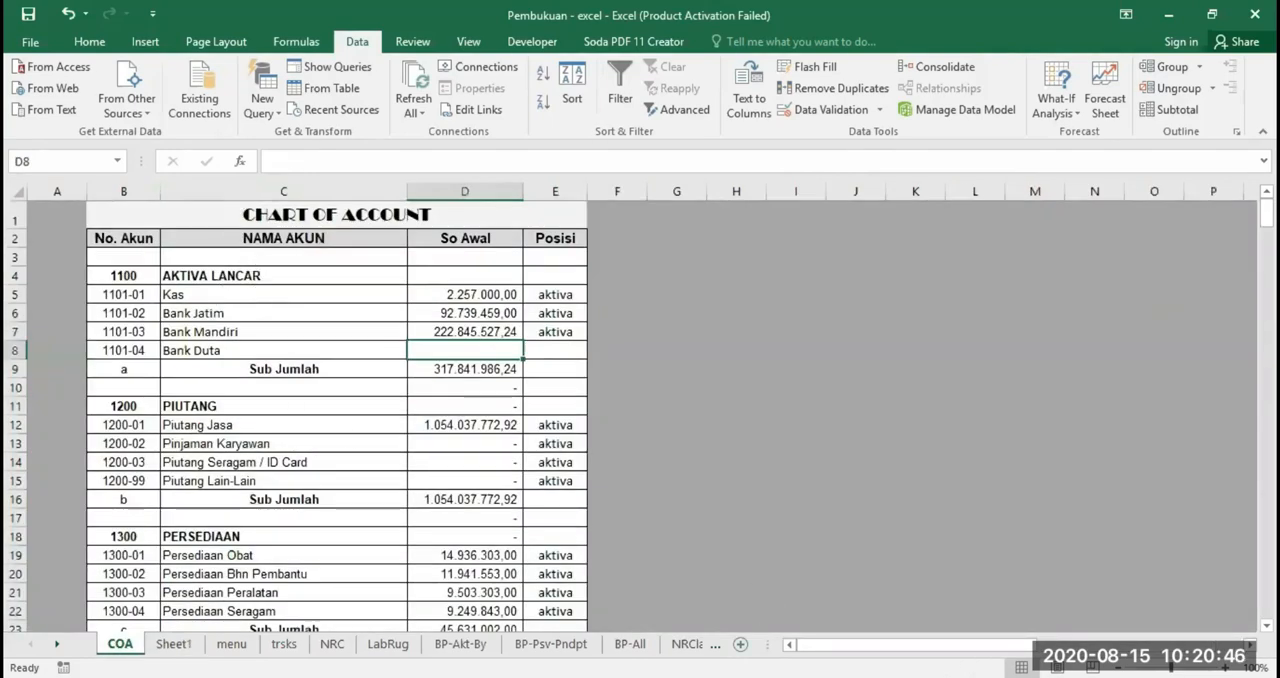
{"action": "left_click", "coordinate": [740, 644]}
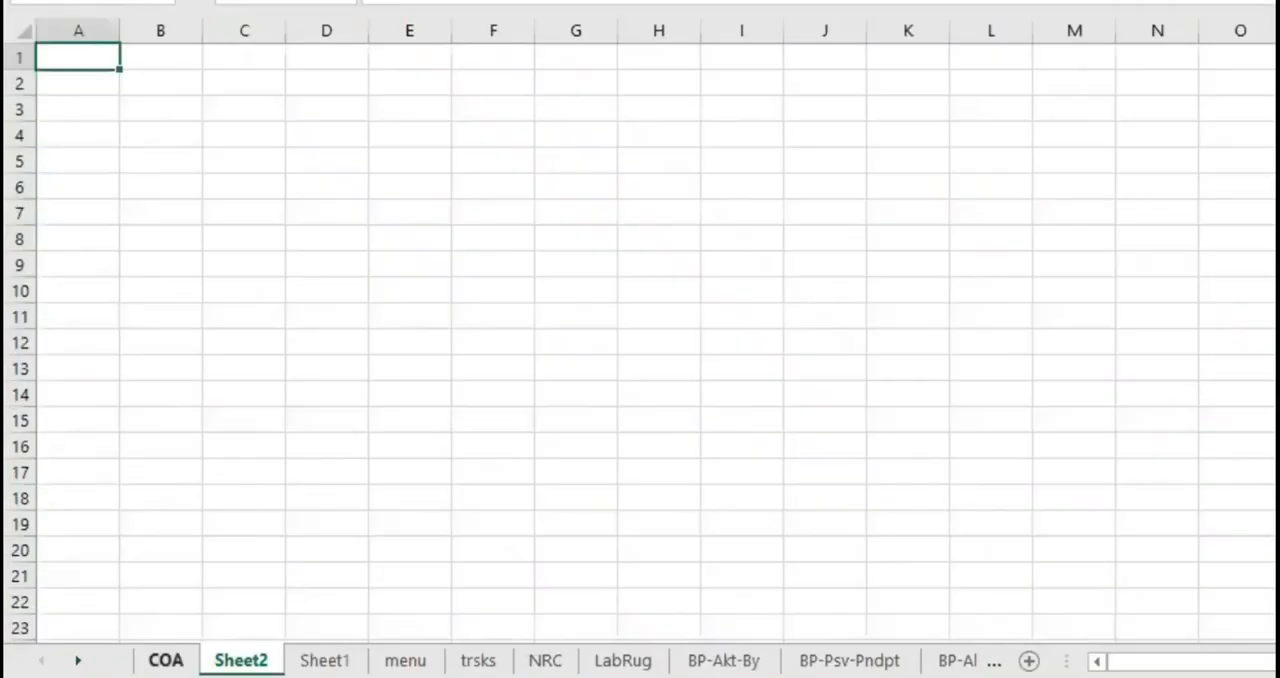
{"action": "left_click", "coordinate": [120, 644]}
{"action": "left_click_drag", "start_coordinate": [329, 174], "coordinate": [368, 168]}
{"action": "right_click", "coordinate": [368, 105]}
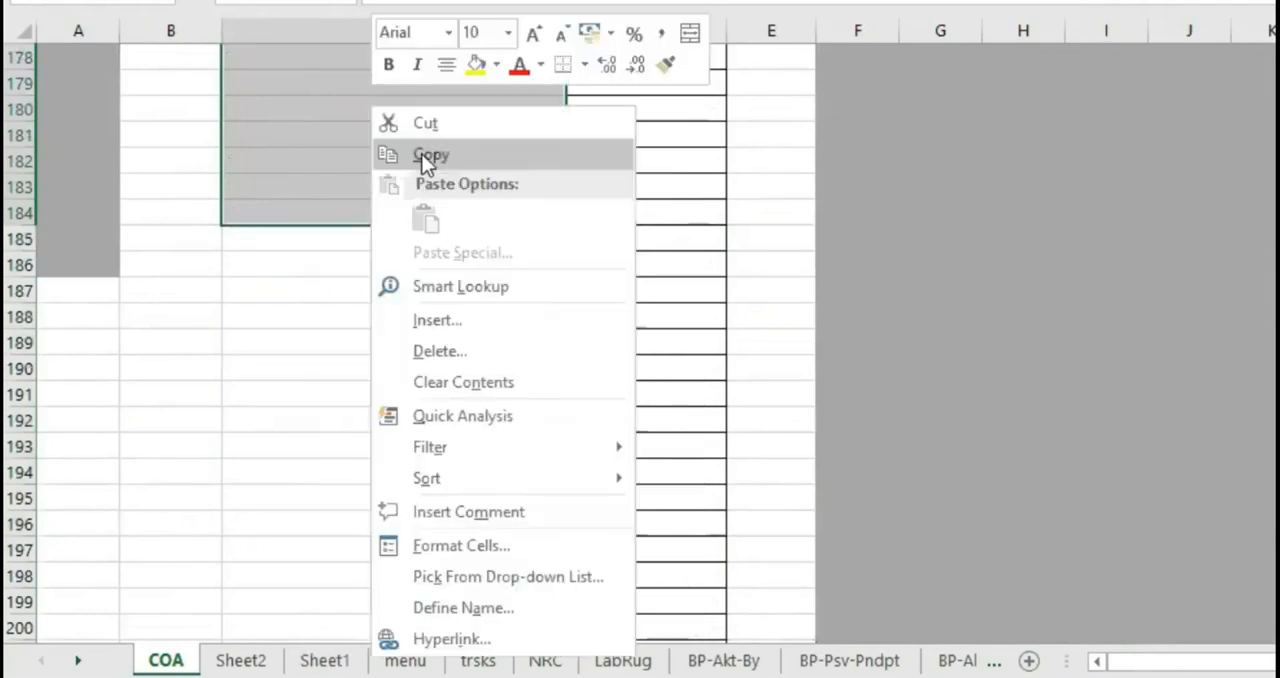
{"action": "left_click", "coordinate": [422, 154]}
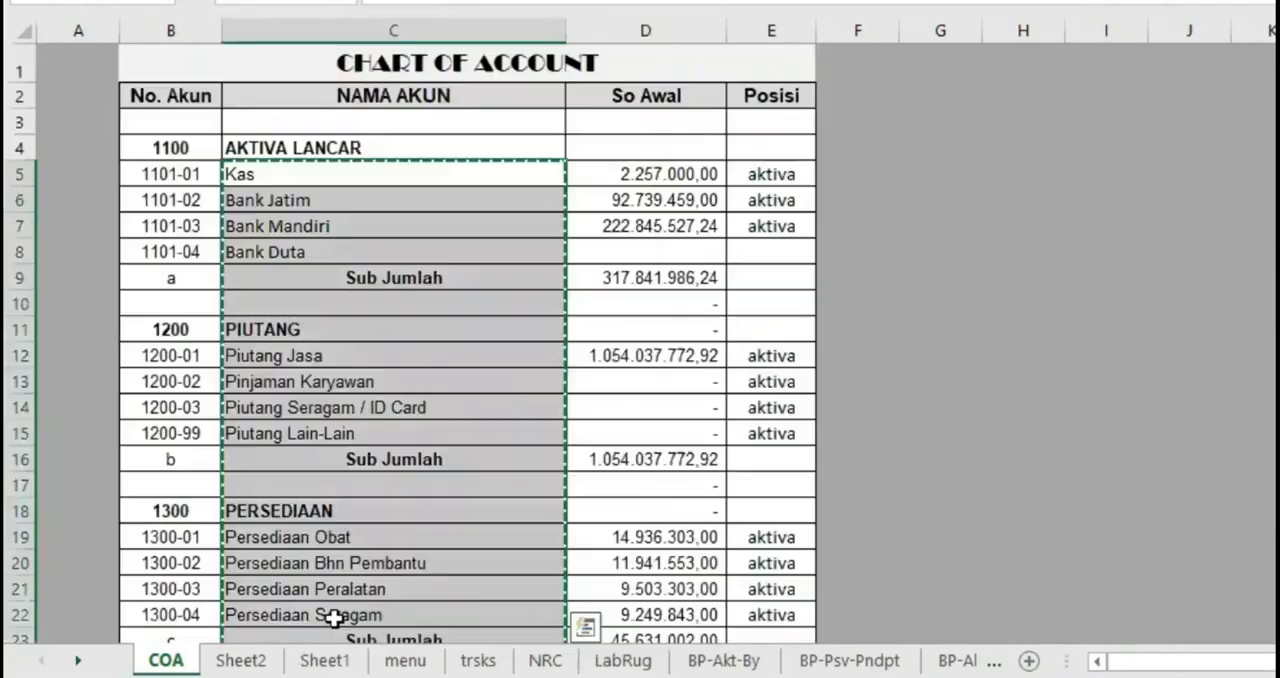
Paste the copied account names into Sheet2 starting at C3 and widen column C to fit them
{"action": "left_click", "coordinate": [241, 660]}
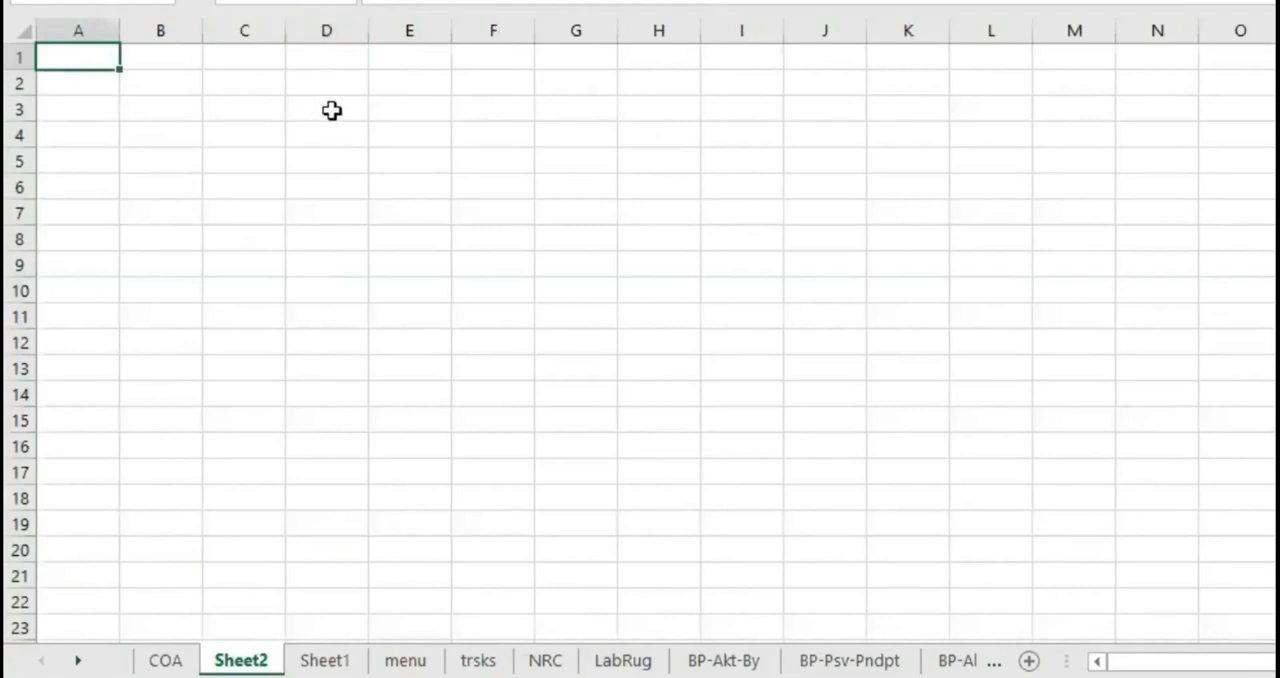
{"action": "left_click", "coordinate": [254, 106]}
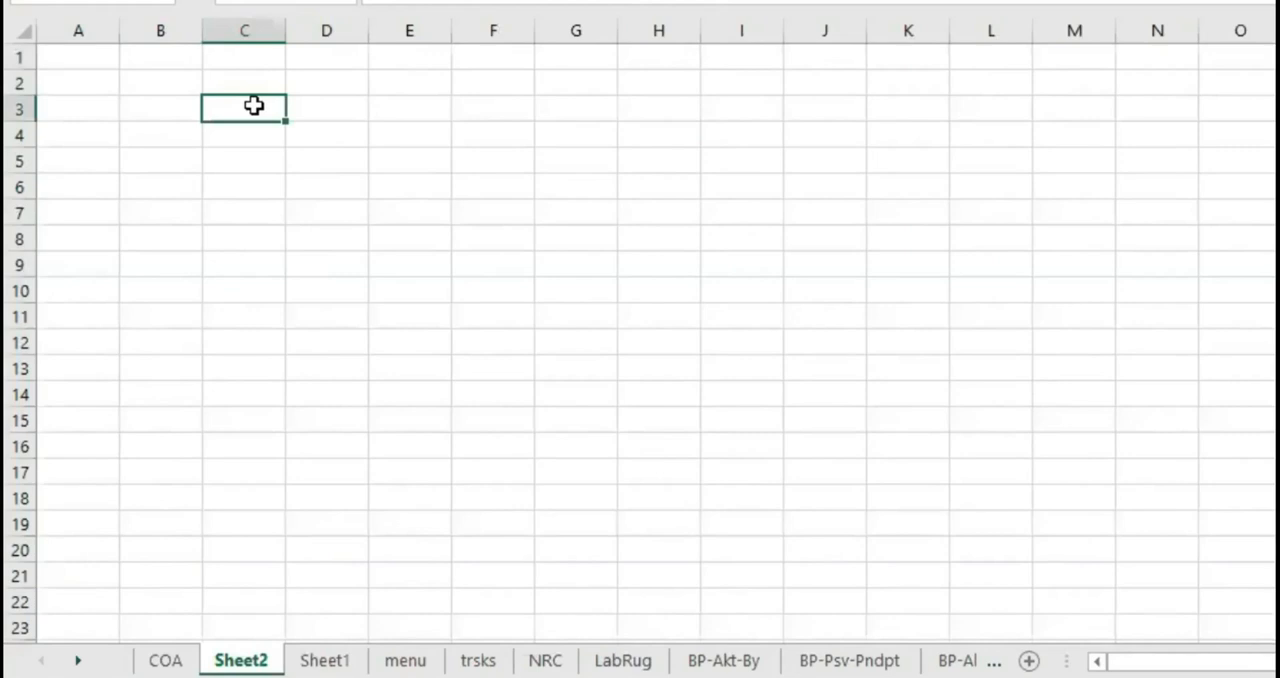
{"action": "right_click", "coordinate": [254, 106]}
{"action": "left_click", "coordinate": [308, 220]}
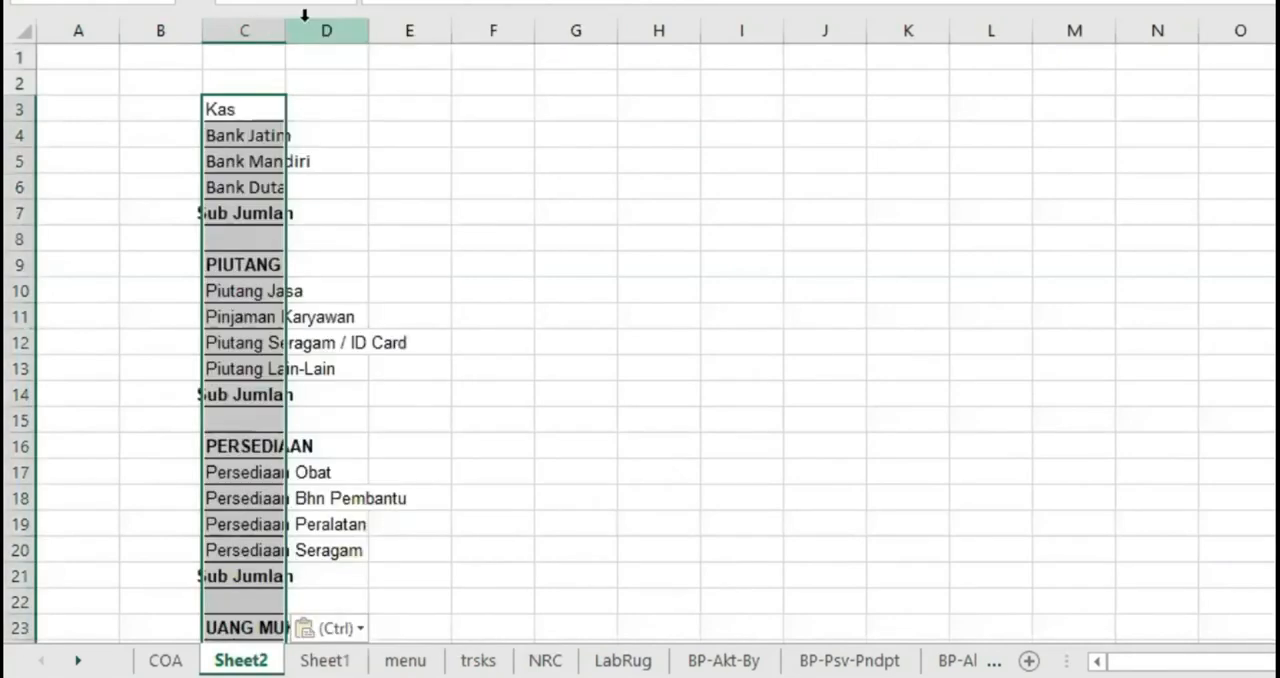
{"action": "left_click_drag", "start_coordinate": [286, 23], "coordinate": [460, 68]}
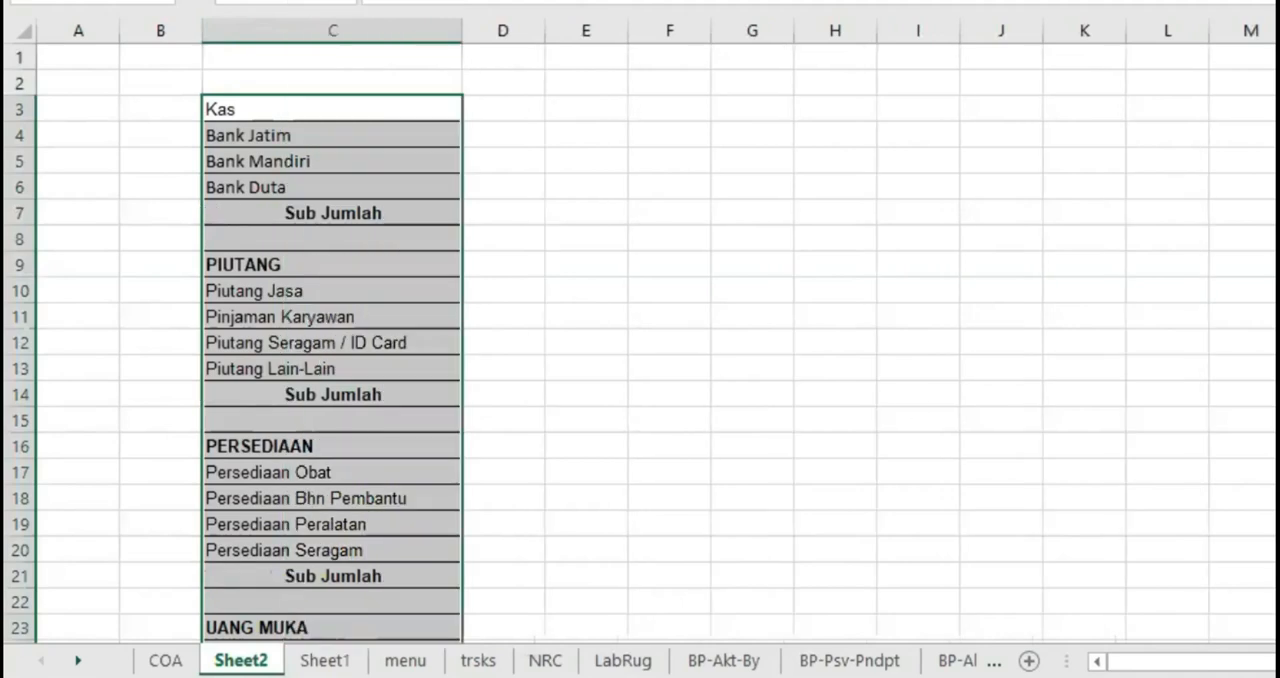
Delete the Sub Jumlah, blank and heading rows preceding the Piutang, Persediaan and UM accounts on Sheet2
{"action": "left_click", "coordinate": [410, 214]}
{"action": "left_click_drag", "start_coordinate": [16, 211], "coordinate": [27, 255]}
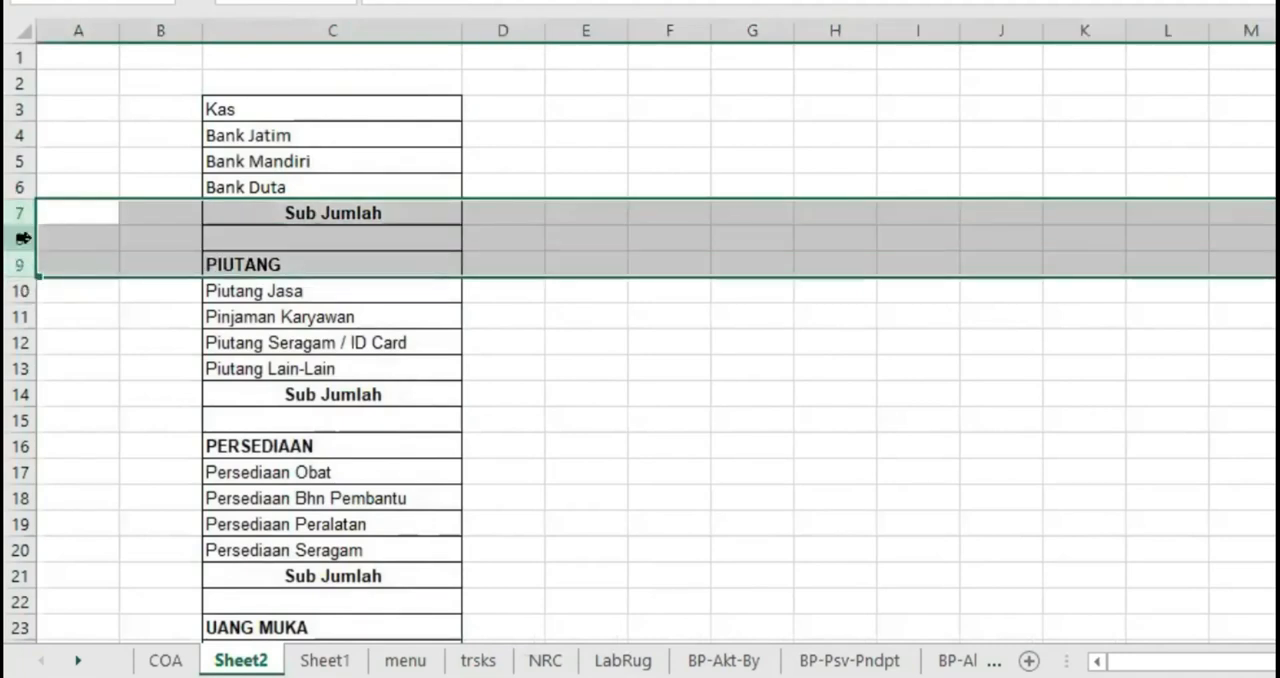
{"action": "right_click", "coordinate": [22, 238]}
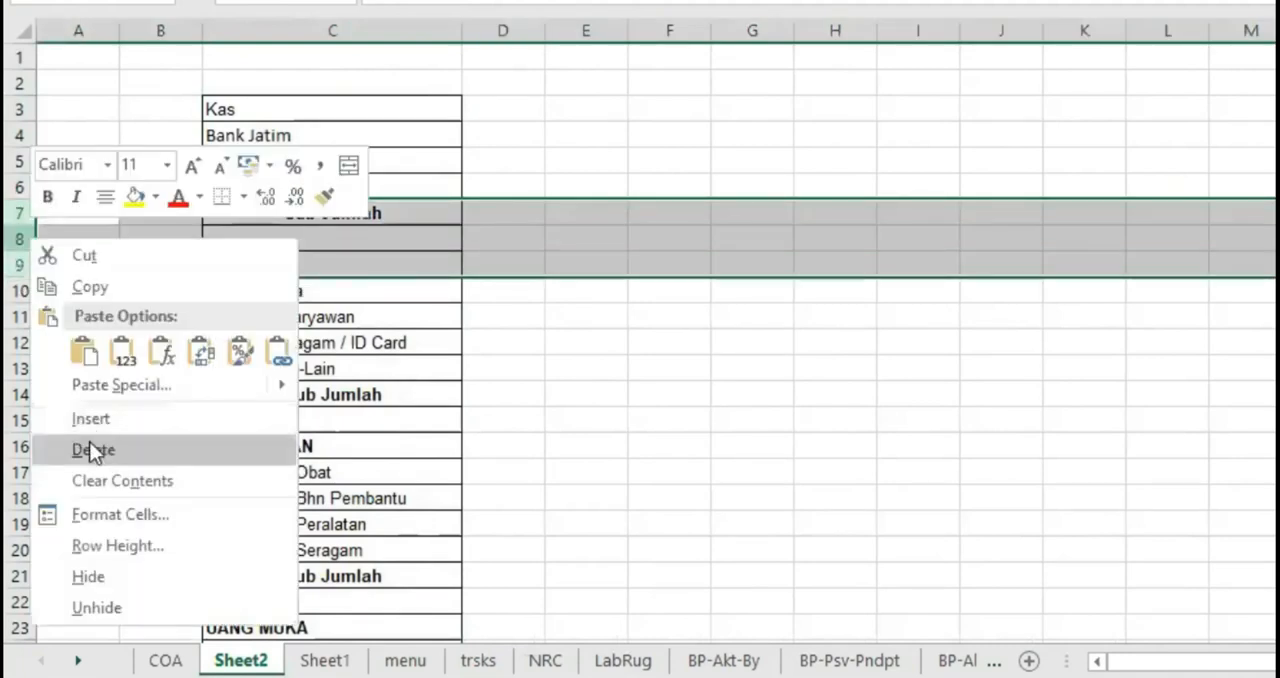
{"action": "left_click", "coordinate": [90, 444]}
{"action": "left_click_drag", "start_coordinate": [23, 315], "coordinate": [42, 370]}
{"action": "right_click", "coordinate": [22, 343]}
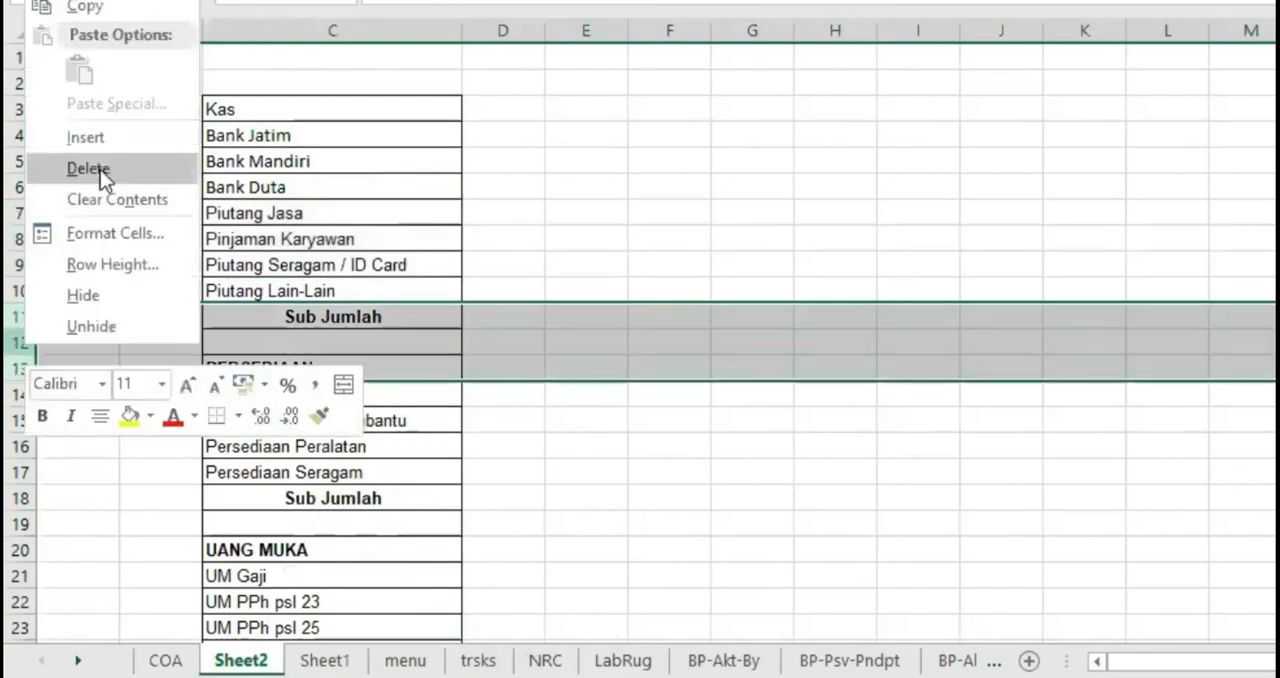
{"action": "left_click", "coordinate": [100, 169]}
{"action": "left_click_drag", "start_coordinate": [27, 417], "coordinate": [22, 447]}
{"action": "right_click", "coordinate": [22, 447]}
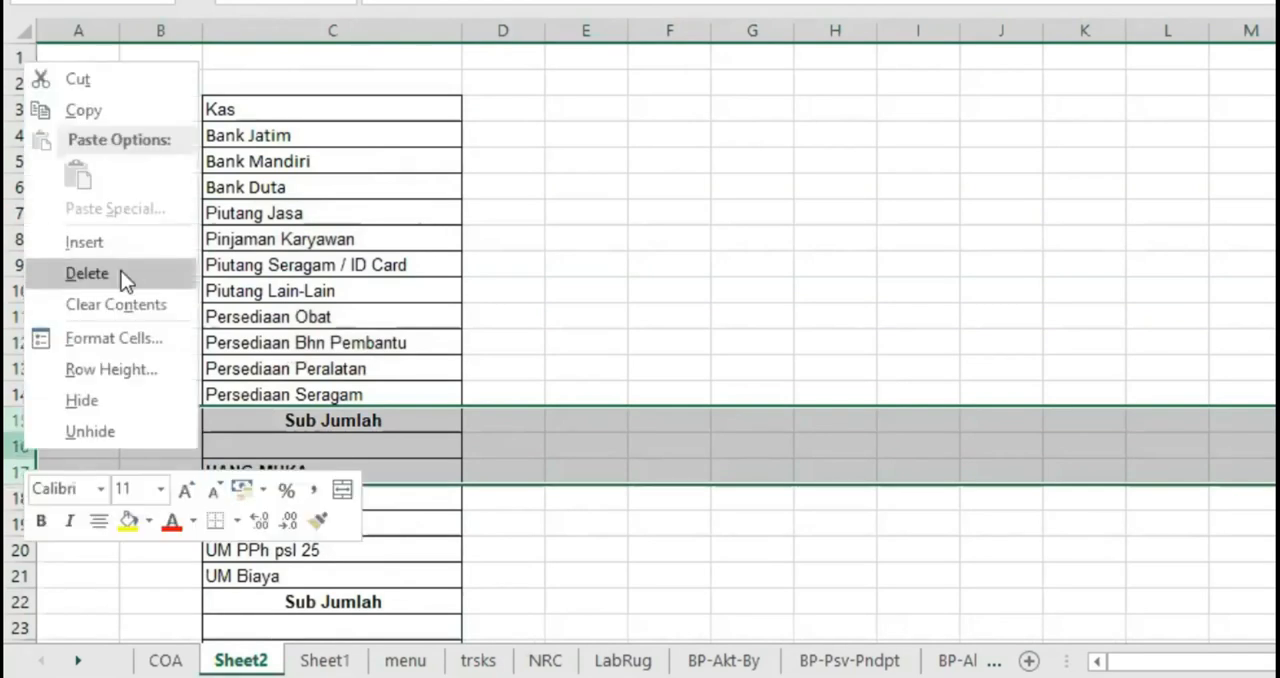
{"action": "left_click", "coordinate": [121, 271]}
{"action": "left_click", "coordinate": [506, 322]}
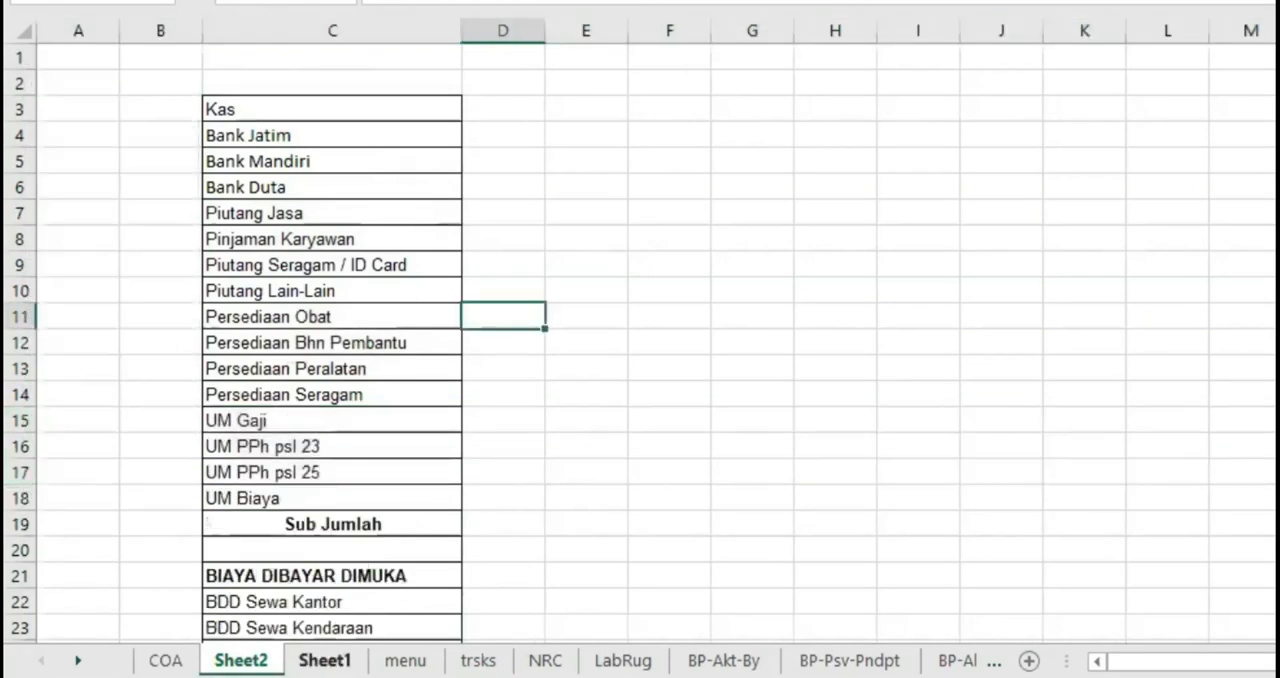
Examine the cleaned account name list on Sheet1 from Kas through the Biaya accounts
{"action": "left_click", "coordinate": [325, 660]}
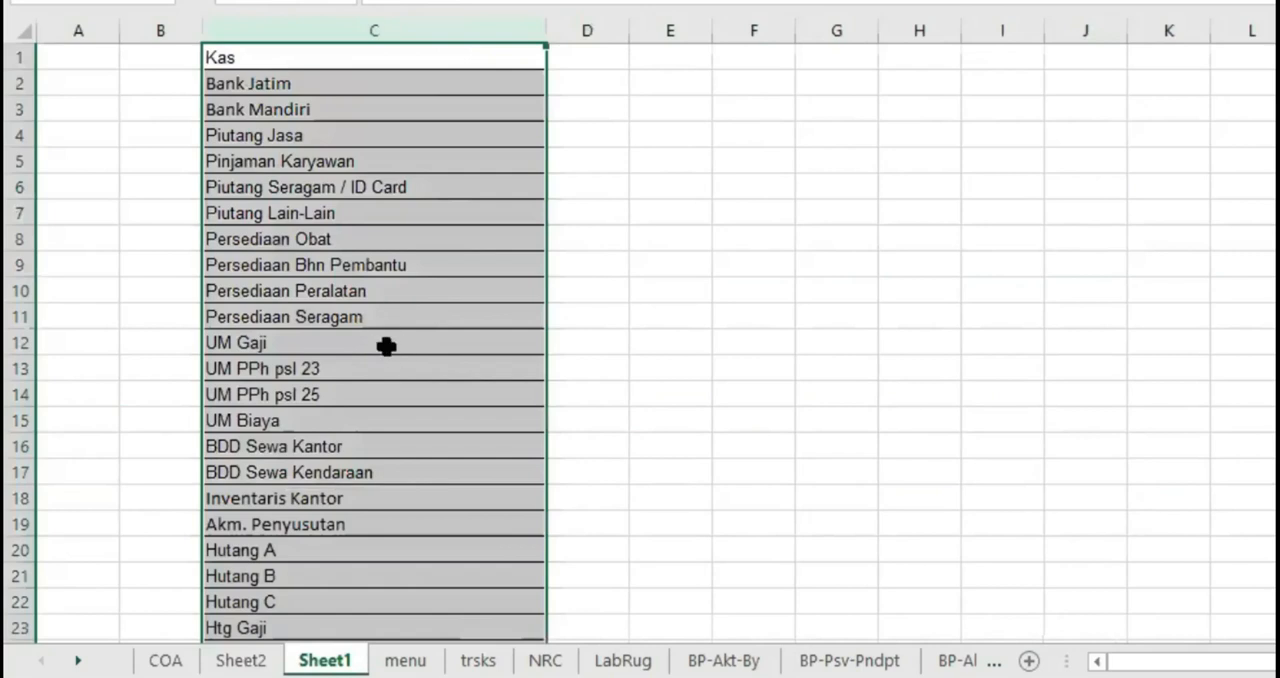
{"action": "left_click", "coordinate": [268, 58]}
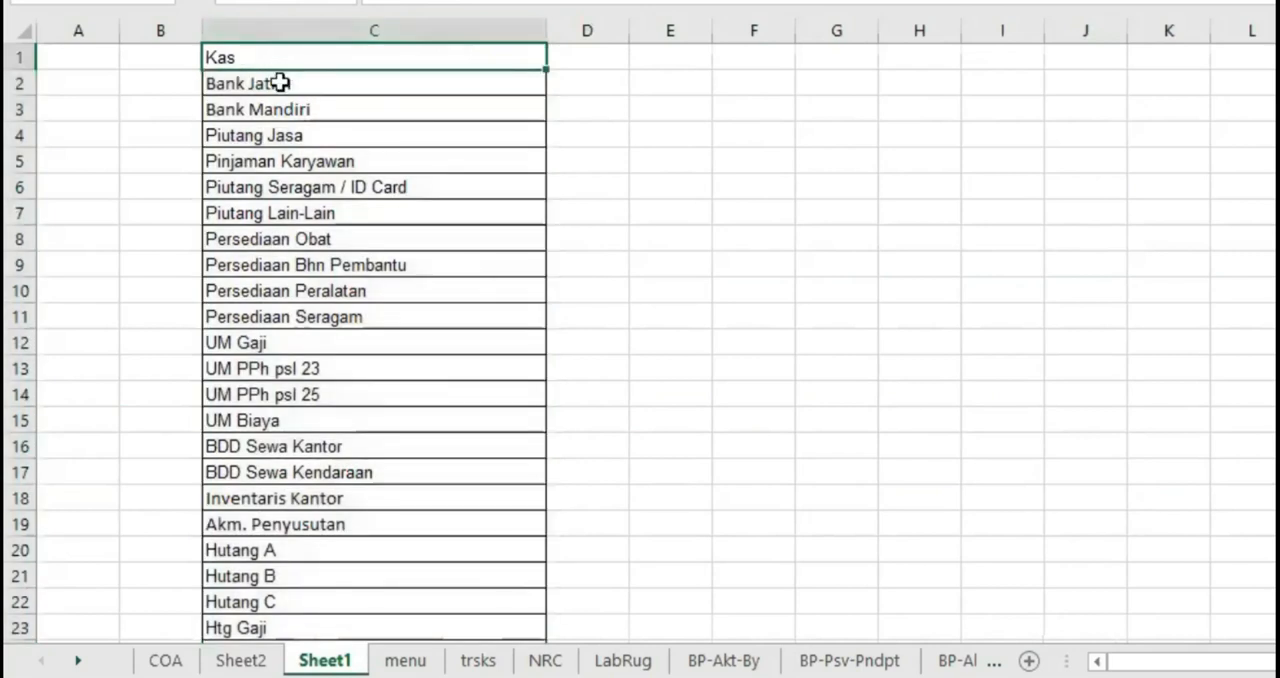
{"action": "left_click", "coordinate": [279, 83]}
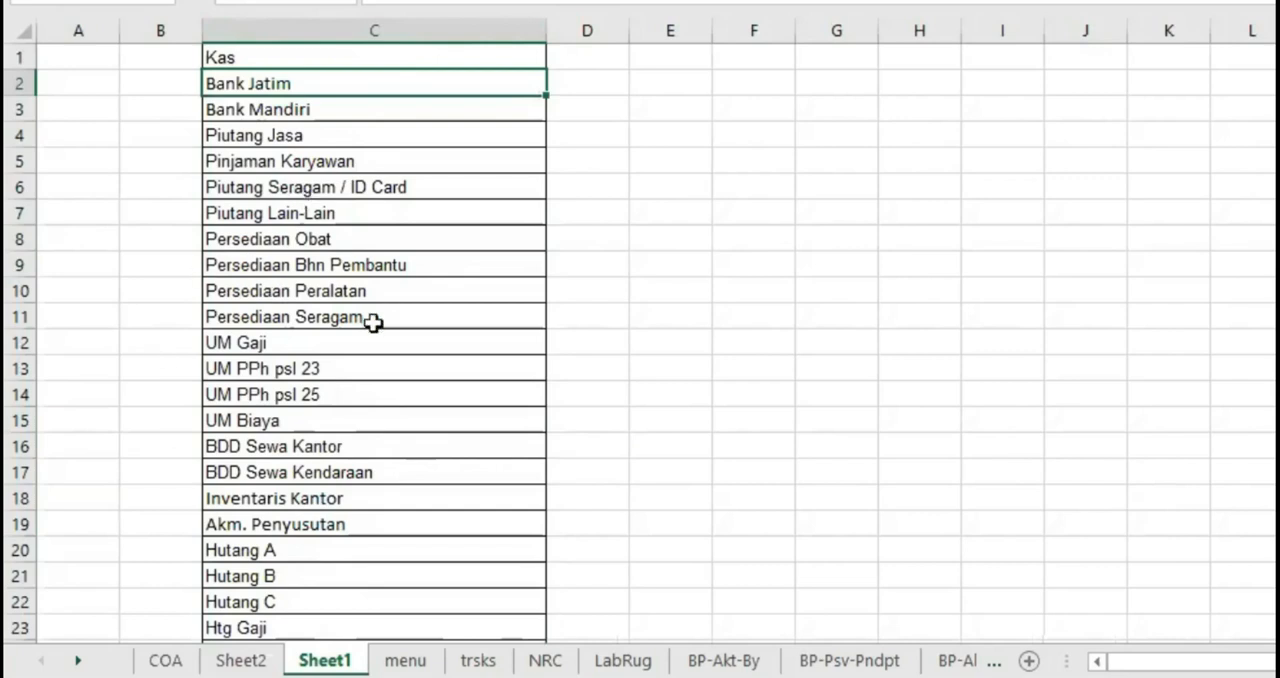
{"action": "scroll", "coordinate": [344, 369], "scroll_direction": "down", "scroll_amount": 2}
{"action": "scroll", "coordinate": [344, 369], "scroll_direction": "down", "scroll_amount": 3}
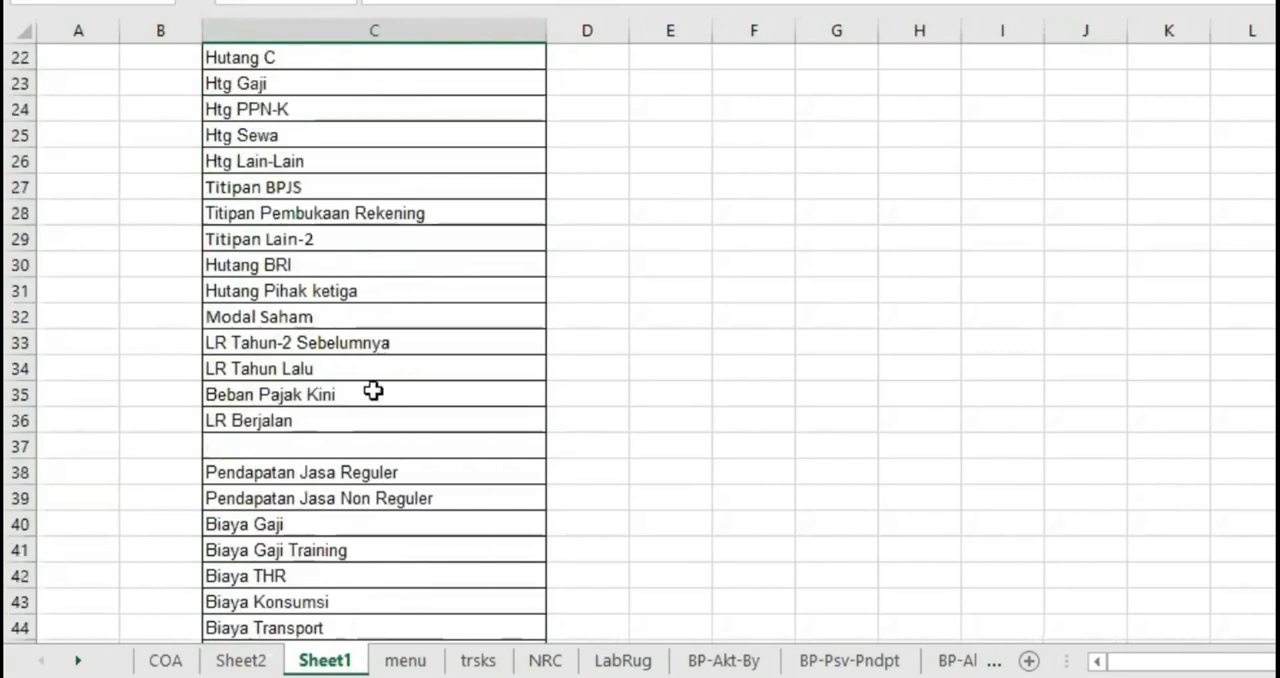
{"action": "scroll", "coordinate": [251, 237], "scroll_direction": "down", "scroll_amount": 3}
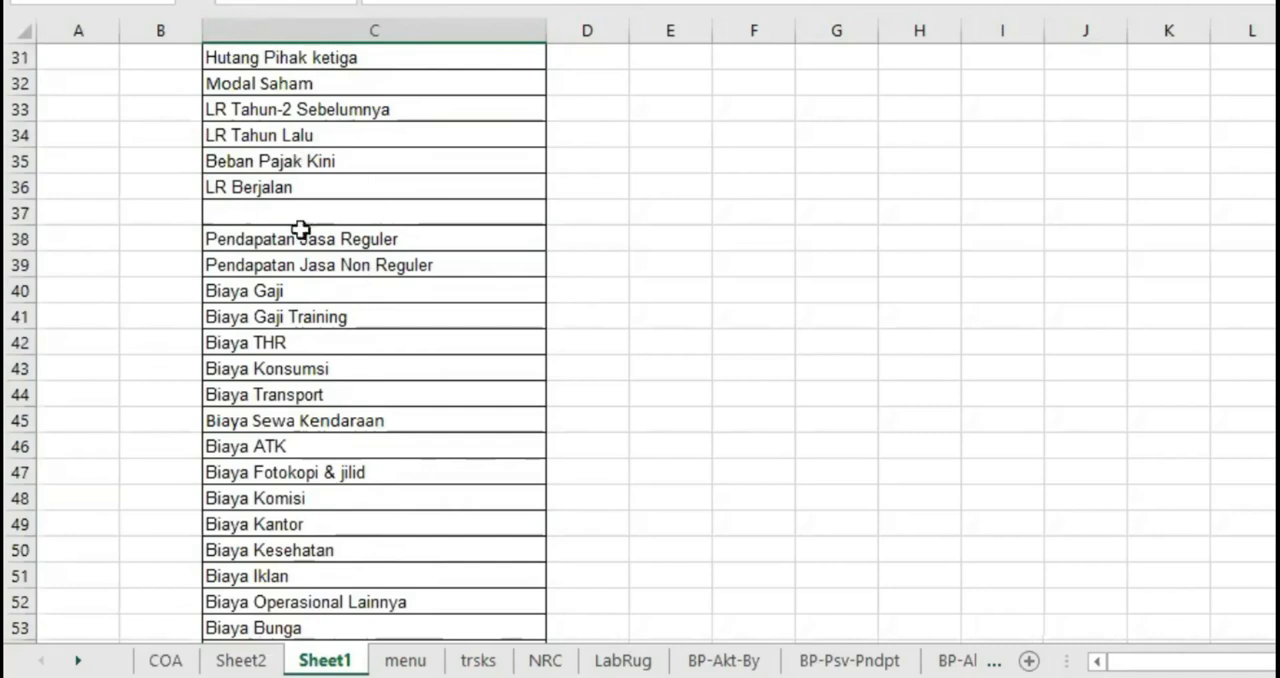
{"action": "scroll", "coordinate": [346, 322], "scroll_direction": "down", "scroll_amount": 5}
{"action": "scroll", "coordinate": [350, 318], "scroll_direction": "down", "scroll_amount": 5}
{"action": "scroll", "coordinate": [352, 318], "scroll_direction": "up", "scroll_amount": 19}
{"action": "scroll", "coordinate": [352, 318], "scroll_direction": "up", "scroll_amount": 1}
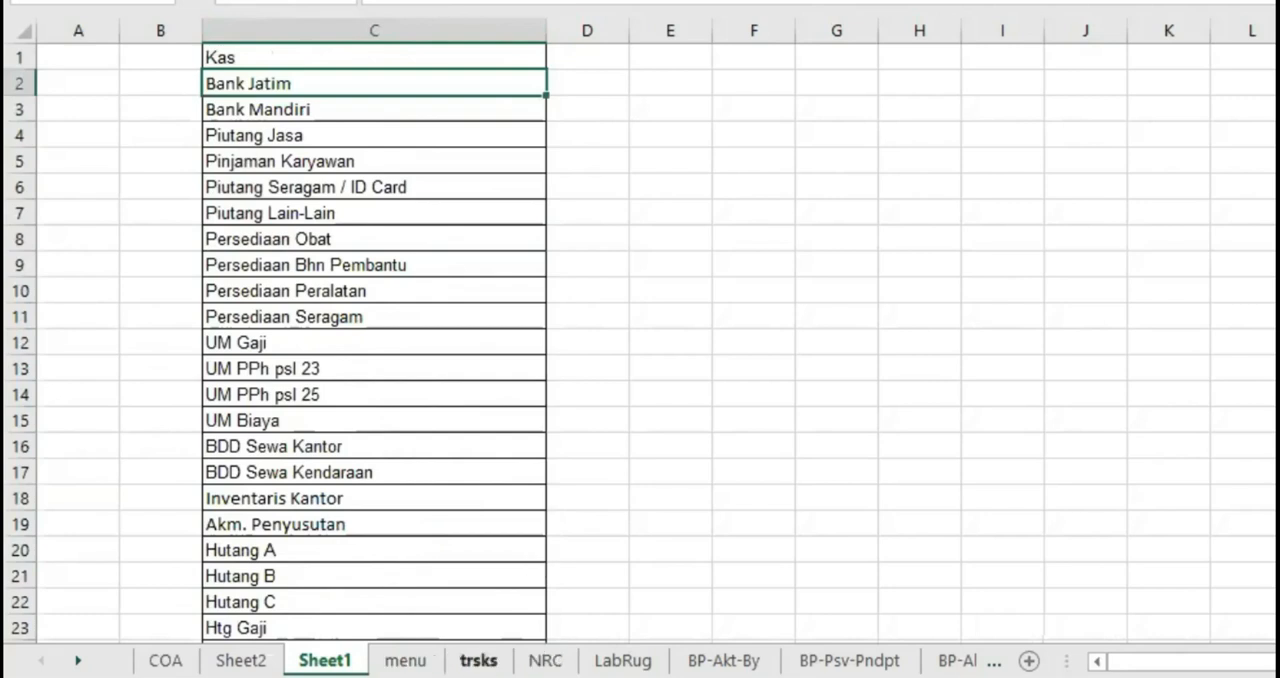
Set the data validation of cells L7:L17 on the trsks sheet to allow a List
{"action": "left_click", "coordinate": [477, 660]}
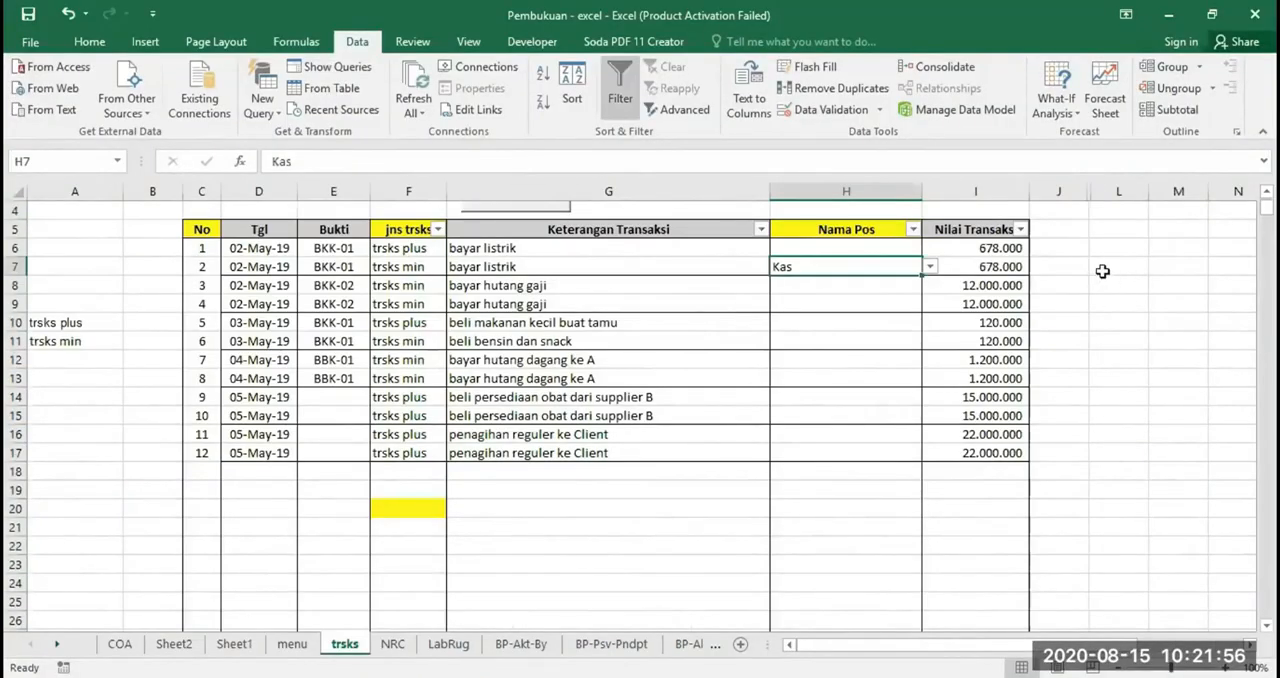
{"action": "left_click_drag", "start_coordinate": [1125, 262], "coordinate": [1129, 452]}
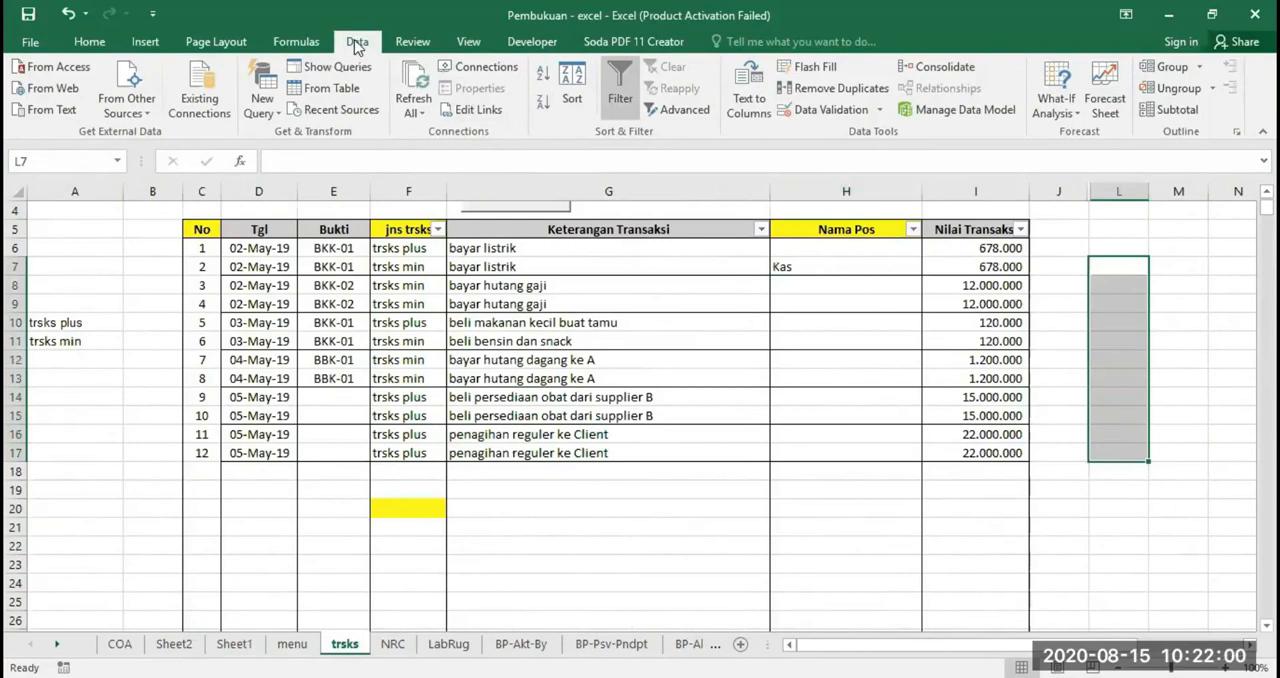
{"action": "left_click", "coordinate": [804, 114]}
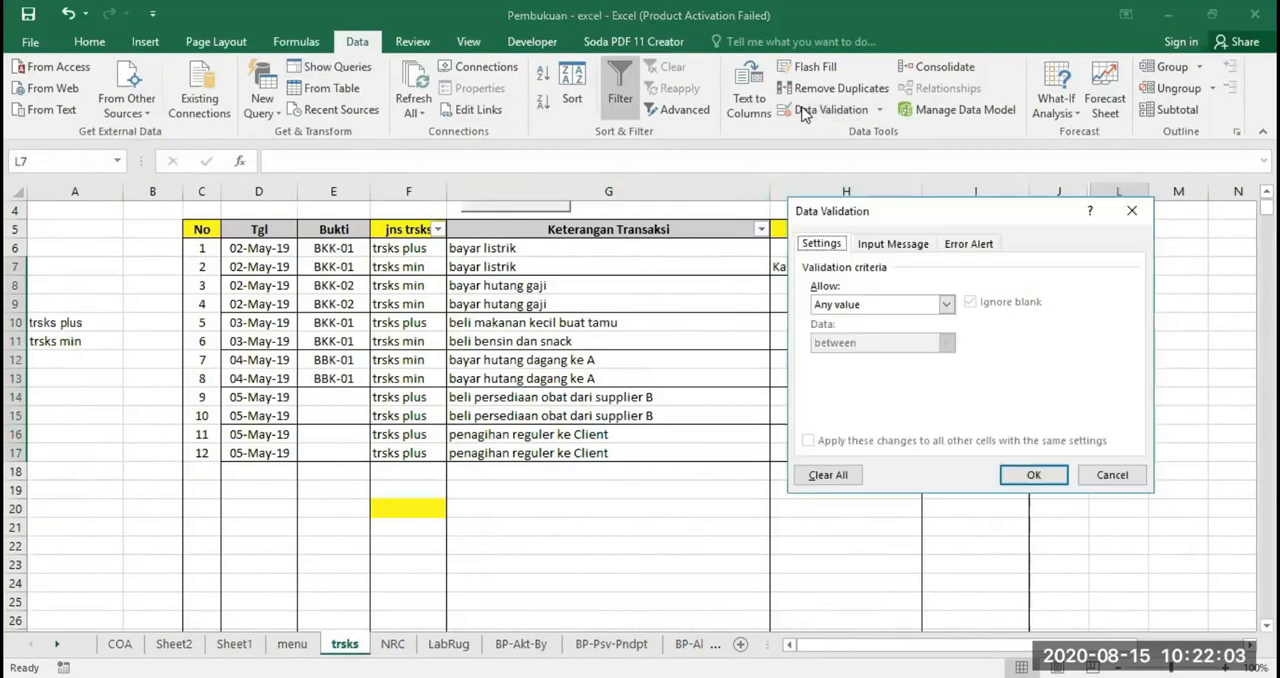
{"action": "left_click", "coordinate": [946, 304]}
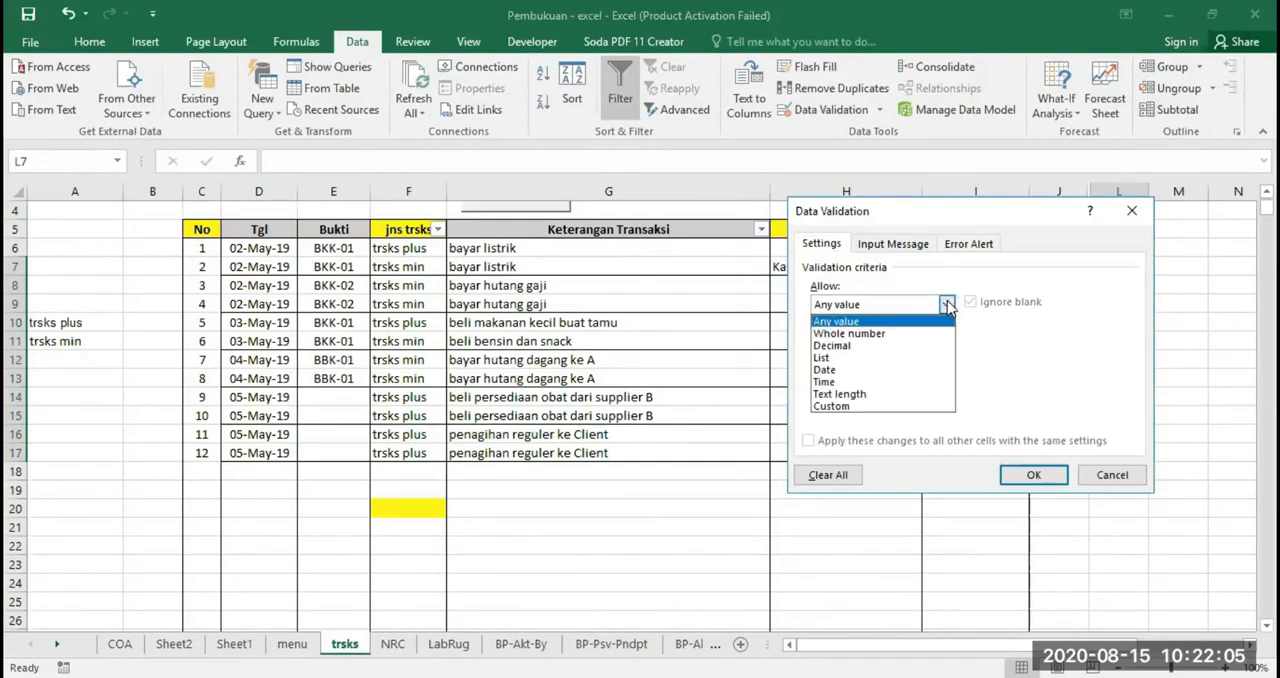
{"action": "left_click", "coordinate": [836, 358]}
{"action": "left_click", "coordinate": [826, 380]}
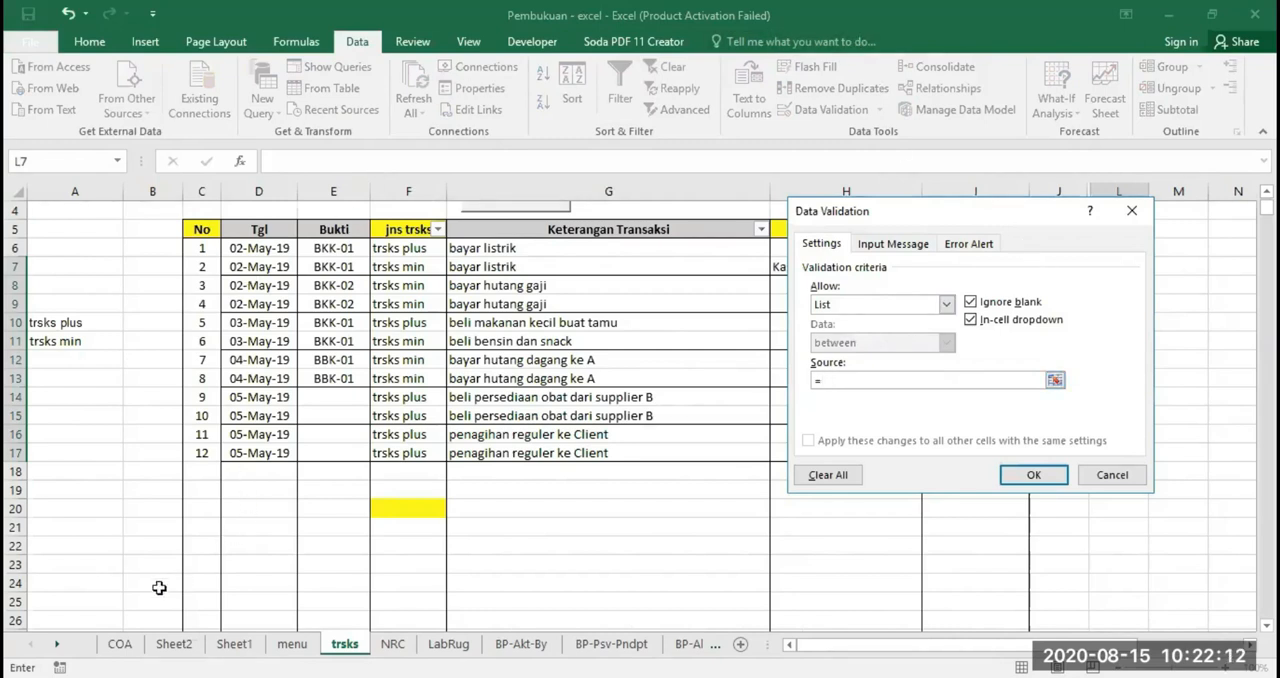
Apply =Sheet1!$C$1:$C$94 as the validation list source and widen column L on the trsks sheet
{"action": "left_click", "coordinate": [234, 644]}
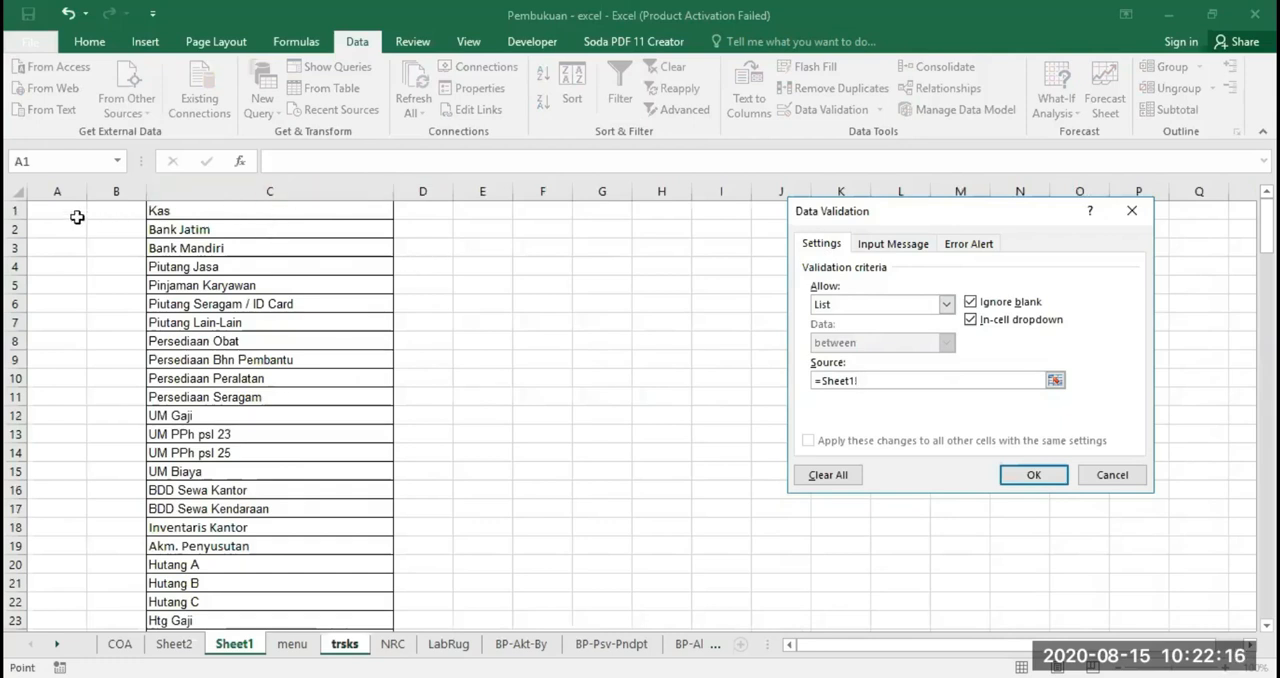
{"action": "left_click", "coordinate": [273, 209]}
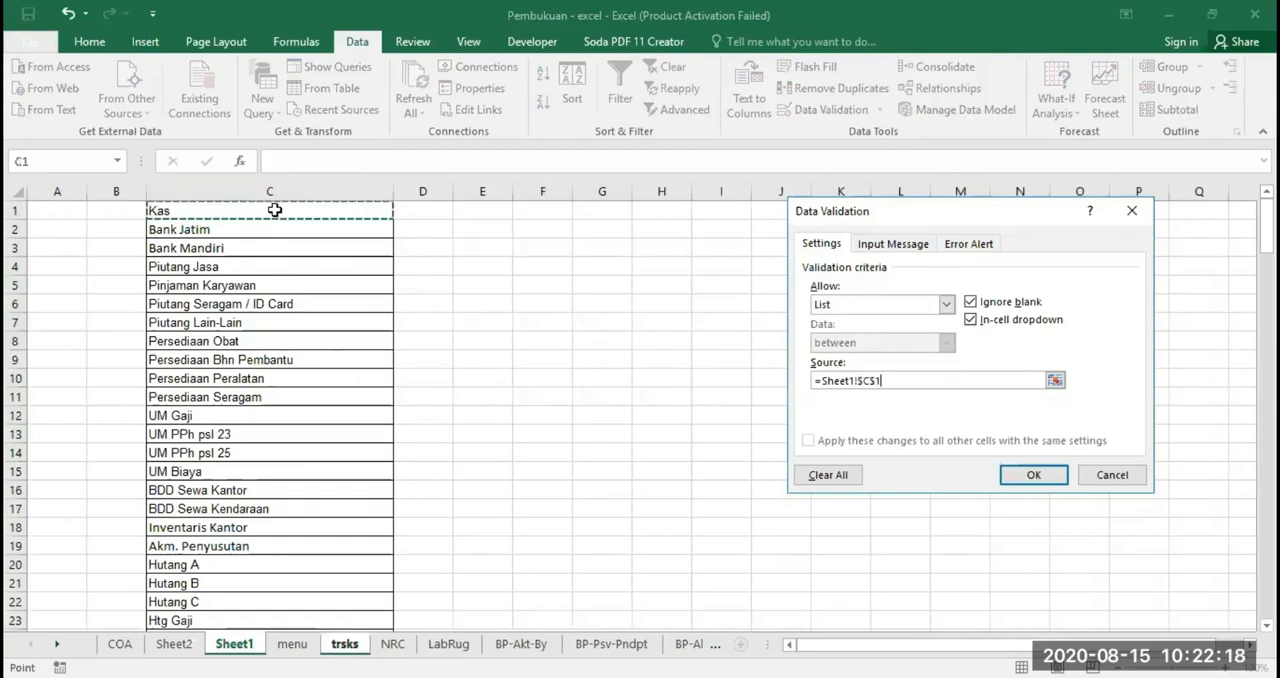
{"action": "left_click_drag", "start_coordinate": [273, 209], "coordinate": [263, 414]}
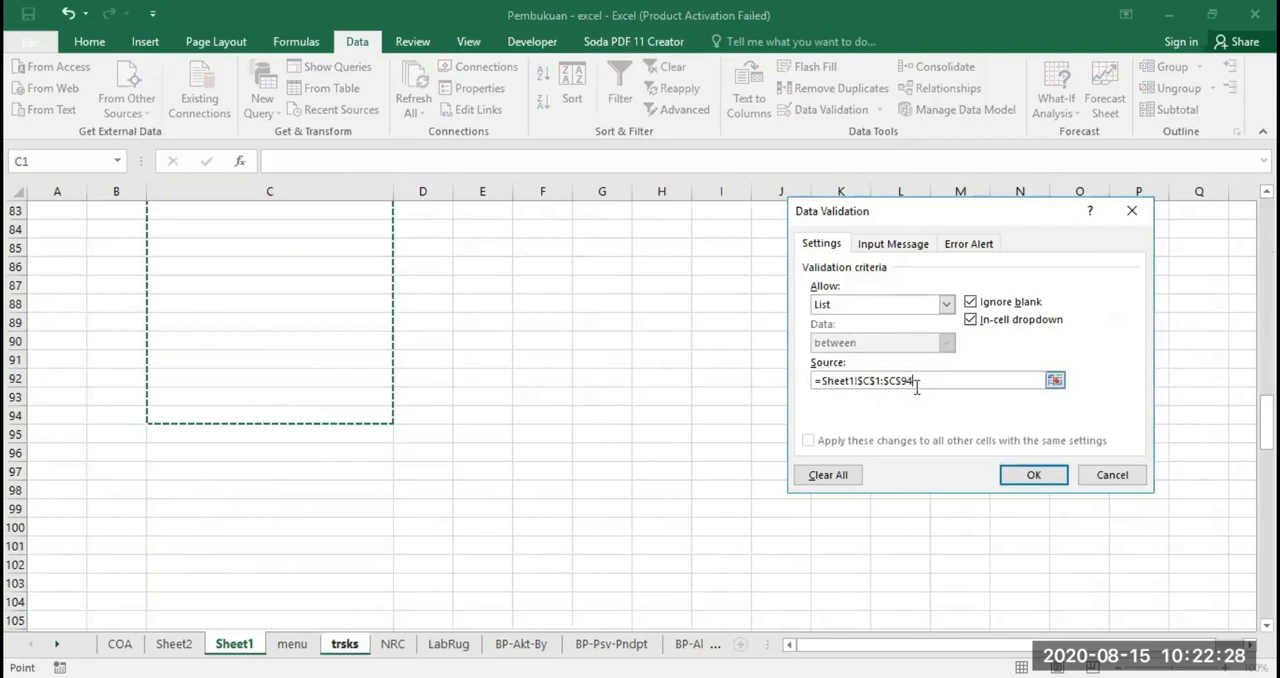
{"action": "left_click", "coordinate": [1031, 478]}
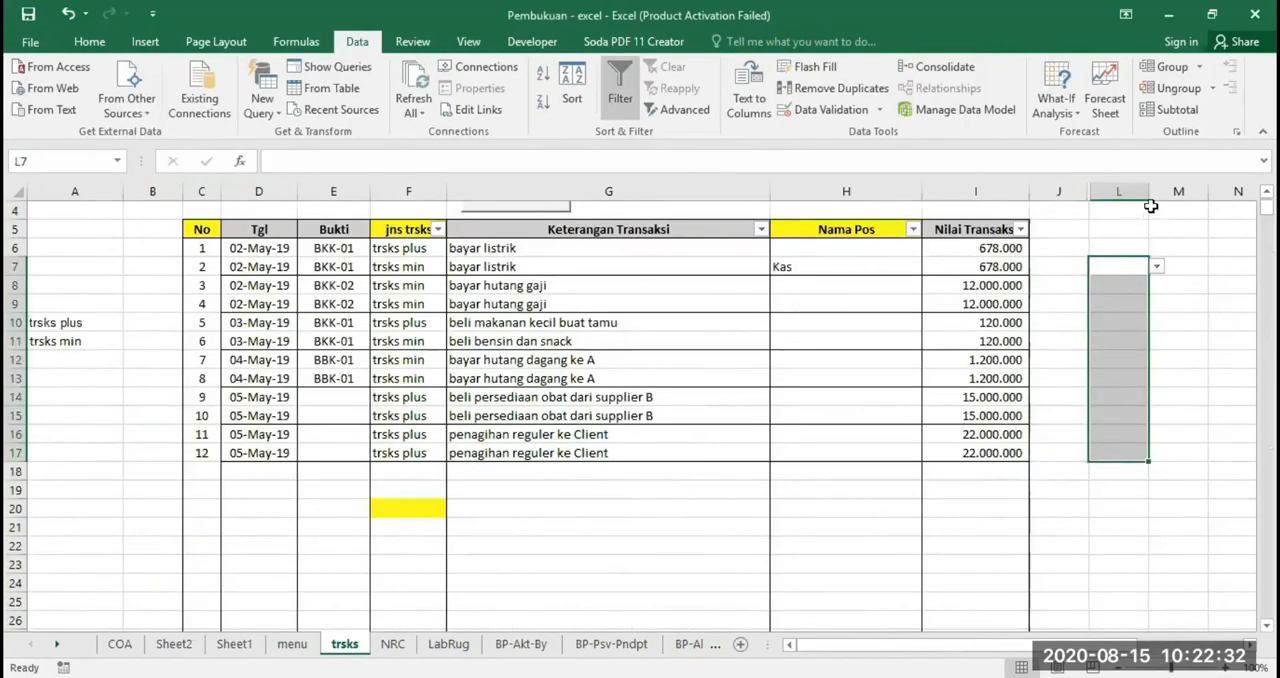
{"action": "left_click_drag", "start_coordinate": [1147, 192], "coordinate": [1189, 193]}
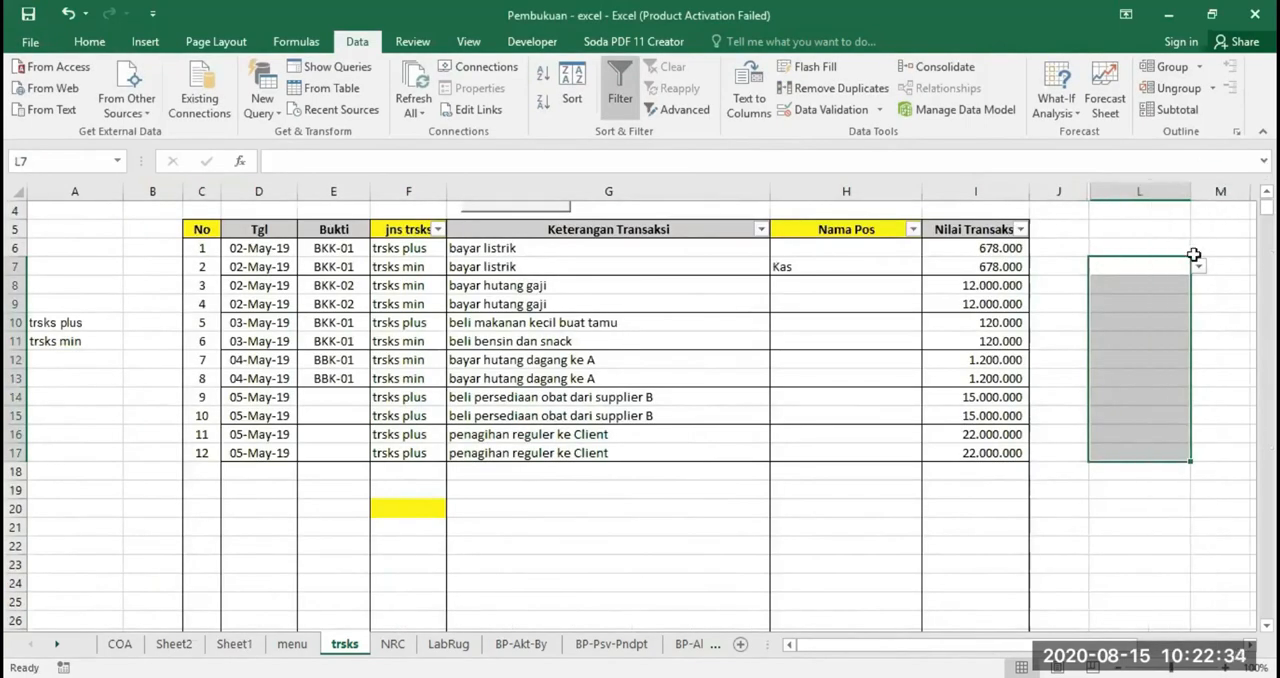
Check the account dropdown in cell L7 by browsing its list up to Kas, without choosing an account
{"action": "left_click", "coordinate": [1169, 264]}
{"action": "left_click", "coordinate": [1198, 266]}
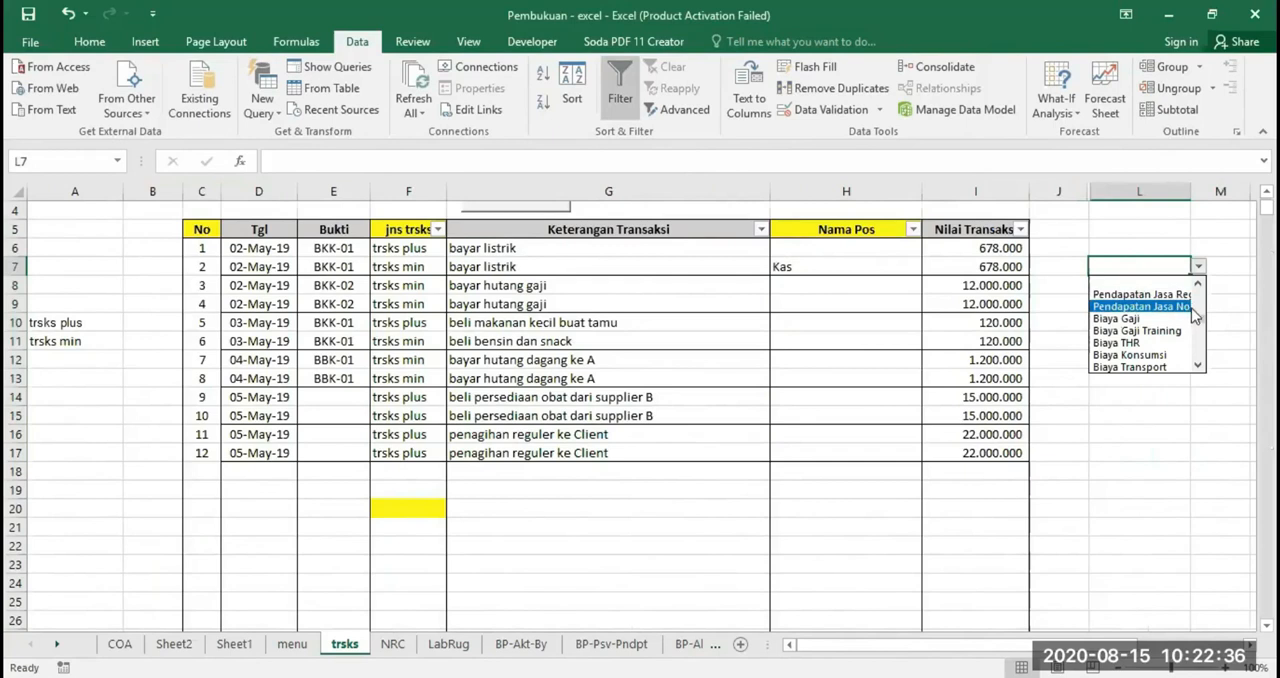
{"action": "left_click_drag", "start_coordinate": [1198, 317], "coordinate": [1198, 284]}
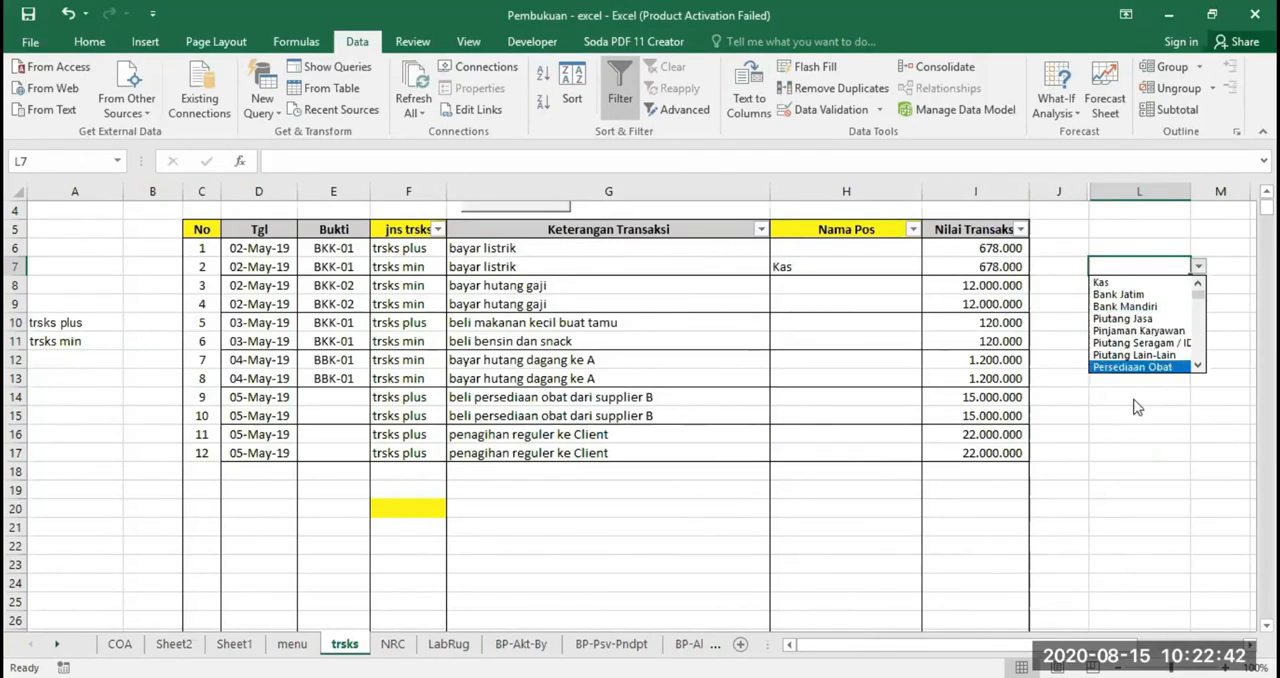
{"action": "left_click", "coordinate": [1135, 437]}
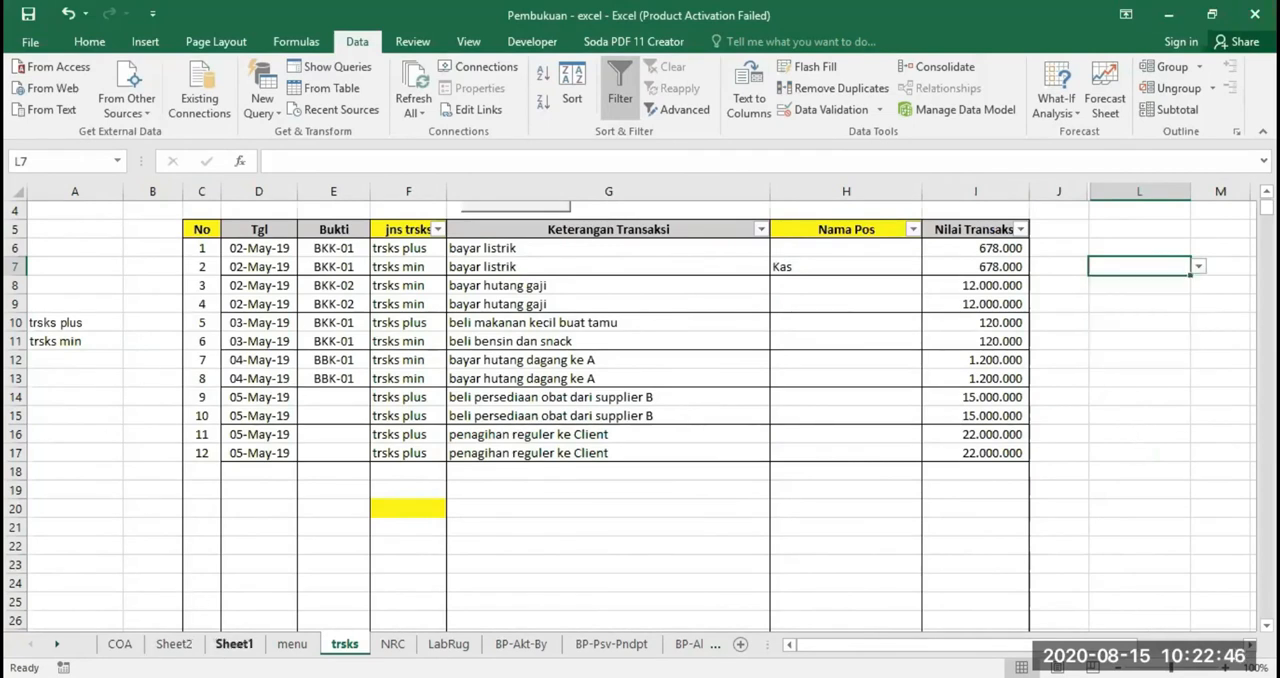
Compare the account names on Sheet1 with the COA chart of accounts and the partly cleaned list on Sheet2
{"action": "left_click", "coordinate": [234, 644]}
{"action": "scroll", "coordinate": [384, 540], "scroll_direction": "up", "scroll_amount": 15}
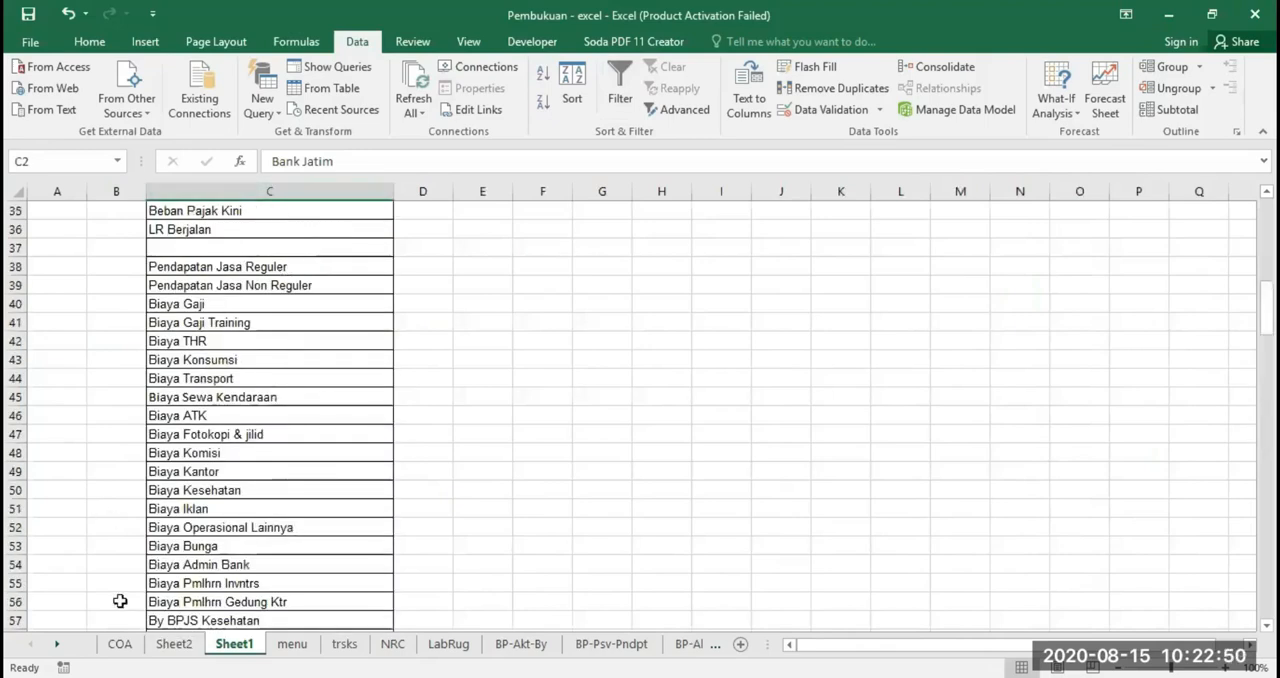
{"action": "left_click", "coordinate": [118, 644]}
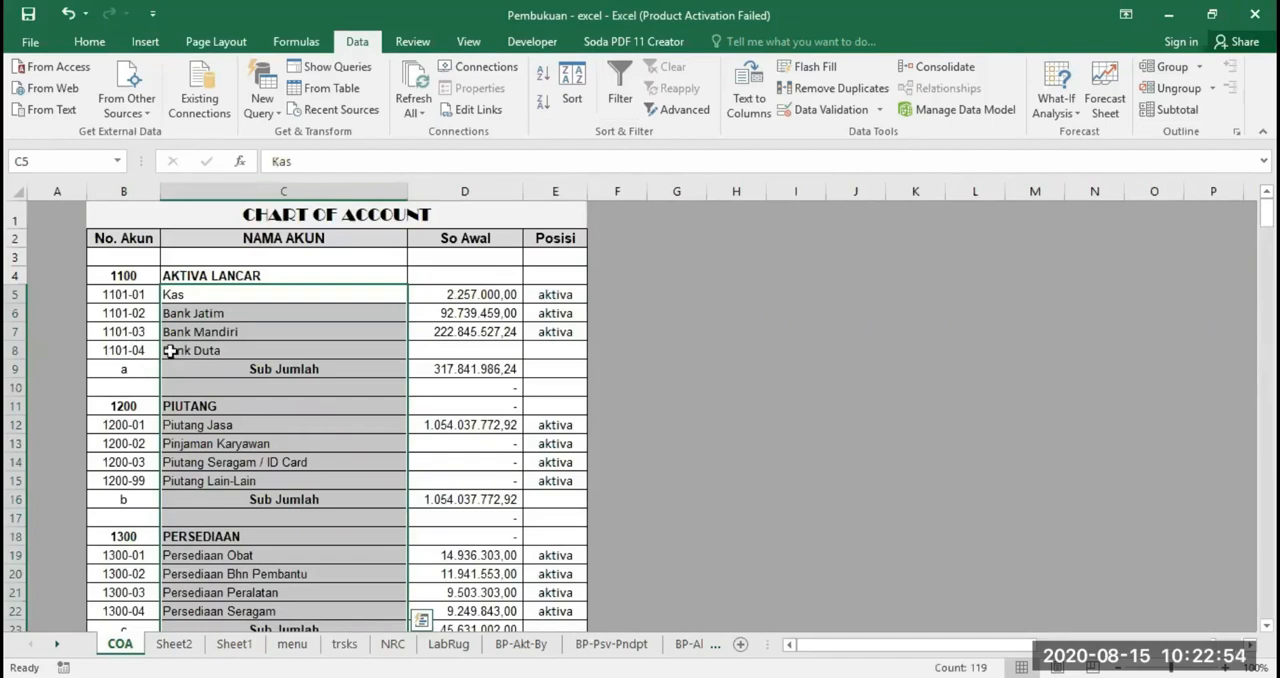
{"action": "left_click", "coordinate": [234, 644]}
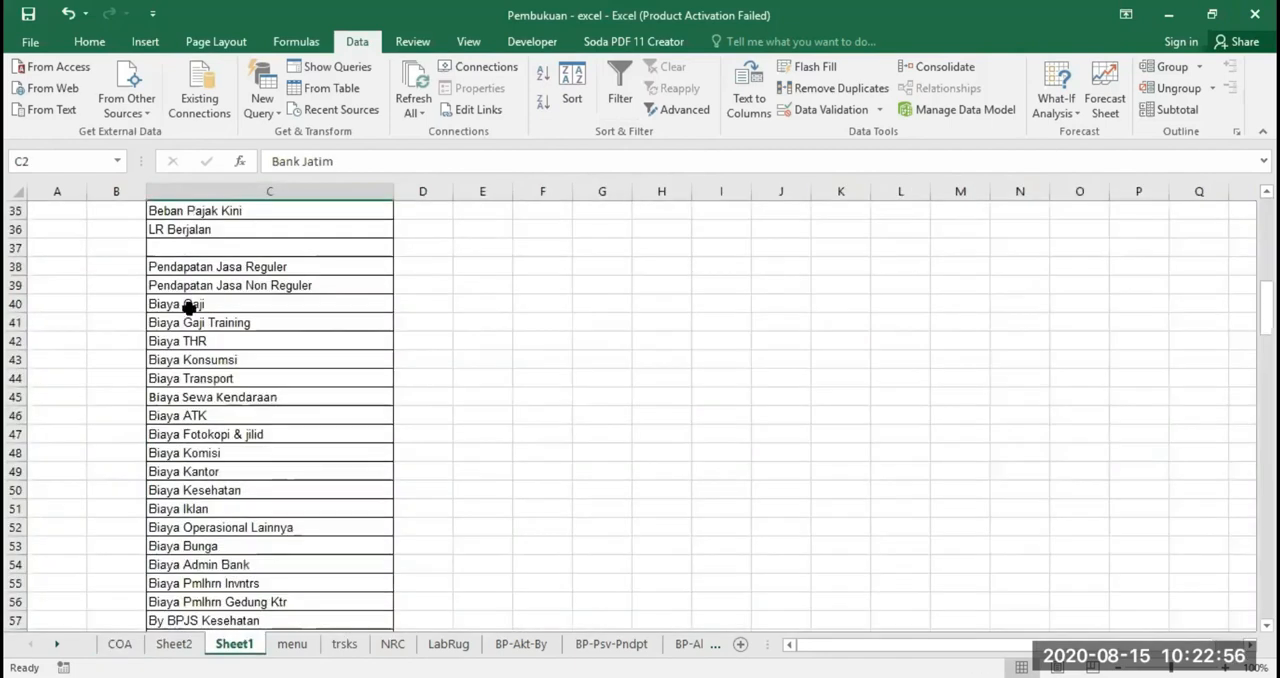
{"action": "left_click", "coordinate": [120, 644]}
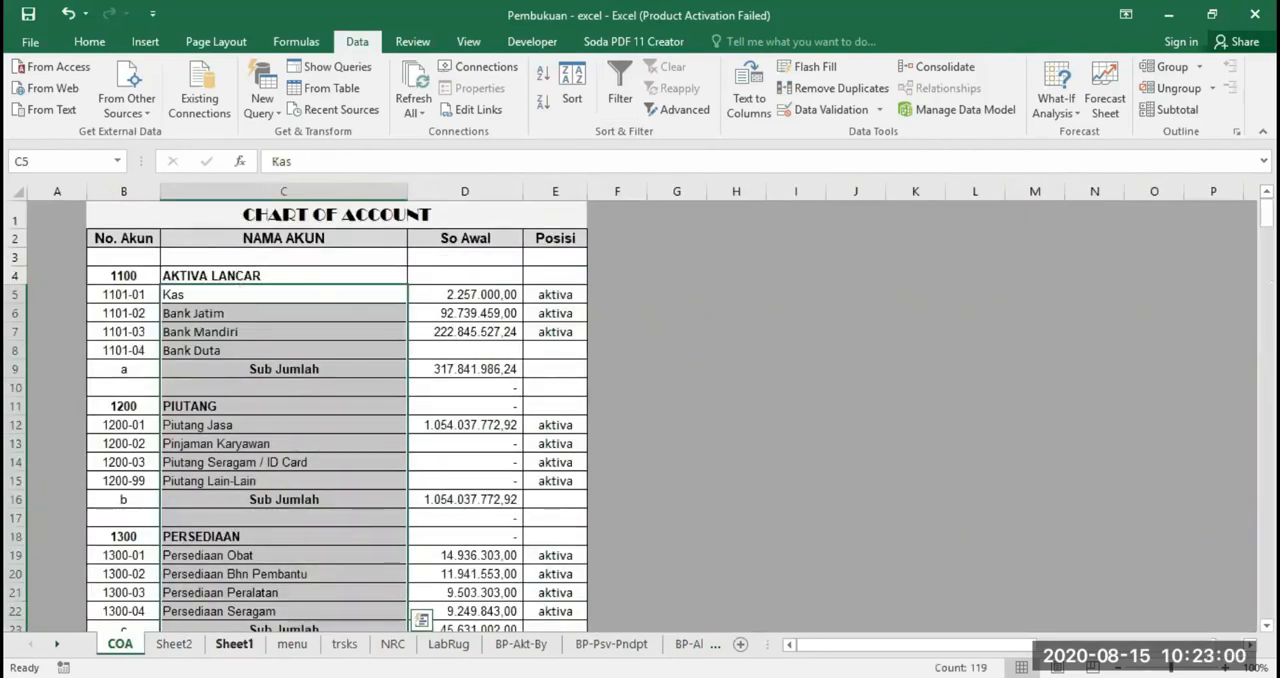
{"action": "left_click", "coordinate": [174, 644]}
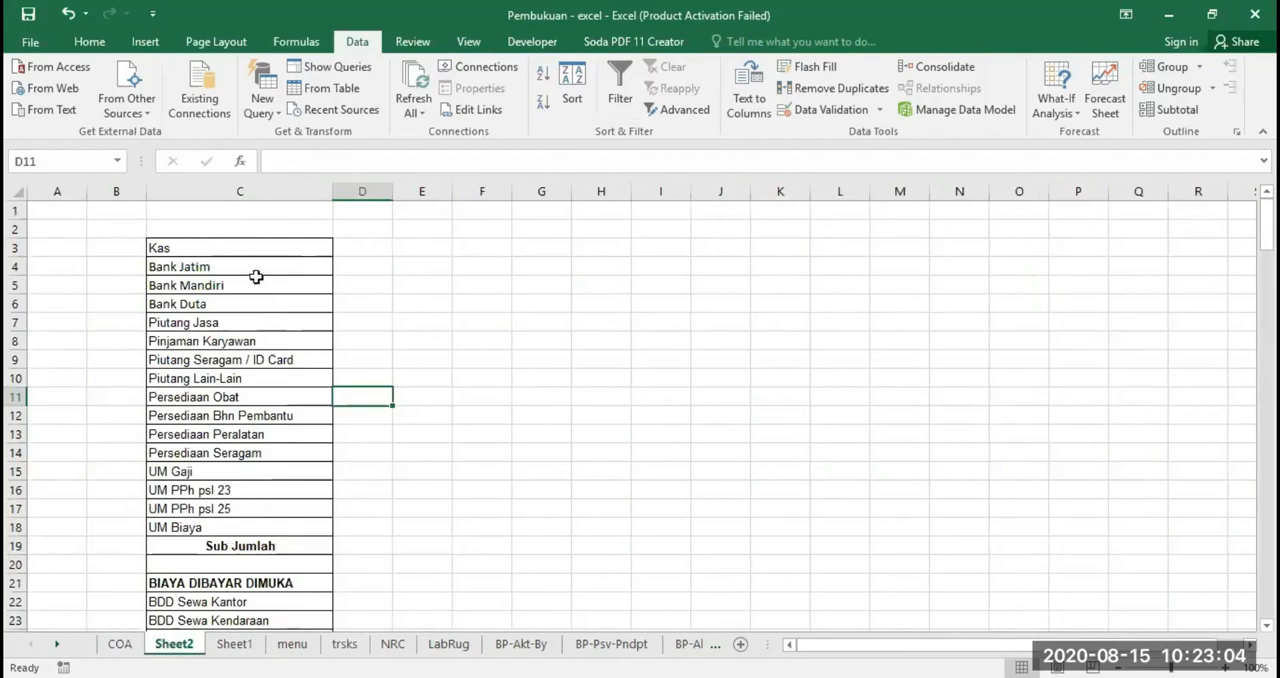
{"action": "left_click", "coordinate": [233, 644]}
{"action": "scroll", "coordinate": [251, 277], "scroll_direction": "up", "scroll_amount": 11}
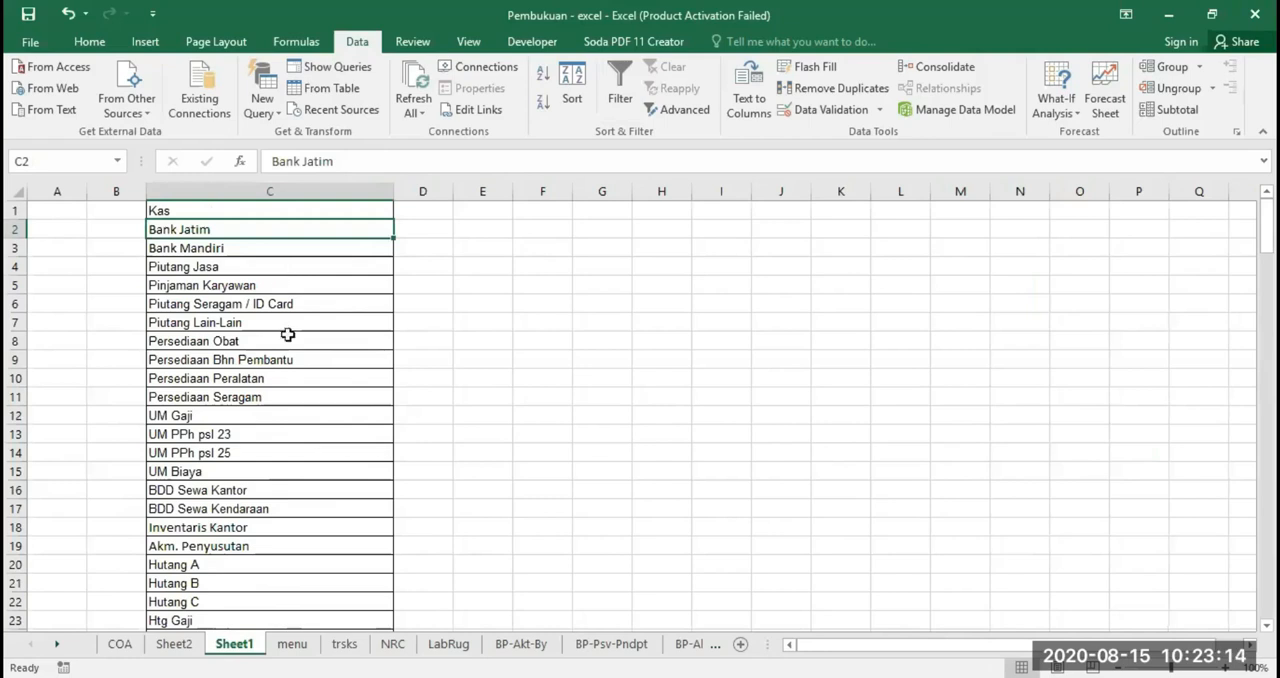
Review the data validation list source of cell F21 on the trsks sheet and keep its settings
{"action": "left_click", "coordinate": [344, 644]}
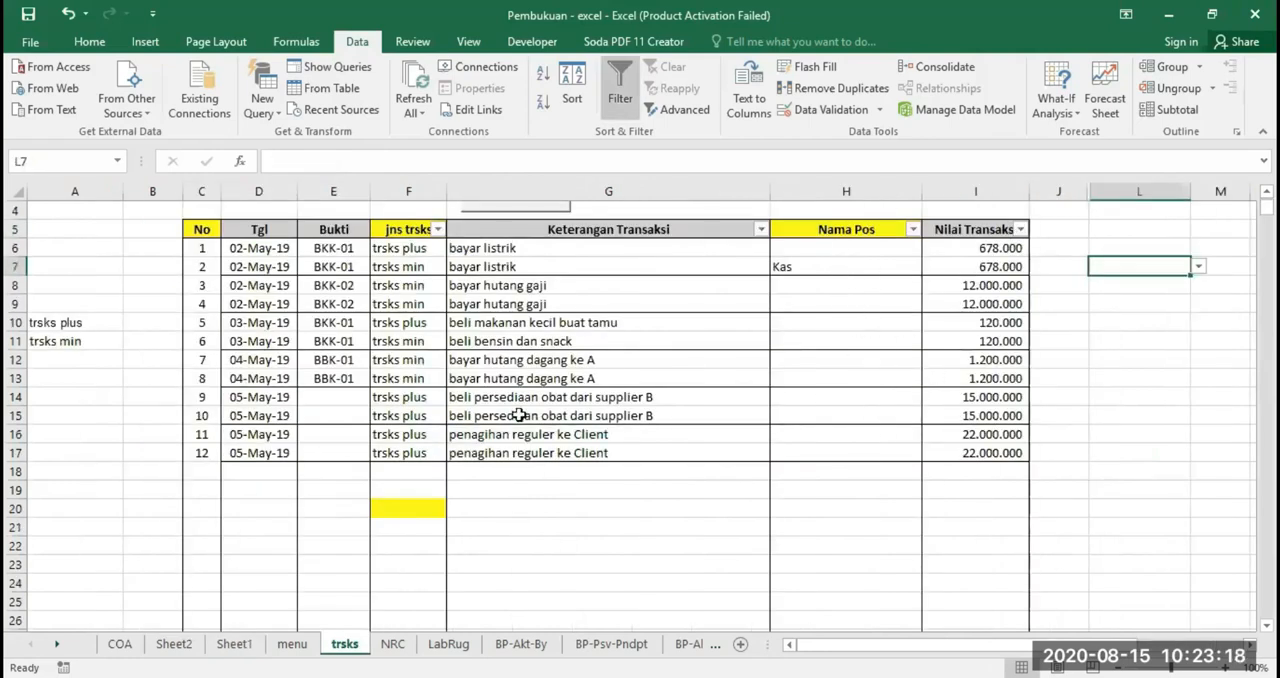
{"action": "left_click", "coordinate": [399, 525]}
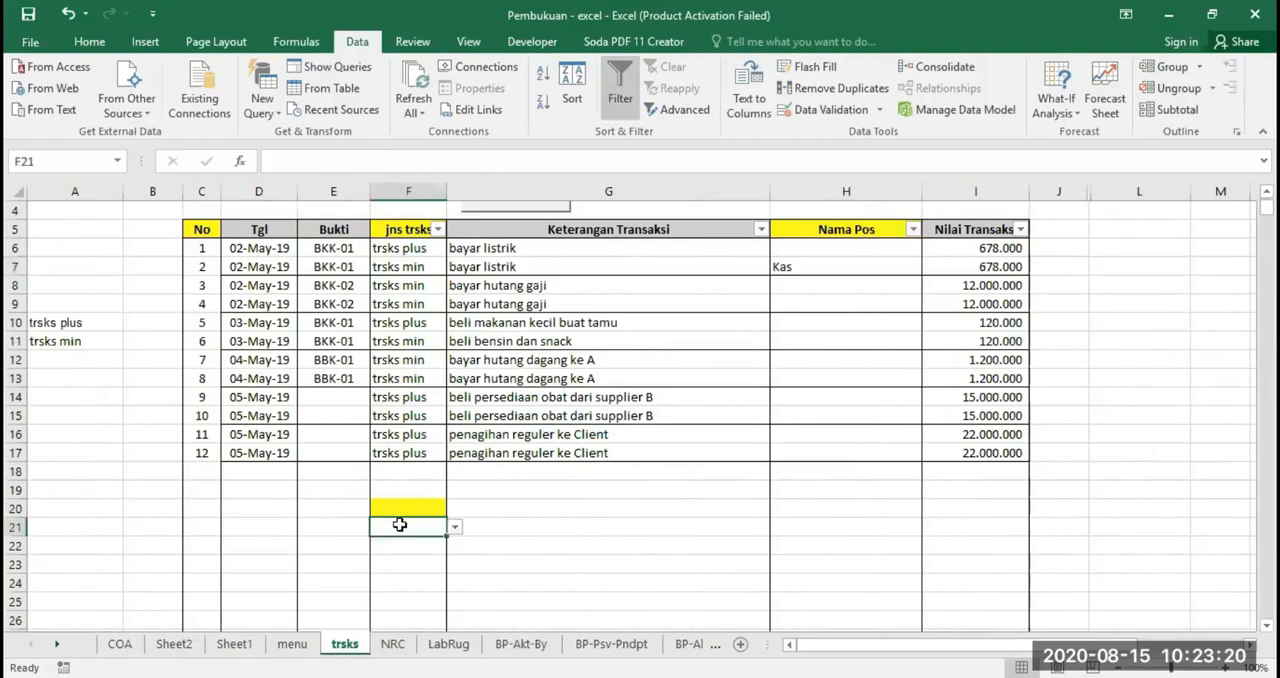
{"action": "left_click", "coordinate": [816, 112]}
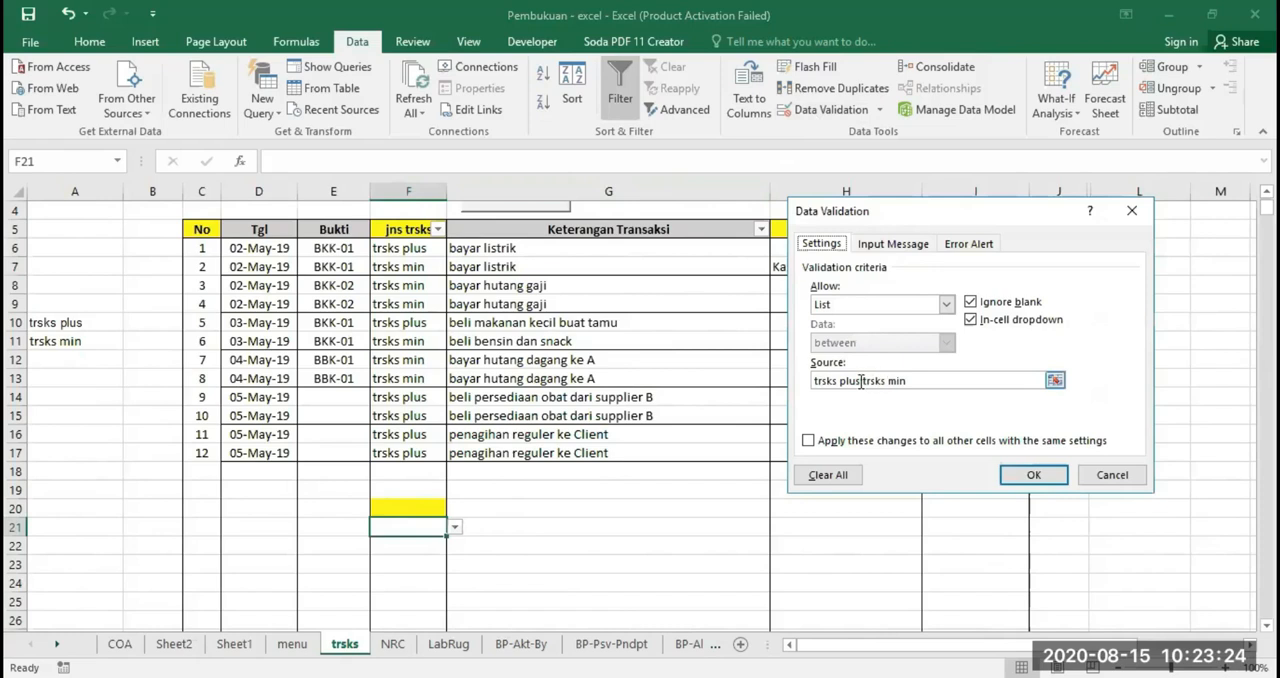
{"action": "left_click", "coordinate": [1018, 476]}
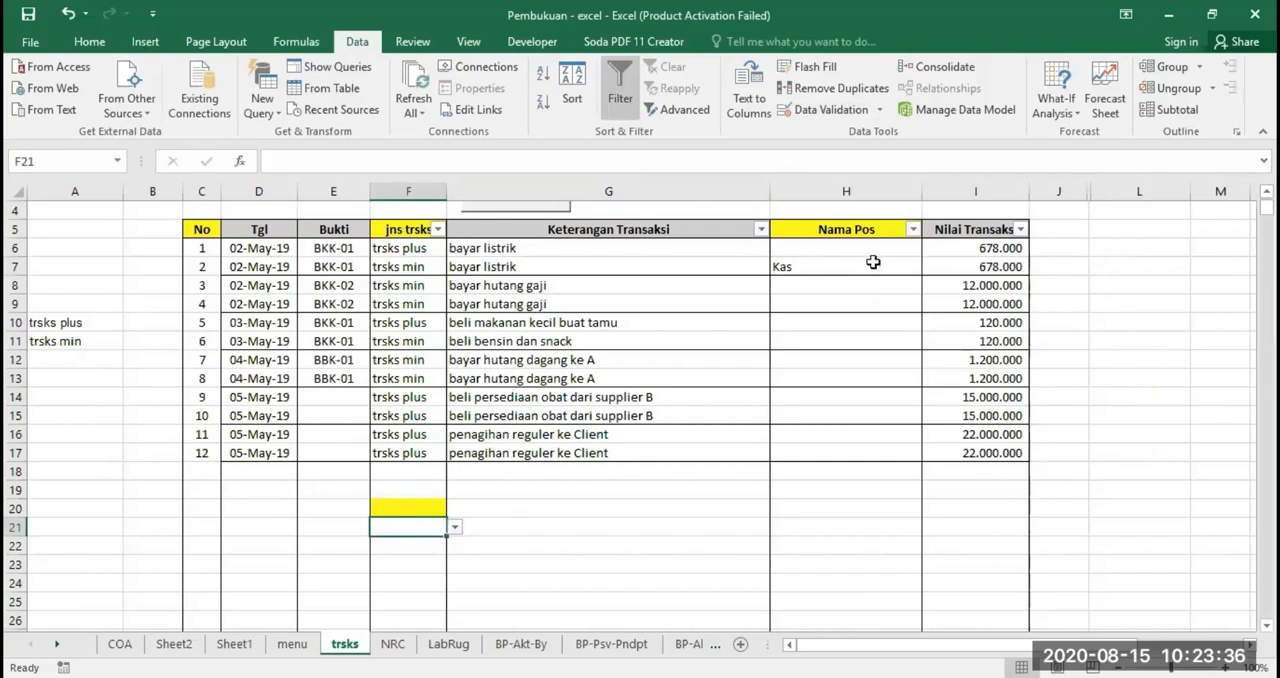
Compare the transactions on the trsks sheet with the NERACA balances on the NRC sheet
{"action": "left_click", "coordinate": [392, 644]}
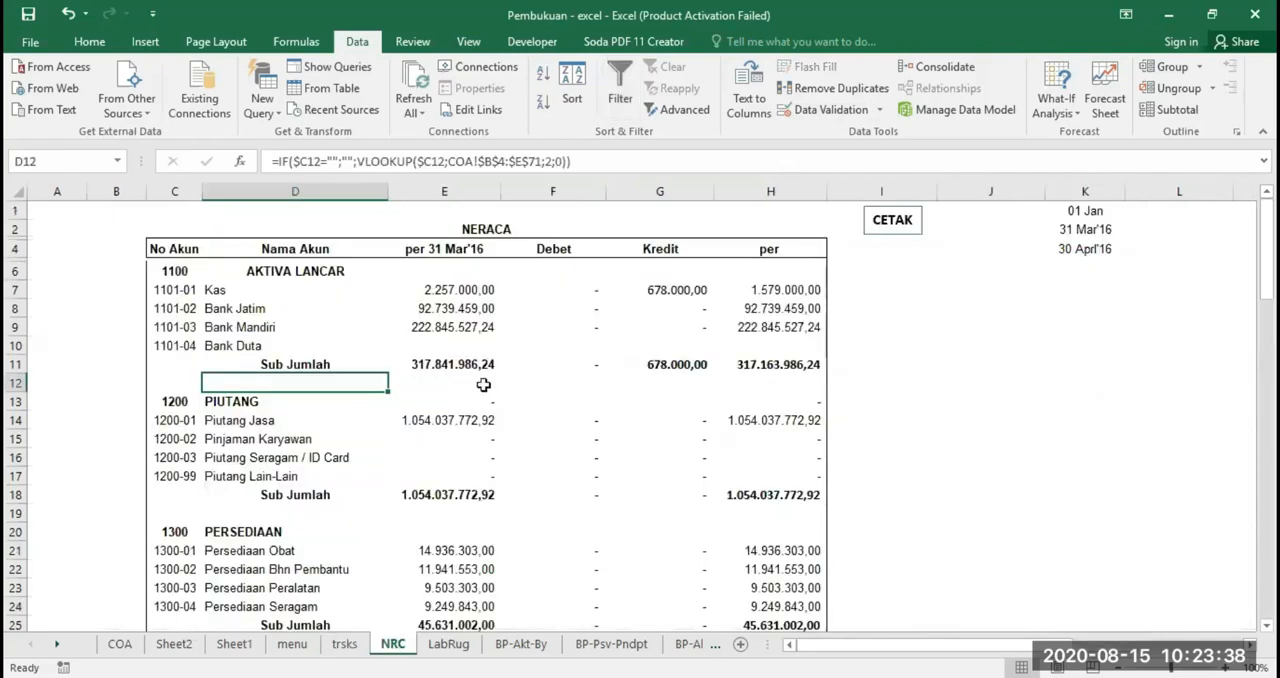
{"action": "left_click", "coordinate": [344, 644]}
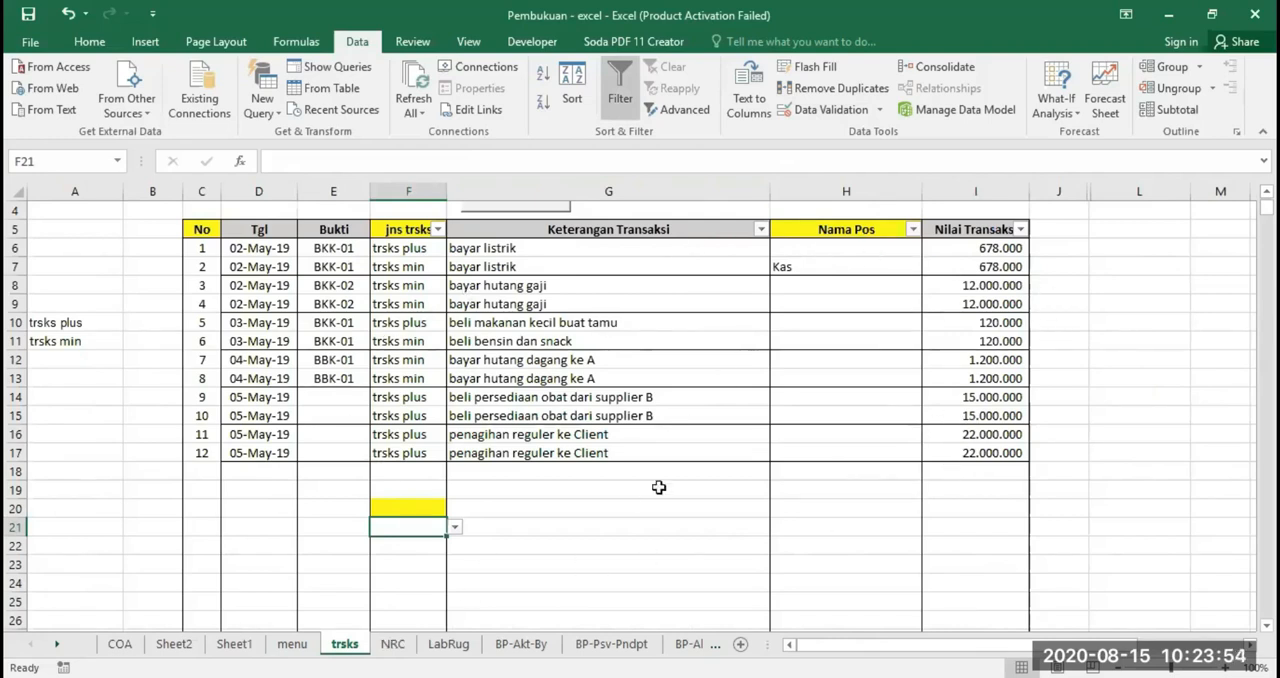
{"action": "left_click", "coordinate": [392, 644]}
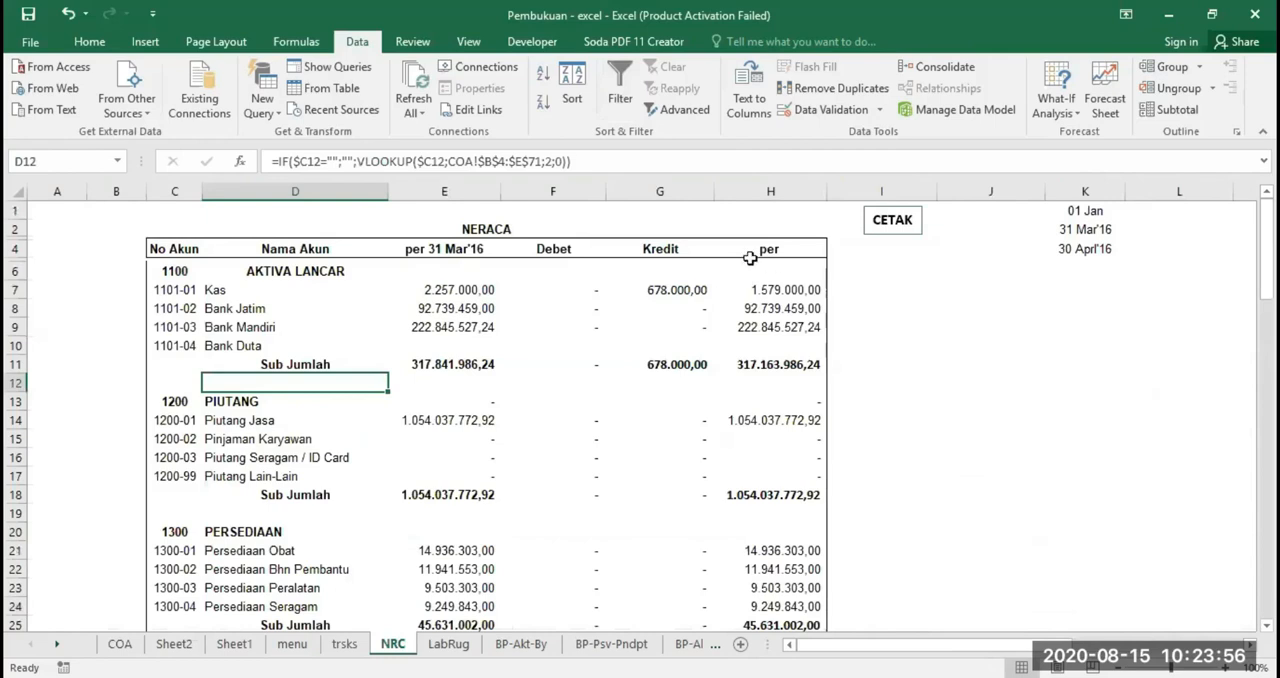